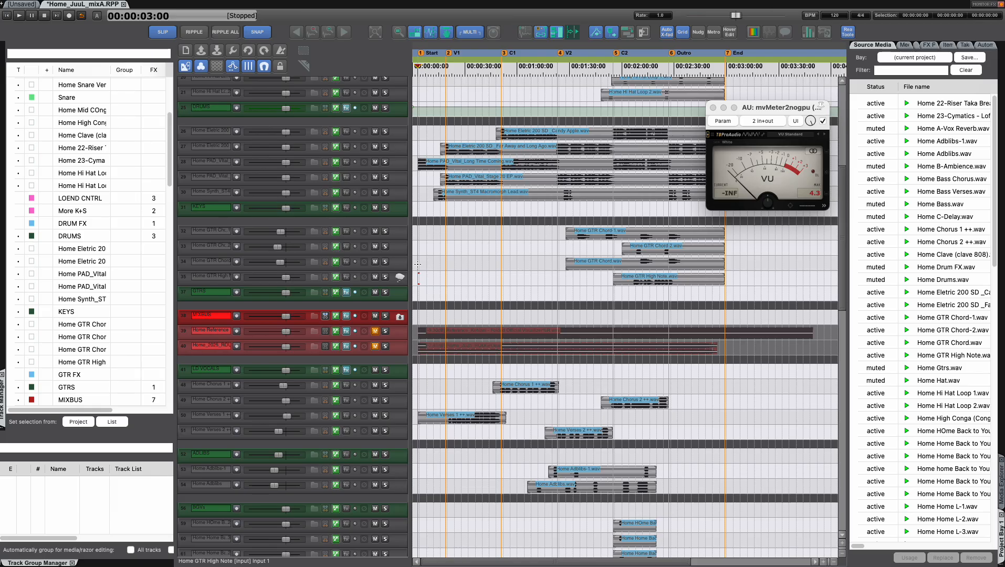
# Step: Show the mixer, reposition its floating window higher over the arrangement, and hide it again
pyautogui.press('super+m')
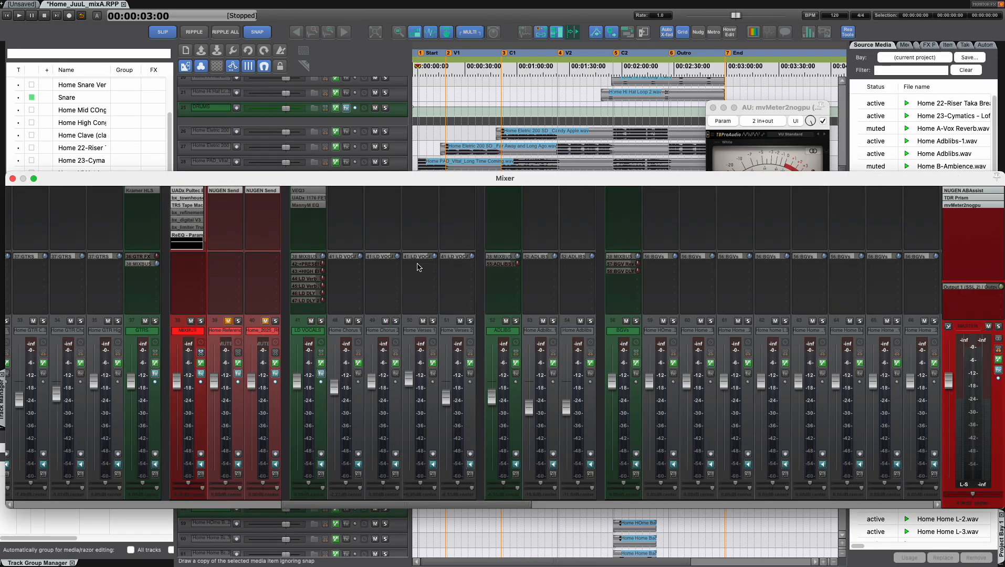
pyautogui.moveTo(371, 174); pyautogui.dragTo(366, 37)
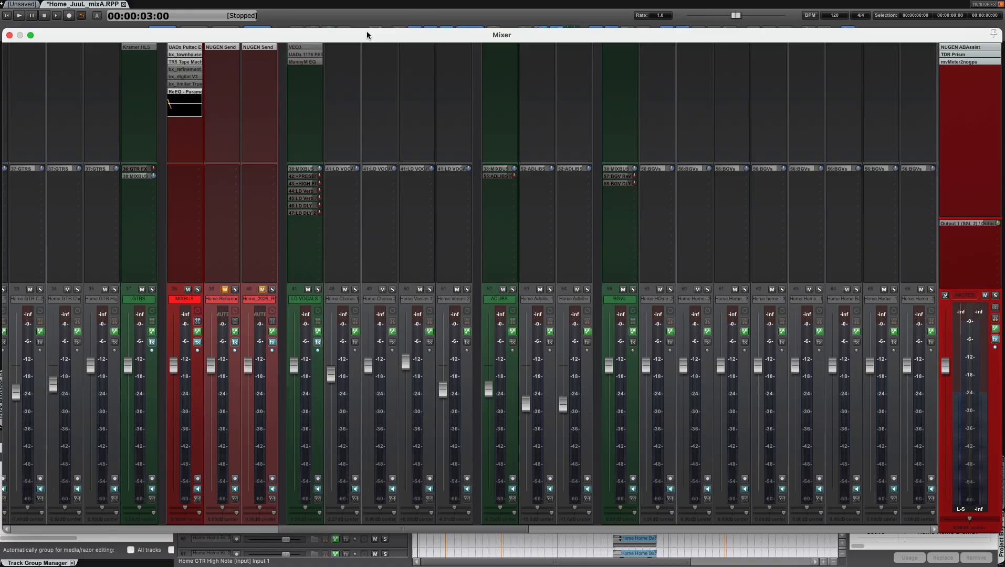
pyautogui.moveTo(366, 34); pyautogui.dragTo(367, 32)
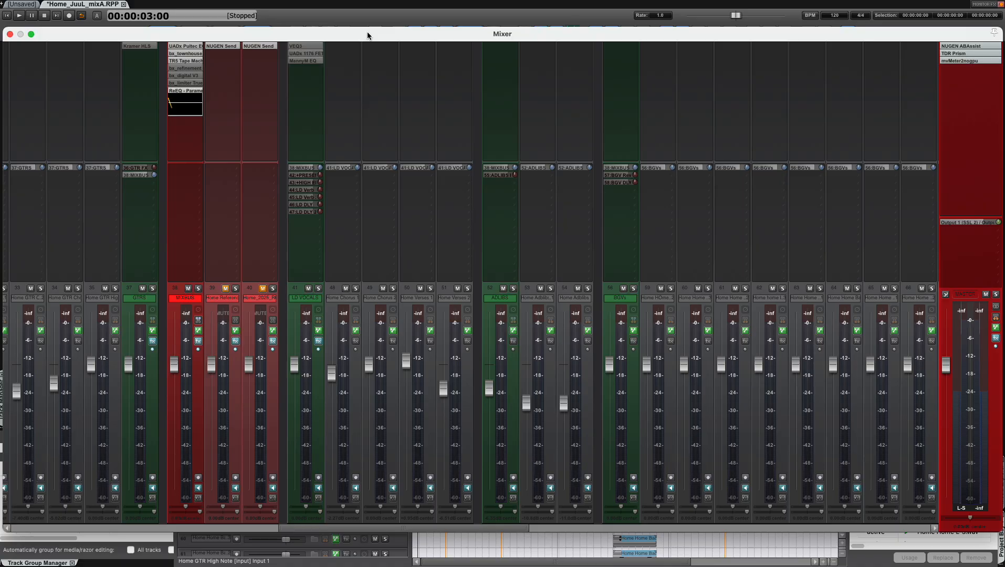
pyautogui.press('super+m')
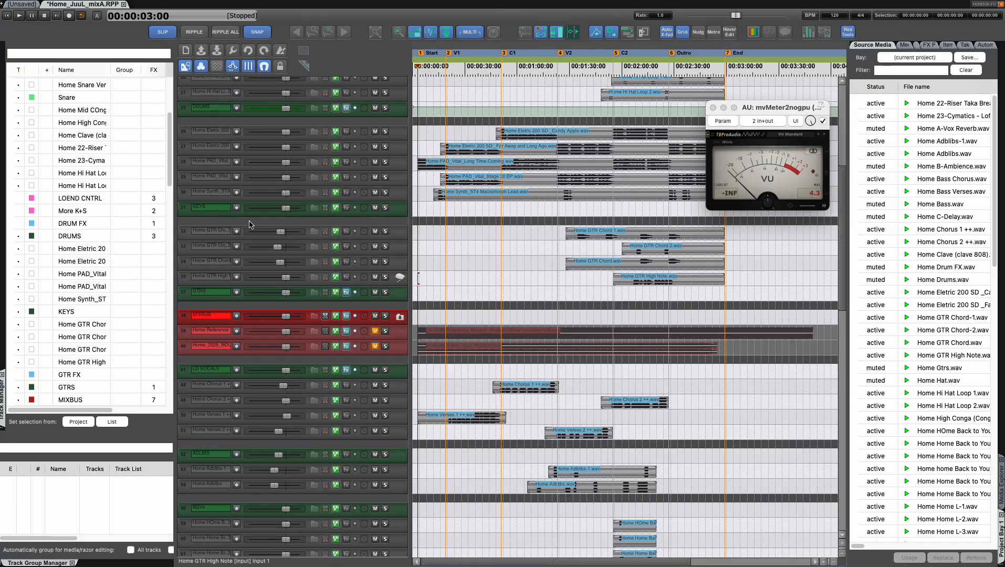
# Step: Review the instrument tracks and their buses, selecting the Snare, DRUMS and KEYS tracks one by one
pyautogui.scroll(5, 216, 226)
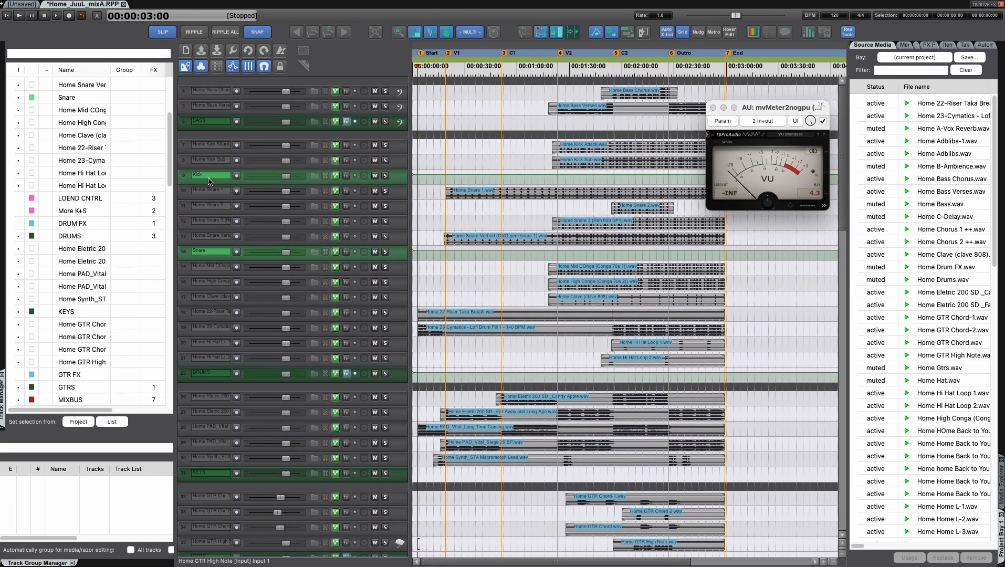
pyautogui.scroll(3, 225, 182)
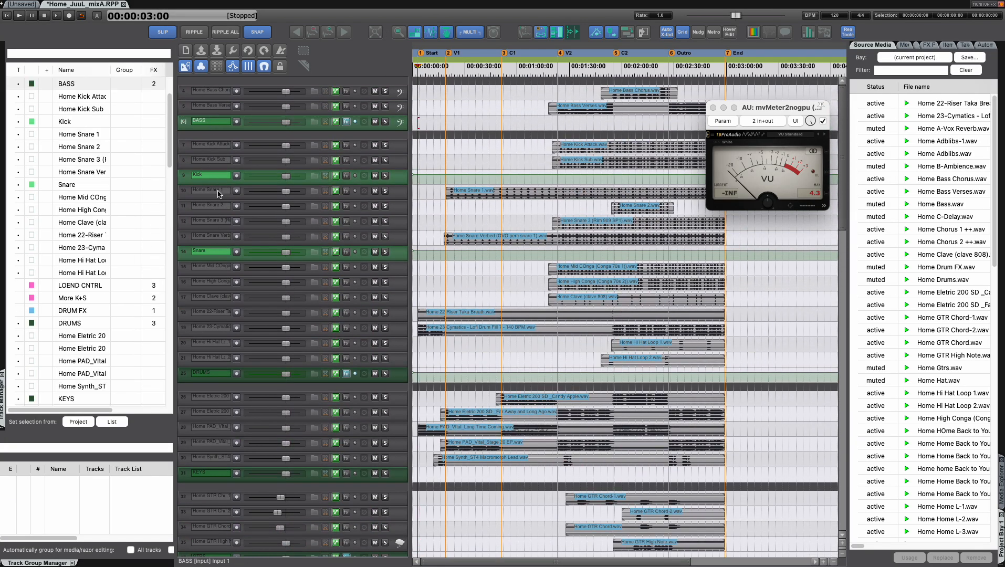
pyautogui.scroll(-1, 218, 204)
pyautogui.click(216, 227)
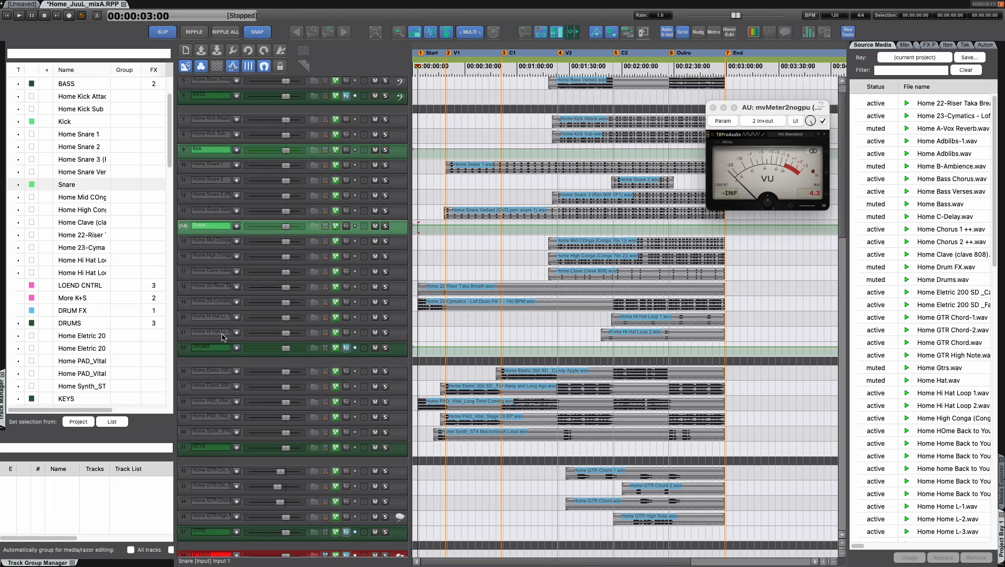
pyautogui.click(218, 347)
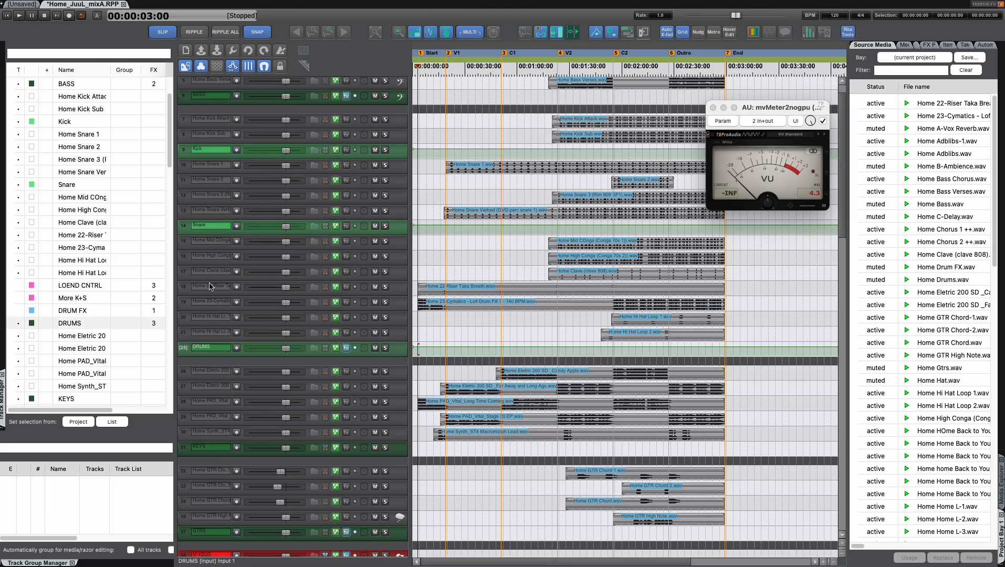
pyautogui.scroll(-1, 215, 331)
pyautogui.scroll(-3, 215, 332)
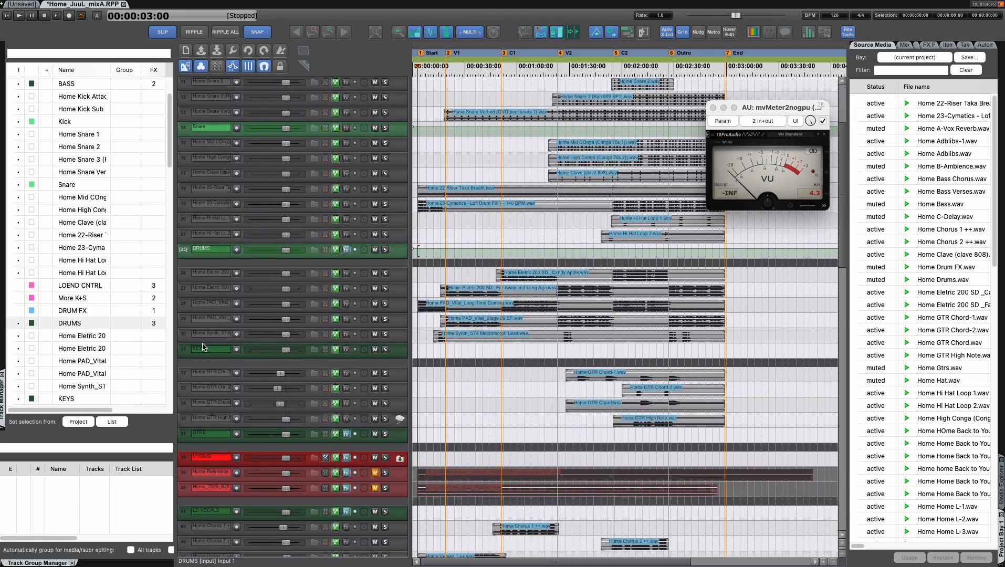
pyautogui.click(205, 347)
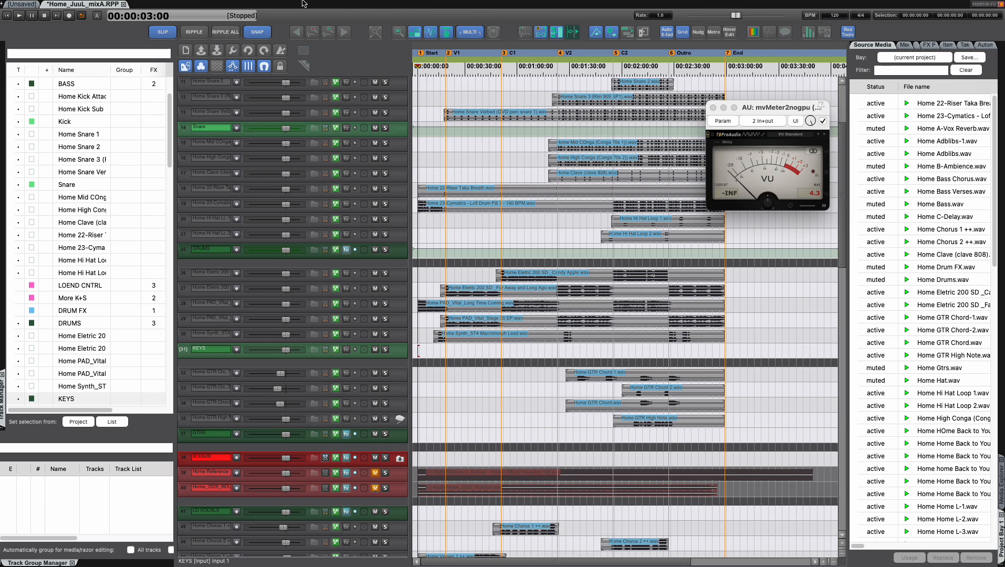
# Step: Check the list of installed themes, and close it without switching to another theme
pyautogui.moveTo(305, 4)
pyautogui.click(234, 6)
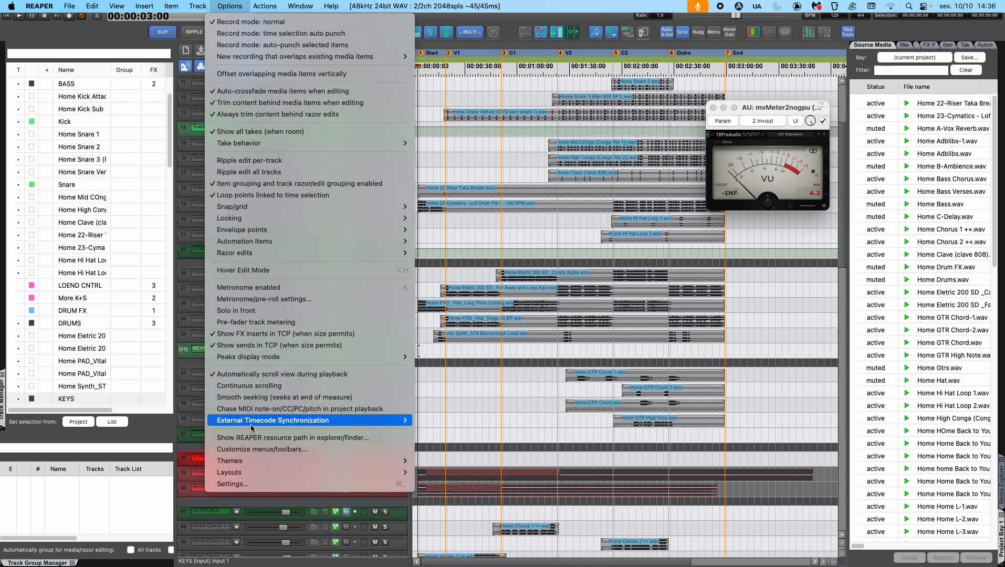
pyautogui.moveTo(249, 465)
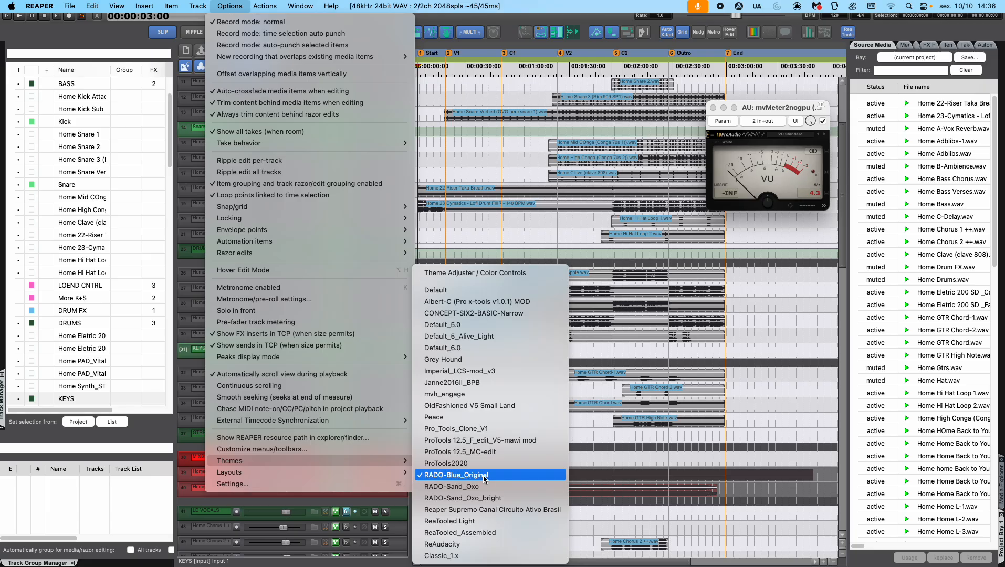
pyautogui.click(609, 413)
pyautogui.click(588, 418)
# Step: Inspect the track colours in the mixer, select the Home_2025_ROUGH channel, and hide the mixer
pyautogui.press('super+m')
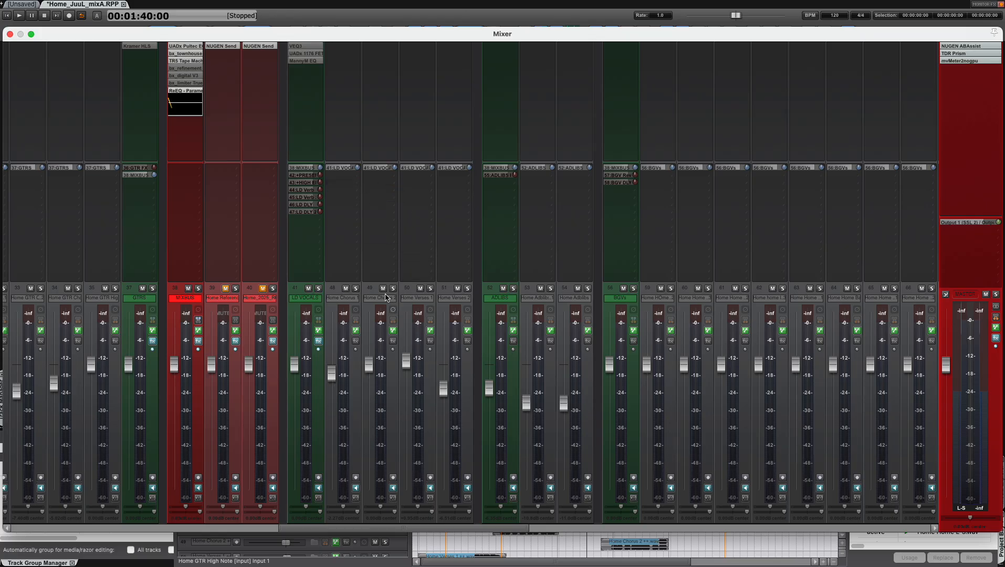
pyautogui.click(259, 302)
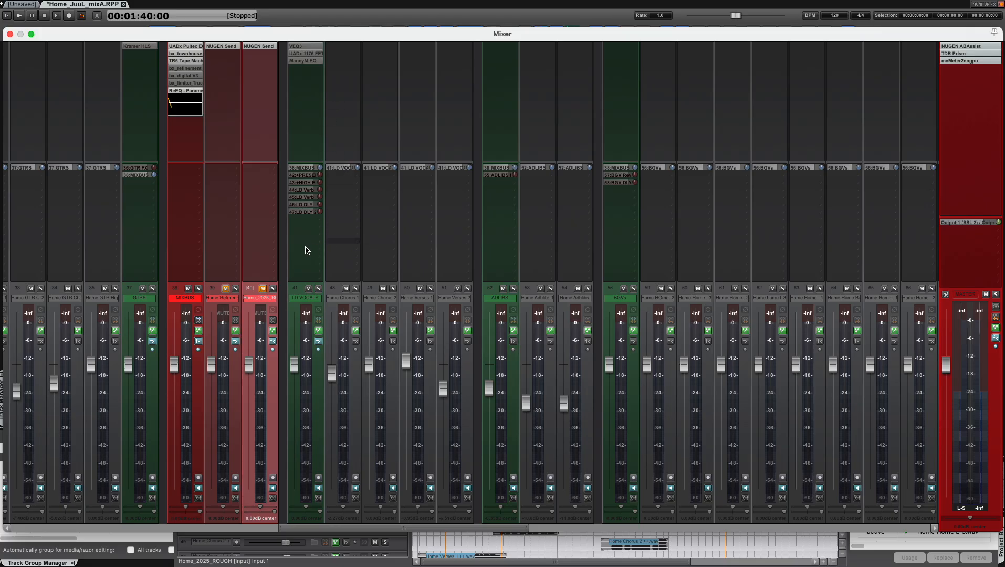
pyautogui.press('super+m')
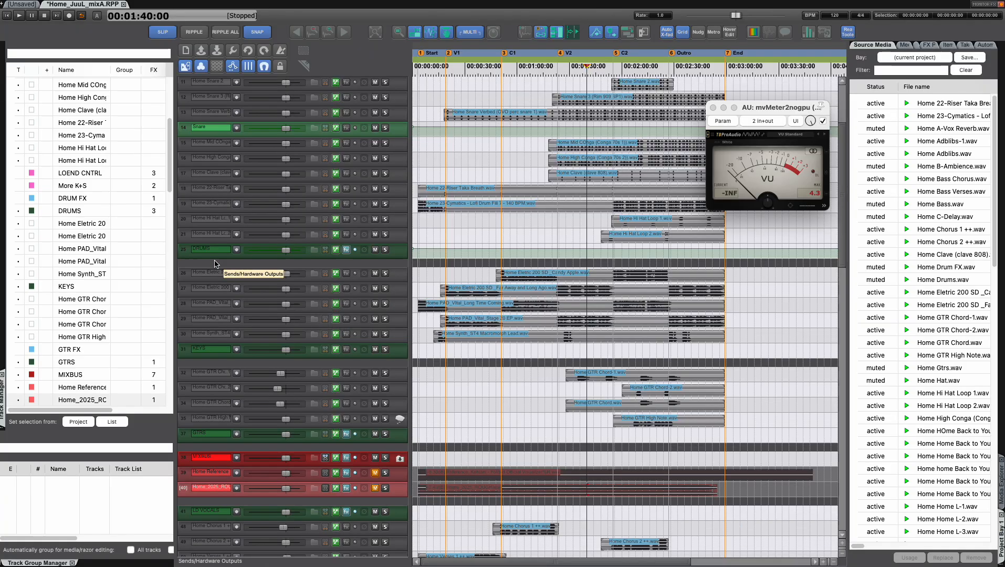
# Step: Look over the session's track naming, selecting the Home PAD_Vital_Long Time Coming and Home Snare Verbed tracks
pyautogui.click(208, 295)
pyautogui.click(211, 308)
pyautogui.scroll(5, 211, 273)
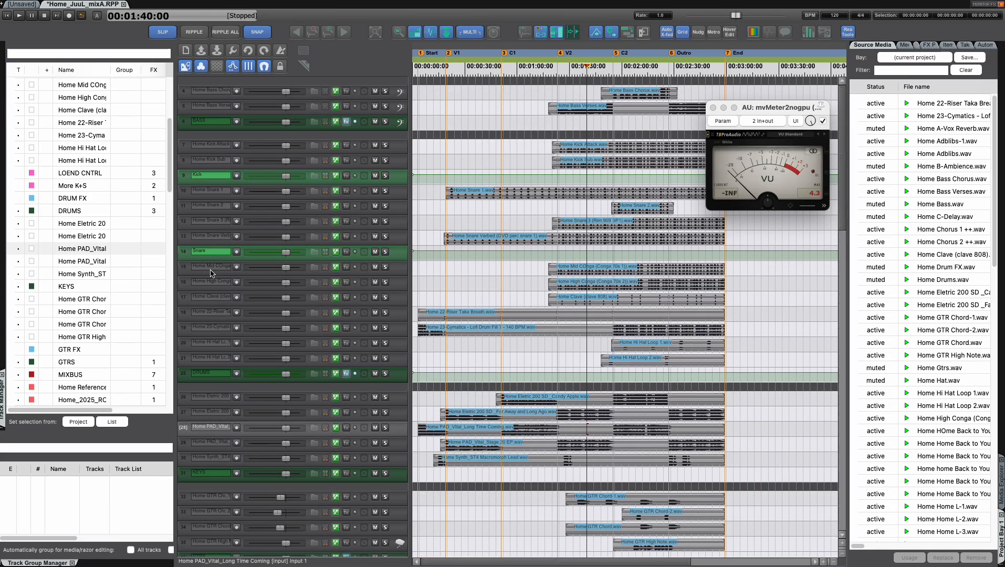
pyautogui.click(212, 237)
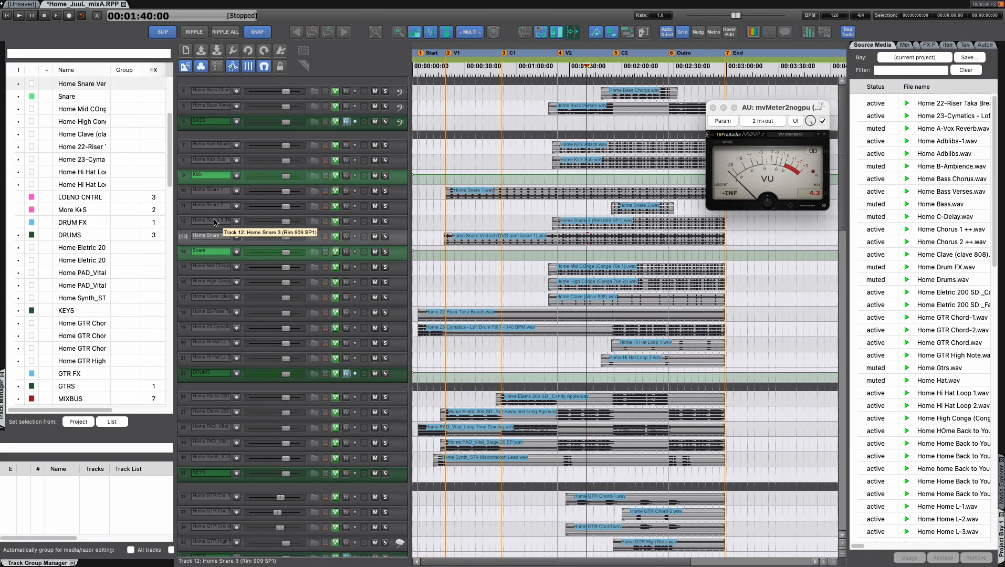
pyautogui.scroll(-15, 214, 221)
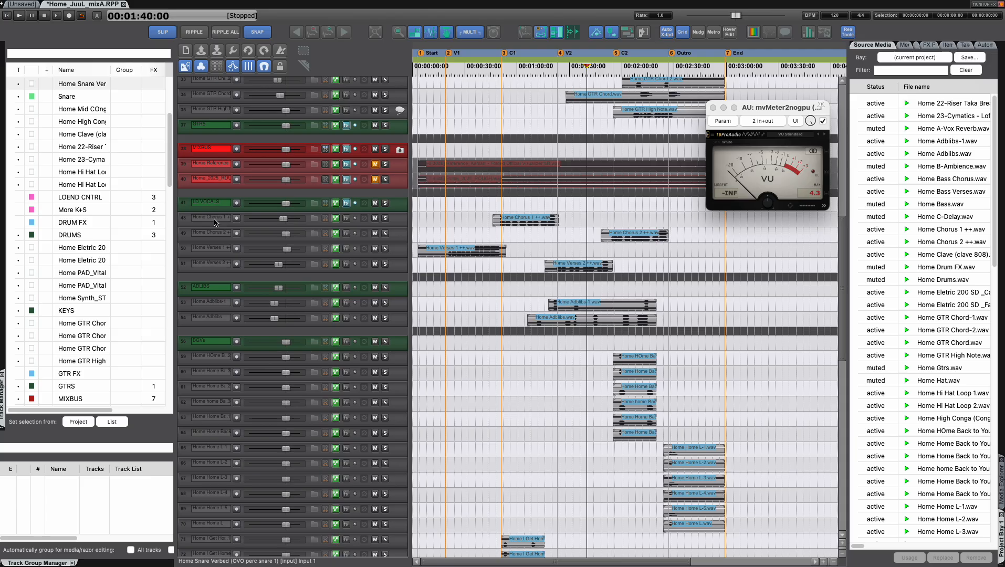
pyautogui.scroll(2, 214, 222)
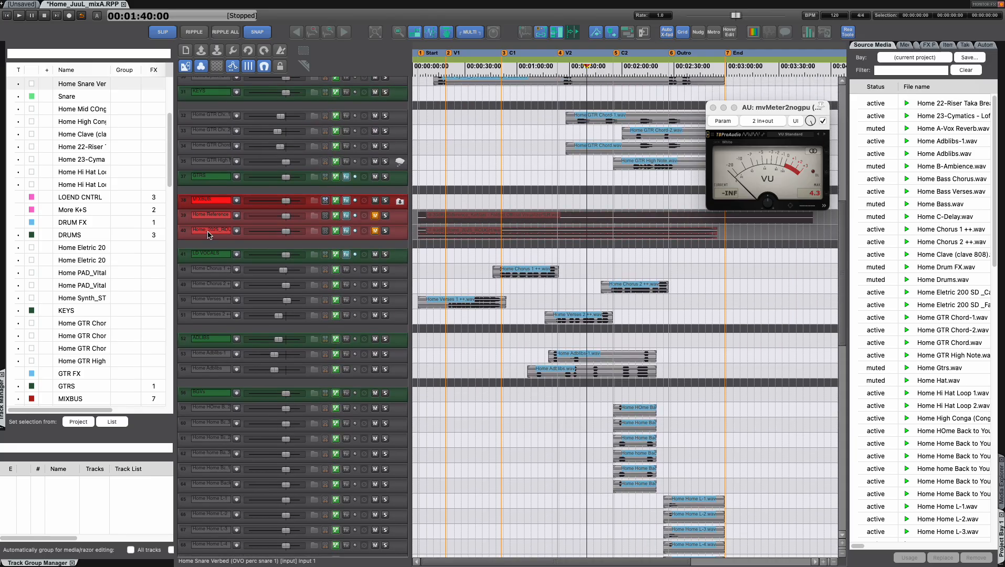
# Step: Point out the Home Reference and Home_2025_ROUGH tracks under MIXBUS by selecting each in turn
pyautogui.click(212, 221)
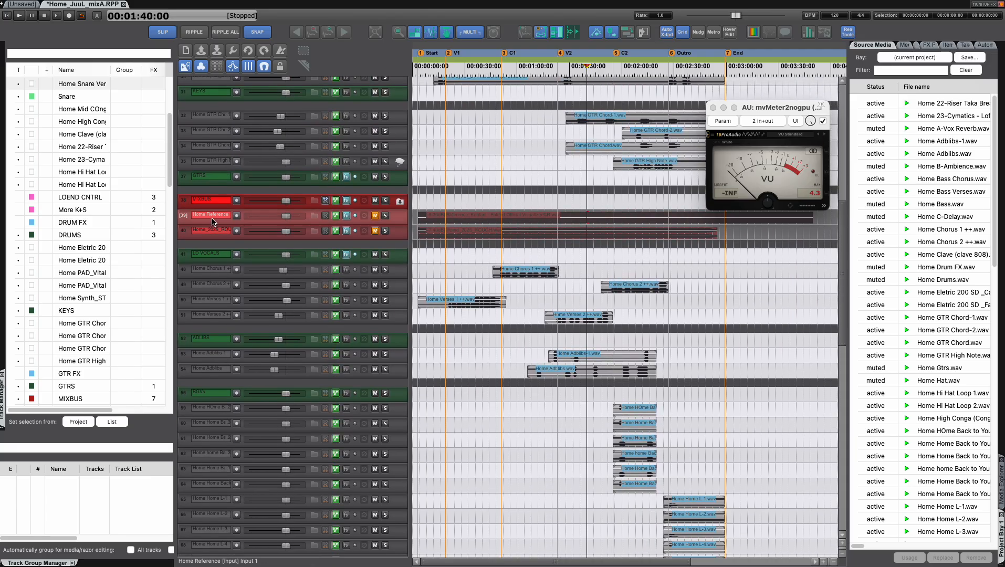
pyautogui.click(214, 234)
pyautogui.click(213, 222)
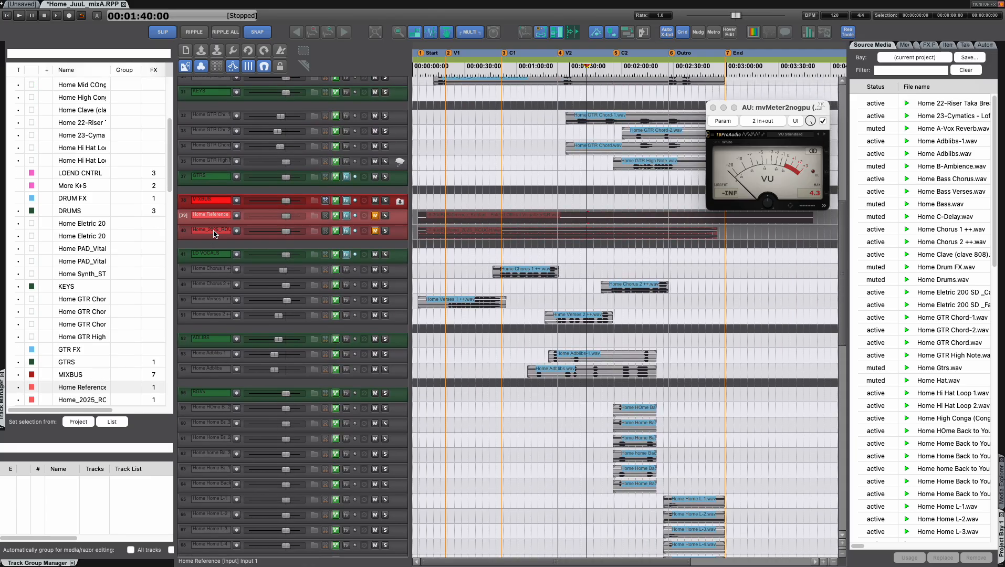
pyautogui.click(214, 234)
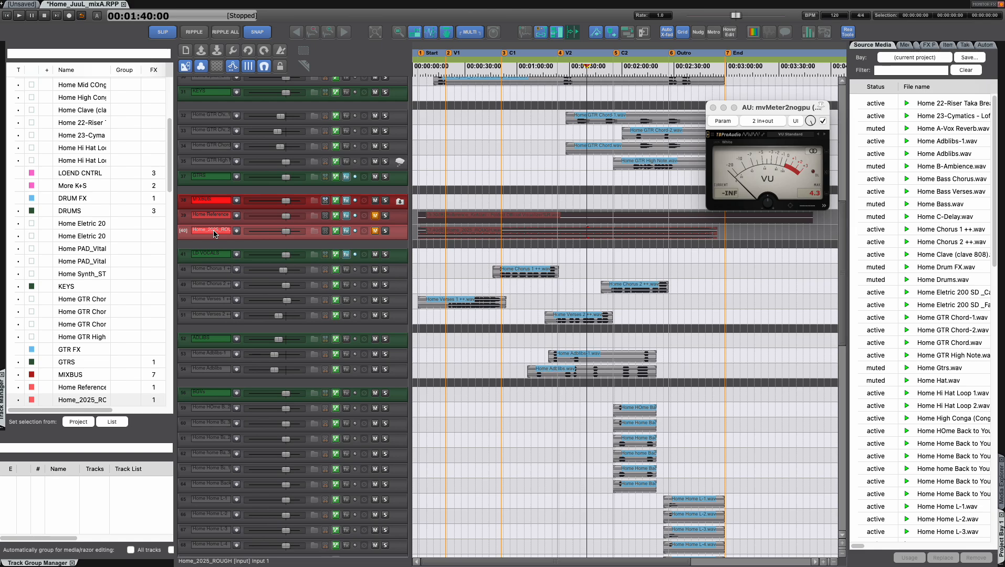
# Step: Unmute and solo the Home_2025_ROUGH track
pyautogui.click(384, 231)
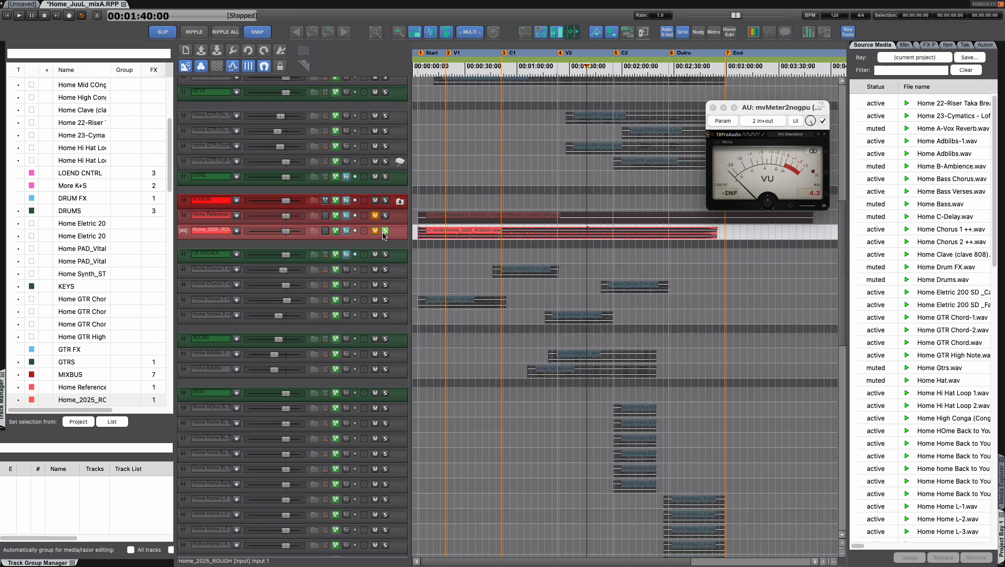
pyautogui.click(383, 232)
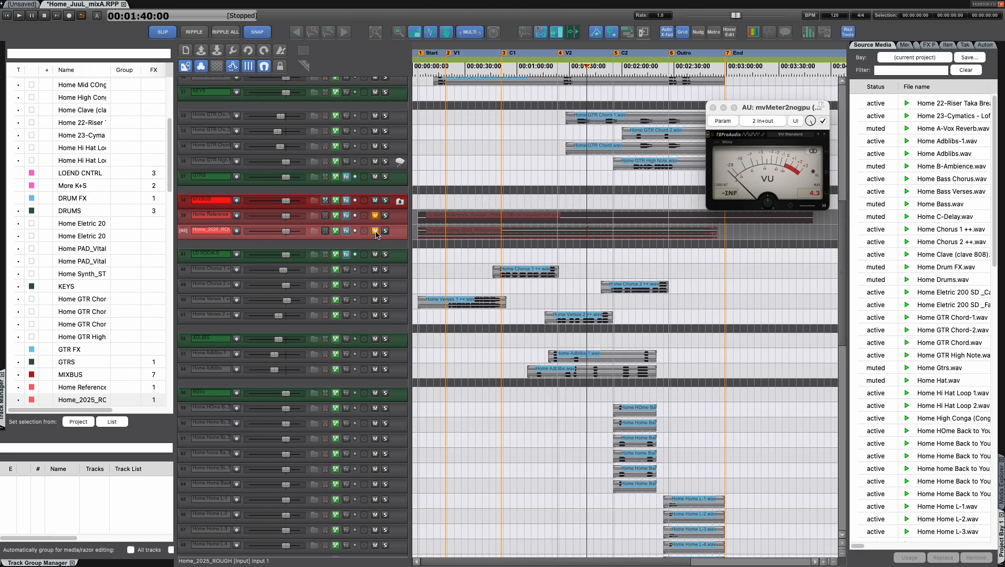
pyautogui.click(375, 232)
pyautogui.click(384, 232)
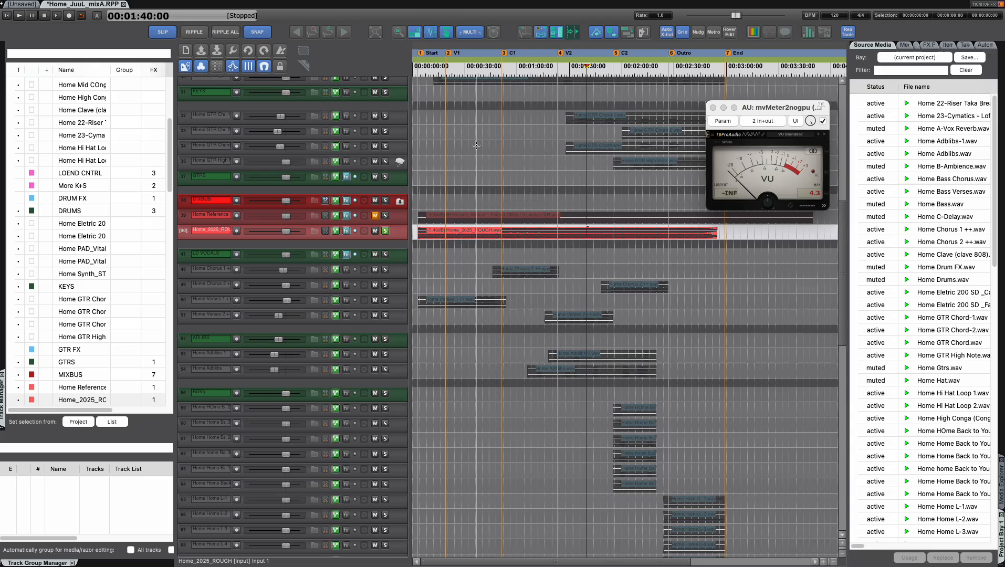
# Step: Increase the heights of the Home_2025_ROUGH and Home Reference tracks to show their items in detail
pyautogui.click(557, 200)
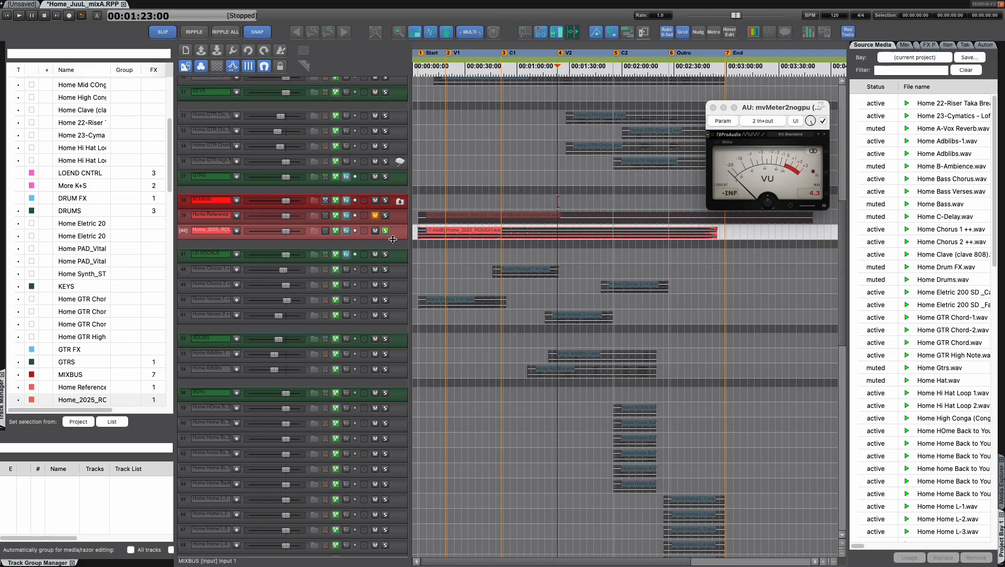
pyautogui.moveTo(393, 240); pyautogui.dragTo(399, 321)
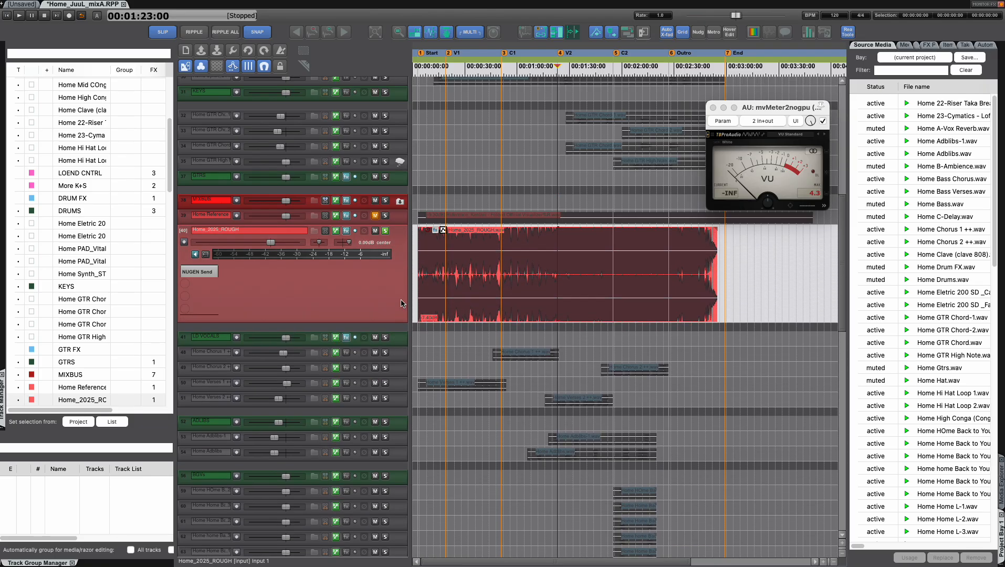
pyautogui.click(447, 220)
pyautogui.keyDown('shift'); pyautogui.click(453, 230); pyautogui.keyUp('shift')
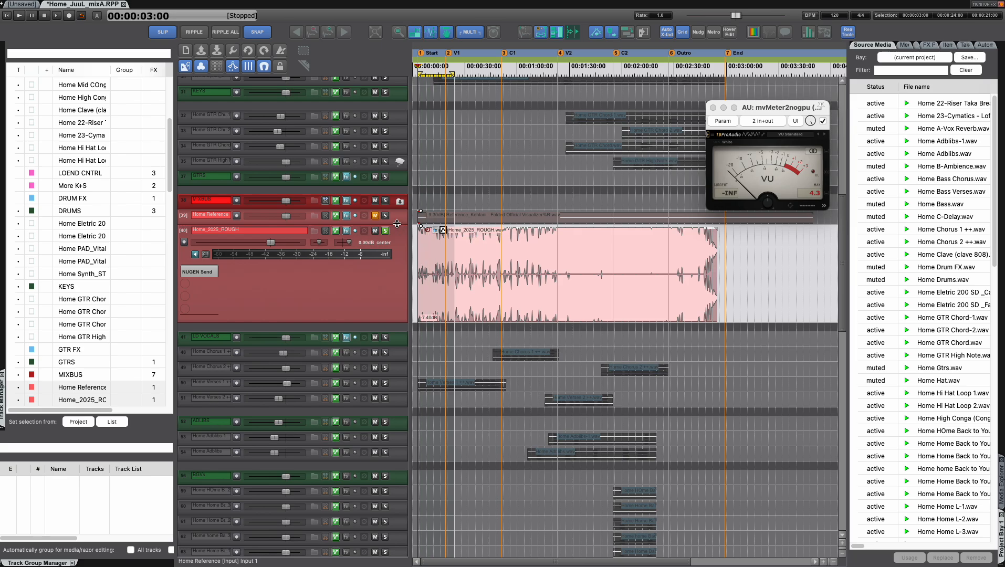
pyautogui.scroll(5, 427, 218)
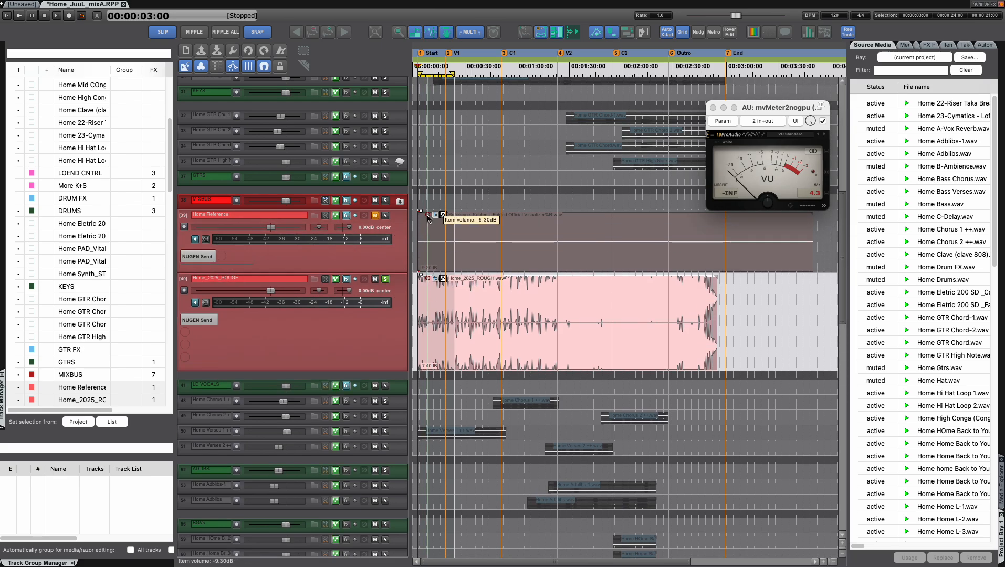
# Step: Place the edit cursor at 00:01:23:00 on the Home_2025_ROUGH item and play the rough mix from there
pyautogui.click(446, 227)
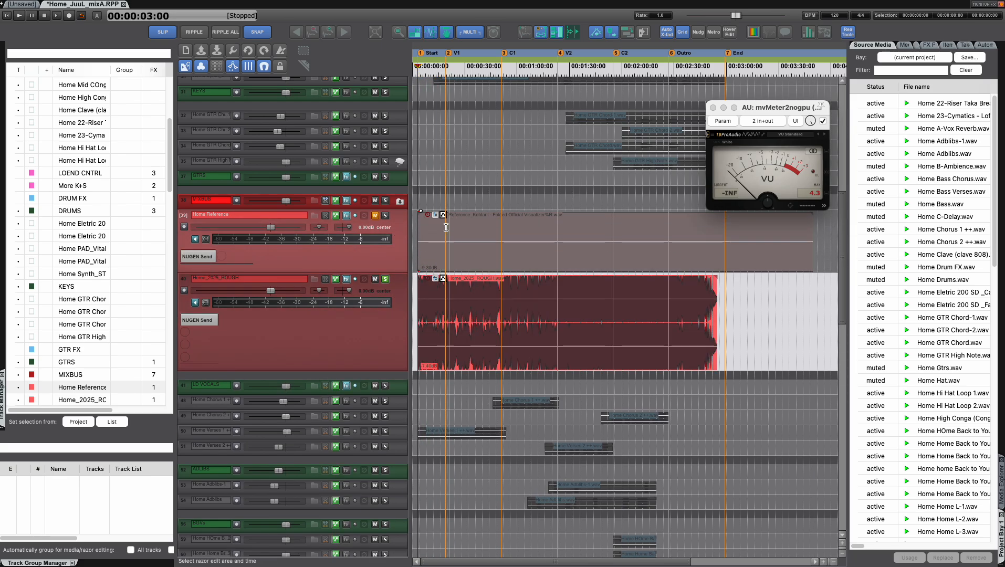
pyautogui.click(474, 295)
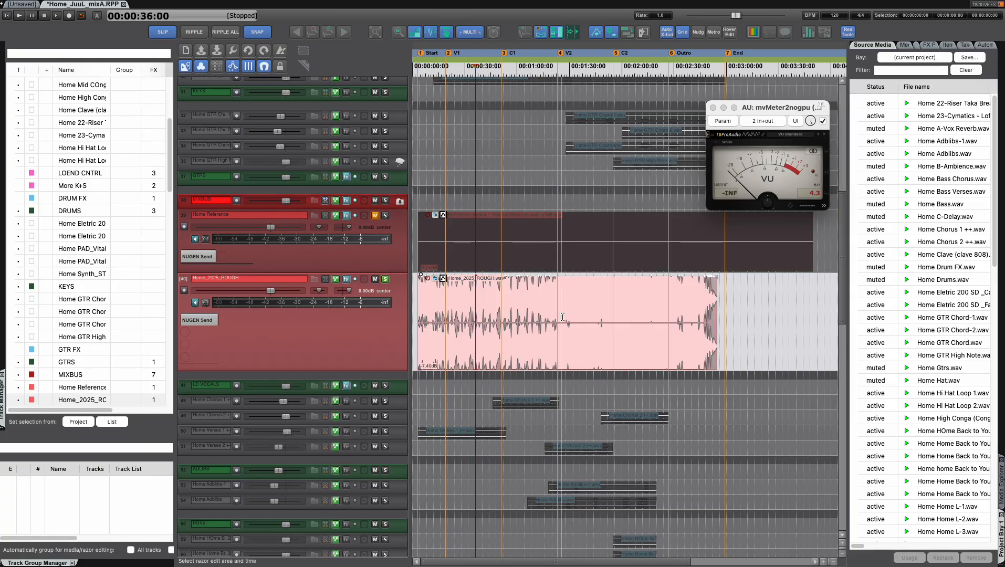
pyautogui.click(557, 299)
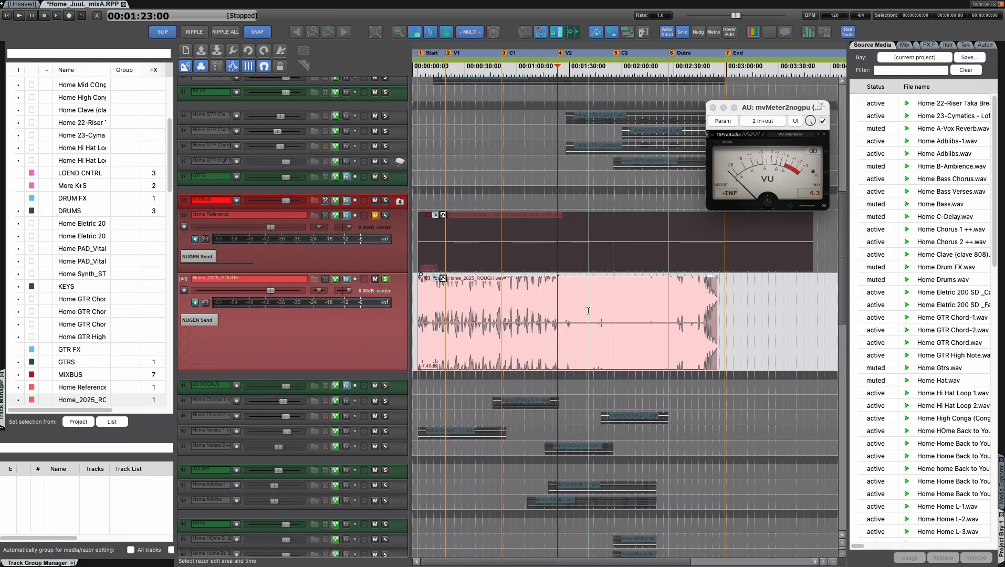
pyautogui.hscroll(2, 578, 302)
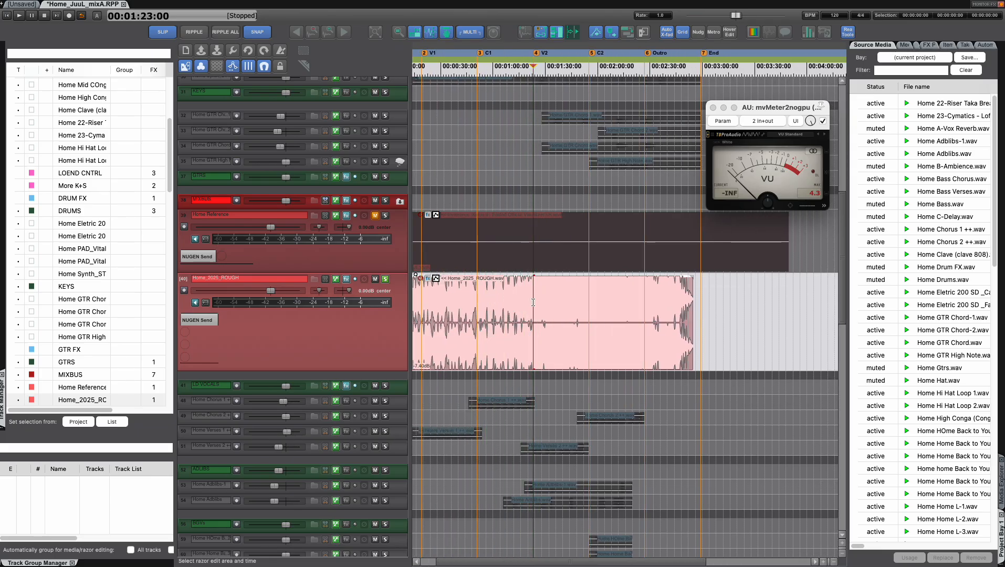
pyautogui.press('space')
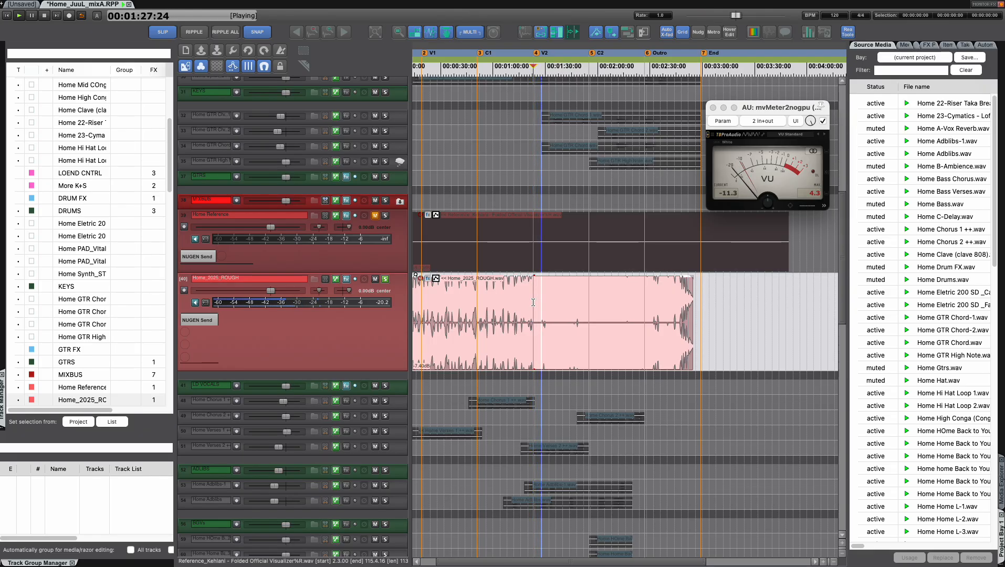
pyautogui.click(533, 302)
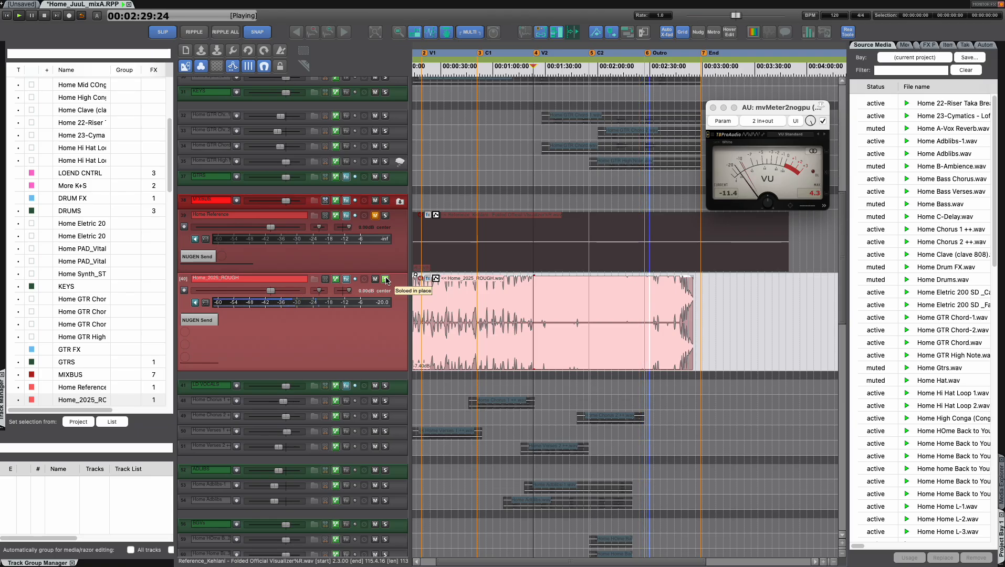
# Step: Stop playback, unsolo and mute Home_2025_ROUGH, and return the edit cursor to 00:01:23:00
pyautogui.click(386, 279)
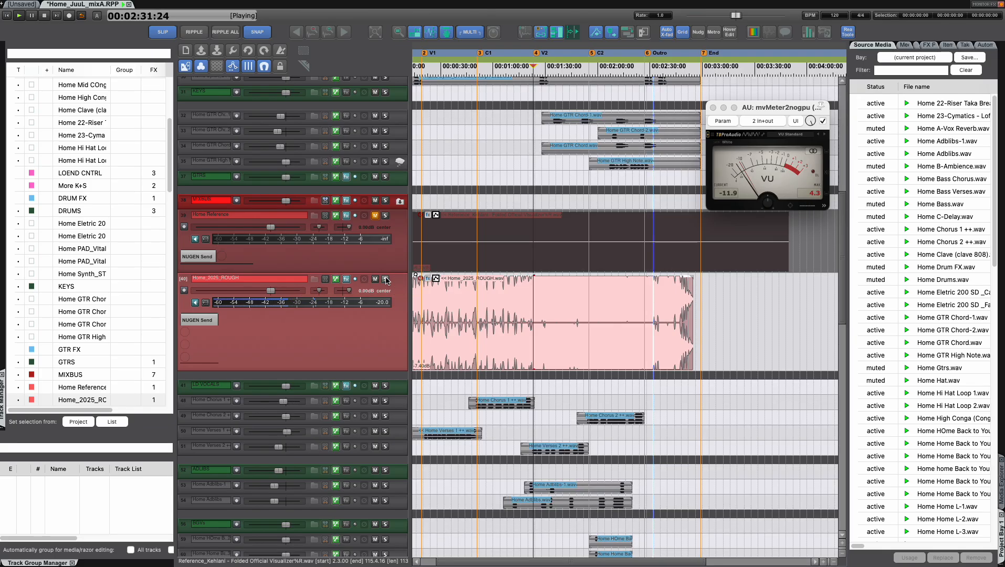
pyautogui.press('space')
pyautogui.click(375, 279)
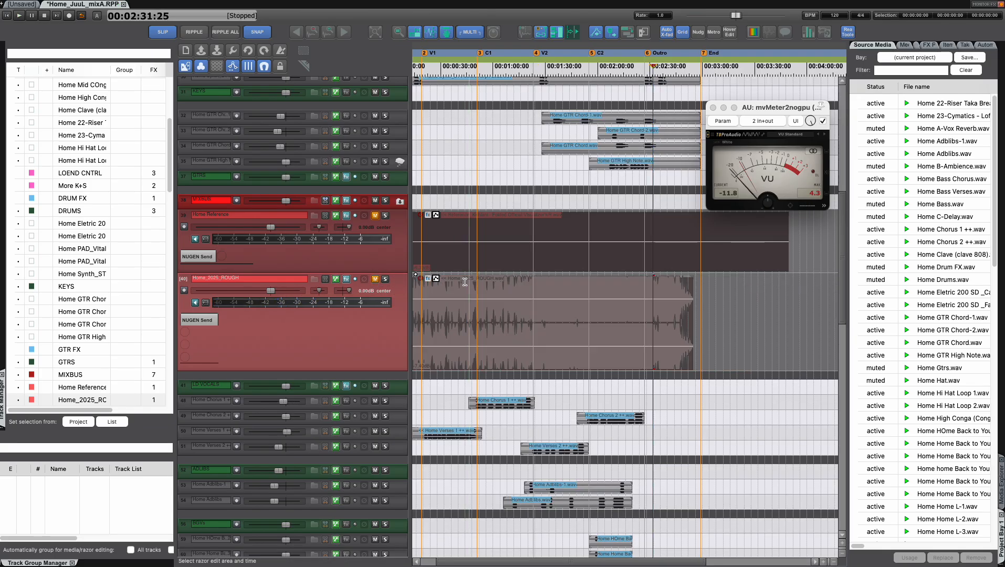
pyautogui.click(533, 315)
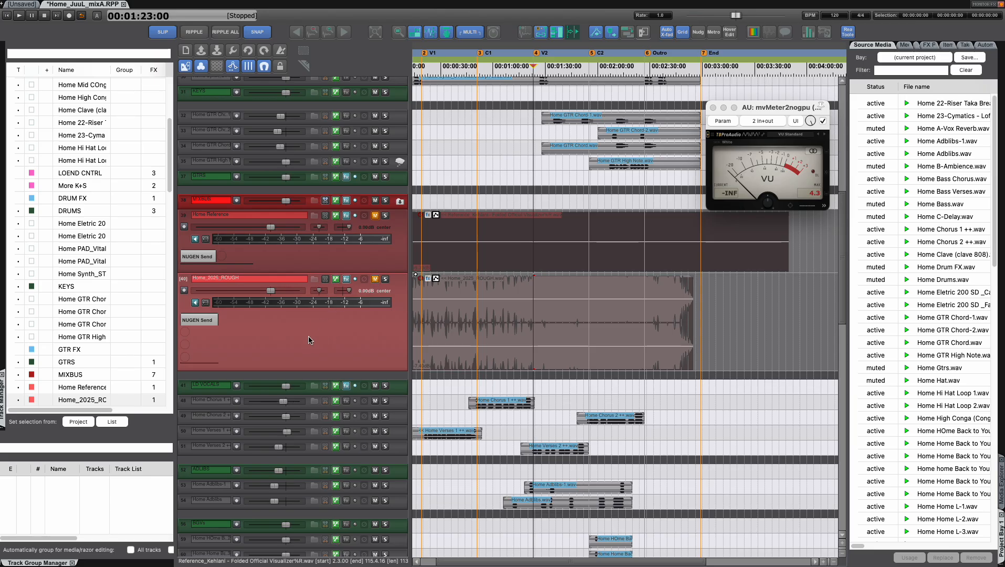
# Step: Reduce the heights of the Home Reference and Home_2025_ROUGH tracks to compact lanes that still show their meters
pyautogui.moveTo(317, 369); pyautogui.dragTo(306, 330)
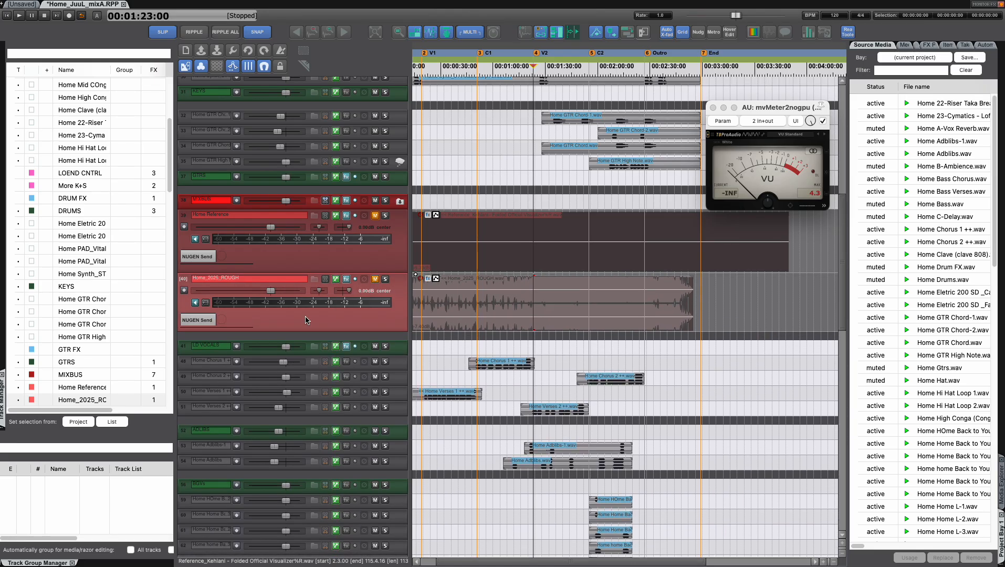
pyautogui.click(309, 262)
pyautogui.keyDown('shift'); pyautogui.click(318, 310); pyautogui.keyUp('shift')
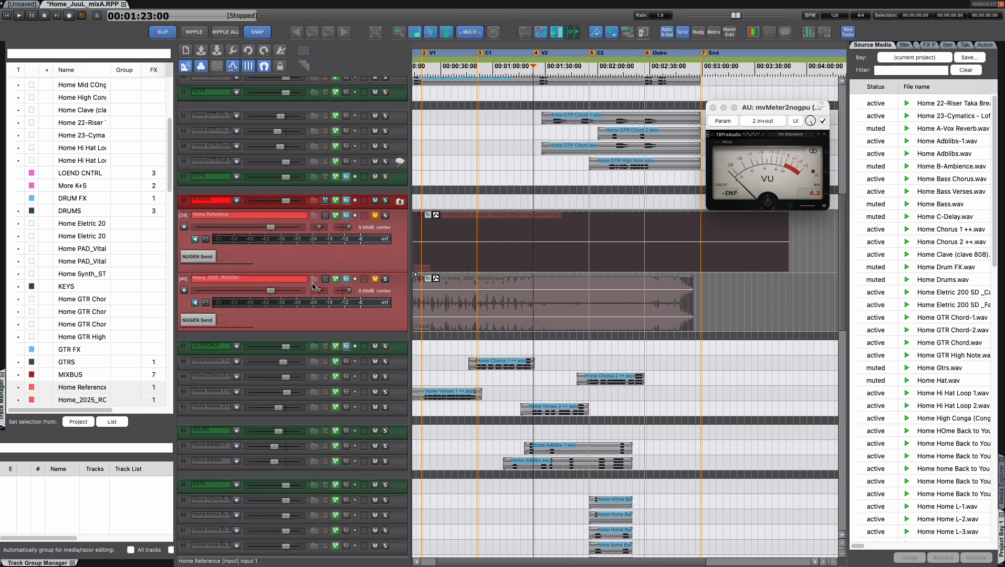
pyautogui.moveTo(310, 270); pyautogui.dragTo(311, 252)
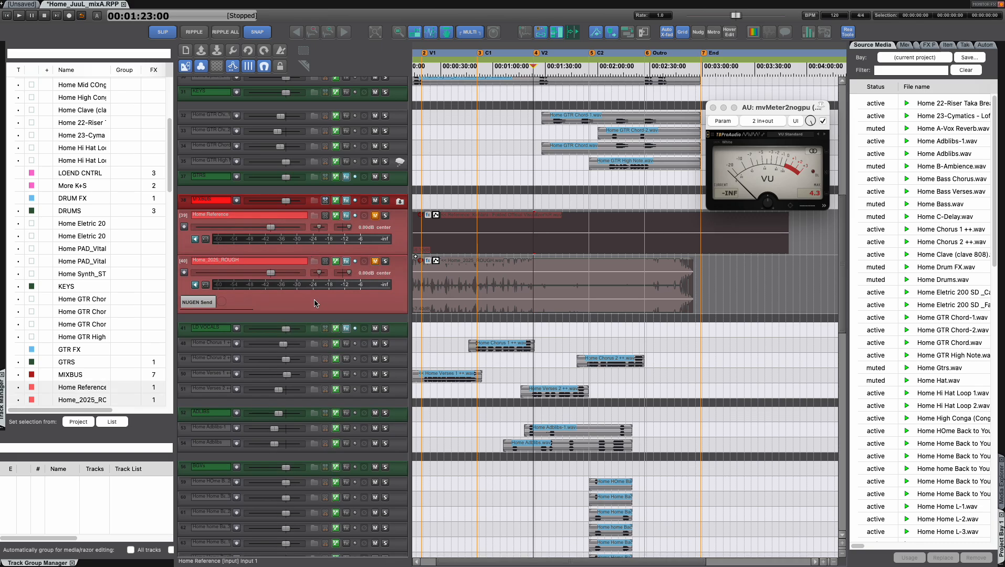
pyautogui.click(327, 312)
pyautogui.moveTo(327, 312); pyautogui.dragTo(326, 300)
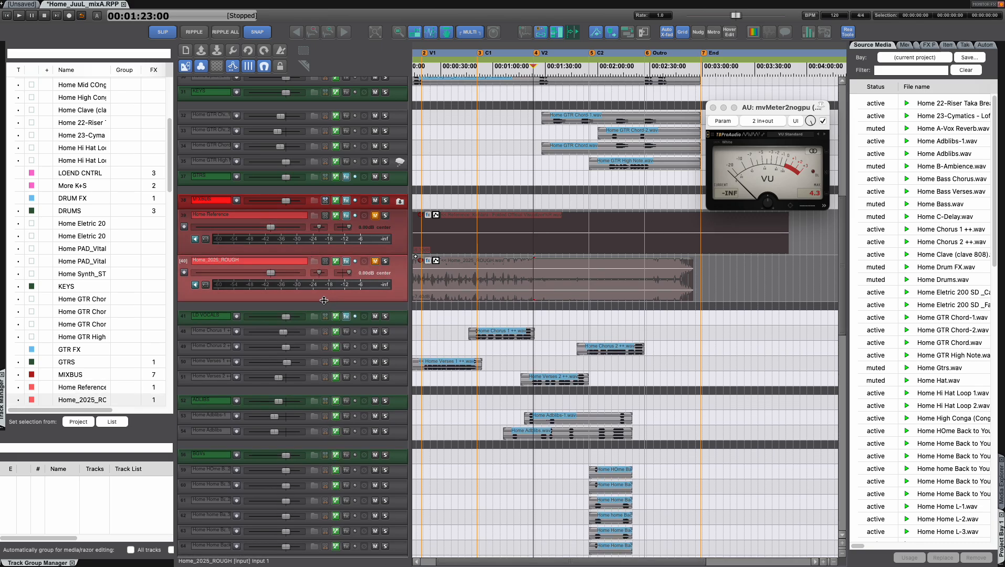
# Step: Compare the Home Reference and Home_2025_ROUGH tracks by selecting them alternately, ending on Home Reference
pyautogui.click(402, 253)
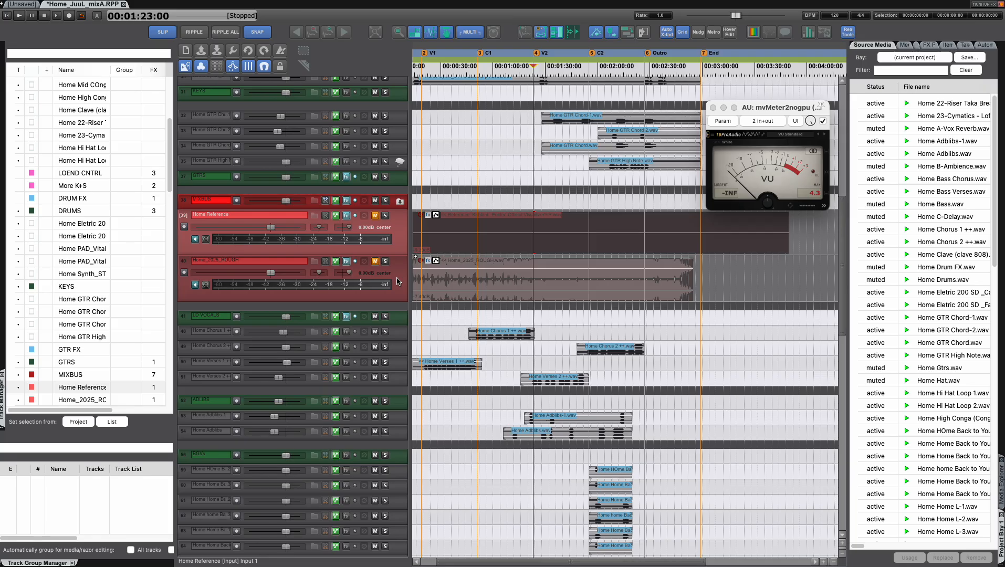
pyautogui.click(398, 274)
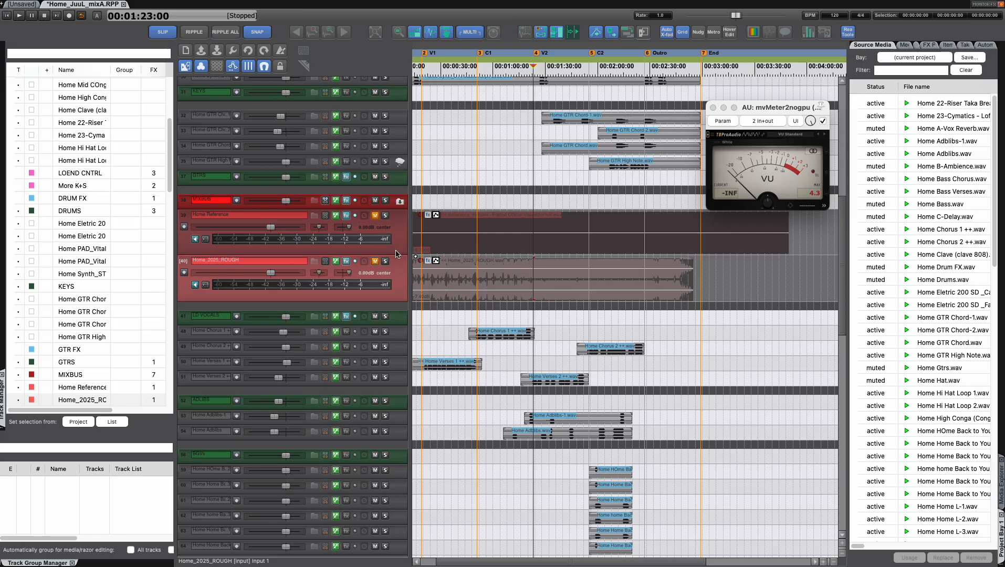
pyautogui.click(396, 250)
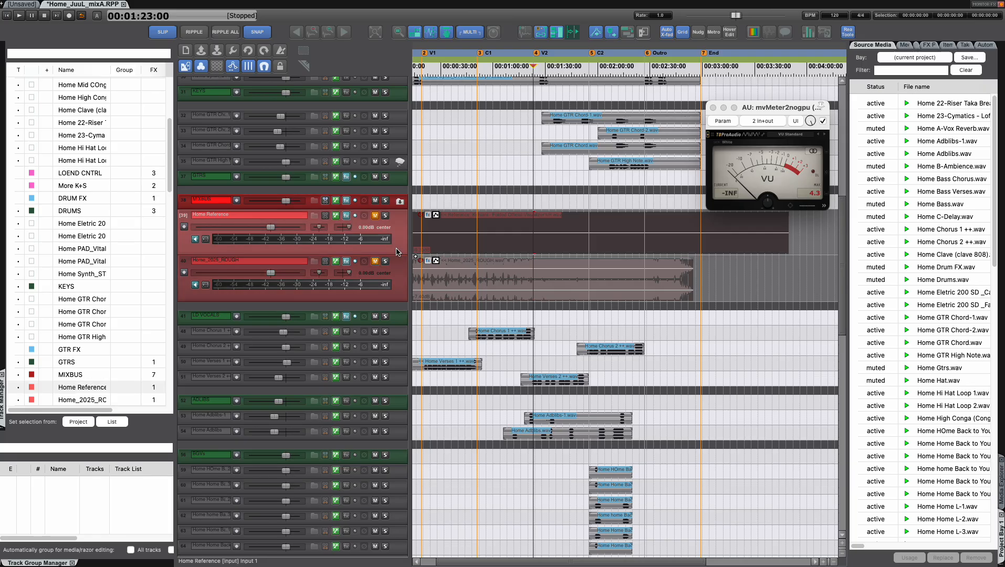
pyautogui.click(400, 266)
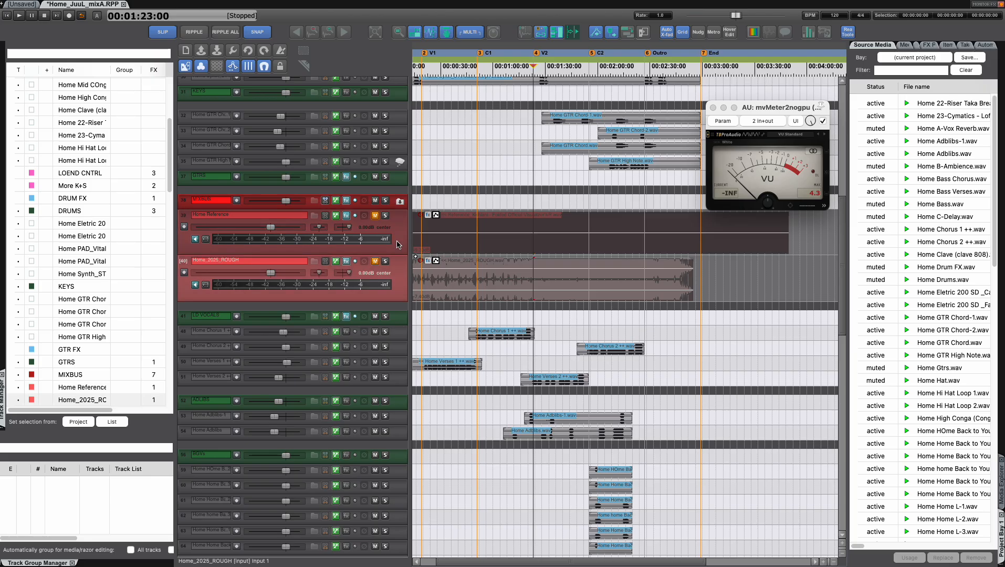
pyautogui.click(397, 242)
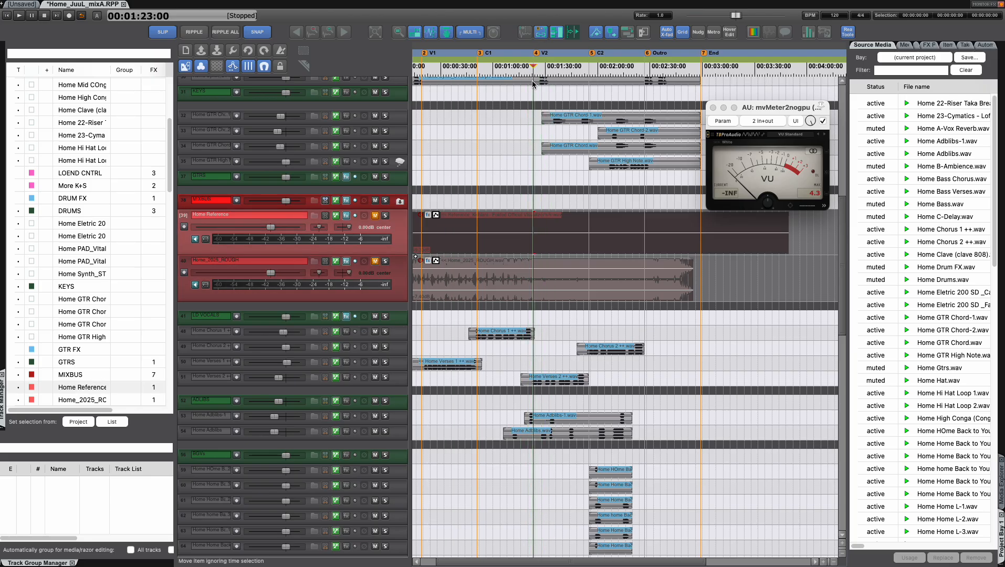
# Step: Set a time selection over the C2 section from 00:01:55:00 to 00:02:27:00 and look through the mixer's channels
pyautogui.moveTo(589, 66); pyautogui.dragTo(644, 67)
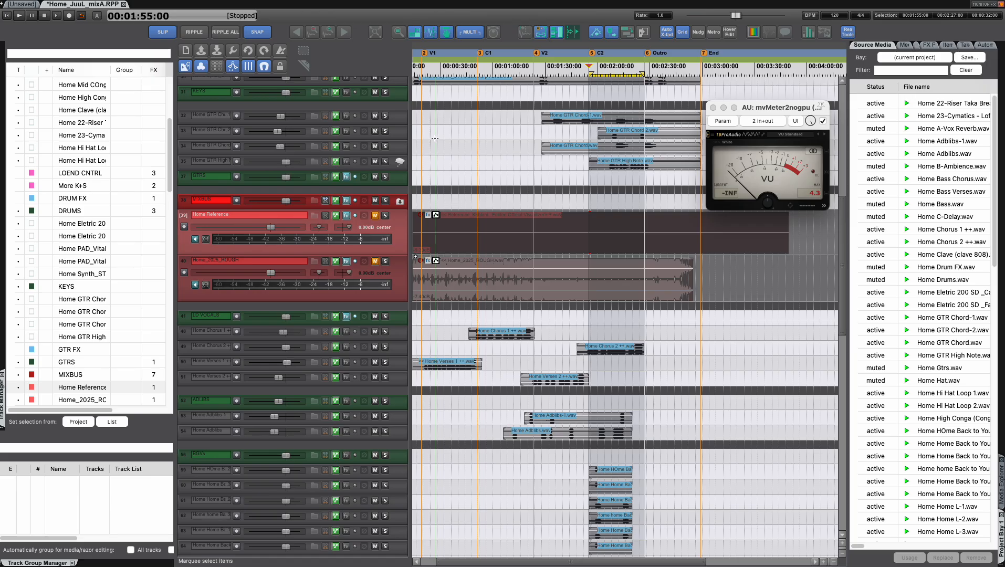
pyautogui.hotkey('ctrl', 'm')
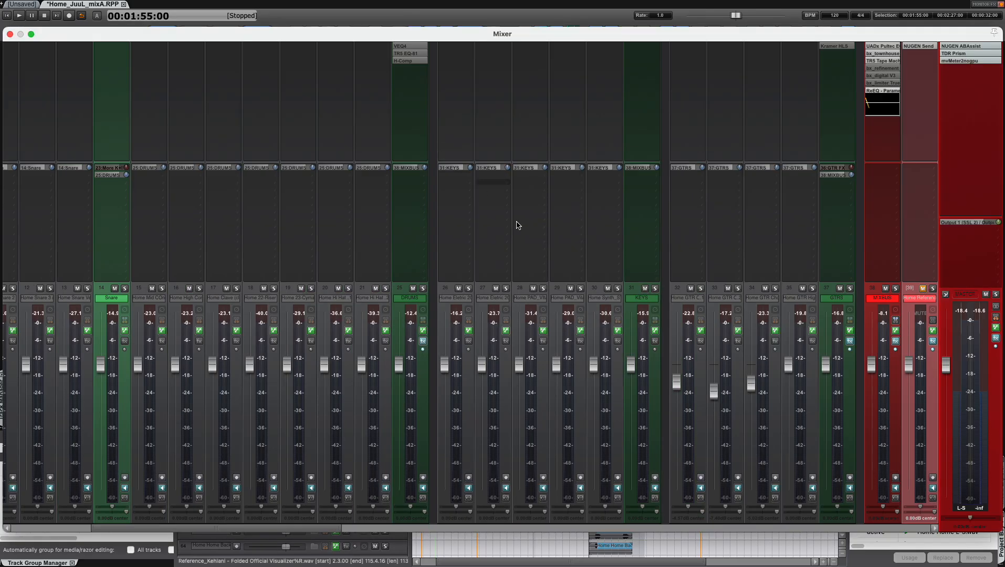
pyautogui.hscroll(5, 512, 420)
pyautogui.hscroll(-10, 512, 420)
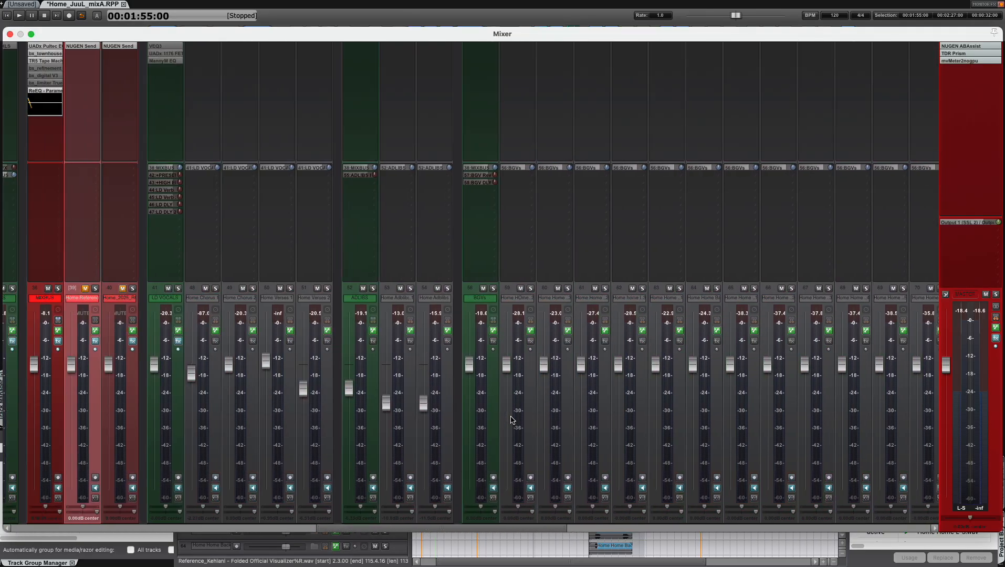
pyautogui.hscroll(-3, 512, 420)
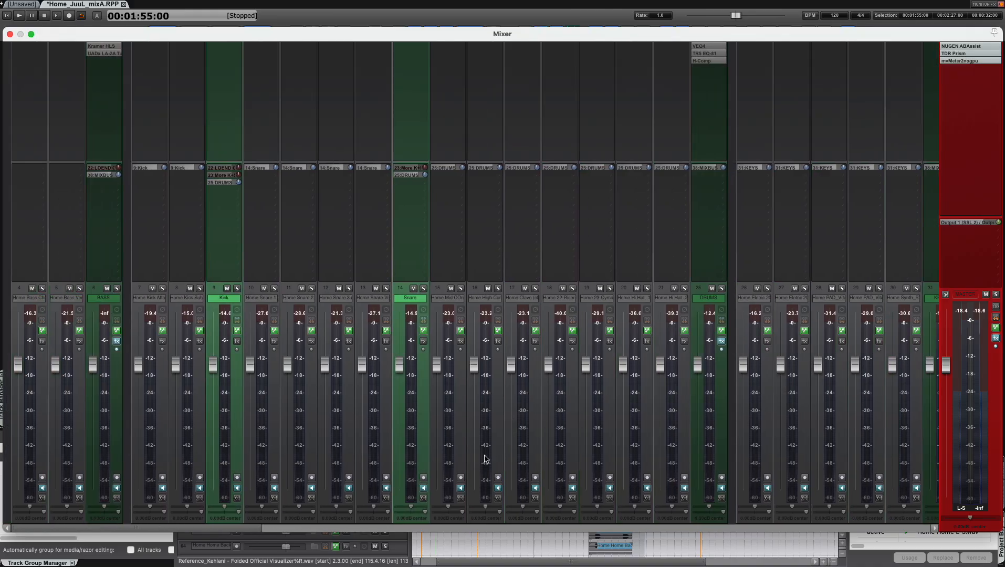
pyautogui.hscroll(10, 484, 458)
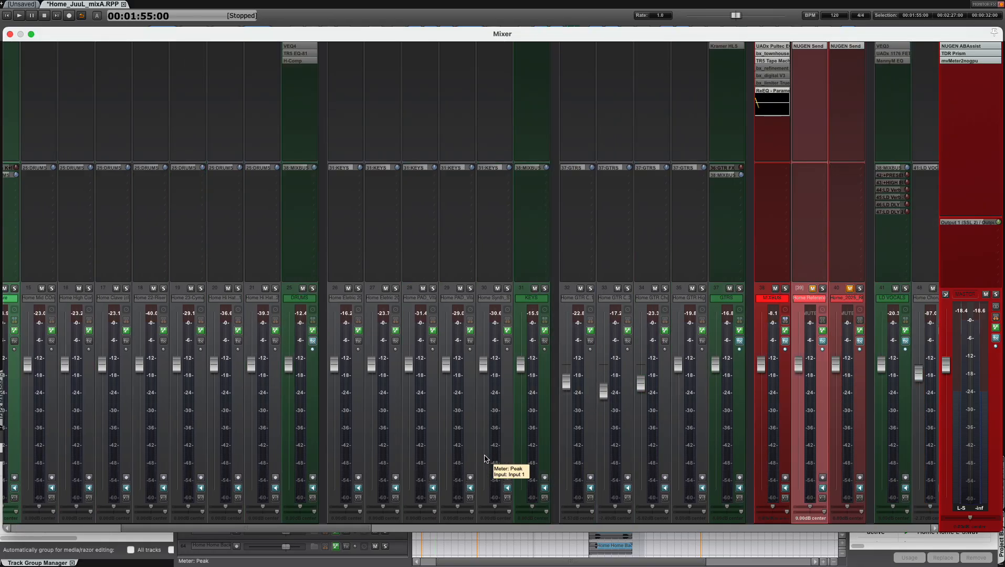
# Step: Bring up the master's mvMeter2nogpu VU meter, move it over the master channel strip and reset its peak reading
pyautogui.click(969, 61)
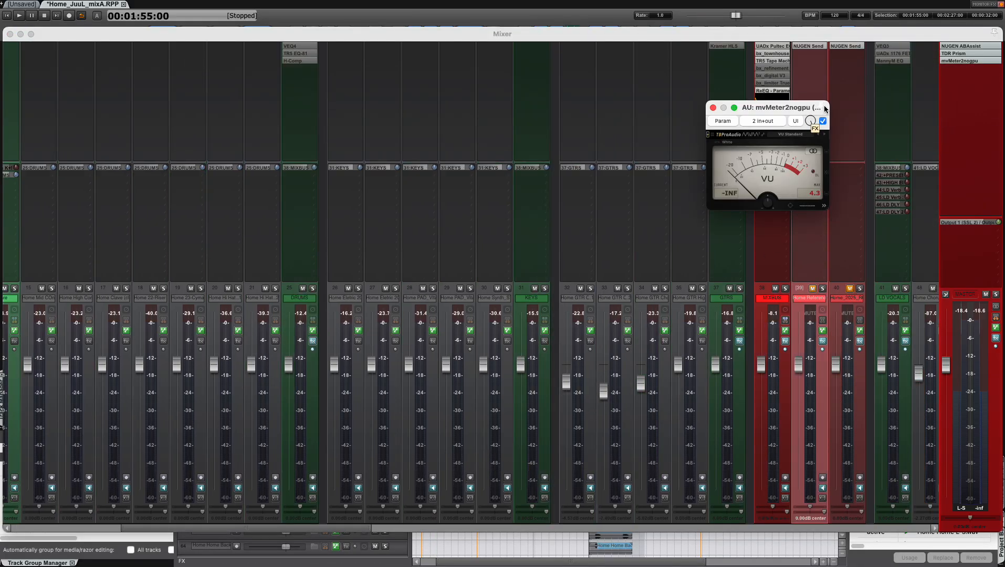
pyautogui.moveTo(793, 108); pyautogui.dragTo(968, 90)
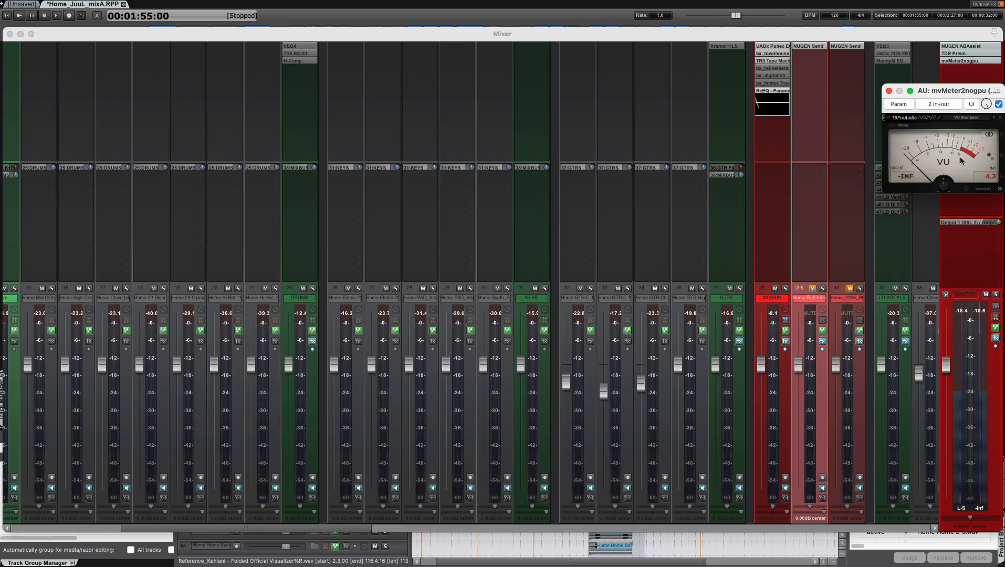
pyautogui.click(985, 181)
pyautogui.hscroll(10, 666, 424)
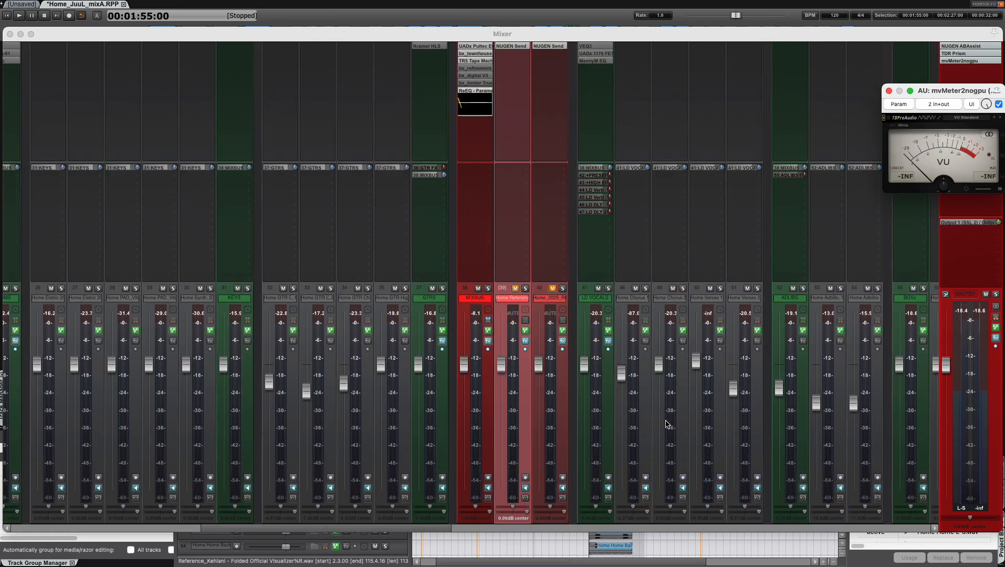
pyautogui.hscroll(3, 666, 424)
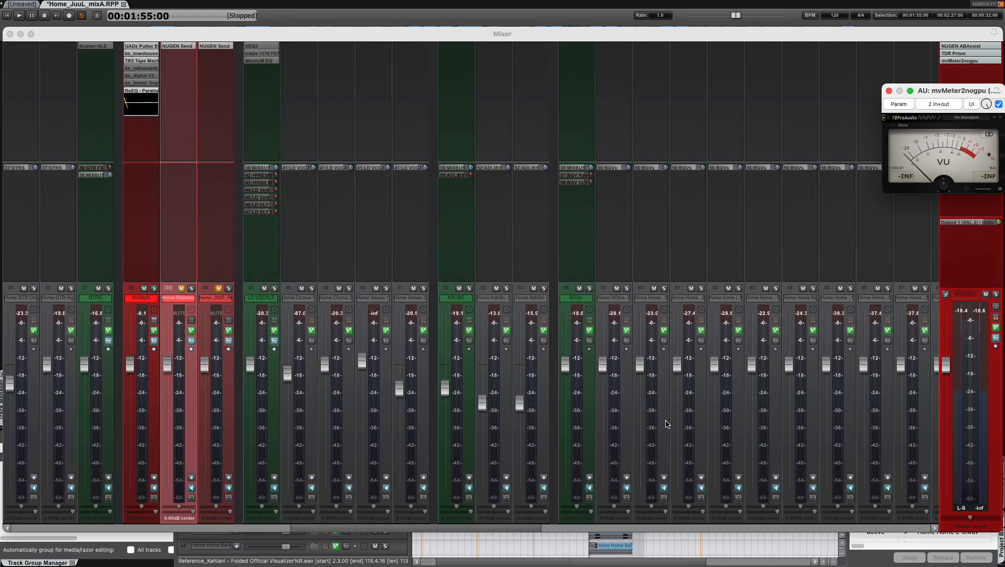
pyautogui.press('super+m')
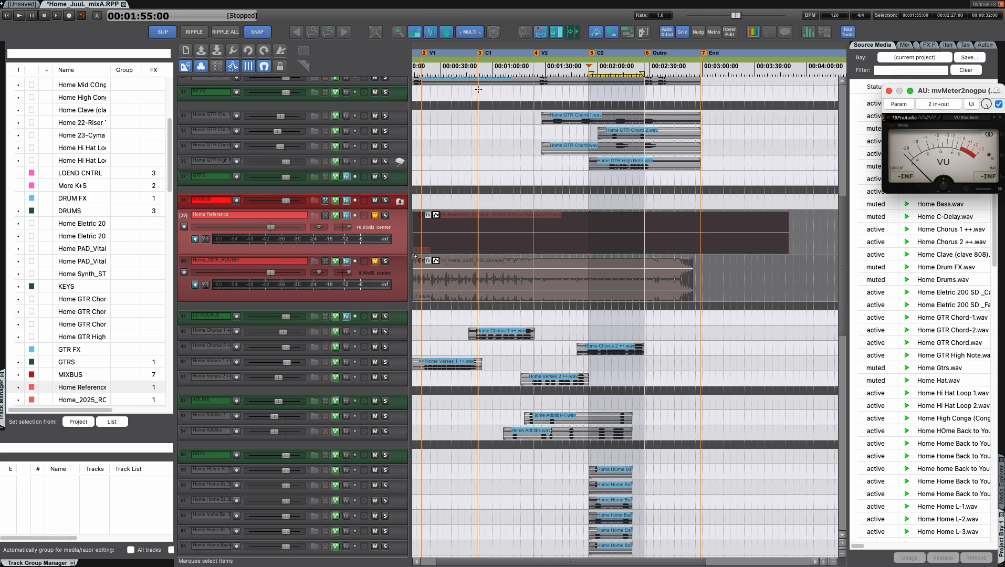
# Step: Reopen the mixer and start playback of the C2 section from 00:01:55:00
pyautogui.hotkey('ctrl', 'm')
pyautogui.hscroll(-10, 455, 436)
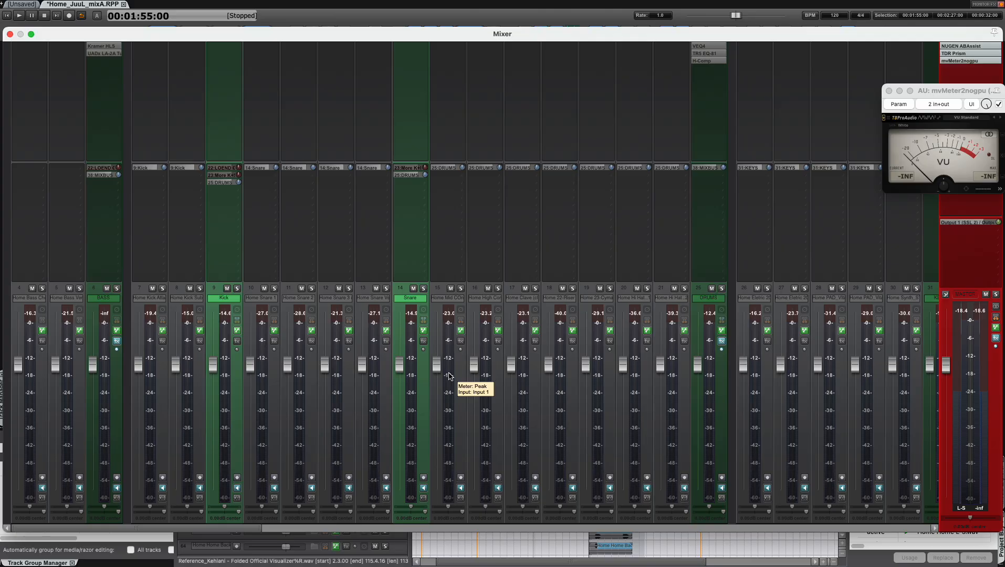
pyautogui.press('space')
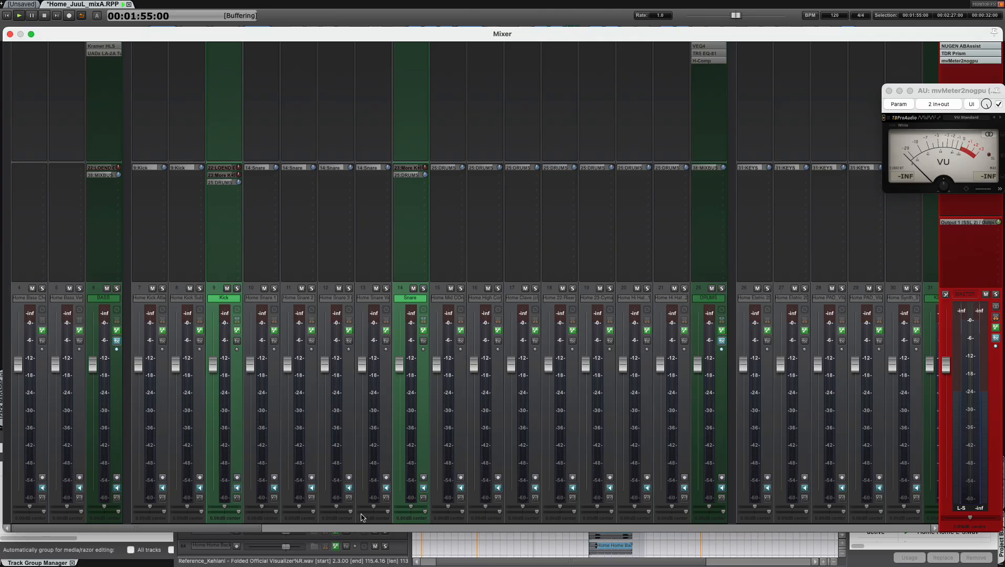
pyautogui.hotkey('ctrl', 'm')
pyautogui.hotkey('ctrl', 'm')
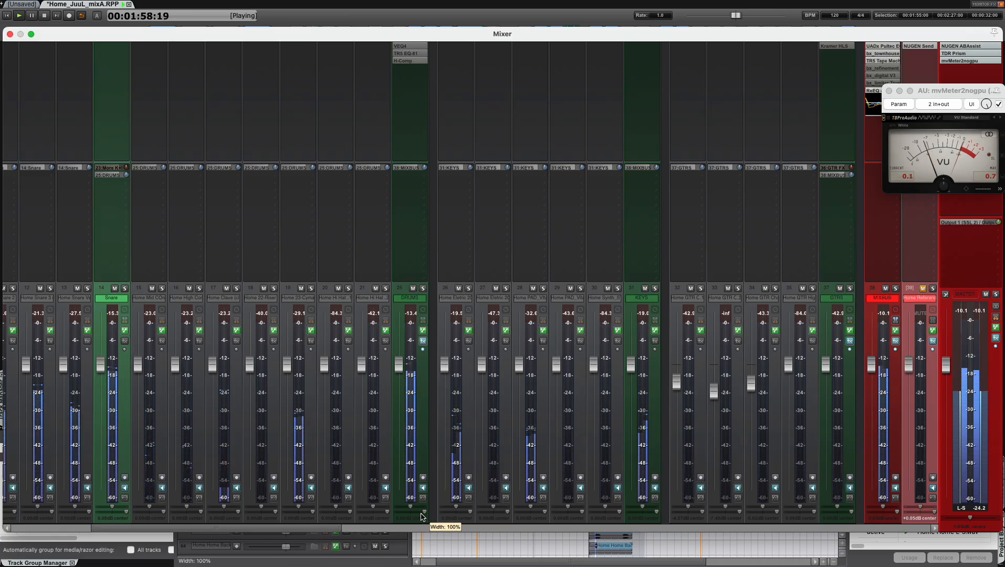
# Step: Lower the volume of the first channel in the KEYS group to -2.94 dB while the section plays
pyautogui.hscroll(7, 389, 531)
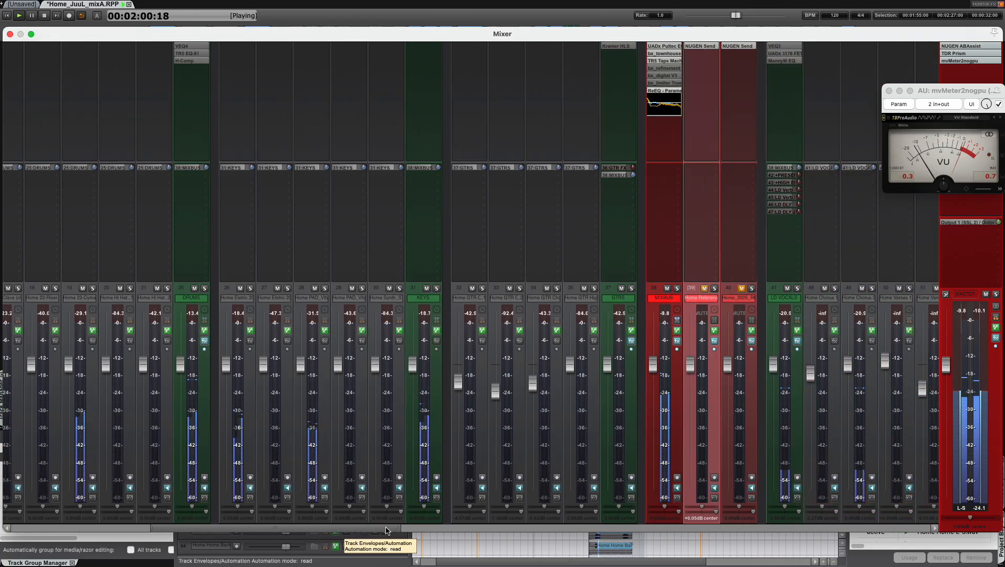
pyautogui.moveTo(391, 527); pyautogui.dragTo(388, 525)
pyautogui.moveTo(382, 529); pyautogui.dragTo(325, 528)
pyautogui.moveTo(455, 367)
pyautogui.mouseDown()
pyautogui.moveTo(455, 321)
pyautogui.moveTo(452, 376)
pyautogui.mouseUp()
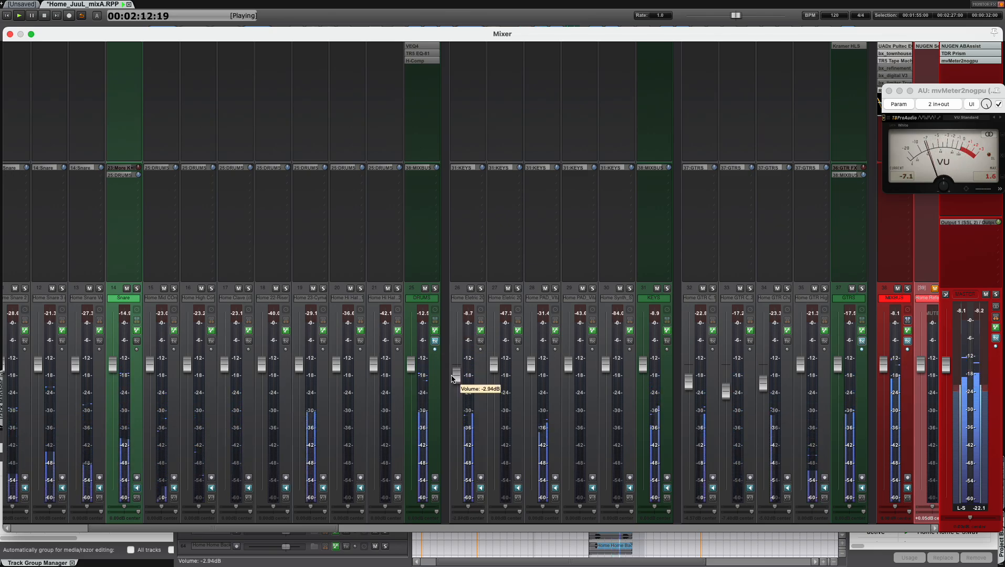
# Step: Raise the volume of the first Home PAD channel in the KEYS group slightly
pyautogui.hscroll(5, 418, 398)
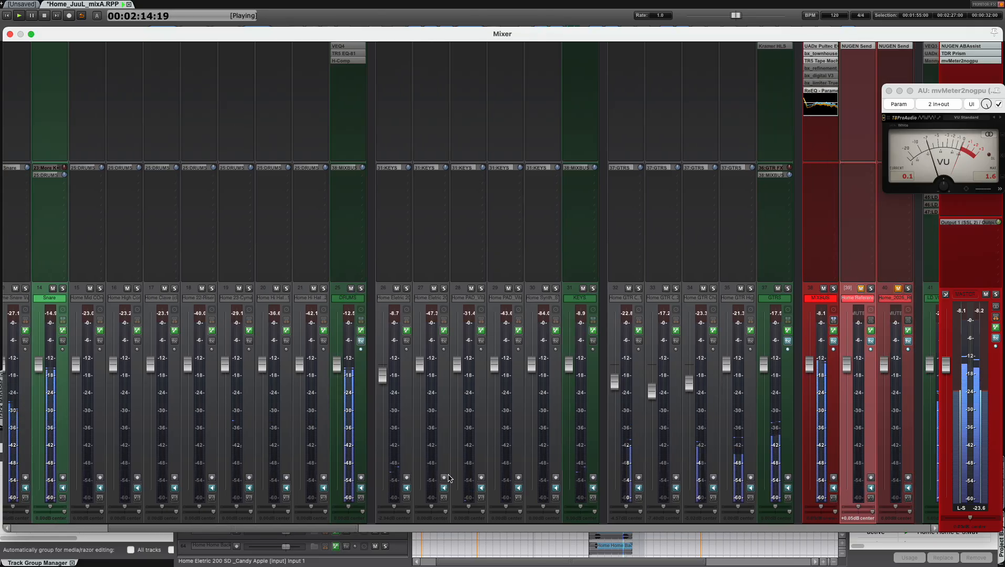
pyautogui.moveTo(362, 362)
pyautogui.mouseDown()
pyautogui.moveTo(362, 316)
pyautogui.moveTo(363, 362)
pyautogui.mouseUp()
pyautogui.hscroll(2, 546, 405)
# Step: Lower the Home GTR High Note volume and raise the second Home GTR channel to -6.04 dB
pyautogui.moveTo(542, 363); pyautogui.dragTo(535, 383)
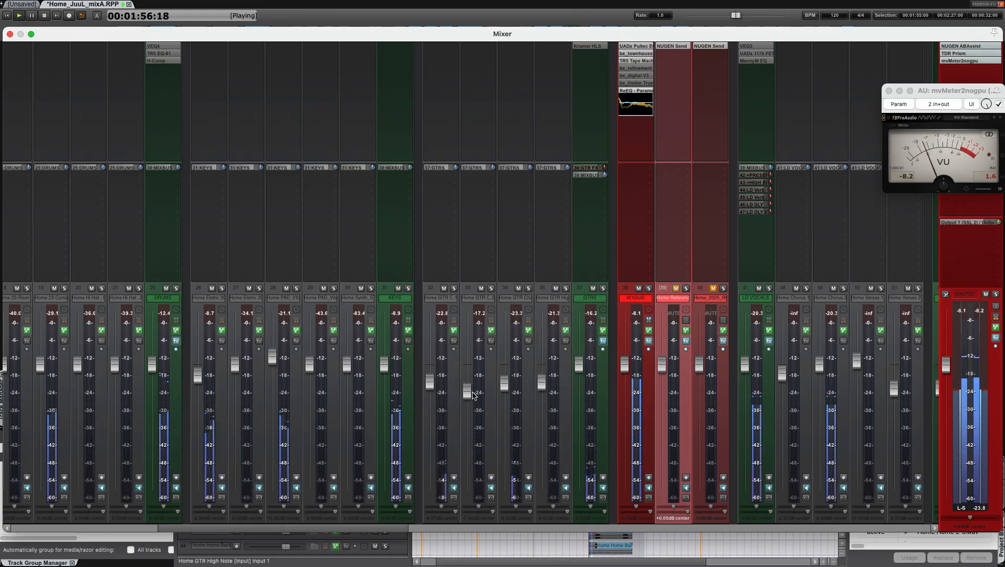
pyautogui.moveTo(469, 393); pyautogui.dragTo(433, 374)
# Step: Lower the volume of the Home Adblibs channel in the ADLIBS group to -15.1 dB
pyautogui.hscroll(10, 488, 418)
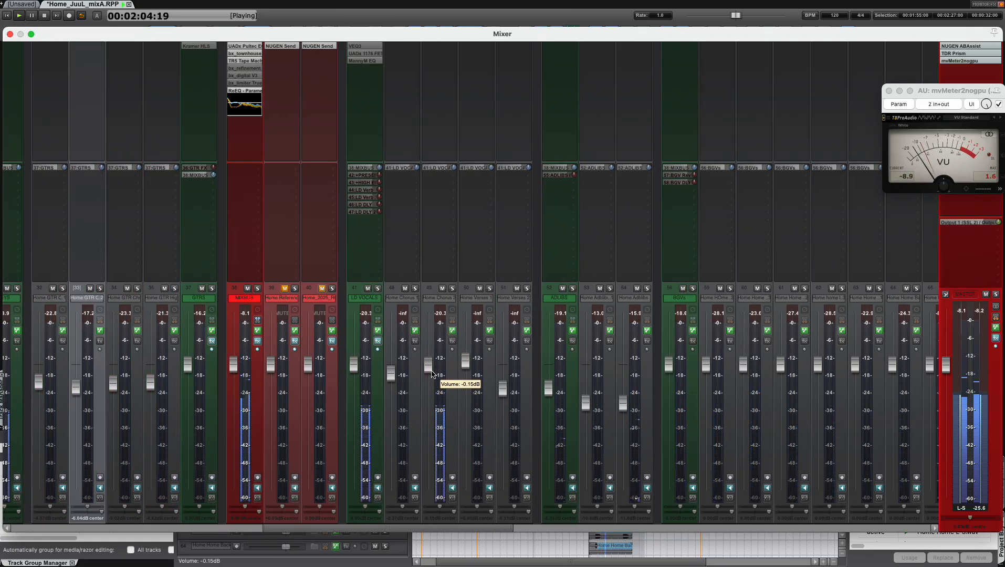
pyautogui.hscroll(6, 410, 462)
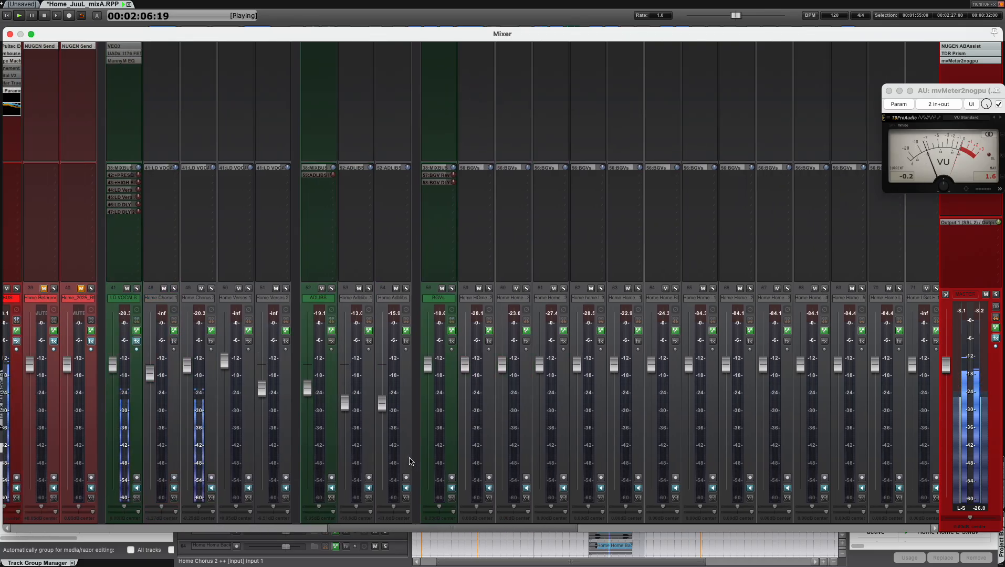
pyautogui.hscroll(2, 375, 441)
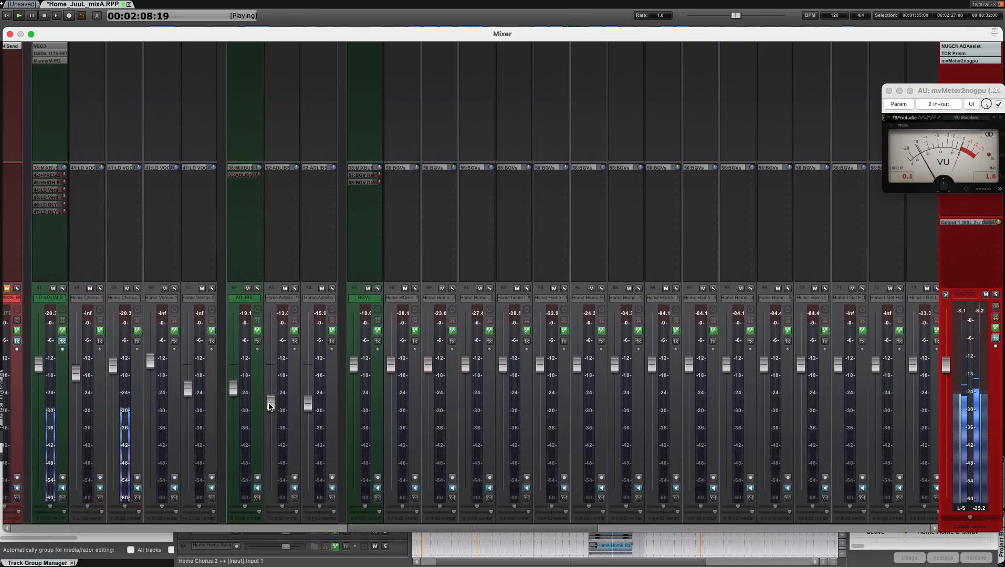
pyautogui.click(302, 410)
pyautogui.moveTo(307, 422); pyautogui.dragTo(308, 418)
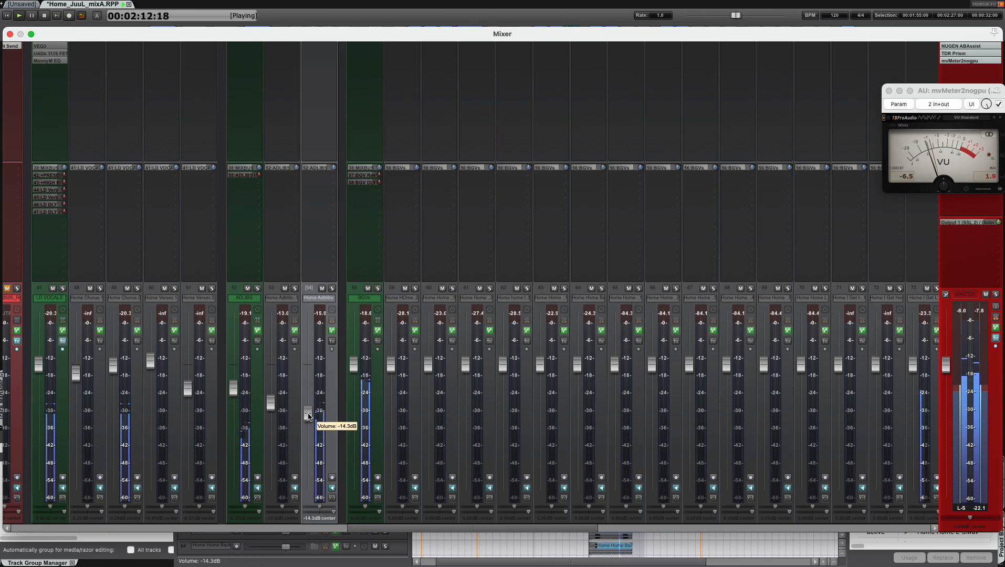
# Step: Lower the volumes of the fifth and sixth background vocal channels in the BGVs group slightly
pyautogui.hscroll(5, 330, 420)
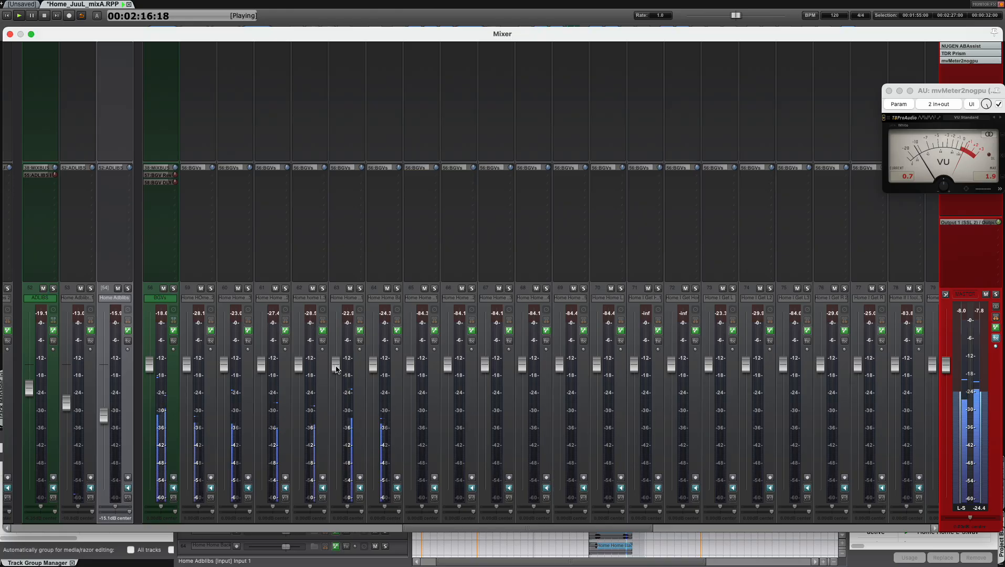
pyautogui.moveTo(369, 369); pyautogui.dragTo(374, 379)
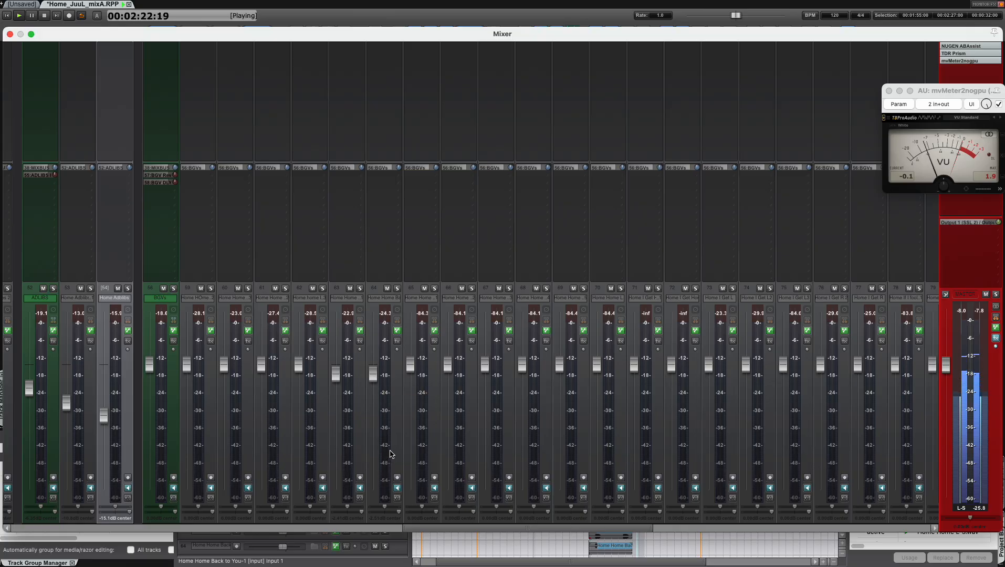
# Step: Review the background vocal channels in the BGVs group and check which of their clips fall within C2 in the arrangement
pyautogui.click(355, 298)
pyautogui.click(383, 298)
pyautogui.click(352, 297)
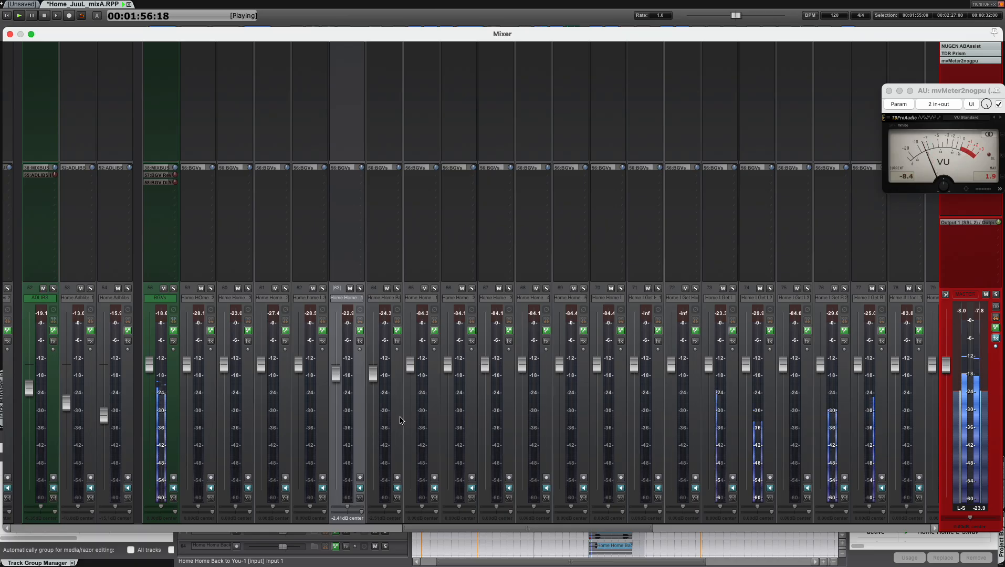
pyautogui.hscroll(10, 420, 418)
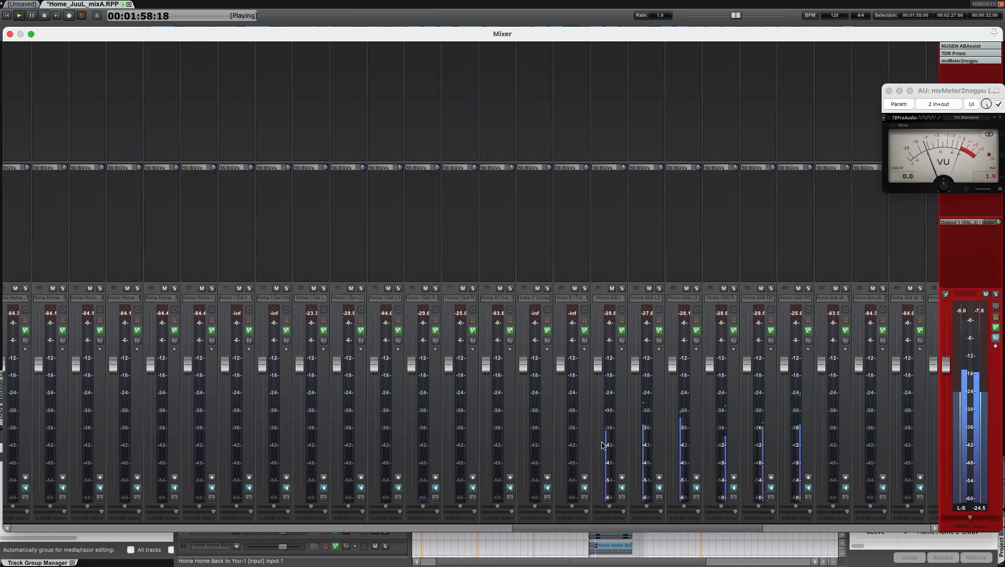
pyautogui.hscroll(10, 660, 428)
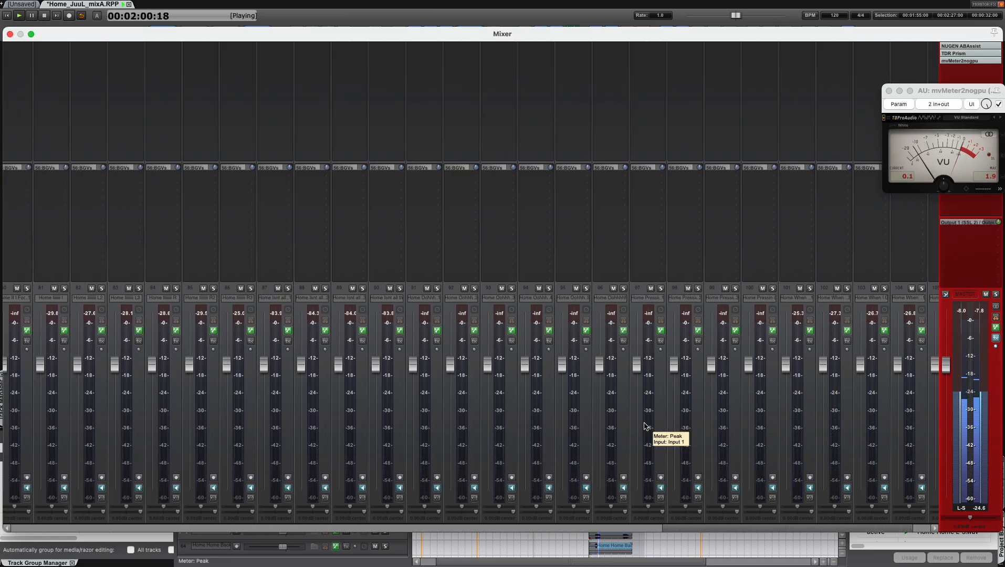
pyautogui.hscroll(-10, 645, 426)
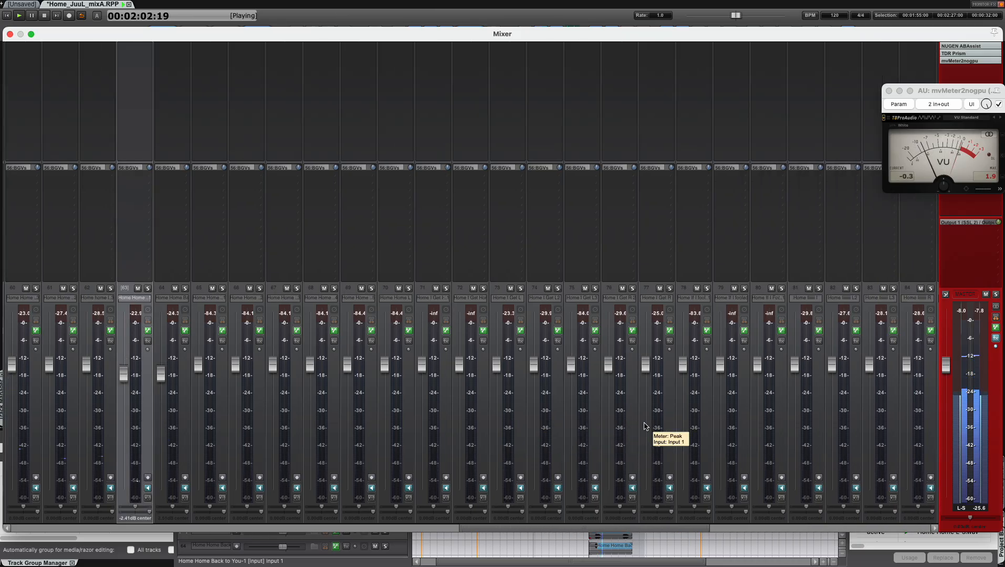
pyautogui.press('super+m')
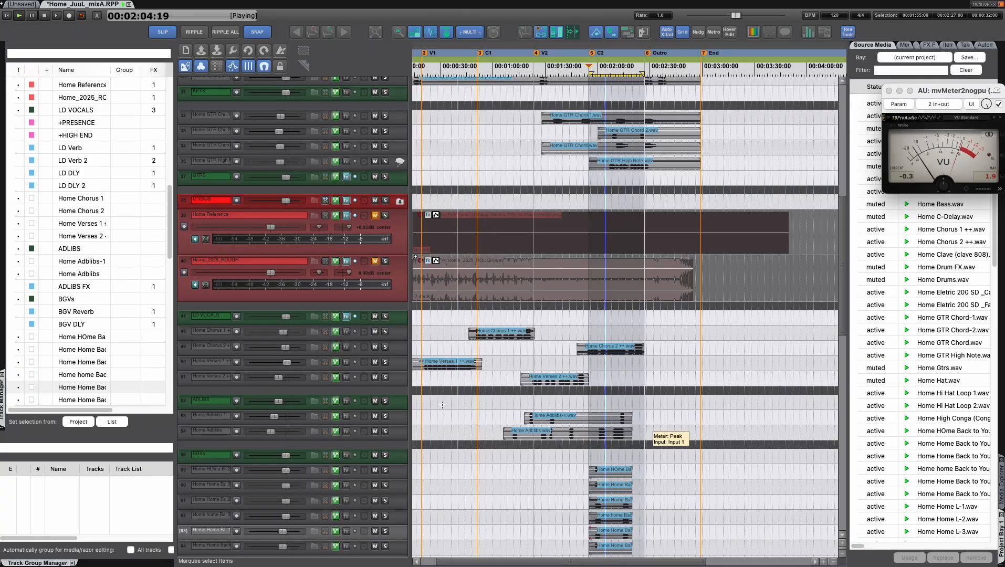
pyautogui.scroll(-3, 442, 405)
pyautogui.scroll(-5, 225, 432)
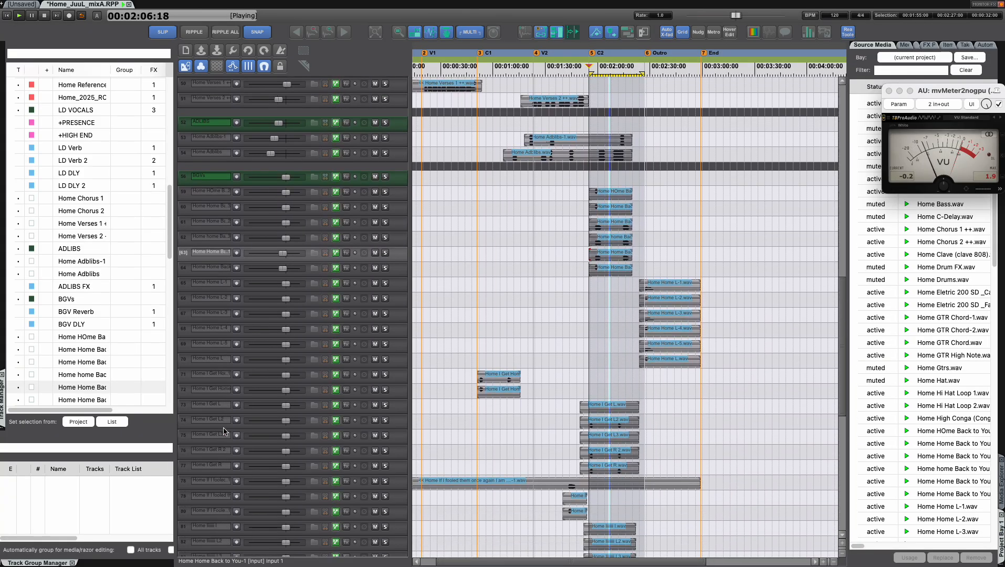
pyautogui.scroll(-1, 225, 431)
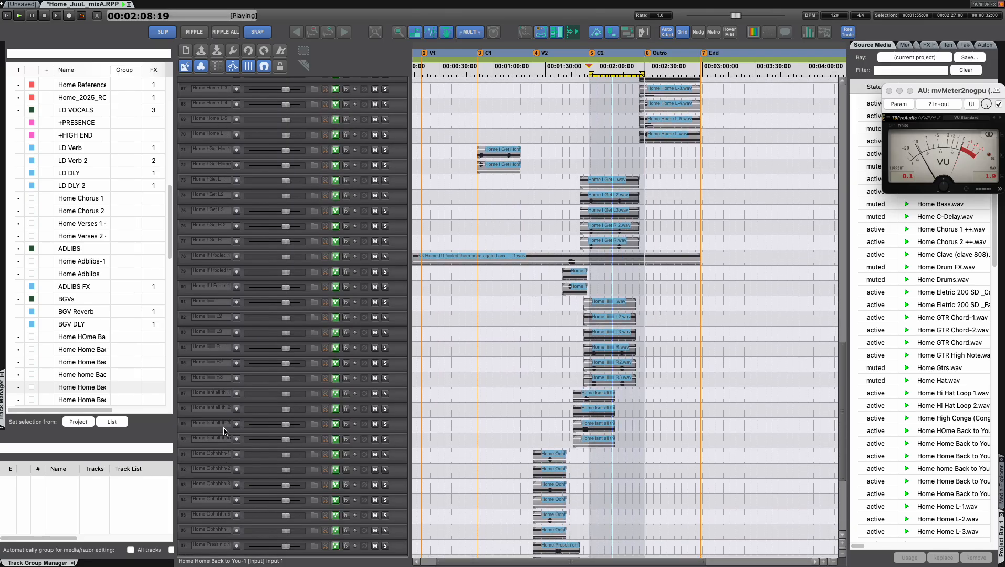
pyautogui.scroll(2, 226, 431)
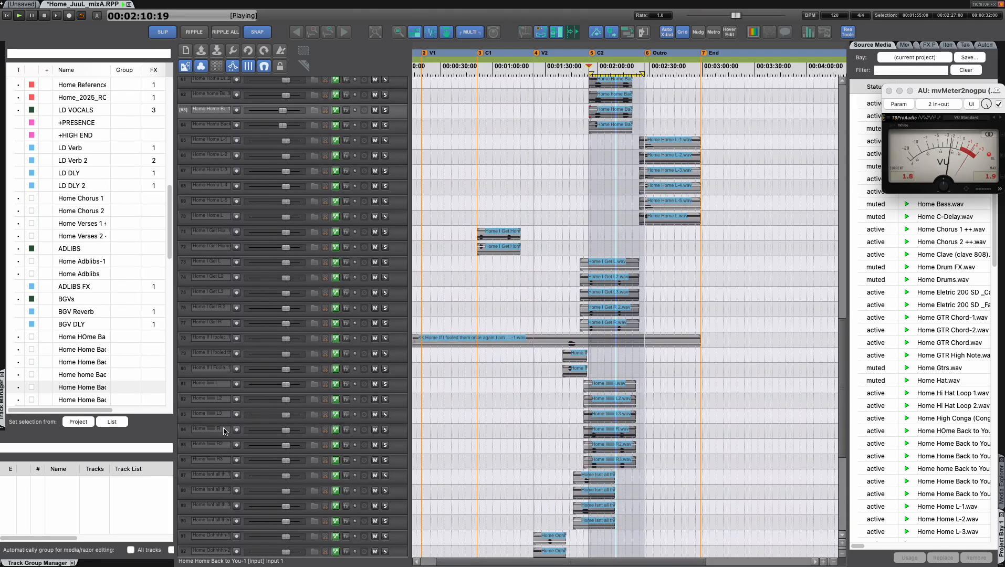
pyautogui.hotkey('ctrl', 'm')
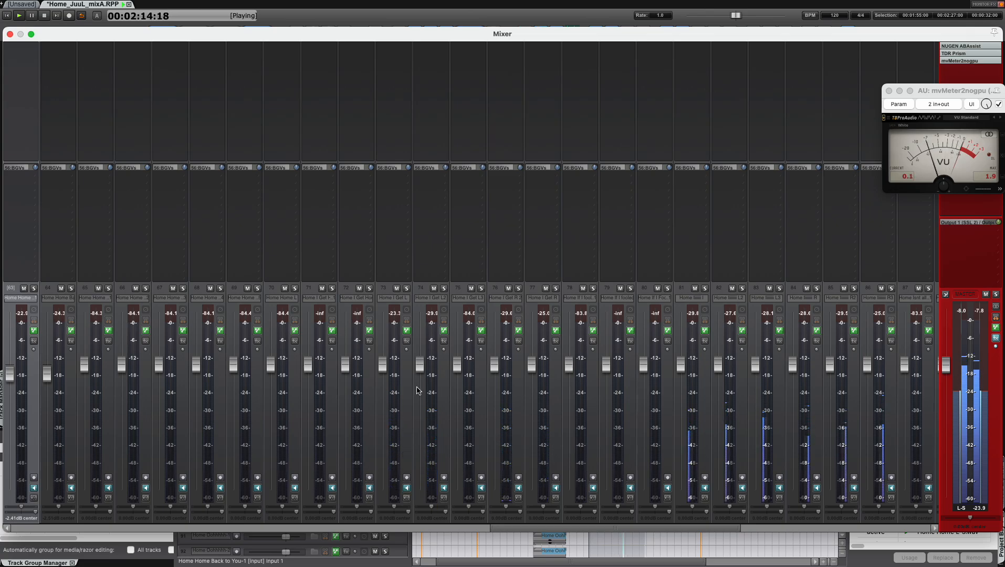
# Step: Select the tracks from Home I Get Home-1 through Home I Get R and lower their volumes together slightly
pyautogui.click(394, 298)
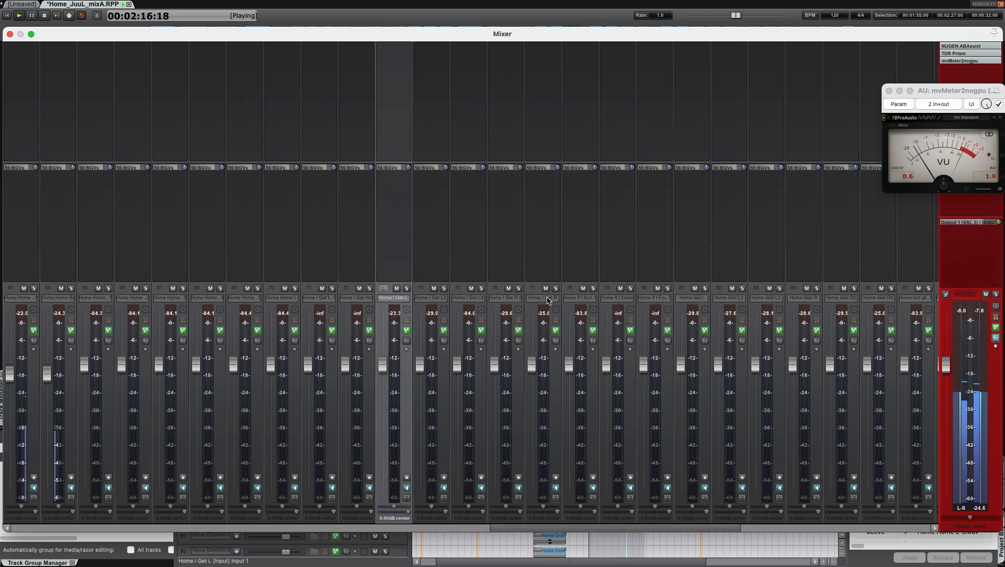
pyautogui.click(337, 299)
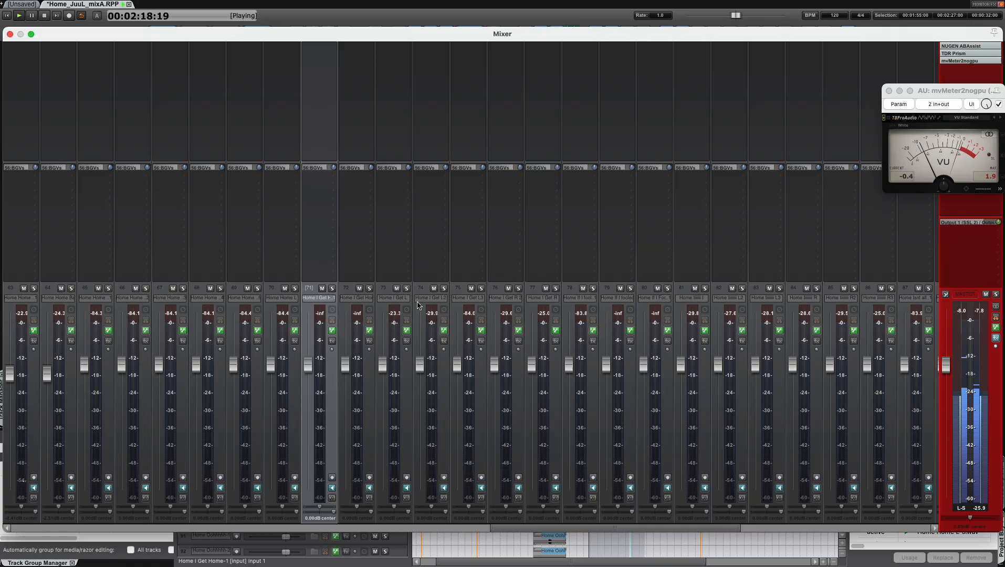
pyautogui.keyDown('shift'); pyautogui.click(548, 301); pyautogui.keyUp('shift')
pyautogui.press('super+m')
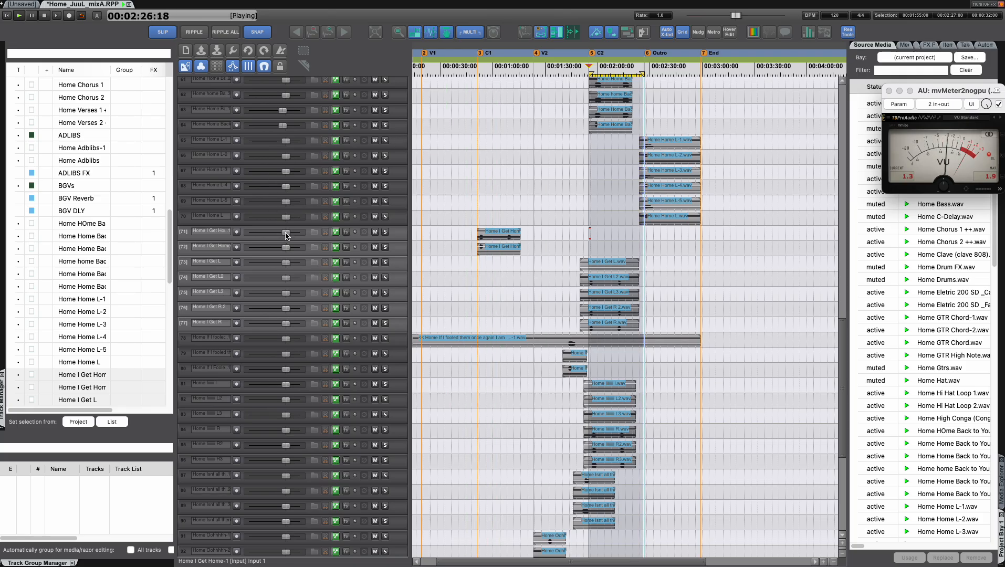
pyautogui.moveTo(286, 236); pyautogui.dragTo(281, 236)
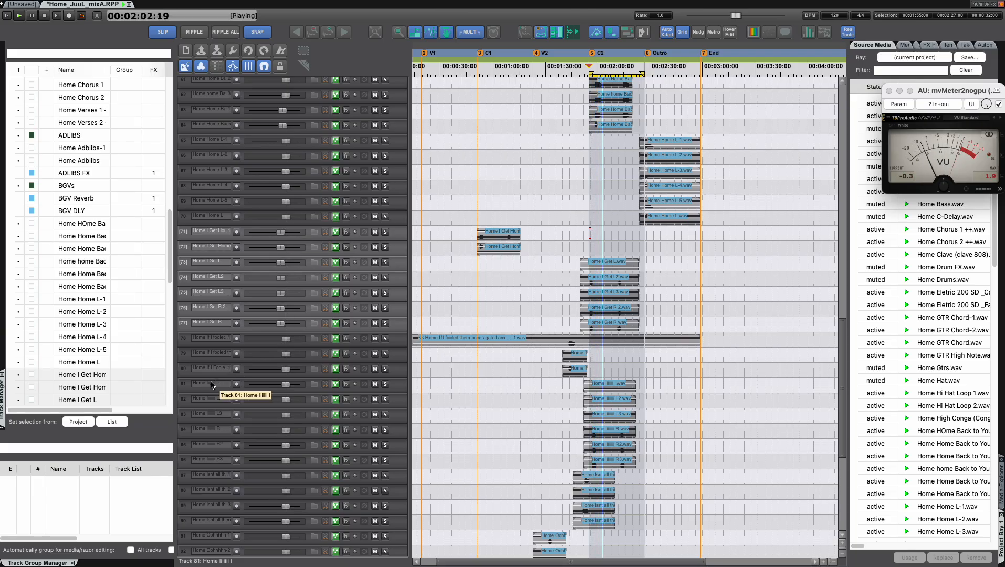
# Step: Select the six Home Home Back to You tracks and lower their volumes together, bringing the first one to -5.23 dB
pyautogui.scroll(5, 211, 385)
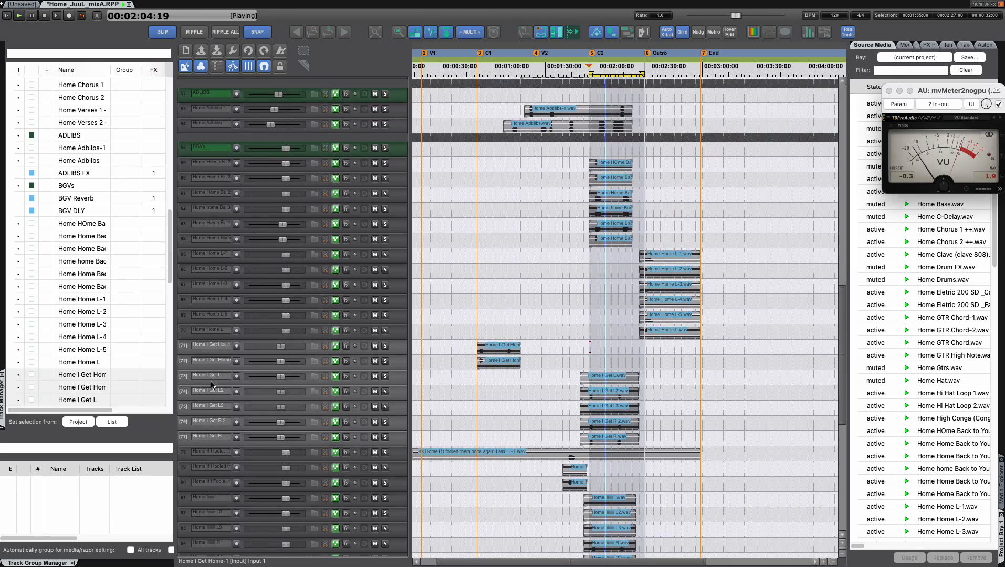
pyautogui.click(270, 242)
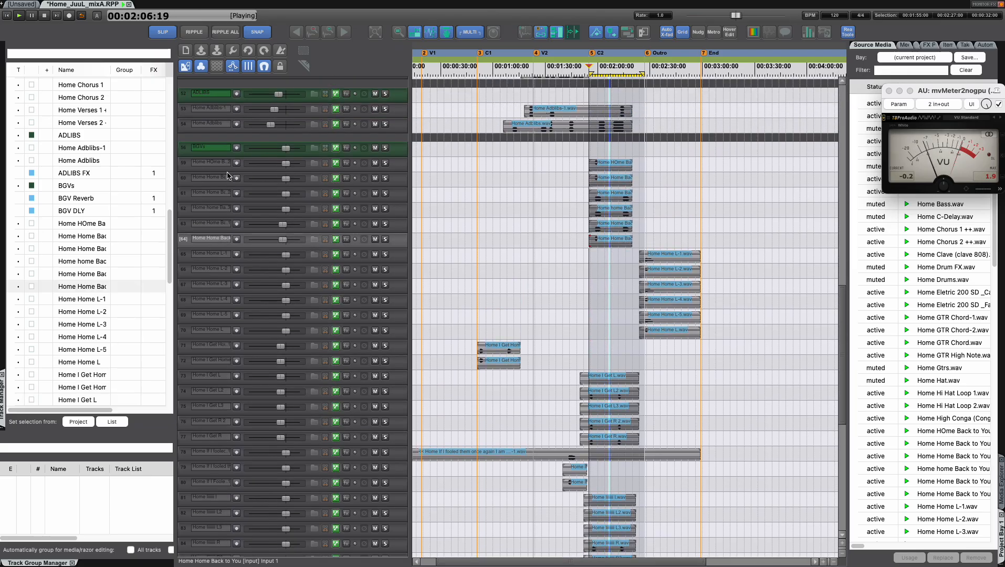
pyautogui.keyDown('shift'); pyautogui.click(279, 167); pyautogui.keyUp('shift')
pyautogui.scroll(-3, 279, 167)
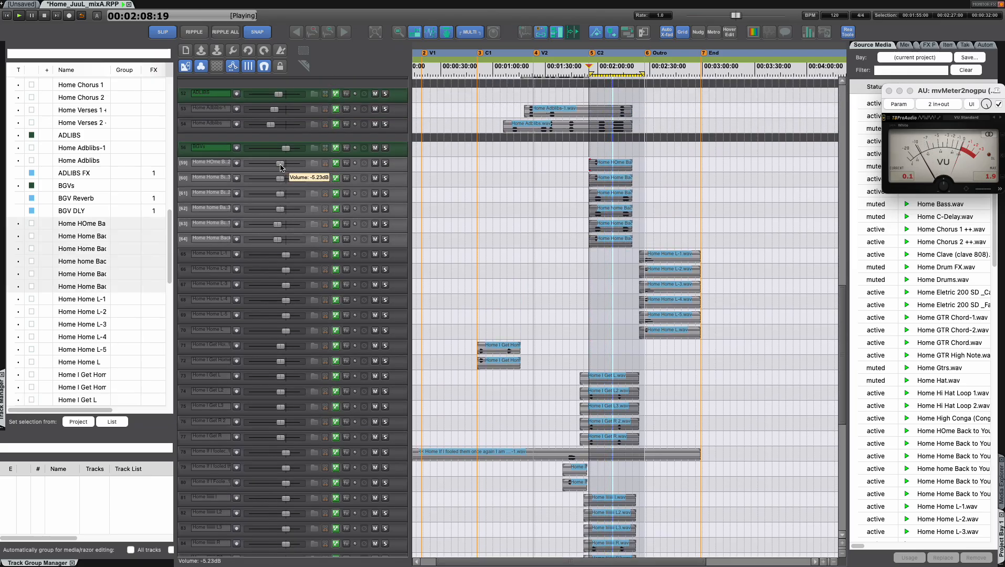
pyautogui.scroll(-1, 281, 167)
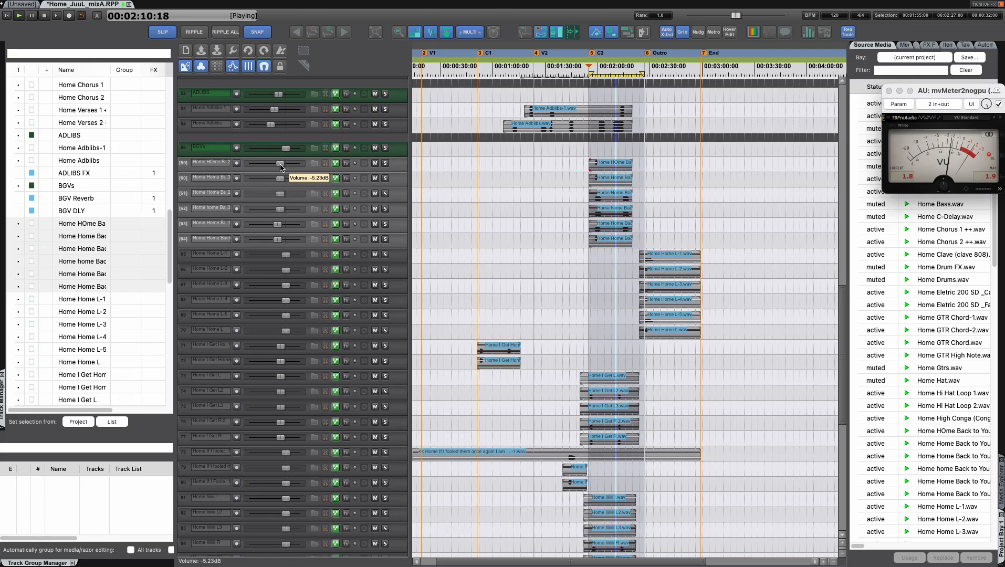
# Step: Select the six Home When I Get Home tracks at the end of the BGVs group
pyautogui.scroll(-10, 237, 327)
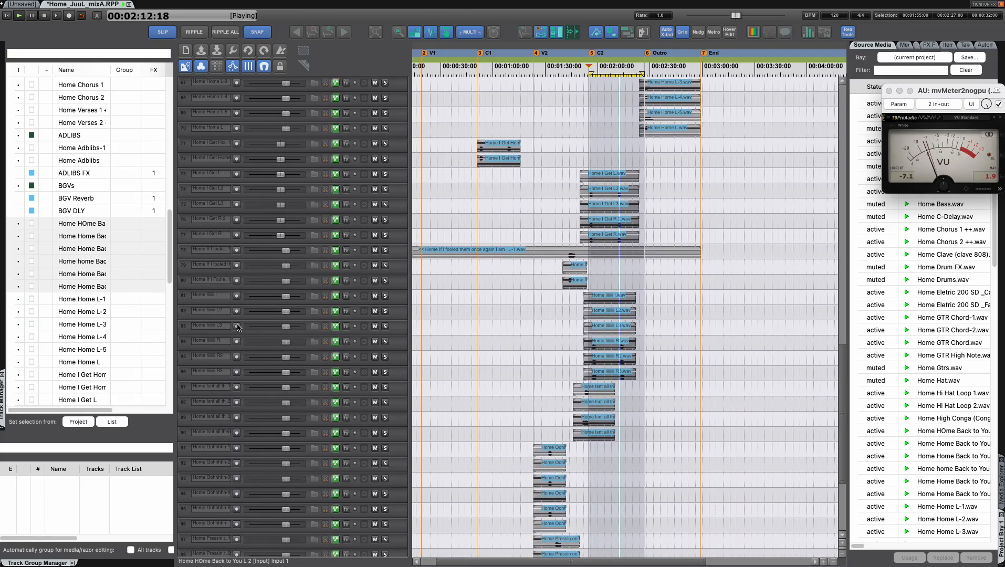
pyautogui.scroll(-6, 237, 327)
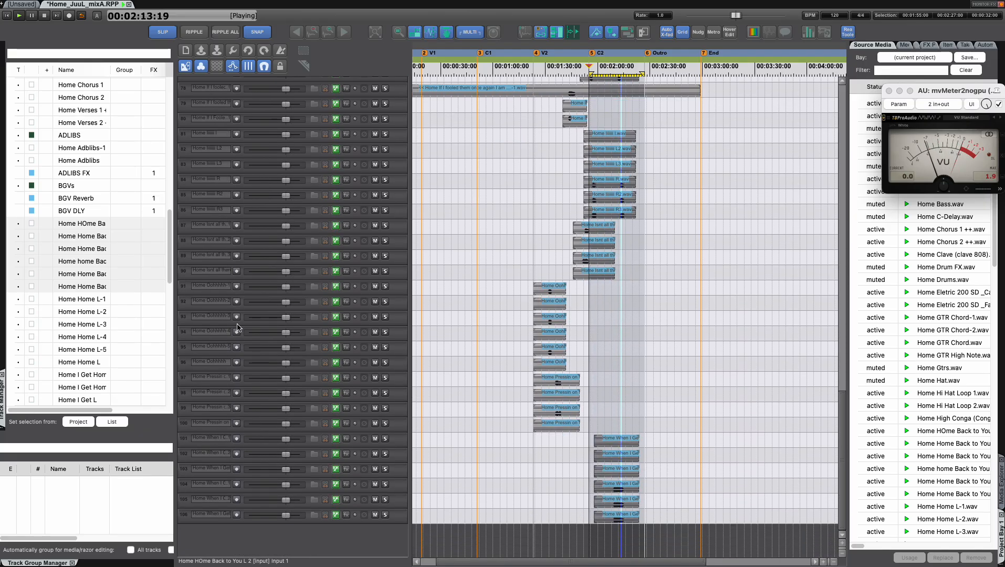
pyautogui.click(220, 515)
pyautogui.keyDown('shift'); pyautogui.click(207, 440); pyautogui.keyUp('shift')
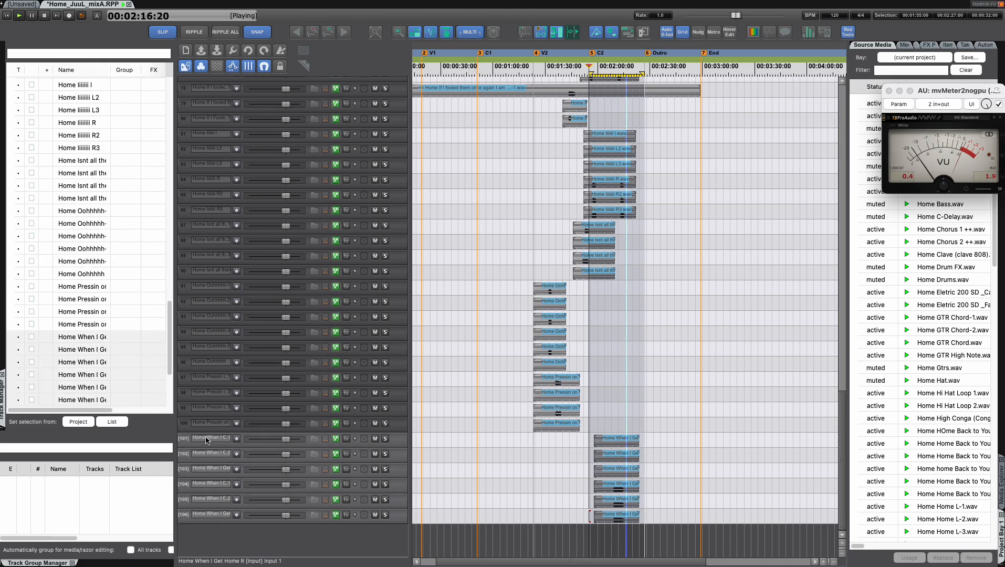
# Step: Stop playback and redefine the C2 loop selection from 1:56:00 to 2:27:00, playing from its start
pyautogui.press('space')
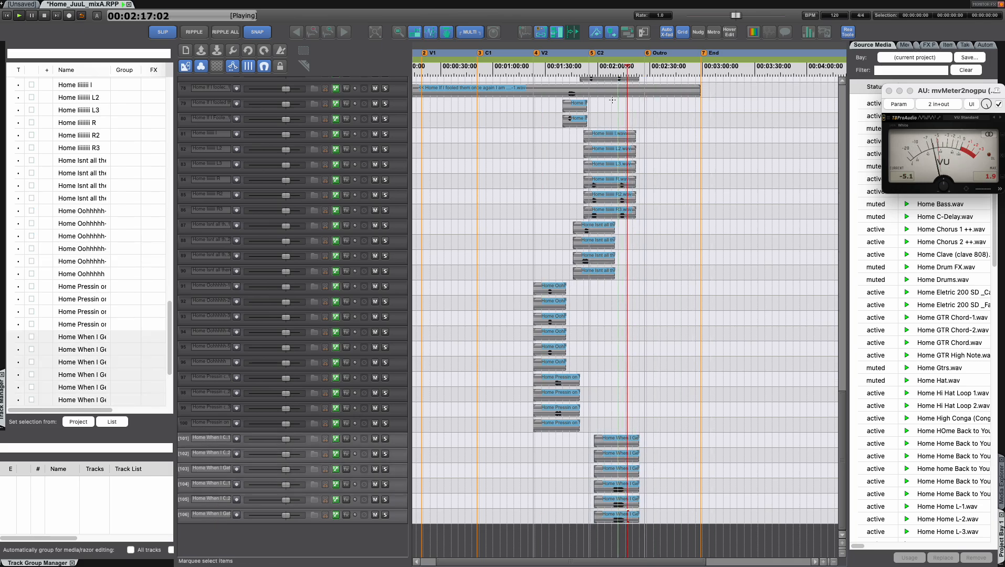
pyautogui.click(605, 67)
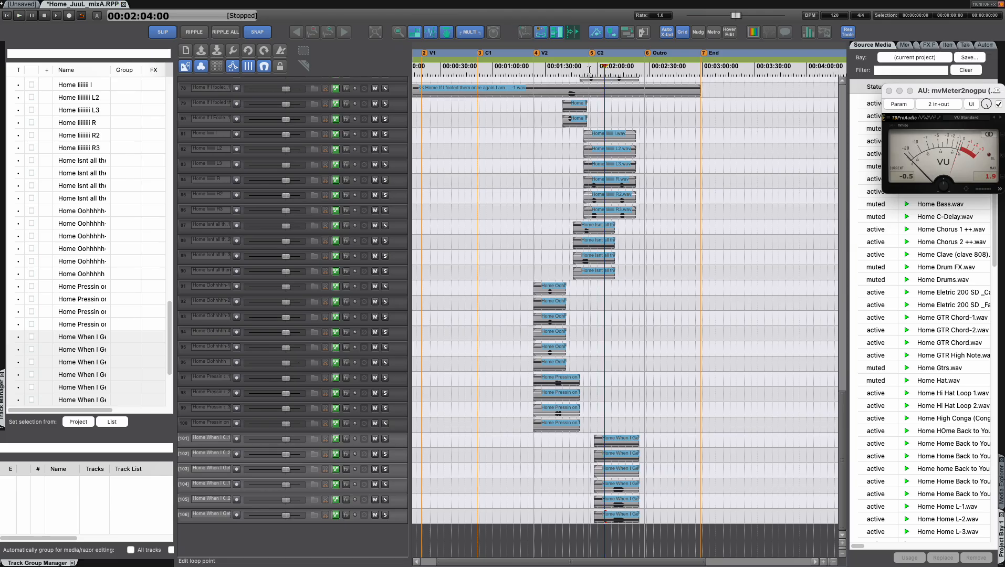
pyautogui.moveTo(590, 69); pyautogui.dragTo(642, 73)
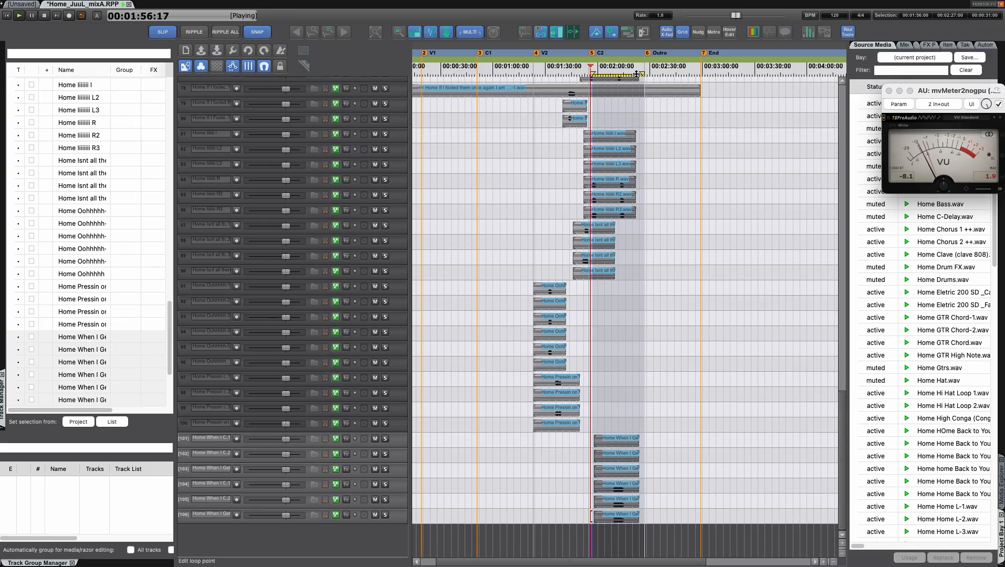
# Step: Lower the volumes of the six selected Home When I Get Home channels together to -4.82 dB in the mixer
pyautogui.press('super+m')
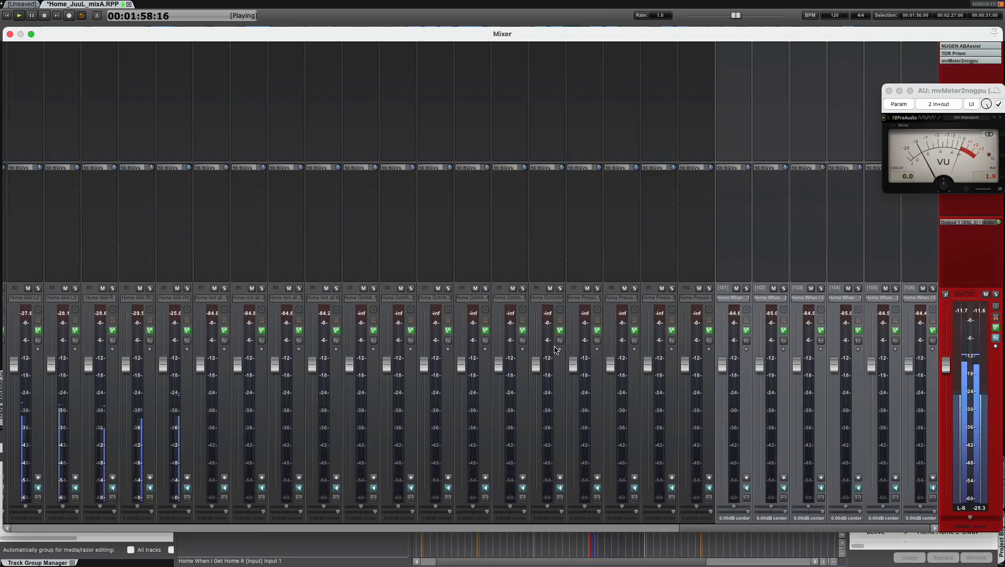
pyautogui.moveTo(719, 371); pyautogui.dragTo(723, 386)
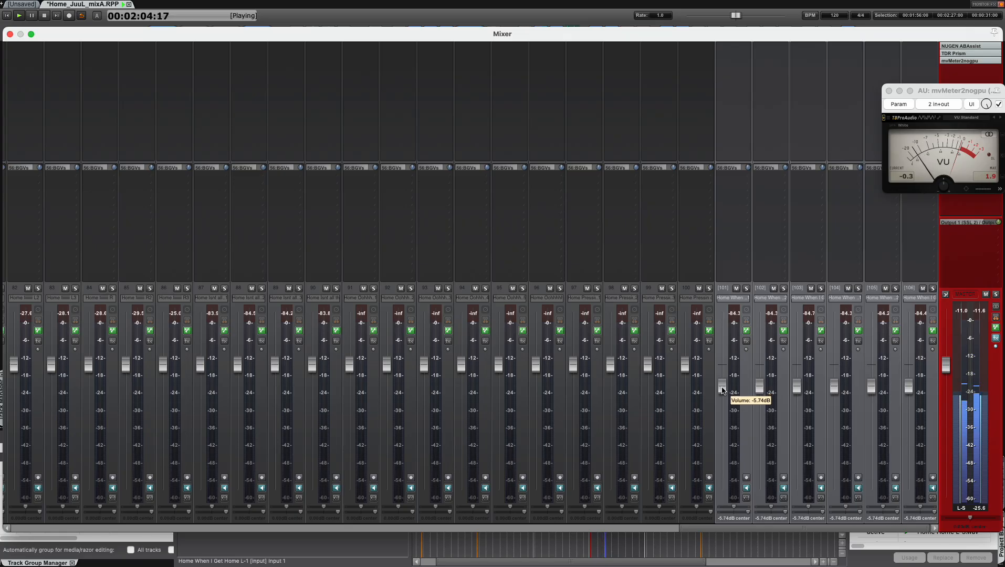
pyautogui.moveTo(722, 391); pyautogui.dragTo(722, 392)
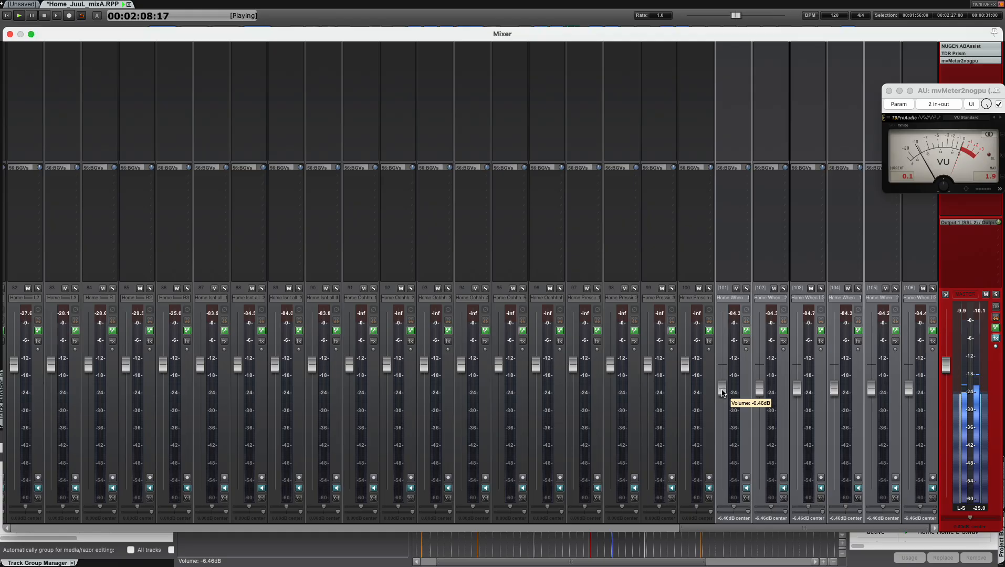
pyautogui.moveTo(722, 396); pyautogui.dragTo(723, 387)
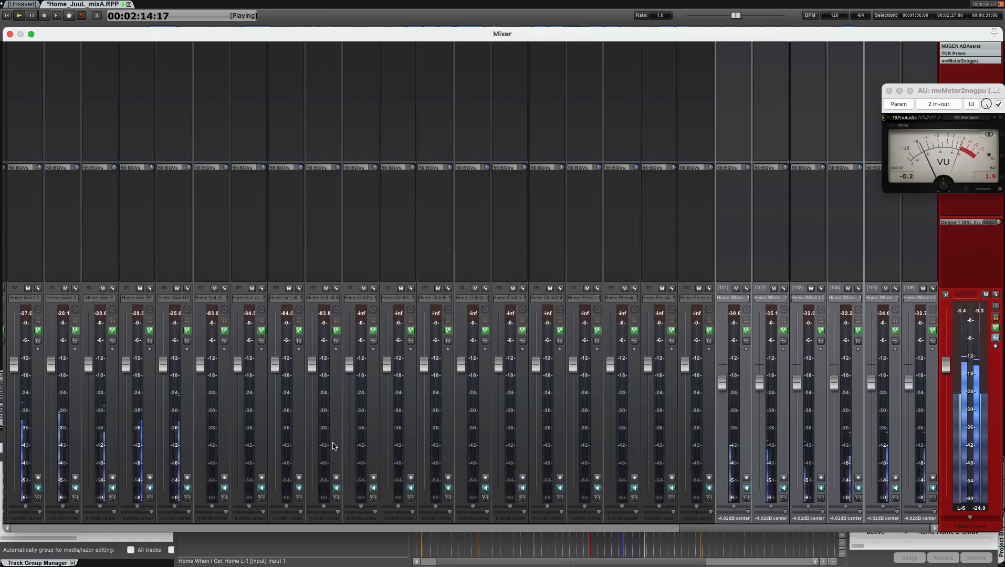
pyautogui.press('super+m')
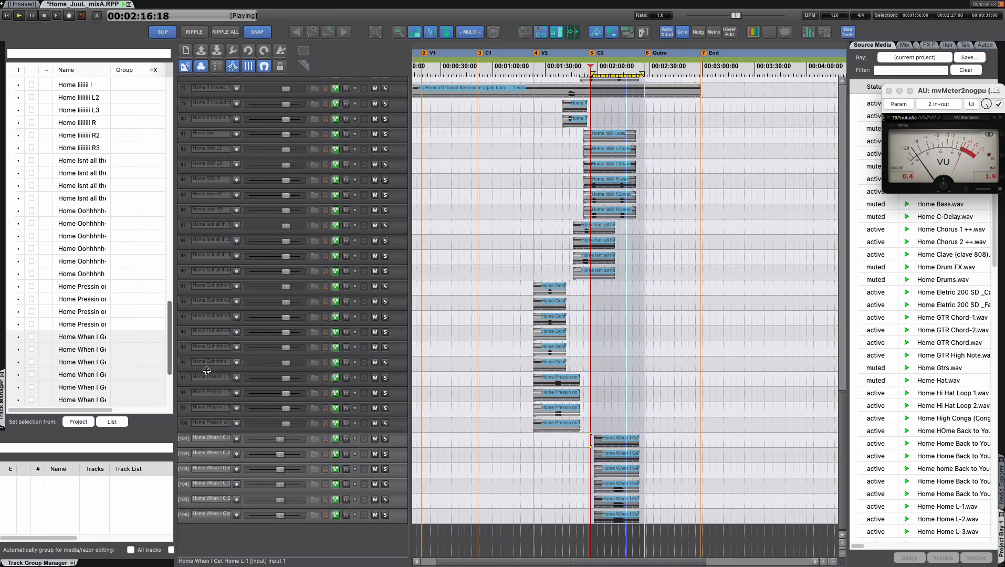
pyautogui.click(216, 398)
pyautogui.scroll(5, 215, 398)
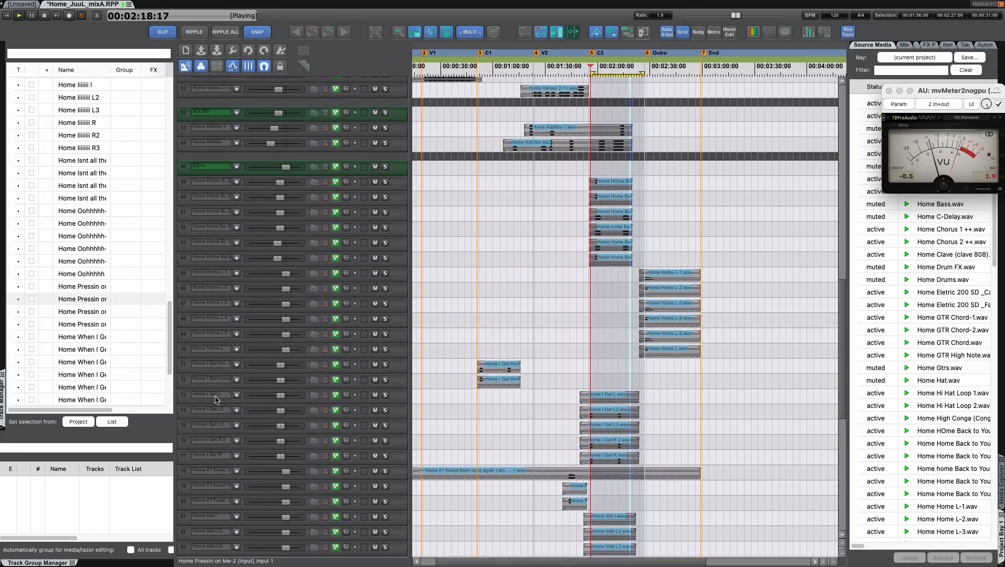
# Step: Rebalance the kick in the mixer by raising Home Kick Attack to +3.89 dB and lowering Home Kick Sub slightly
pyautogui.press('super+m')
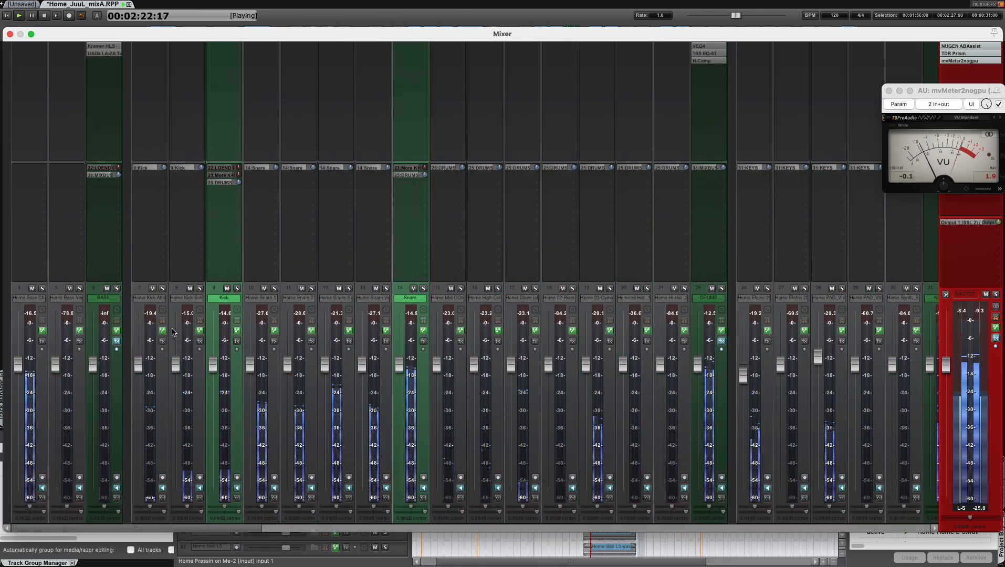
pyautogui.moveTo(171, 363); pyautogui.dragTo(139, 315)
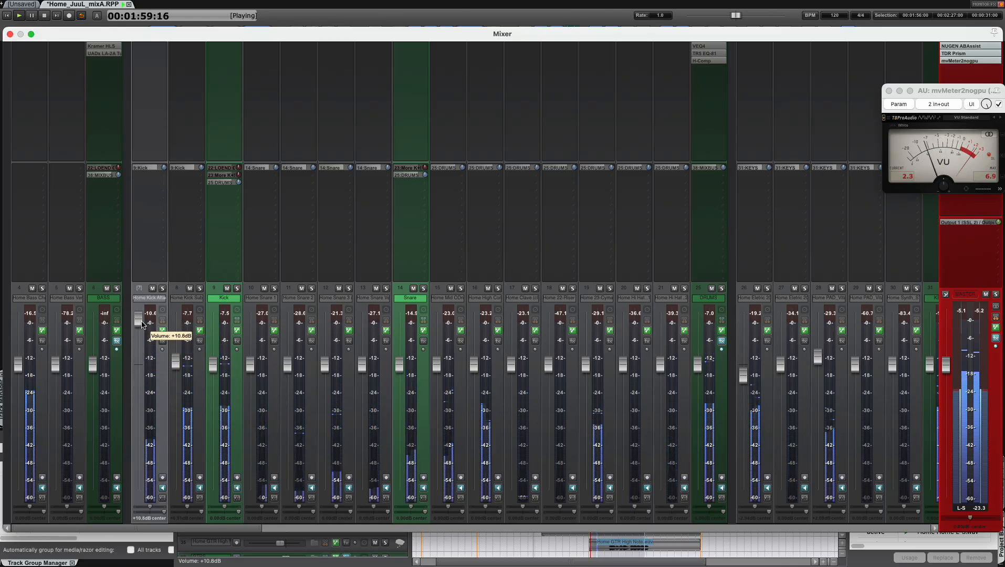
pyautogui.moveTo(175, 362); pyautogui.dragTo(176, 477)
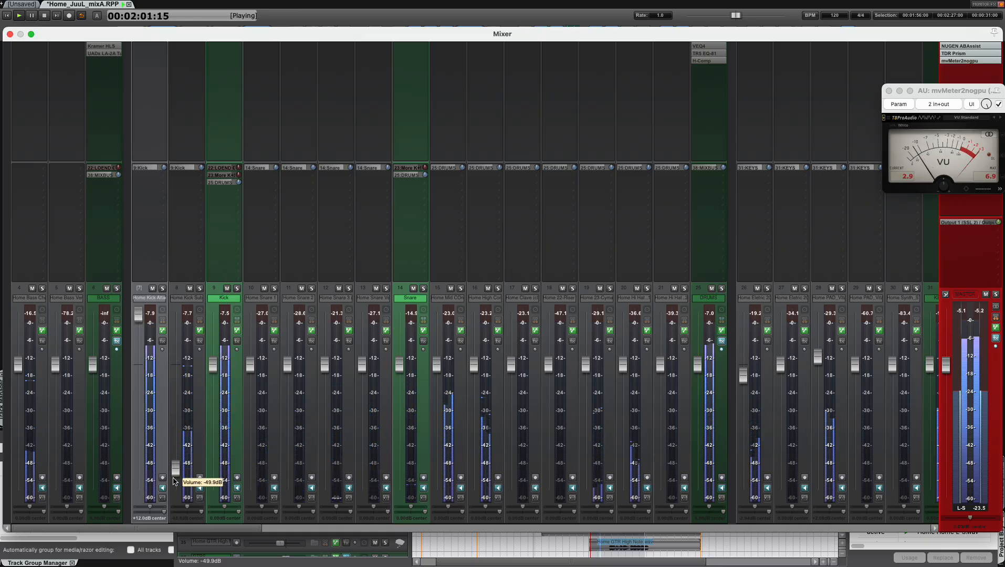
pyautogui.moveTo(138, 316); pyautogui.dragTo(138, 352)
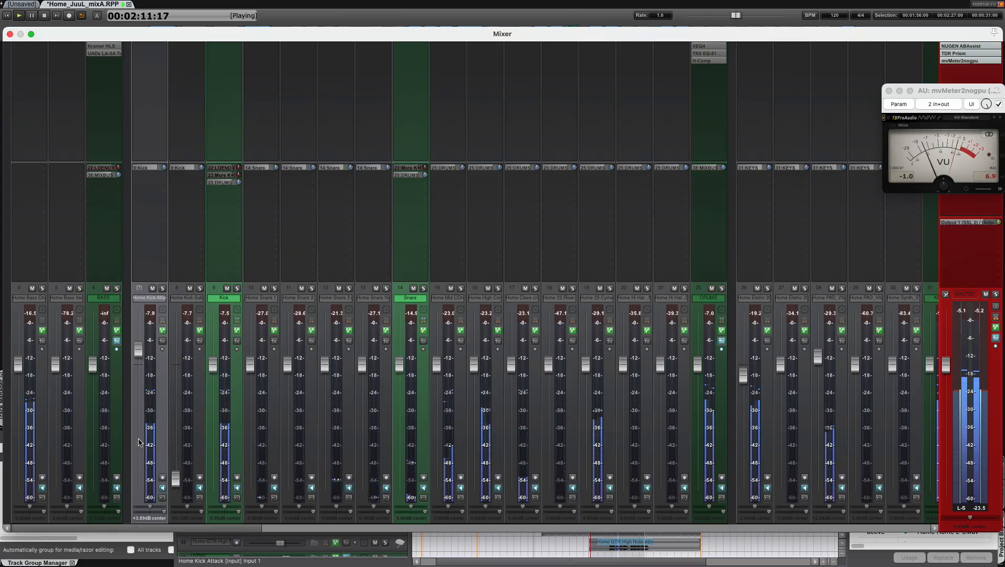
pyautogui.moveTo(175, 478); pyautogui.dragTo(178, 372)
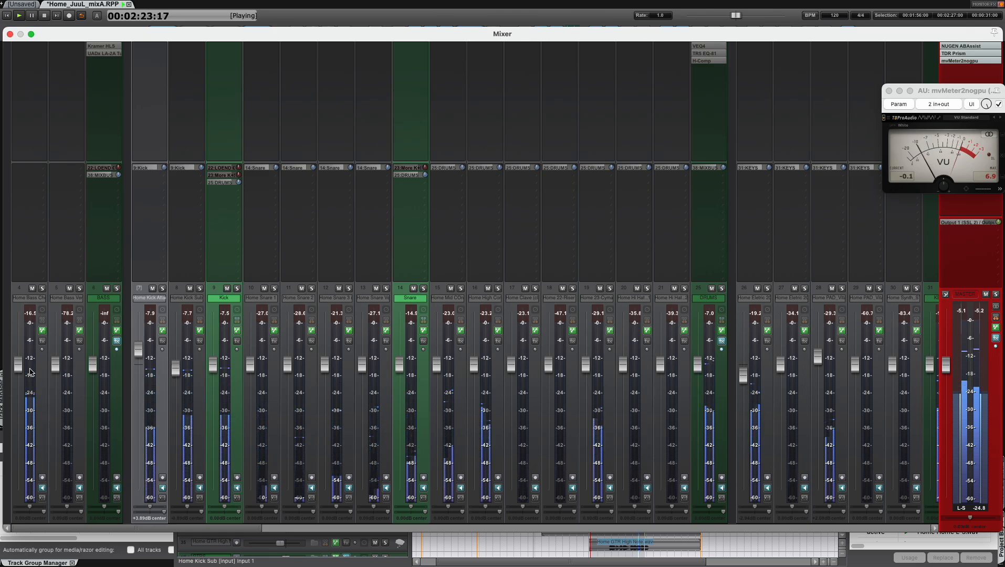
# Step: Try boosting Home Bass Chorus to +9.66 dB in the mixer and return its fader to about 0 dB
pyautogui.click(29, 303)
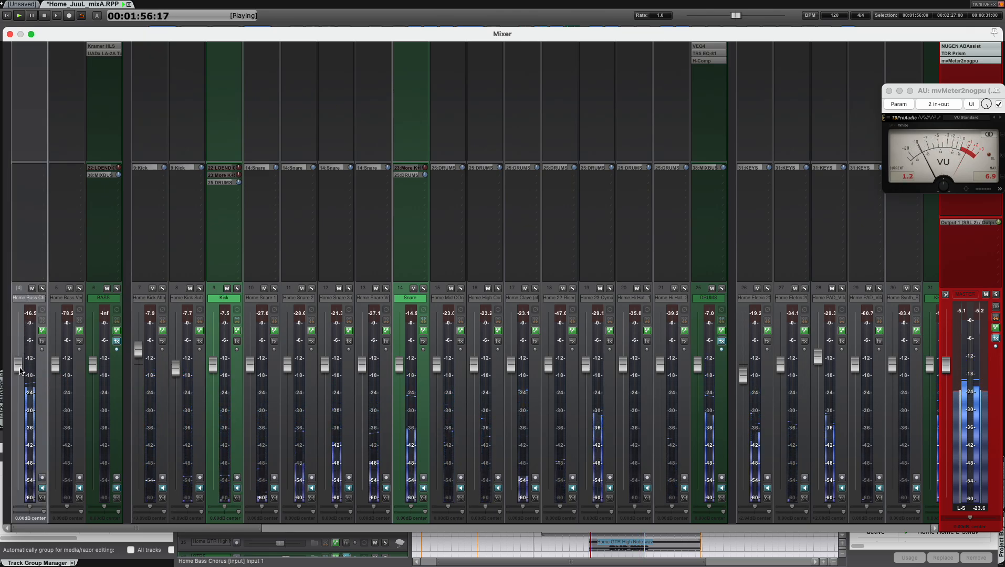
pyautogui.moveTo(20, 371); pyautogui.dragTo(21, 333)
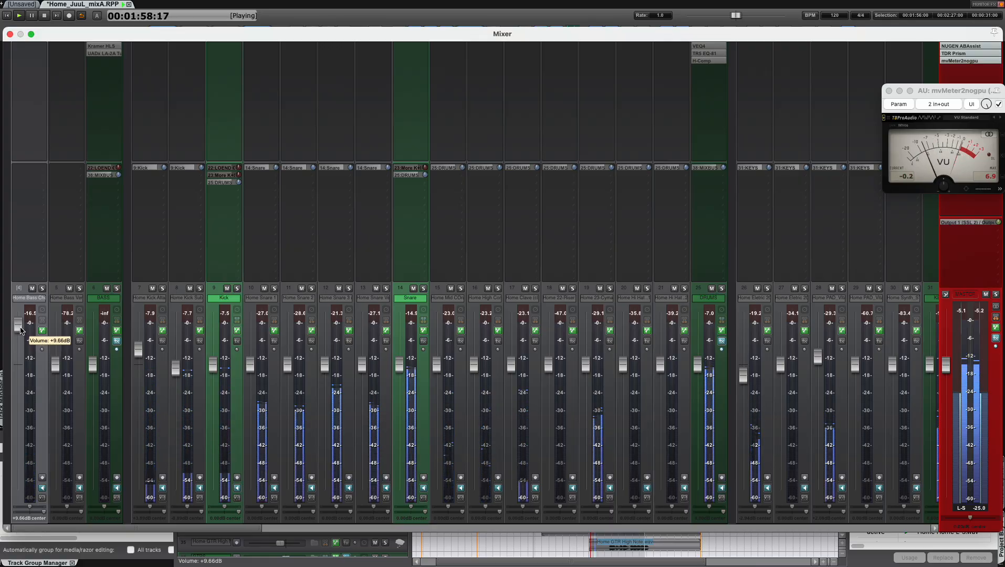
pyautogui.moveTo(19, 329); pyautogui.dragTo(20, 365)
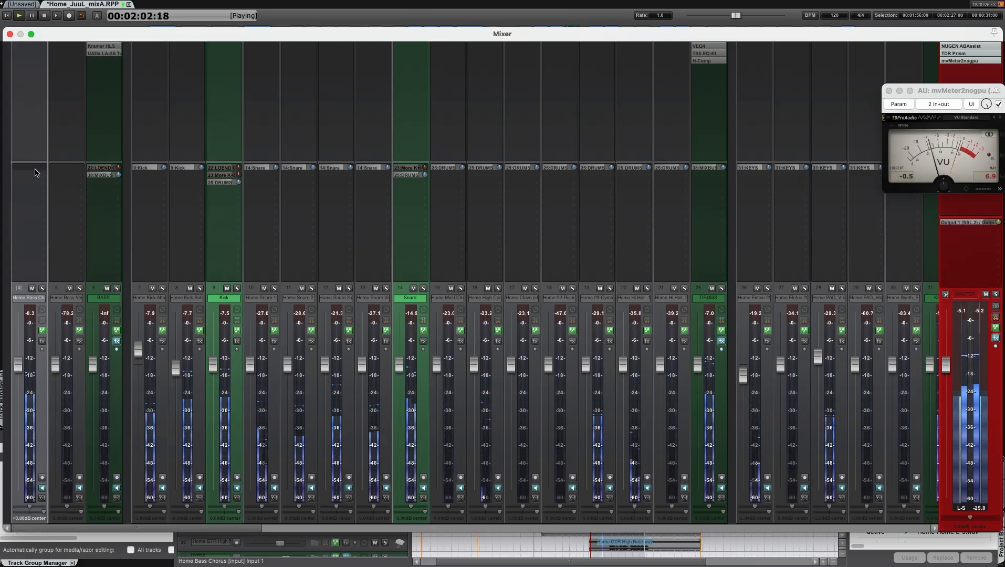
# Step: Add a send from Home Bass Chorus to the BASS track and set it to Post-Fader (Post-Pan)
pyautogui.moveTo(105, 300); pyautogui.dragTo(105, 300)
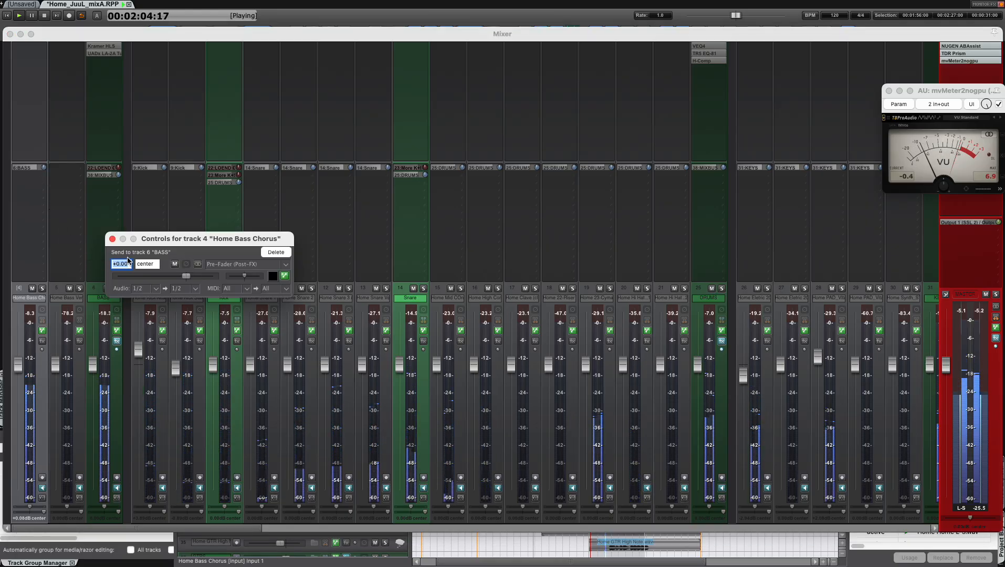
pyautogui.click(251, 265)
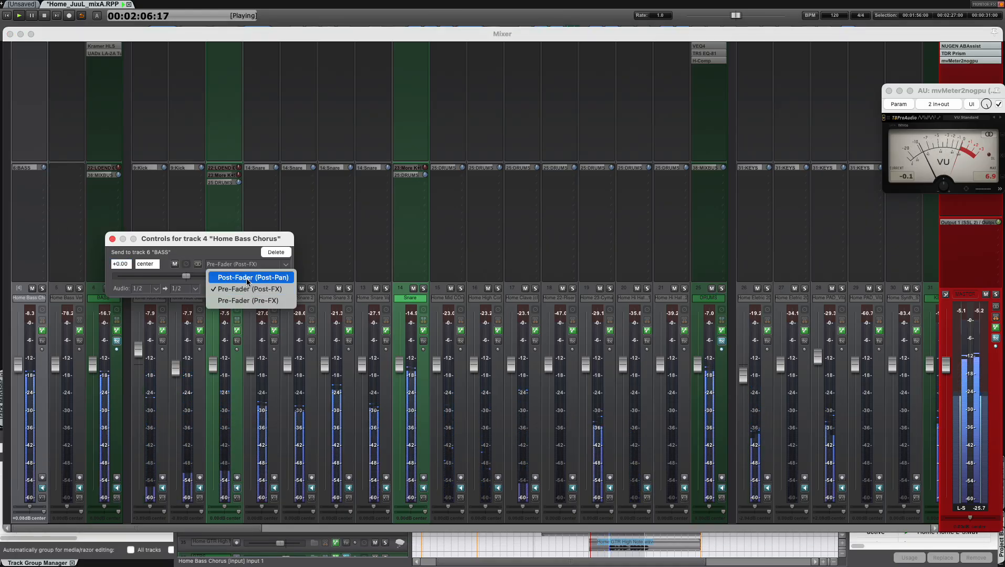
pyautogui.click(253, 278)
pyautogui.click(112, 241)
# Step: Check the routing of the two bass tracks and add a send from Home Bass Verses to BASS
pyautogui.click(88, 185)
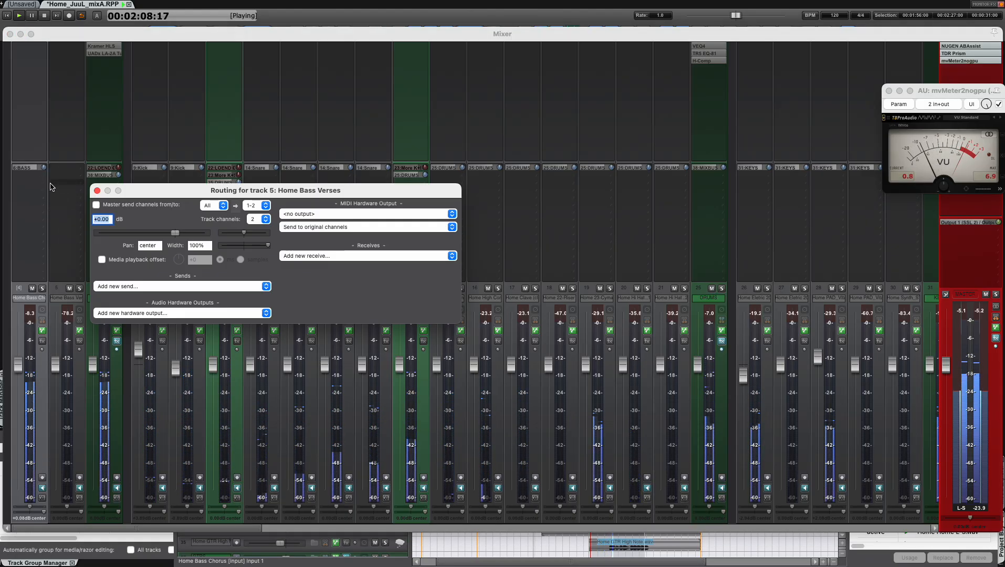
pyautogui.click(95, 194)
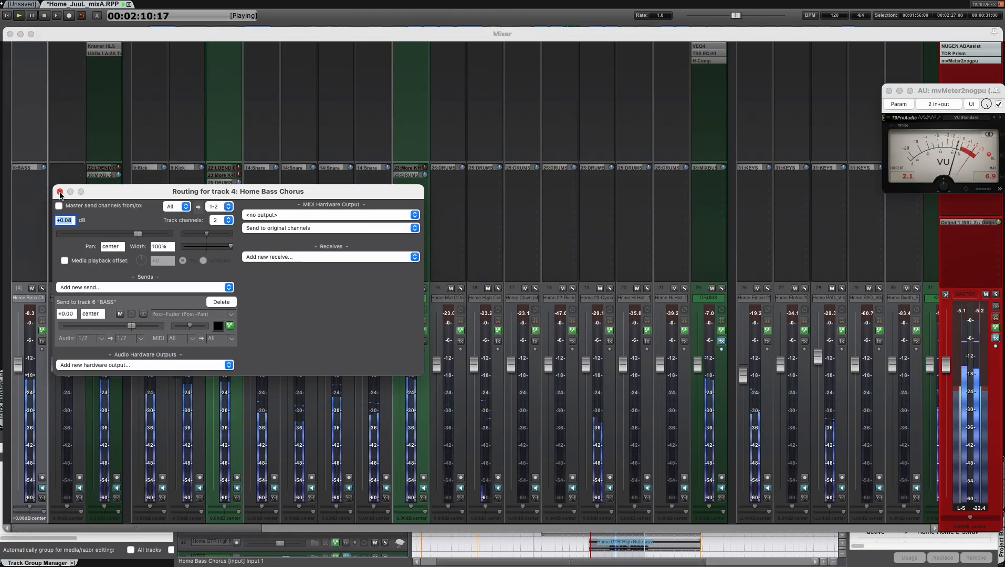
pyautogui.click(58, 193)
pyautogui.click(73, 297)
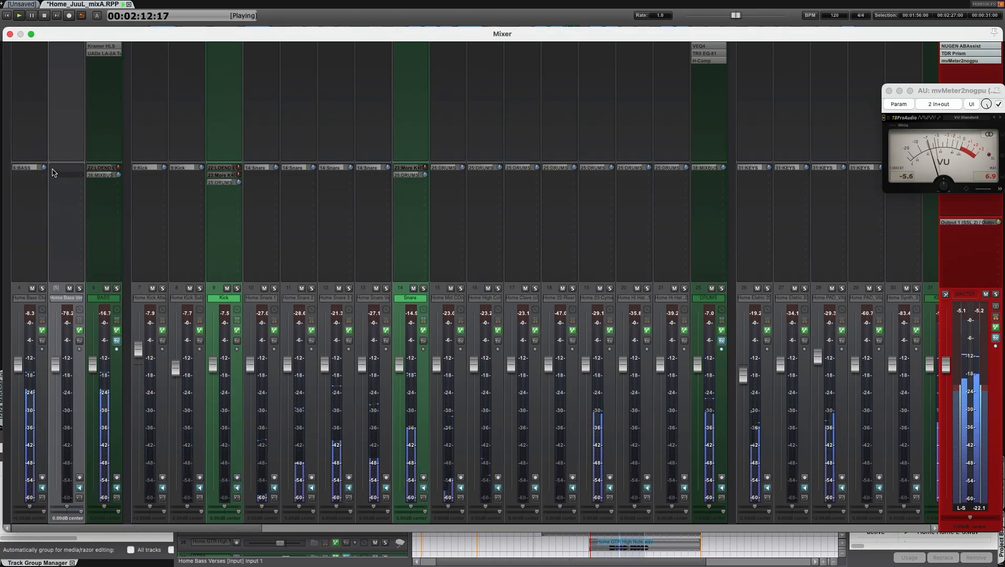
pyautogui.moveTo(57, 174); pyautogui.dragTo(58, 171)
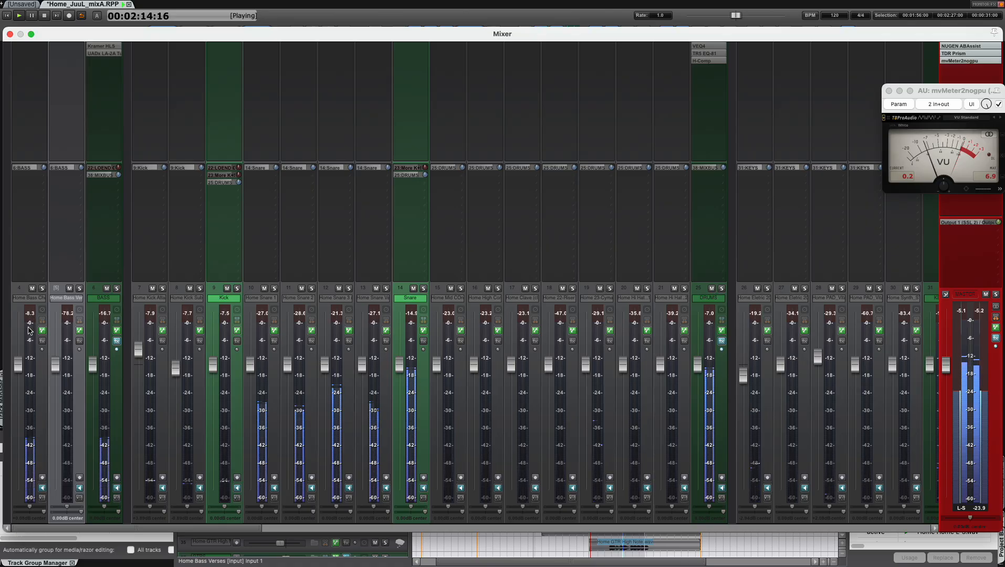
# Step: Lower both bass channels to about -1 dB and bring Home Kick Attack down slightly
pyautogui.moveTo(17, 391); pyautogui.dragTo(56, 376)
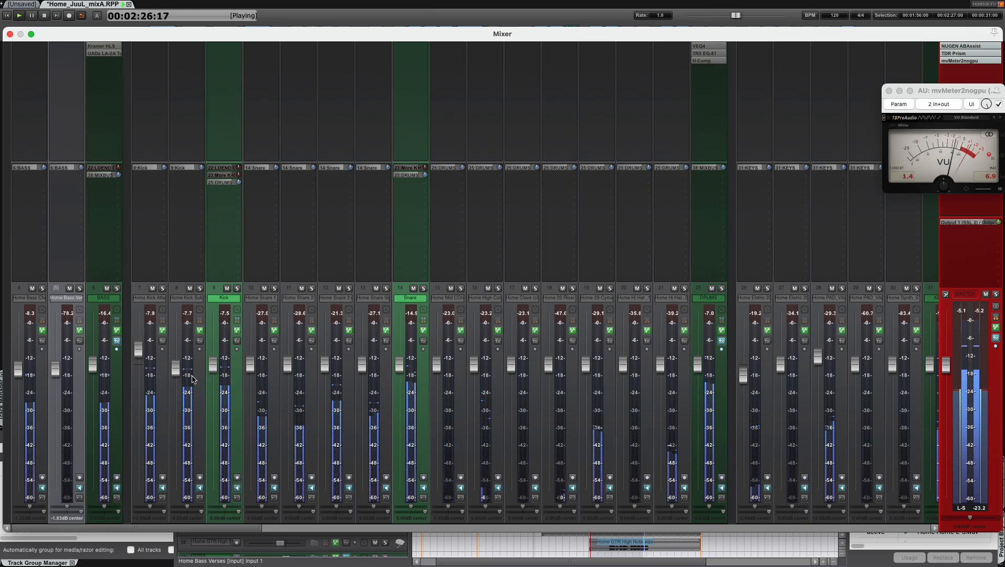
pyautogui.moveTo(138, 350); pyautogui.dragTo(139, 364)
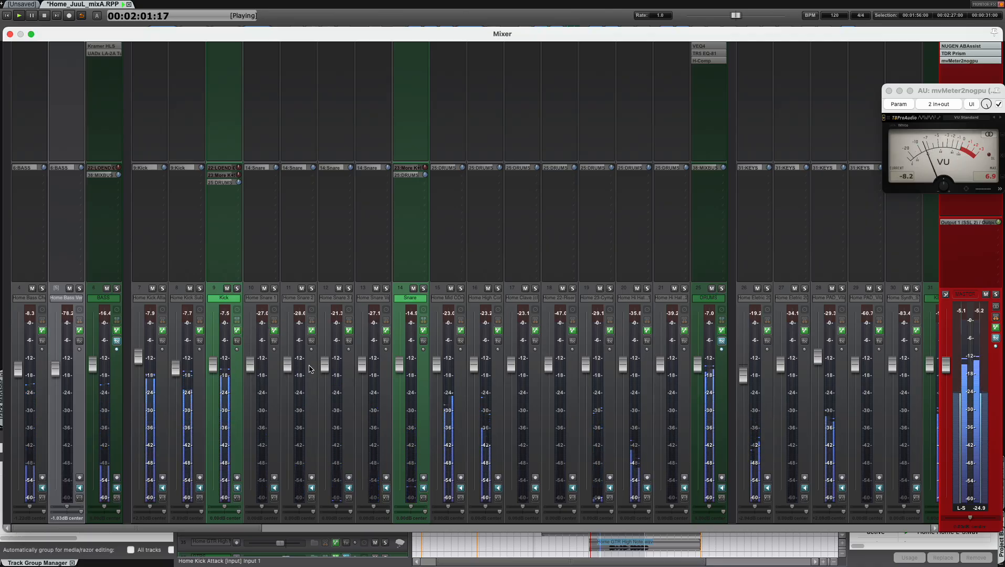
# Step: Pull Home Snare 2, Home Snare 3 and Home Snare Verbed down to -inf together and audition Home Snare 1's level
pyautogui.click(309, 368)
pyautogui.keyDown('shift'); pyautogui.click(367, 305); pyautogui.keyUp('shift')
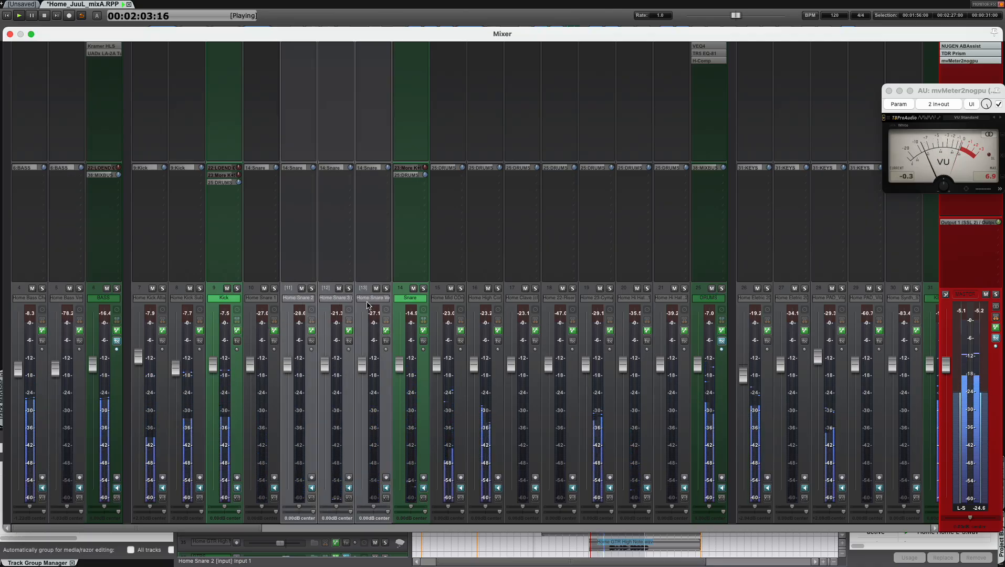
pyautogui.moveTo(362, 364); pyautogui.dragTo(369, 551)
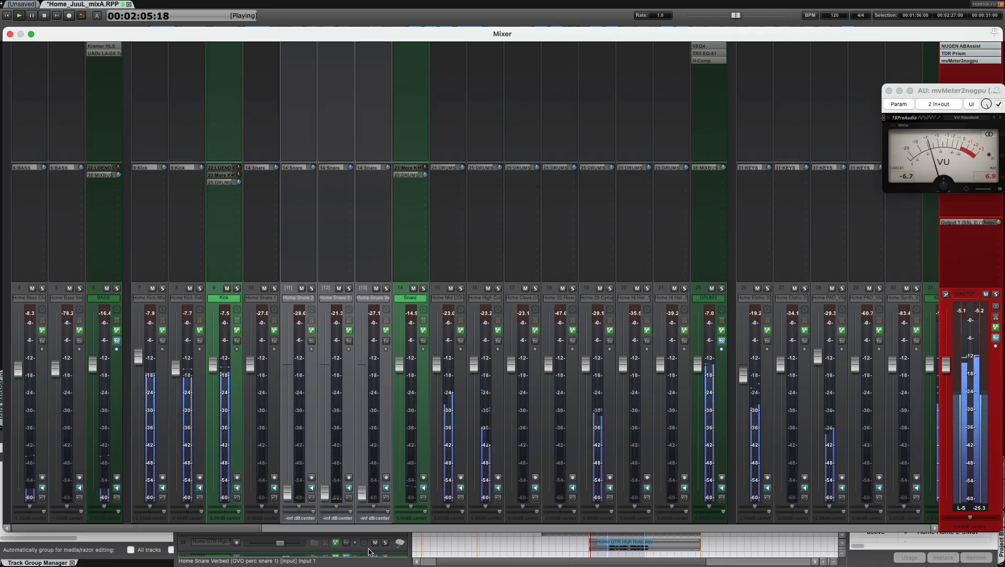
pyautogui.moveTo(256, 365)
pyautogui.mouseDown()
pyautogui.moveTo(259, 316)
pyautogui.moveTo(261, 368)
pyautogui.mouseUp()
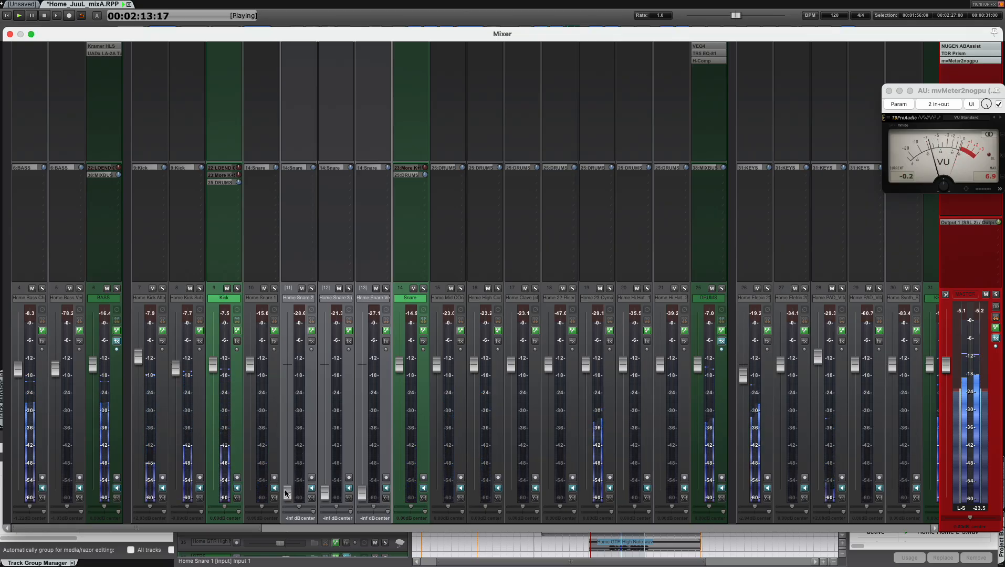
# Step: Bring Home Snare 2 back up to +4.19 dB and raise Home Snare 3 to a slightly higher fader position
pyautogui.click(286, 493)
pyautogui.moveTo(292, 492); pyautogui.dragTo(297, 343)
pyautogui.click(303, 299)
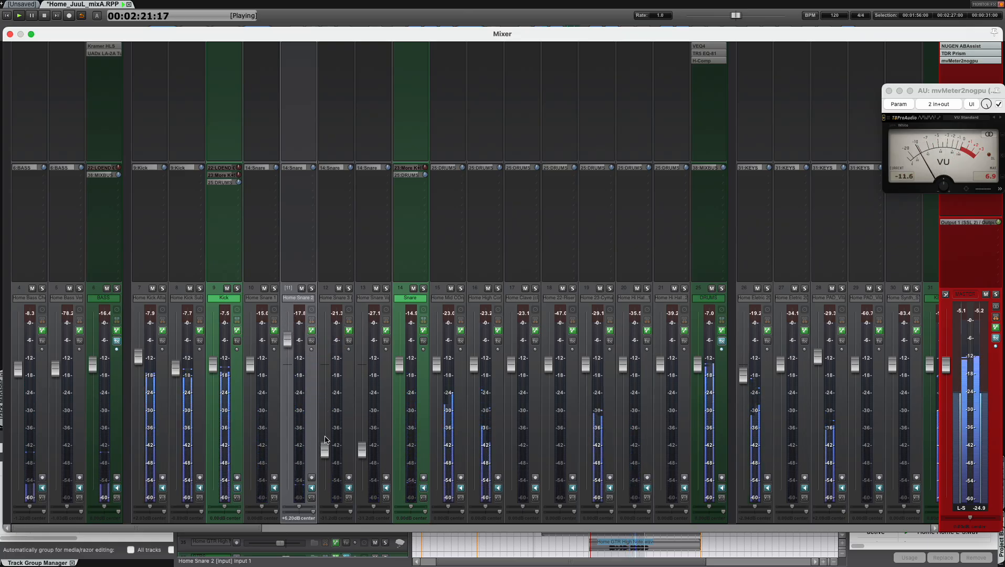
pyautogui.moveTo(325, 440); pyautogui.dragTo(325, 318)
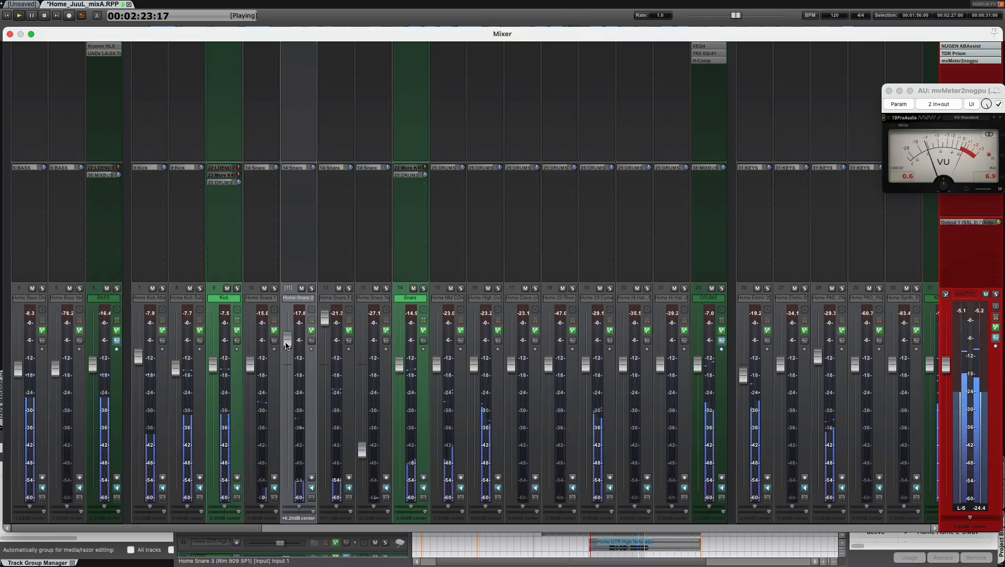
pyautogui.moveTo(286, 344); pyautogui.dragTo(287, 354)
pyautogui.moveTo(325, 319); pyautogui.dragTo(325, 345)
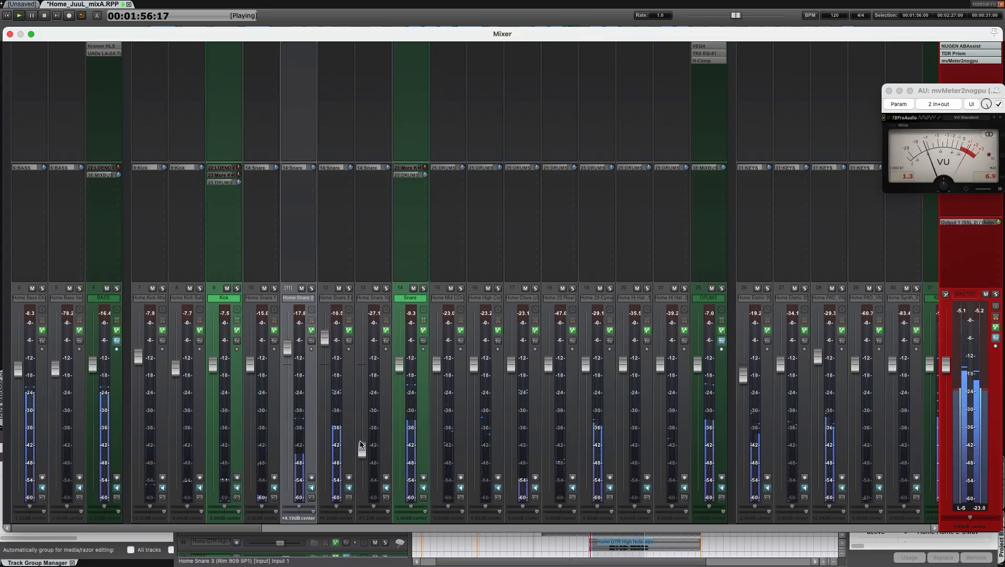
# Step: Raise Home Snare Verbed to +6.45 dB, and lower it together with Home Snare 2 and Home Snare 3 by about 4 dB
pyautogui.moveTo(360, 445); pyautogui.dragTo(358, 341)
pyautogui.click(350, 299)
pyautogui.click(362, 298)
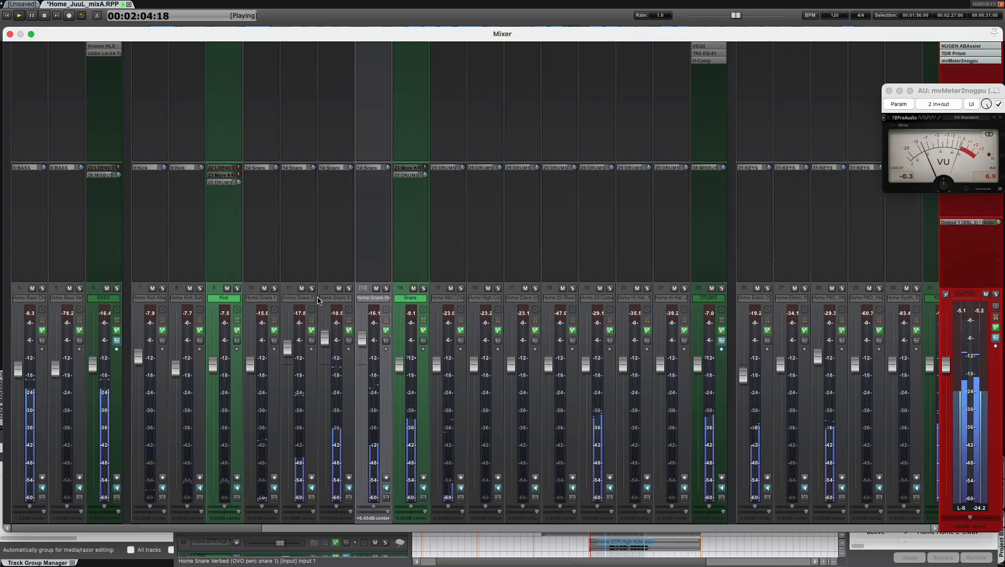
pyautogui.keyDown('shift'); pyautogui.click(296, 299); pyautogui.keyUp('shift')
pyautogui.moveTo(291, 350); pyautogui.dragTo(289, 366)
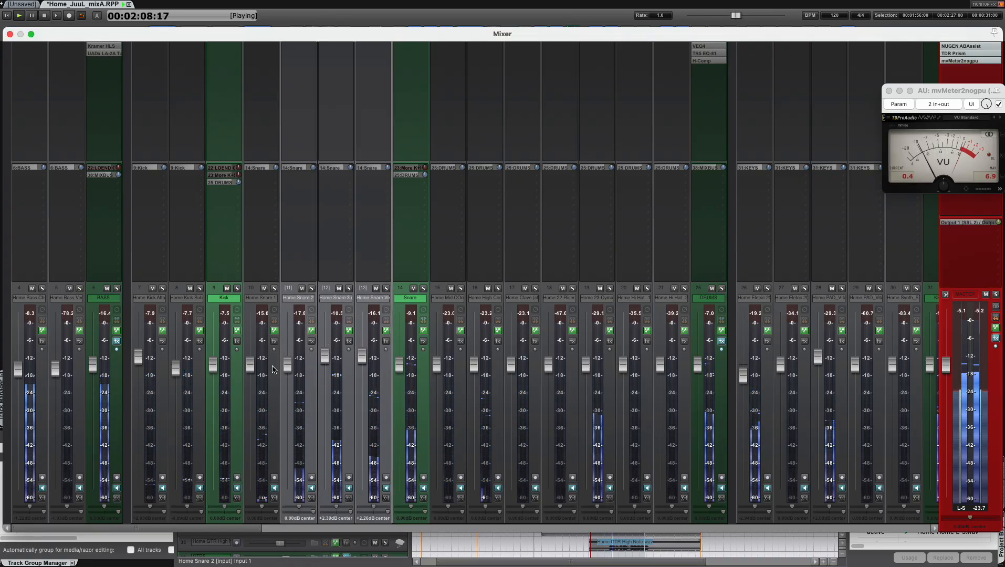
# Step: Lower Home Snare 1 and Home Snare 2 below 0 dB, with Home Snare 3 at +1.59 dB and Home Snare Verbed at about +2 dB
pyautogui.click(262, 299)
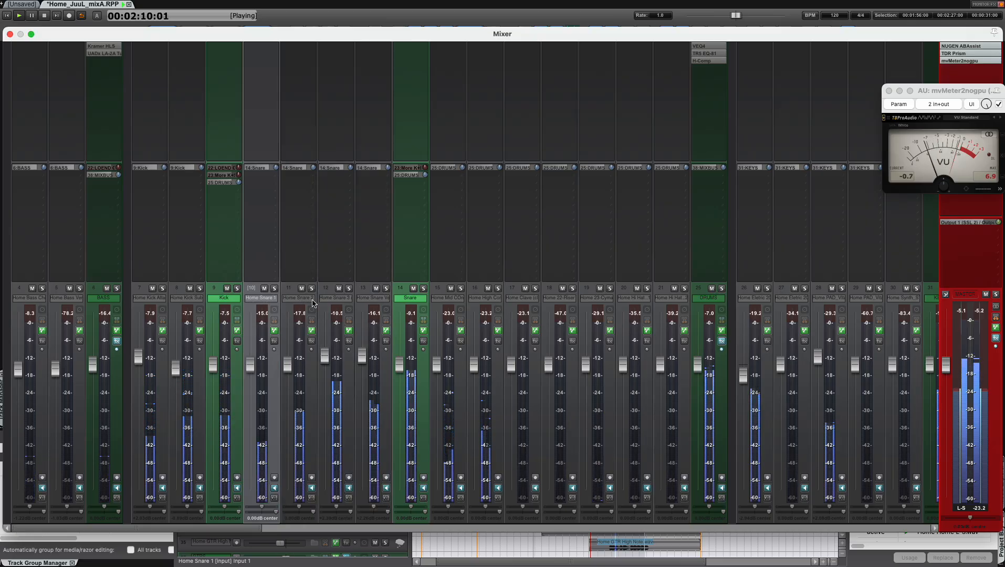
pyautogui.keyDown('shift'); pyautogui.click(370, 298); pyautogui.keyUp('shift')
pyautogui.moveTo(361, 358); pyautogui.dragTo(328, 362)
pyautogui.click(337, 298)
pyautogui.click(370, 298)
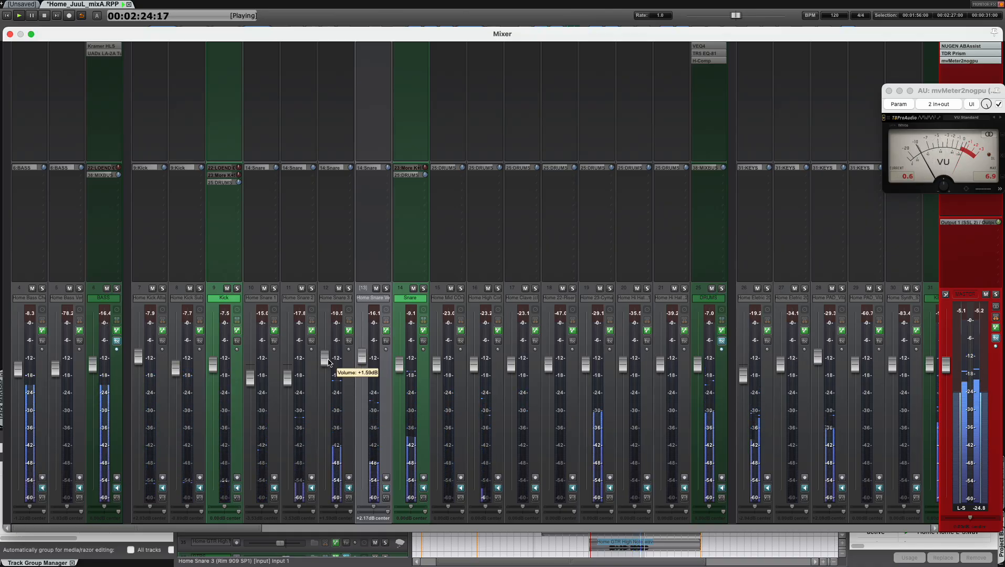
# Step: Pan Home Mid Conga 81% left and Home High Conga about 96% right
pyautogui.hscroll(5, 362, 360)
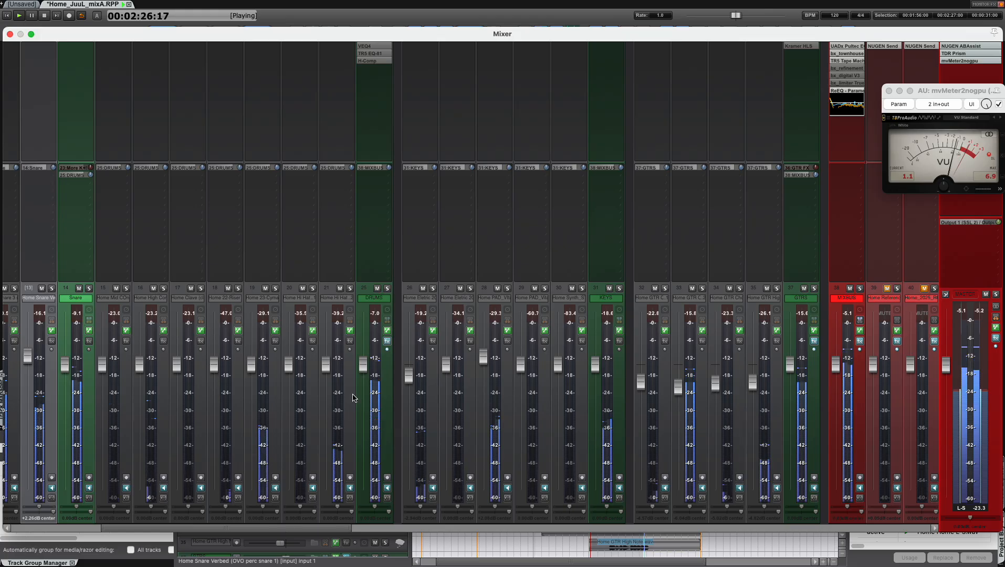
pyautogui.click(121, 300)
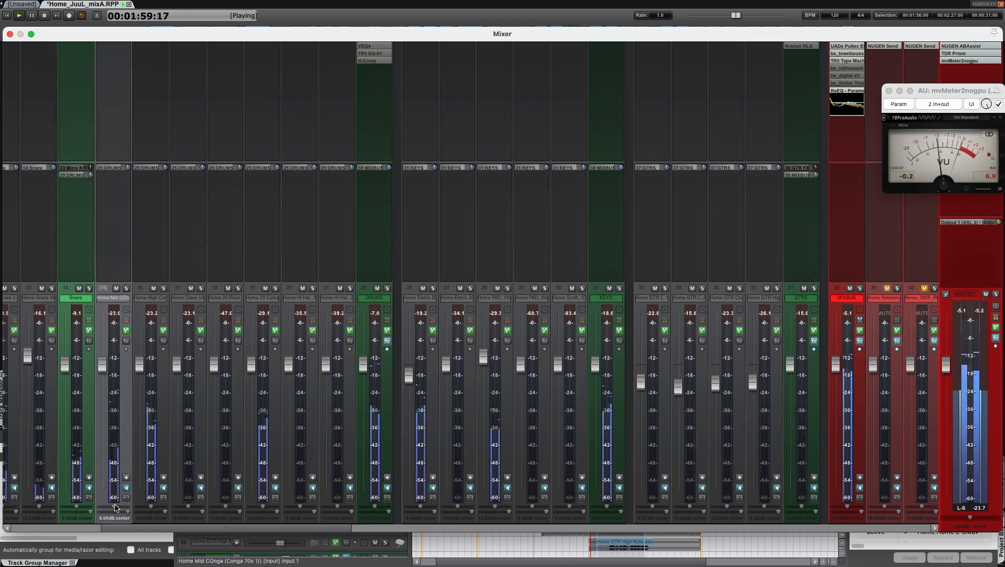
pyautogui.moveTo(115, 508)
pyautogui.mouseDown()
pyautogui.moveTo(82, 507)
pyautogui.moveTo(105, 507)
pyautogui.mouseUp()
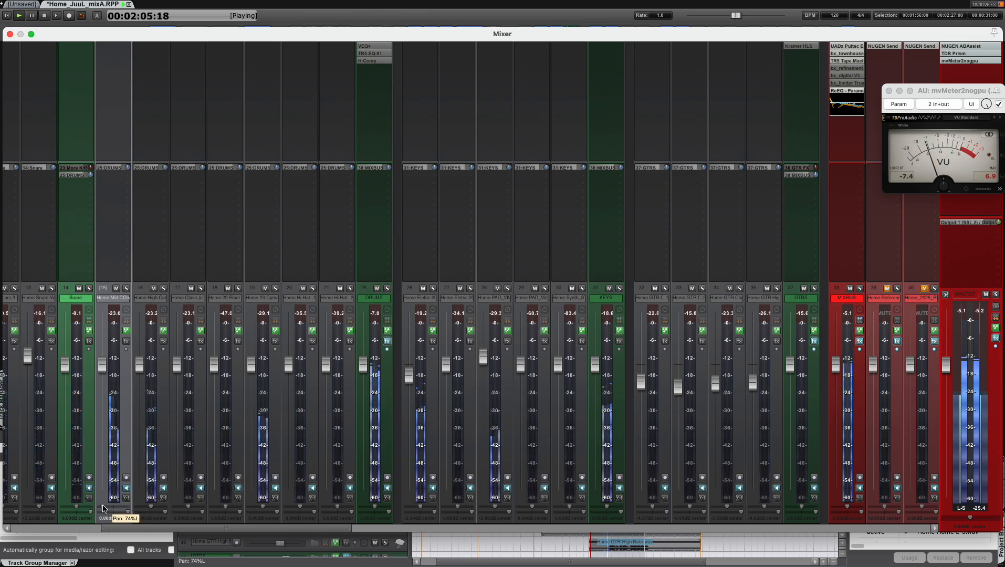
pyautogui.moveTo(103, 507); pyautogui.dragTo(165, 509)
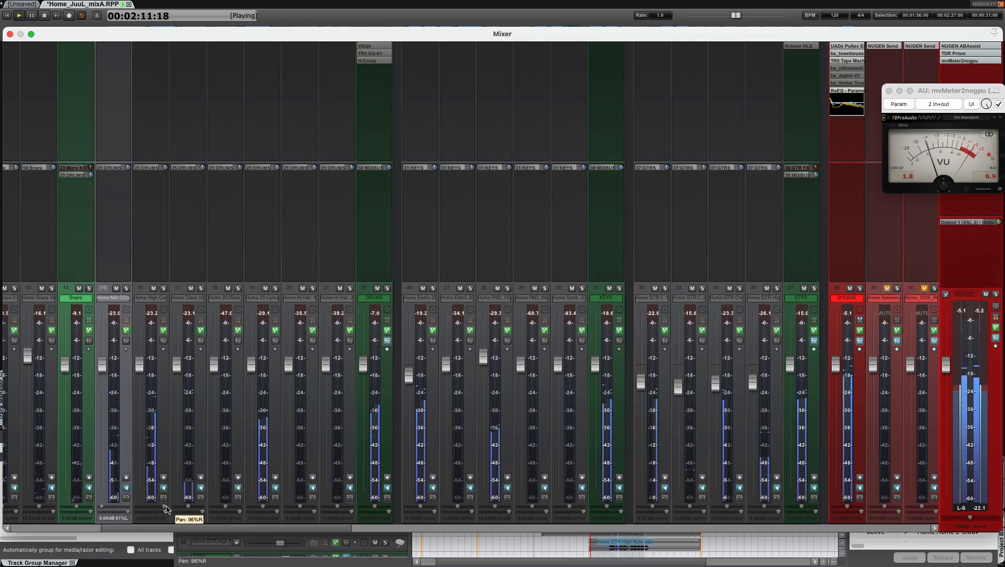
# Step: Lower Home Clave slightly and raise the Home 23-Cymatics Lofi Drum Fill track to +2.21 dB
pyautogui.moveTo(179, 371); pyautogui.dragTo(178, 377)
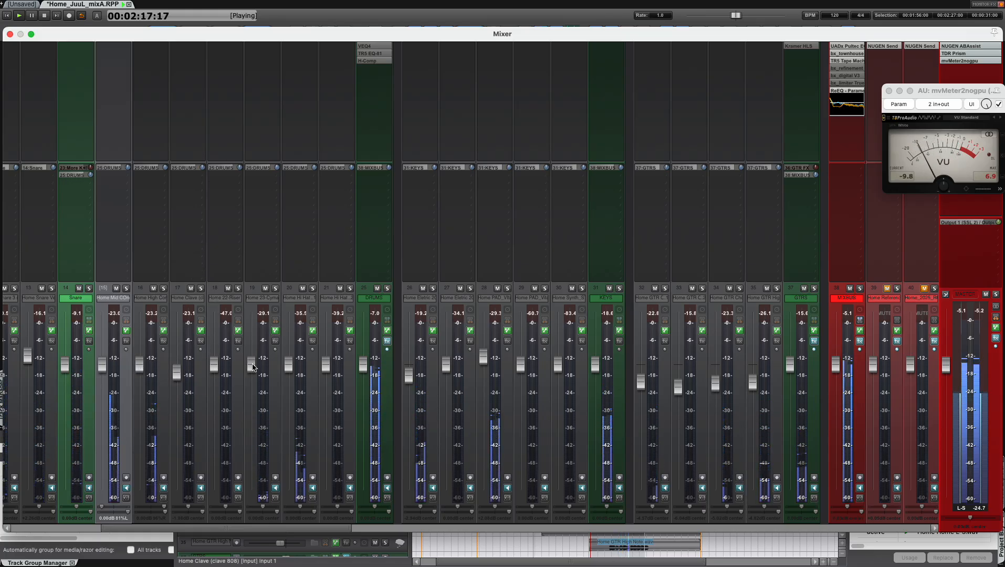
pyautogui.moveTo(252, 366)
pyautogui.mouseDown()
pyautogui.moveTo(256, 314)
pyautogui.moveTo(249, 376)
pyautogui.moveTo(250, 359)
pyautogui.mouseUp()
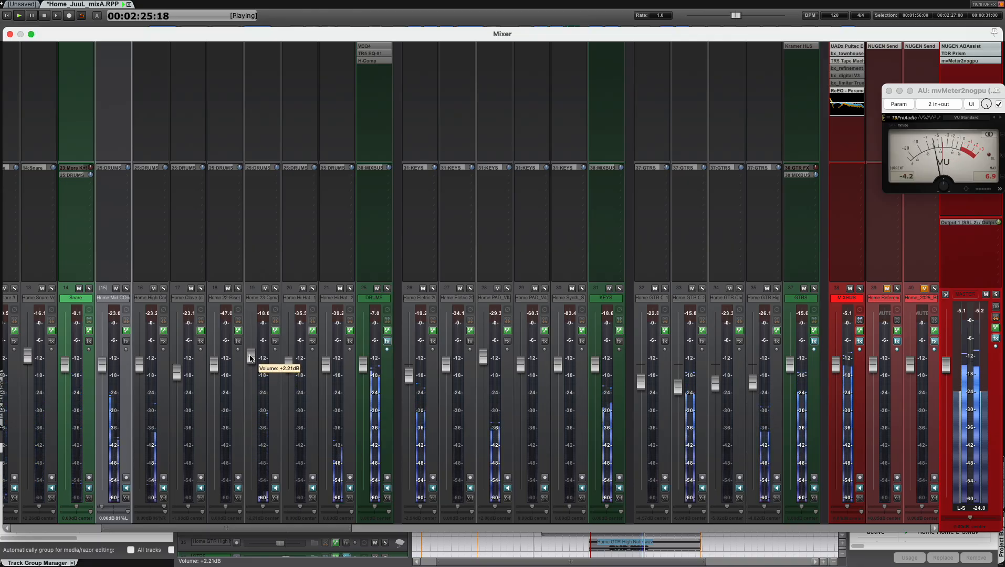
pyautogui.rightClick(256, 299)
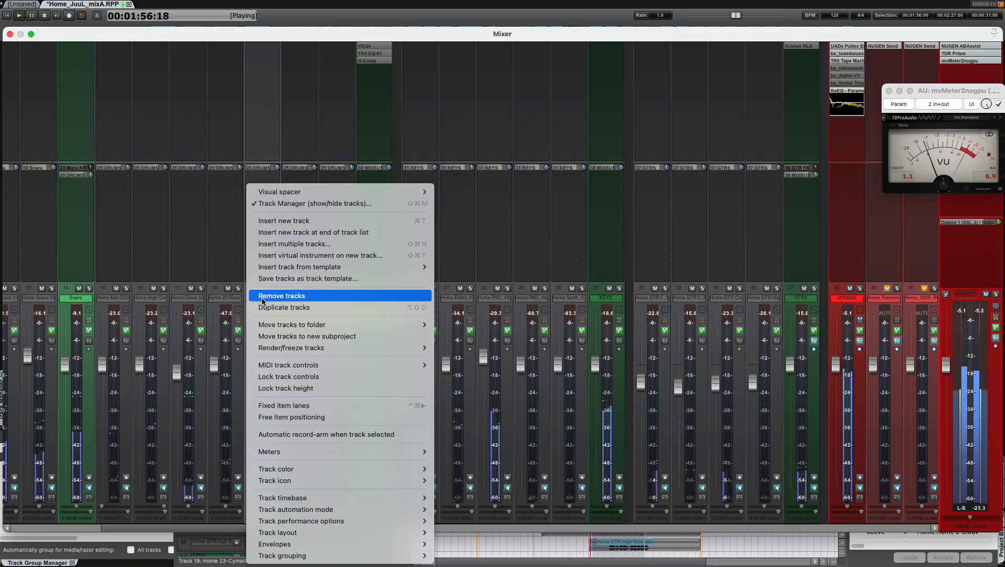
pyautogui.press('Escape')
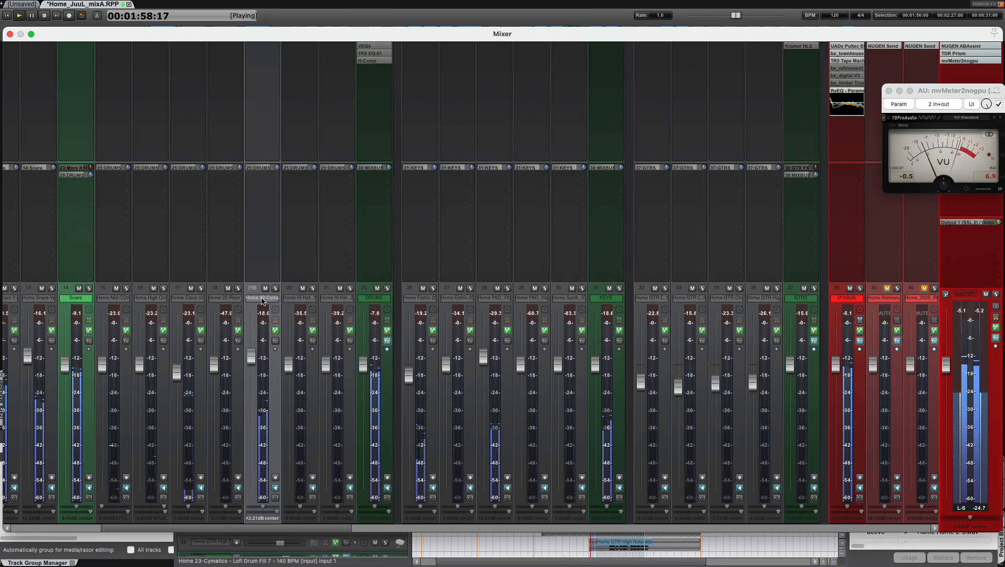
# Step: Move the Home 23-Cymatics Lofi Drum Fill track directly before DRUMS and rename it LOOP
pyautogui.moveTo(298, 300); pyautogui.dragTo(345, 300)
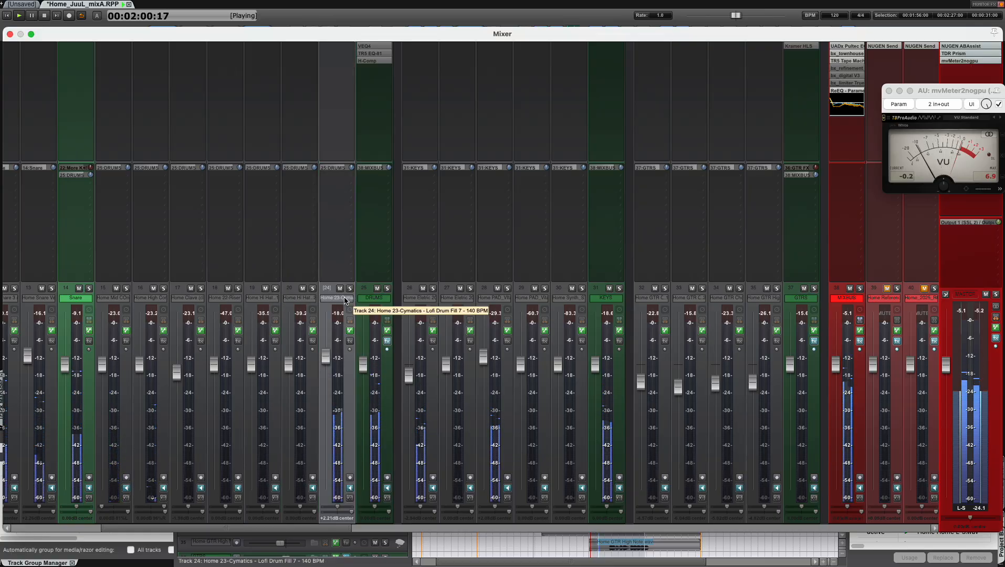
pyautogui.doubleClick(345, 298)
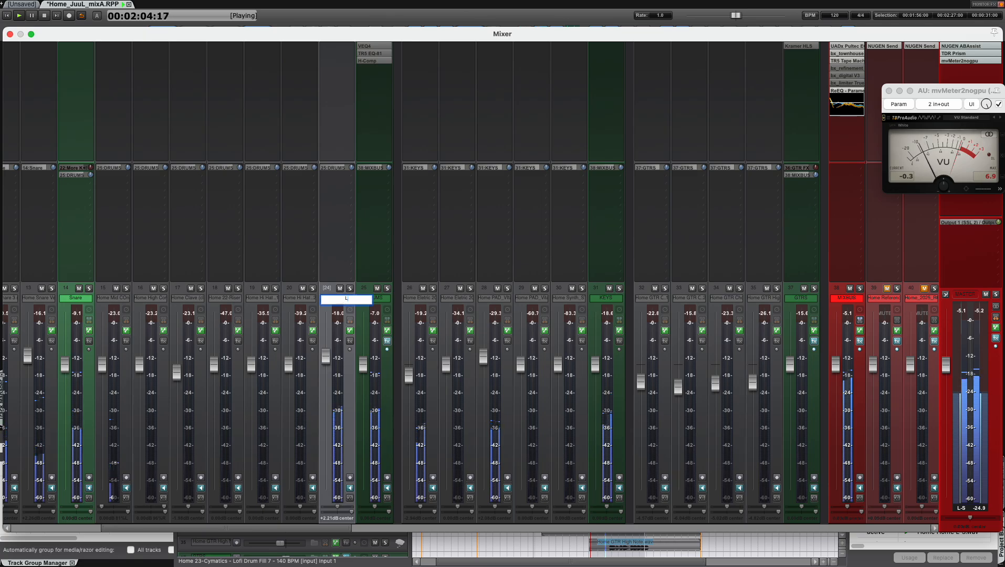
pyautogui.write('LOOP')
pyautogui.press('Return')
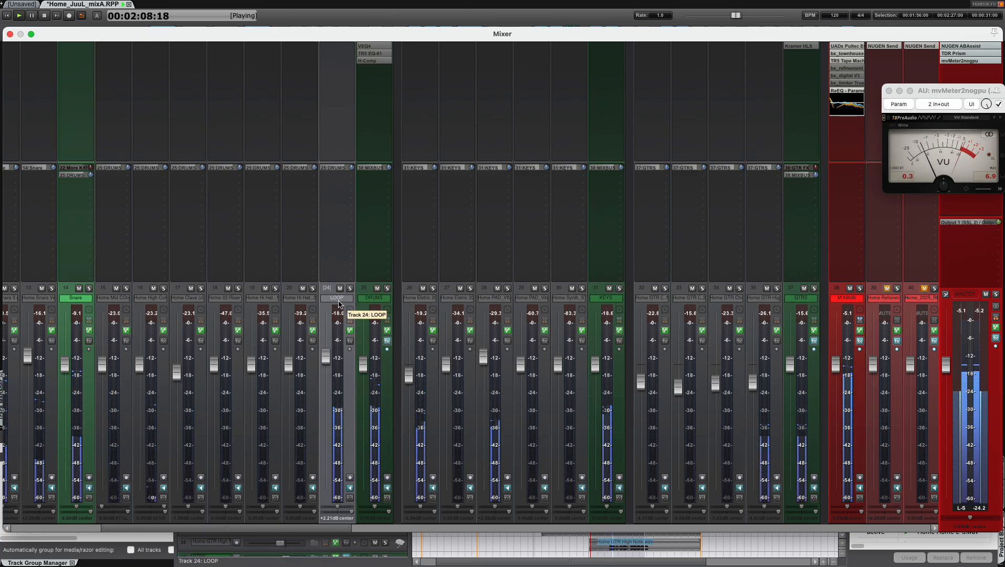
pyautogui.click(375, 301)
pyautogui.click(339, 299)
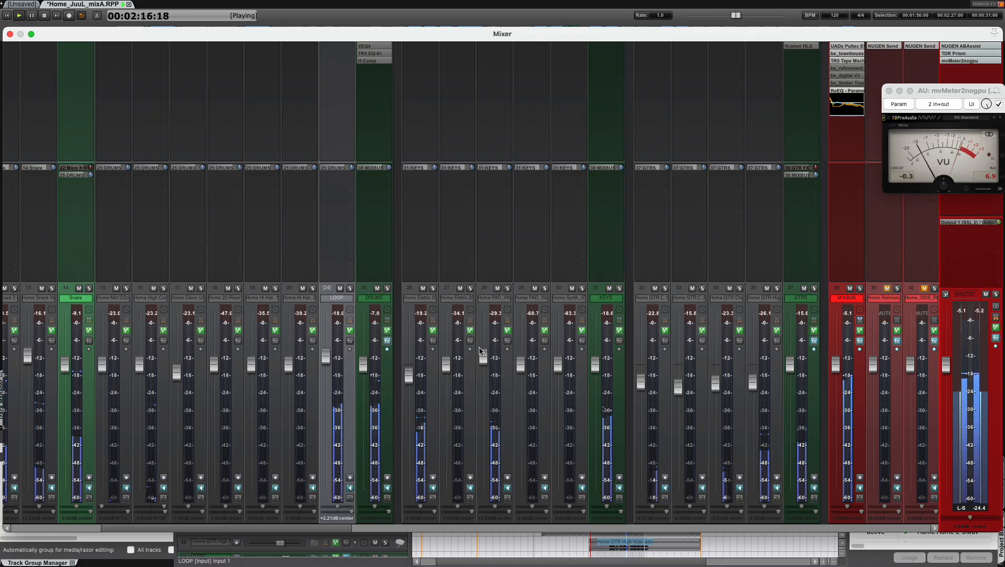
# Step: Fine-tune the Home PAD_Vital_Long Time Coming level and raise Home Eletric 200 SD _Candy Apple slightly
pyautogui.moveTo(484, 358)
pyautogui.mouseDown()
pyautogui.moveTo(479, 331)
pyautogui.moveTo(479, 359)
pyautogui.mouseUp()
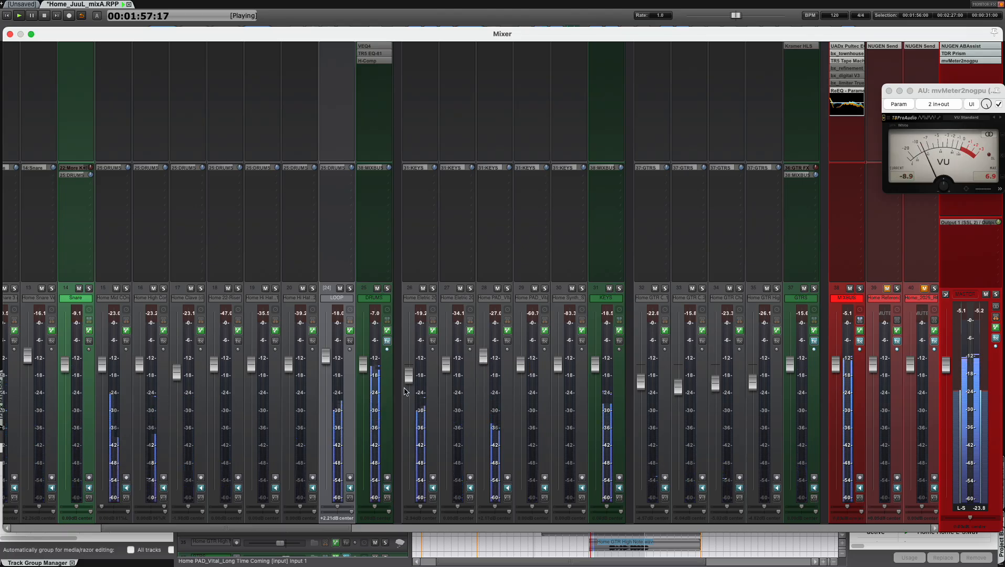
pyautogui.moveTo(412, 377); pyautogui.dragTo(411, 376)
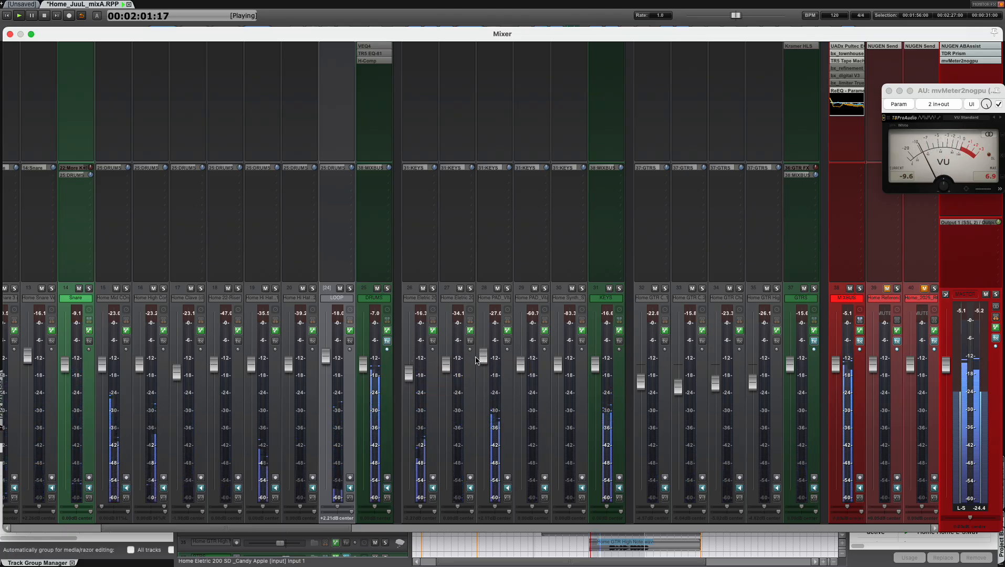
# Step: Raise the Home PAD_Vital_Long Time Coming level to +4.84 dB, ease it back slightly, and stop playback to return to the arrangement
pyautogui.moveTo(465, 432); pyautogui.dragTo(480, 352)
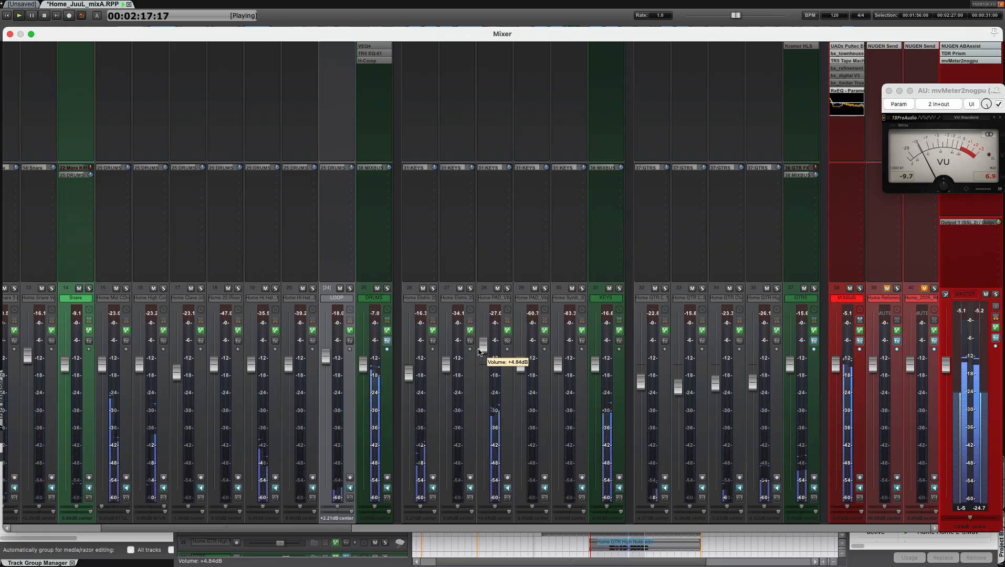
pyautogui.moveTo(479, 352); pyautogui.dragTo(480, 364)
pyautogui.press('space')
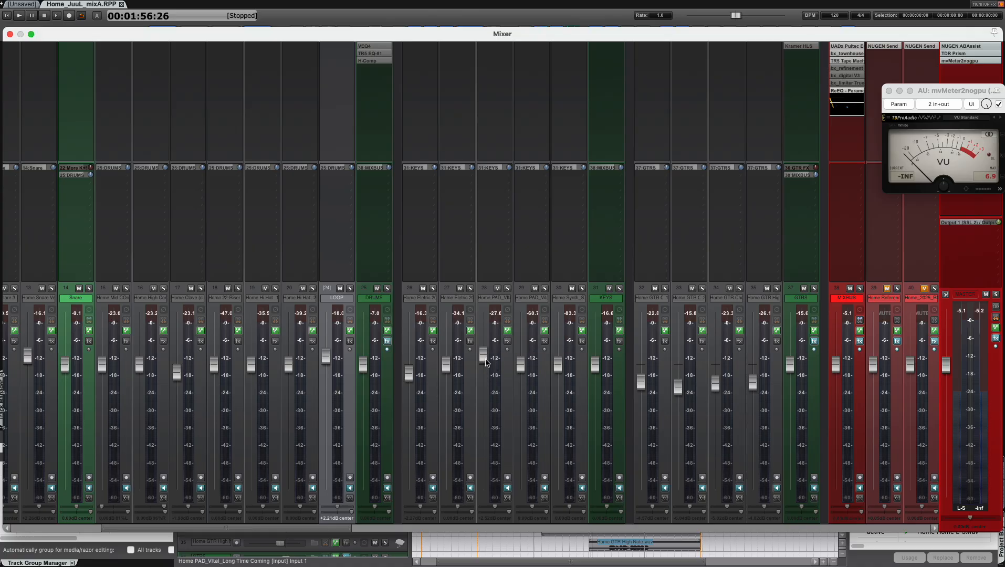
pyautogui.press('super+m')
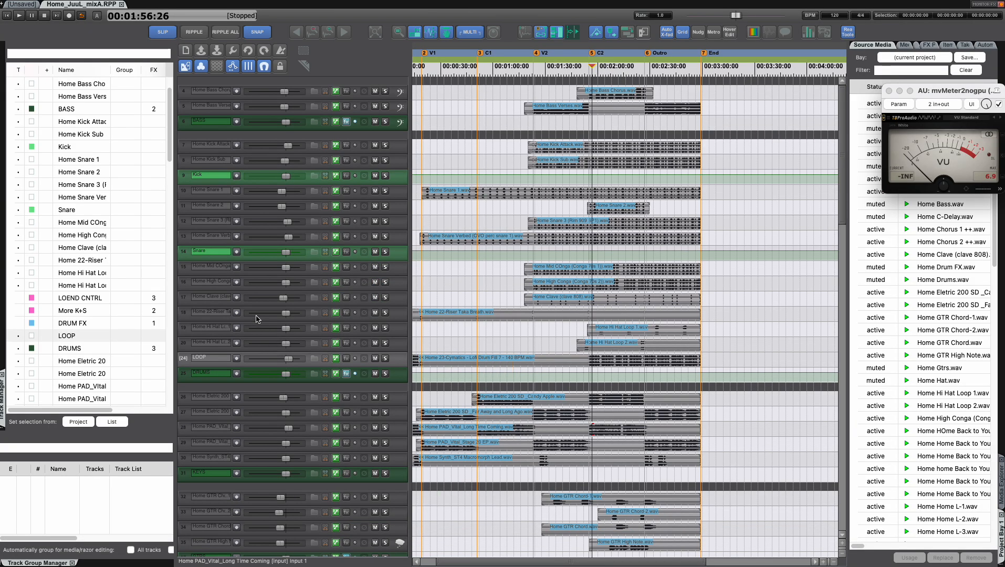
# Step: Solo Home PAD_Vital_Long Time Coming and listen to it near the start of C2
pyautogui.click(213, 256)
pyautogui.click(210, 379)
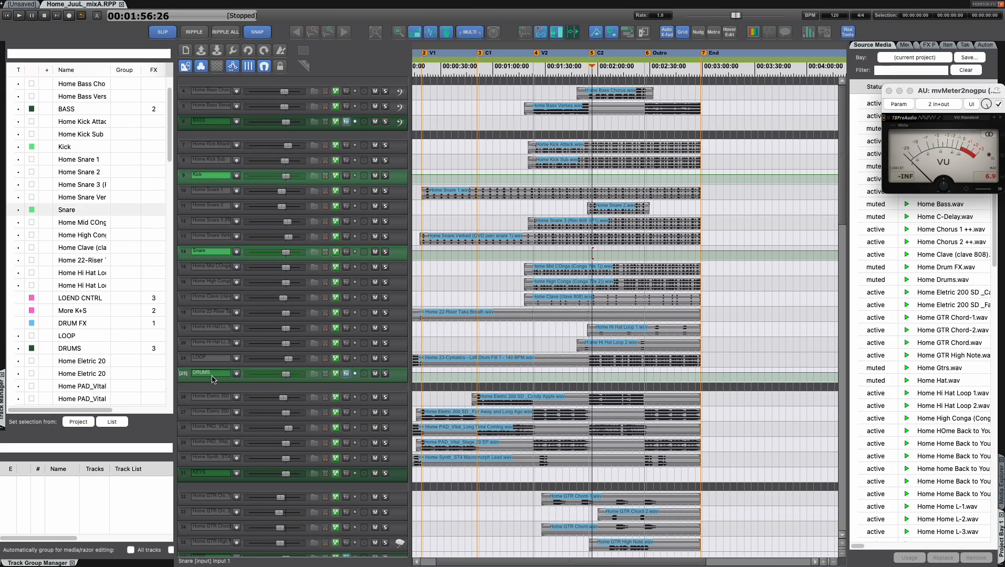
pyautogui.scroll(-5, 226, 328)
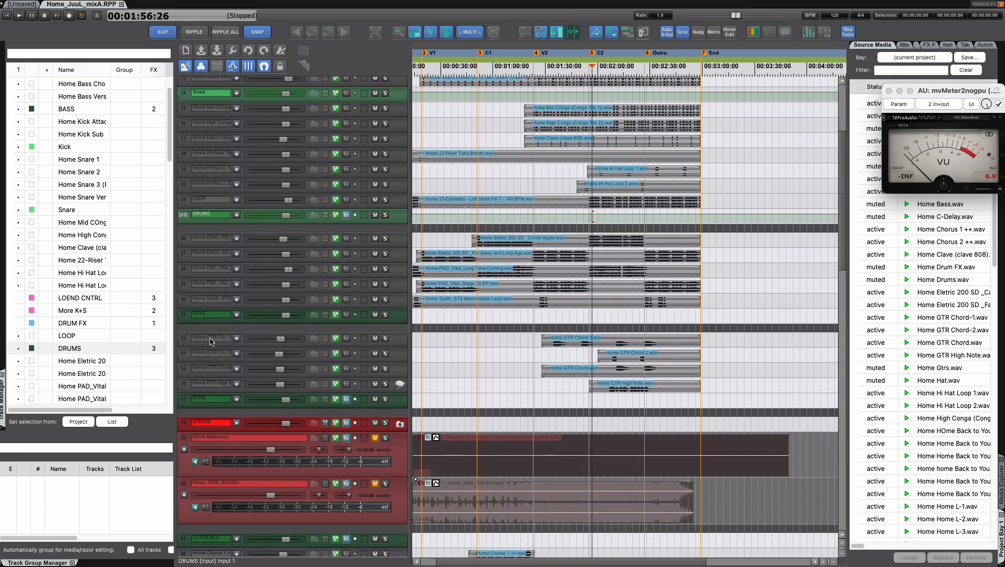
pyautogui.click(216, 299)
pyautogui.click(221, 257)
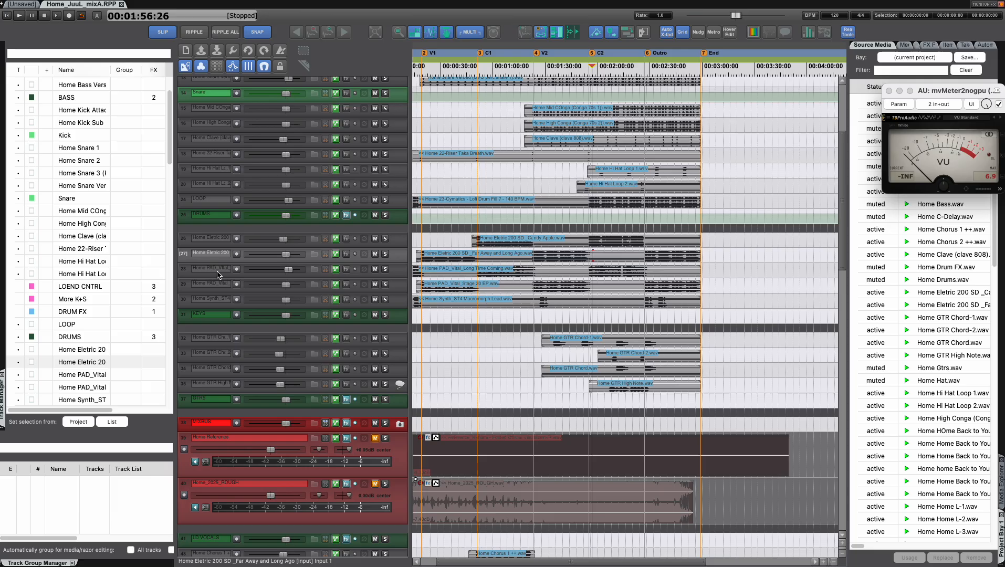
pyautogui.click(307, 269)
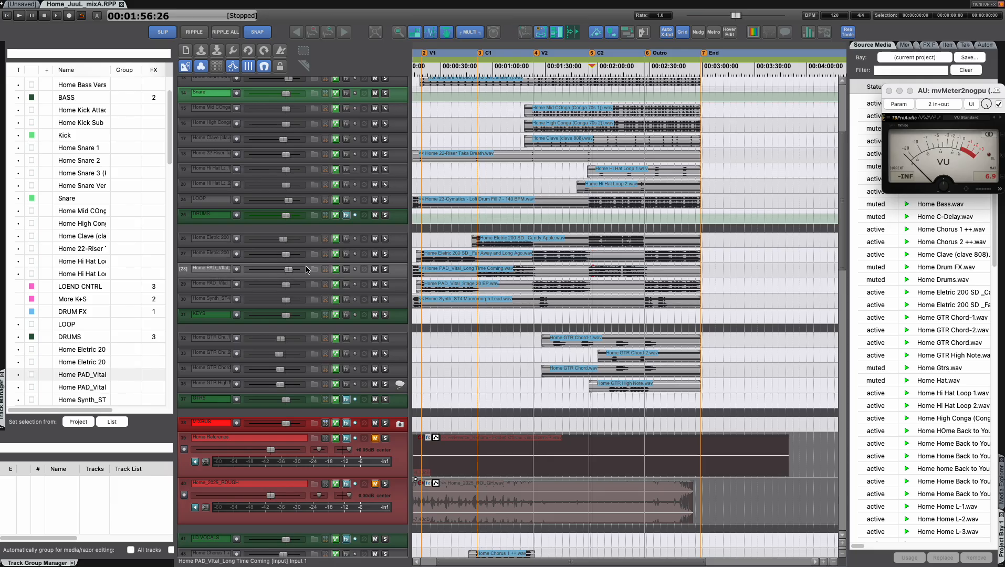
pyautogui.click(385, 269)
pyautogui.press('space')
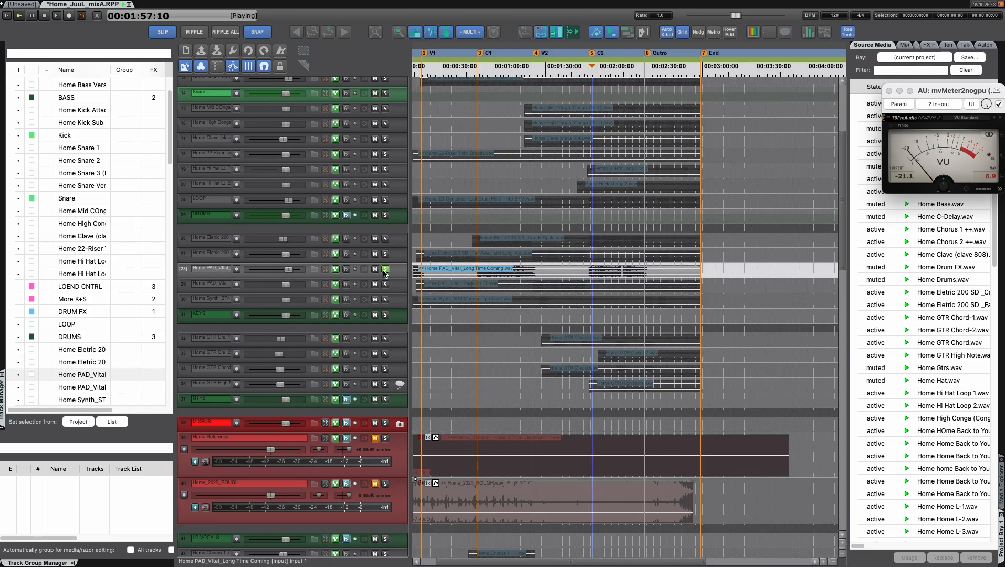
# Step: Add Home PAD_Vital_Stage 20 EP to the solo, listen from the start of V2, and clear both solos
pyautogui.press('space')
pyautogui.click(386, 285)
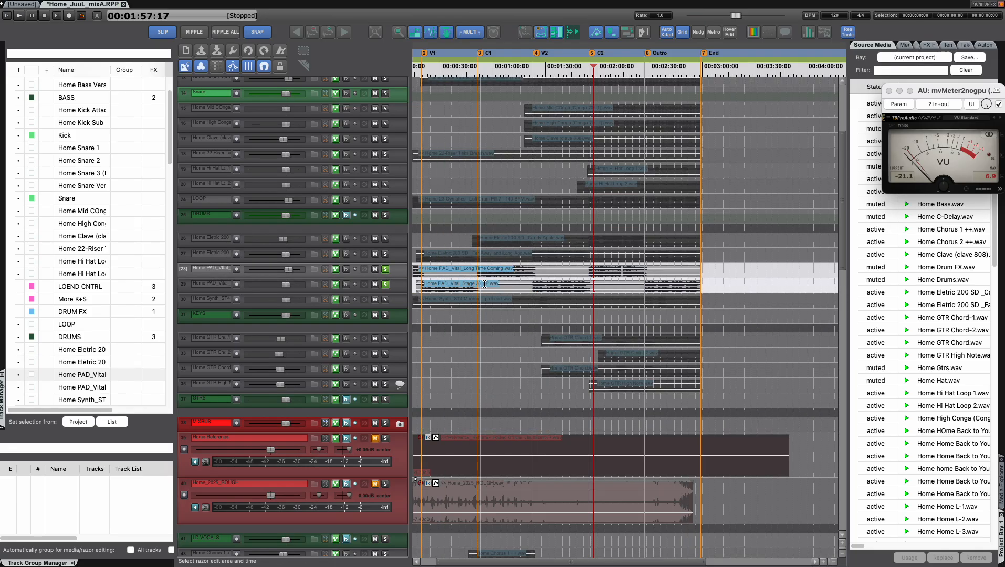
pyautogui.click(533, 285)
pyautogui.press('space')
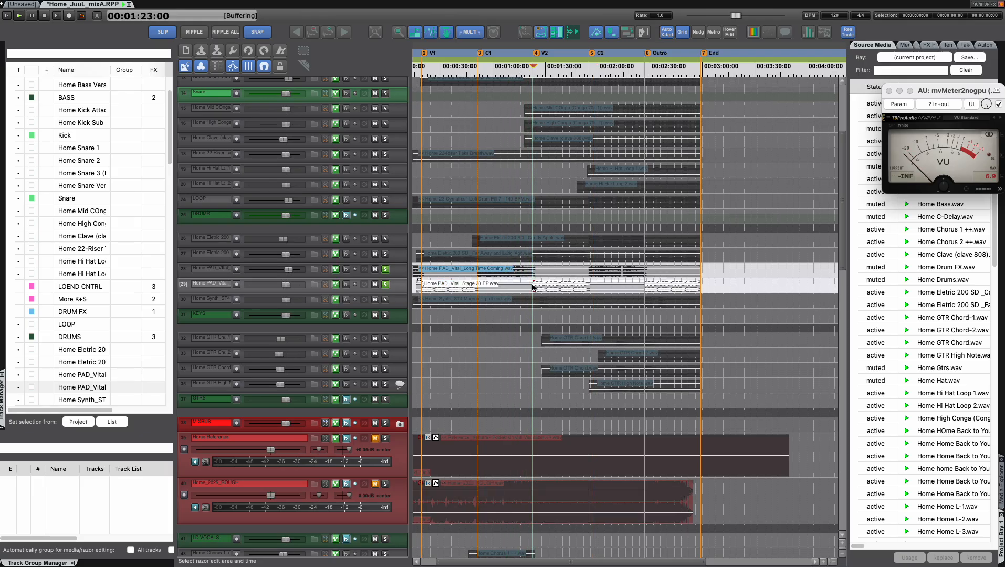
pyautogui.press('space')
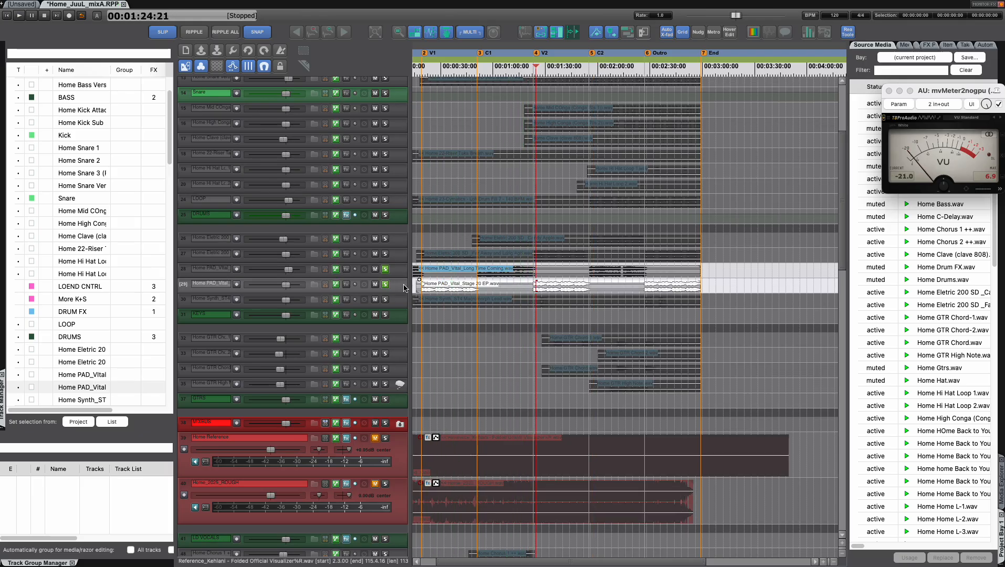
pyautogui.click(386, 284)
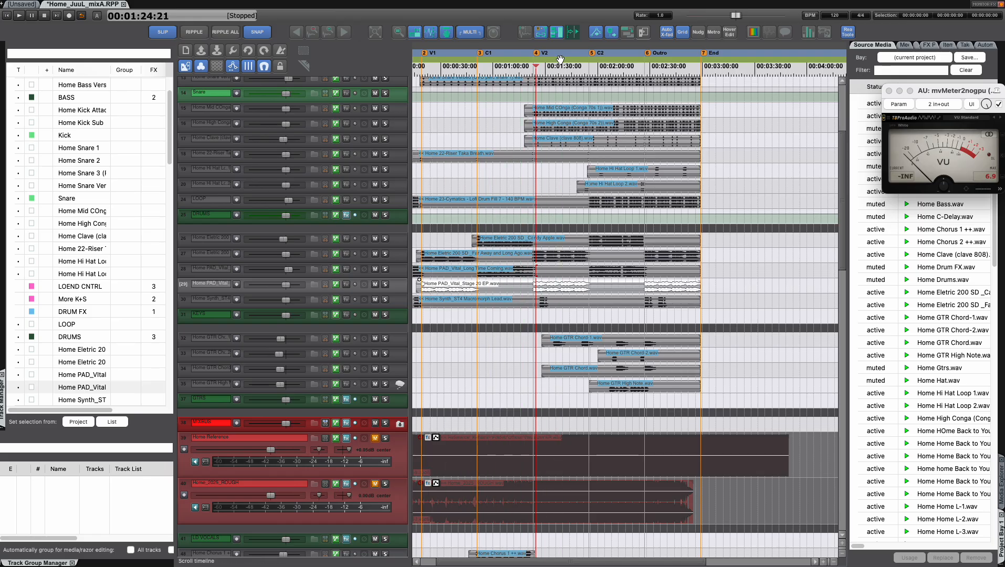
# Step: Loop the section from 1:40 to 2:27 and raise Home PAD_Vital_Stage 20 EP to about +1.31 dB during playback
pyautogui.moveTo(603, 74); pyautogui.dragTo(645, 75)
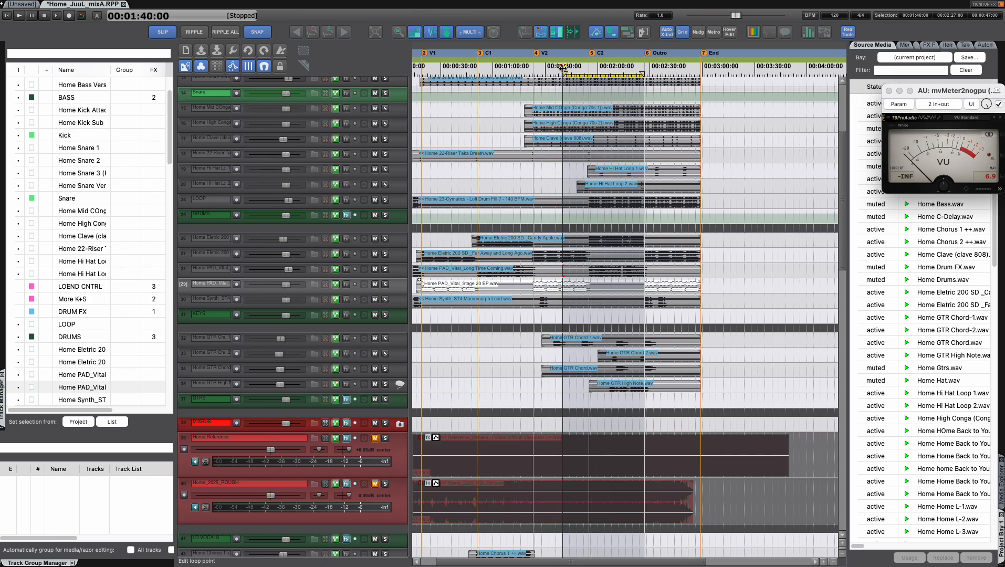
pyautogui.press('space')
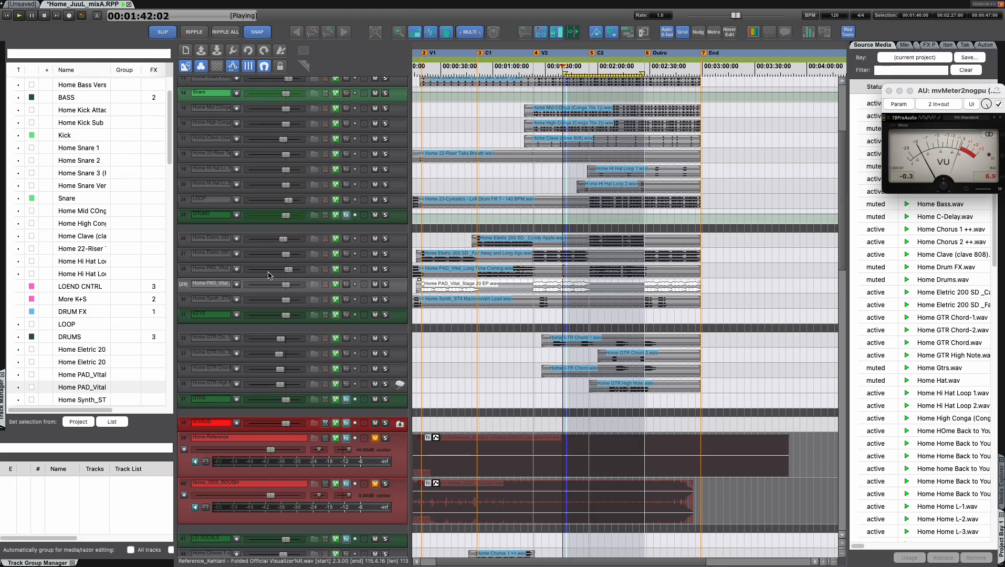
pyautogui.moveTo(287, 286)
pyautogui.moveTo(287, 286); pyautogui.dragTo(292, 292)
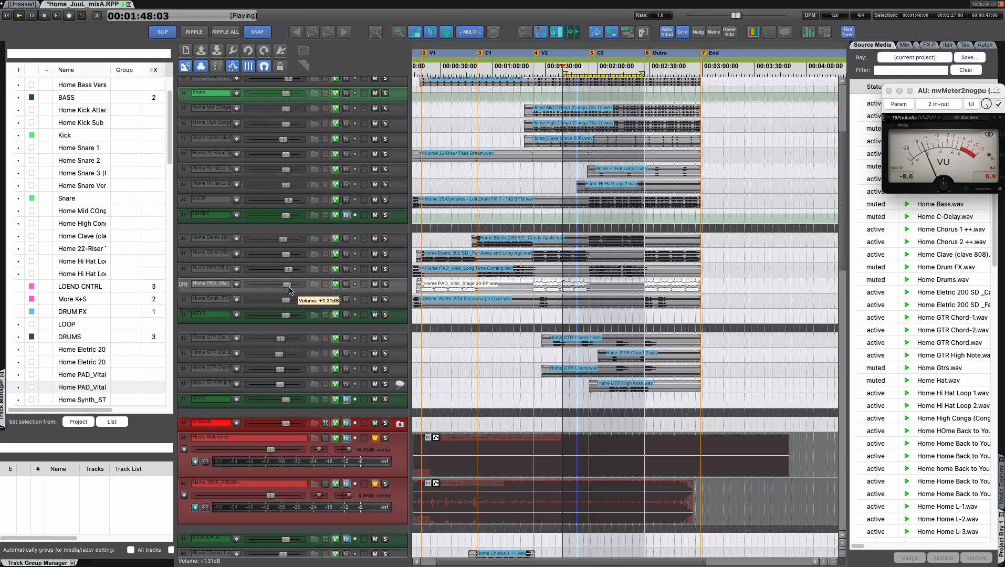
# Step: Move Home PAD_Vital_Stage 20 EP to the start of the keys tracks and raise Home Eletric 200 SD _Candy Apple slightly
pyautogui.moveTo(215, 286); pyautogui.dragTo(217, 239)
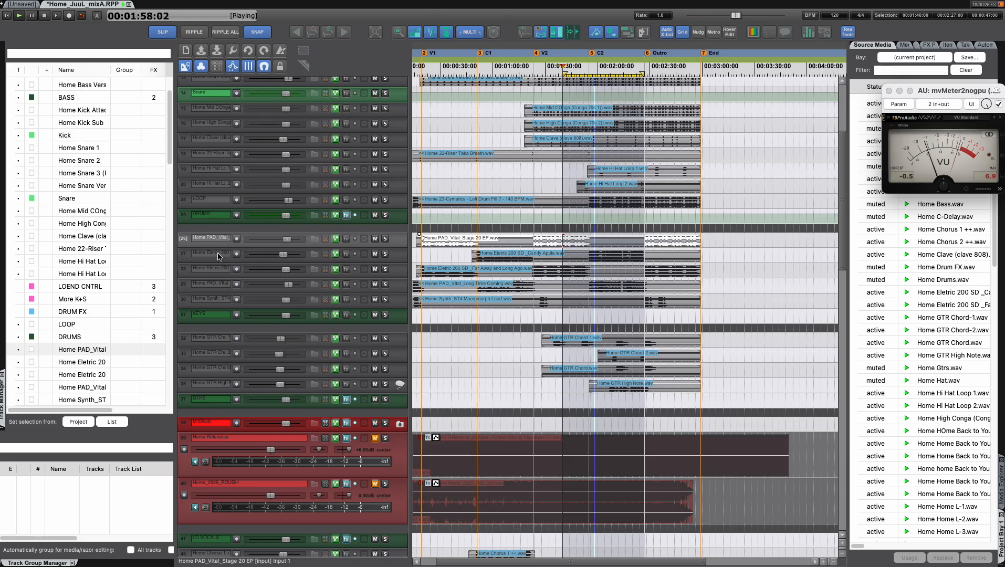
pyautogui.click(219, 257)
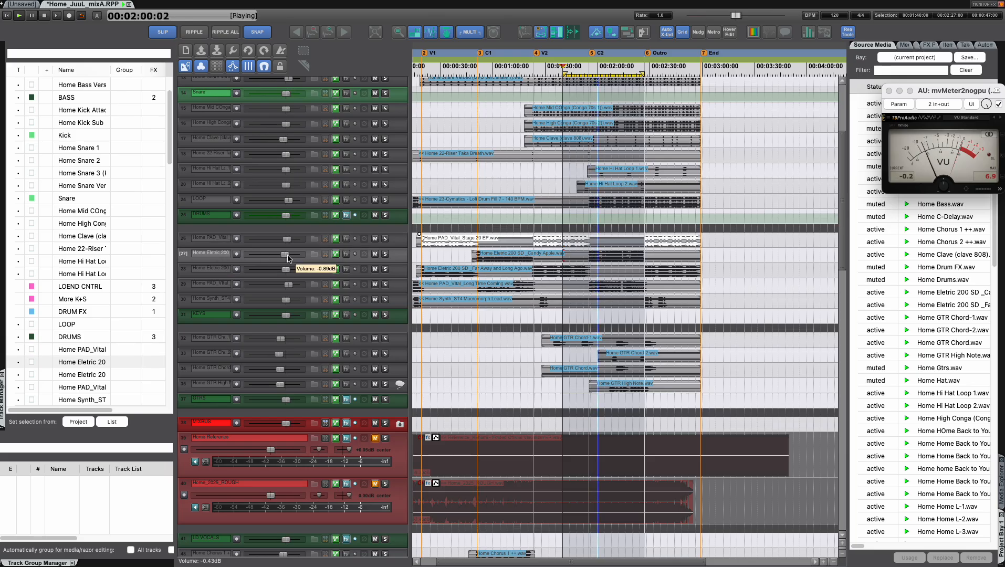
# Step: Lower Home PAD_Vital_Long Time Coming to about -1.5 dB while the loop plays, and stop playback
pyautogui.moveTo(288, 287); pyautogui.dragTo(283, 287)
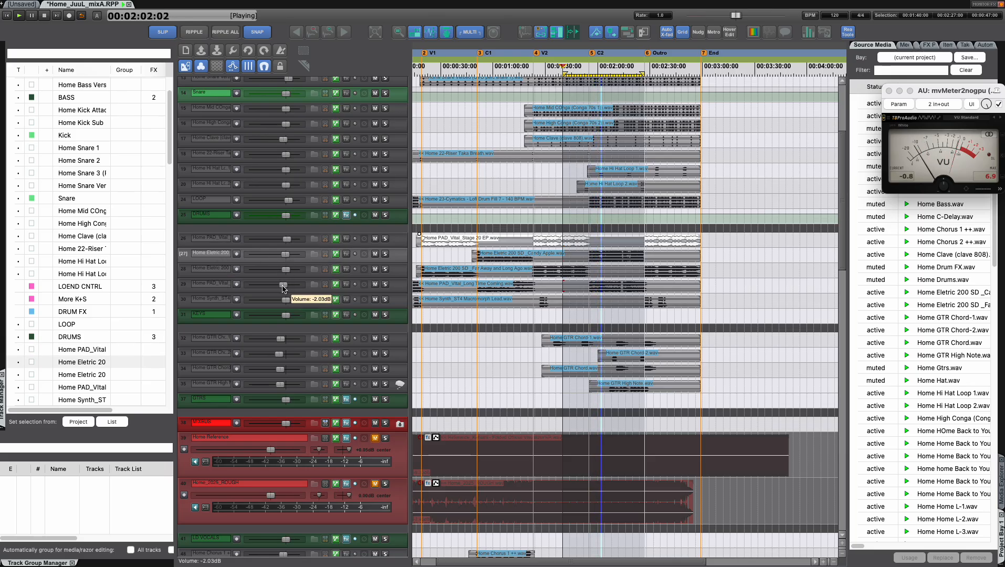
pyautogui.click(207, 285)
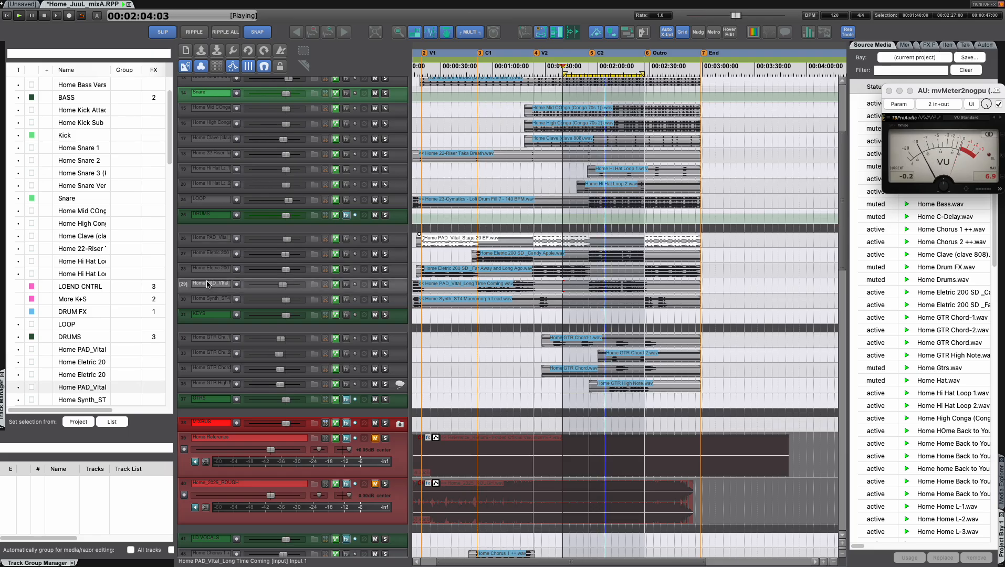
pyautogui.moveTo(282, 288)
pyautogui.mouseDown()
pyautogui.moveTo(292, 292)
pyautogui.moveTo(277, 293)
pyautogui.mouseUp()
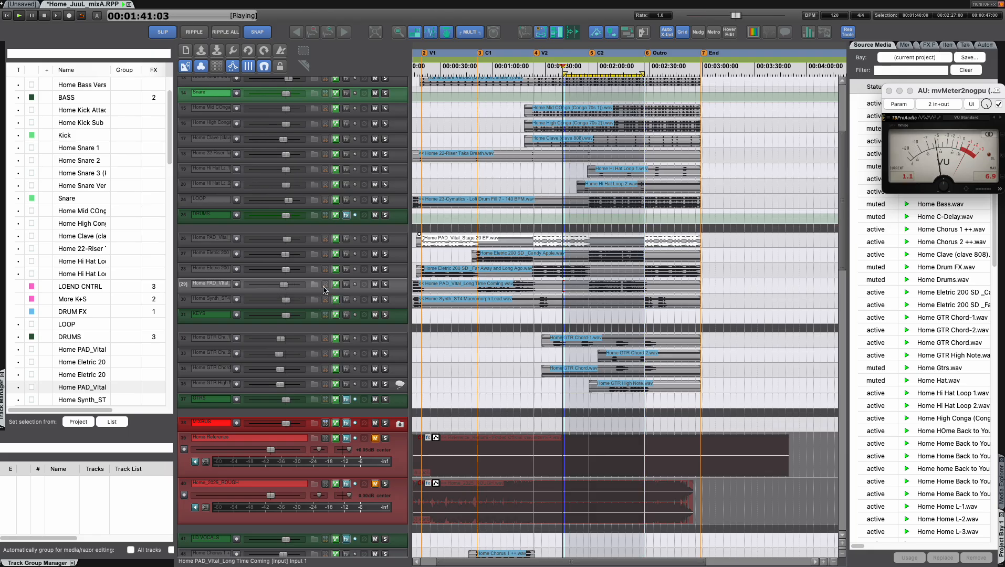
pyautogui.press('space')
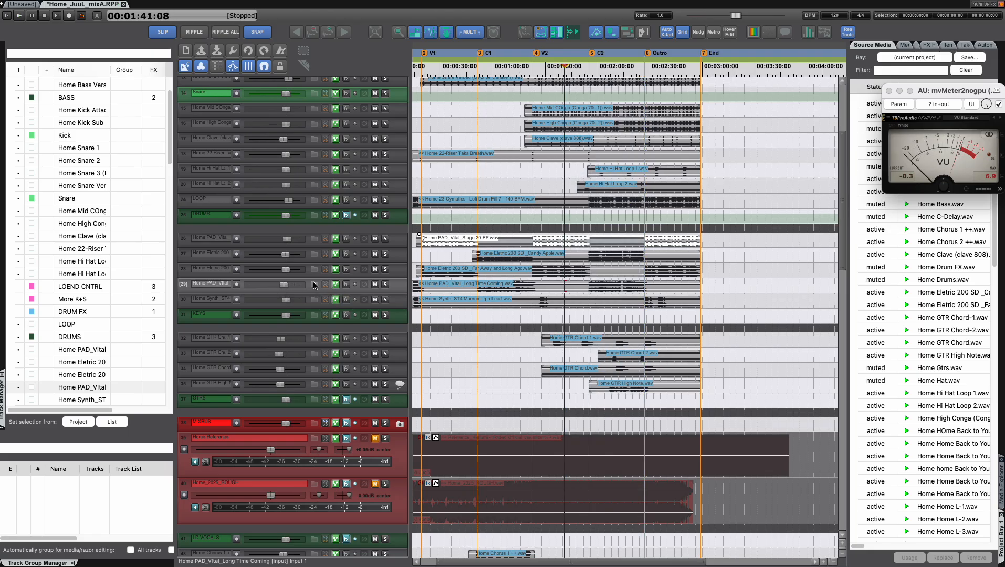
# Step: Place the edit cursor at 1:40 and show the Volume envelope of Home PAD_Vital_Long Time Coming in an enlarged lane
pyautogui.click(589, 72)
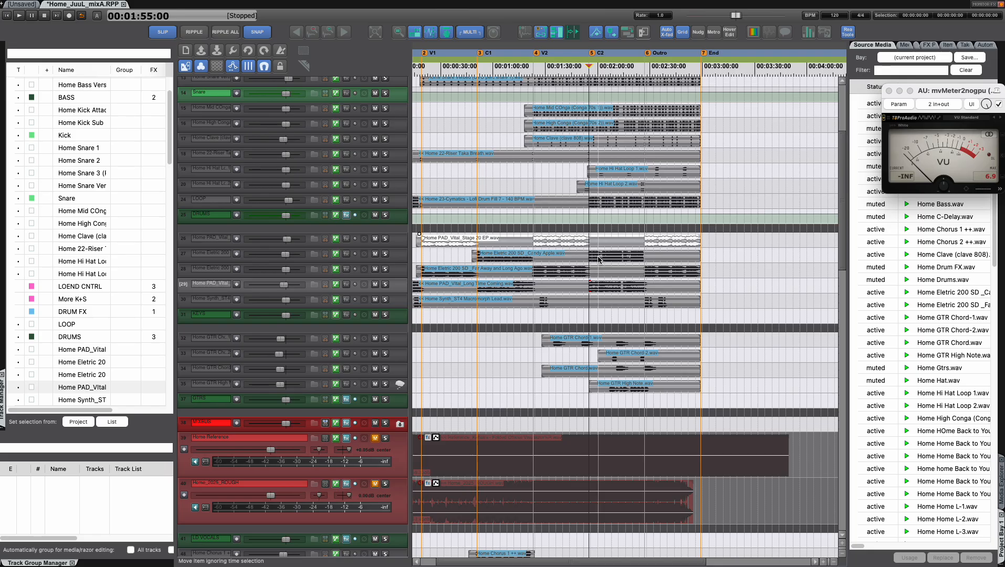
pyautogui.hotkey('ctrl', 'Left')
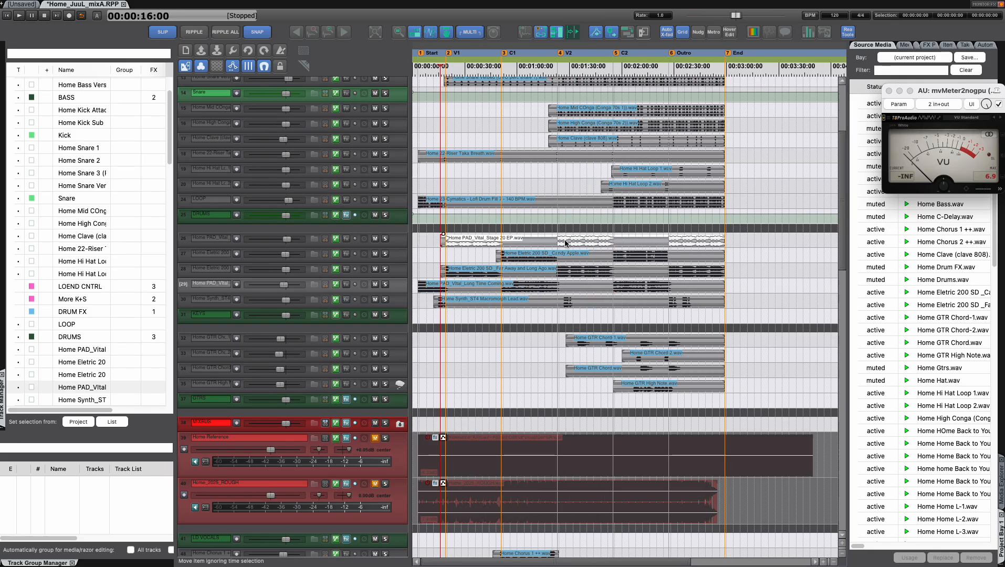
pyautogui.click(588, 313)
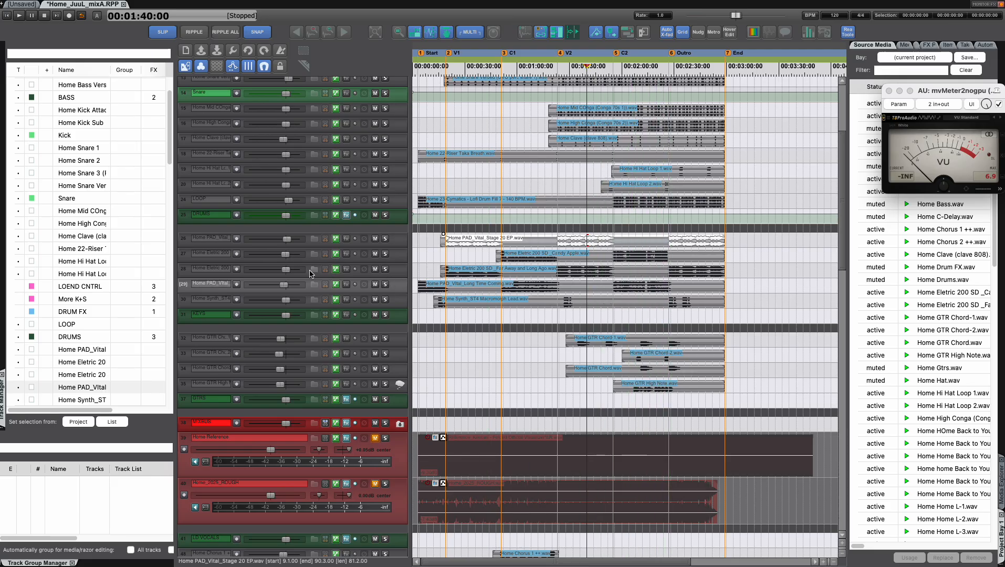
pyautogui.click(337, 287)
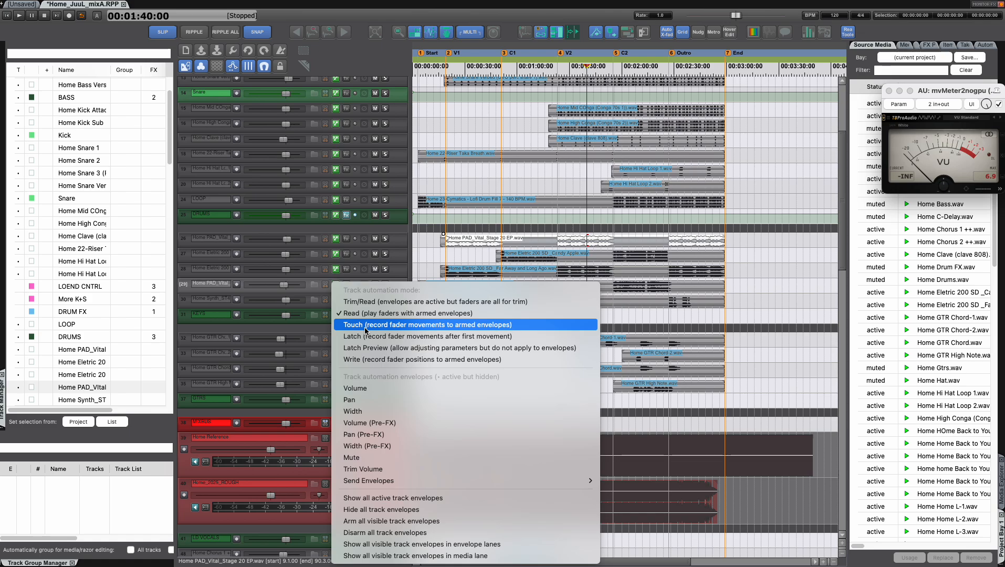
pyautogui.click(357, 388)
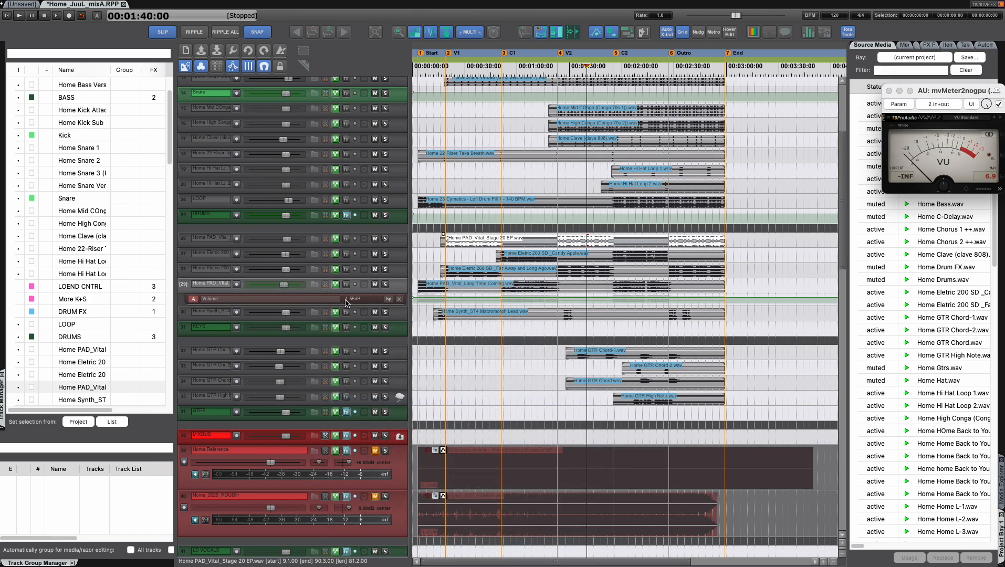
pyautogui.moveTo(342, 305); pyautogui.dragTo(344, 446)
# Step: Set Home PAD_Vital_Long Time Coming to Touch automation, nudge its volume fader, and change the automation mode to Write
pyautogui.click(335, 289)
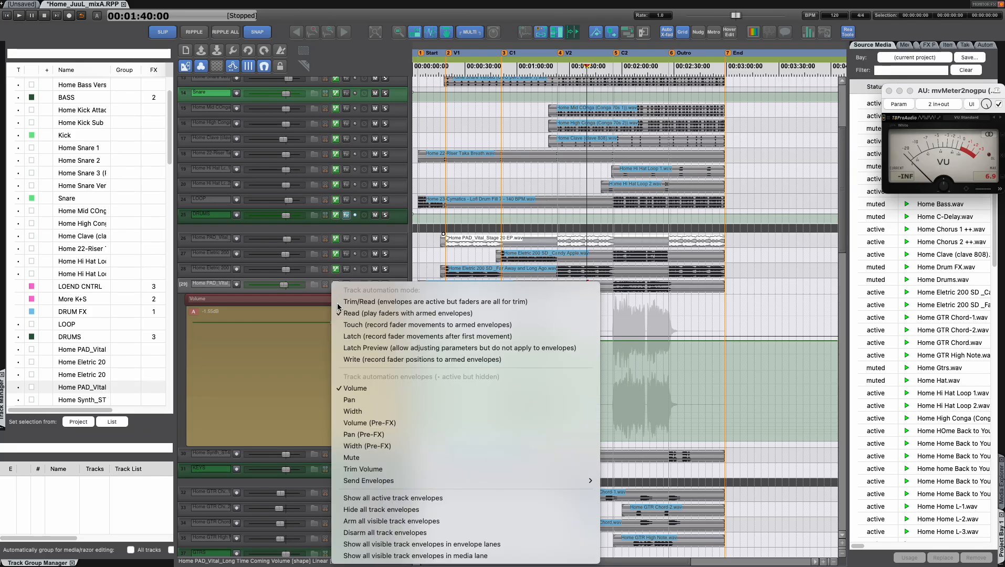
pyautogui.click(353, 319)
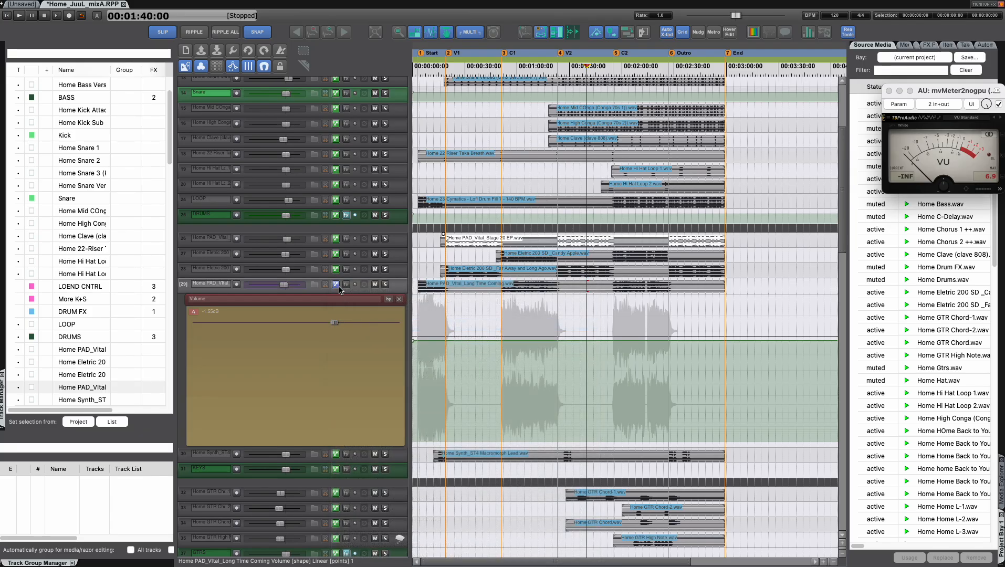
pyautogui.moveTo(290, 290); pyautogui.dragTo(286, 291)
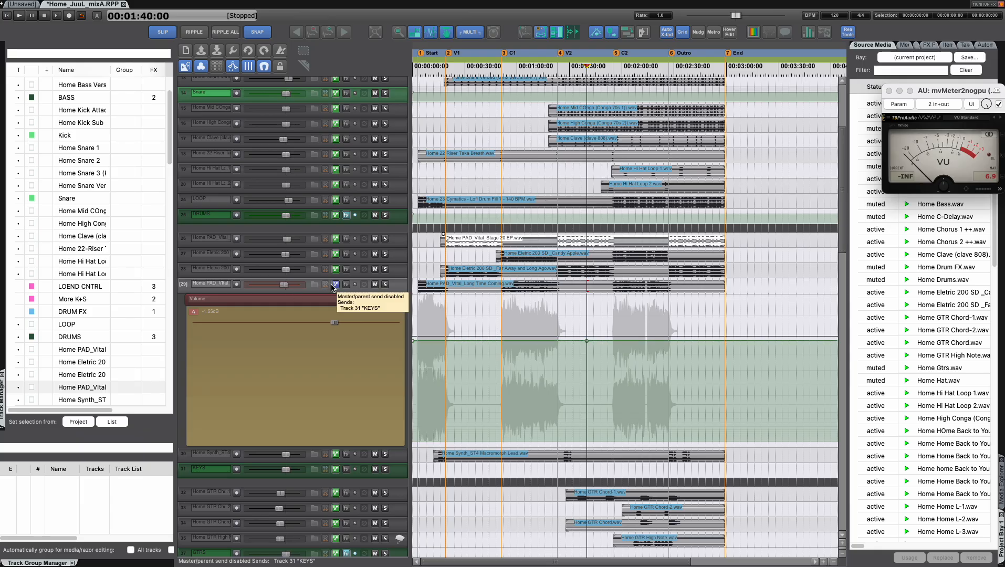
pyautogui.click(335, 285)
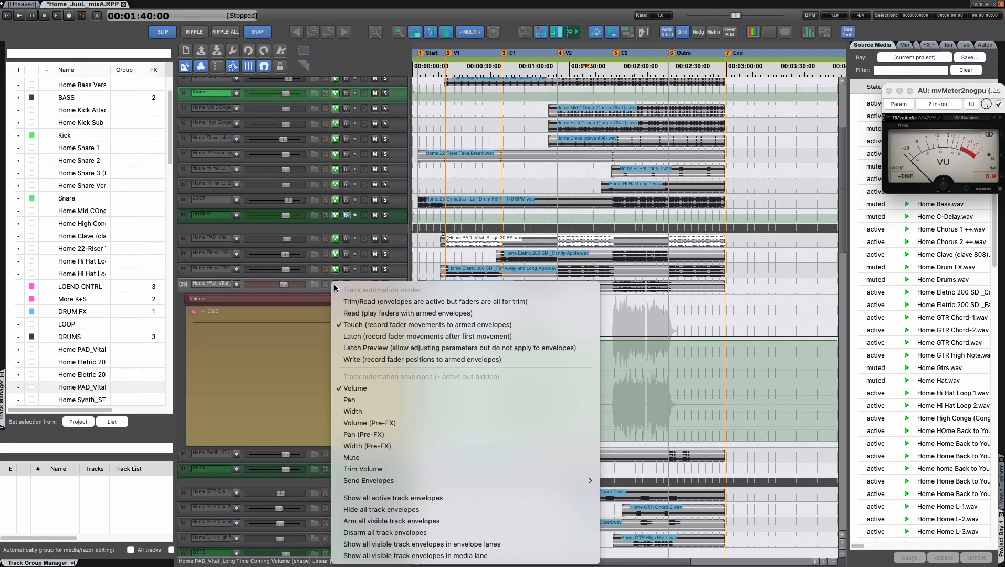
pyautogui.click(372, 361)
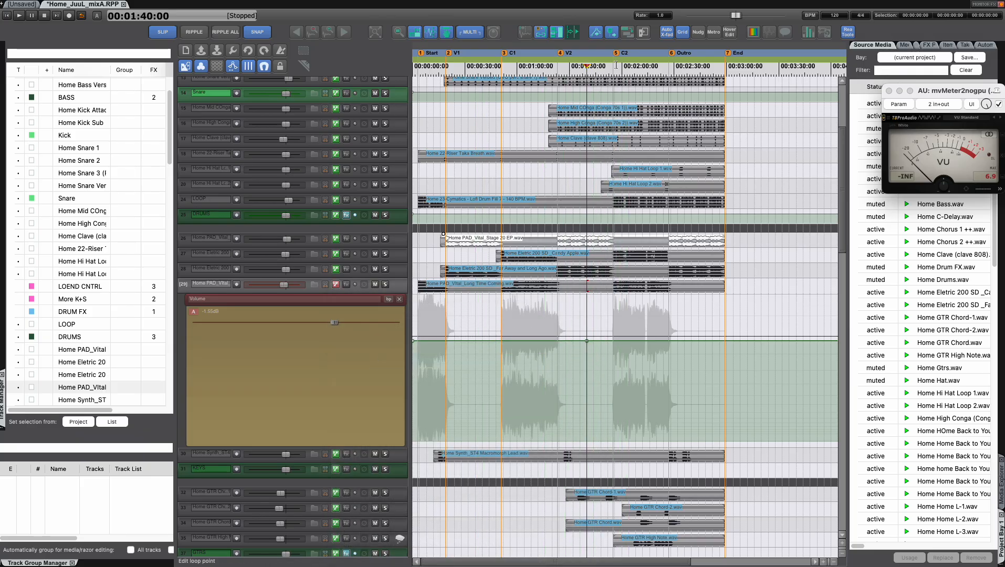
# Step: Record a rising volume ride on Home PAD_Vital_Long Time Coming in Write mode from 1:52 through C2, reaching about +7.5 dB before the Outro
pyautogui.click(607, 67)
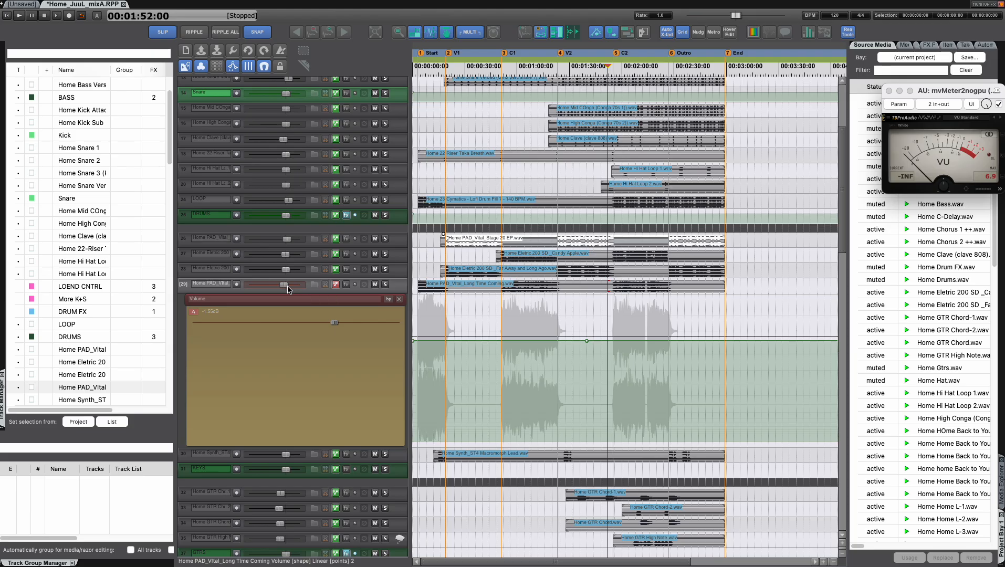
pyautogui.press('space')
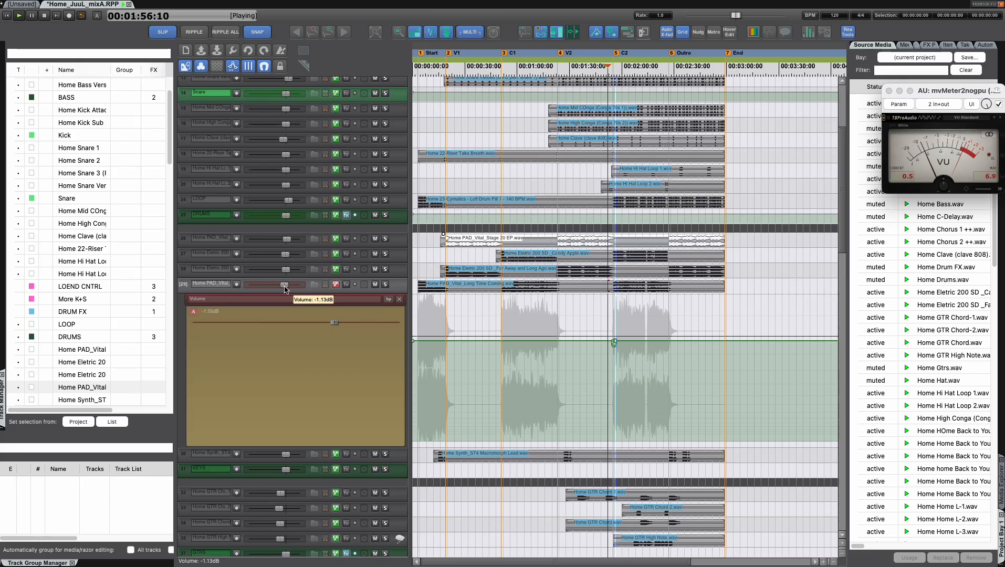
pyautogui.moveTo(284, 289); pyautogui.dragTo(286, 290)
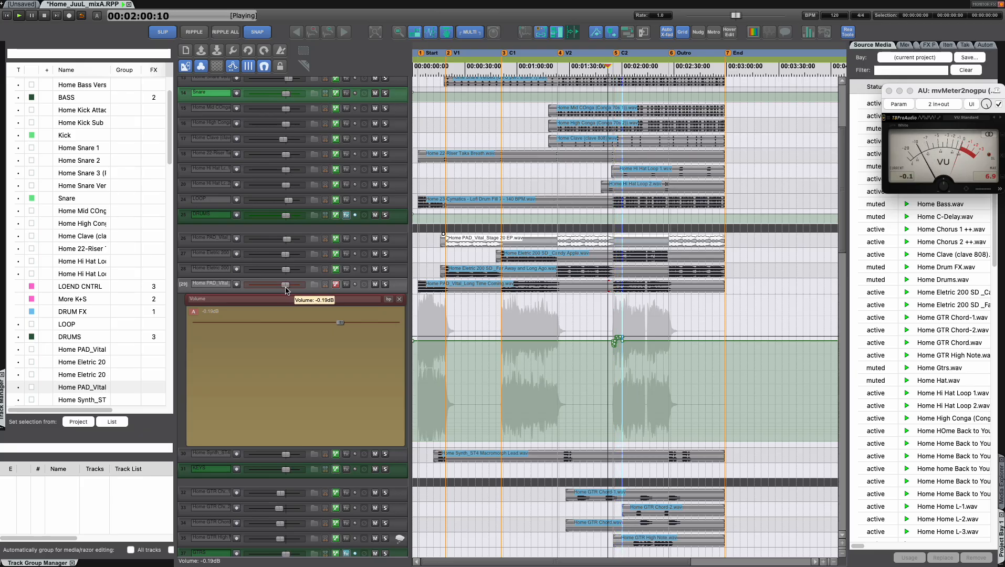
pyautogui.moveTo(285, 290); pyautogui.dragTo(296, 301)
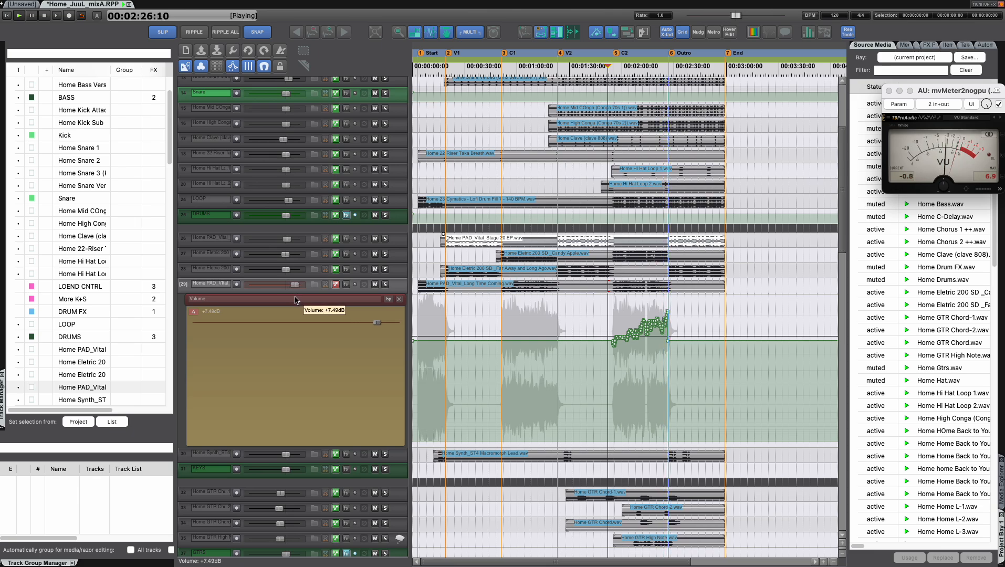
pyautogui.press('space')
# Step: Play short bursts at the start of the Outro to check how the pad's volume fader behaves in Touch mode
pyautogui.press('space')
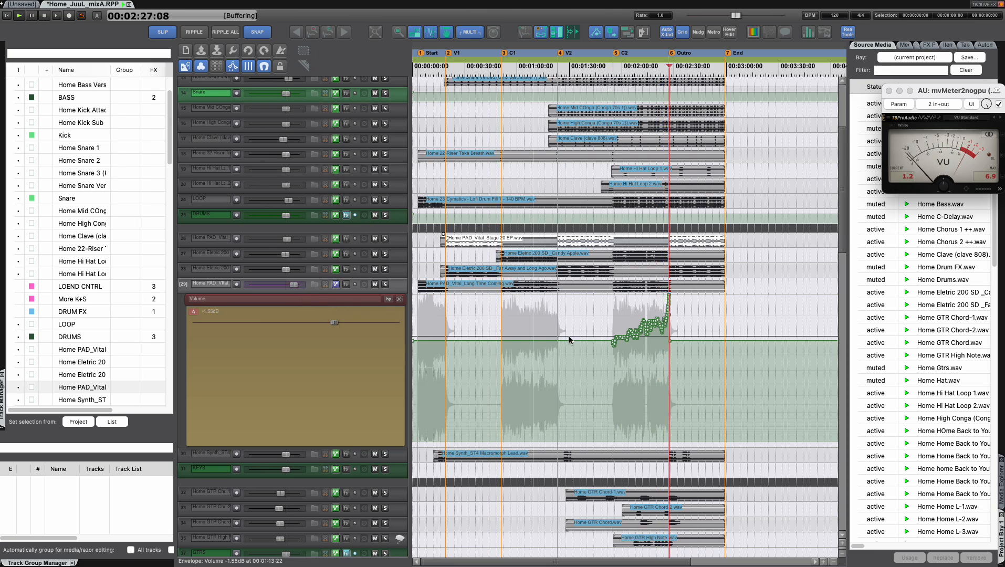
pyautogui.click(610, 319)
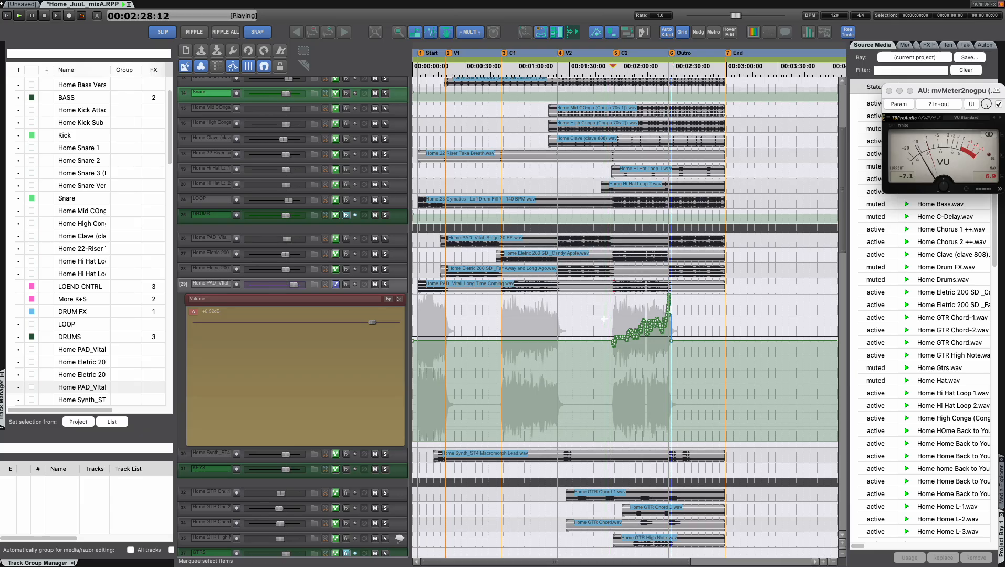
pyautogui.press('space')
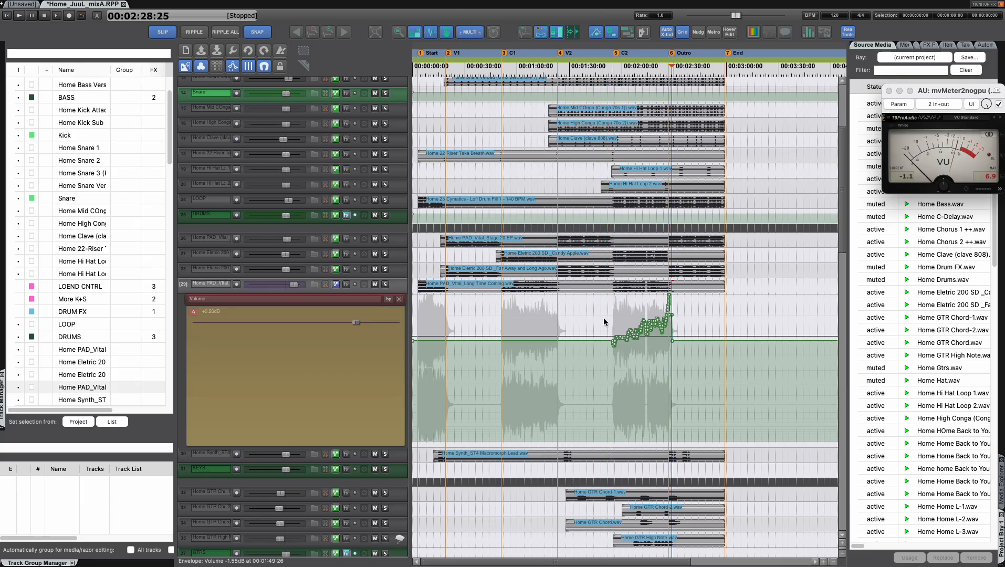
pyautogui.press('space')
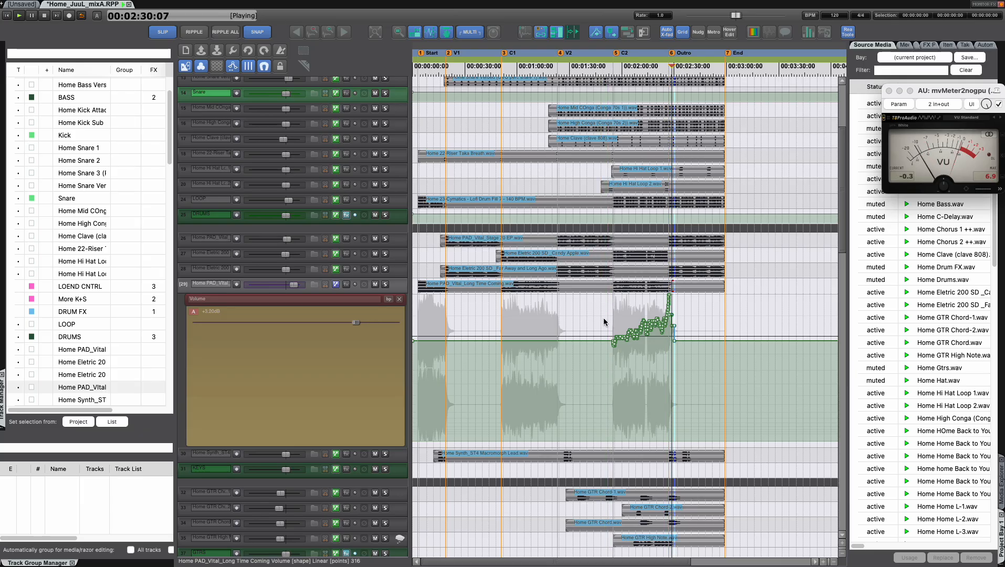
pyautogui.press('space')
# Step: Try a Latch automation pass on Home PAD_Vital_Long Time Coming from 1:52, and undo what it recorded
pyautogui.click(337, 285)
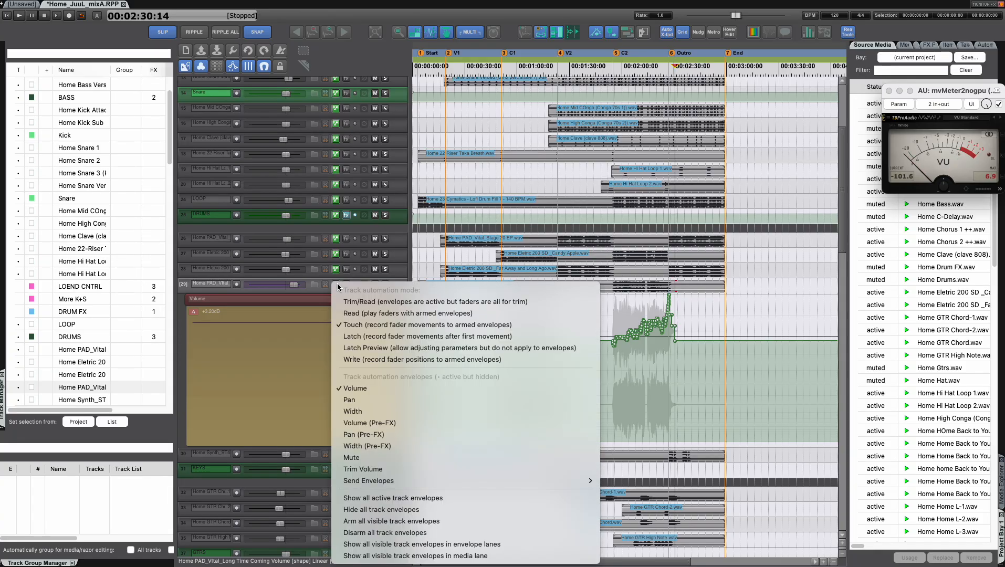
pyautogui.click(357, 337)
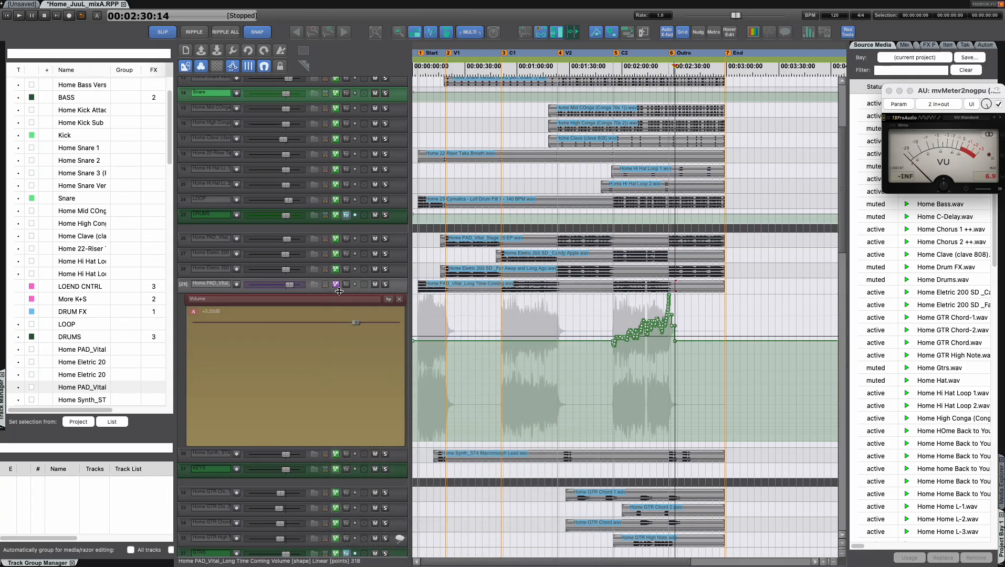
pyautogui.click(608, 317)
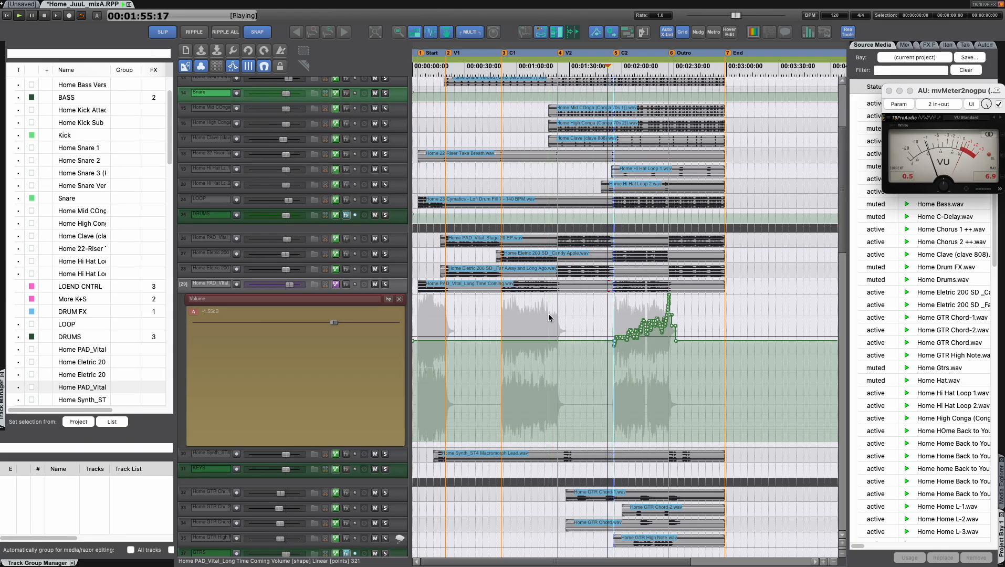
pyautogui.press('`')
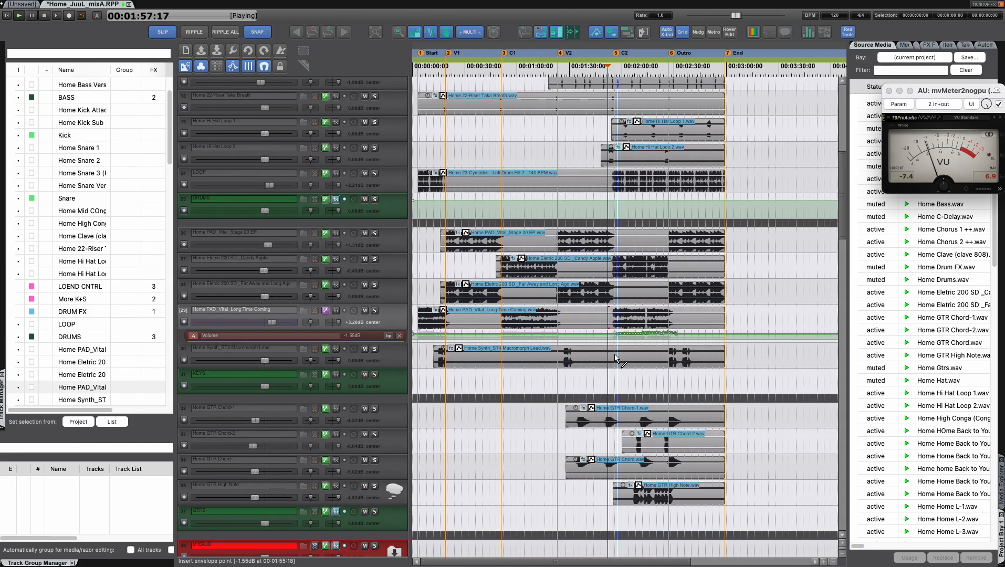
pyautogui.press('`')
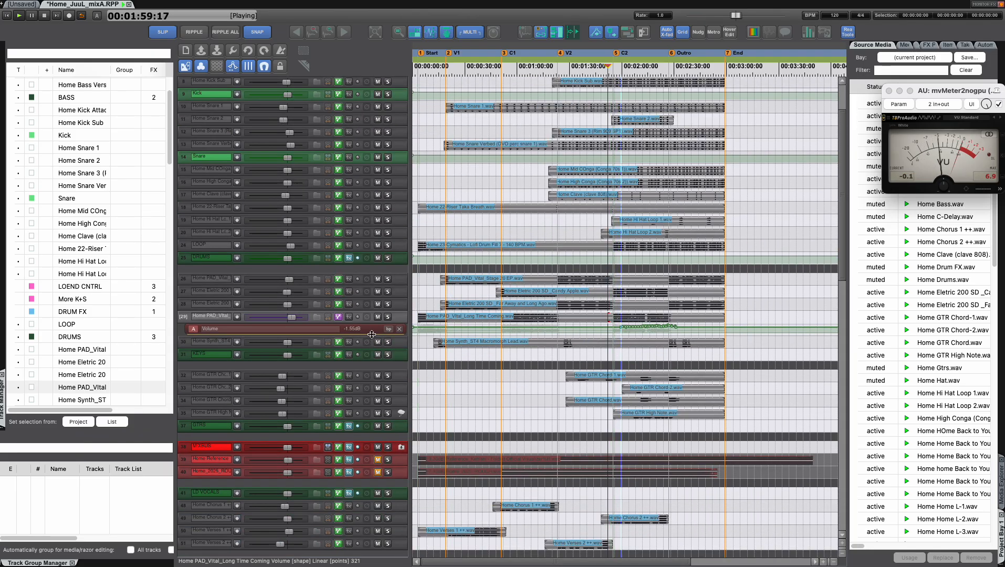
pyautogui.moveTo(372, 334); pyautogui.dragTo(441, 418)
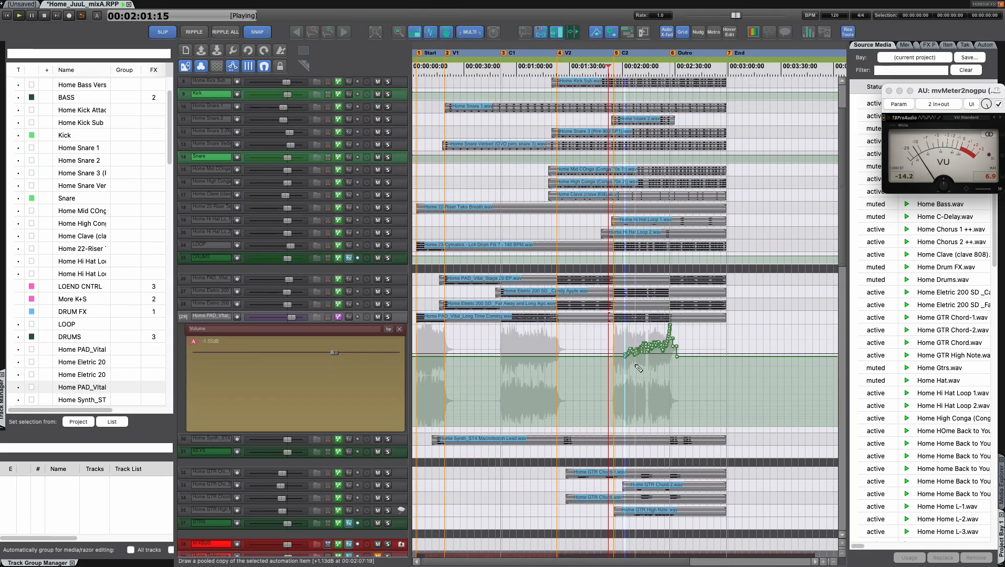
pyautogui.scroll(8, 639, 368)
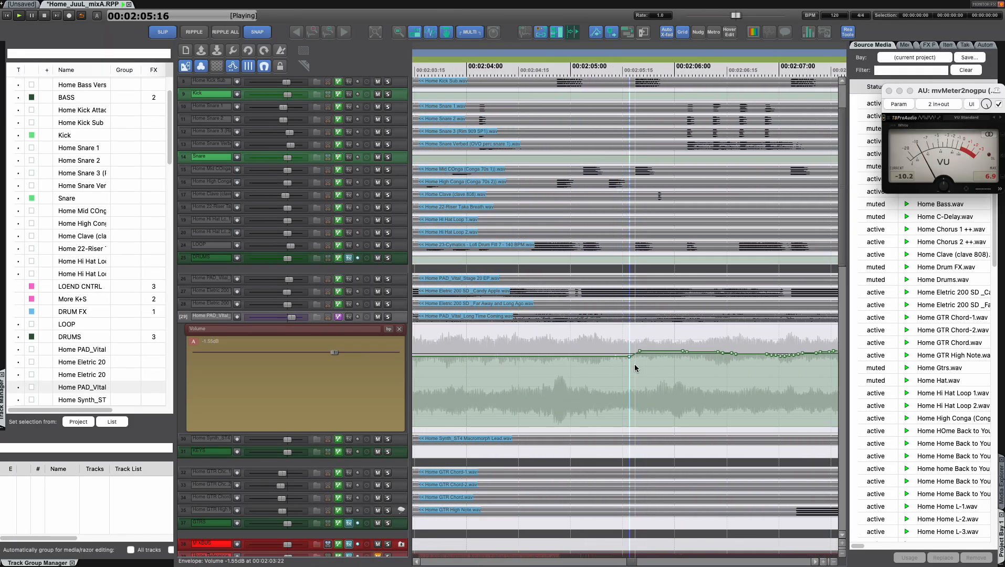
pyautogui.scroll(-6, 634, 363)
pyautogui.press('space')
pyautogui.scroll(-1, 635, 368)
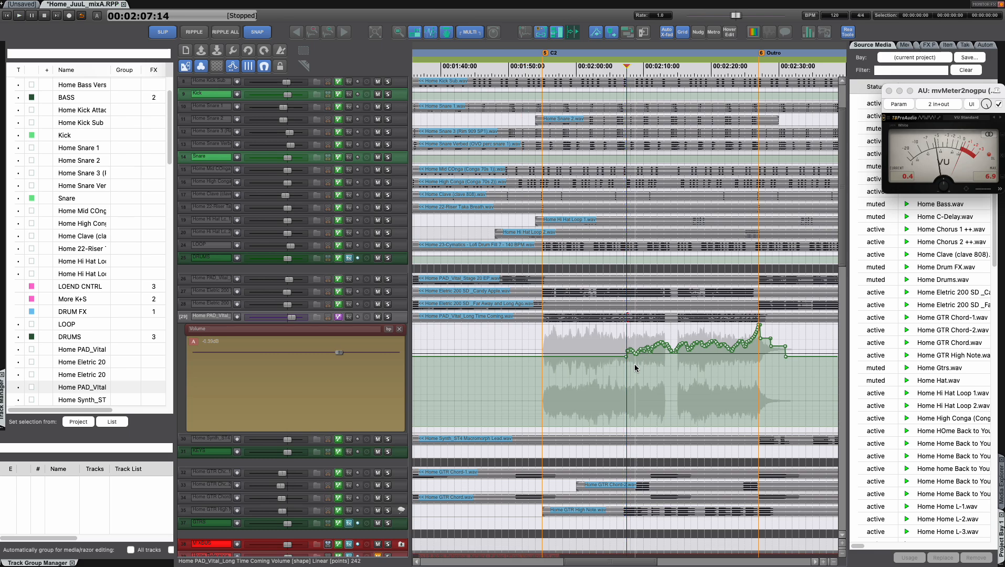
pyautogui.press('super+z')
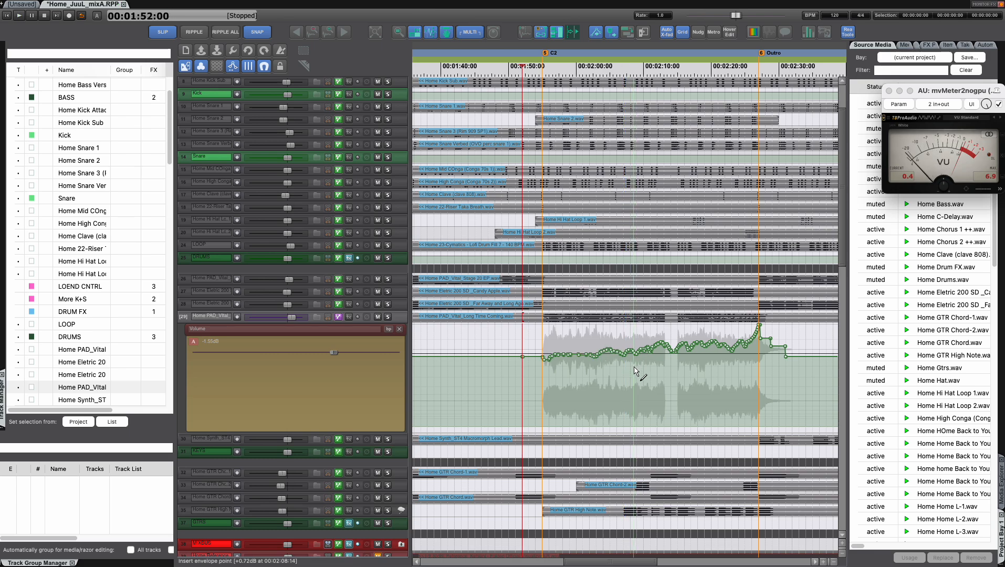
# Step: Run two short Write automation passes on Home PAD_Vital_Long Time Coming, starting at 1:52 and 1:53
pyautogui.click(339, 321)
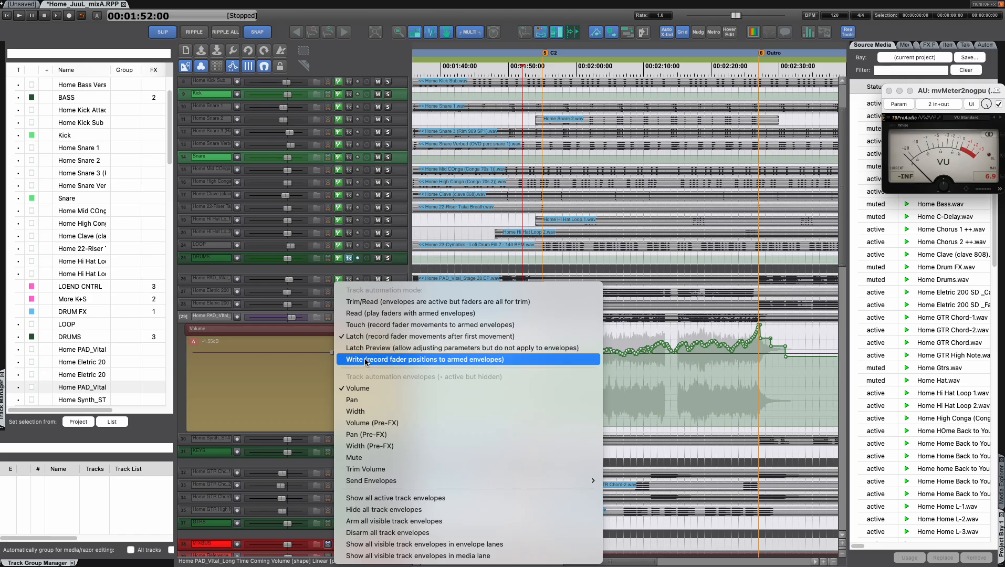
pyautogui.press('Escape')
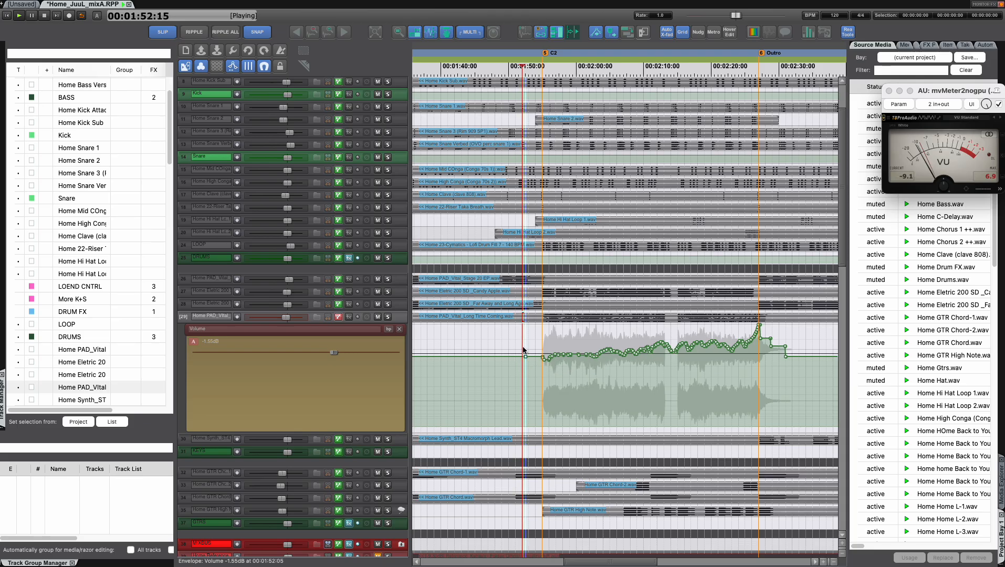
pyautogui.press('space')
pyautogui.click(339, 318)
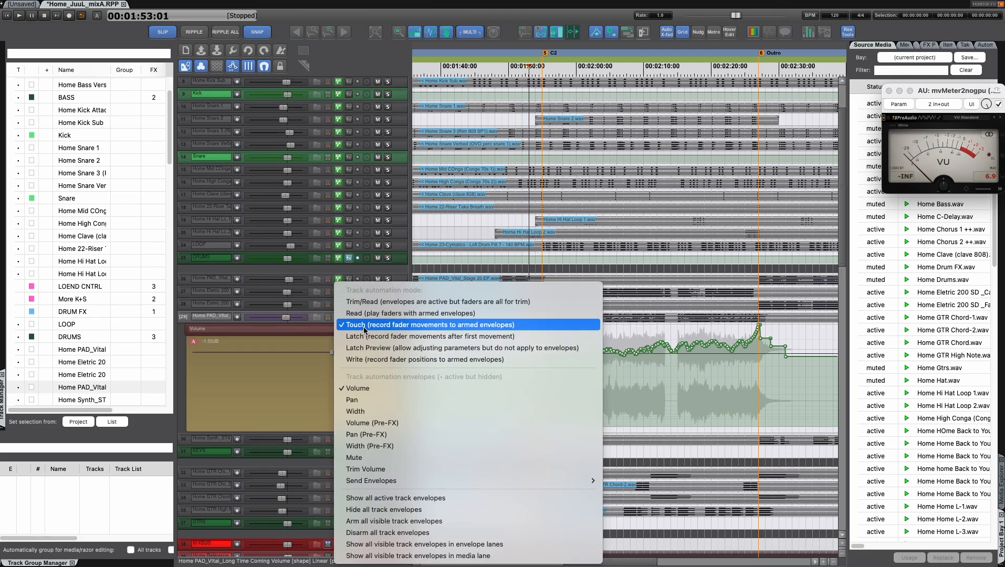
pyautogui.click(359, 360)
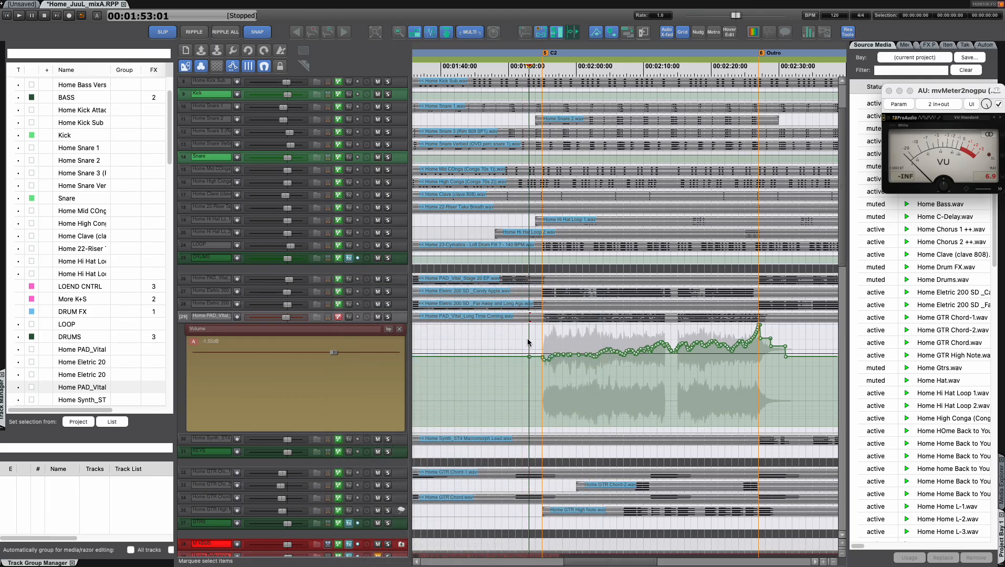
pyautogui.press('space')
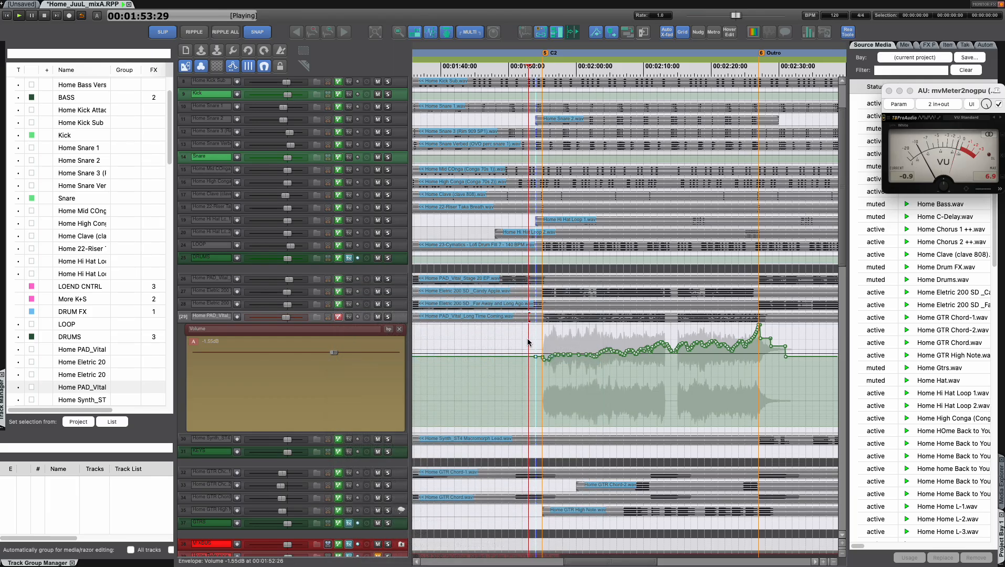
pyautogui.press('space')
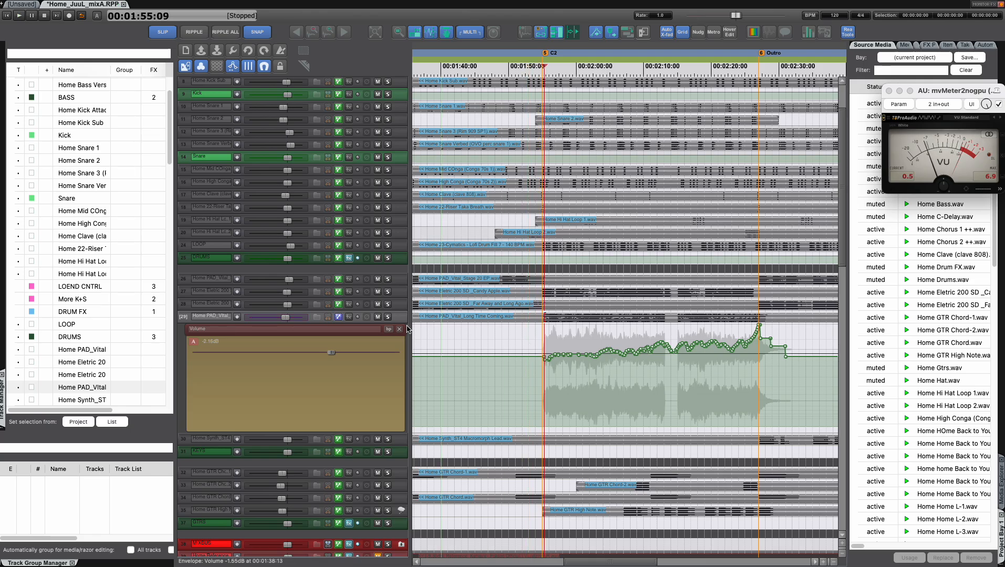
# Step: Set Home PAD_Vital_Long Time Coming to Read automation and play C2 into the Outro, resetting the VU meter's peak reading
pyautogui.click(338, 317)
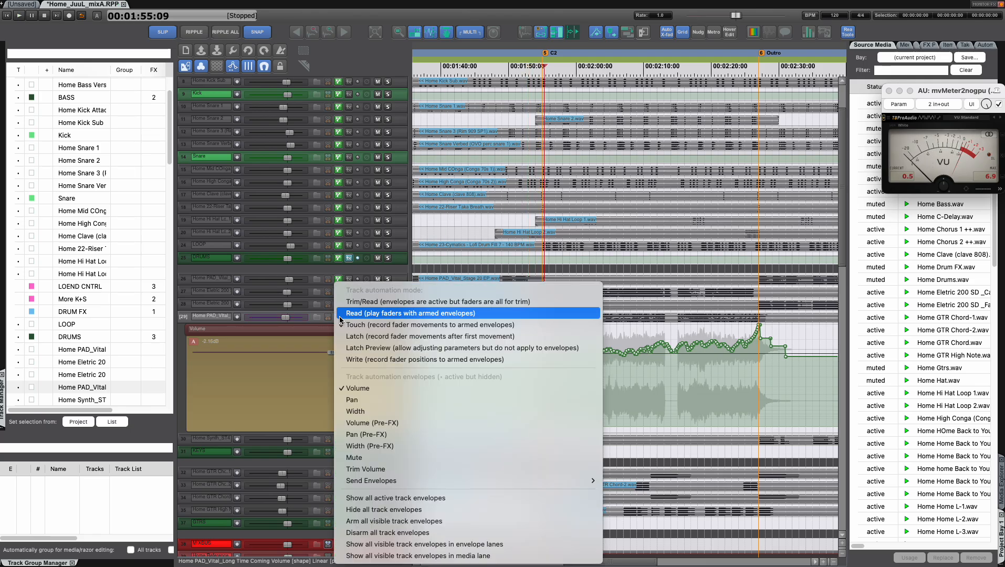
pyautogui.click(366, 314)
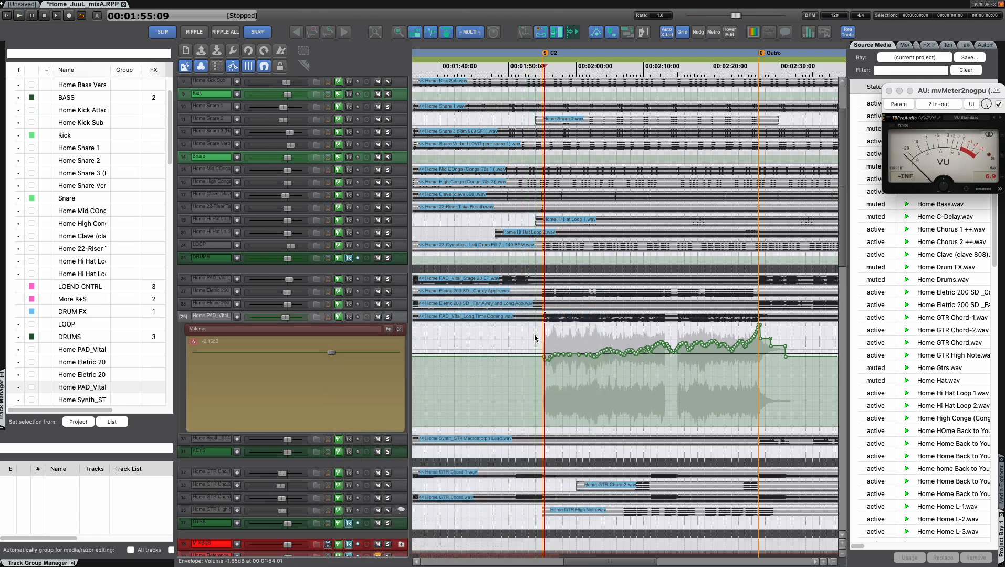
pyautogui.press('space')
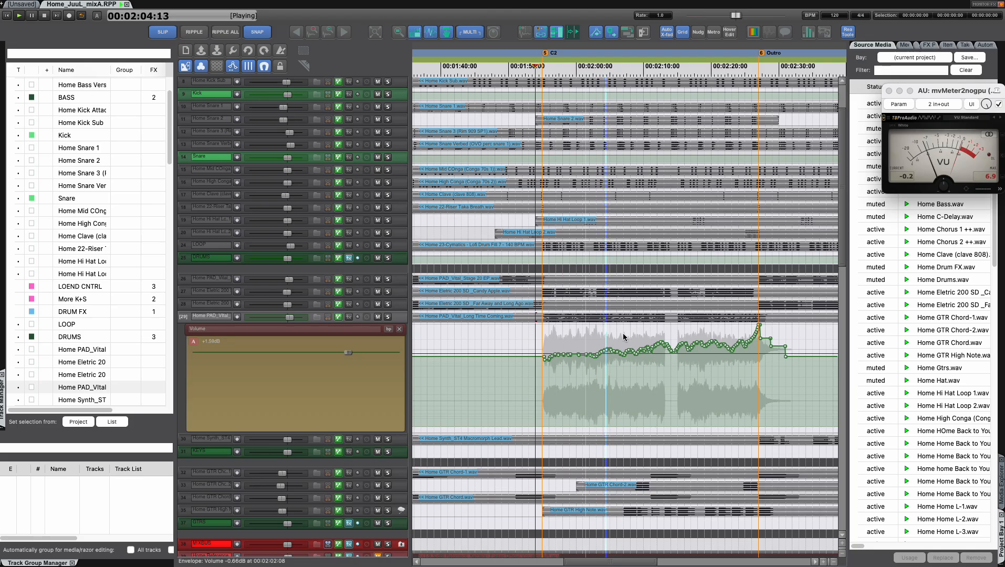
pyautogui.click(985, 180)
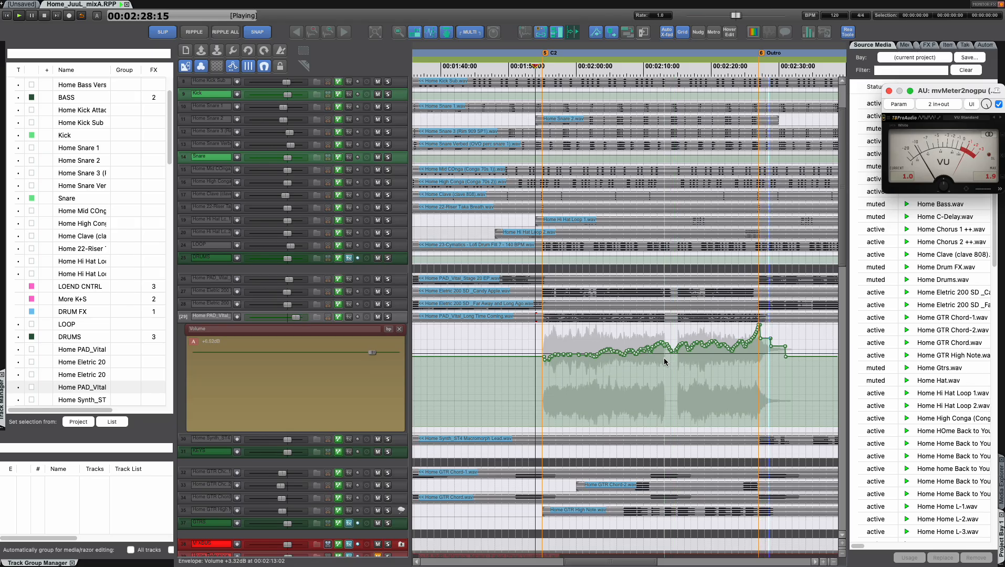
pyautogui.press('space')
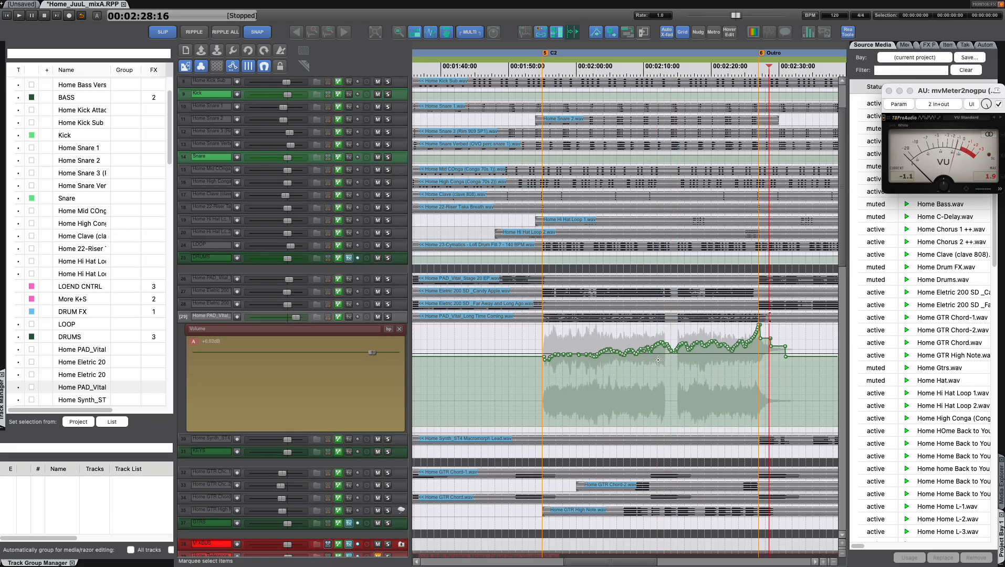
# Step: Select the pad's volume envelope points from about 2:12 into the Outro and lower them together slightly
pyautogui.click(657, 359)
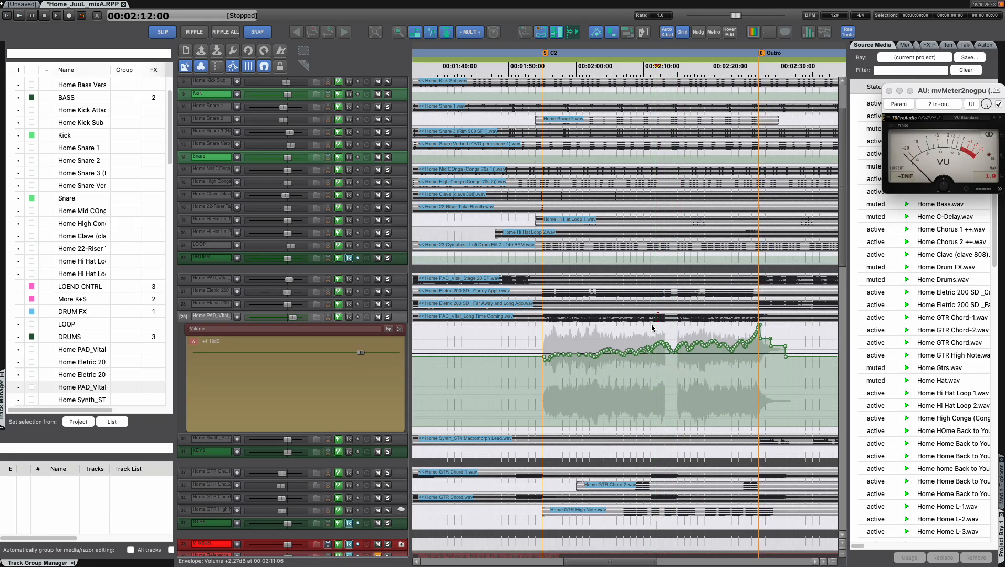
pyautogui.moveTo(653, 329); pyautogui.dragTo(794, 375)
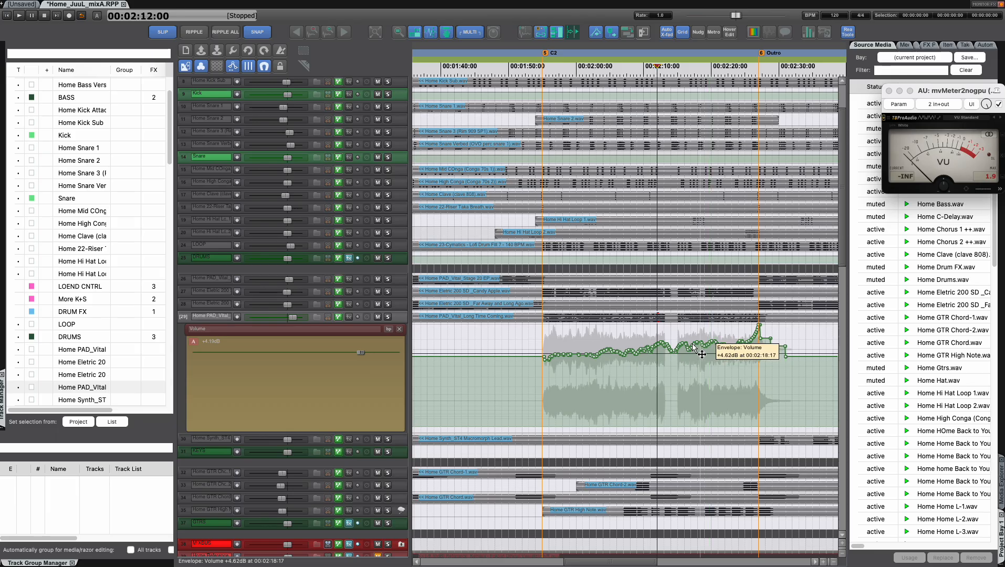
pyautogui.click(653, 330)
pyautogui.moveTo(746, 340)
pyautogui.mouseDown()
pyautogui.moveTo(764, 366)
pyautogui.moveTo(740, 360)
pyautogui.mouseUp()
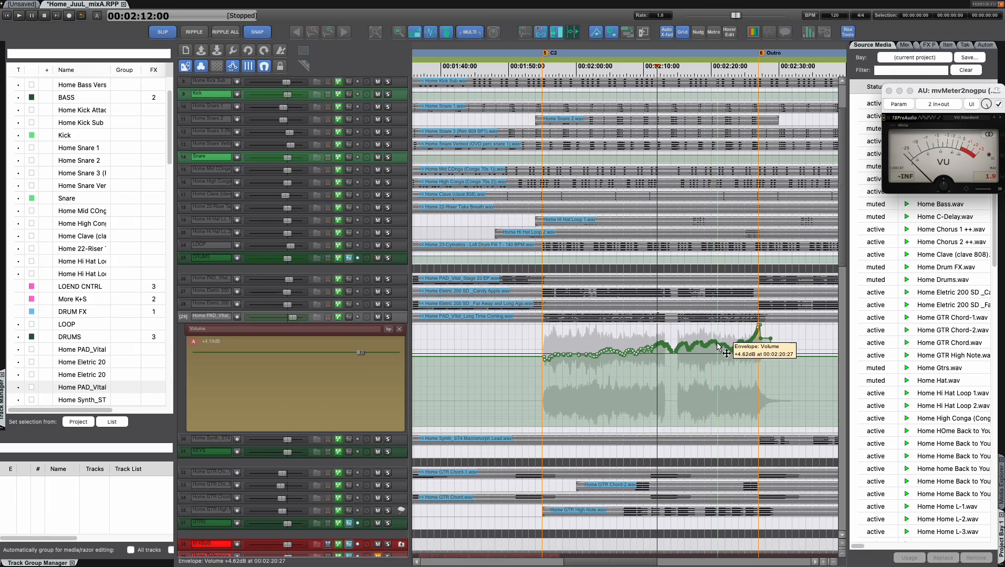
pyautogui.moveTo(710, 342); pyautogui.dragTo(722, 355)
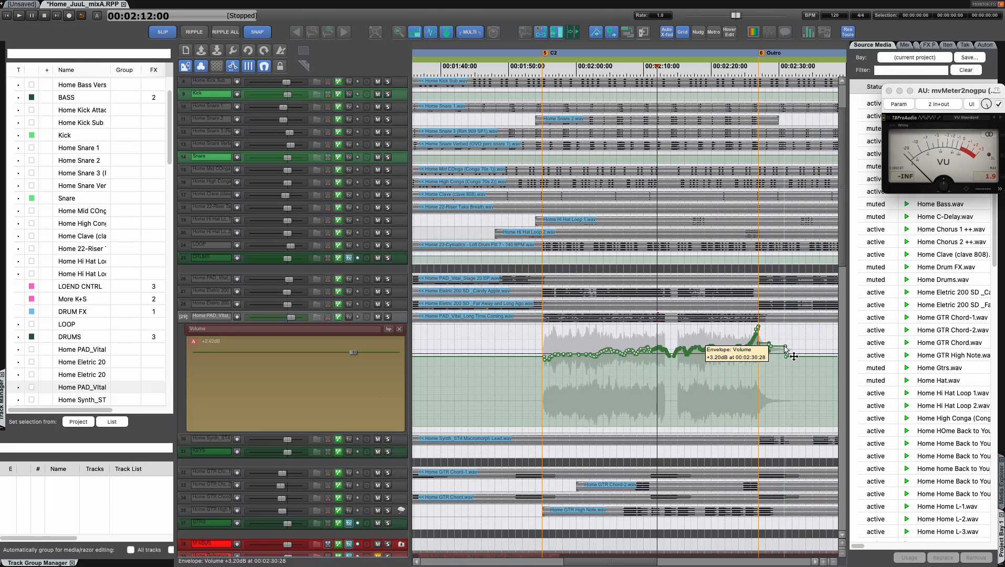
# Step: Flatten the stepped envelope tail in the Outro by moving its last raised point back to just before 2:29
pyautogui.press('Delete')
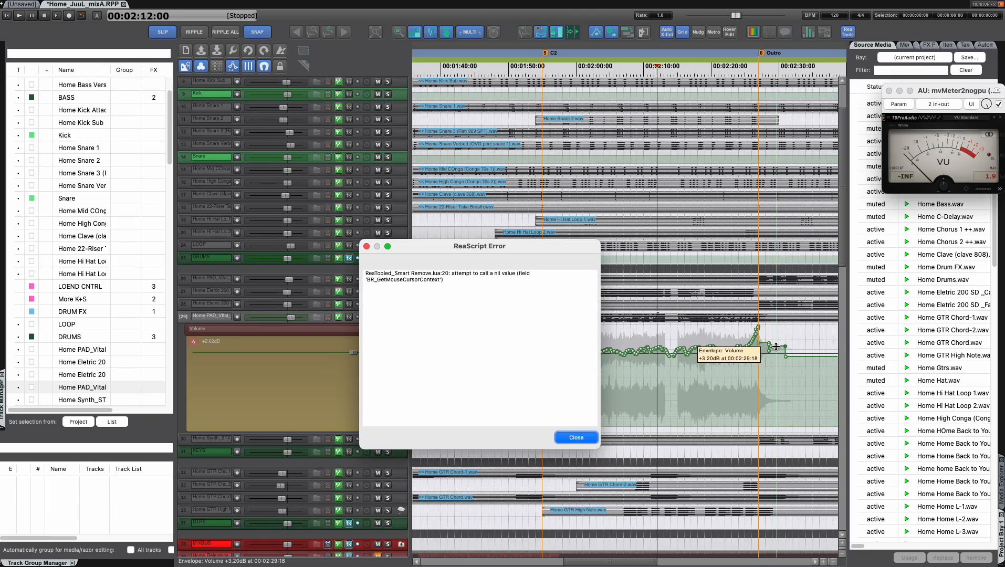
pyautogui.press('Return')
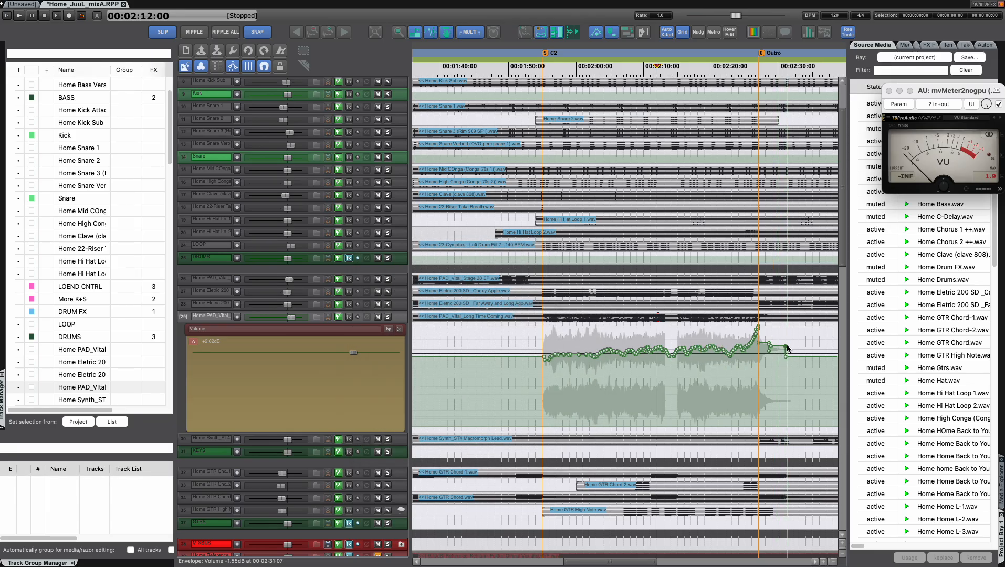
pyautogui.click(786, 348)
pyautogui.moveTo(786, 348); pyautogui.dragTo(768, 353)
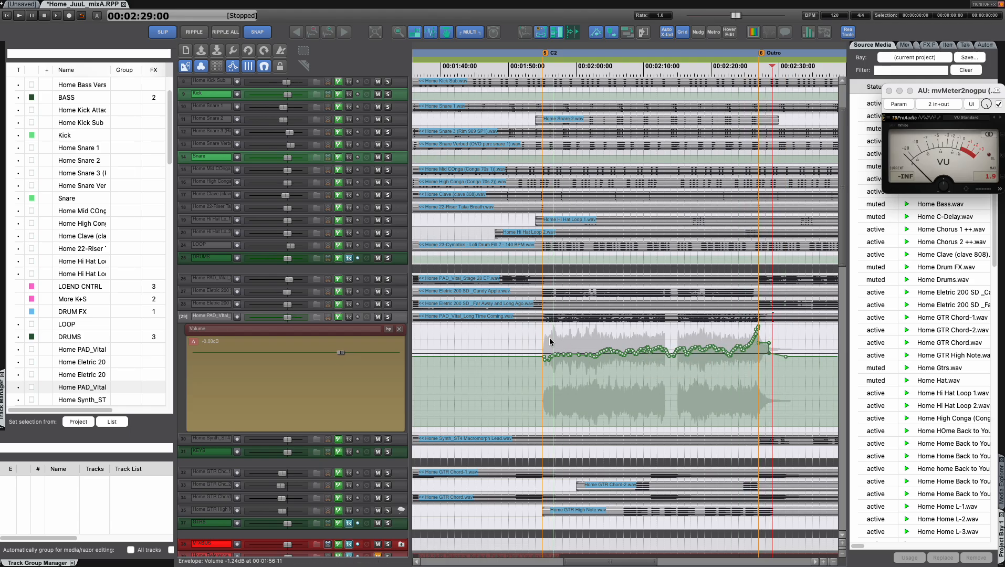
# Step: Enlarge the Home Eletric 200 SD _Candy Apple track and show its volume envelope
pyautogui.click(313, 298)
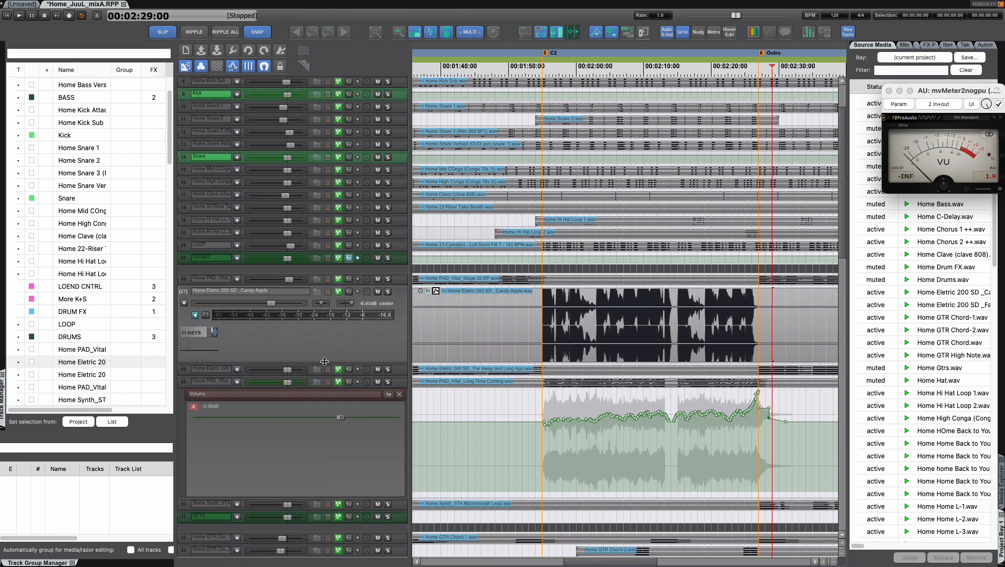
pyautogui.click(537, 321)
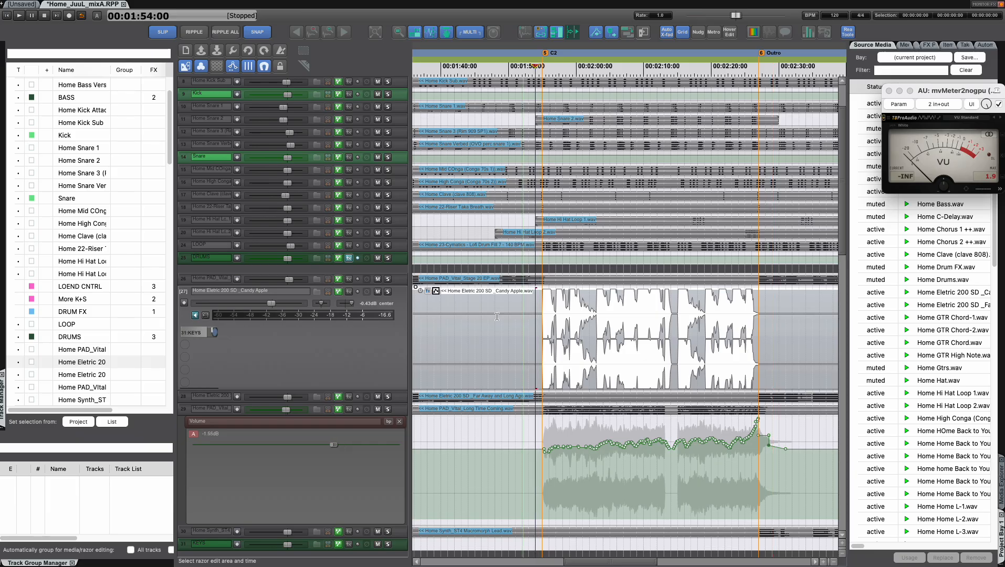
pyautogui.click(338, 292)
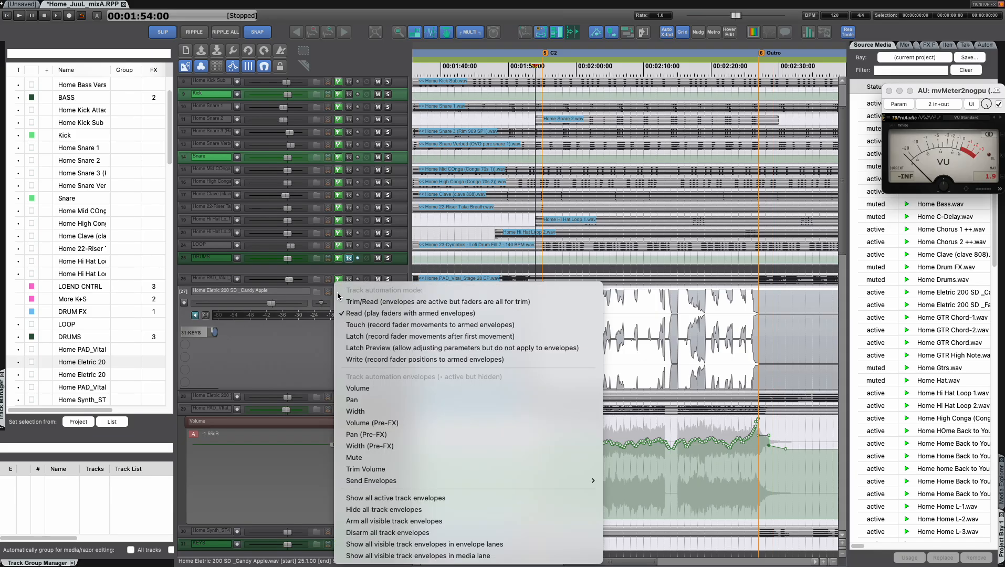
pyautogui.click(389, 391)
# Step: Play Home Eletric 200 SD _Candy Apple in the mix from about 0:45 into C1, and stop playback
pyautogui.press('super+Left')
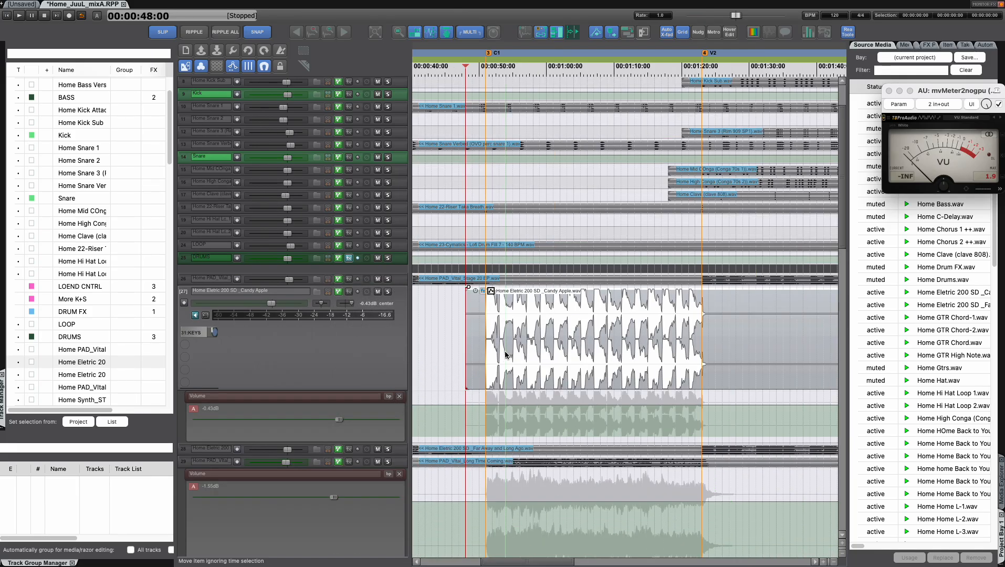
pyautogui.click(446, 350)
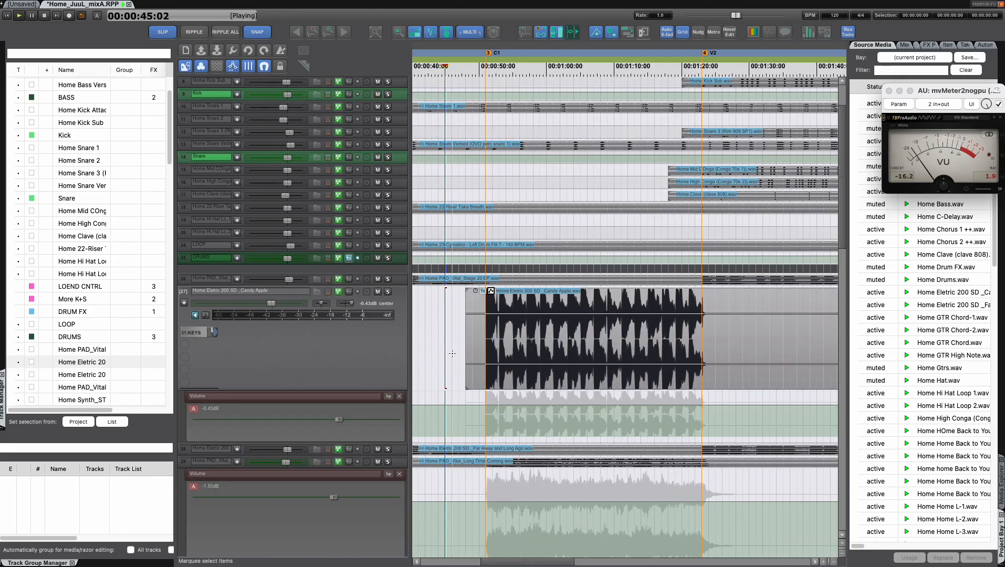
pyautogui.scroll(-3, 455, 356)
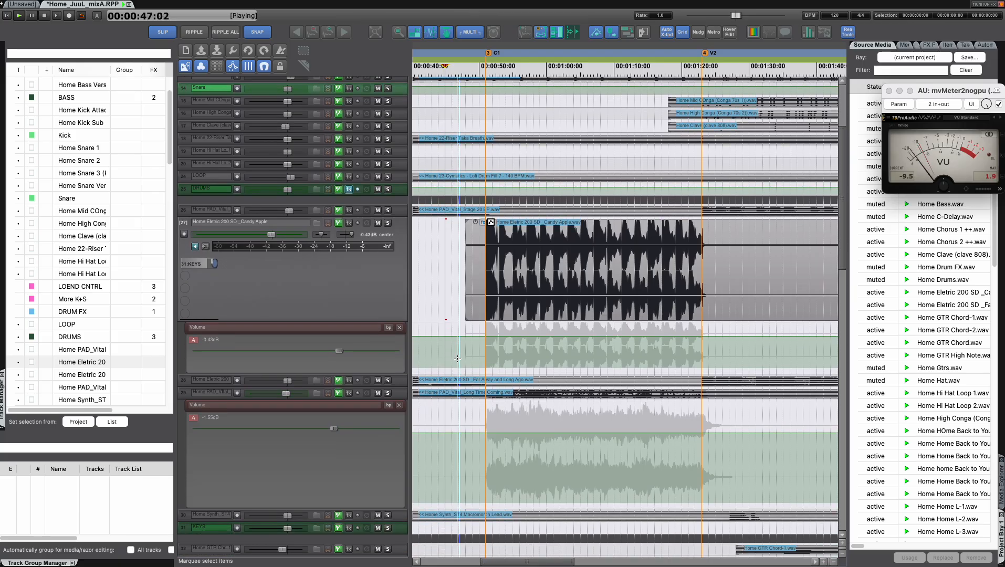
pyautogui.scroll(-1, 457, 359)
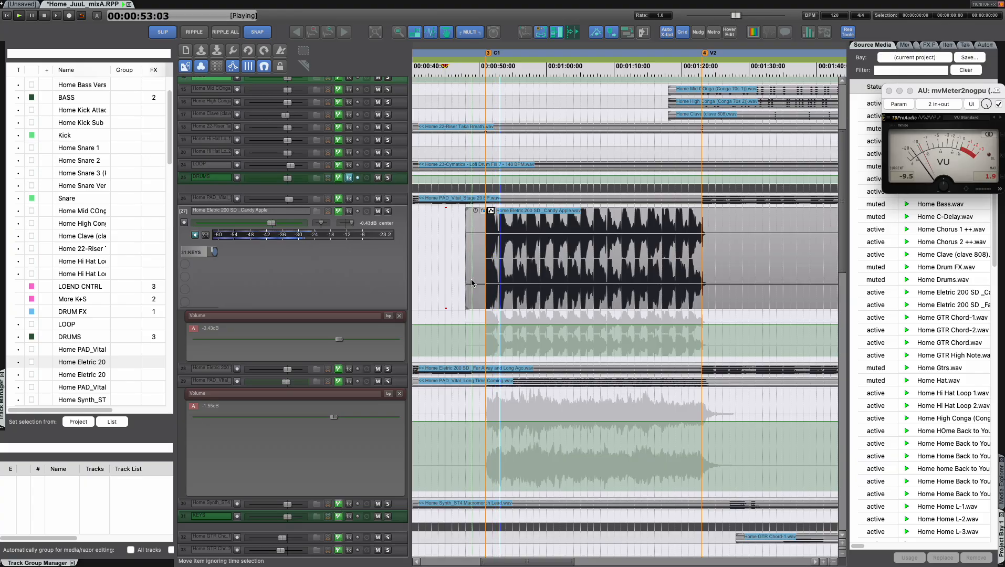
pyautogui.scroll(-5, 472, 279)
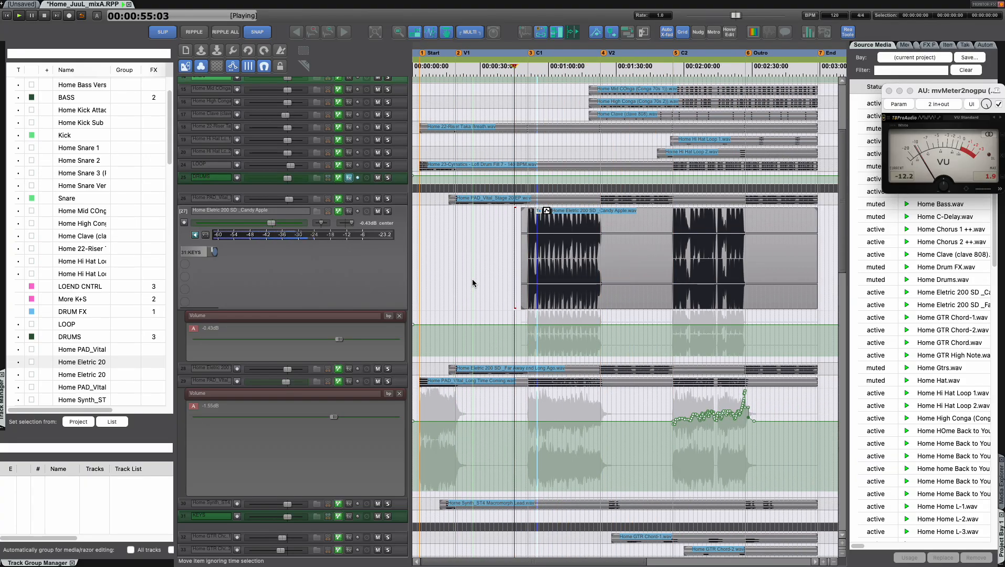
pyautogui.press('space')
# Step: Play C2 to check Home Eletric 200 SD _Candy Apple's level at -0.43 dB, stop playback and save the project
pyautogui.click(662, 260)
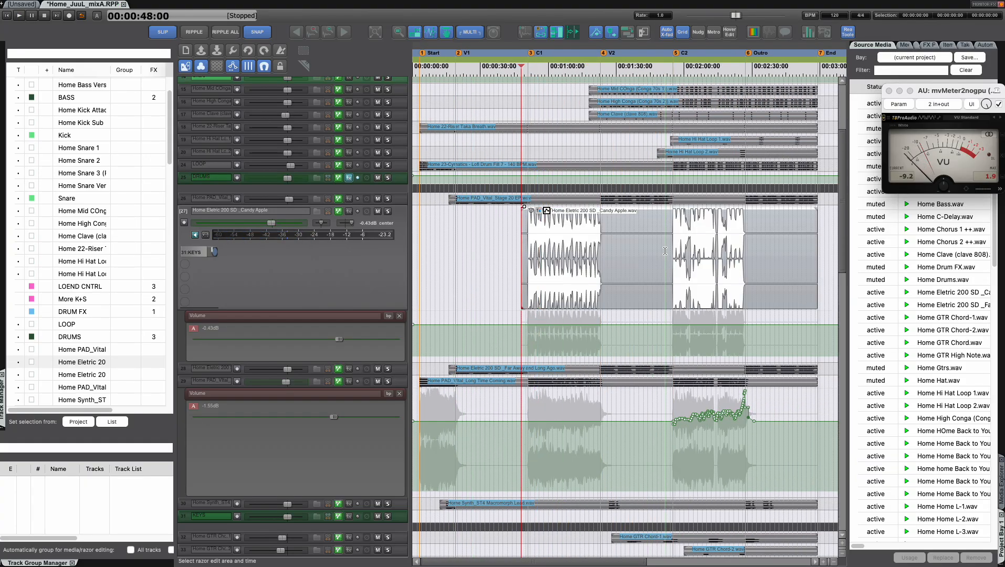
pyautogui.click(664, 251)
pyautogui.press('space')
pyautogui.scroll(3, 664, 253)
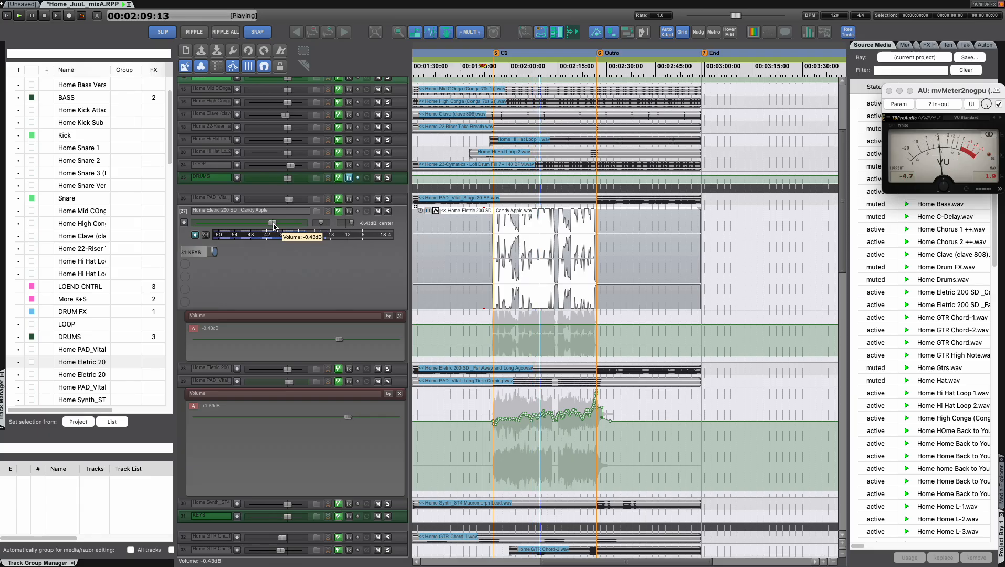
pyautogui.moveTo(273, 227)
pyautogui.mouseDown()
pyautogui.moveTo(284, 229)
pyautogui.moveTo(274, 229)
pyautogui.mouseUp()
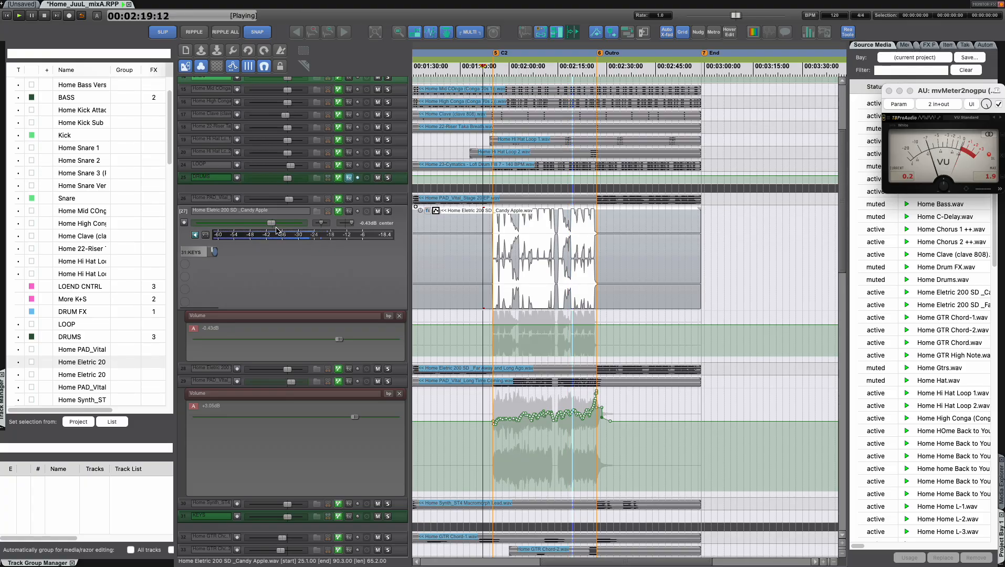
pyautogui.press('space')
pyautogui.press('super+s')
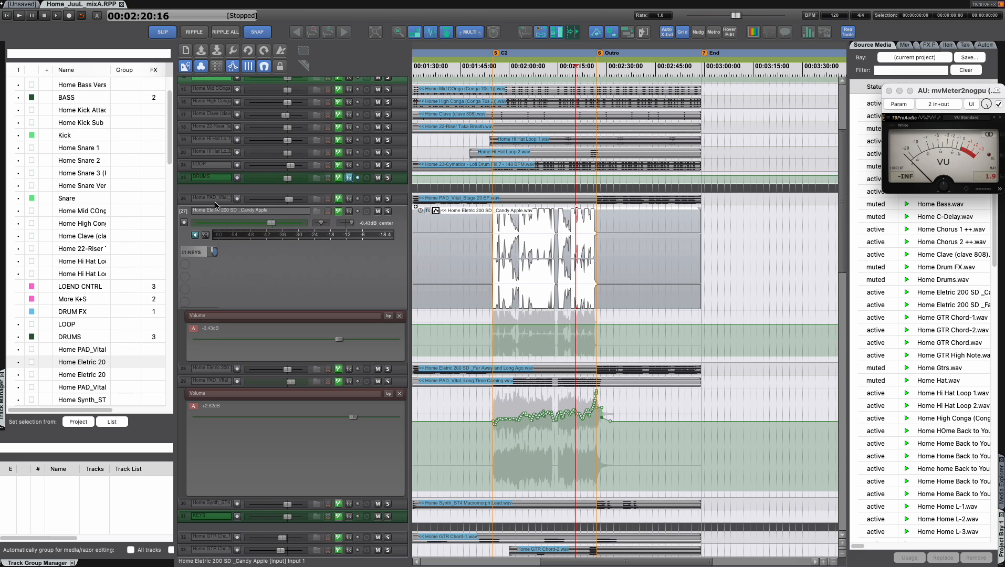
# Step: Collapse the Candy Apple track to minimum height and shorten the volume envelope lane of Home PAD_Vital_Long Time Coming
pyautogui.keyDown('shift'); pyautogui.click(211, 383); pyautogui.keyUp('shift')
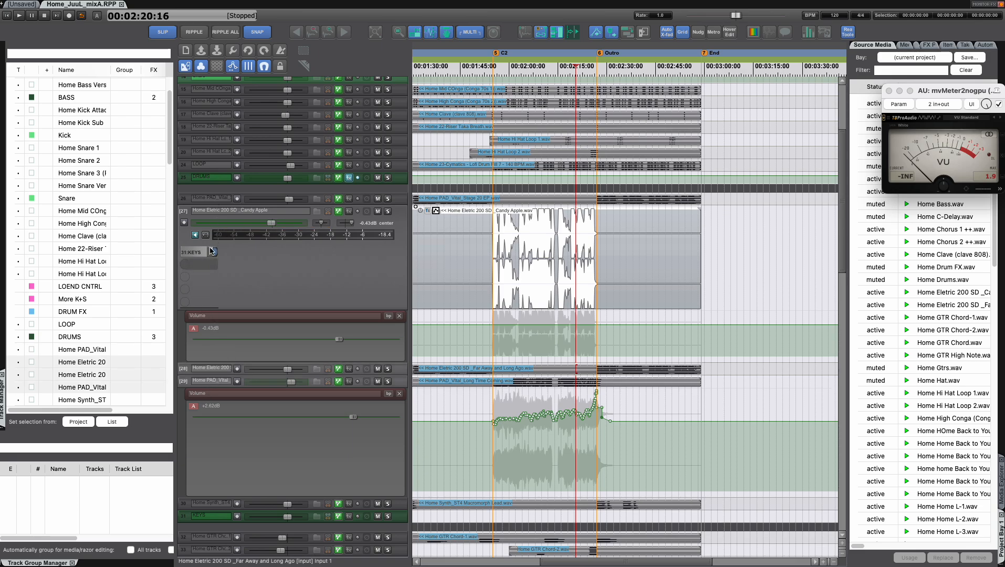
pyautogui.click(211, 203)
pyautogui.press('super+a')
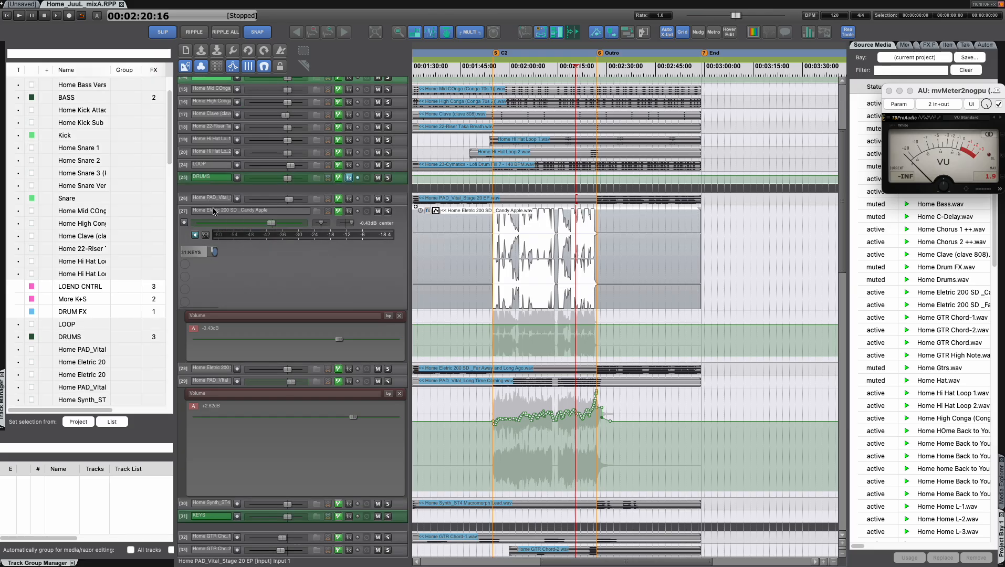
pyautogui.keyDown('super'); pyautogui.click(215, 203); pyautogui.keyUp('super')
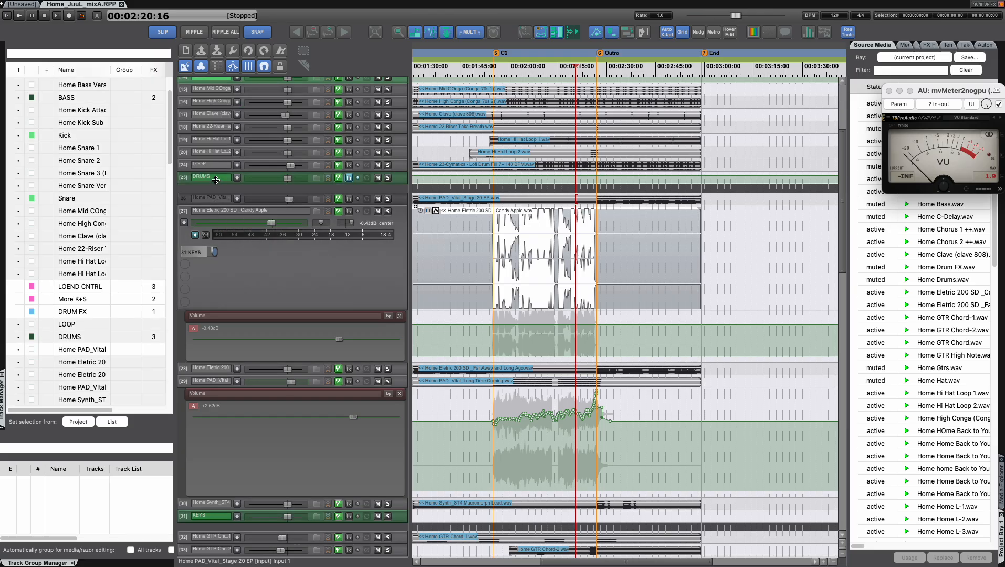
pyautogui.moveTo(215, 180); pyautogui.dragTo(216, 149)
pyautogui.click(214, 253)
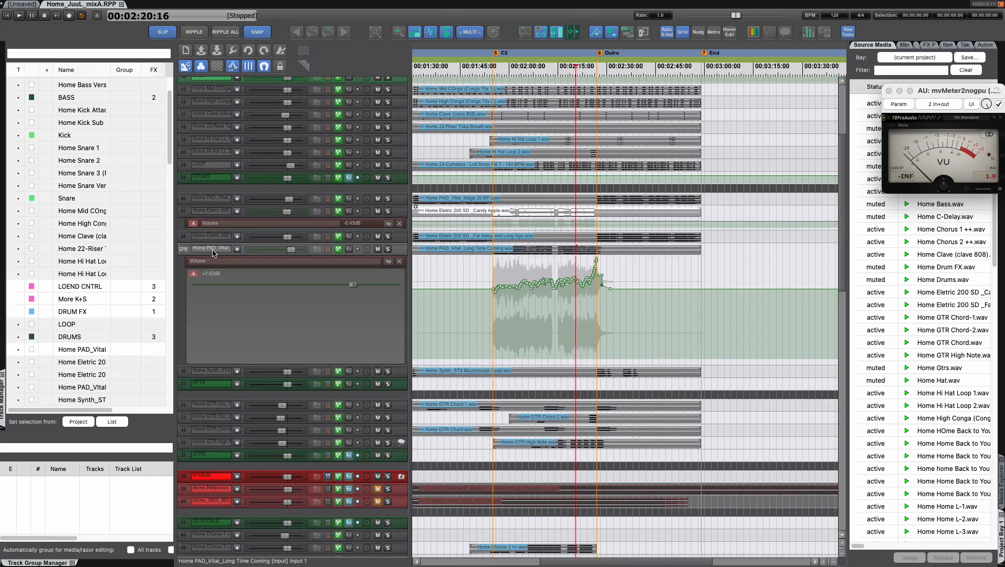
pyautogui.keyDown('super'); pyautogui.click(215, 254); pyautogui.keyUp('super')
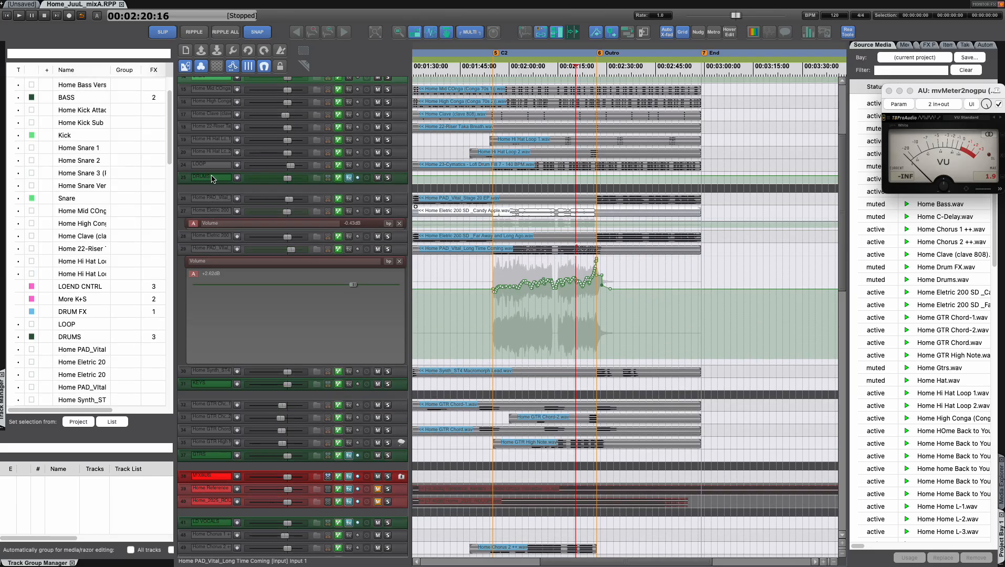
pyautogui.click(215, 253)
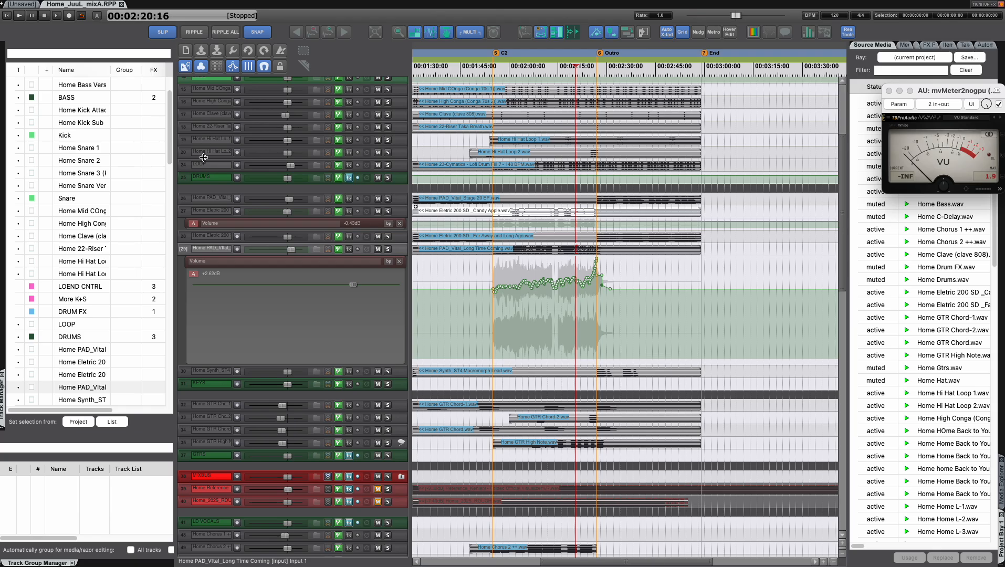
pyautogui.moveTo(269, 365); pyautogui.dragTo(271, 295)
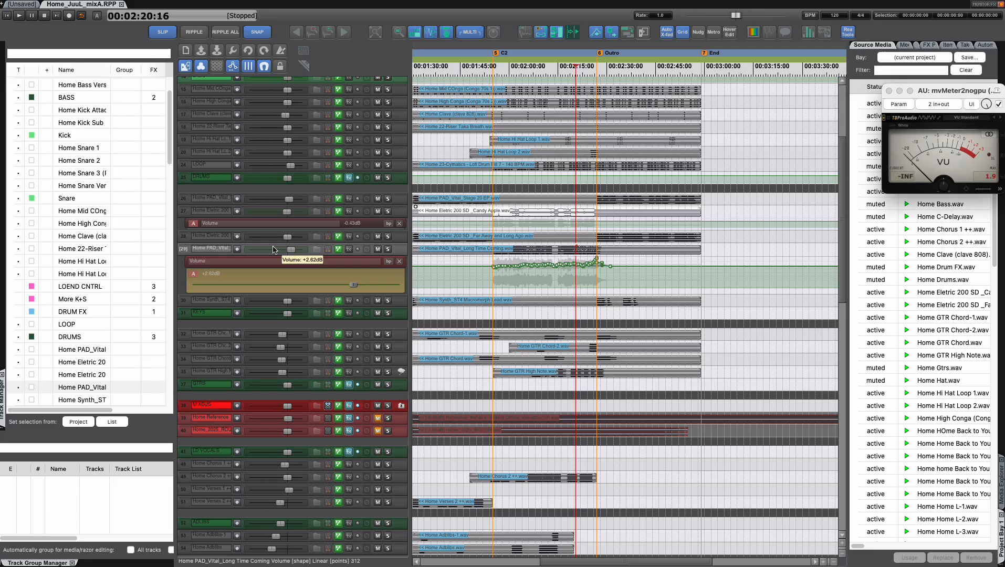
# Step: Place the edit cursor at 1:42 and solo the KEYS bus
pyautogui.click(449, 264)
pyautogui.scroll(-2, 449, 265)
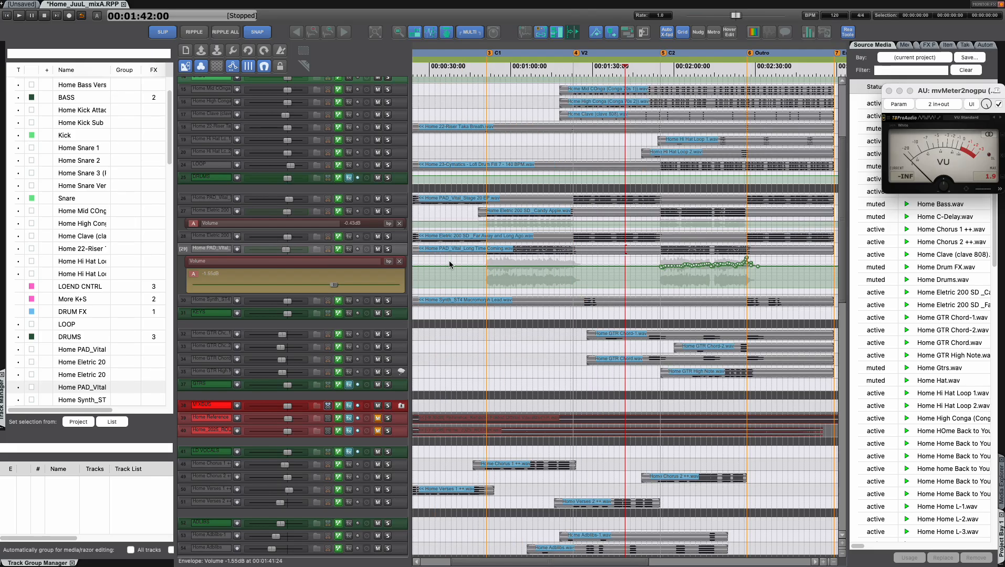
pyautogui.hscroll(3, 490, 279)
pyautogui.hscroll(2, 491, 279)
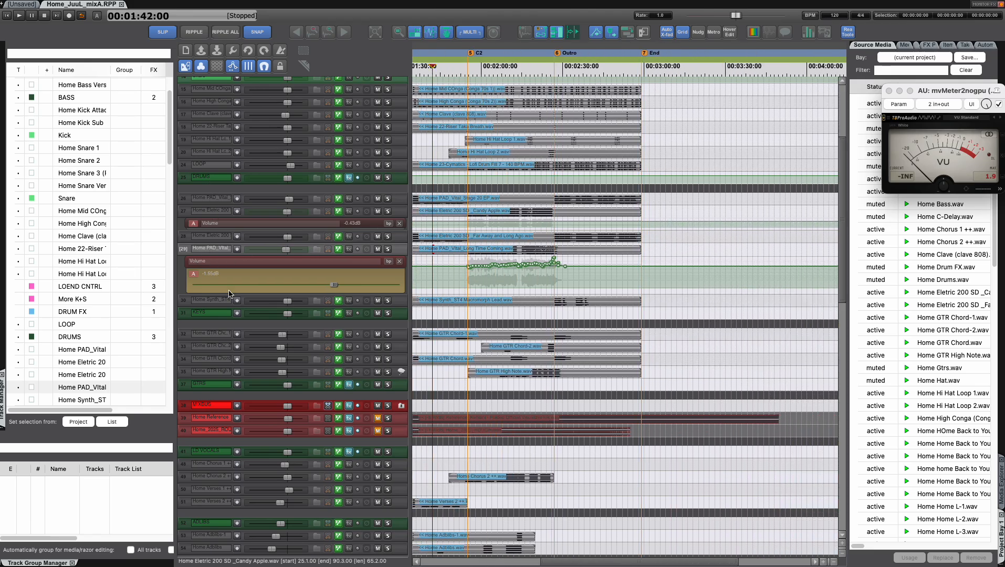
pyautogui.click(221, 311)
pyautogui.click(388, 314)
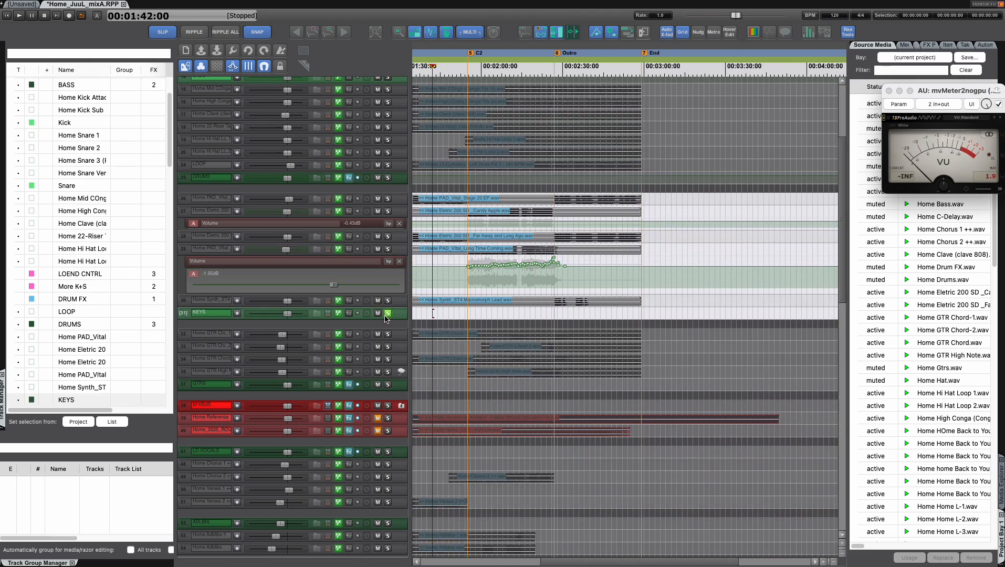
# Step: Move the edit cursor to 1:52, save the project and start playing the soloed keys
pyautogui.click(464, 212)
pyautogui.scroll(3, 462, 212)
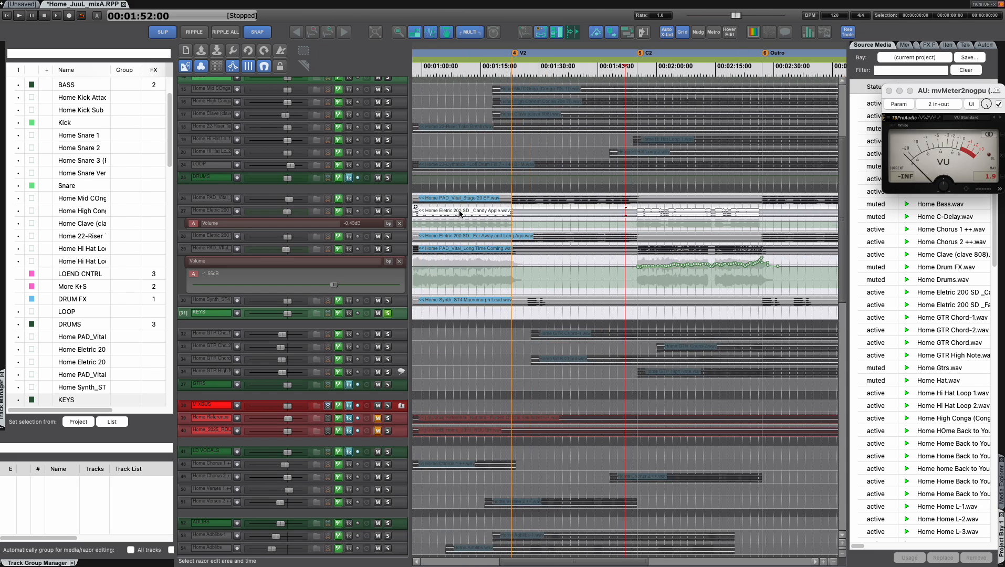
pyautogui.hotkey('ctrl', 's')
pyautogui.hscroll(8, 462, 218)
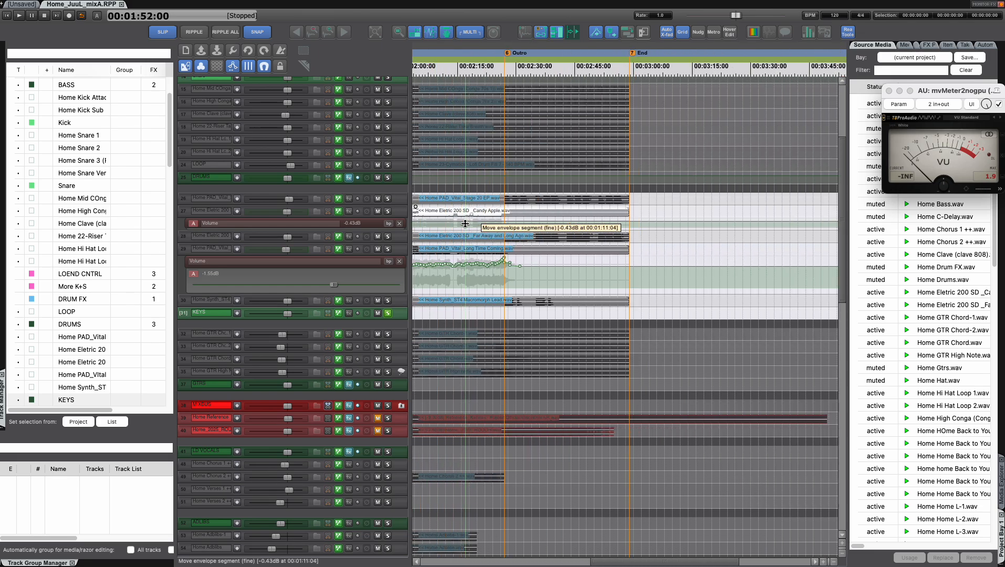
pyautogui.hscroll(-4, 464, 223)
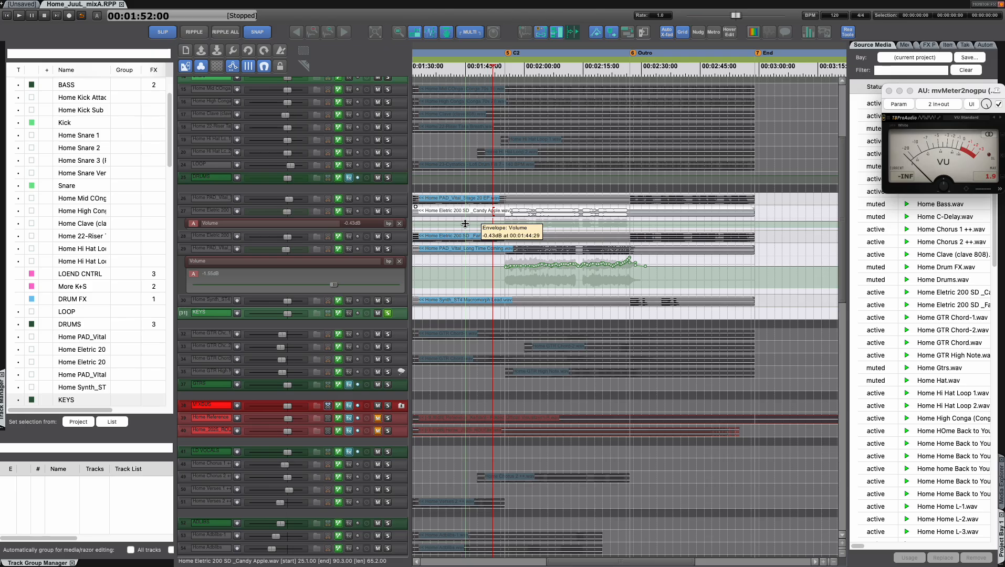
pyautogui.press('space')
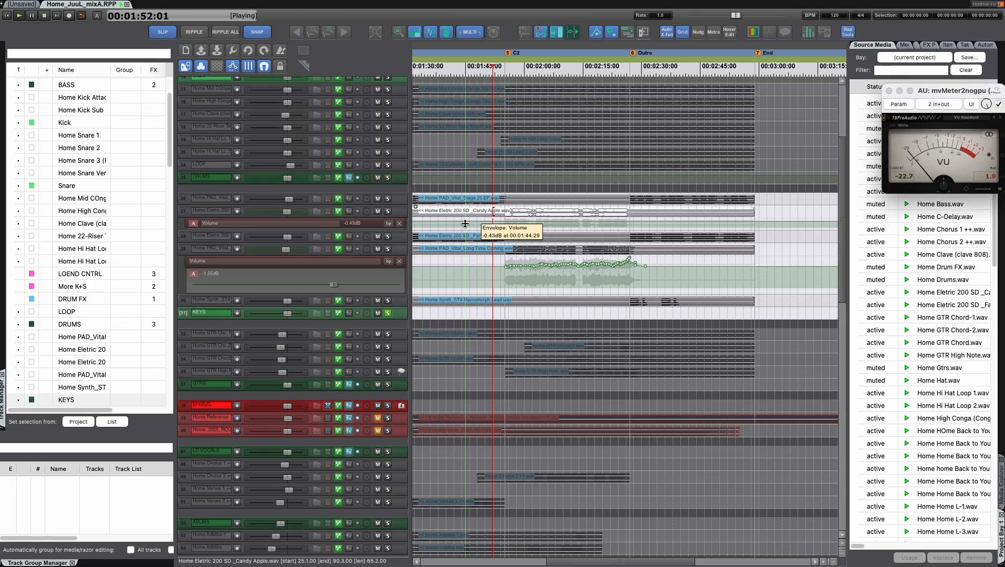
# Step: Insert a new track between Home Synth_ST4 Macromorph Lead and KEYS and name it KEYS FX
pyautogui.click(220, 299)
pyautogui.press('super+t')
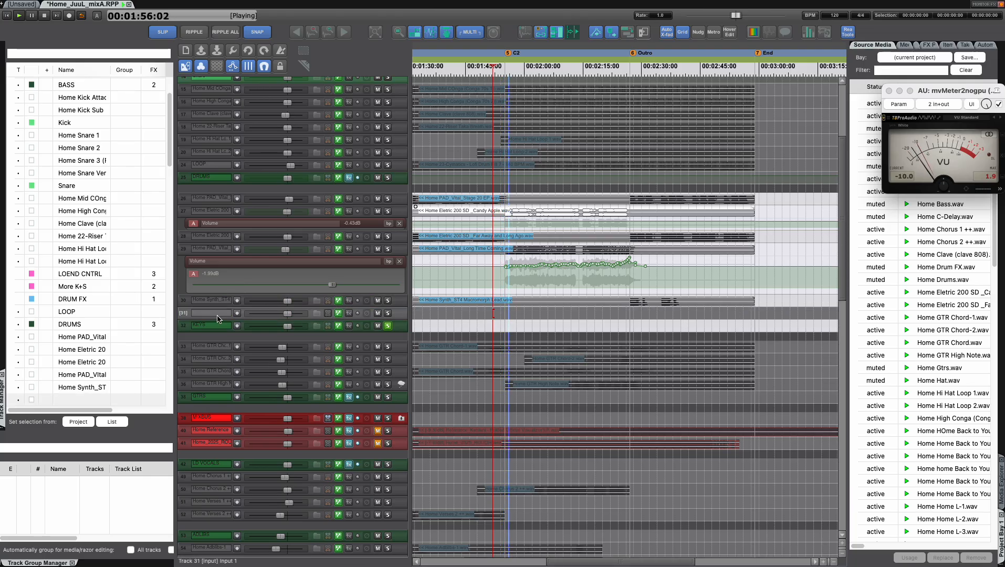
pyautogui.doubleClick(216, 315)
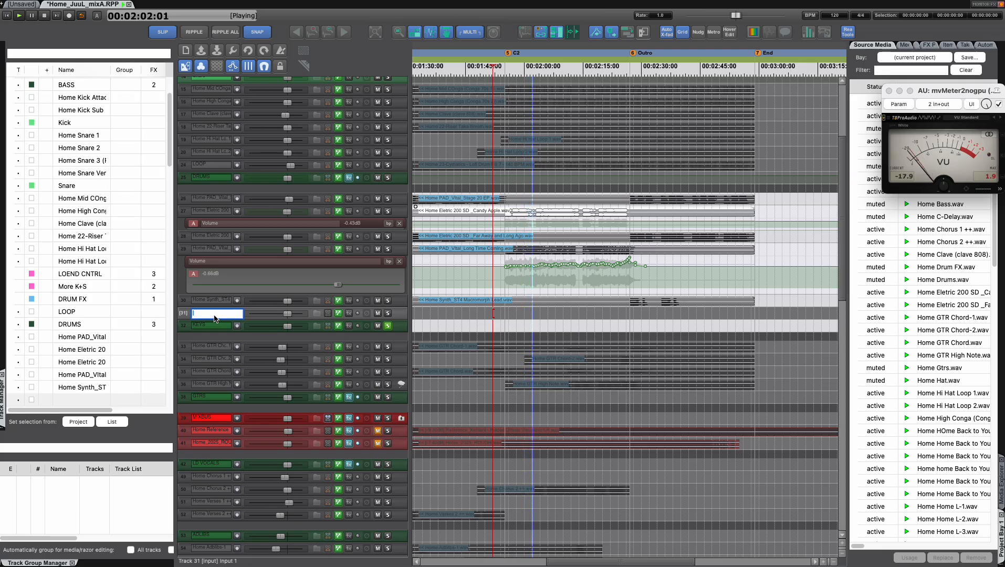
pyautogui.write('RX')
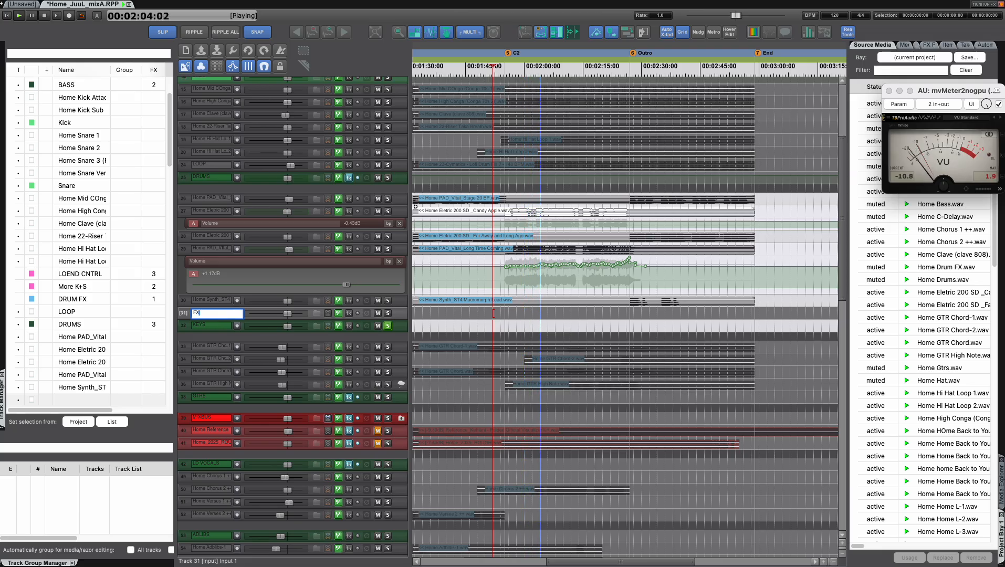
pyautogui.press('BackSpace')
pyautogui.press('BackSpace')
pyautogui.write('KEYS FX')
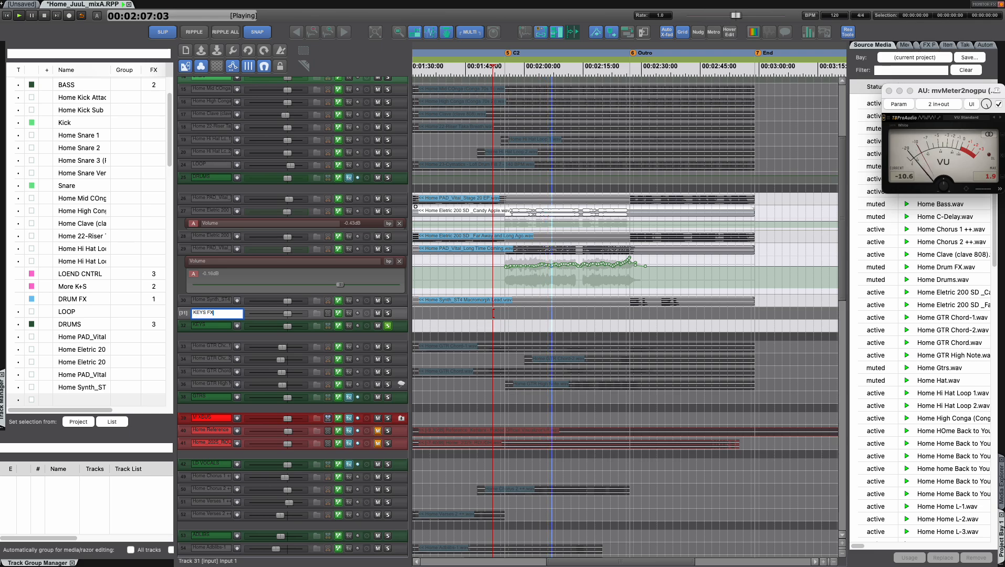
pyautogui.press('Return')
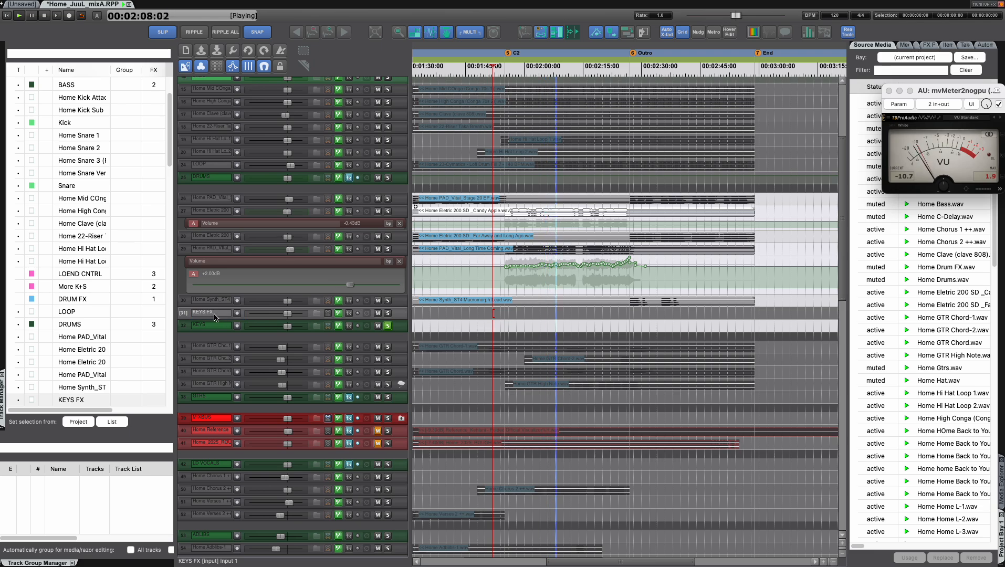
# Step: Give KEYS FX the same pink colour as the More K+S track
pyautogui.scroll(-3, 129, 310)
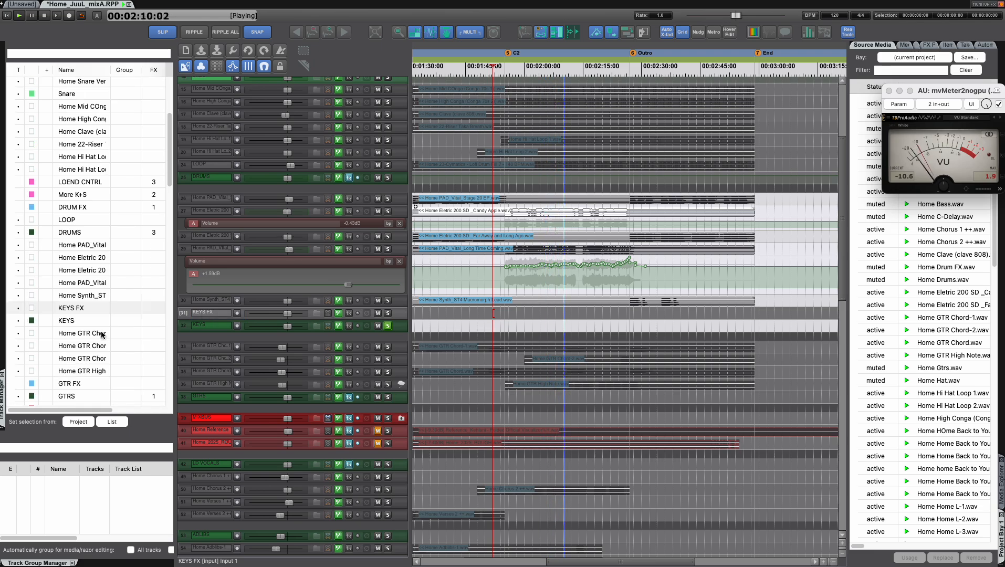
pyautogui.keyDown('super'); pyautogui.click(74, 196); pyautogui.keyUp('super')
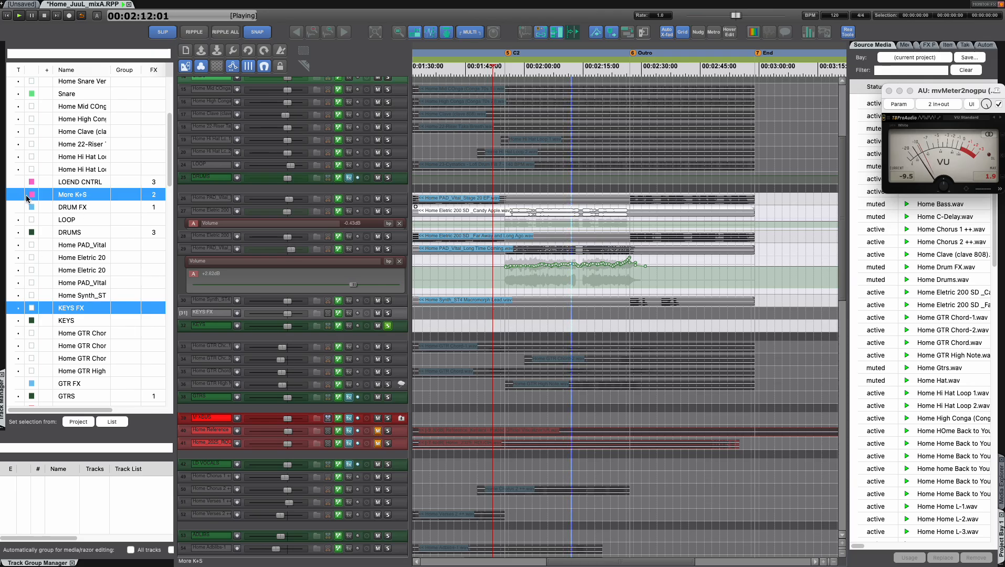
pyautogui.click(31, 195)
pyautogui.click(40, 209)
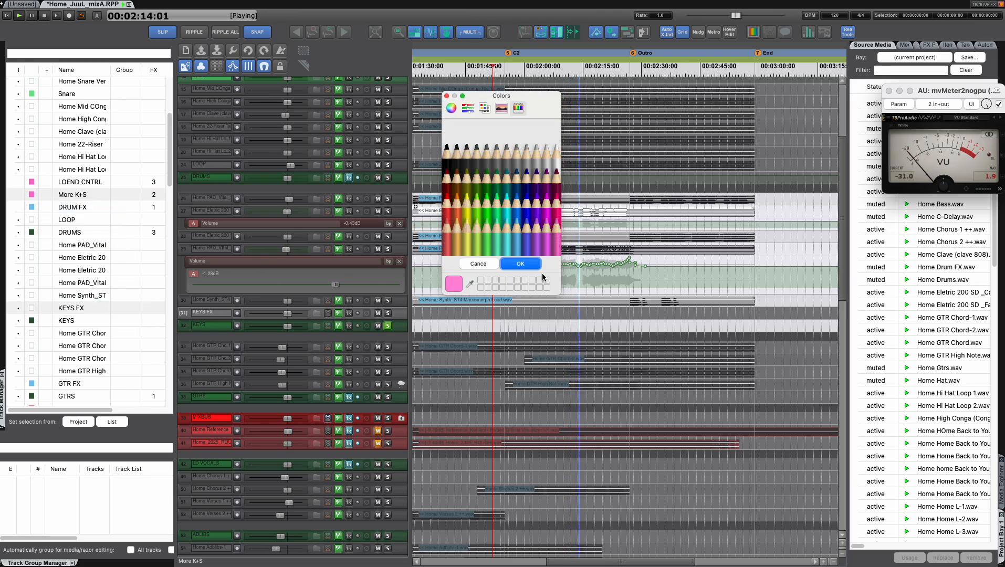
pyautogui.click(529, 264)
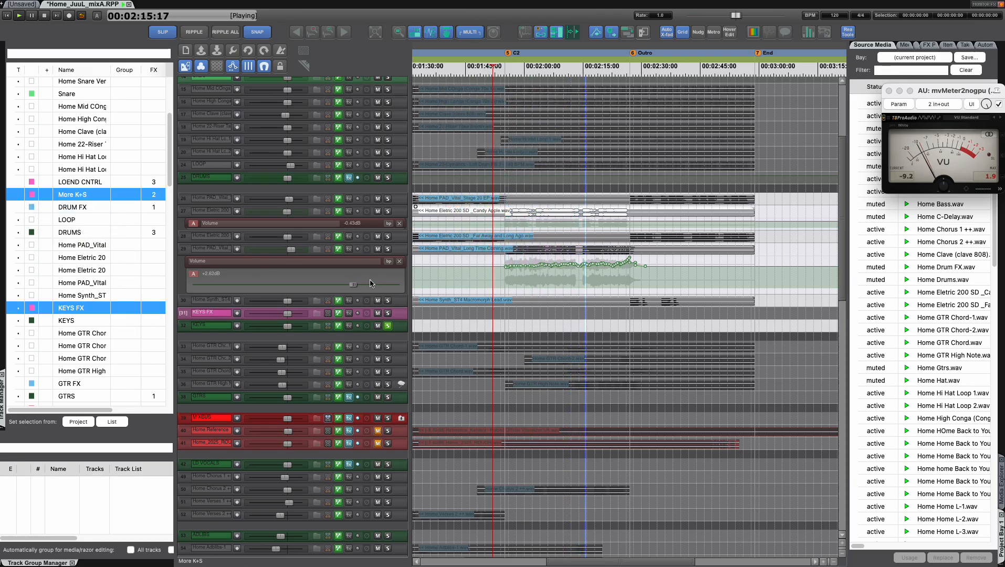
# Step: Route KEYS FX to MIXBUS with a send and switch off its master send
pyautogui.click(228, 313)
pyautogui.press('super+m')
pyautogui.hscroll(15, 219, 316)
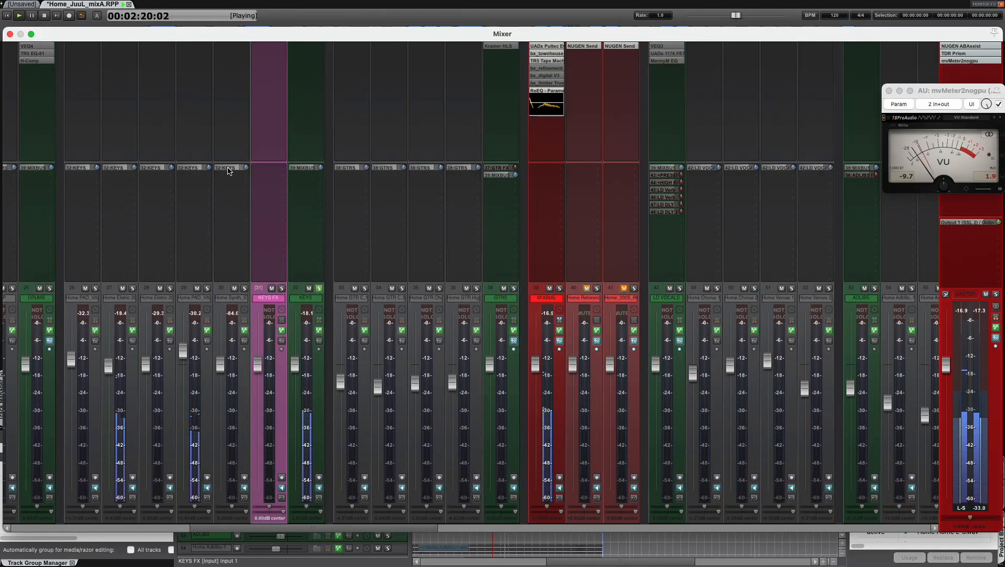
pyautogui.moveTo(304, 169); pyautogui.dragTo(267, 169)
pyautogui.click(264, 175)
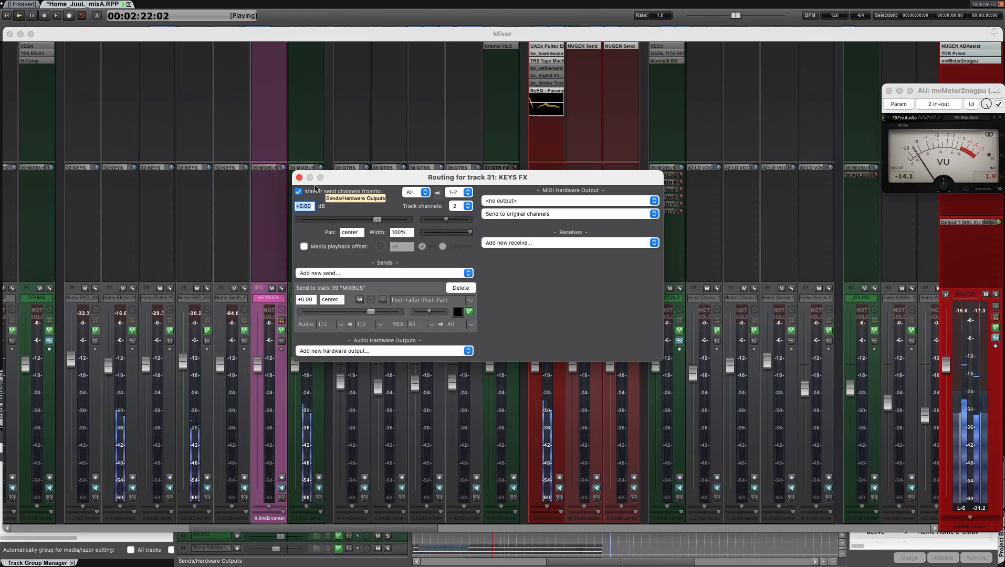
pyautogui.click(297, 177)
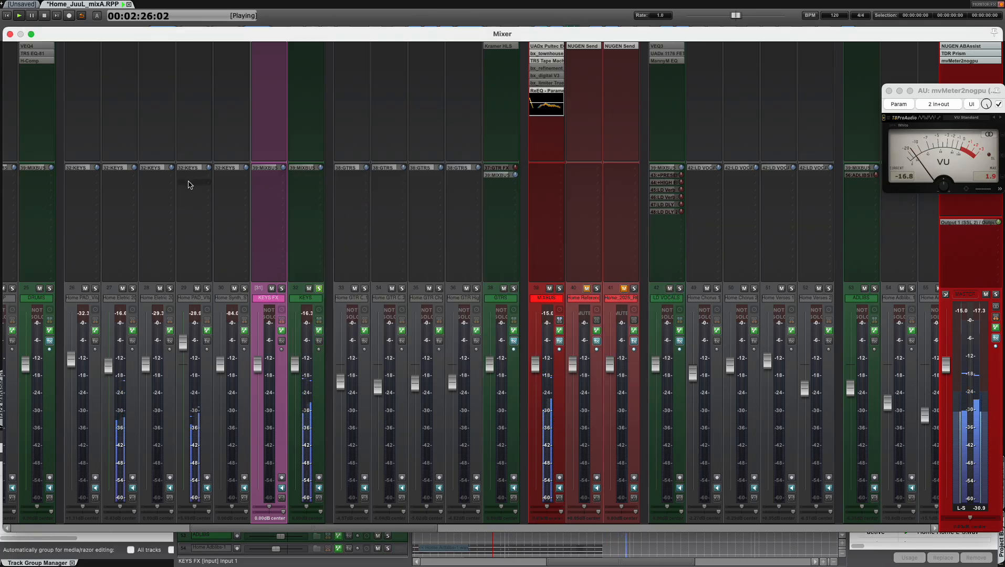
# Step: Stop playback and add the AU version of Fox Echo Chorus (Safari Pedals) to the KEYS FX track
pyautogui.press('super+m')
pyautogui.press('space')
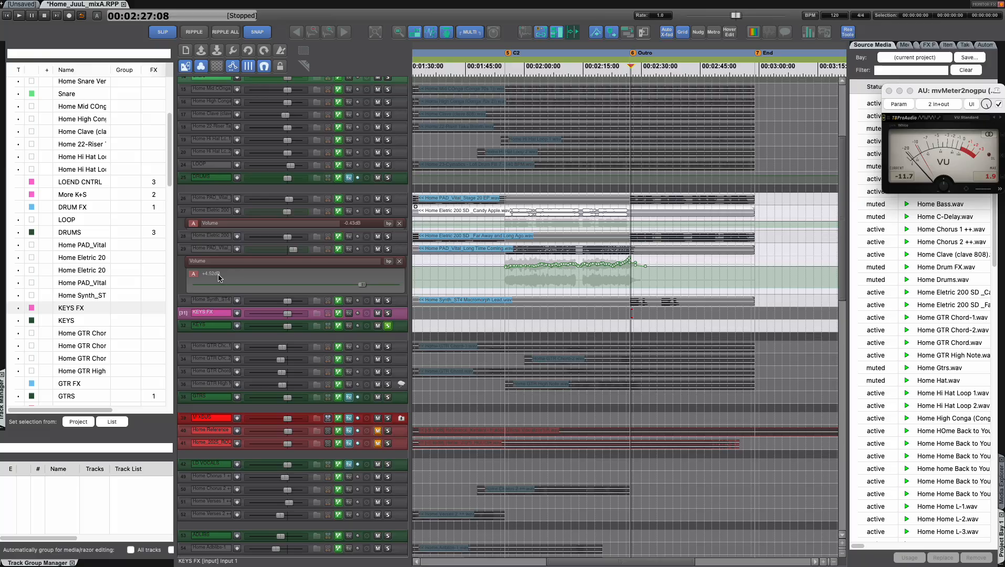
pyautogui.press('super+m')
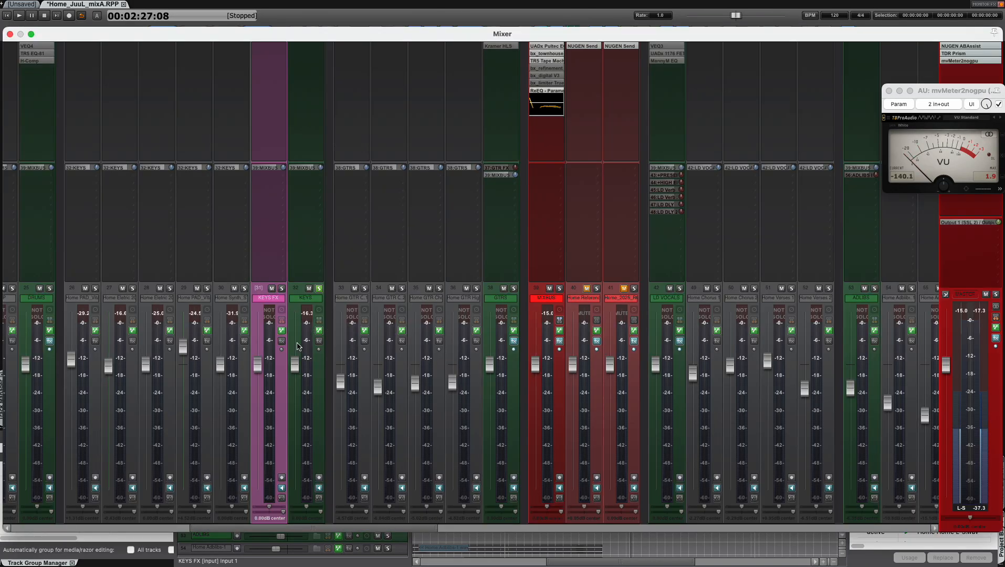
pyautogui.hscroll(-4, 239, 280)
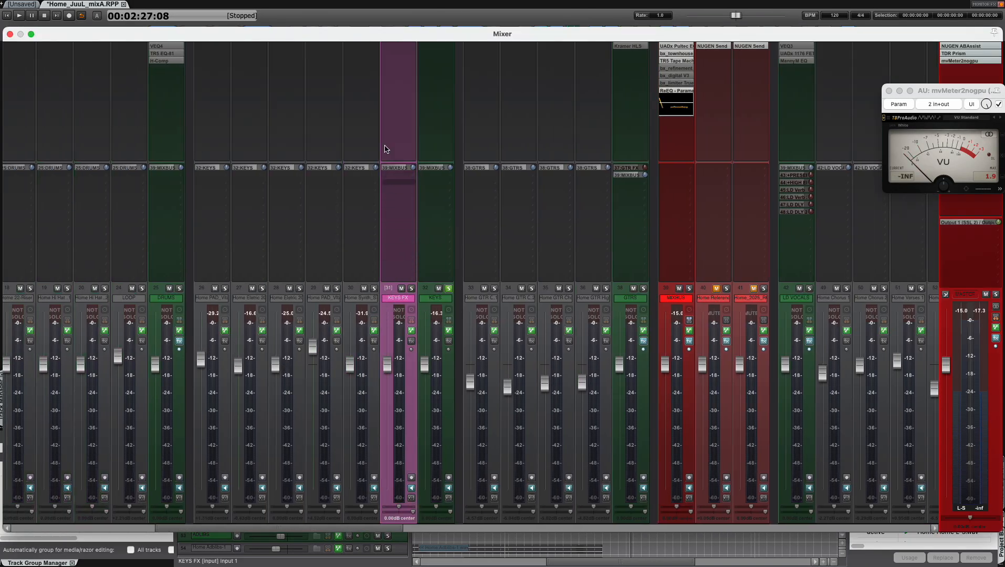
pyautogui.click(398, 47)
pyautogui.moveTo(419, 101); pyautogui.dragTo(602, 50)
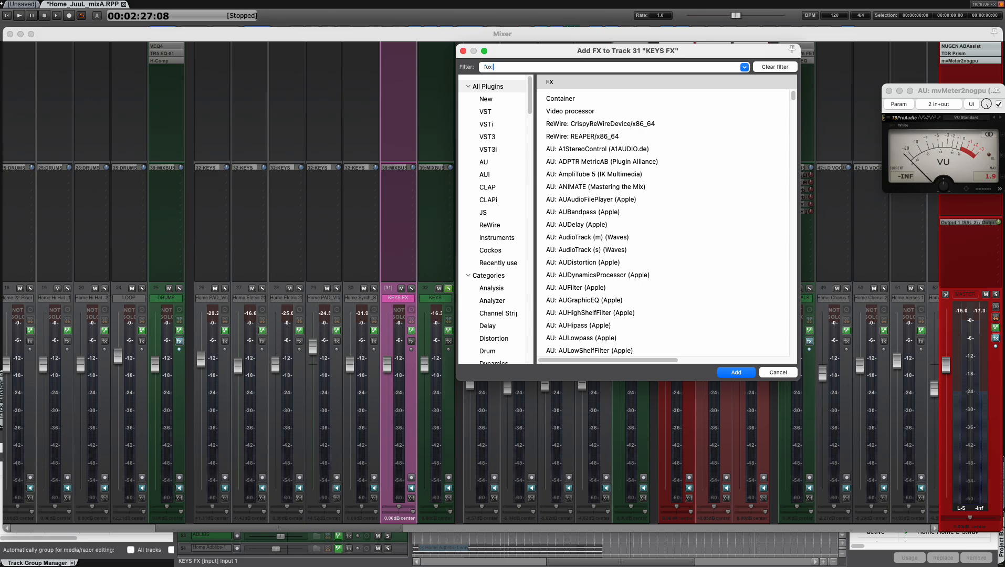
pyautogui.doubleClick(580, 97)
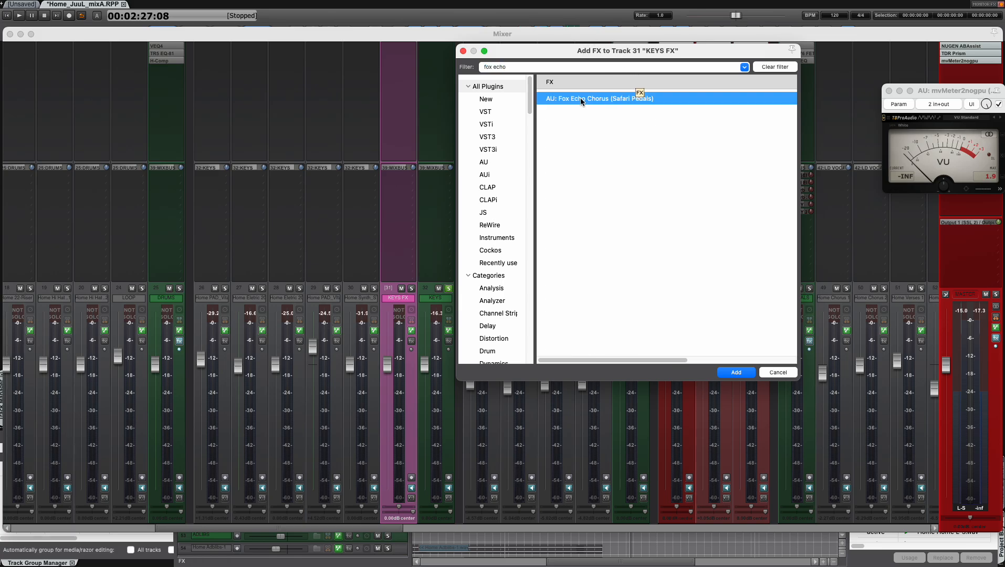
pyautogui.click(466, 271)
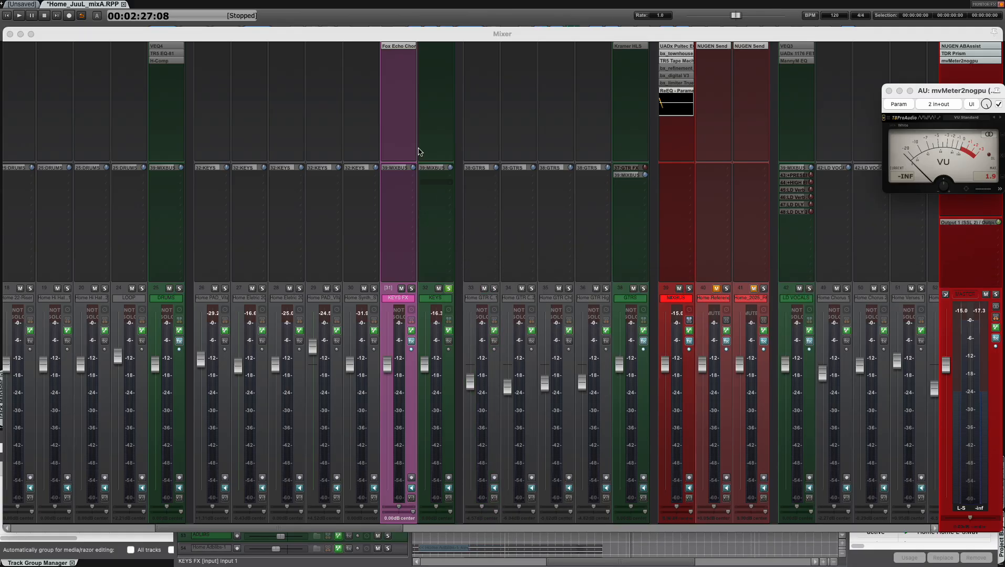
# Step: Add the AU version of SuperTap 6-Taps (s) after Fox Echo Chorus on KEYS FX and close its window
pyautogui.click(398, 59)
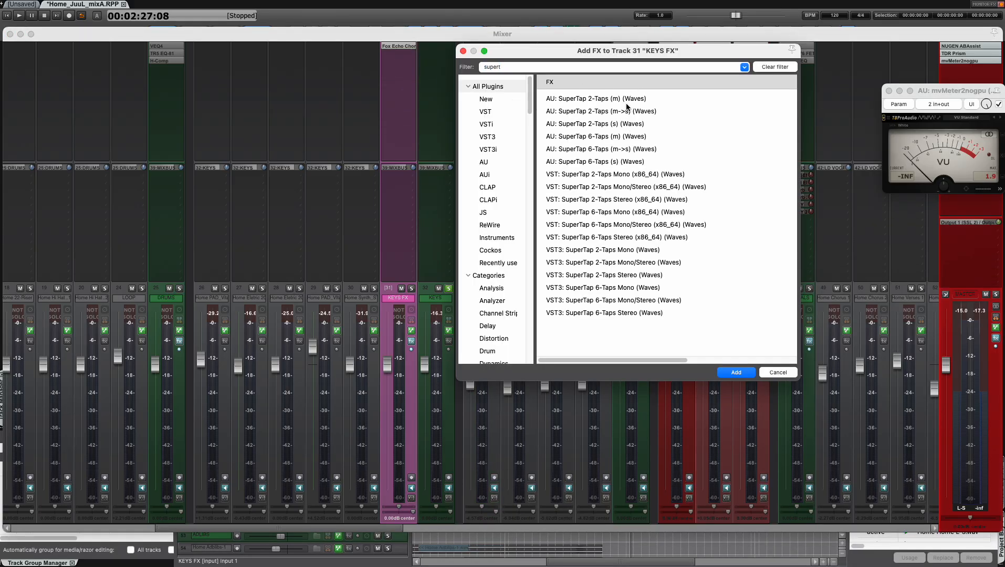
pyautogui.click(622, 163)
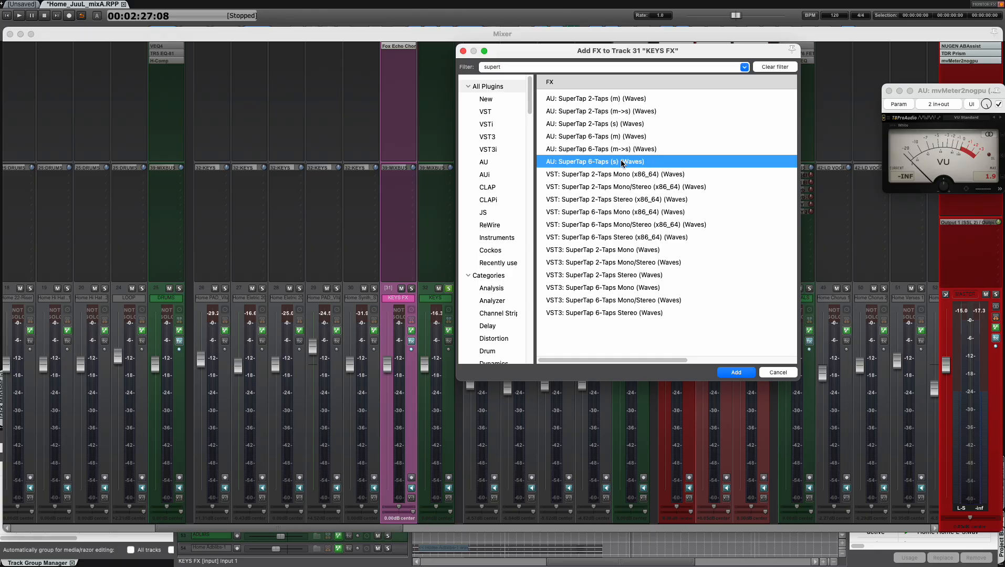
pyautogui.doubleClick(621, 163)
pyautogui.moveTo(223, 23); pyautogui.dragTo(657, 51)
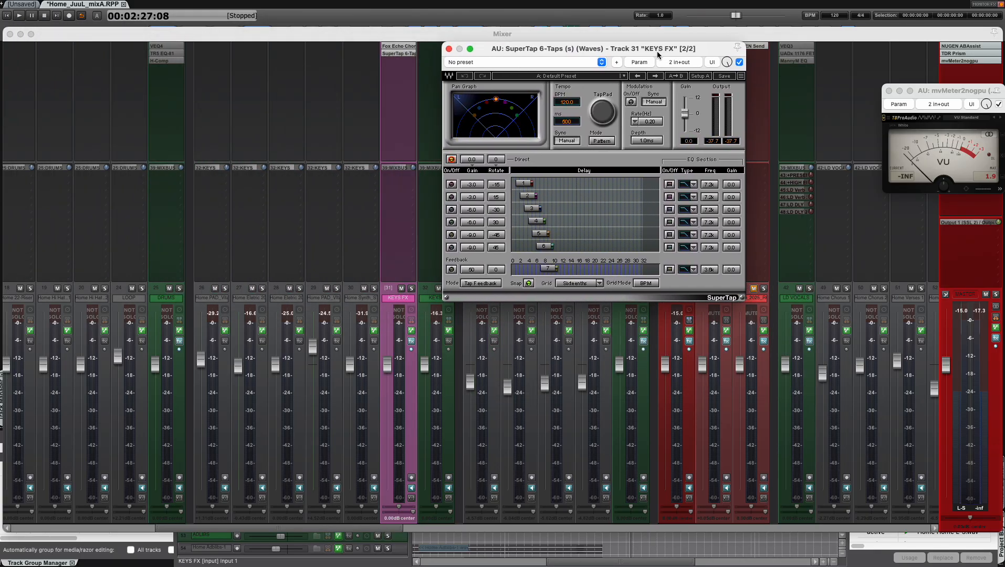
pyautogui.click(409, 38)
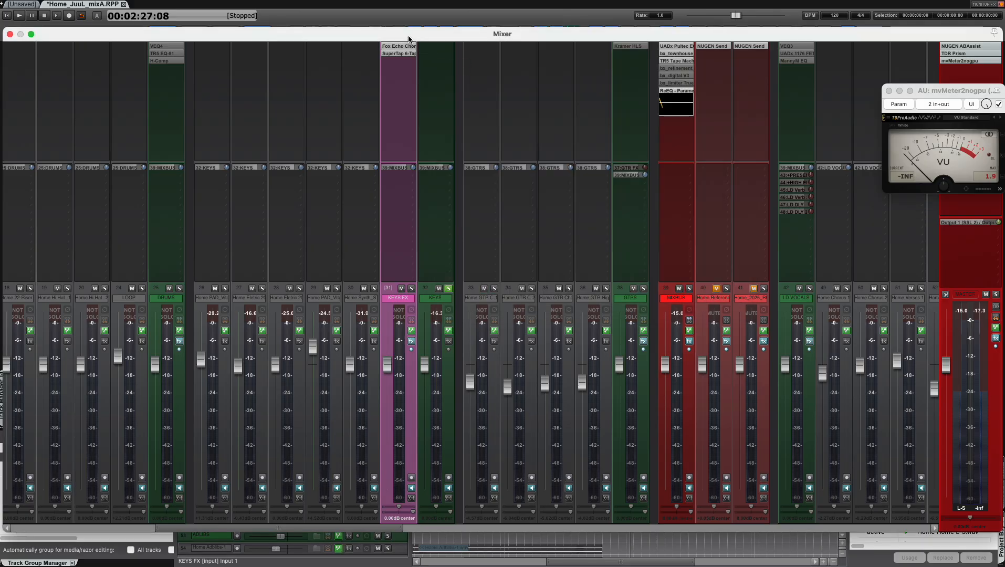
# Step: Add the AU version of MixBox (IK Multimedia) to KEYS FX and bypass all three of the track's effects
pyautogui.doubleClick(400, 67)
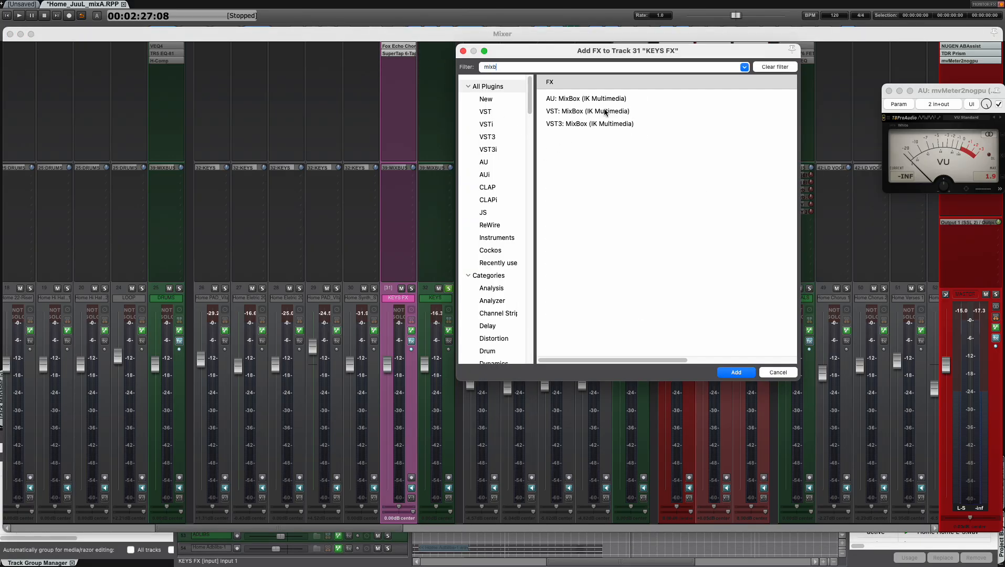
pyautogui.doubleClick(593, 99)
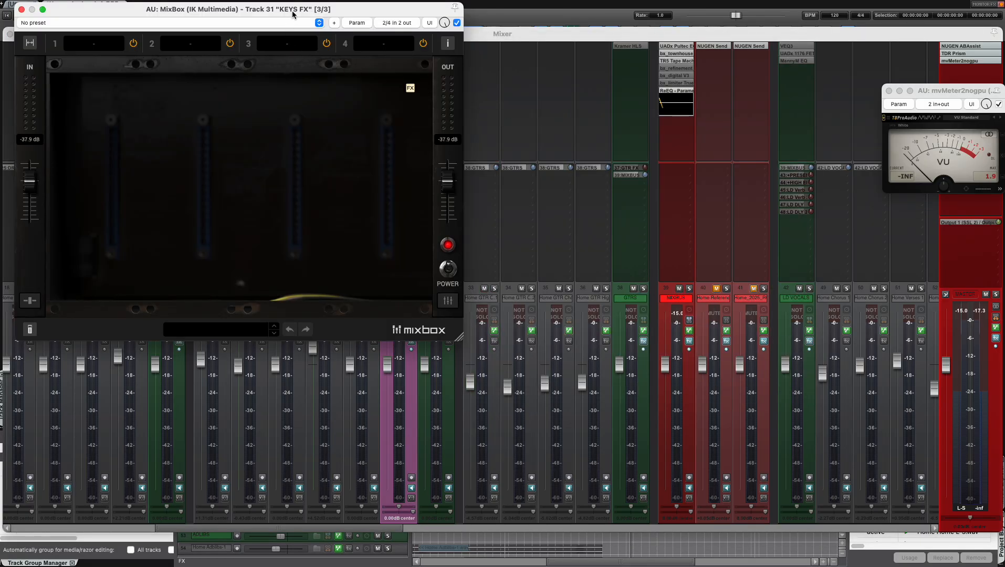
pyautogui.moveTo(292, 10); pyautogui.dragTo(571, 74)
pyautogui.click(444, 67)
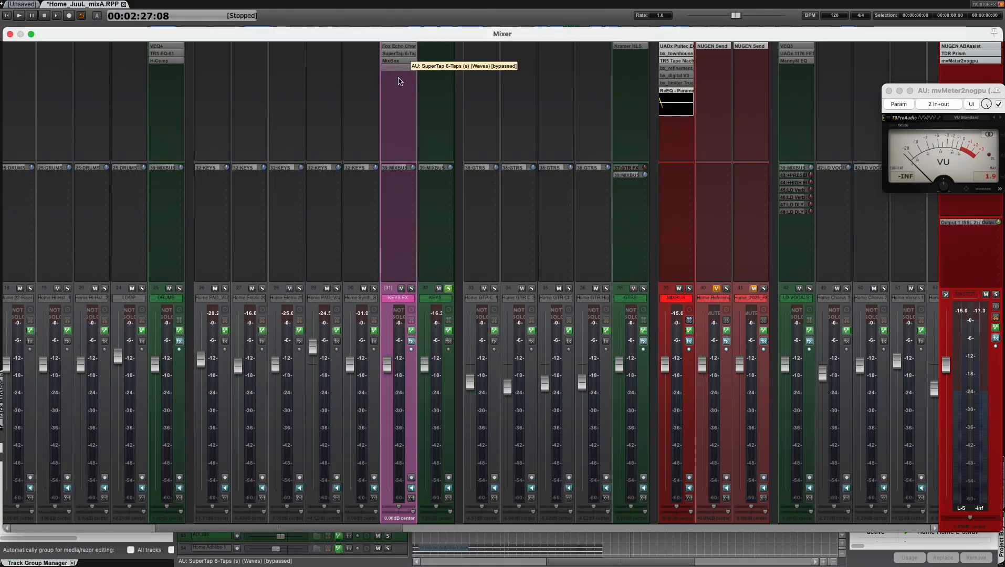
# Step: Create a Pre-Fader (Post-FX) send from the Home Eletric 200 SD _Candy Apple track to KEYS FX
pyautogui.press('super+m')
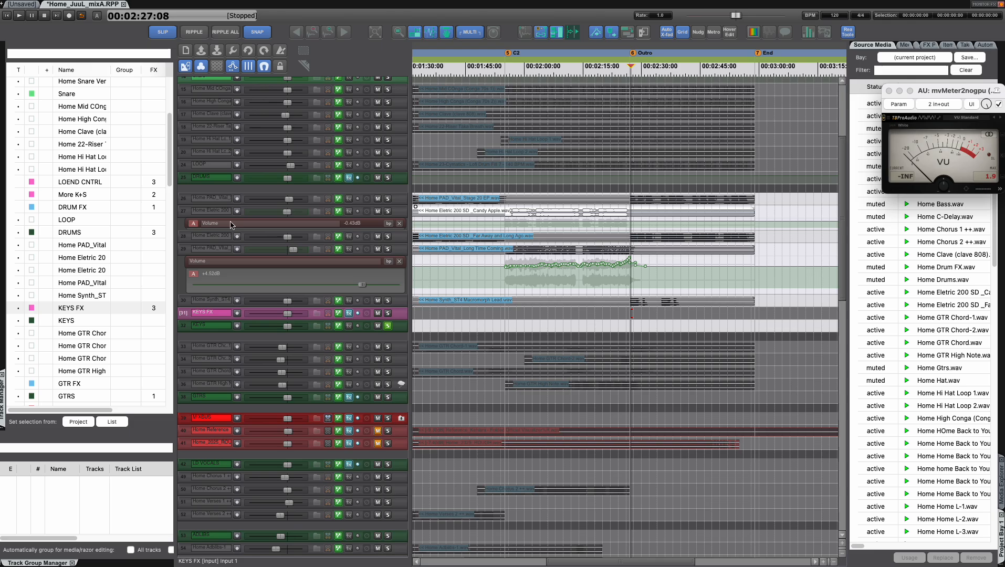
pyautogui.press('super+m')
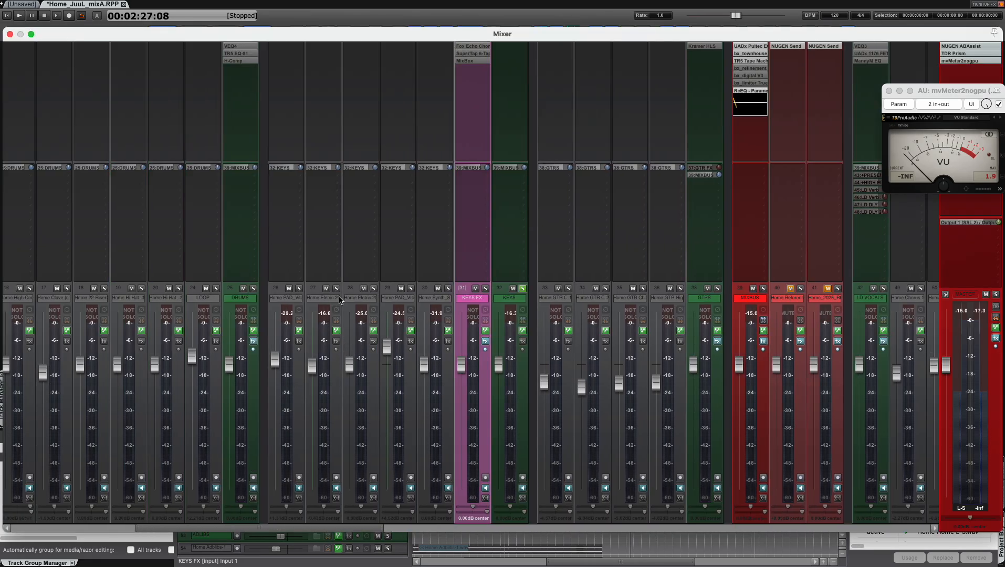
pyautogui.click(285, 302)
pyautogui.click(331, 299)
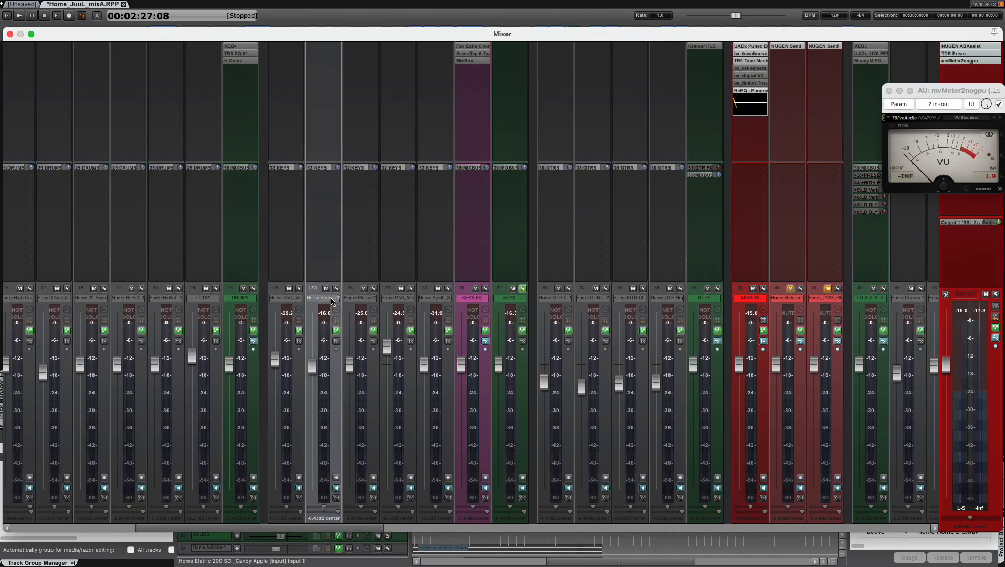
pyautogui.press('super+m')
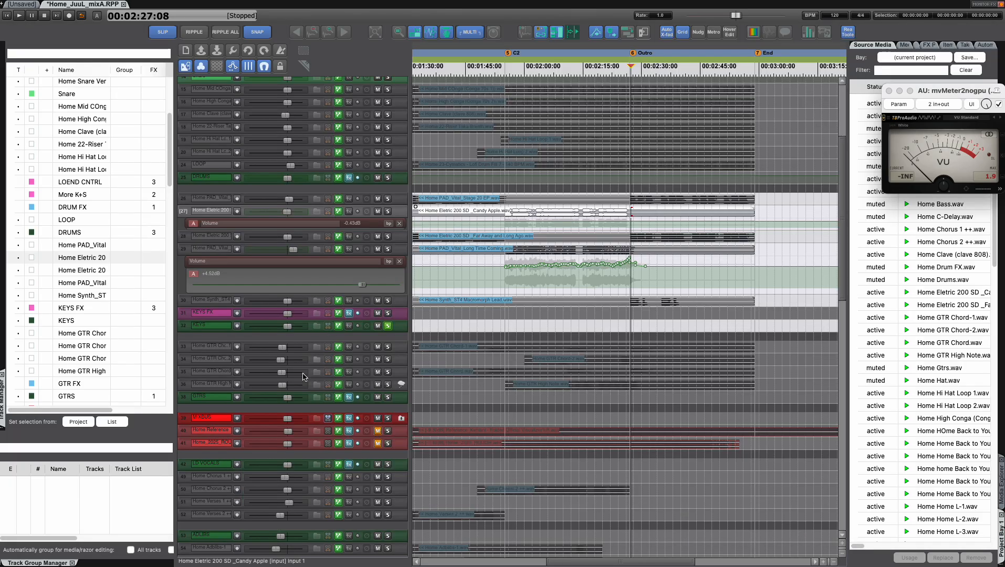
pyautogui.click(218, 250)
pyautogui.press('super+m')
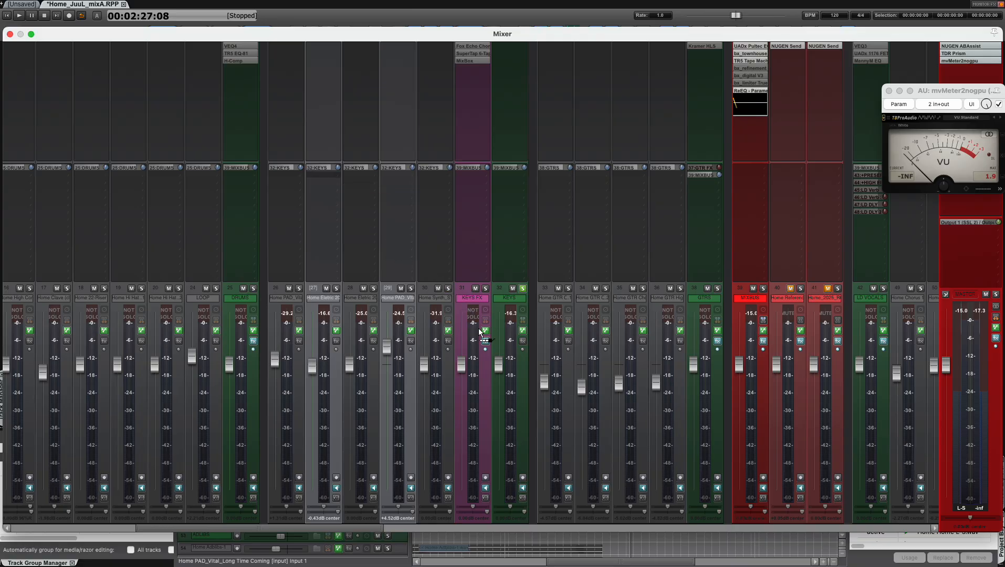
pyautogui.moveTo(471, 303); pyautogui.dragTo(471, 304)
pyautogui.click(596, 266)
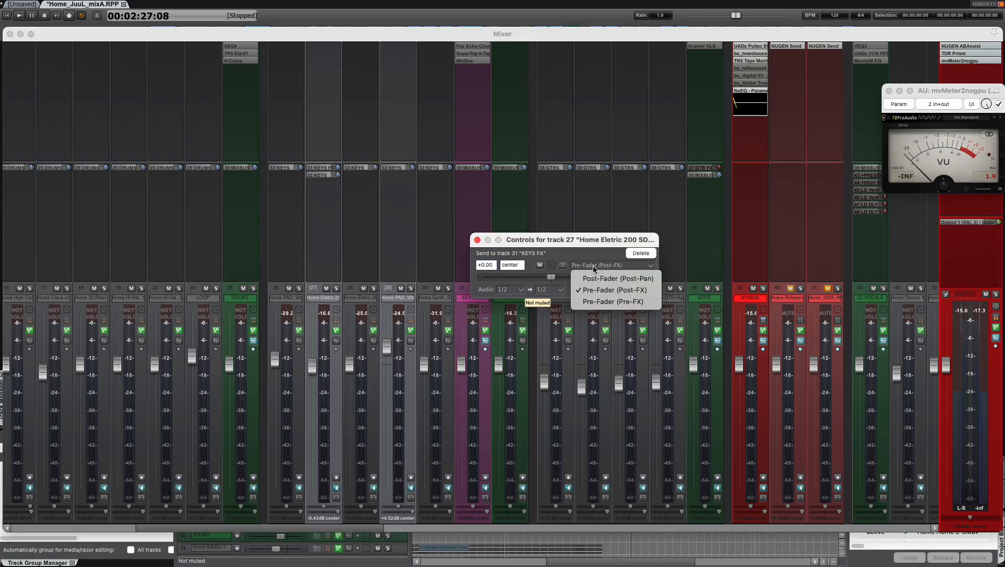
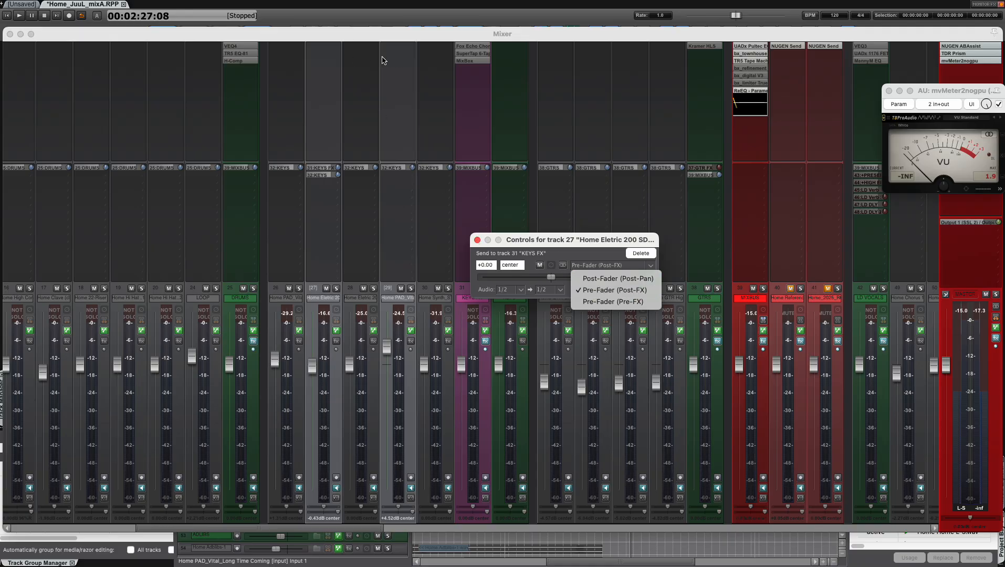
pyautogui.click(480, 240)
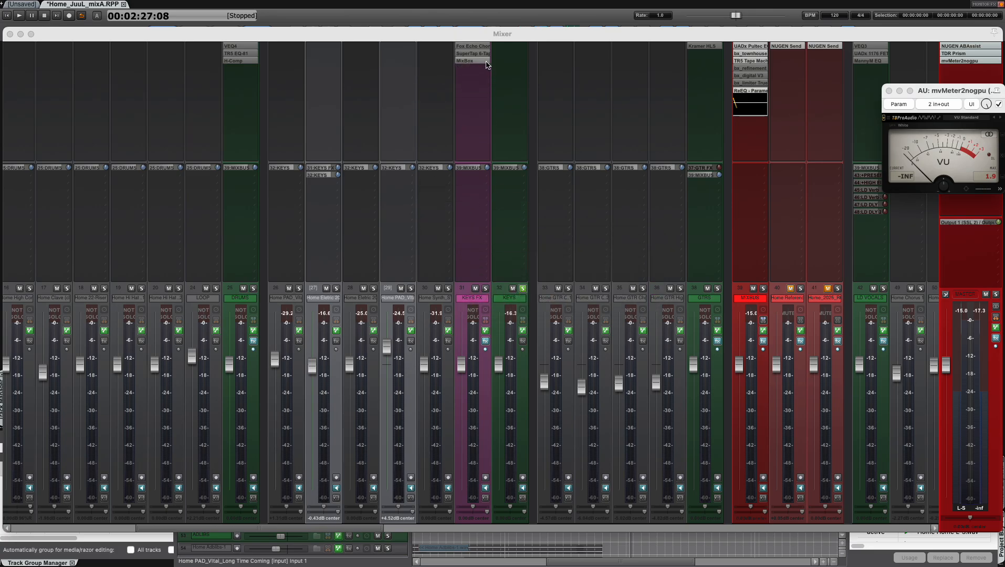
# Step: Set the time selection over the C2 section from 1:55 to 2:27 and play it with the mixer open
pyautogui.press('super+m')
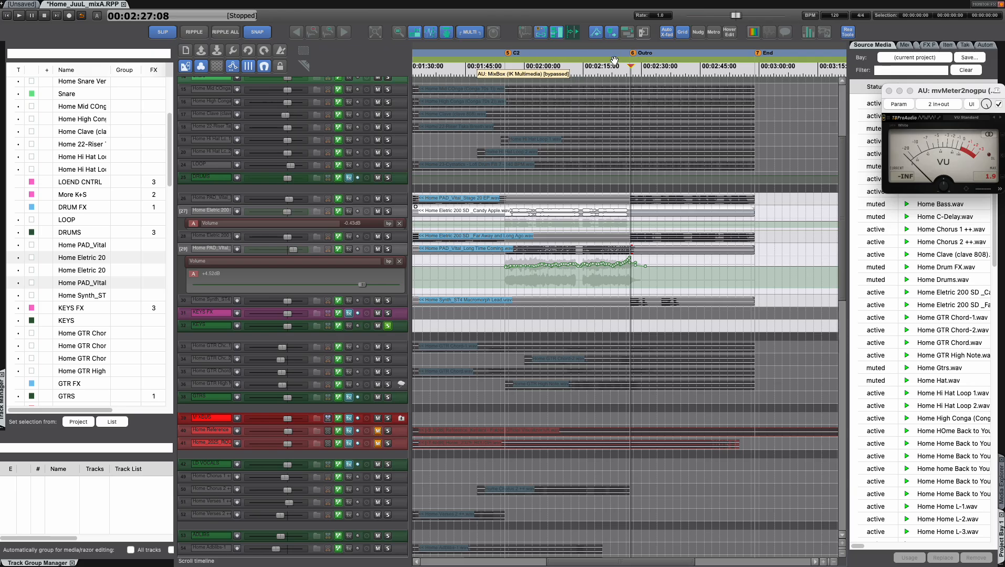
pyautogui.moveTo(505, 67); pyautogui.dragTo(631, 67)
pyautogui.press('super+m')
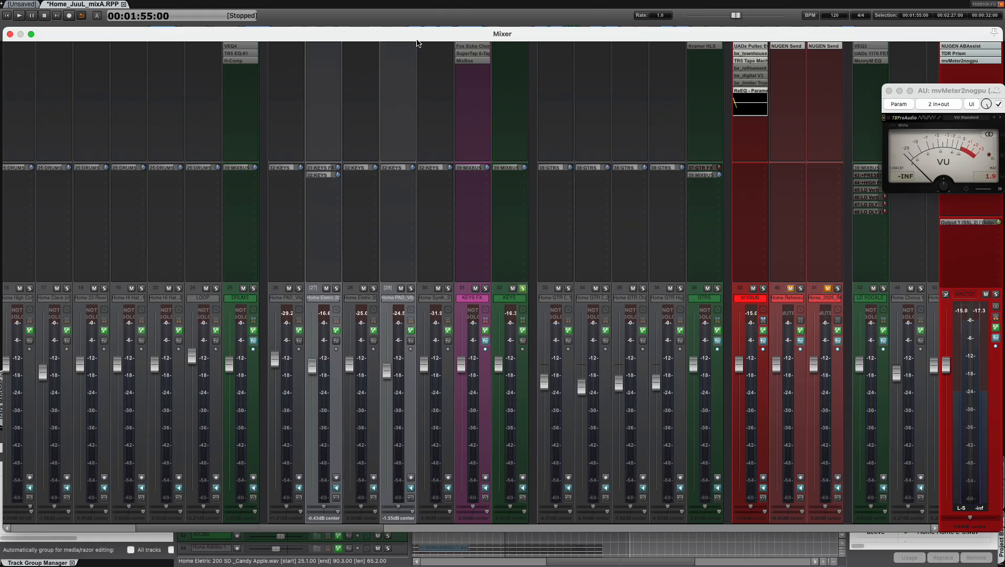
pyautogui.press('space')
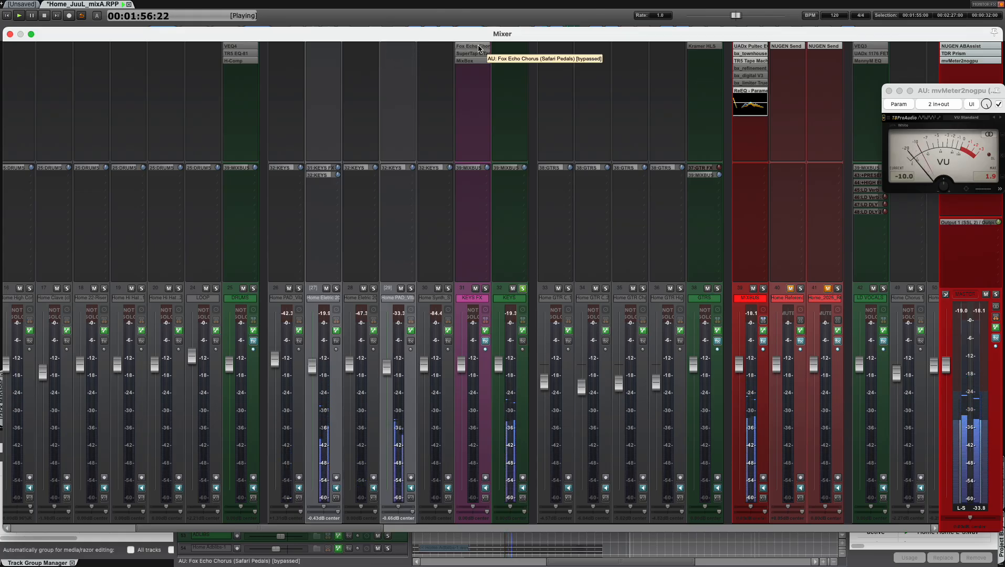
# Step: Enable Fox Echo Chorus on KEYS FX, load its 80s Silver fox delay preset and move its window clear of the keys channels
pyautogui.click(476, 47)
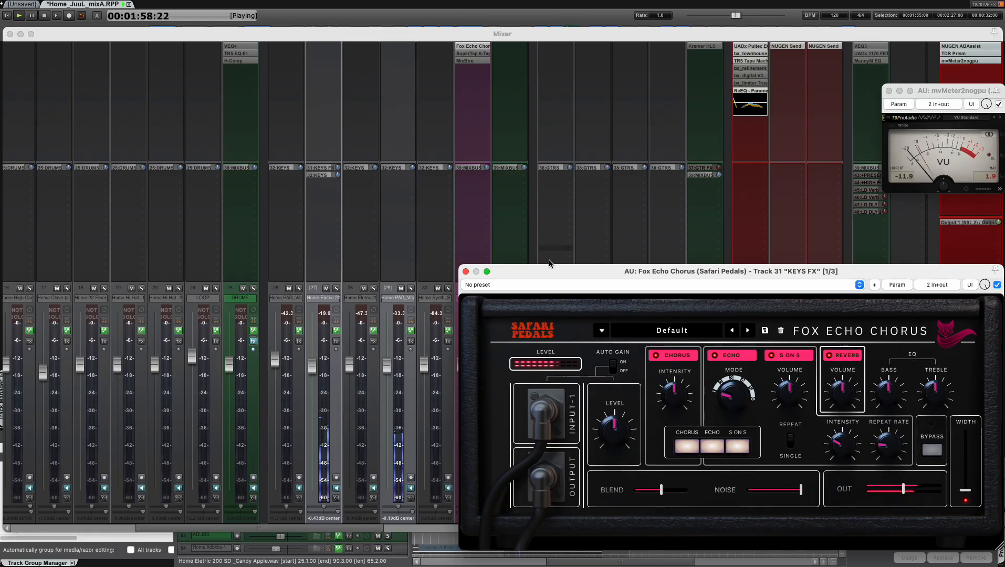
pyautogui.moveTo(546, 273); pyautogui.dragTo(258, 101)
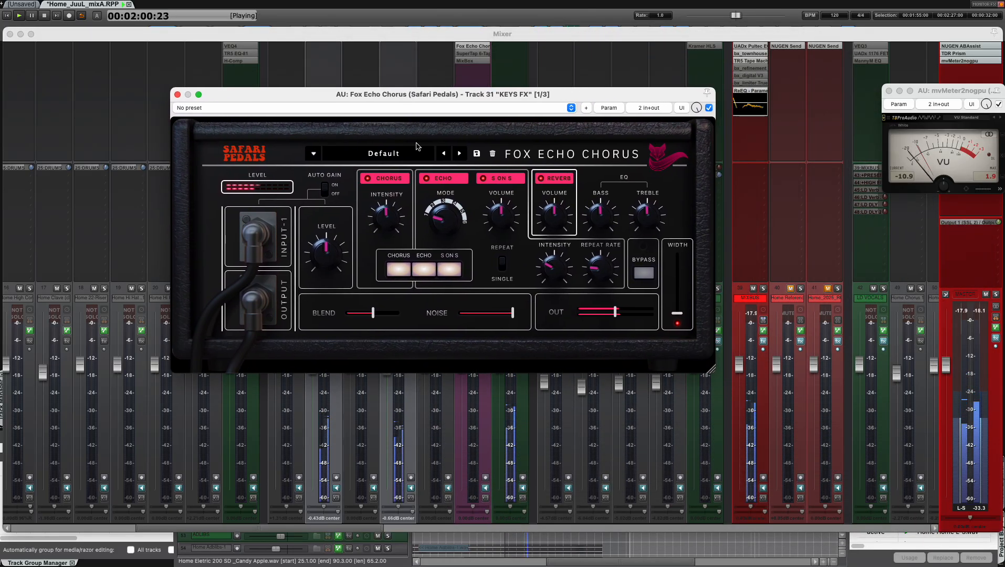
pyautogui.click(460, 154)
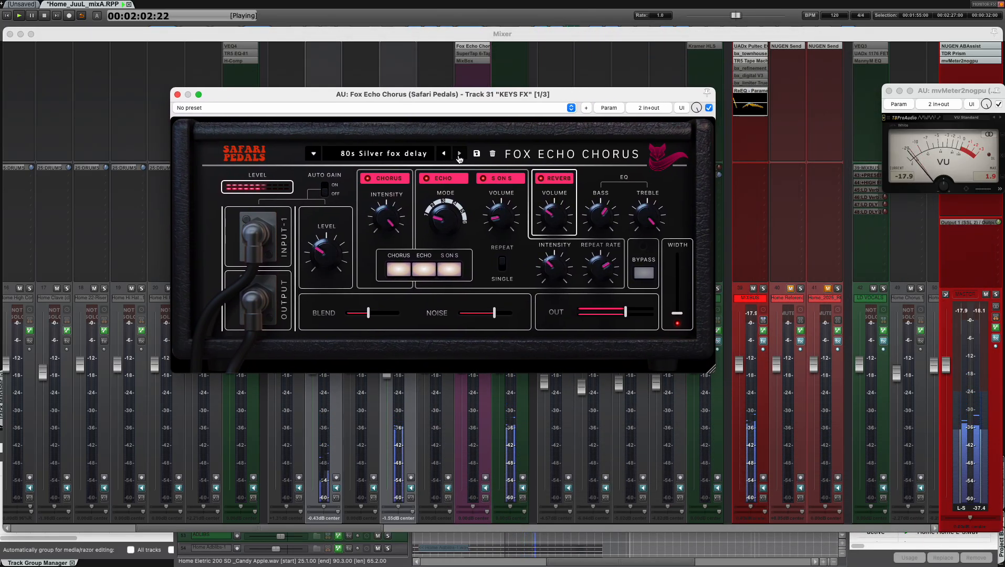
pyautogui.moveTo(466, 96); pyautogui.dragTo(837, 160)
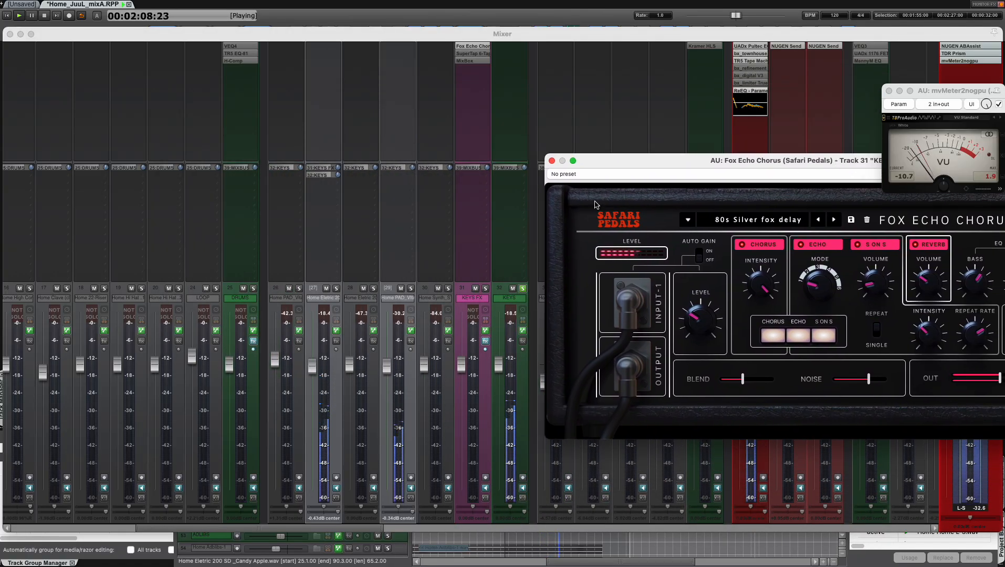
# Step: Check the Candy Apple track's send controls, stop playback and inspect the routing of KEYS FX
pyautogui.click(324, 169)
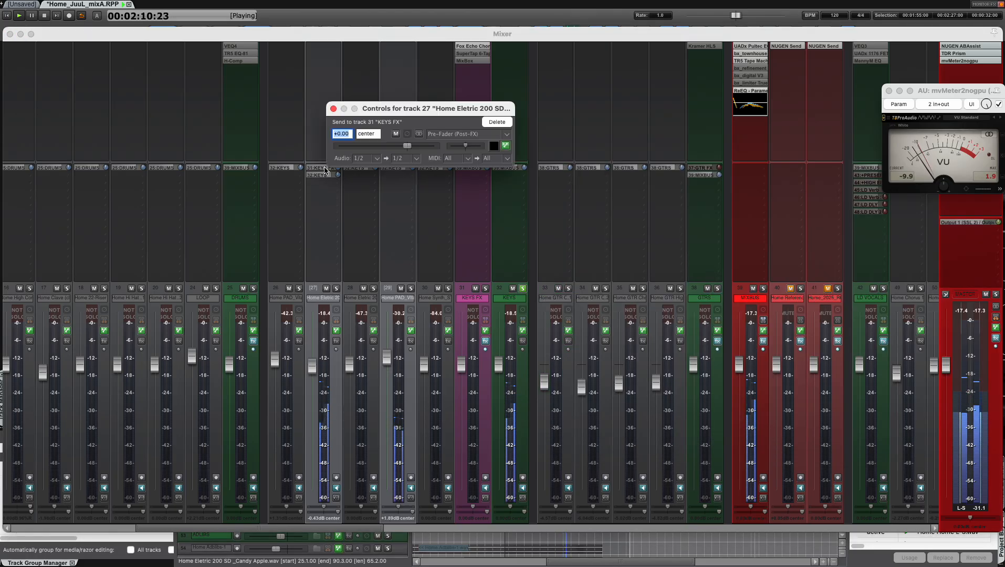
pyautogui.click(325, 170)
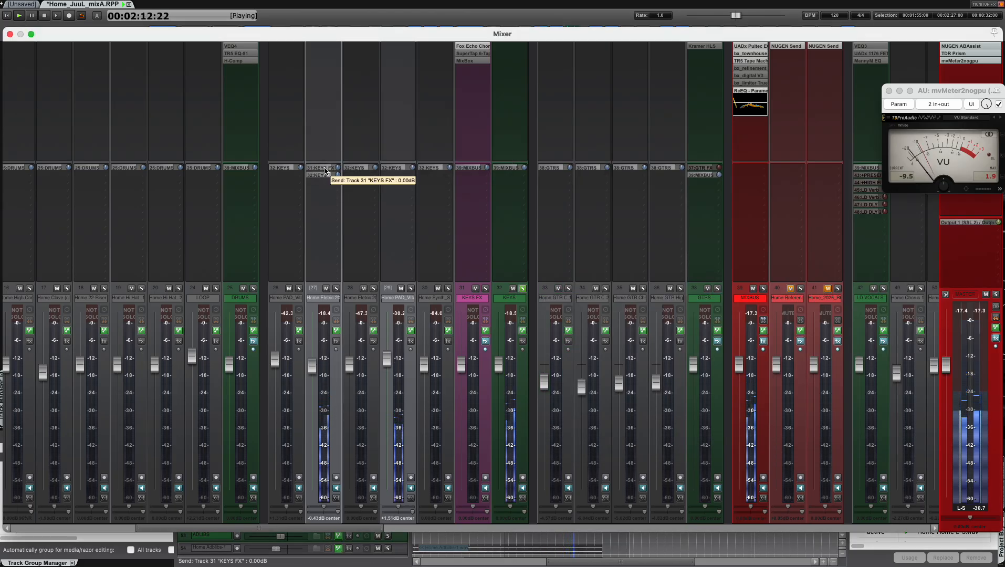
pyautogui.press('space')
pyautogui.click(475, 299)
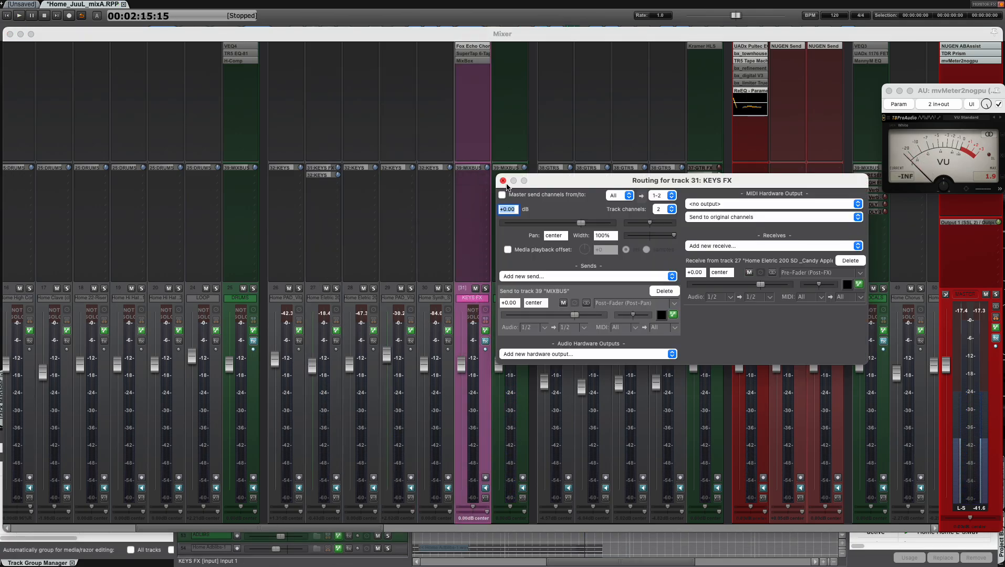
pyautogui.click(503, 181)
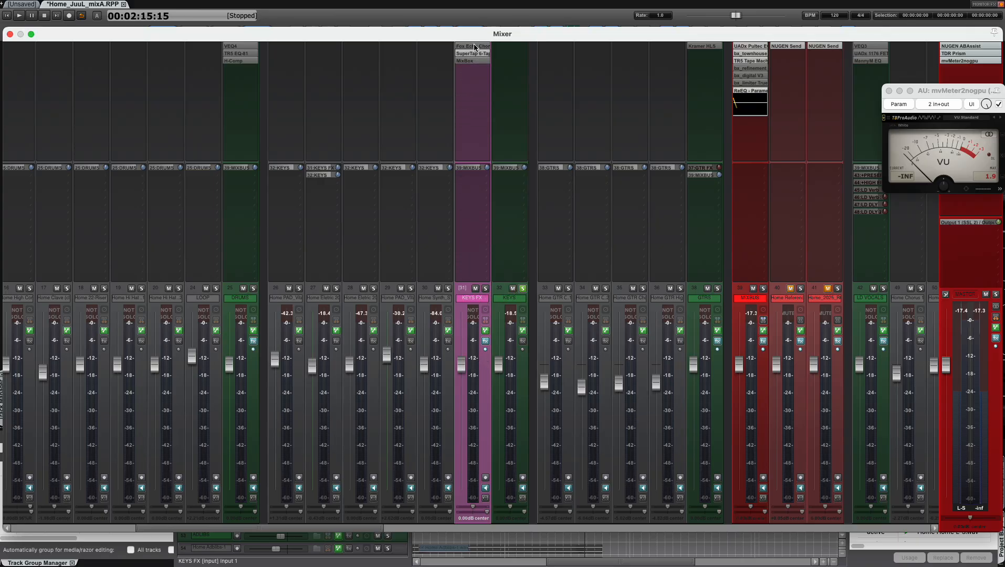
# Step: Play the song and create a Pre-Fader (Post-FX) send from the Home PAD_Vital_Long Time Coming track to KEYS FX
pyautogui.press('space')
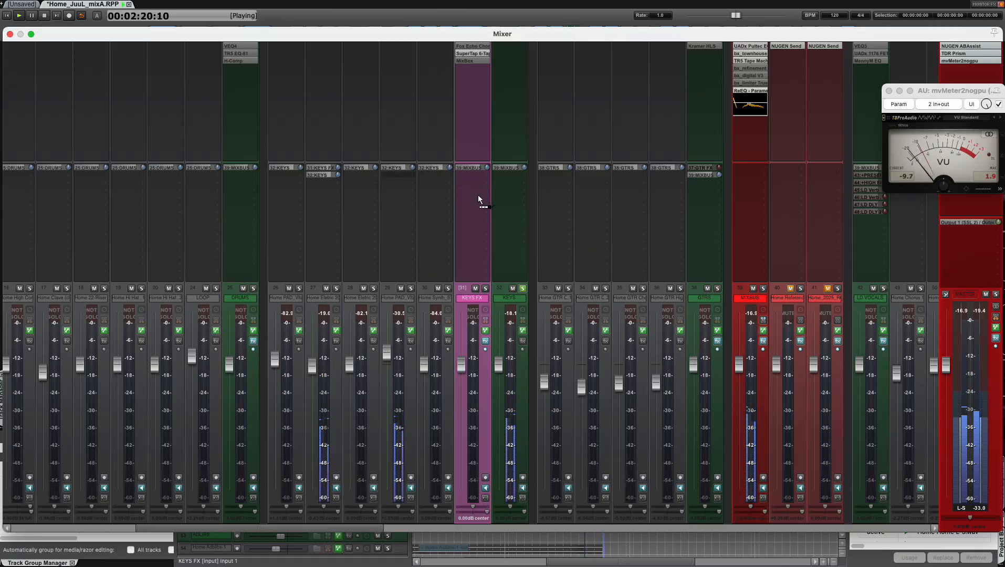
pyautogui.moveTo(397, 174); pyautogui.dragTo(474, 298)
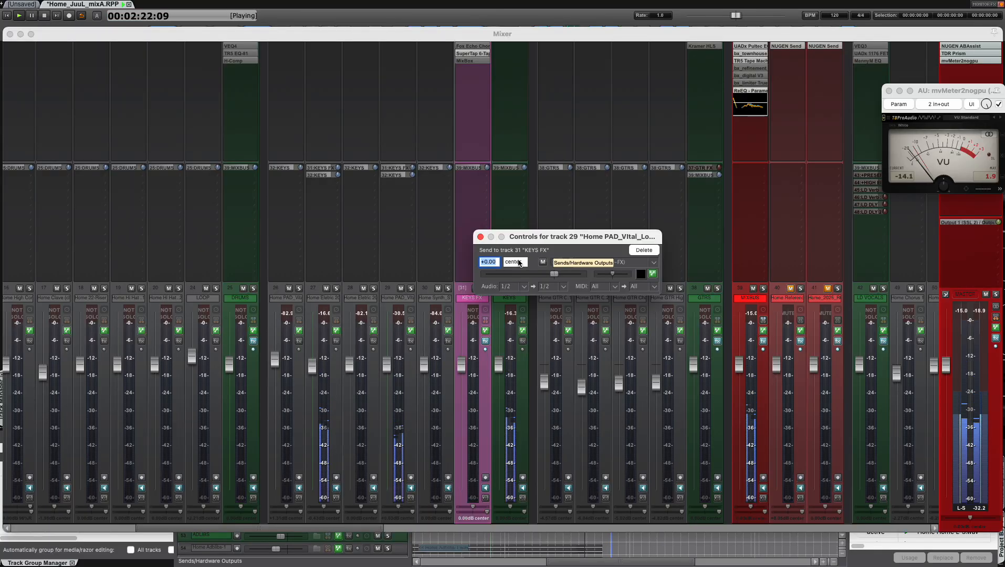
pyautogui.click(594, 262)
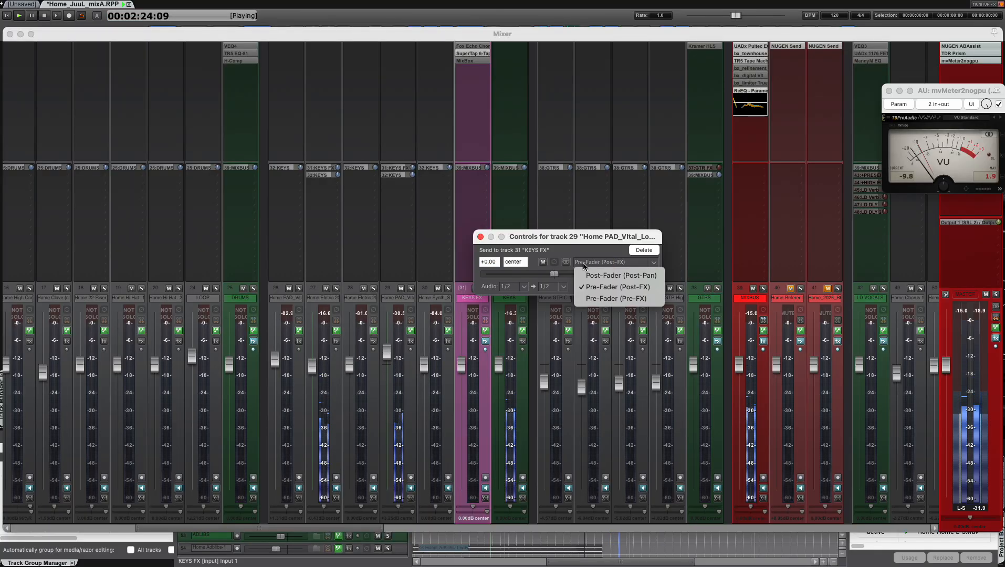
pyautogui.click(604, 298)
pyautogui.click(597, 262)
pyautogui.click(621, 275)
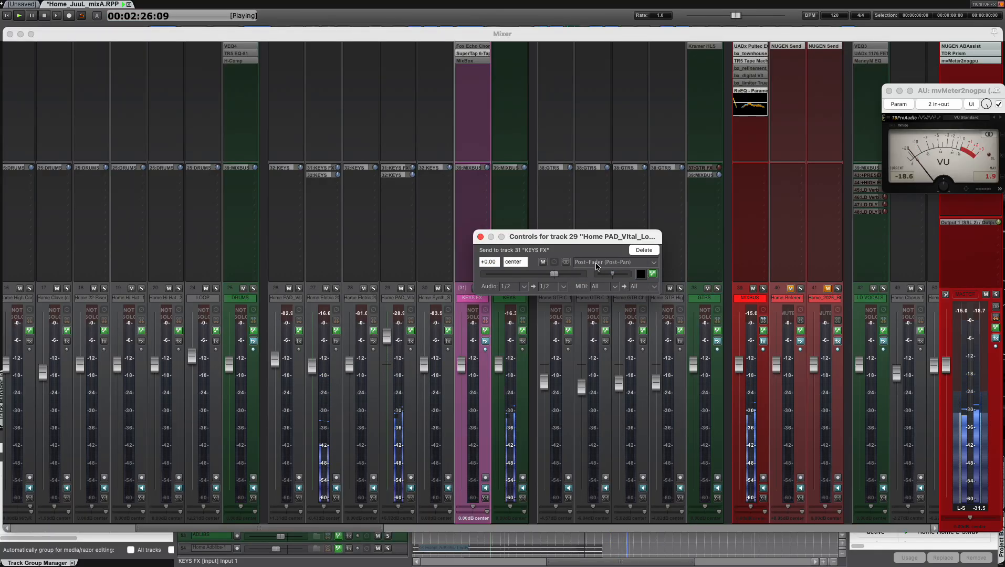
pyautogui.click(597, 262)
pyautogui.click(603, 287)
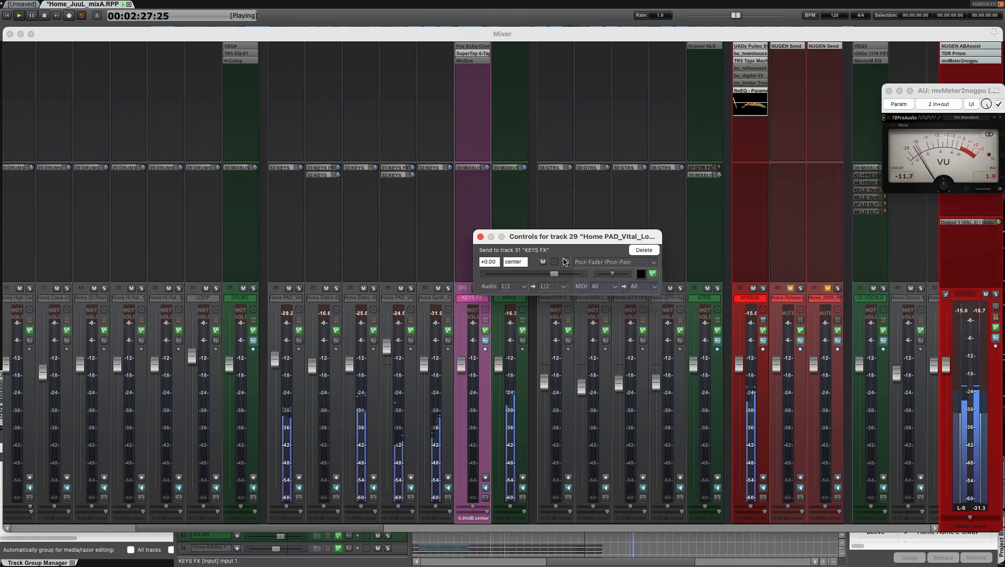
pyautogui.click(480, 237)
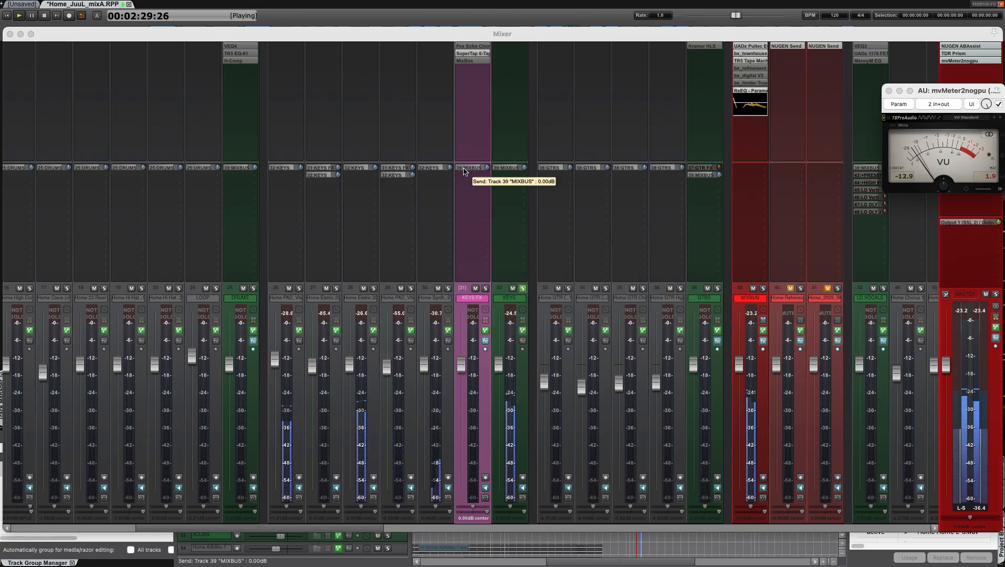
# Step: Set the time selection over the C2 section from 1:55 to 2:27 and play it with the mixer shown
pyautogui.press('super+m')
pyautogui.moveTo(505, 66); pyautogui.dragTo(630, 67)
pyautogui.press('Escape')
pyautogui.press('space')
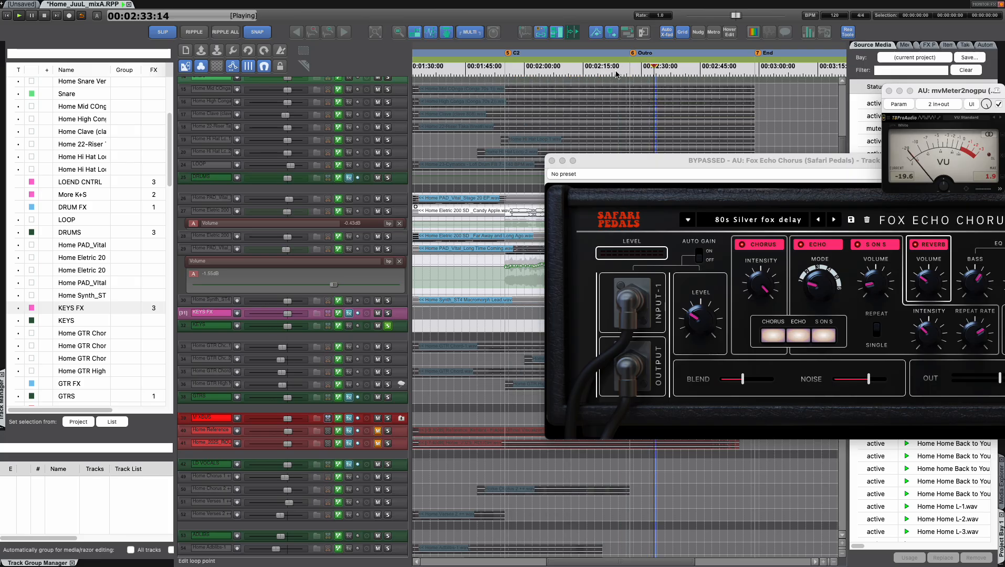
pyautogui.moveTo(504, 67); pyautogui.dragTo(629, 74)
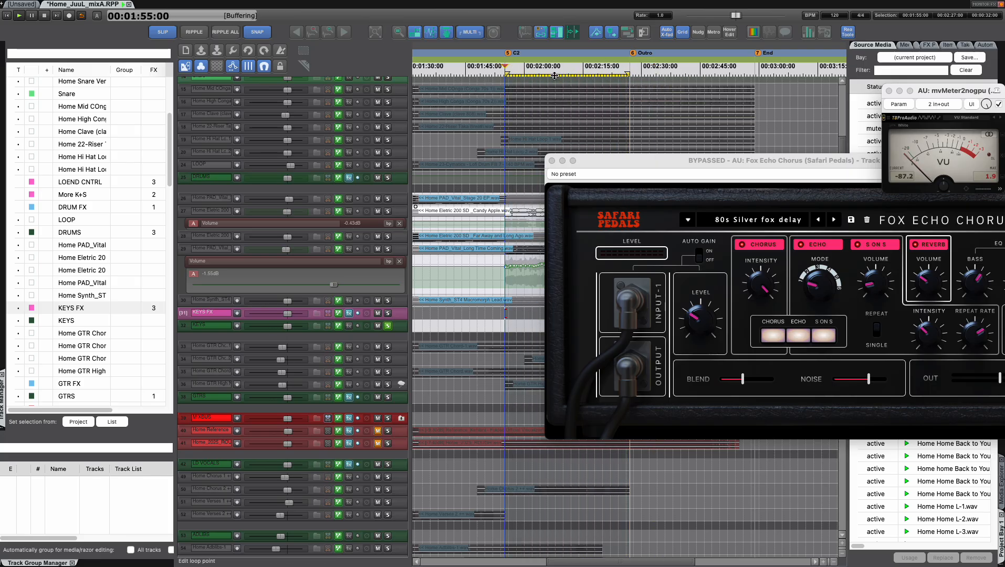
pyautogui.press('super+m')
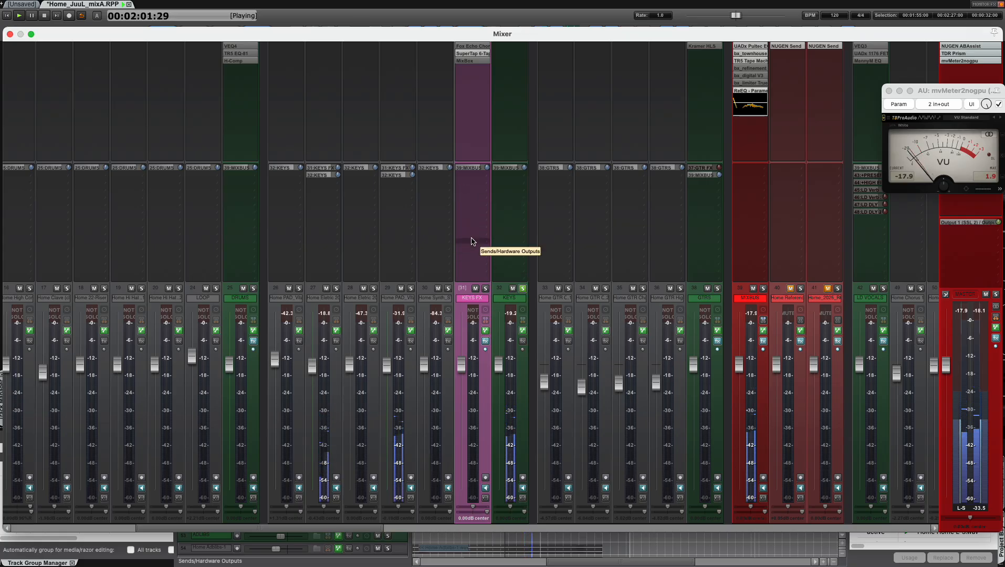
# Step: Check the MIXBUS send controls of KEYS FX and KEYS, and bypass SuperTap and MixBox on KEYS FX
pyautogui.click(473, 168)
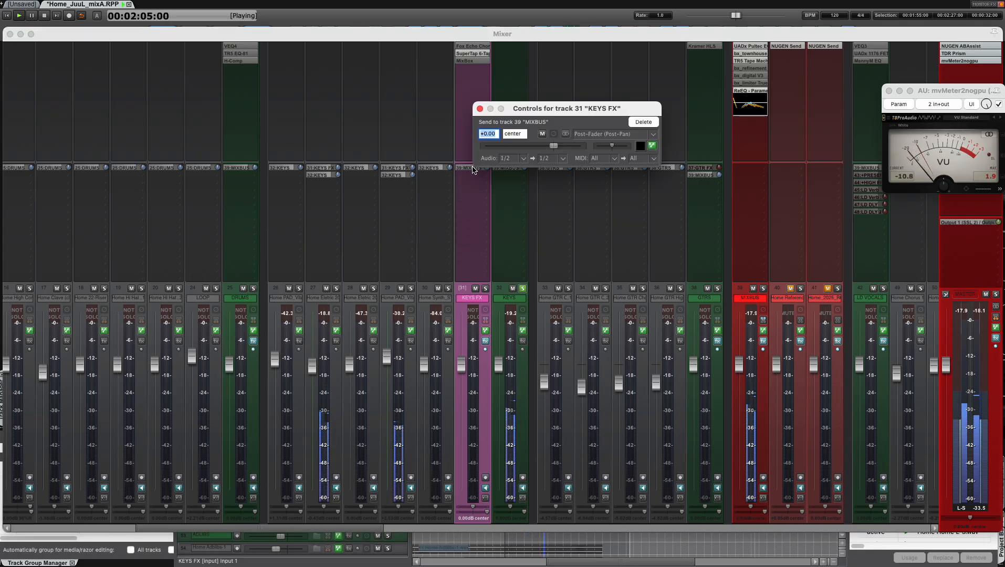
pyautogui.click(506, 169)
pyautogui.rightClick(506, 169)
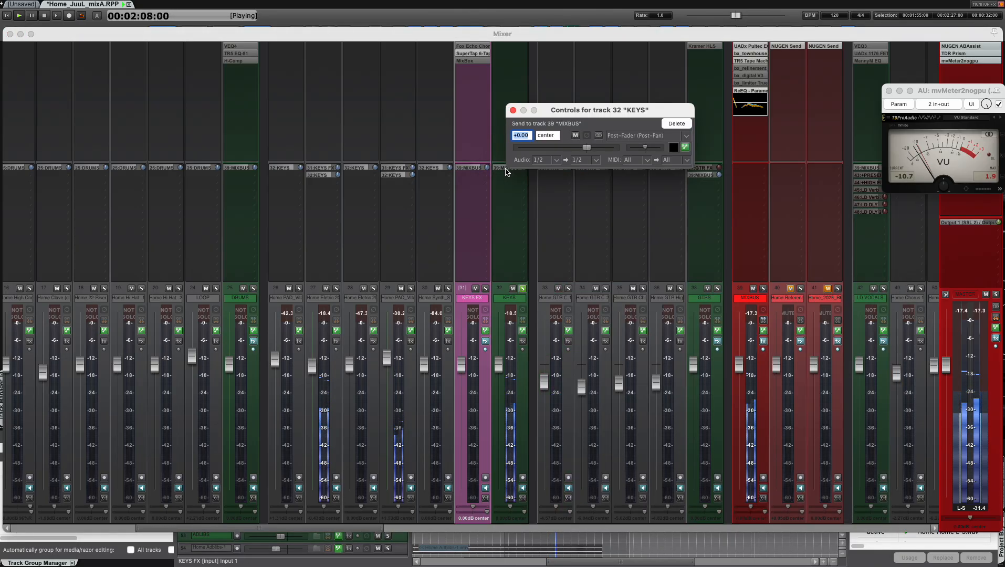
pyautogui.click(469, 169)
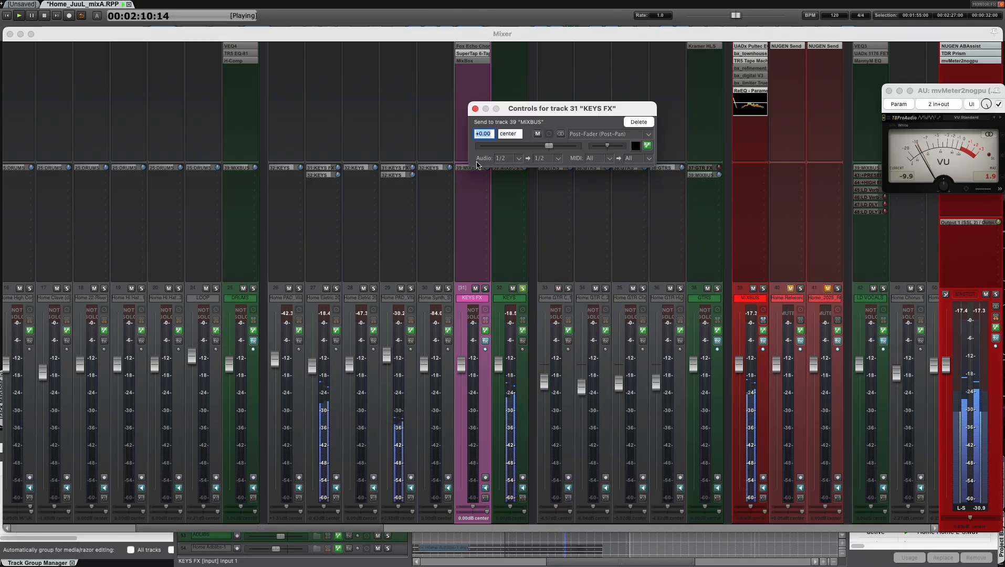
pyautogui.click(475, 109)
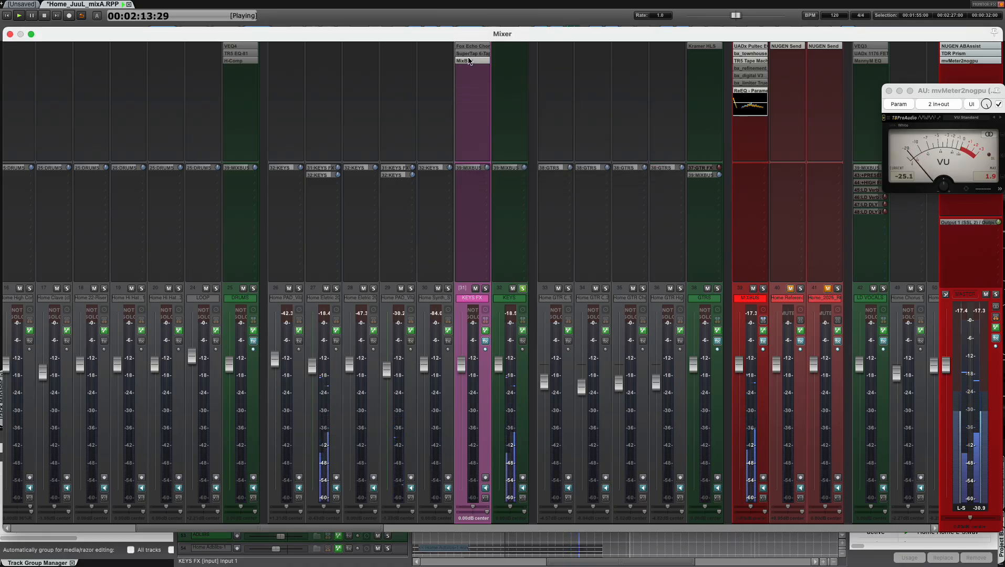
pyautogui.keyDown('shift'); pyautogui.click(468, 61); pyautogui.keyUp('shift')
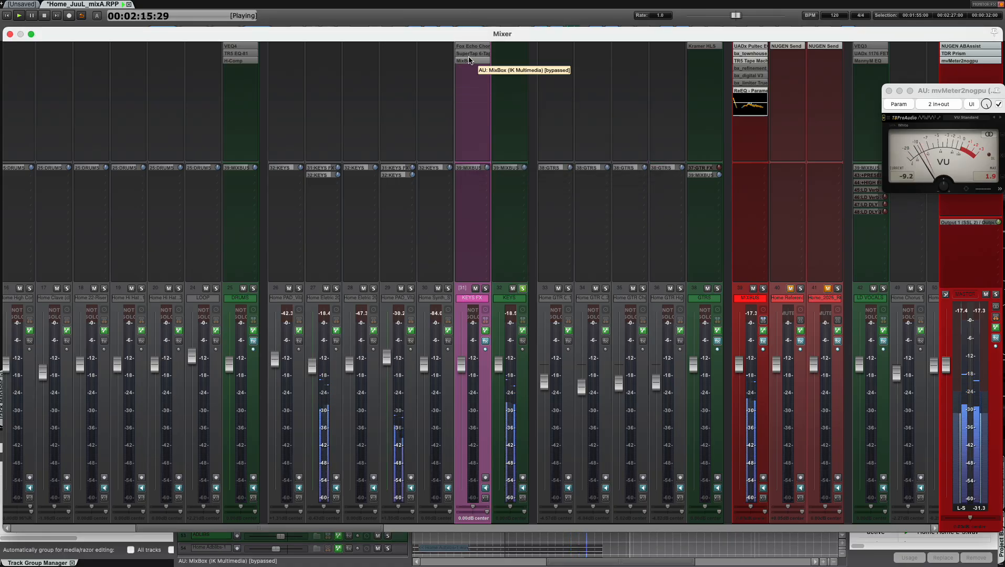
# Step: Check the Home PAD_Vital_Long Time Coming track's routing, delete all sends from it and the Candy Apple track, and clear the time selection
pyautogui.click(391, 169)
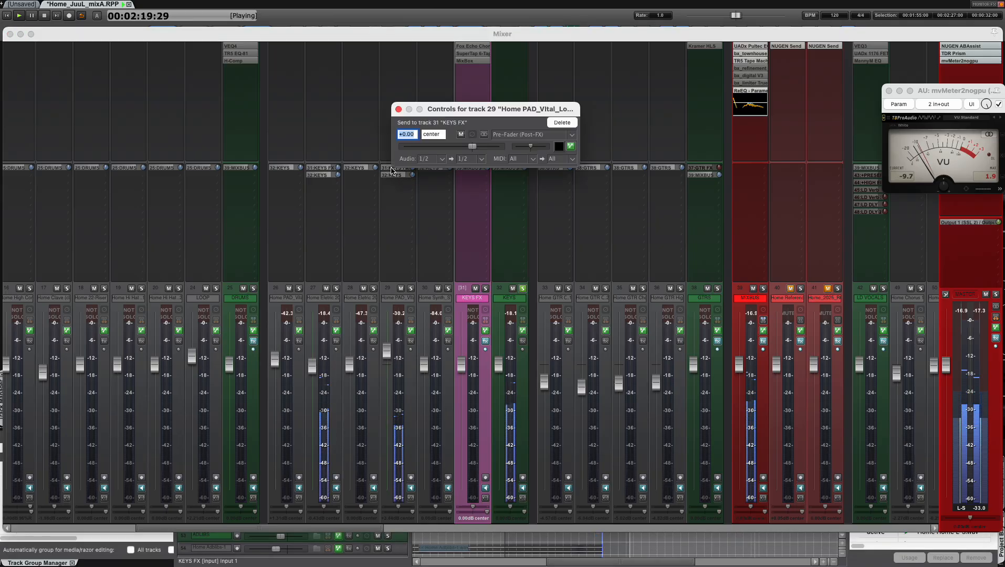
pyautogui.click(398, 110)
pyautogui.click(400, 168)
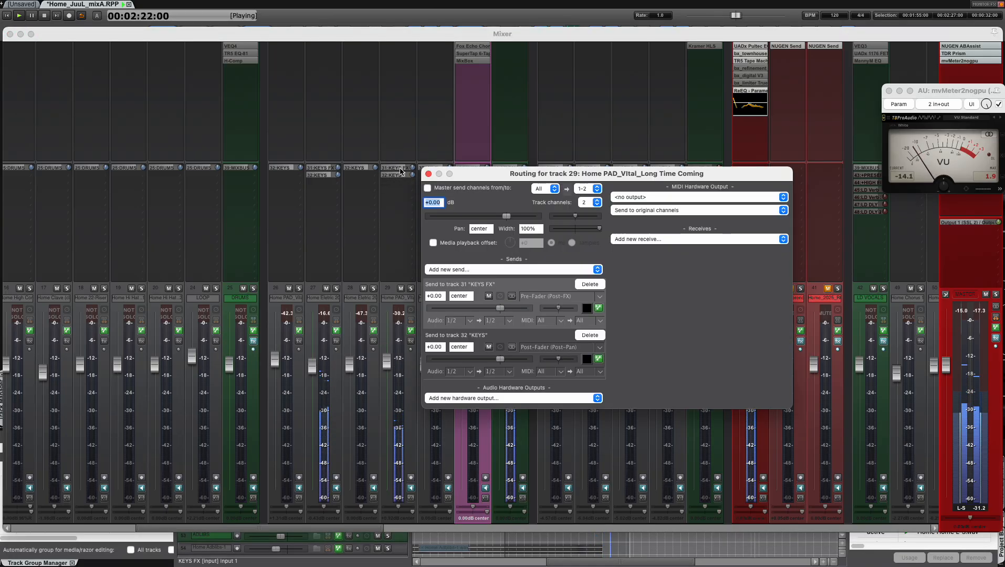
pyautogui.keyDown('alt'); pyautogui.click(400, 169); pyautogui.keyUp('alt')
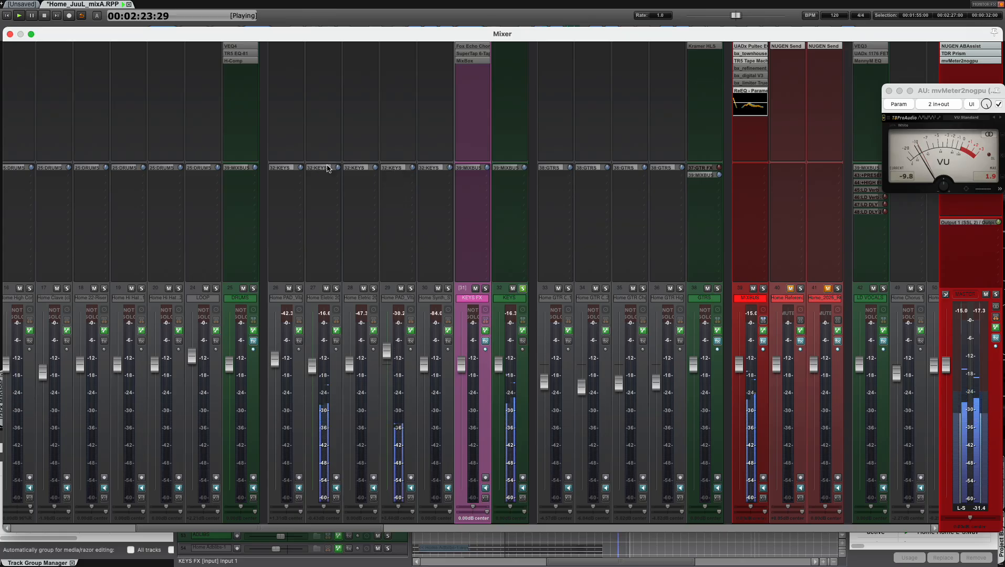
pyautogui.keyDown('alt'); pyautogui.click(326, 168); pyautogui.keyUp('alt')
pyautogui.keyDown('alt'); pyautogui.click(395, 168); pyautogui.keyUp('alt')
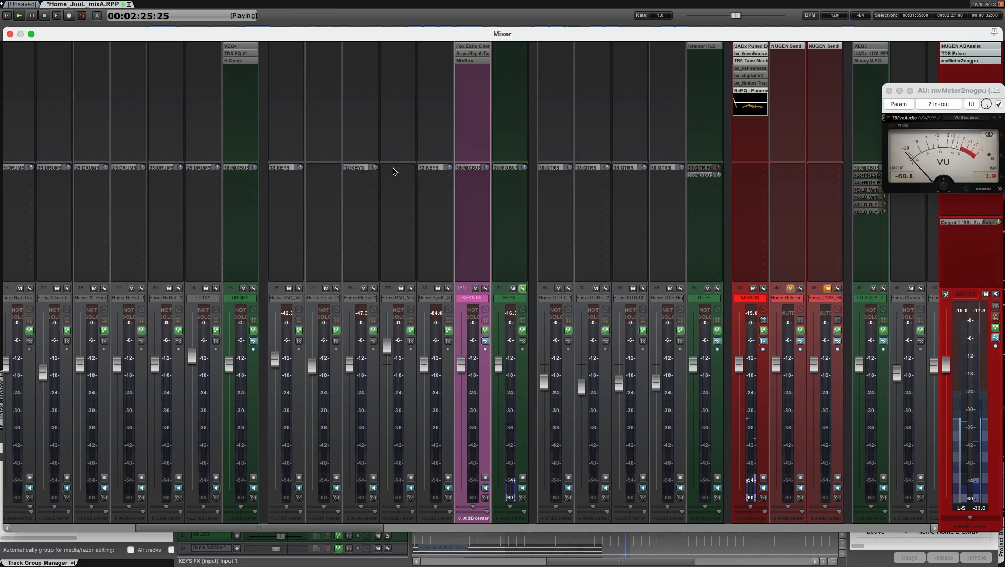
pyautogui.press('Escape')
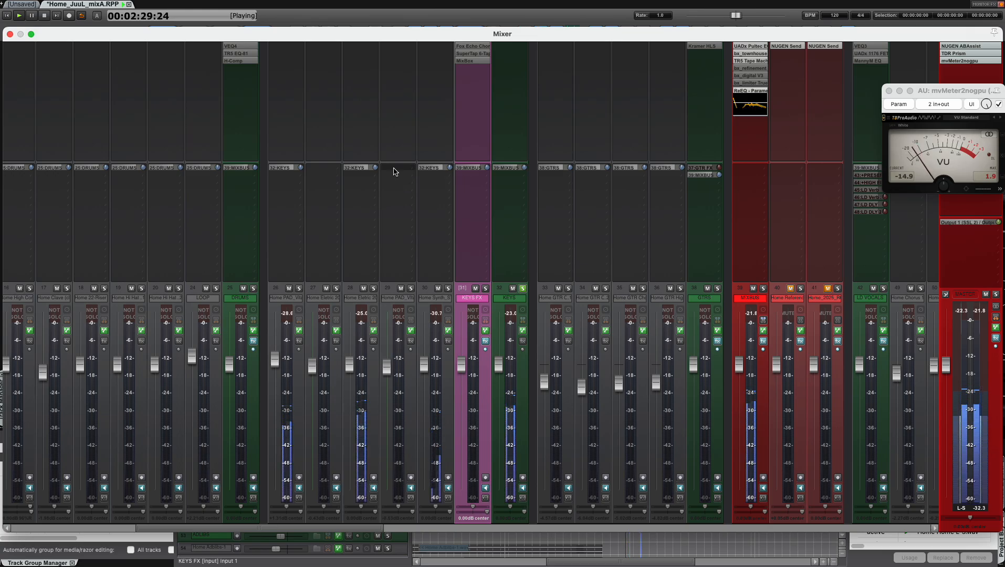
# Step: Create Post-Fader (Post-Pan) sends to KEYS from the Home PAD_Vital_Long Time Coming and Home Eletric 200 SD _Candy Apple tracks
pyautogui.moveTo(511, 284); pyautogui.dragTo(510, 300)
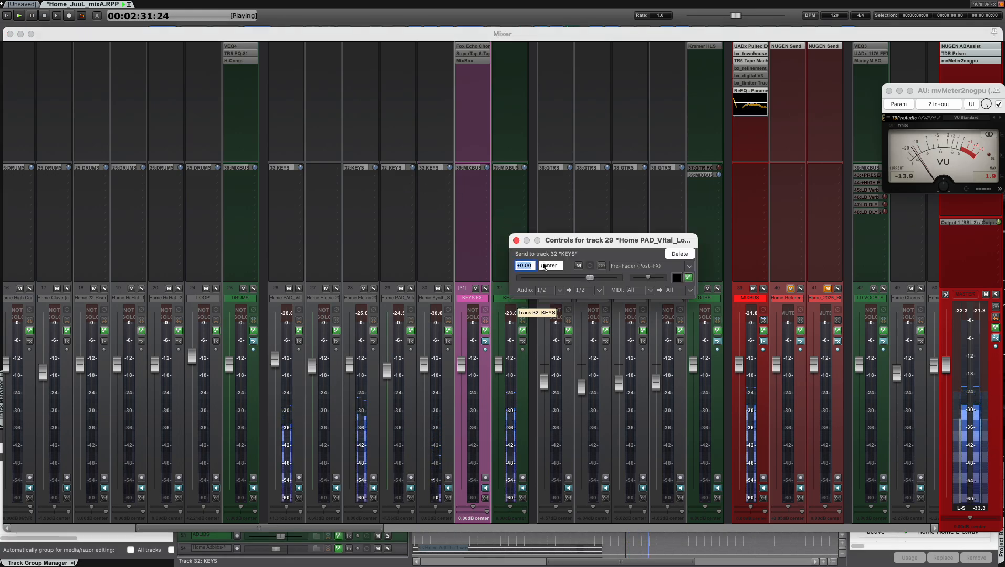
pyautogui.click(623, 265)
pyautogui.click(627, 279)
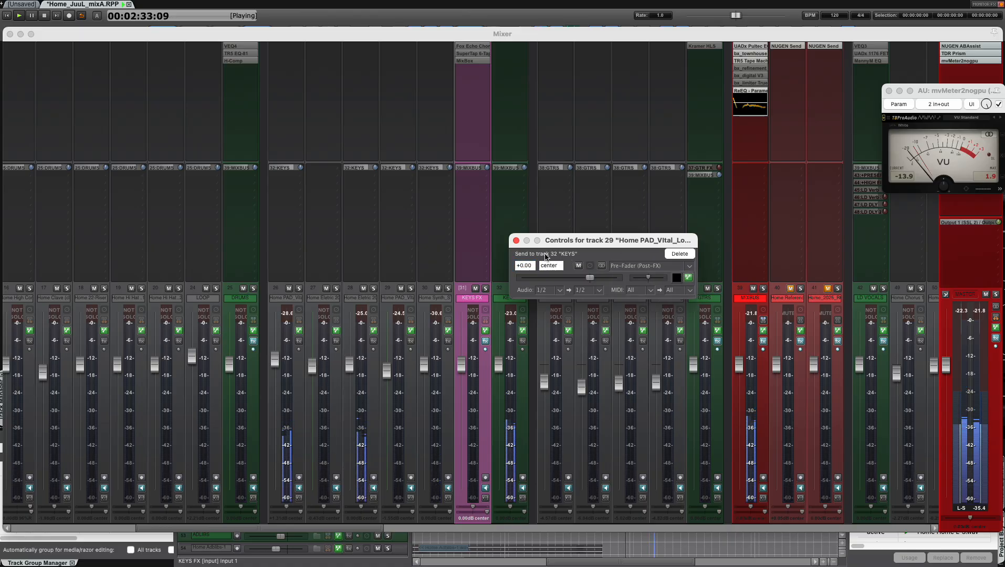
pyautogui.click(515, 240)
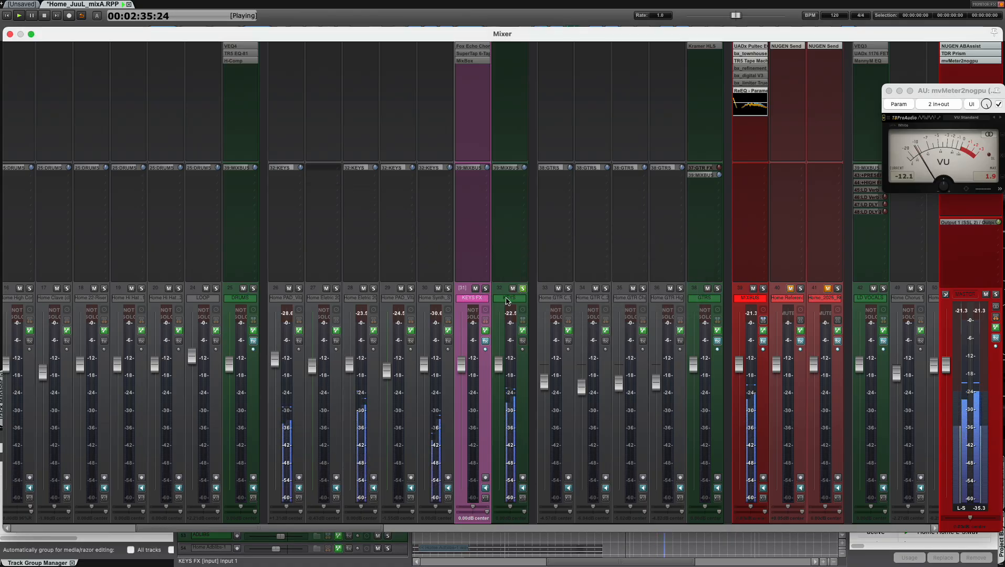
pyautogui.click(630, 265)
pyautogui.click(633, 279)
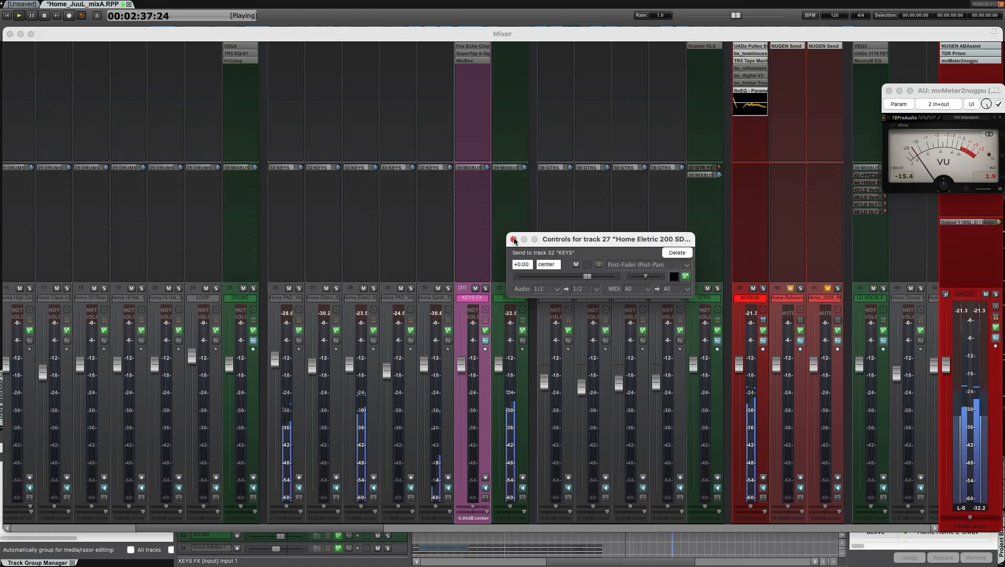
pyautogui.click(514, 240)
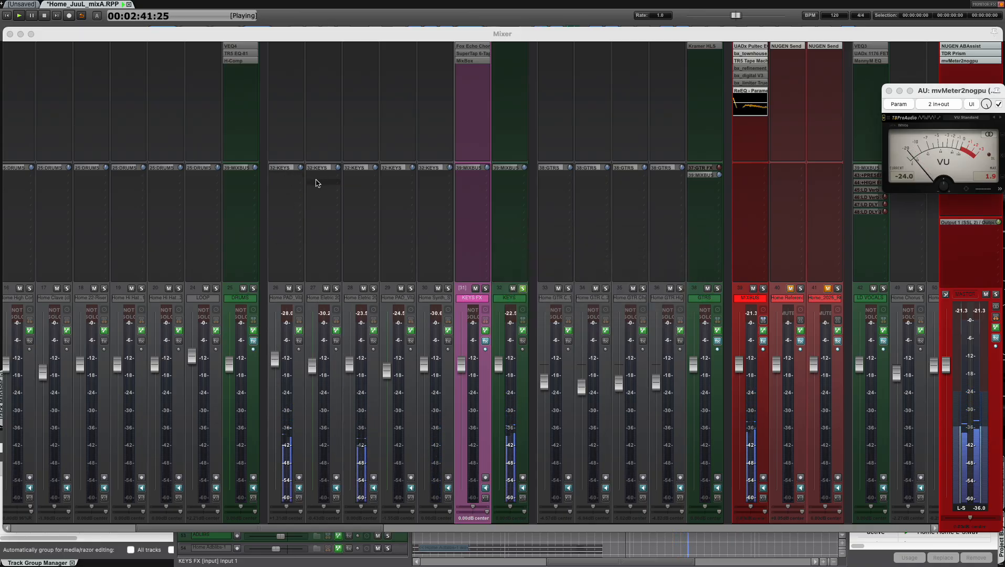
# Step: Stop playback, reselect the C2 section from 1:55 to 2:27 and play it with the mixer open
pyautogui.press('super+m')
pyautogui.press('space')
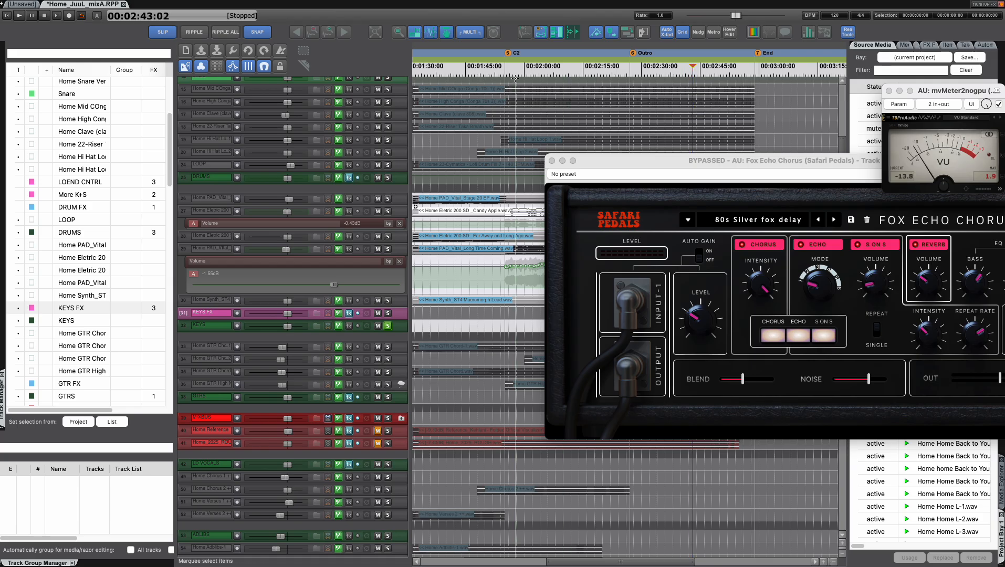
pyautogui.moveTo(504, 72); pyautogui.dragTo(657, 75)
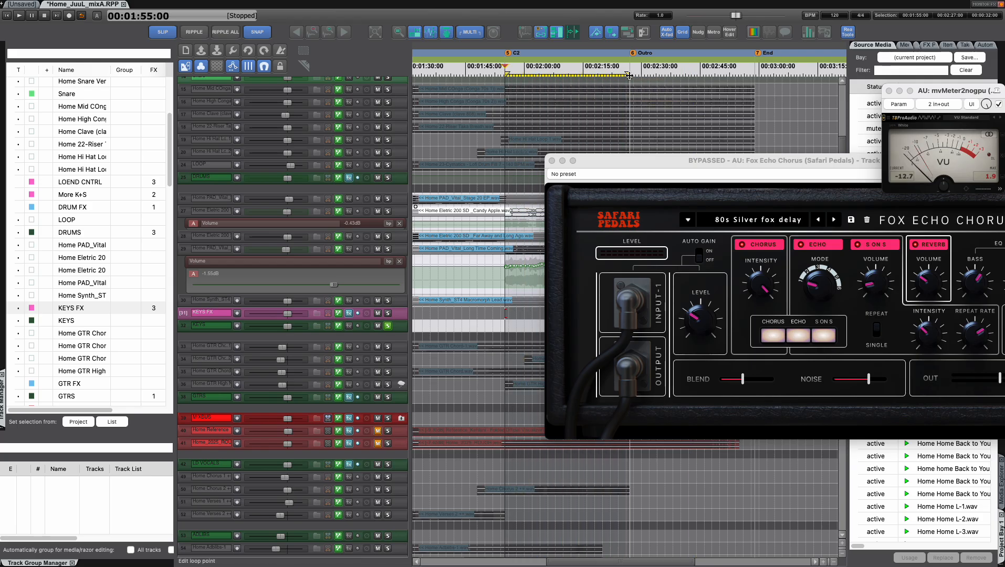
pyautogui.press('space')
pyautogui.press('super+m')
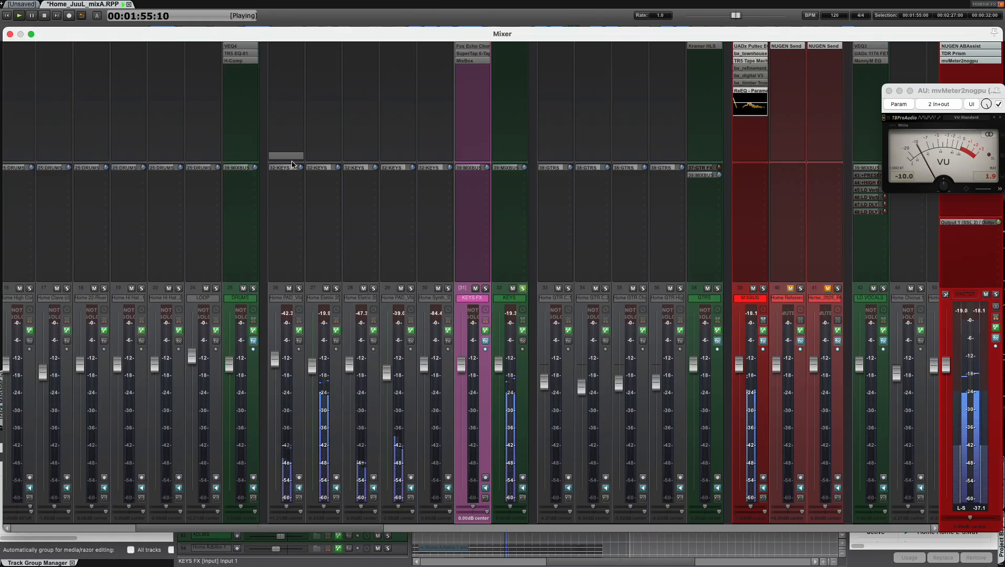
# Step: Create a Pre-Fader (Post-FX) send from the Candy Apple track to KEYS FX, and enable and open Fox Echo Chorus there
pyautogui.moveTo(438, 269); pyautogui.dragTo(474, 298)
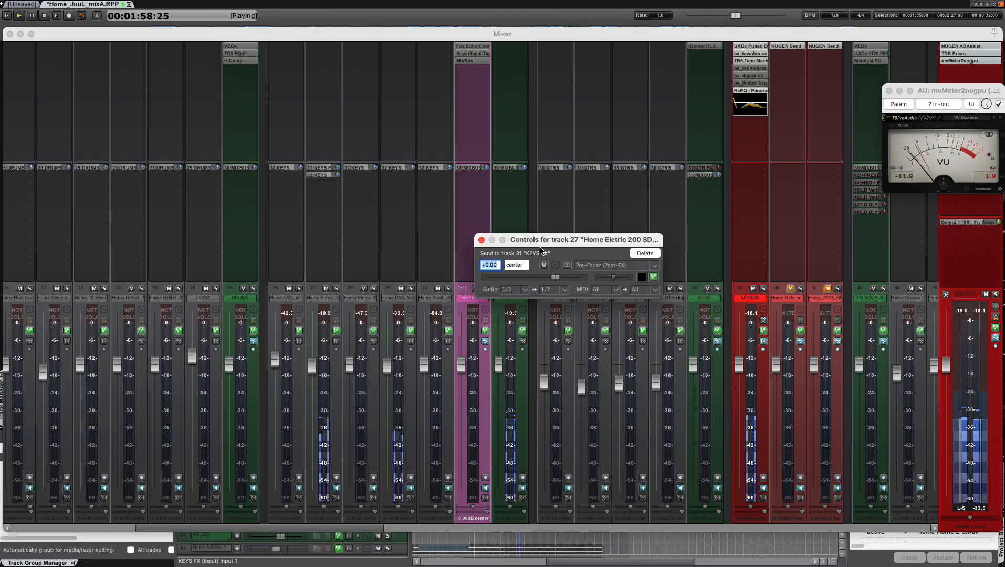
pyautogui.click(481, 240)
pyautogui.click(472, 48)
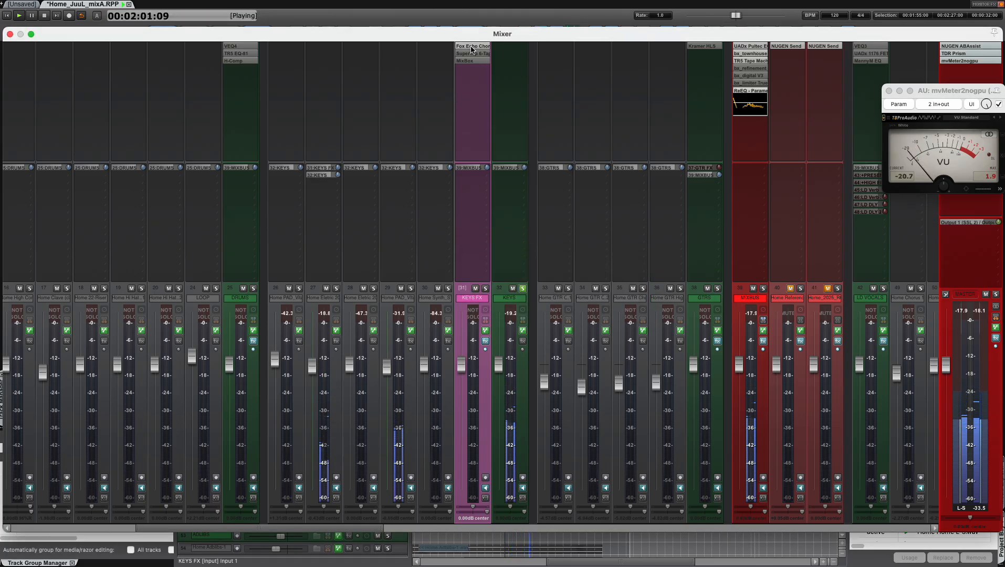
pyautogui.click(471, 48)
pyautogui.moveTo(555, 160); pyautogui.dragTo(294, 72)
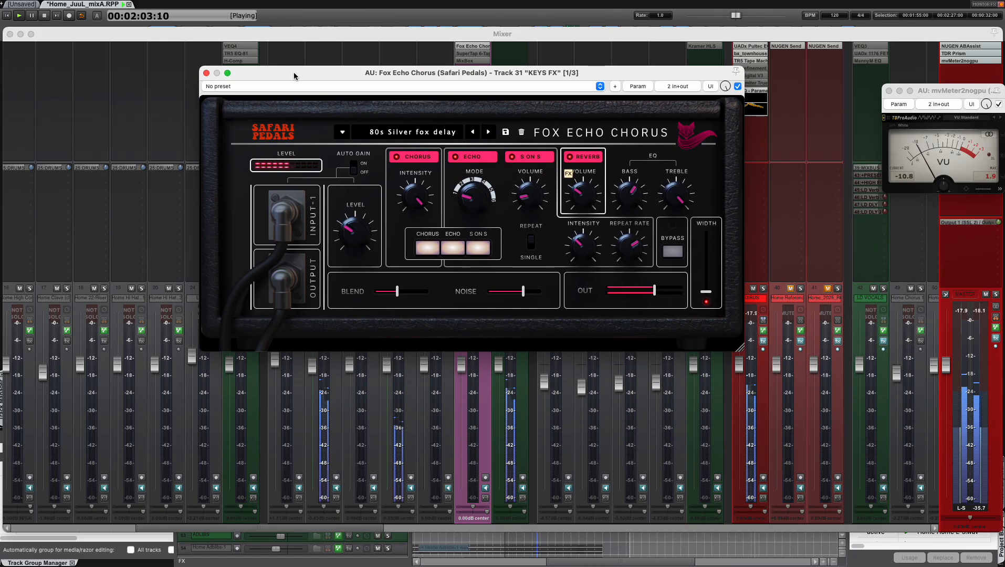
# Step: Load the AFTER YOU preset in Fox Echo Chorus, set Width to maximum, raise Blend and close the plug-in
pyautogui.click(489, 132)
pyautogui.click(490, 132)
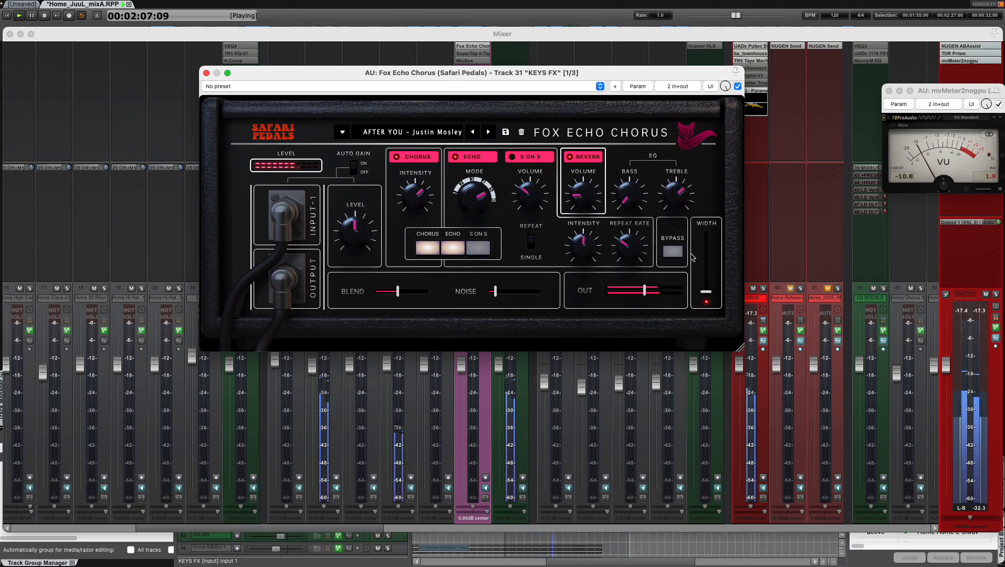
pyautogui.moveTo(707, 293); pyautogui.dragTo(709, 226)
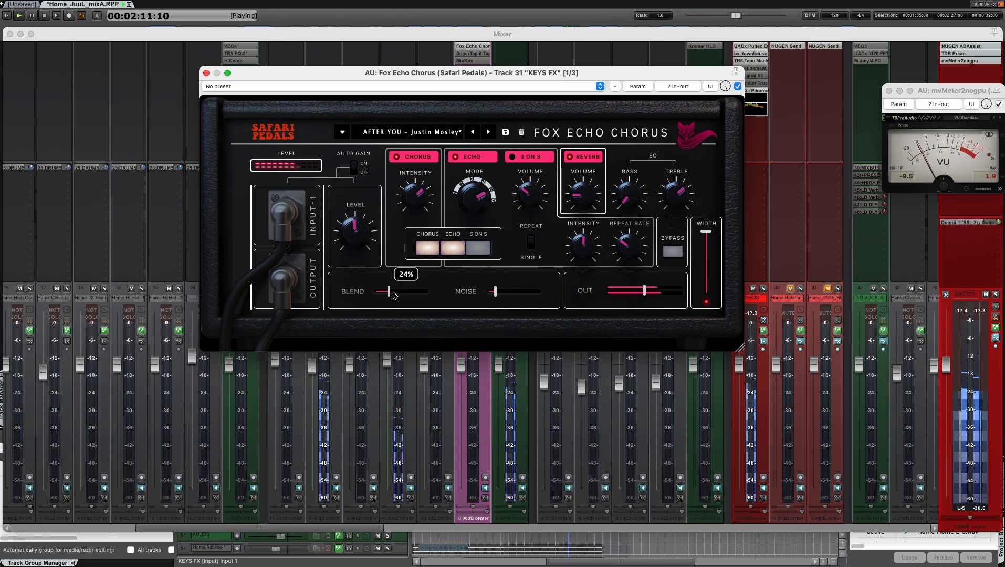
pyautogui.moveTo(397, 291); pyautogui.dragTo(427, 291)
pyautogui.moveTo(330, 227); pyautogui.dragTo(331, 205)
pyautogui.click(206, 73)
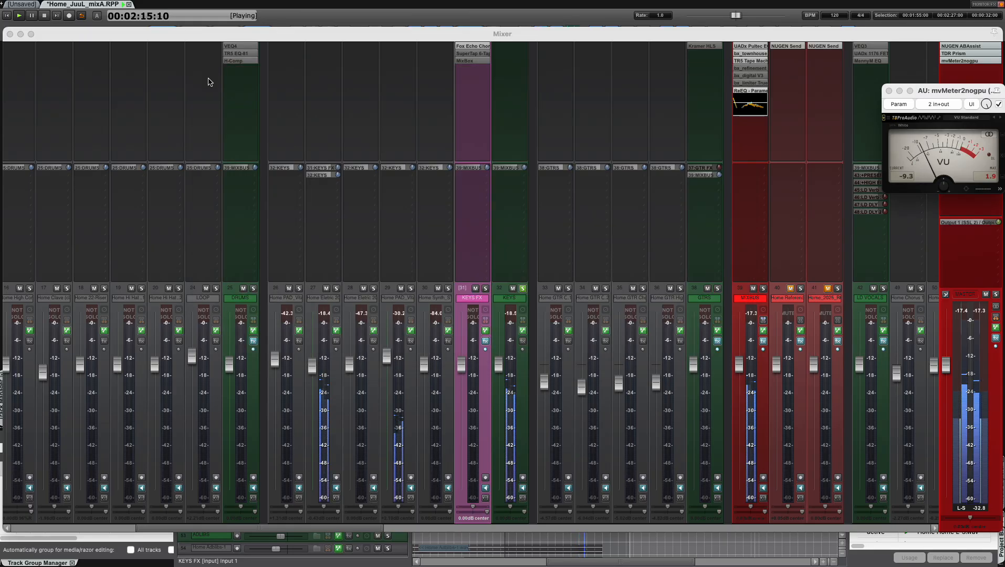
# Step: Solo KEYS FX, lower its volume to -22.1 dB and stop playback
pyautogui.click(486, 289)
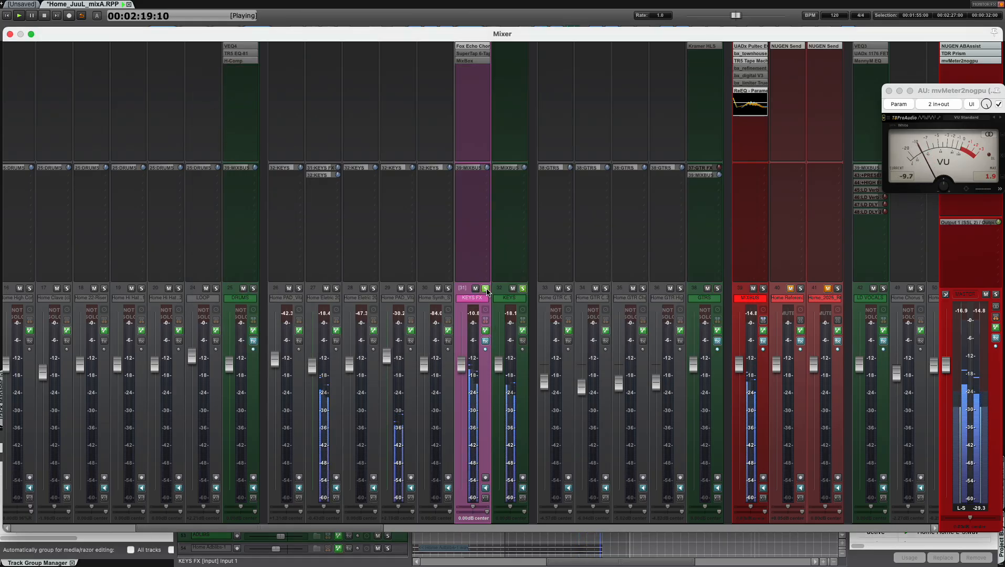
pyautogui.moveTo(462, 364); pyautogui.dragTo(459, 432)
pyautogui.press('space')
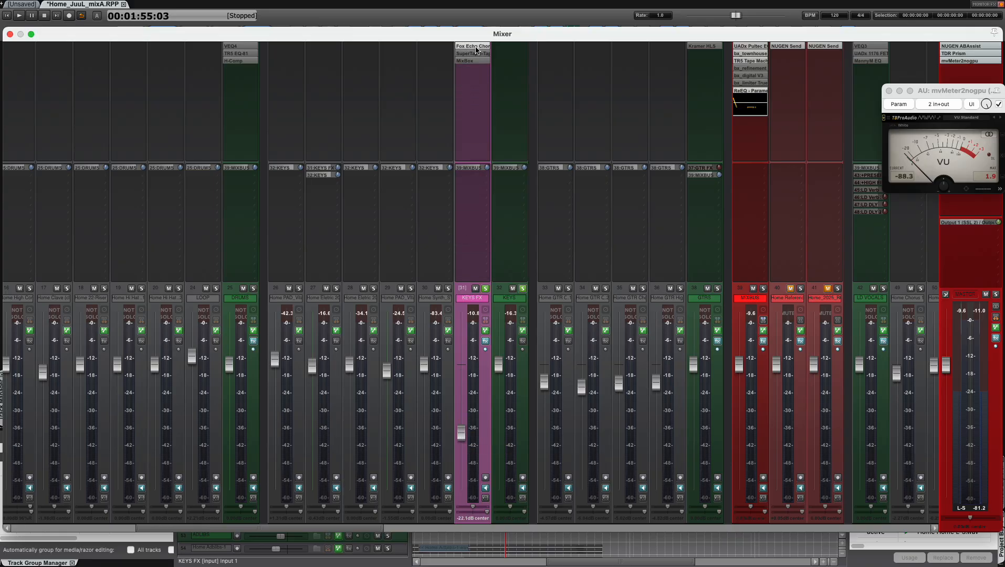
# Step: Raise KEYS FX to -0.24 dB, turn down Candy Apple's send and add a send from the Long Time Coming pad track to KEYS FX
pyautogui.moveTo(461, 435); pyautogui.dragTo(460, 373)
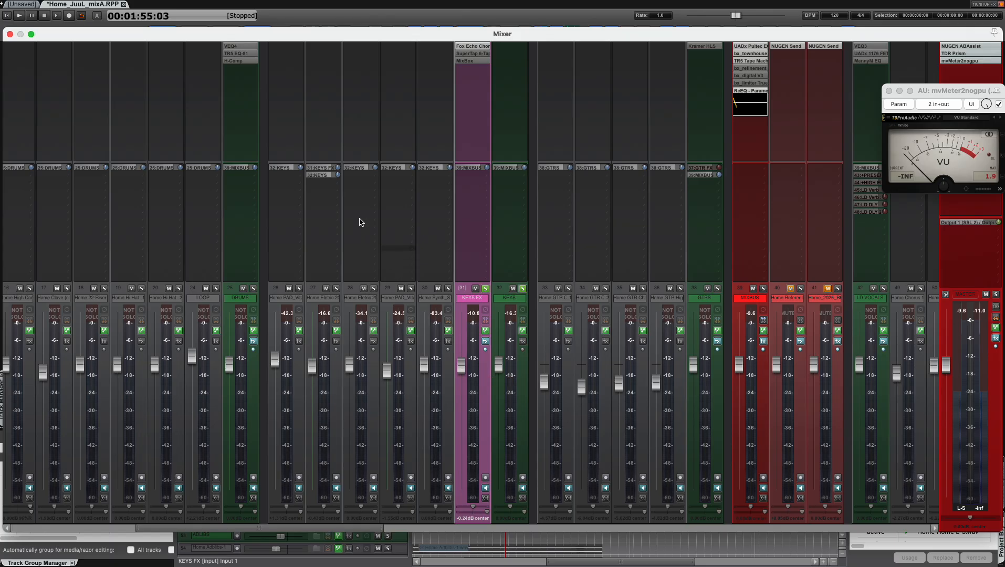
pyautogui.moveTo(337, 168); pyautogui.dragTo(334, 253)
pyautogui.moveTo(325, 170)
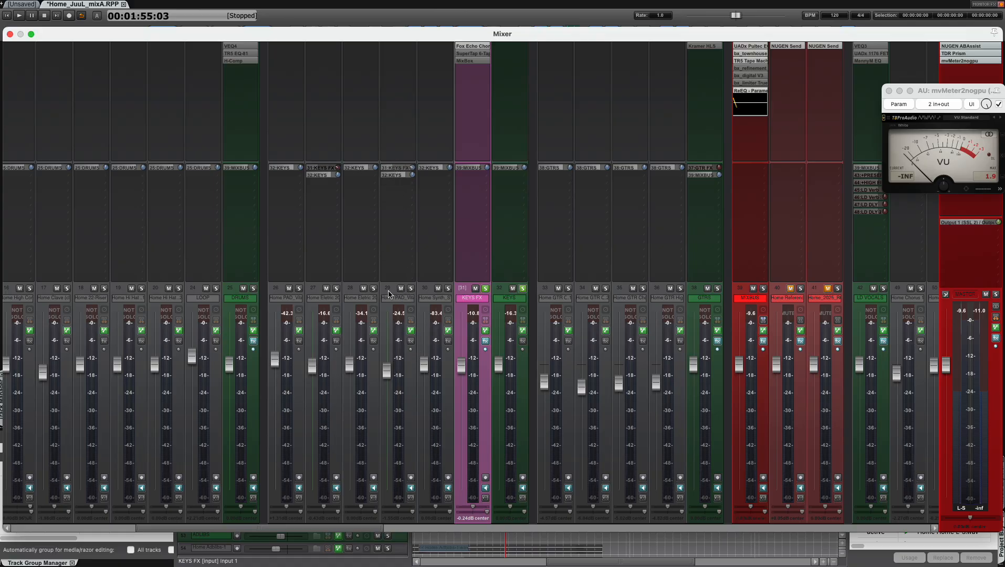
# Step: Solo the Long Time Coming track and loop playback of the C2 section from 1:55 to 2:27 with the mixer open
pyautogui.click(412, 289)
pyautogui.press('space')
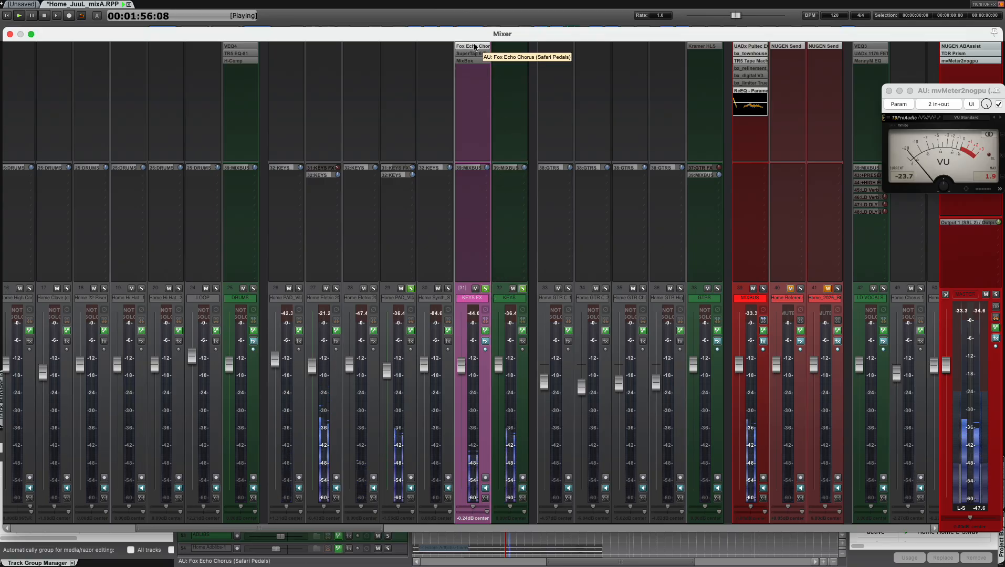
pyautogui.hotkey('ctrl', 'm')
pyautogui.press('space')
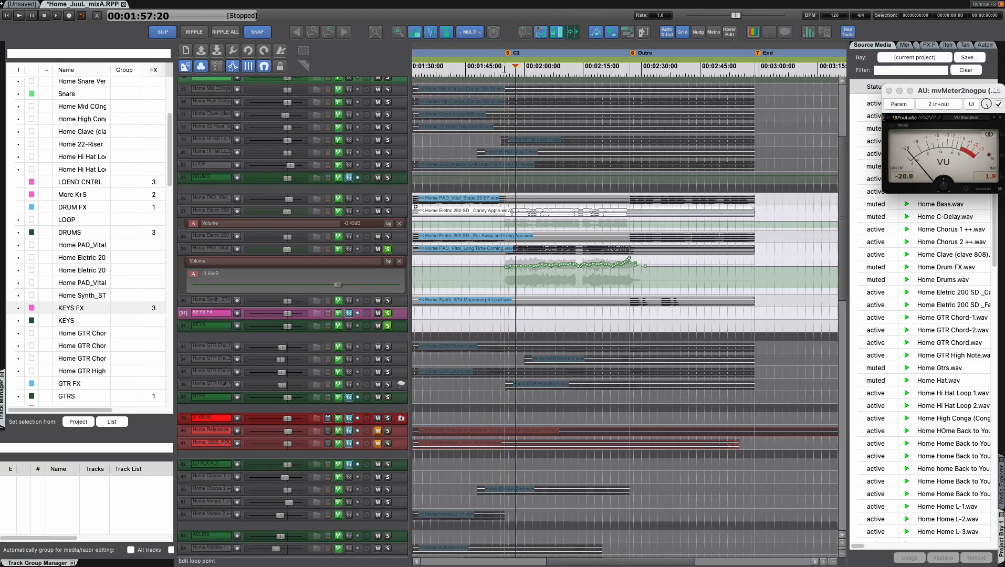
pyautogui.moveTo(504, 68); pyautogui.dragTo(628, 73)
pyautogui.press('space')
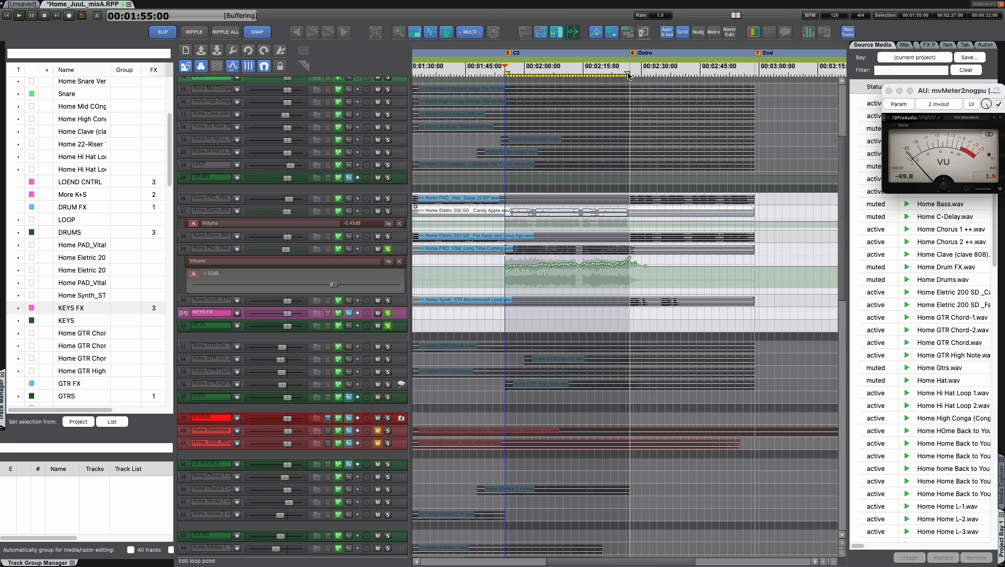
pyautogui.hotkey('ctrl', 'm')
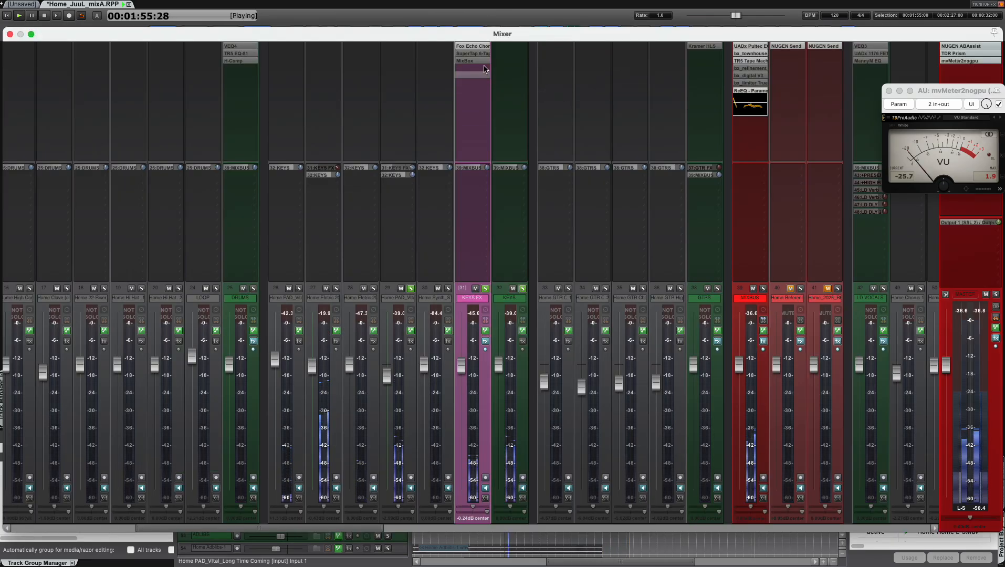
# Step: Load the Bright Spring preset in Fox Echo Chorus and set the Long Time Coming track's send to KEYS FX to about -6 dB
pyautogui.click(477, 48)
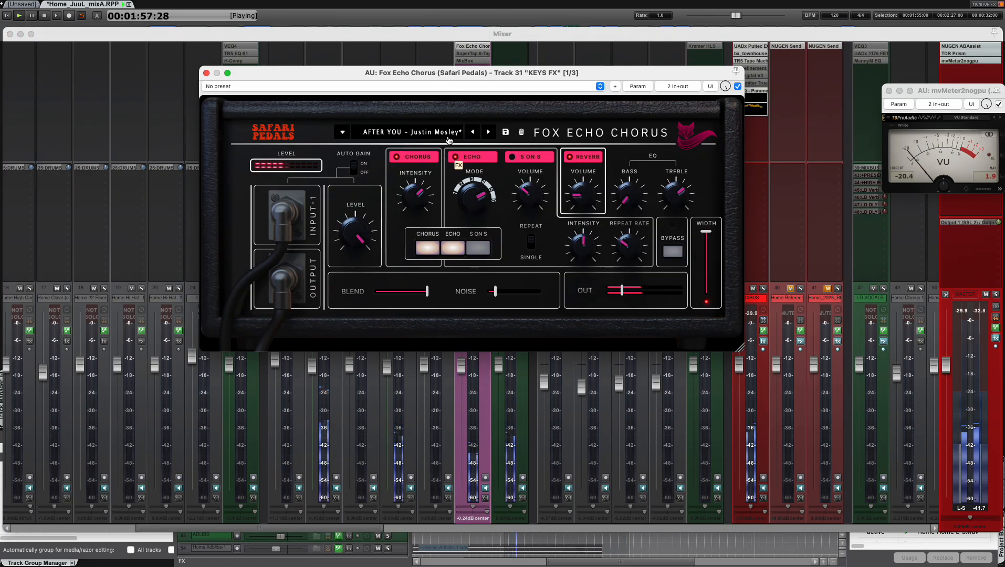
pyautogui.click(491, 132)
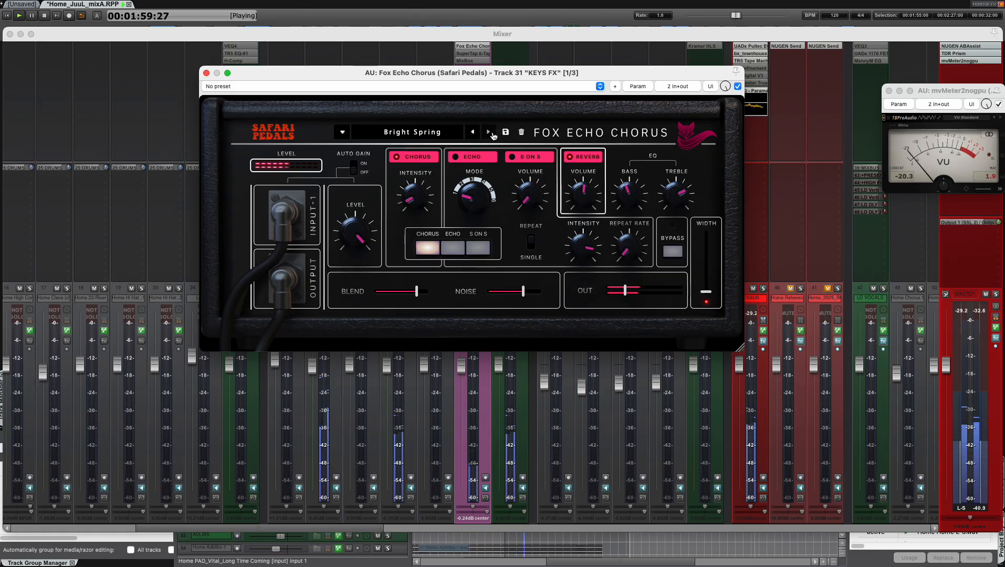
pyautogui.moveTo(472, 73); pyautogui.dragTo(767, 73)
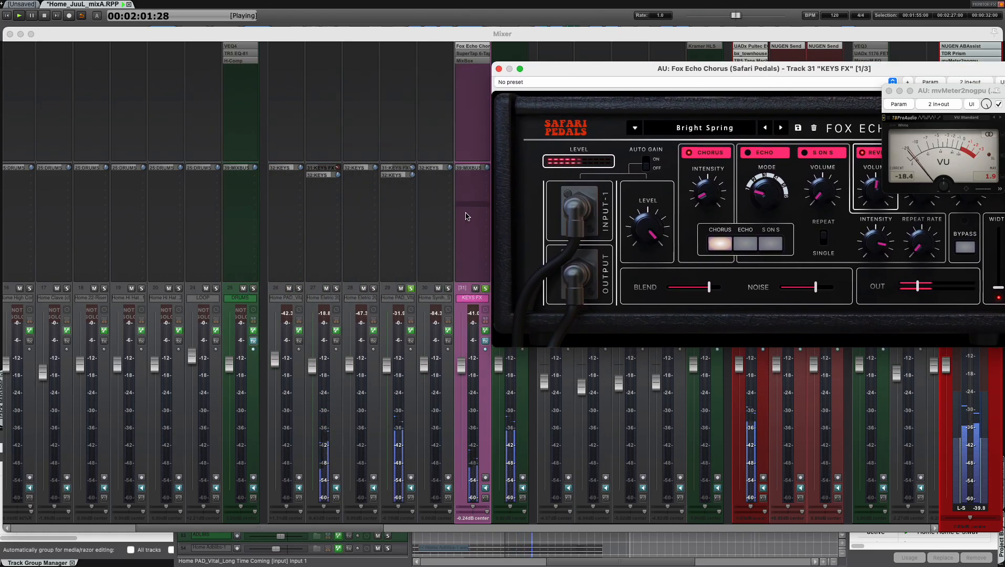
pyautogui.click(468, 214)
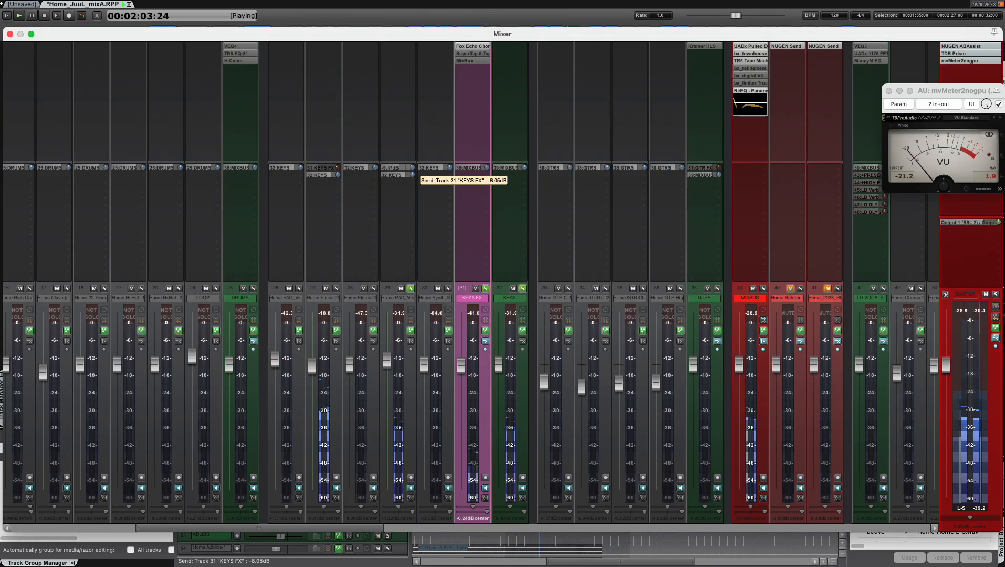
pyautogui.moveTo(412, 167)
pyautogui.mouseDown()
pyautogui.moveTo(412, 157)
pyautogui.moveTo(412, 170)
pyautogui.mouseUp()
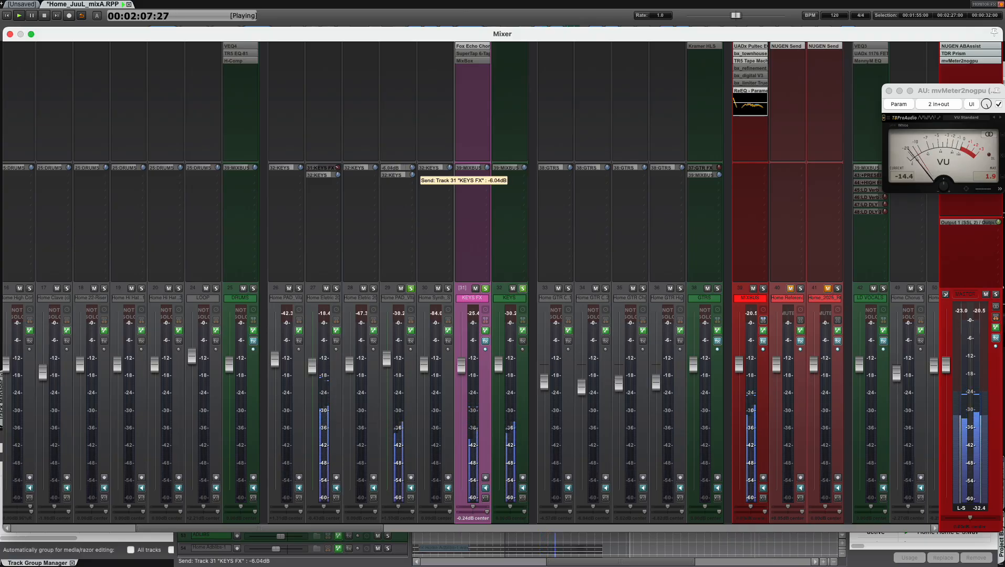
# Step: Reopen Fox Echo Chorus and audition the presets from DOUBLE CROSS and FUZZY FEVER through Insert - BGVs ON!
pyautogui.click(480, 48)
pyautogui.moveTo(649, 67); pyautogui.dragTo(483, 68)
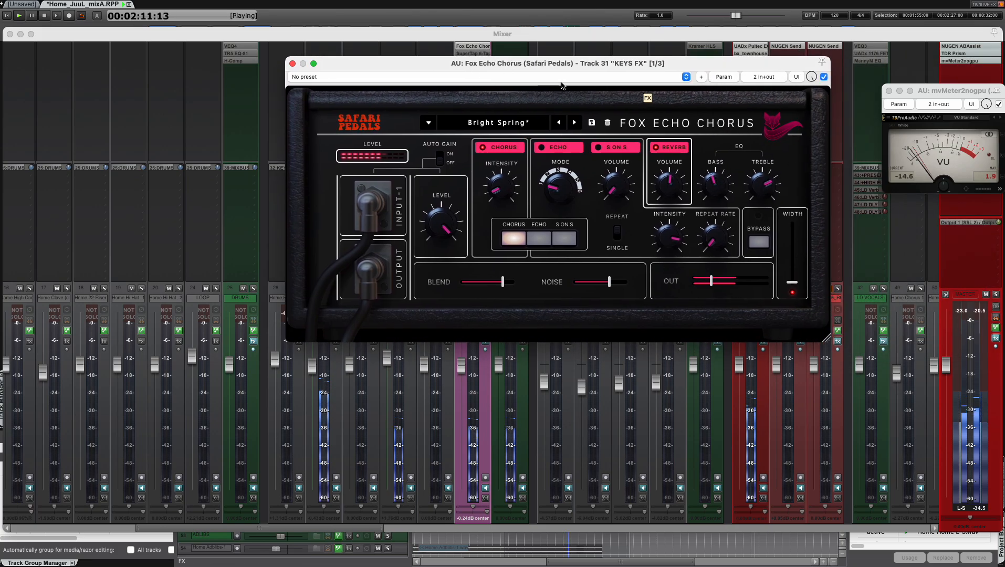
pyautogui.click(573, 123)
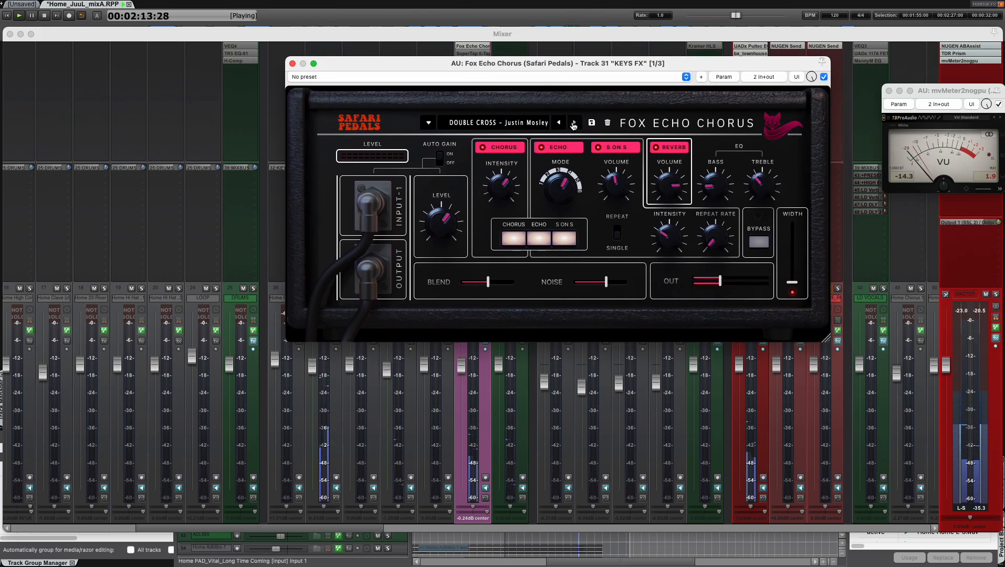
pyautogui.click(573, 123)
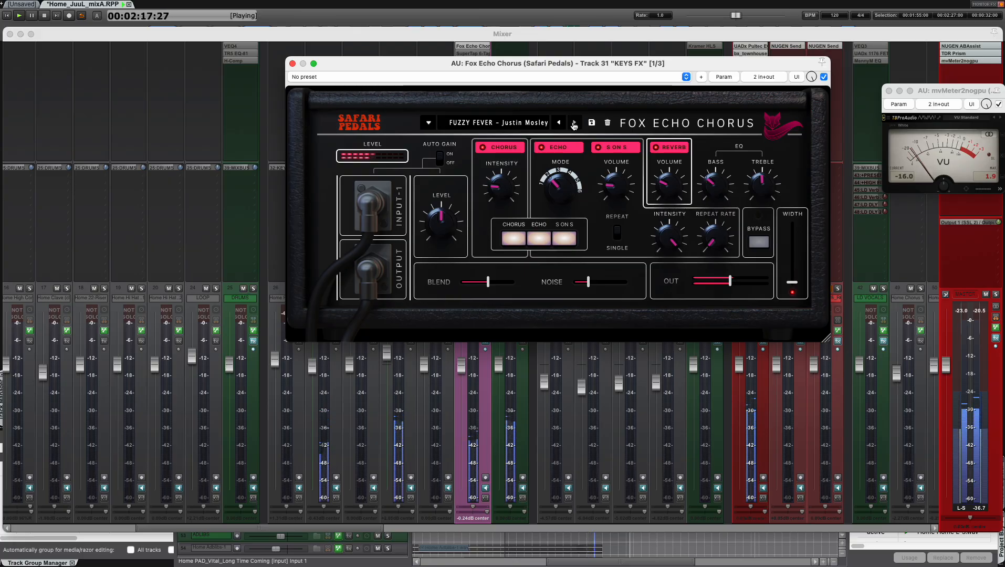
pyautogui.click(757, 242)
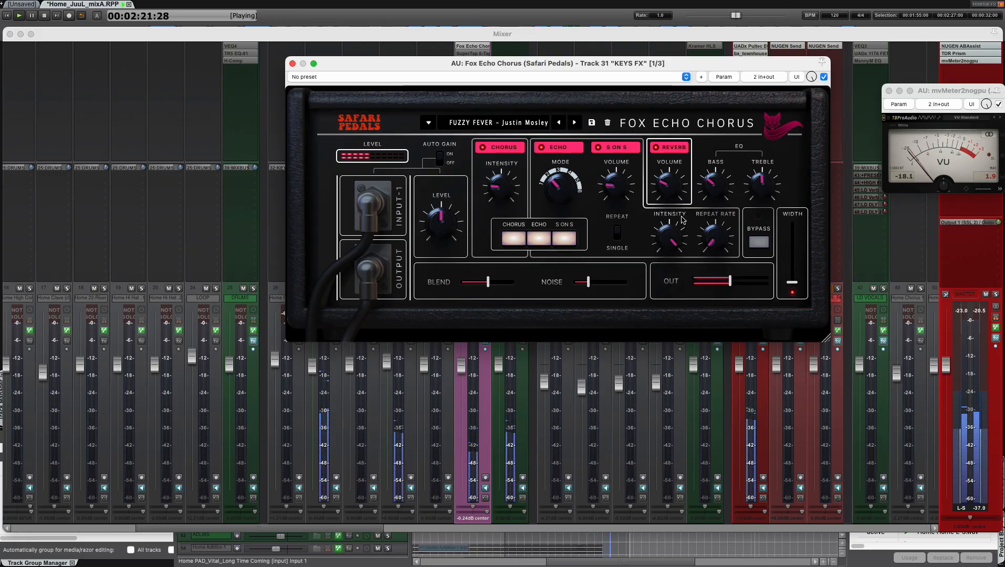
pyautogui.click(573, 123)
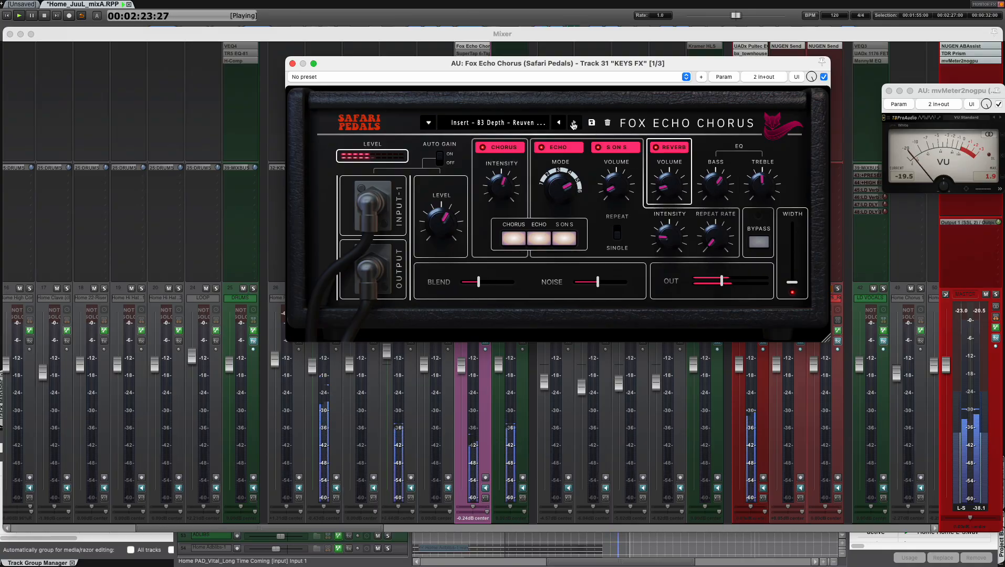
pyautogui.click(574, 123)
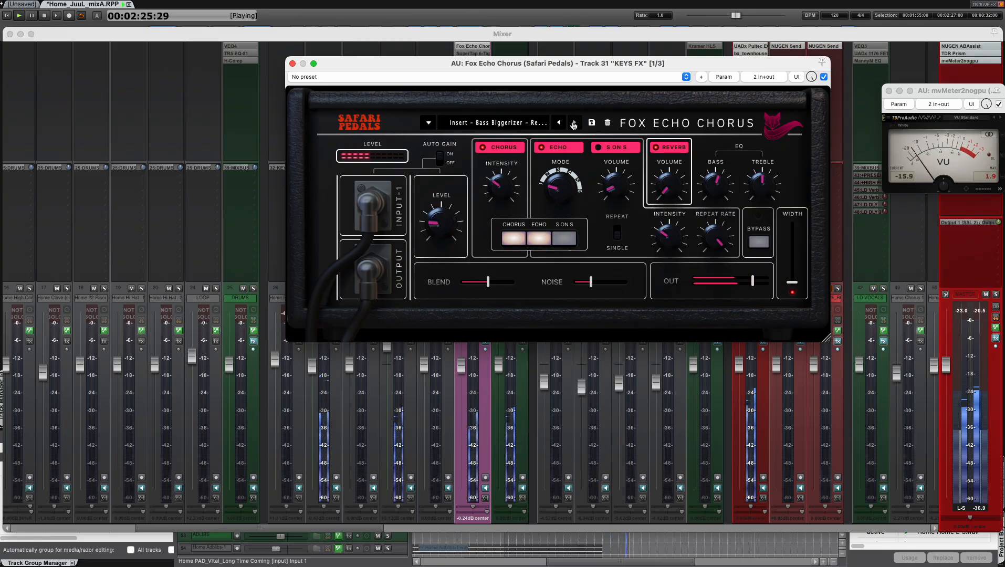
pyautogui.click(573, 123)
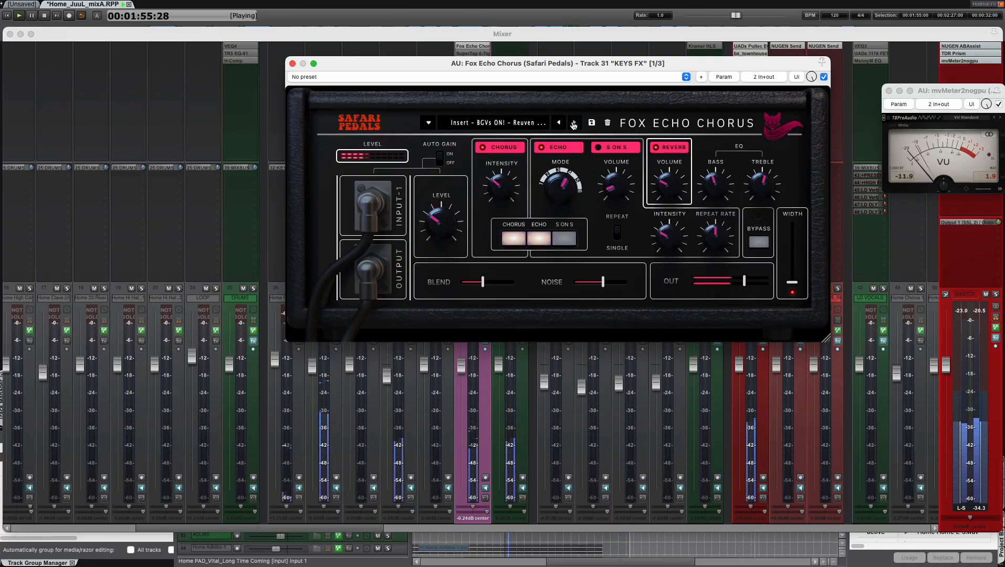
# Step: Audition the following Insert presets, from the drum and electric guitar ones through Insert - Lead Synth
pyautogui.click(574, 123)
pyautogui.click(574, 122)
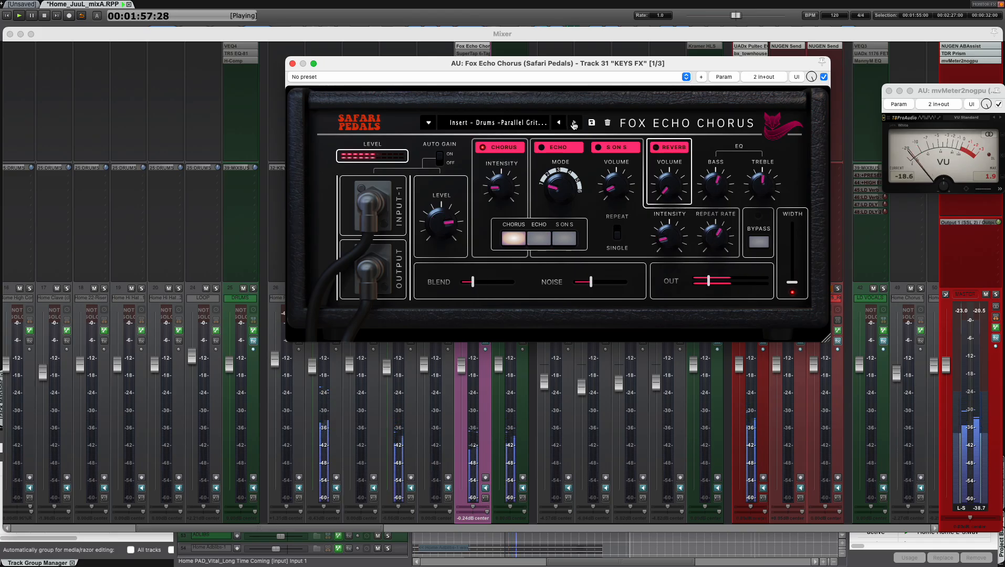
pyautogui.click(574, 123)
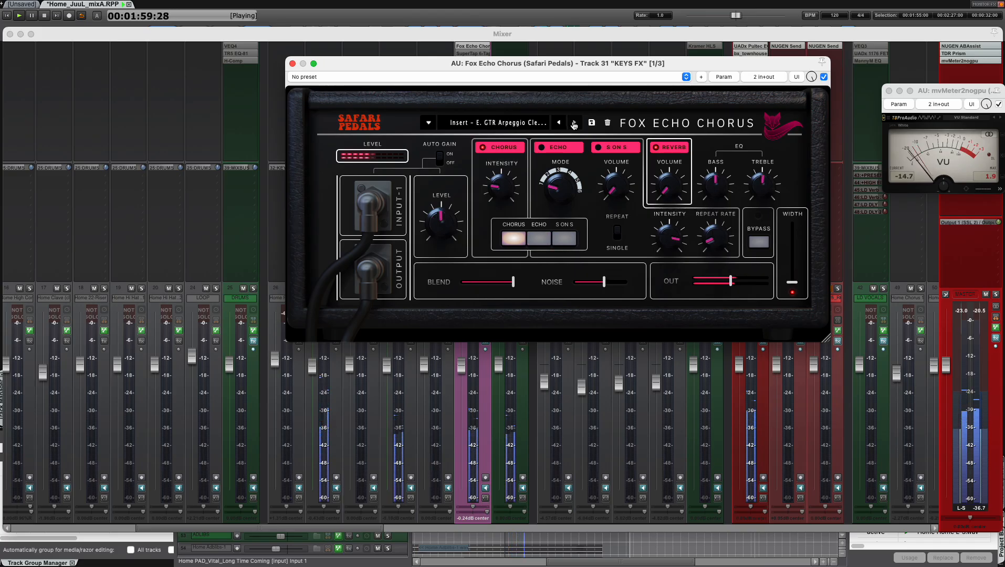
pyautogui.click(574, 123)
pyautogui.click(574, 123)
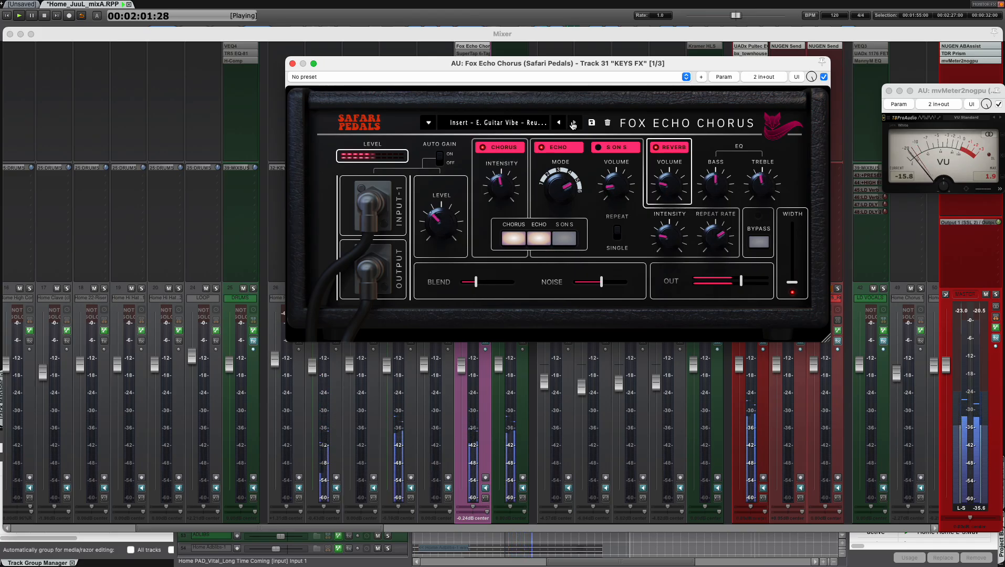
pyautogui.click(573, 122)
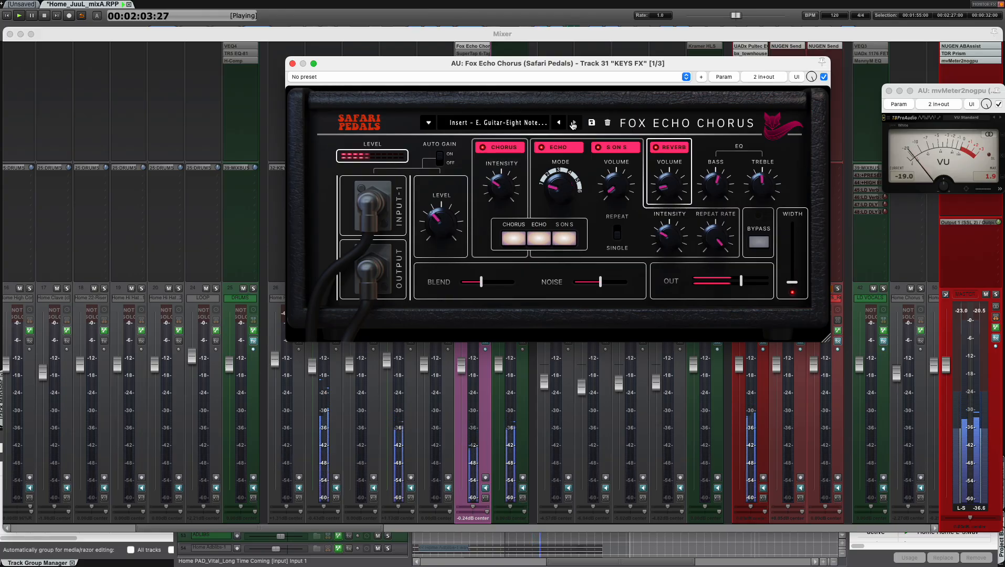
pyautogui.click(573, 122)
pyautogui.click(573, 123)
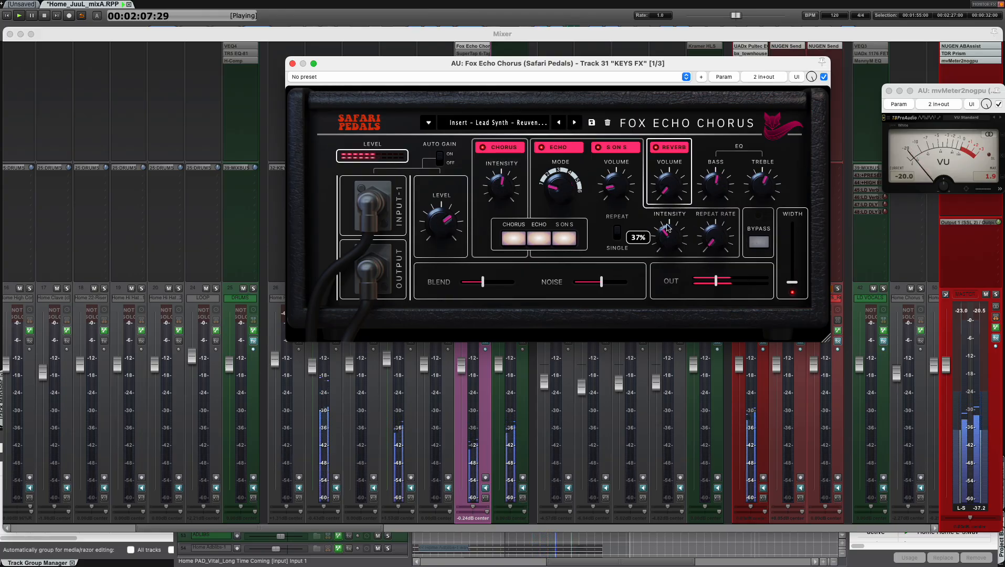
# Step: Adjust the Lead Synth preset by raising Level and the S ON S section's Volume, changing the echo Mode and setting Blend to maximum
pyautogui.moveTo(440, 213); pyautogui.dragTo(440, 203)
pyautogui.moveTo(437, 166); pyautogui.dragTo(427, 221)
pyautogui.moveTo(614, 187)
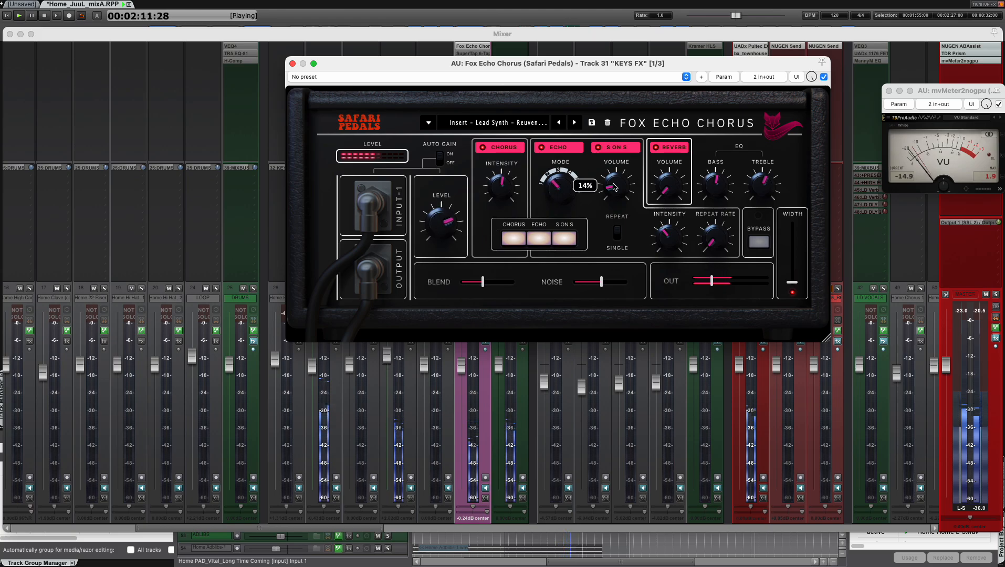
pyautogui.moveTo(615, 164); pyautogui.dragTo(612, 103)
pyautogui.moveTo(482, 282); pyautogui.dragTo(513, 282)
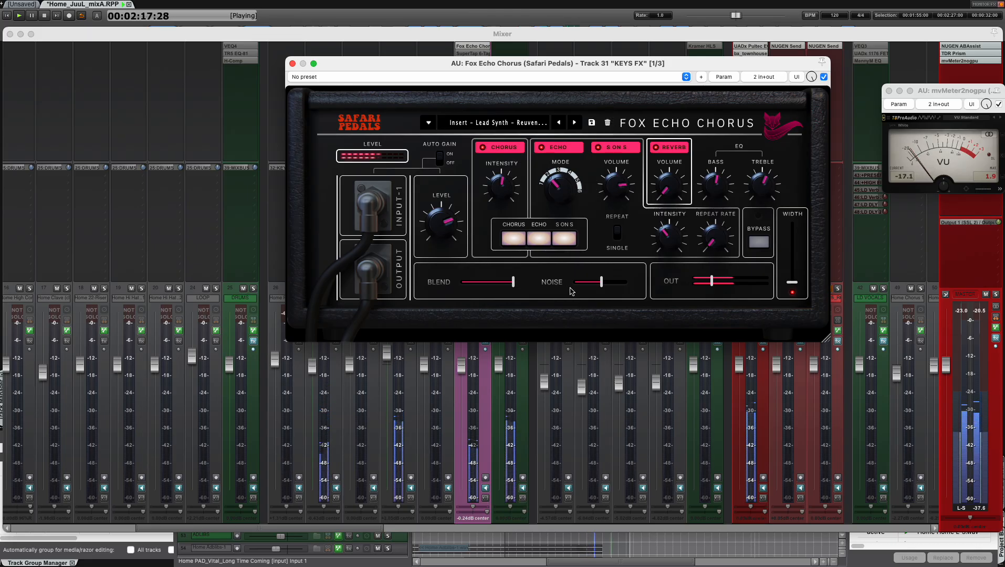
pyautogui.moveTo(611, 199)
pyautogui.moveTo(613, 188); pyautogui.dragTo(612, 182)
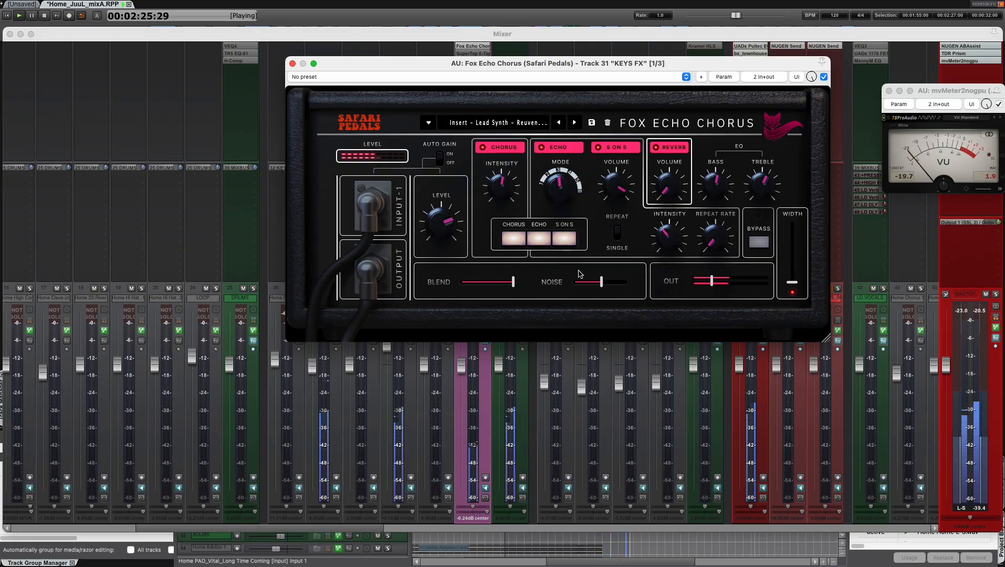
pyautogui.moveTo(601, 282); pyautogui.dragTo(606, 284)
# Step: Advance to the Insert - One Shot Effx preset, close Fox Echo Chorus and stop playback
pyautogui.click(574, 123)
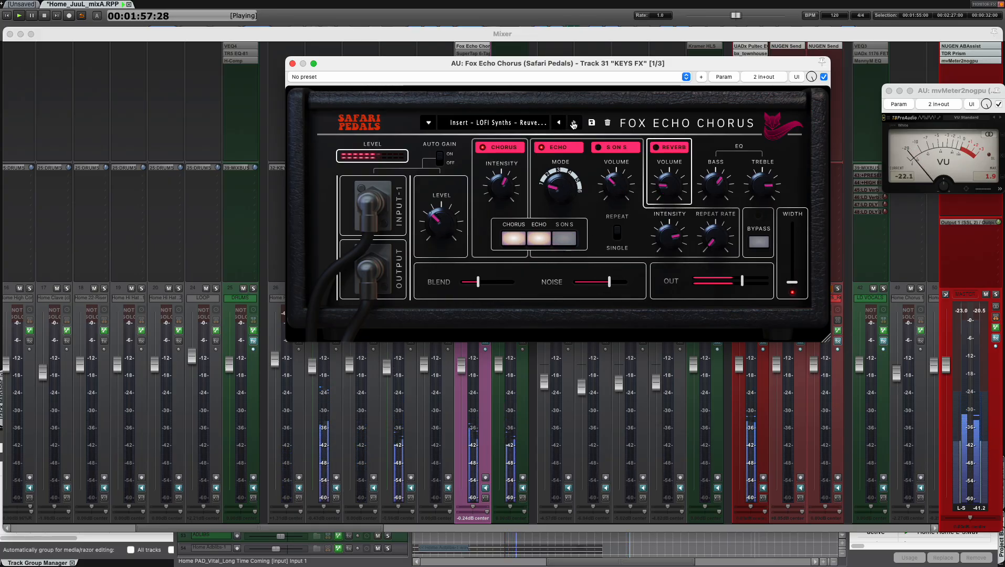
pyautogui.click(574, 122)
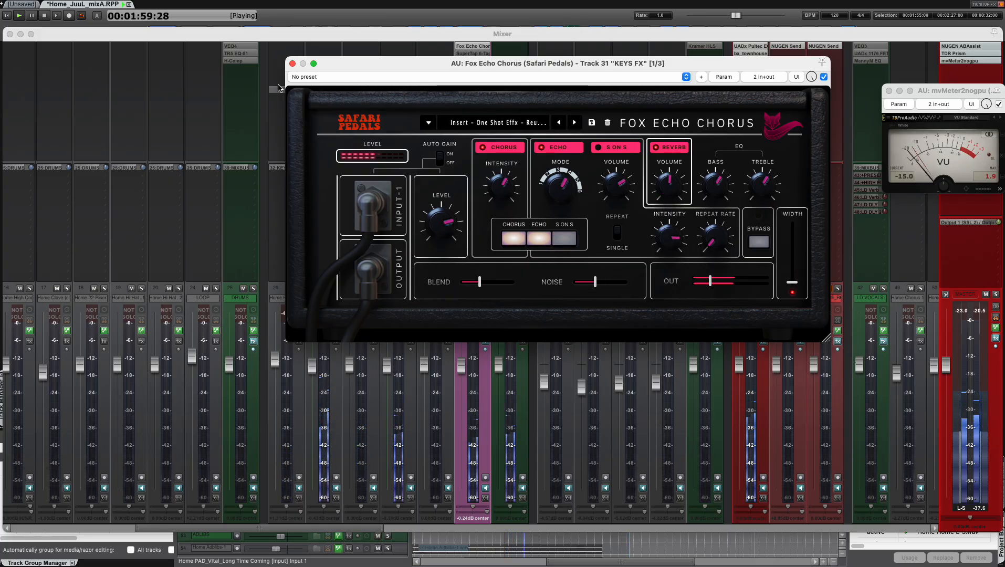
pyautogui.click(293, 64)
pyautogui.press('space')
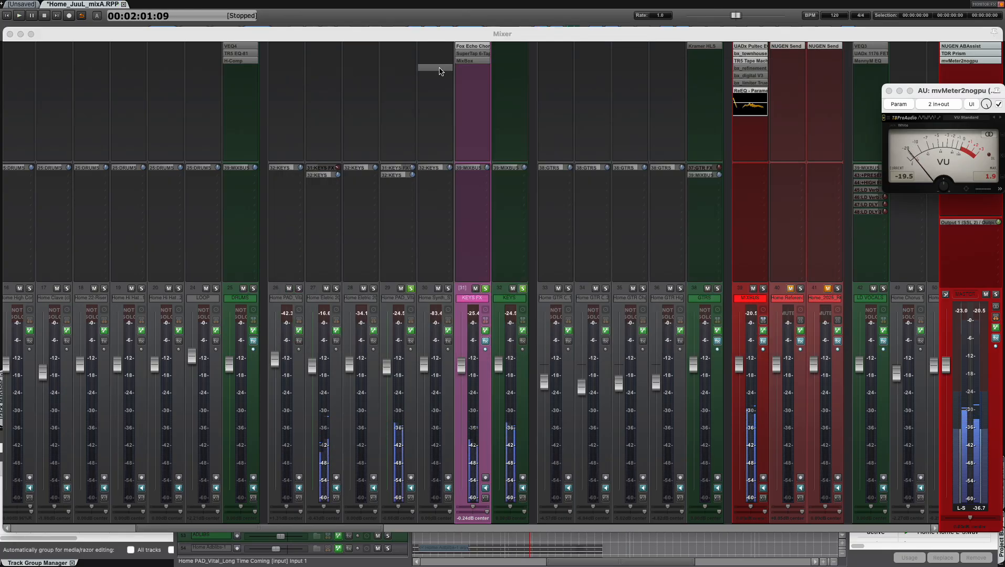
# Step: Switch KEYS FX from Fox Echo Chorus to the SuperTap 6-Taps delay and loop the C2 section from 1:55 to 2:27 with its window open
pyautogui.click(470, 54)
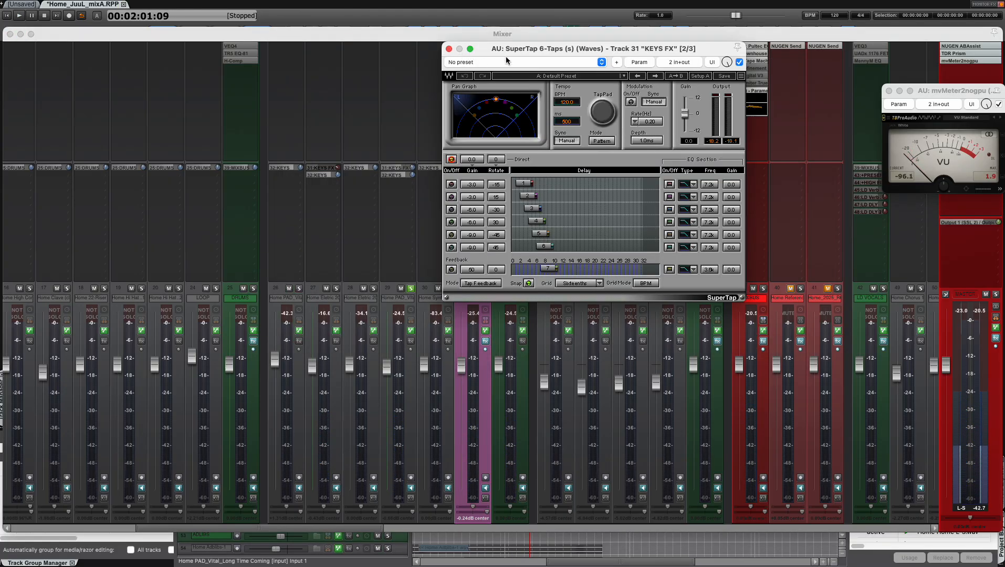
pyautogui.moveTo(506, 49); pyautogui.dragTo(636, 69)
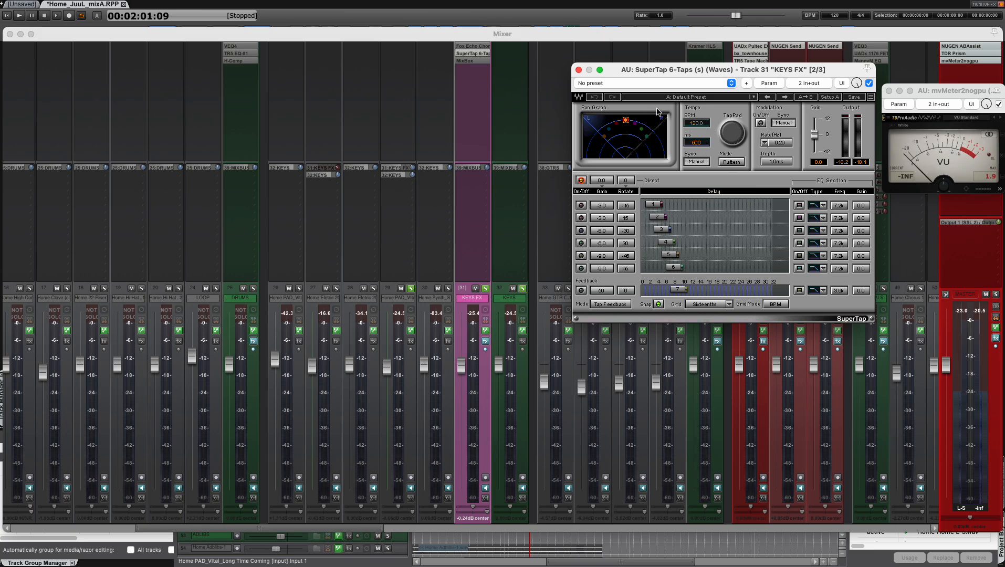
pyautogui.press('space')
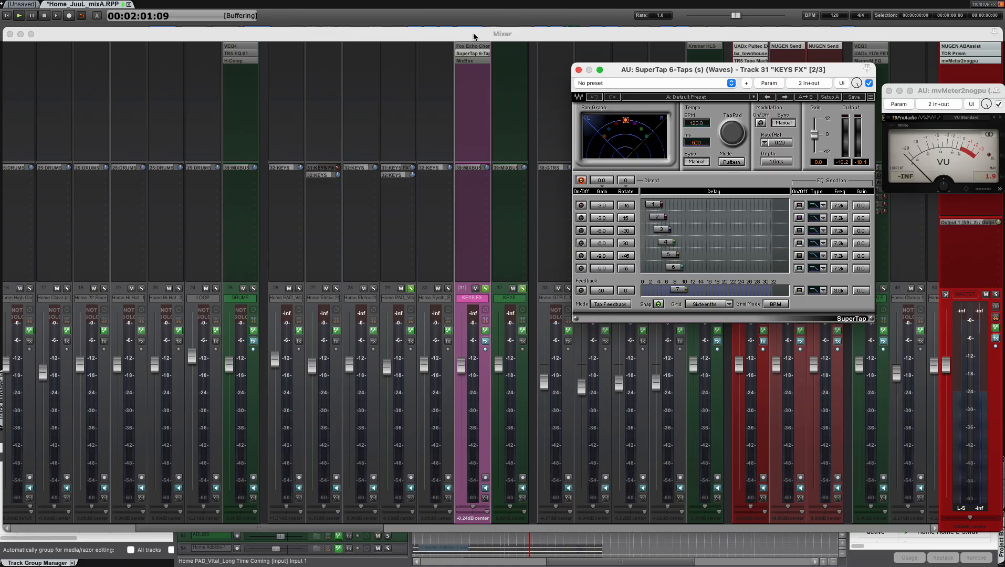
pyautogui.press('super+m')
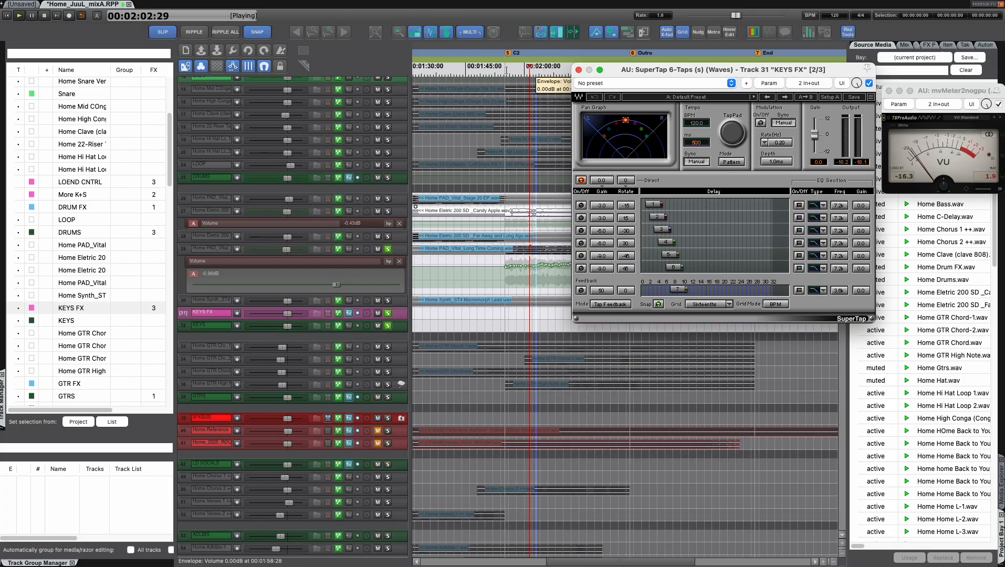
pyautogui.moveTo(505, 67); pyautogui.dragTo(630, 68)
pyautogui.press('super+m')
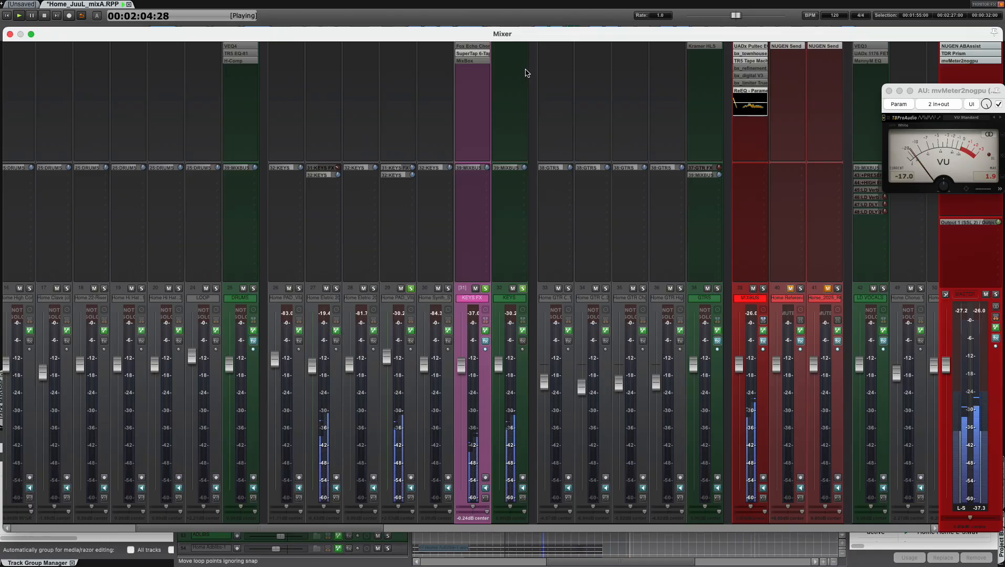
pyautogui.click(472, 54)
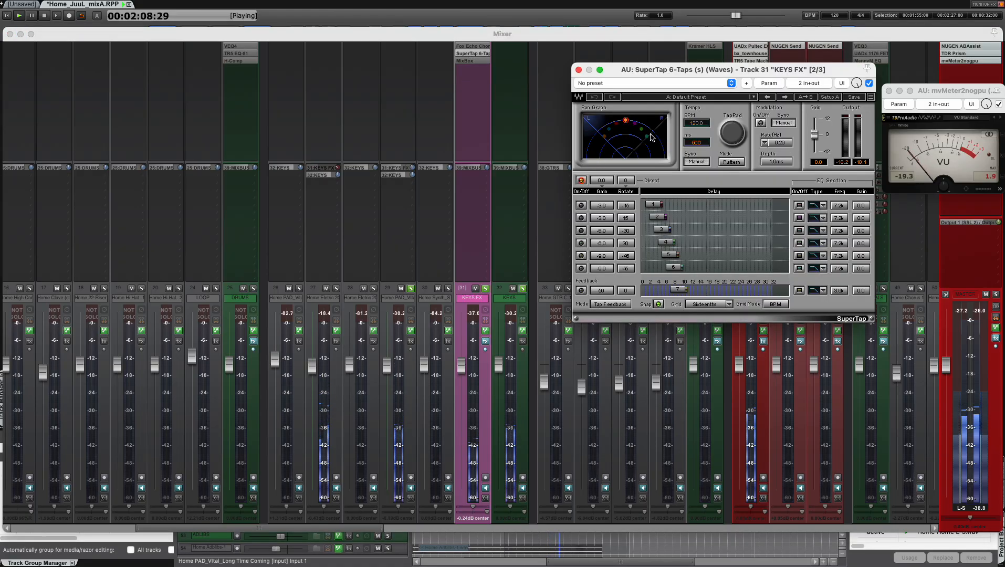
# Step: Advance the SuperTap delay to the You Too? preset, moving its window clear of the master meter, and switch off its Direct signal
pyautogui.click(784, 96)
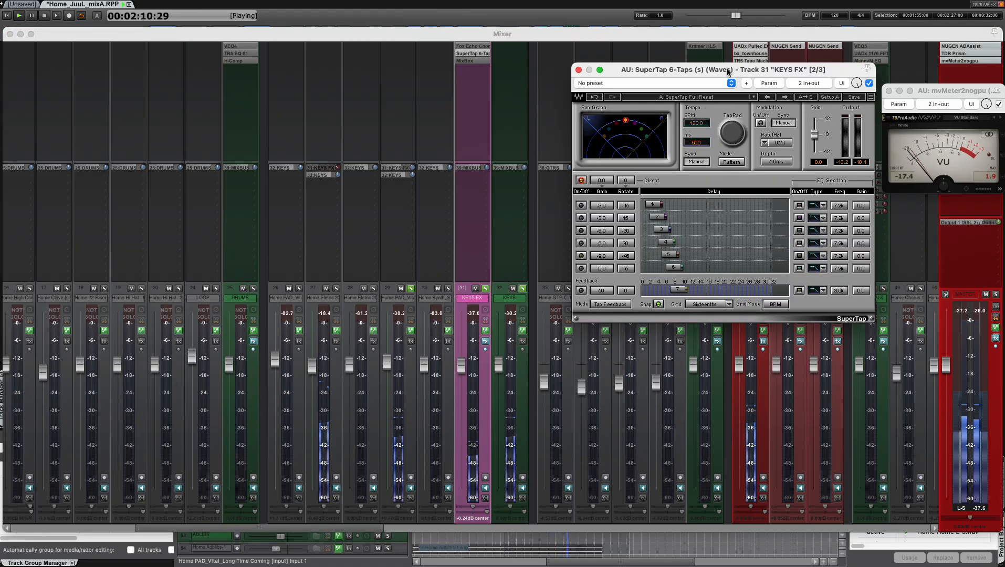
pyautogui.moveTo(727, 69); pyautogui.dragTo(659, 93)
pyautogui.click(717, 120)
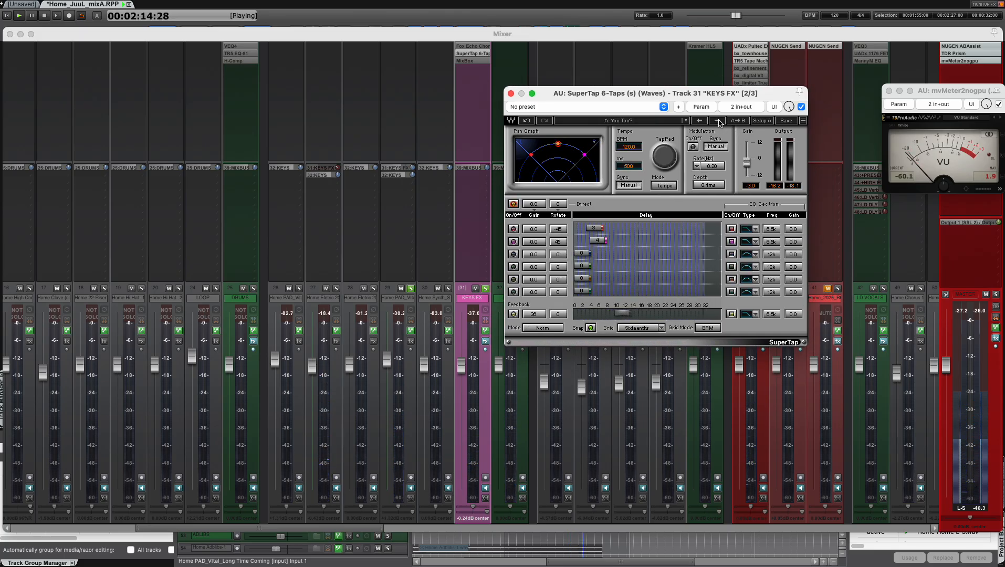
pyautogui.click(513, 204)
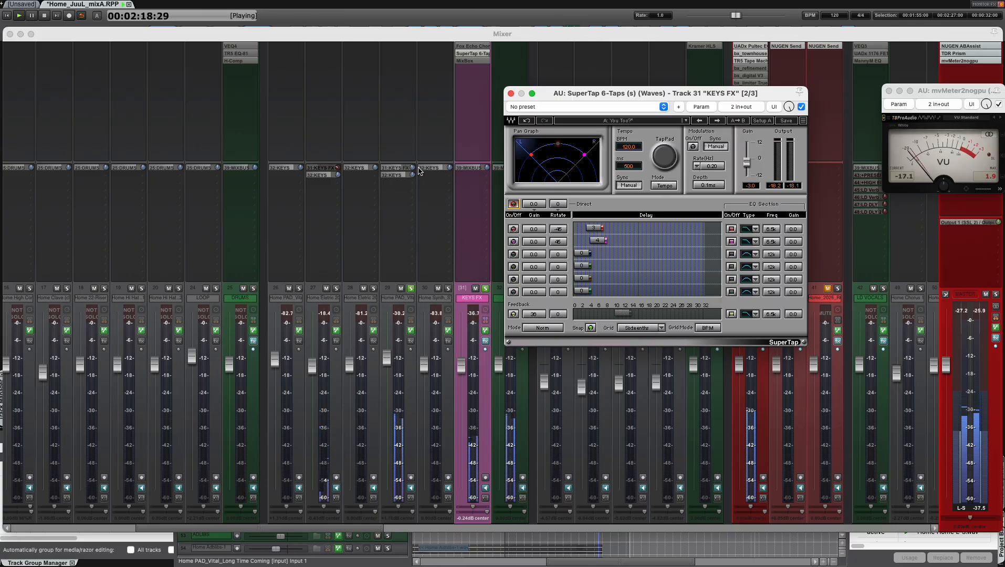
# Step: Raise the soloed Home PAD track's send to KEYS FX, check the KEYS FX solo and bring back the SuperTap window
pyautogui.moveTo(413, 167); pyautogui.dragTo(428, 123)
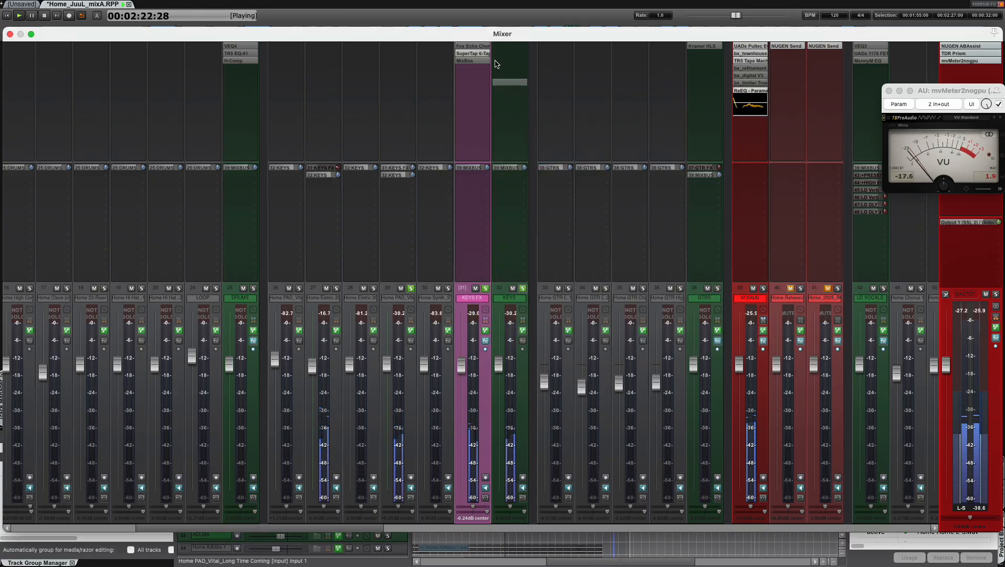
pyautogui.click(476, 54)
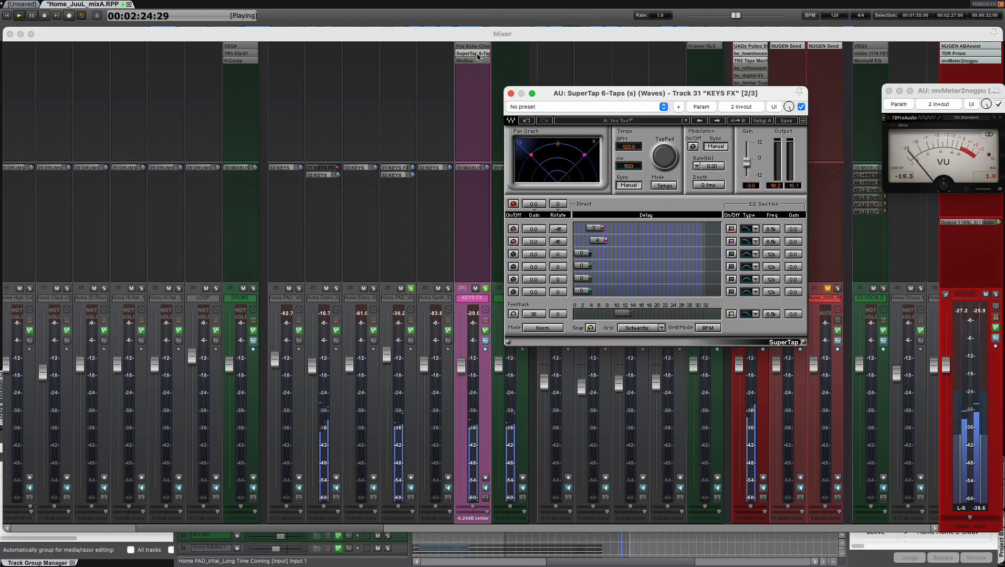
pyautogui.click(476, 54)
pyautogui.click(476, 55)
pyautogui.click(475, 55)
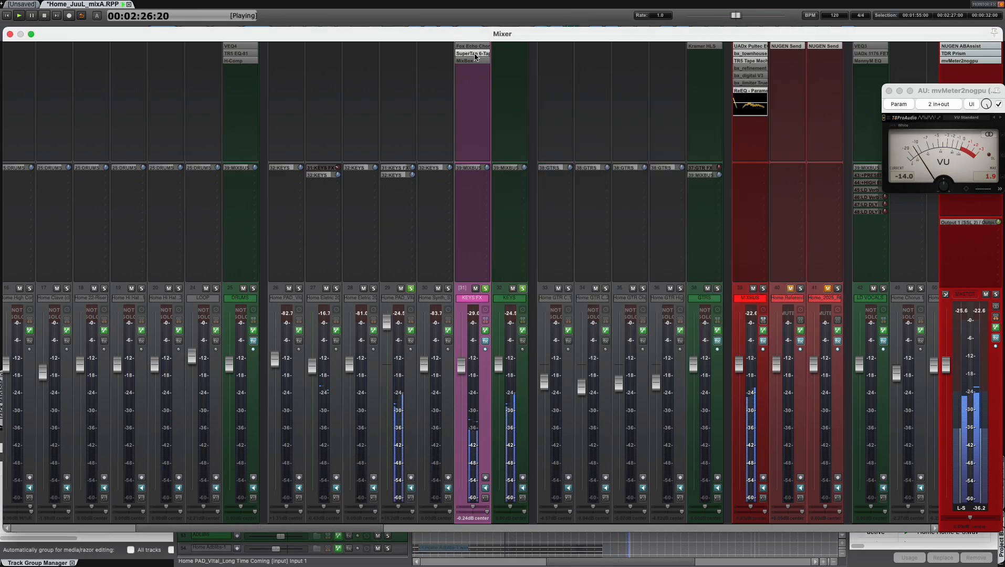
pyautogui.click(474, 54)
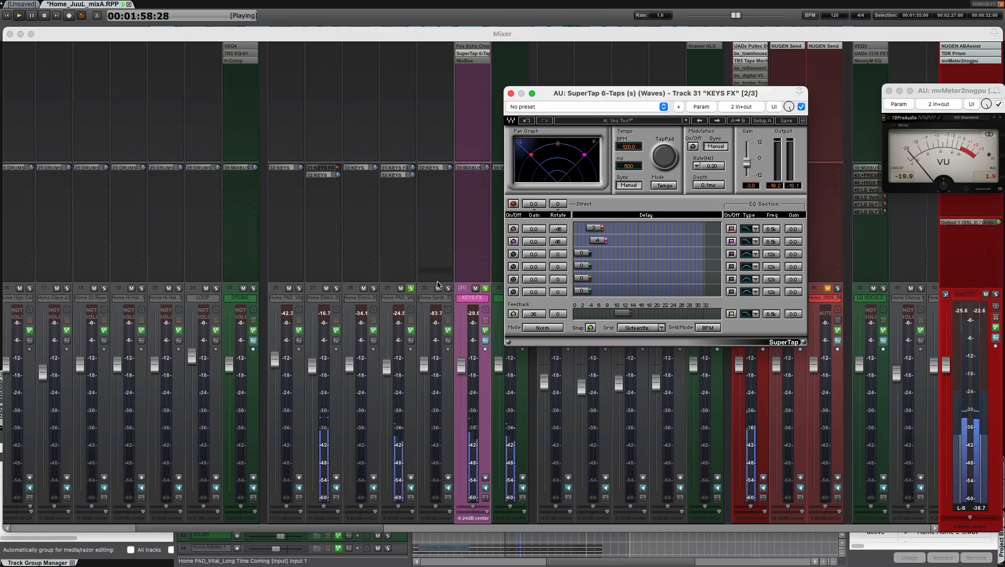
pyautogui.click(484, 291)
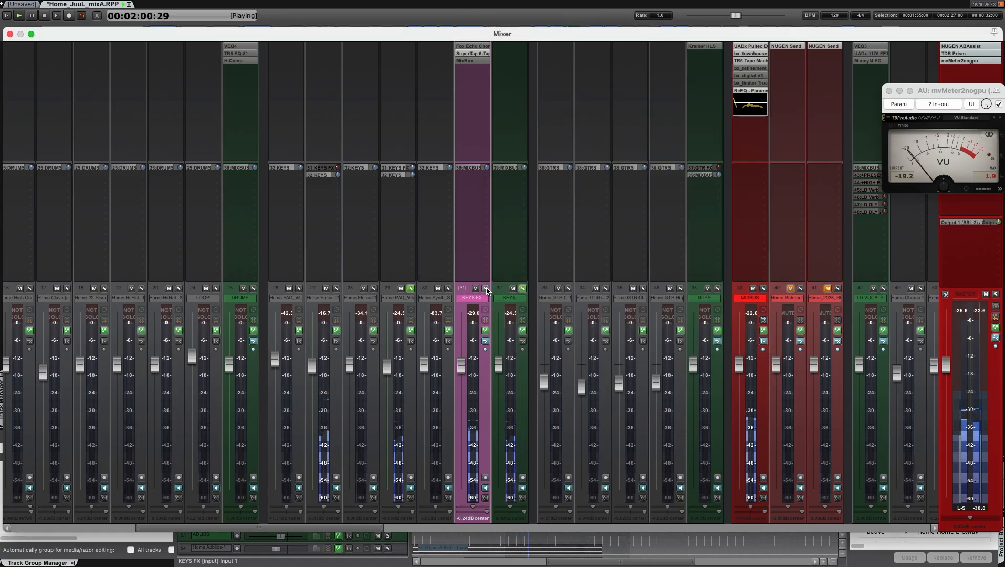
pyautogui.click(476, 53)
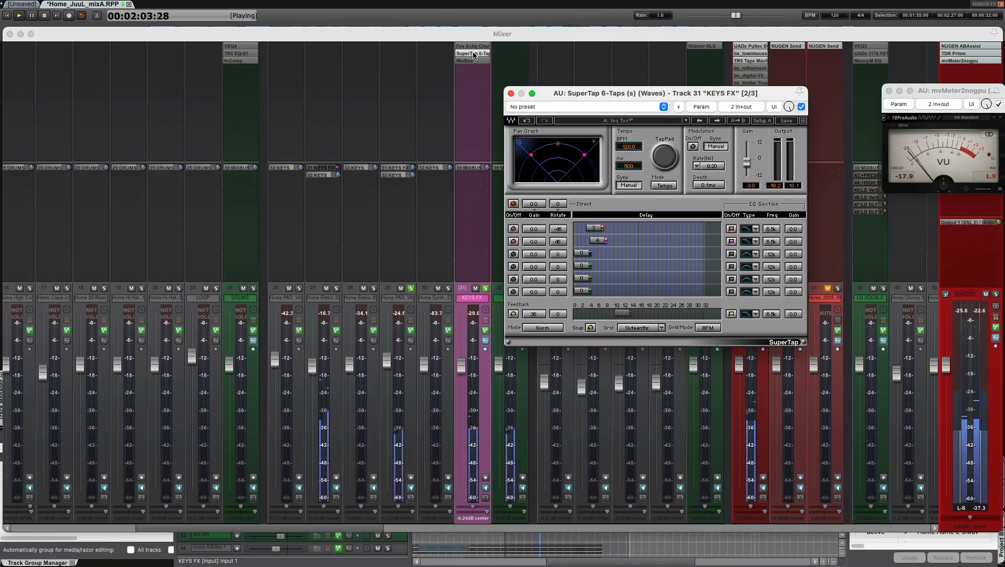
# Step: Load the SuperTap Ping pong preset, readjust the Home PAD track's send to KEYS FX and reopen the delay's window
pyautogui.click(715, 124)
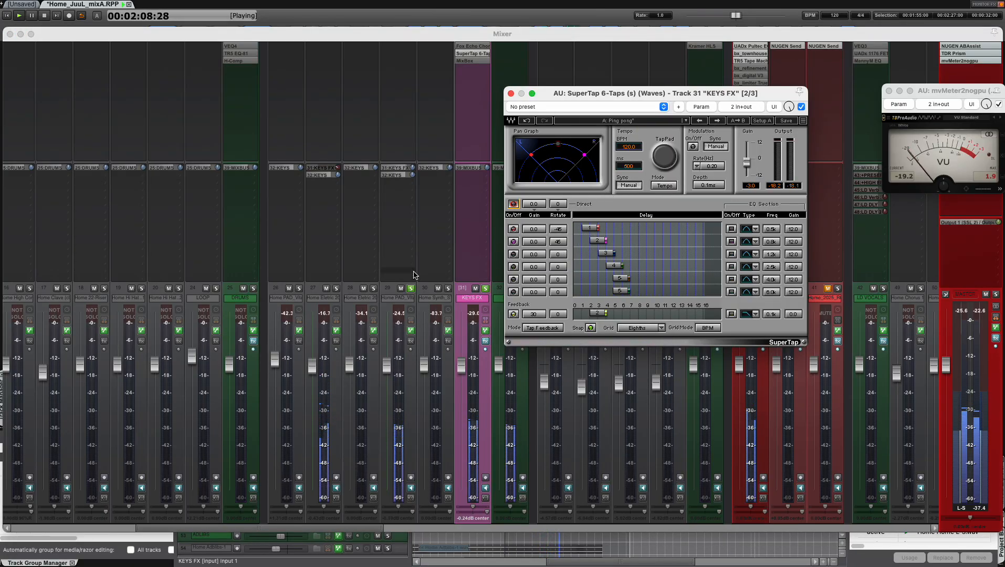
pyautogui.click(413, 171)
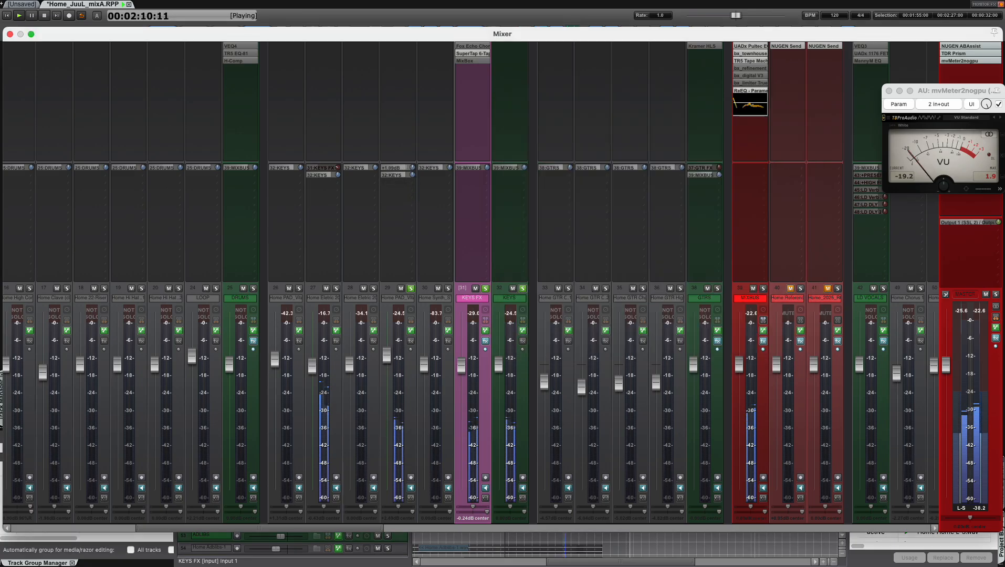
pyautogui.moveTo(412, 167); pyautogui.dragTo(400, 6)
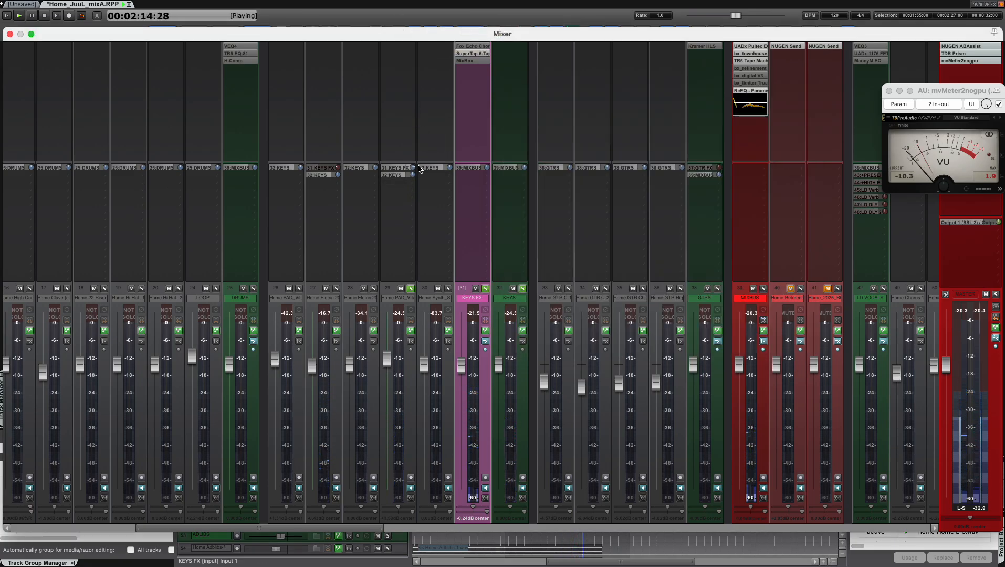
pyautogui.moveTo(413, 168); pyautogui.dragTo(412, 170)
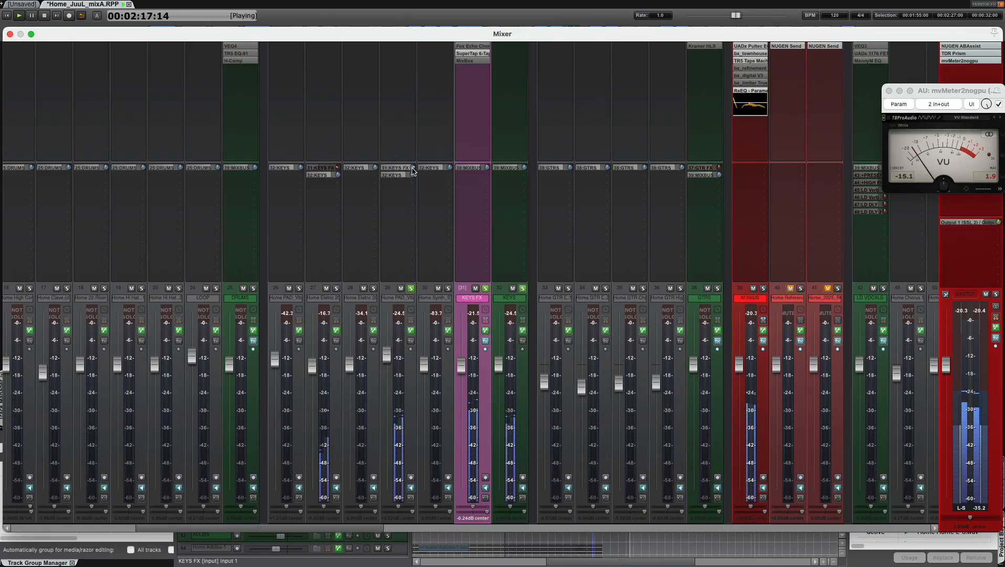
pyautogui.click(473, 54)
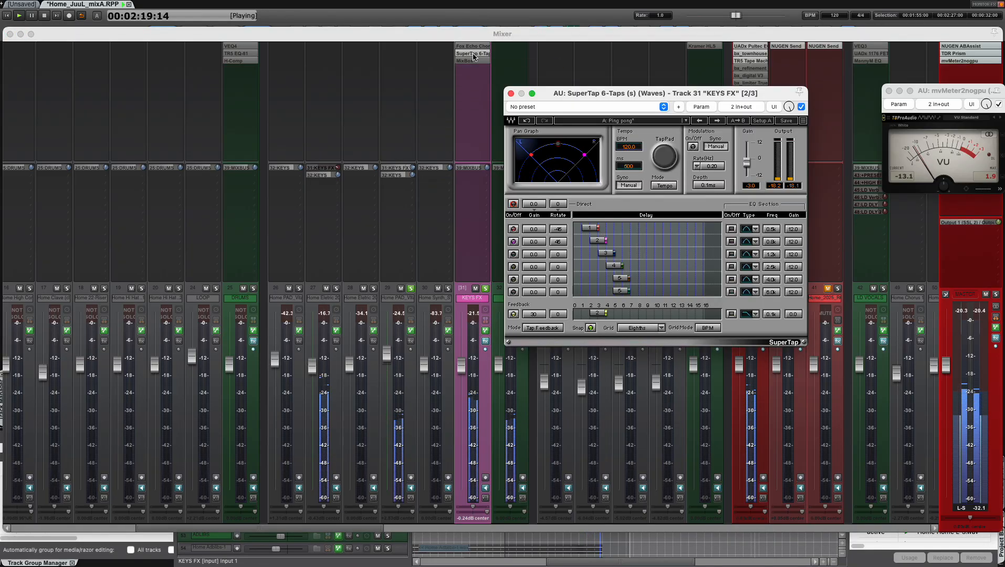
# Step: Audition the SuperTap presets Ska, Oil tanker and Chorused reflections, and return to Oil tanker
pyautogui.click(716, 120)
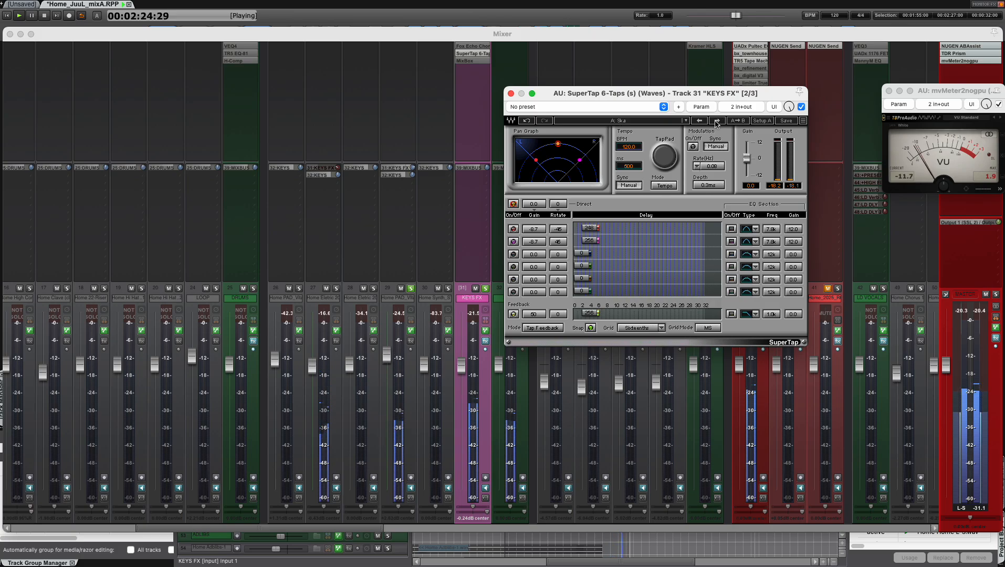
pyautogui.click(717, 120)
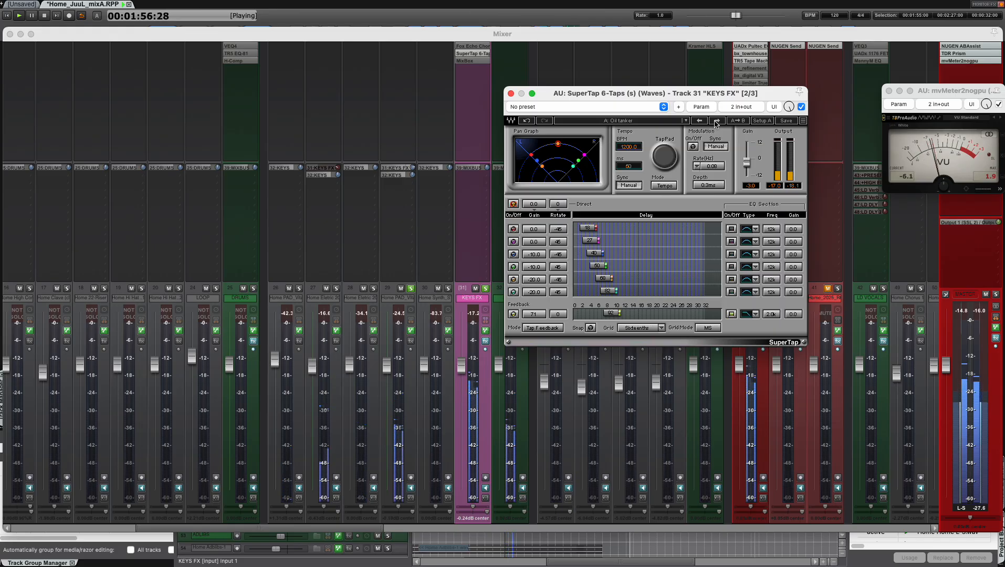
pyautogui.click(717, 121)
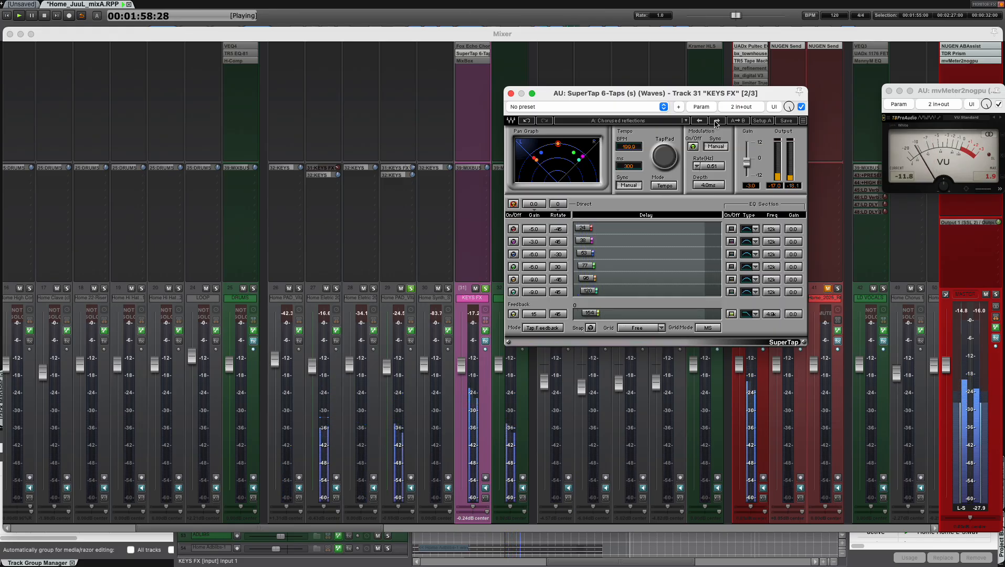
pyautogui.click(700, 121)
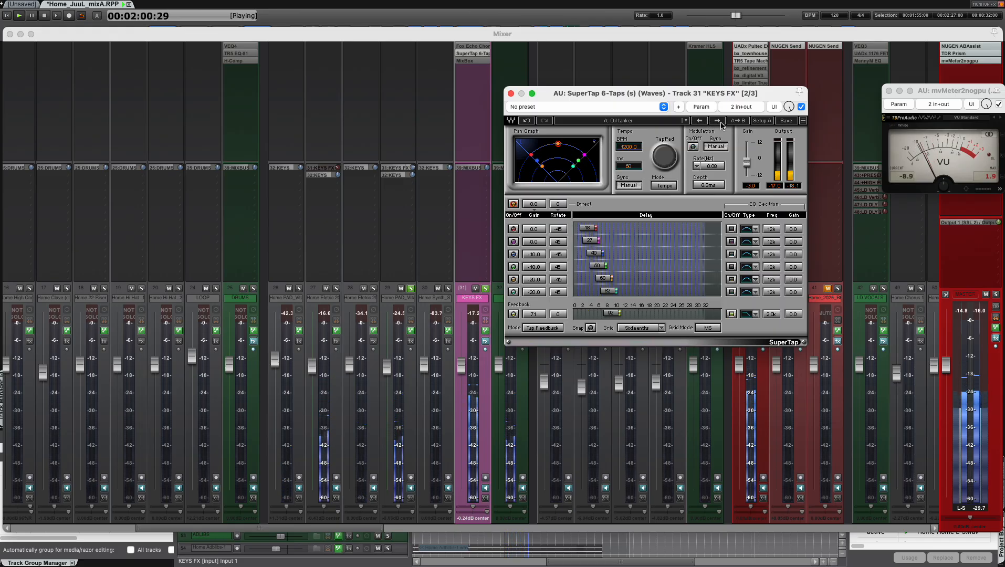
# Step: Continue auditioning the SuperTap presets through Analog Delay, Reverse and Reverse II to Close slaps
pyautogui.click(722, 124)
pyautogui.click(722, 124)
pyautogui.click(720, 124)
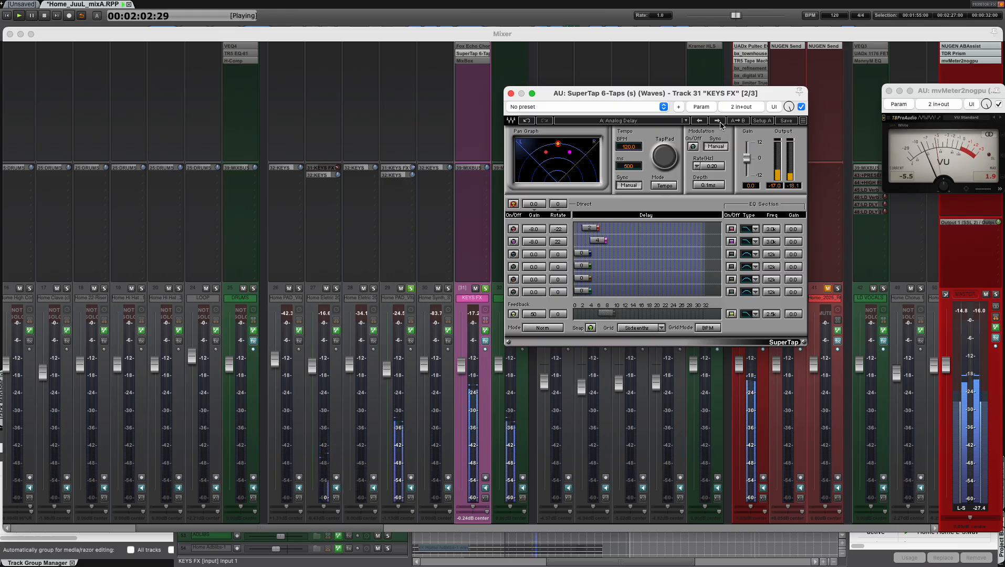
pyautogui.click(717, 121)
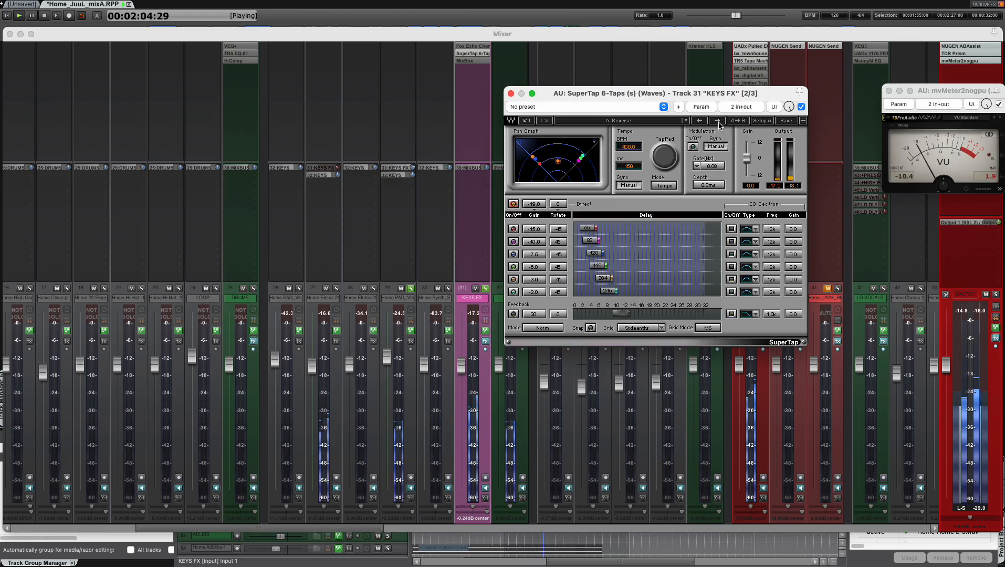
pyautogui.click(717, 122)
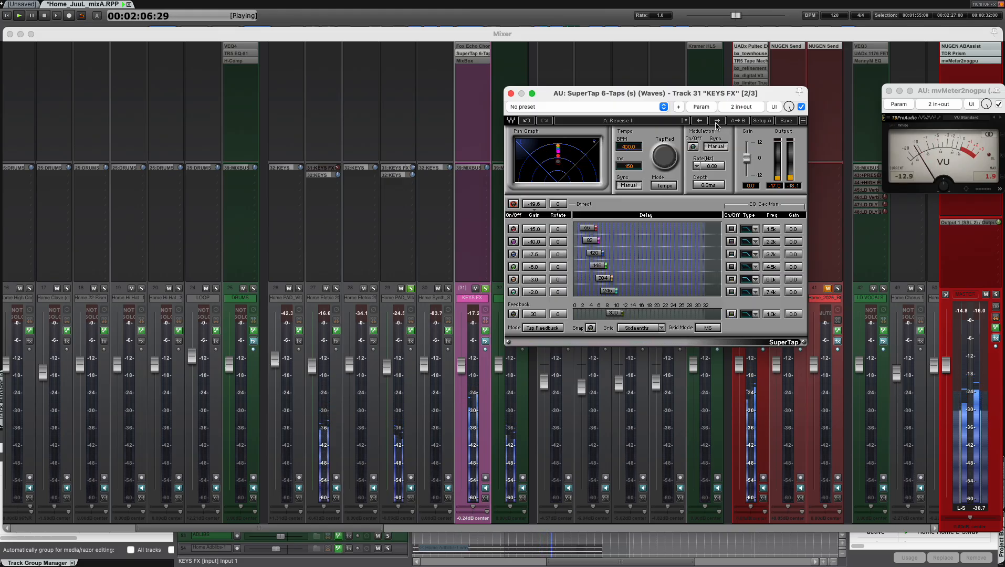
pyautogui.click(717, 122)
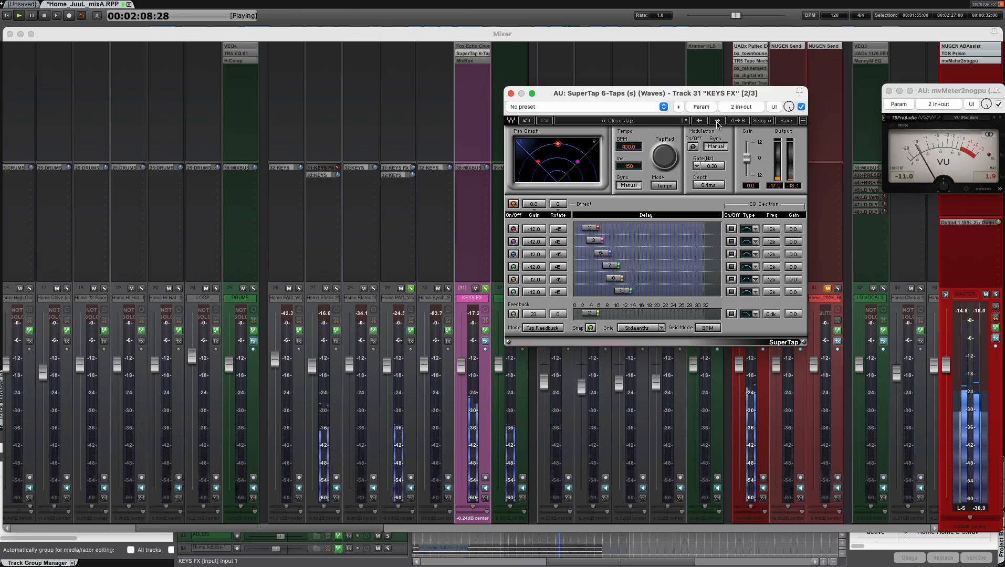
# Step: Unsolo the Home PAD_Vital_Long Time Coming track, mute it and Home Eletric 200 in turn to compare their effect sound, and unmute both
pyautogui.click(410, 290)
pyautogui.click(410, 289)
pyautogui.click(400, 288)
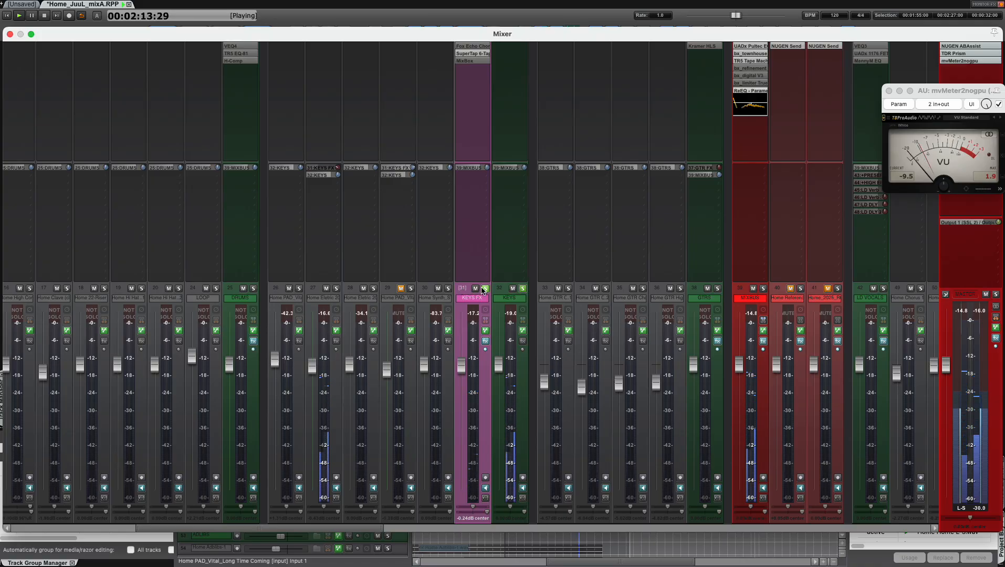
pyautogui.click(326, 288)
pyautogui.click(400, 288)
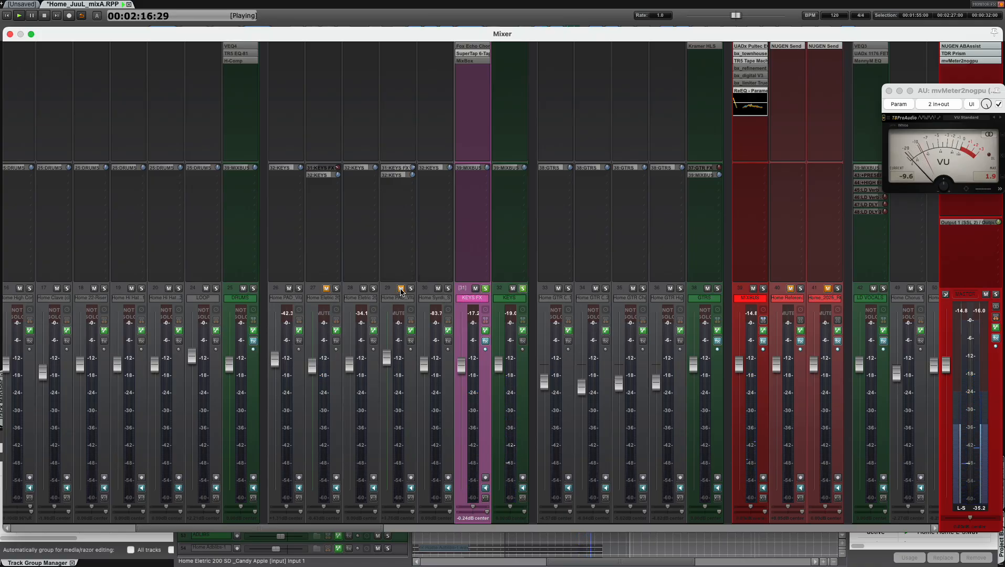
pyautogui.click(326, 289)
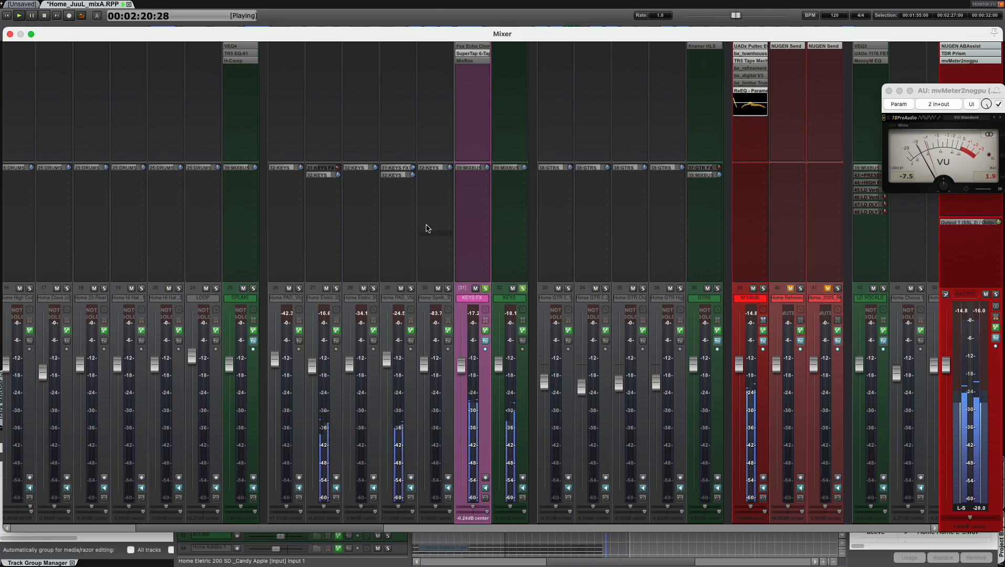
# Step: In SuperTap on KEYS FX, set the Pseudoflanger preset's tempo to 120 BPM and advance to the Chorus preset
pyautogui.click(480, 54)
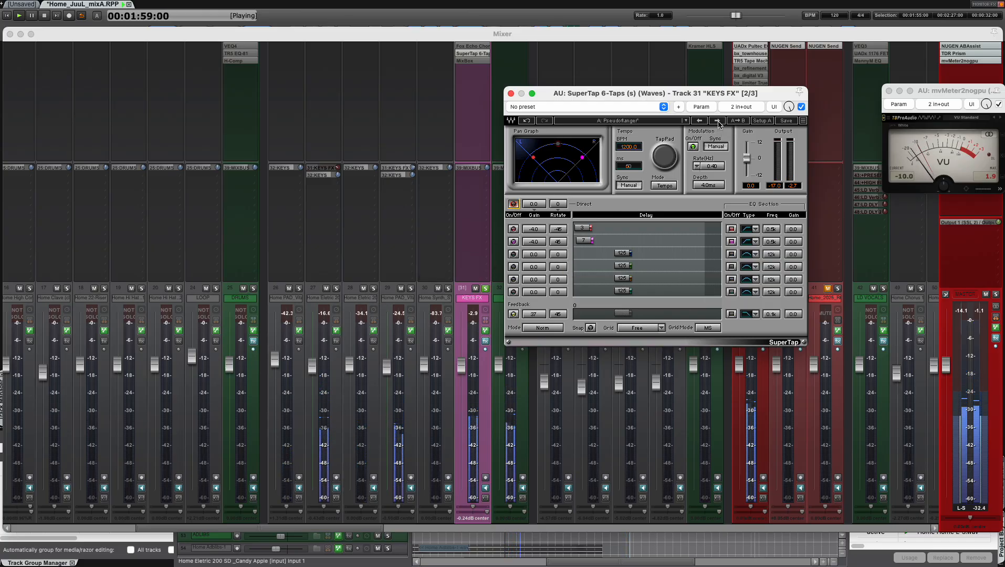
pyautogui.click(633, 149)
pyautogui.write('120')
pyautogui.press('Return')
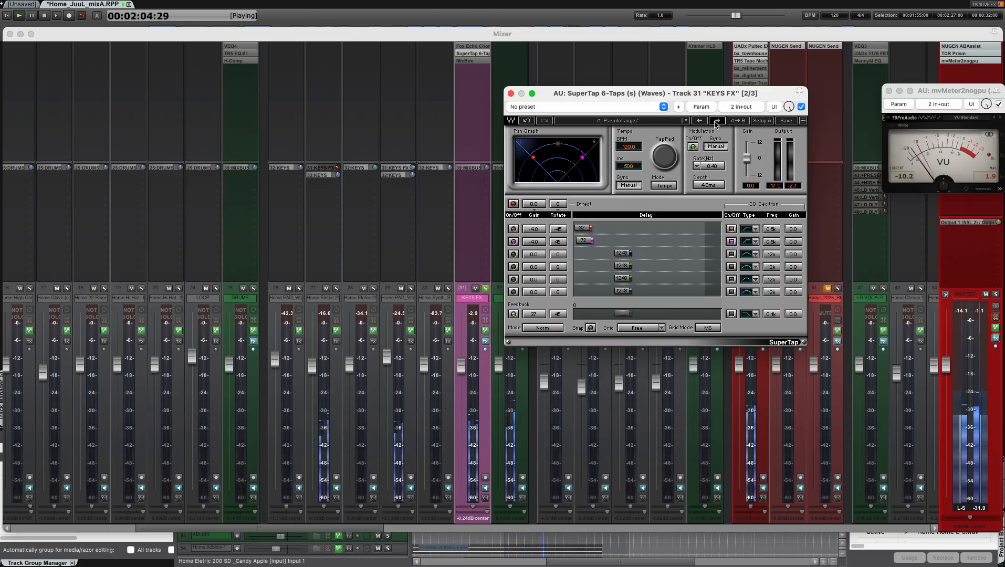
pyautogui.click(717, 122)
# Step: Raise the KEYS FX fader to about +2.21 dB and bypass its SuperTap plug-in
pyautogui.moveTo(461, 366)
pyautogui.mouseDown()
pyautogui.moveTo(471, 318)
pyautogui.moveTo(462, 359)
pyautogui.mouseUp()
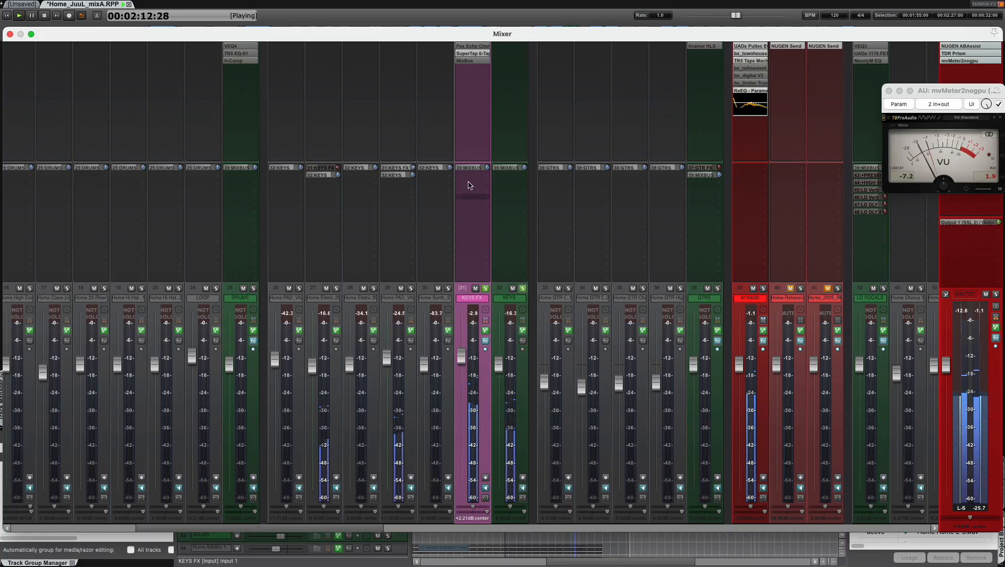
pyautogui.keyDown('shift'); pyautogui.click(469, 55); pyautogui.keyUp('shift')
pyautogui.press('space')
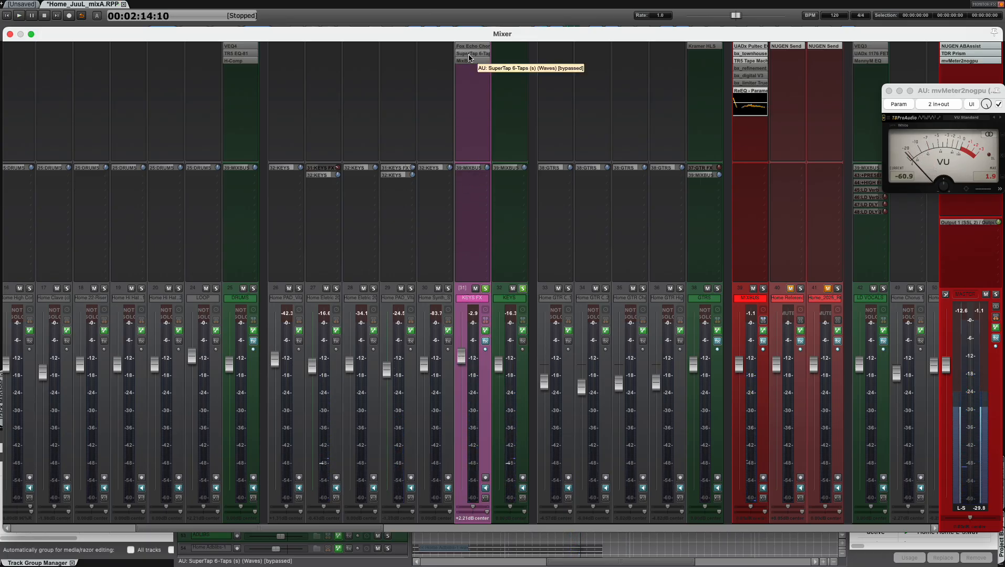
# Step: Restart playback, loop the C2 section from 1:55 to 2:27 in the arrangement and return to the mixer
pyautogui.press('space')
pyautogui.press('super+m')
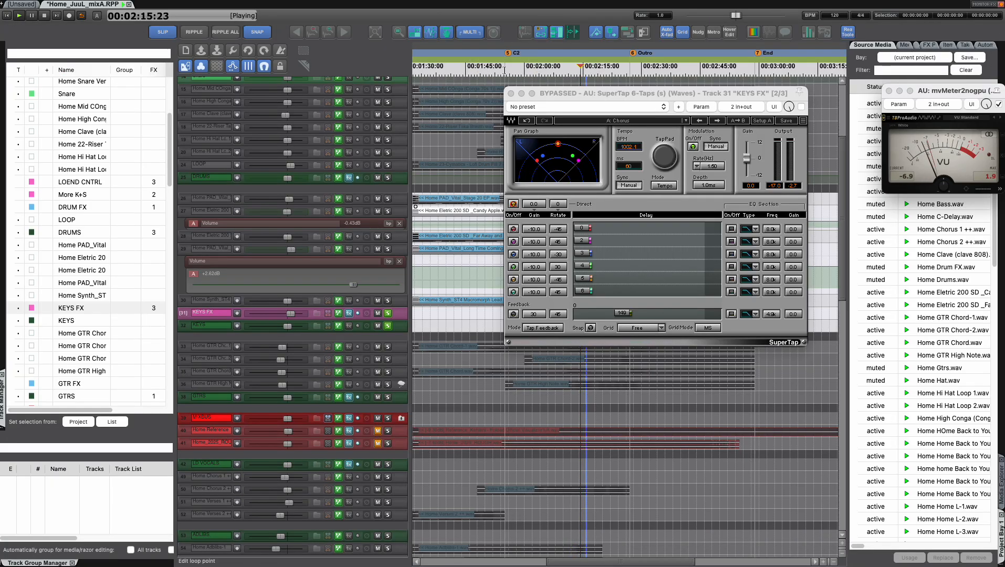
pyautogui.moveTo(504, 69); pyautogui.dragTo(630, 77)
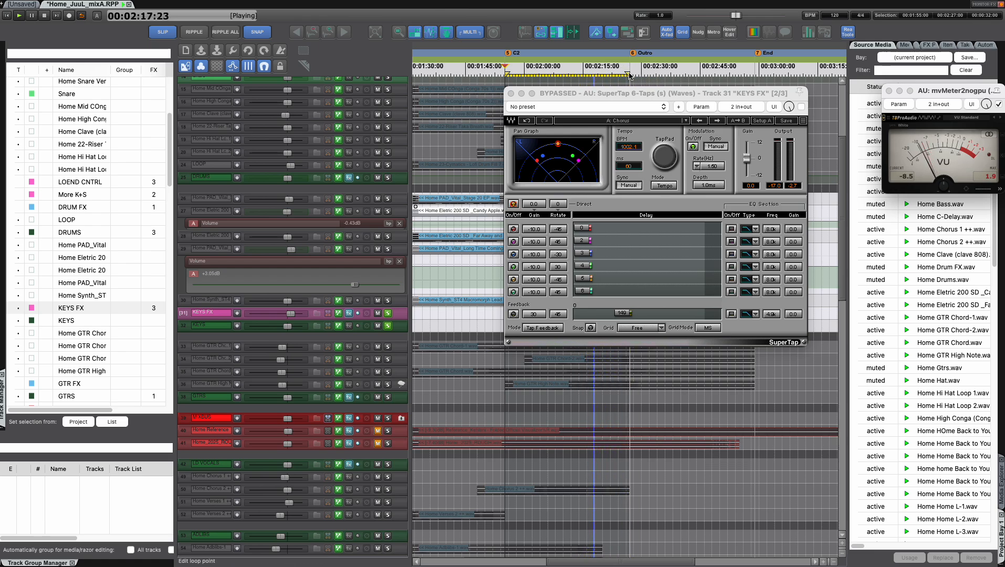
pyautogui.press('super+m')
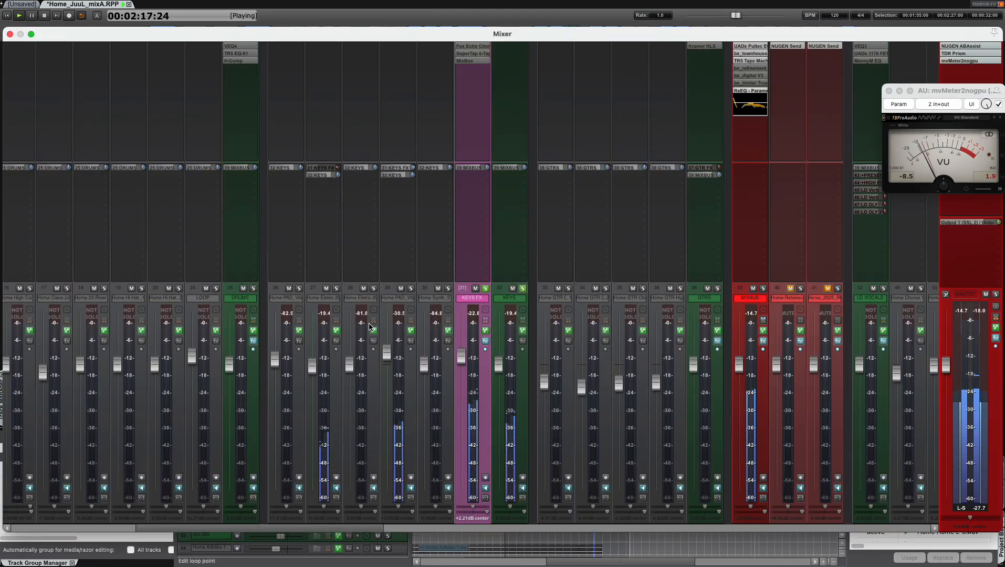
# Step: Mute the Home Eletric 200 SD _Candy Apple track and load the 90s Piano keys preset in MixBox on KEYS FX
pyautogui.click(326, 288)
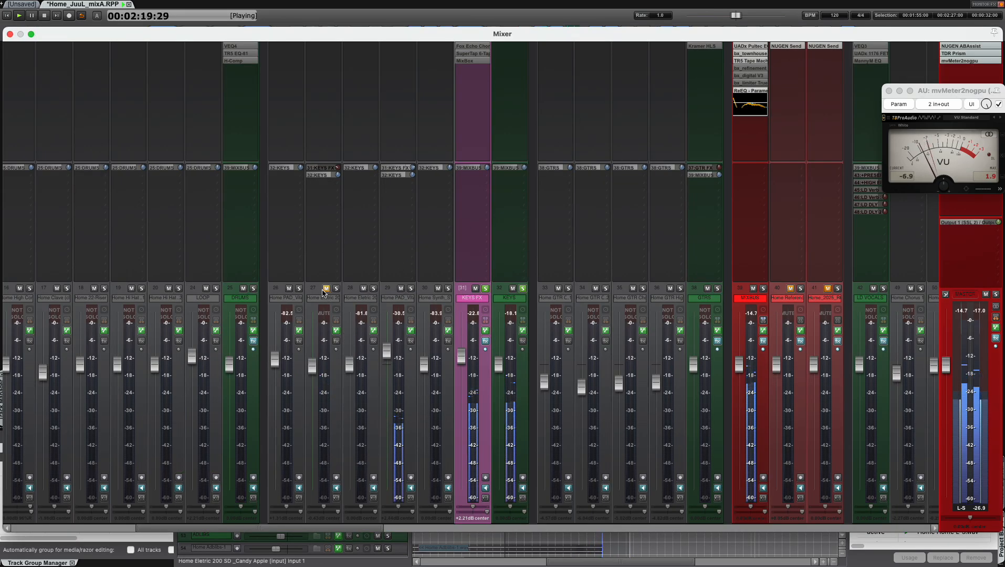
pyautogui.click(471, 61)
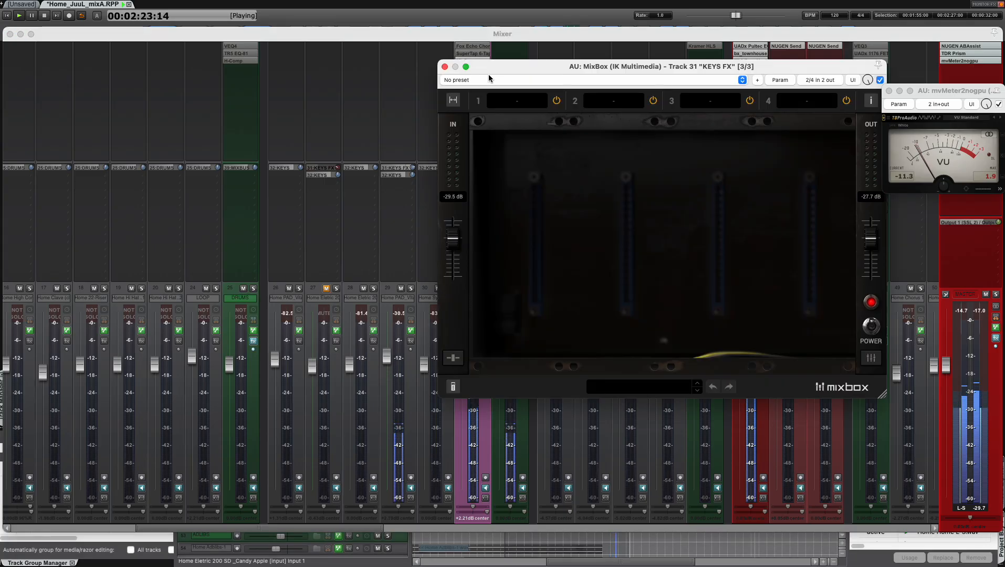
pyautogui.click(469, 380)
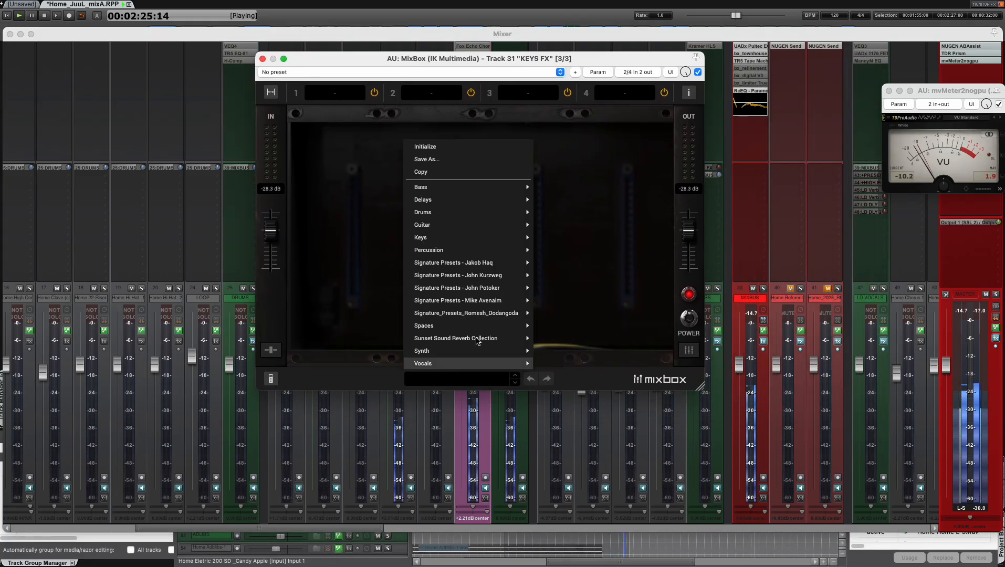
pyautogui.moveTo(462, 243)
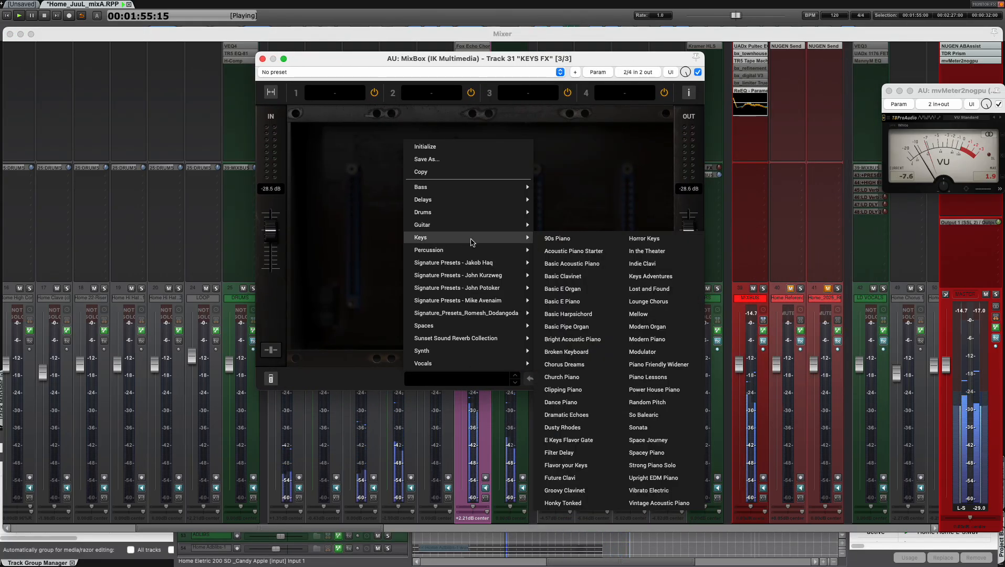
pyautogui.click(590, 245)
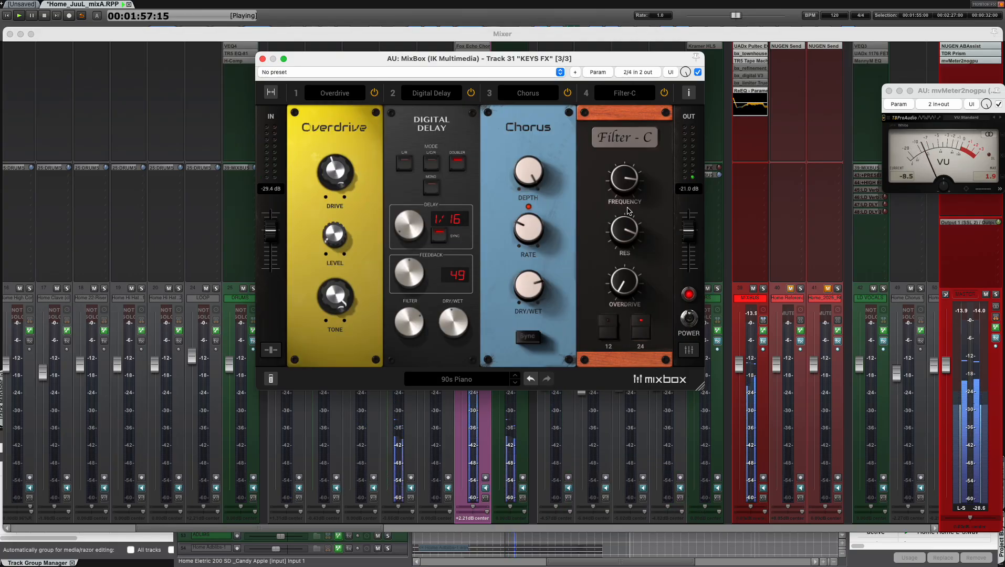
# Step: Expand the MixBox rack to show all eight slots and lower its output level to about -7 dB
pyautogui.click(271, 93)
pyautogui.moveTo(438, 58); pyautogui.dragTo(177, 77)
pyautogui.moveTo(814, 253); pyautogui.dragTo(813, 264)
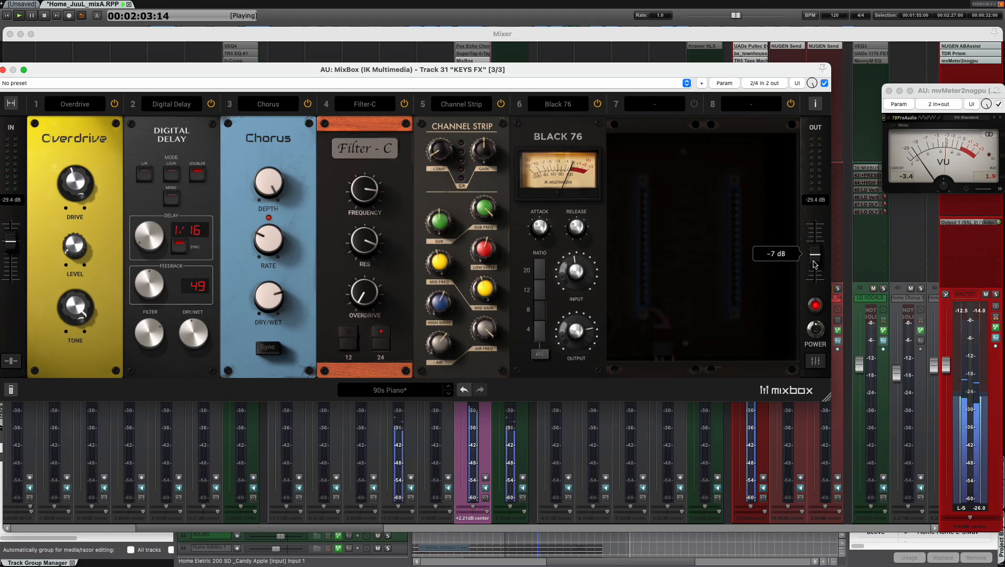
# Step: Stop playback, close the MixBox window and lower the KEYS FX fader to about -0.06 dB
pyautogui.press('space')
pyautogui.click(3, 69)
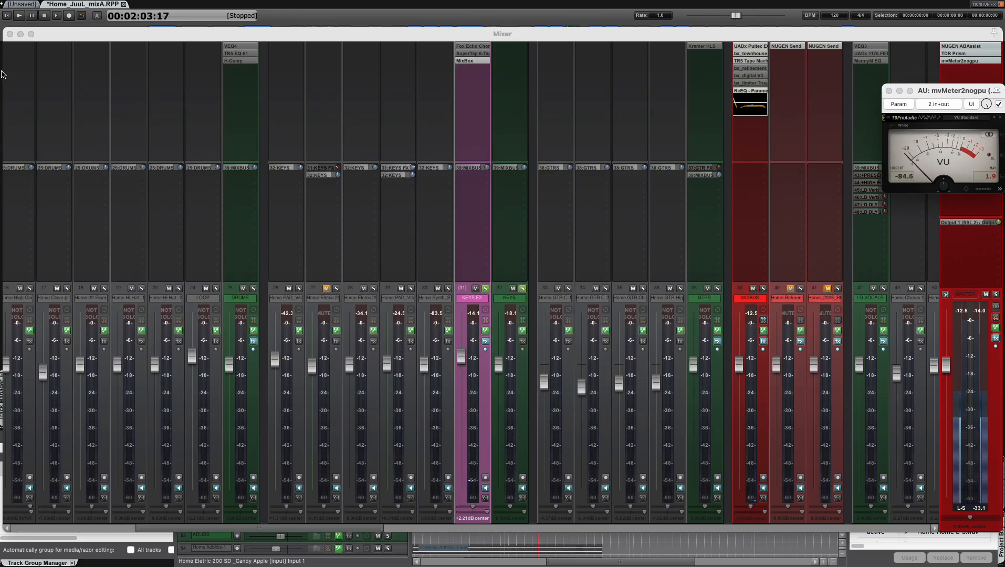
pyautogui.moveTo(467, 368)
pyautogui.mouseDown()
pyautogui.moveTo(460, 388)
pyautogui.moveTo(461, 373)
pyautogui.mouseUp()
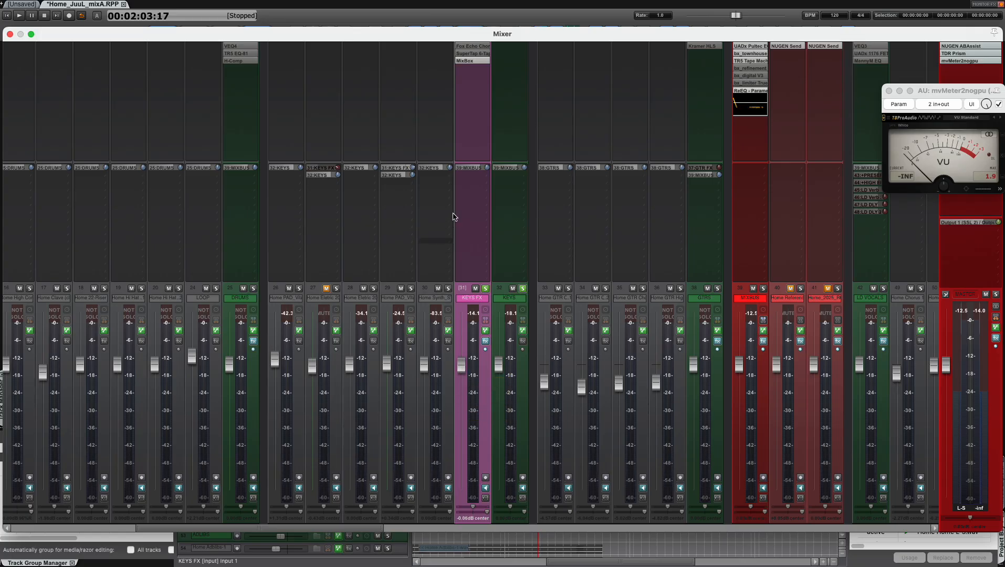
# Step: Move the MixBox window lower, select the 1:55 to 2:27 loop range again and restart playback in the mixer
pyautogui.click(472, 63)
pyautogui.moveTo(517, 74); pyautogui.dragTo(502, 111)
pyautogui.click(490, 38)
pyautogui.press('super+m')
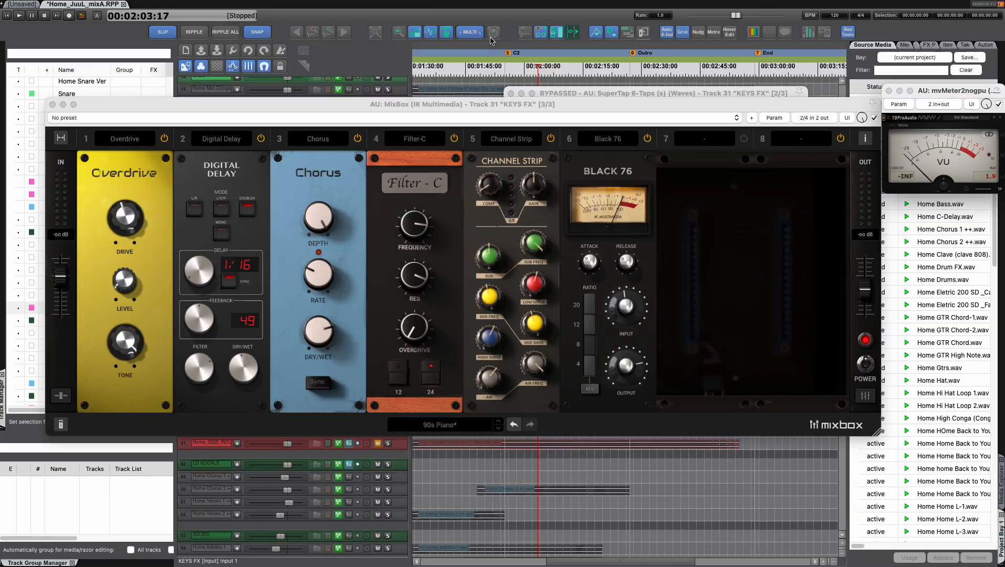
pyautogui.moveTo(504, 67); pyautogui.dragTo(628, 67)
pyautogui.press('space')
pyautogui.press('super+m')
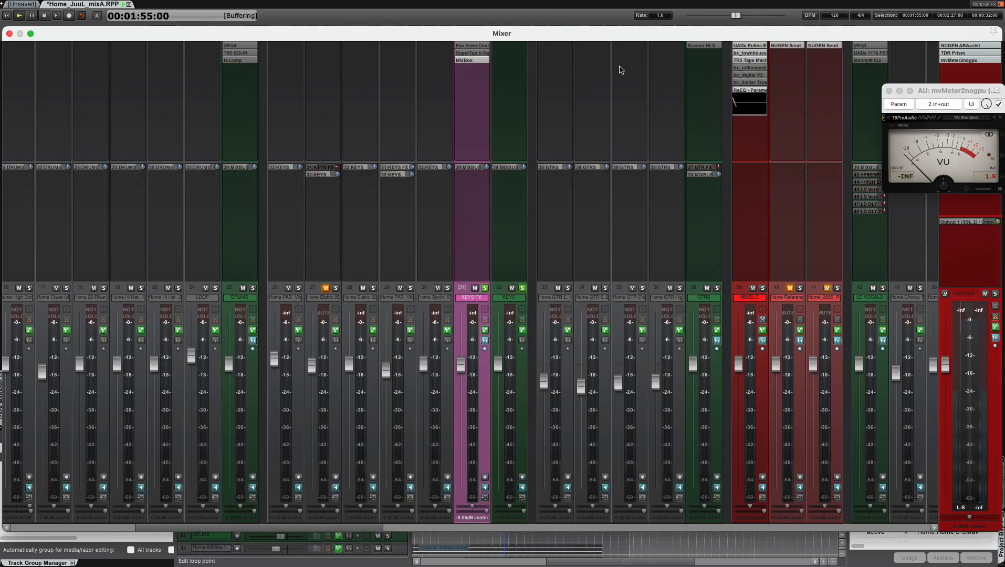
# Step: Audition the MixBox presets on KEYS FX, advancing from Acoustic Piano Starter to Basic Acoustic Piano
pyautogui.click(475, 61)
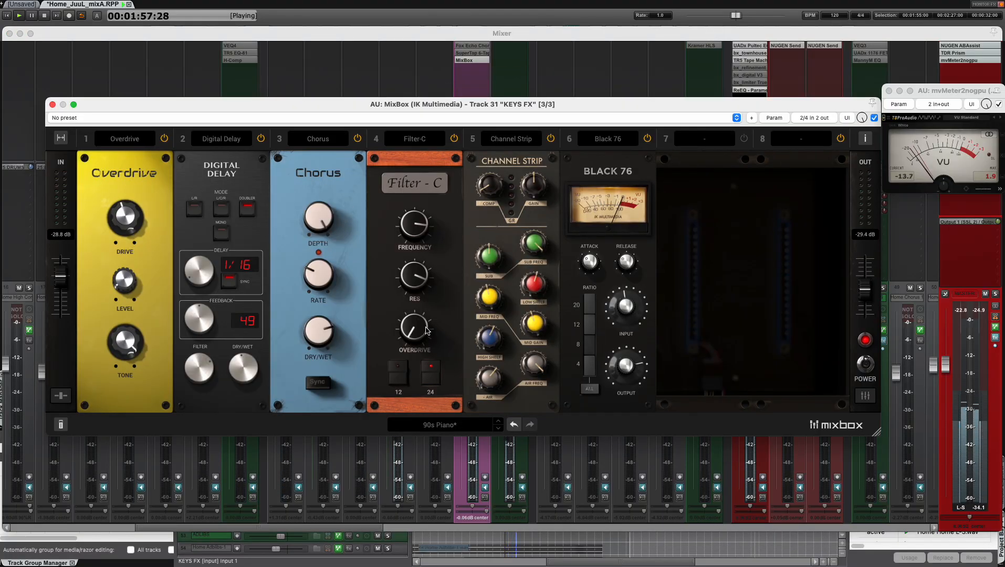
pyautogui.click(499, 428)
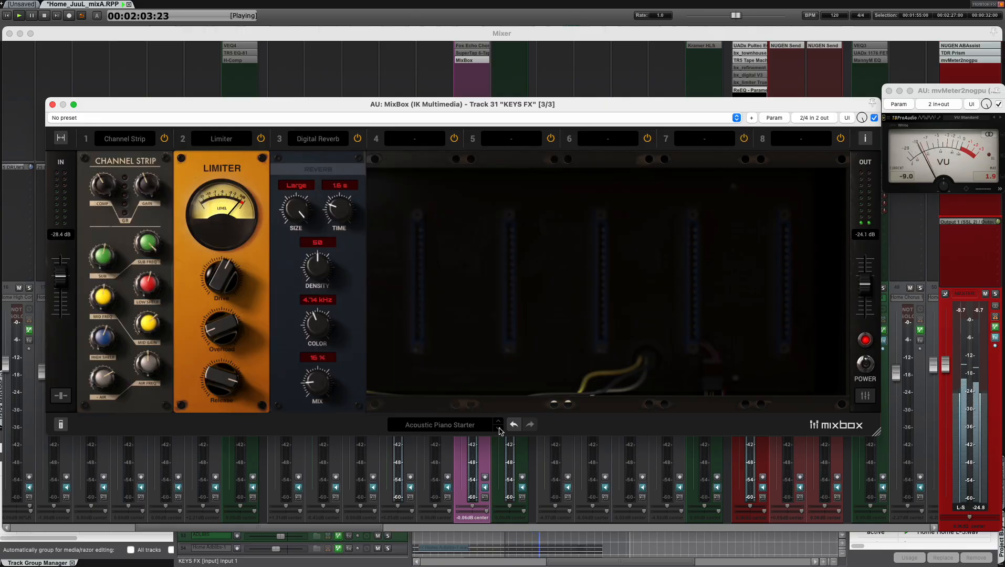
pyautogui.click(499, 430)
# Step: Move the MixBox window clear of the sends and set the Home PAD_Vital_Long Time Coming track's KEYS FX send to about -2.56 dB
pyautogui.moveTo(441, 104); pyautogui.dragTo(485, 286)
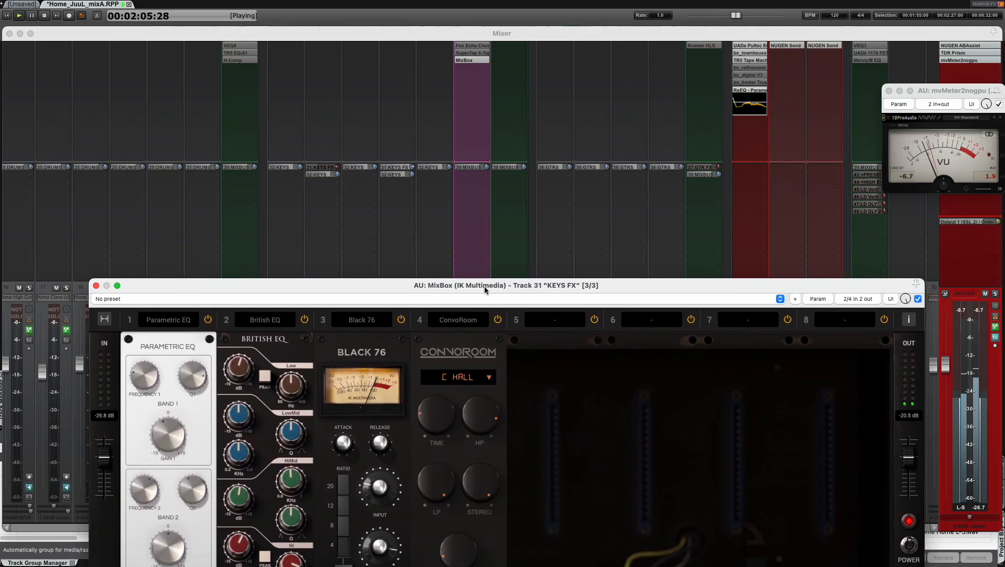
pyautogui.click(410, 175)
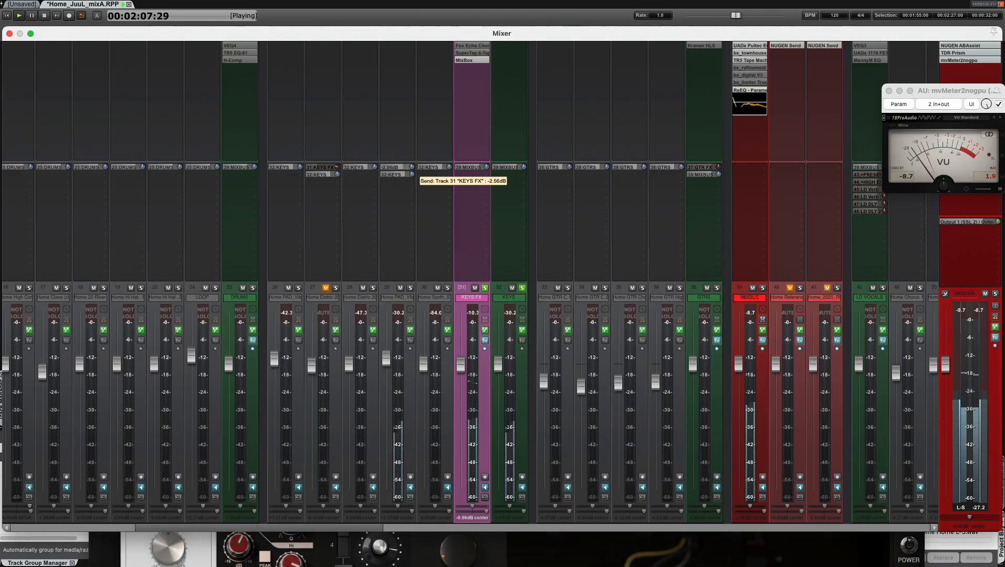
# Step: Reopen MixBox on KEYS FX, move its window up and advance the presets through Basic Clavinet to Basic E Organ
pyautogui.click(462, 60)
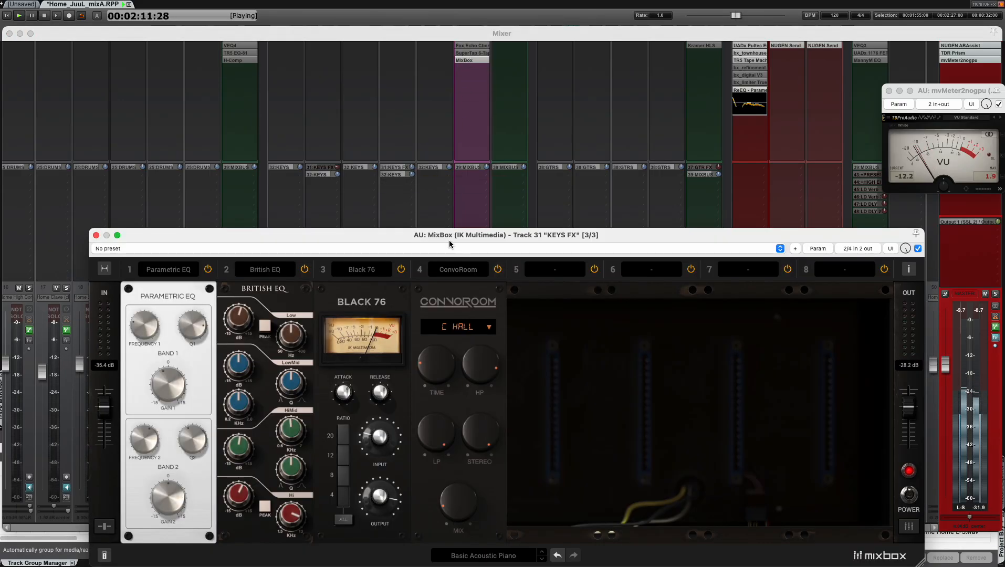
pyautogui.moveTo(449, 240); pyautogui.dragTo(480, 81)
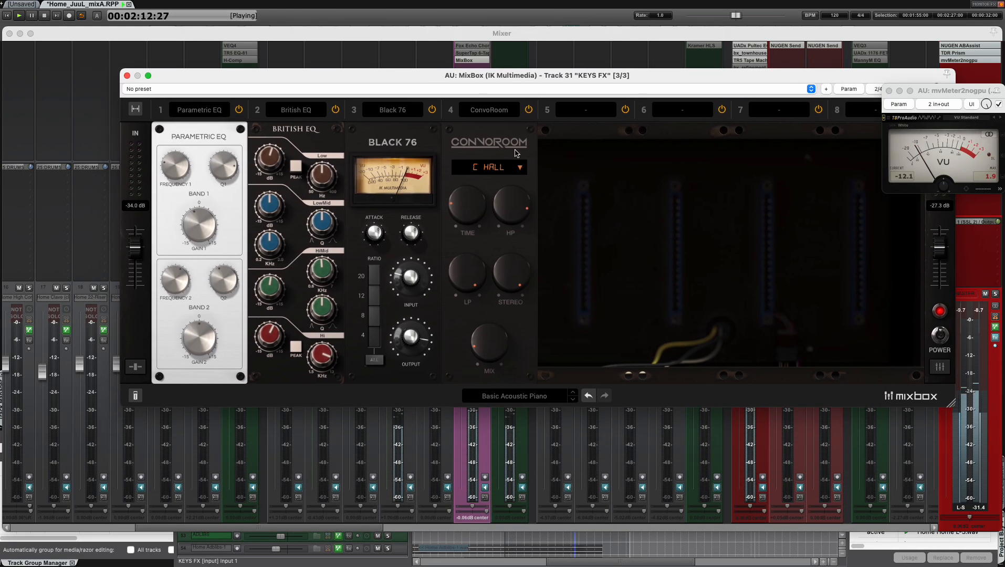
pyautogui.click(573, 400)
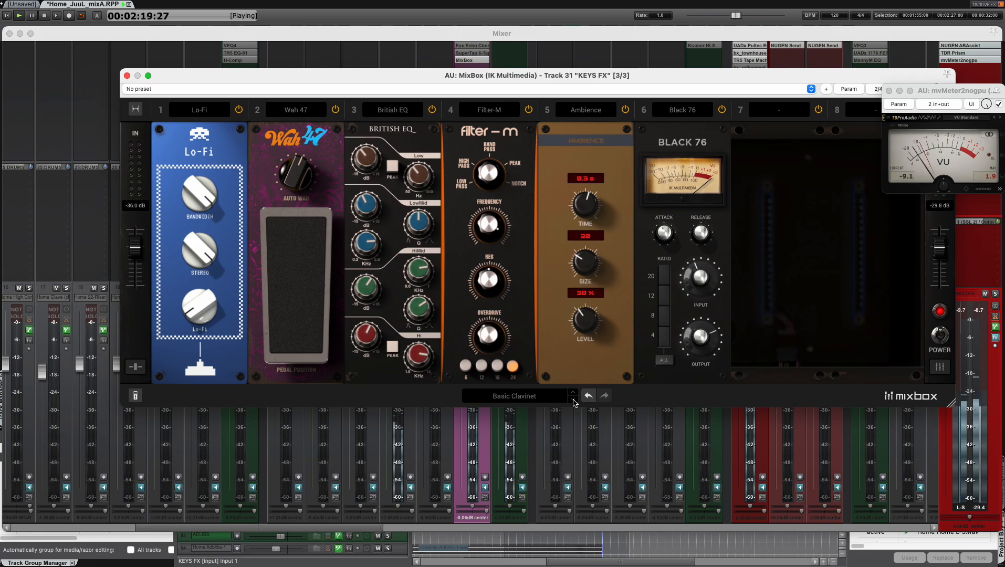
pyautogui.click(573, 400)
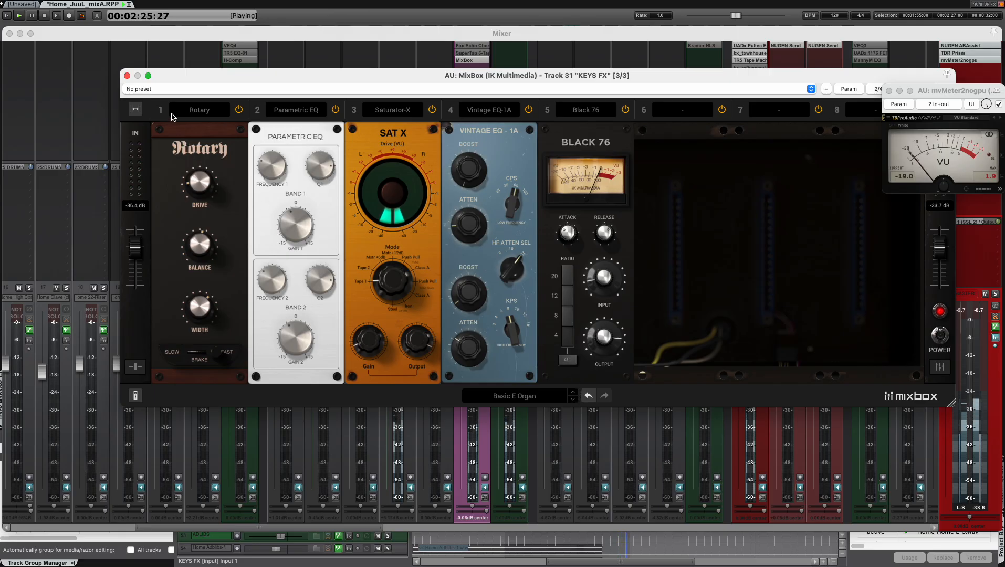
# Step: Close MixBox and rebalance the KEYS FX sends of the PAD and unmuted Home Eletric 200 tracks, setting the latter to about -7.30 dB
pyautogui.click(127, 76)
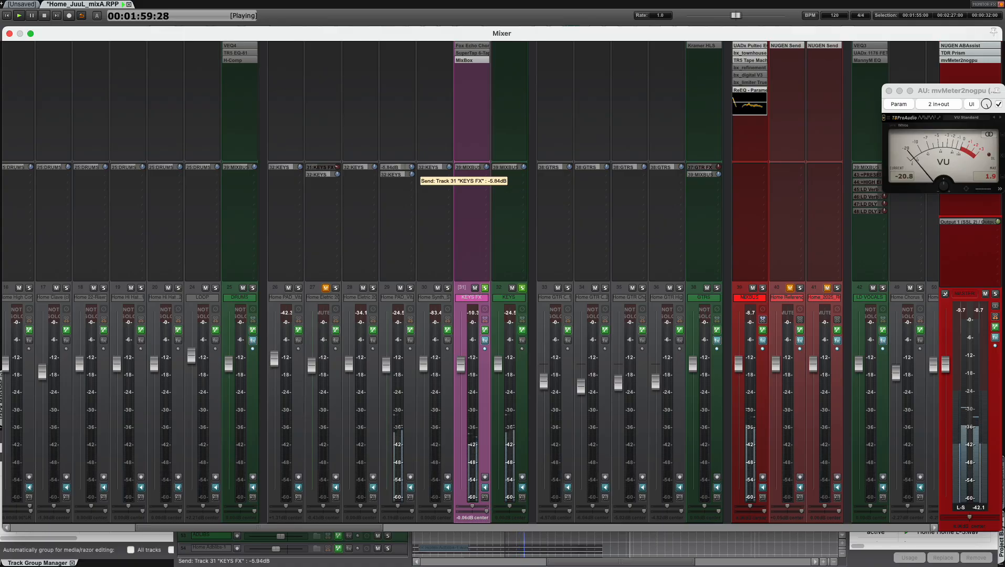
pyautogui.moveTo(415, 176); pyautogui.dragTo(404, 197)
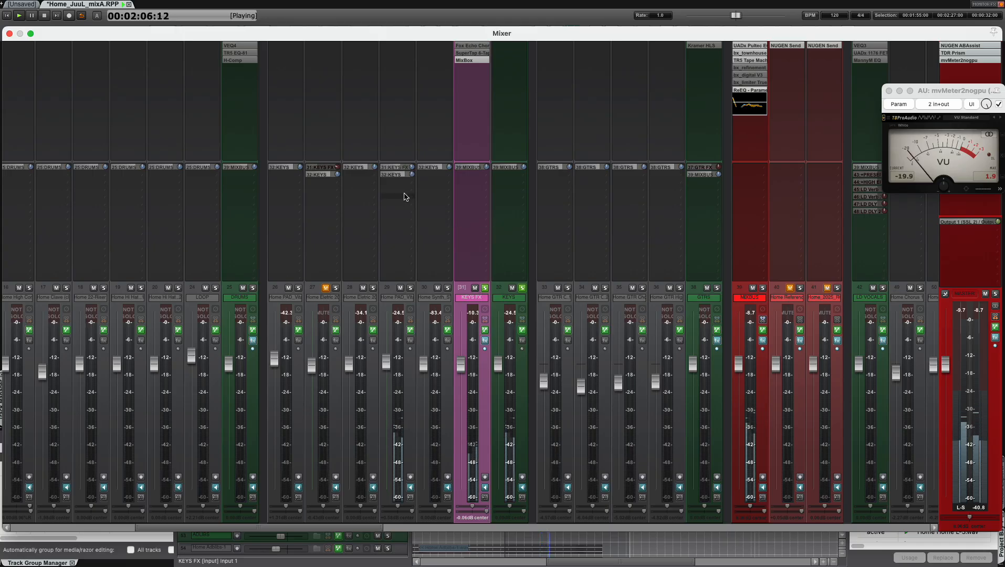
pyautogui.click(326, 287)
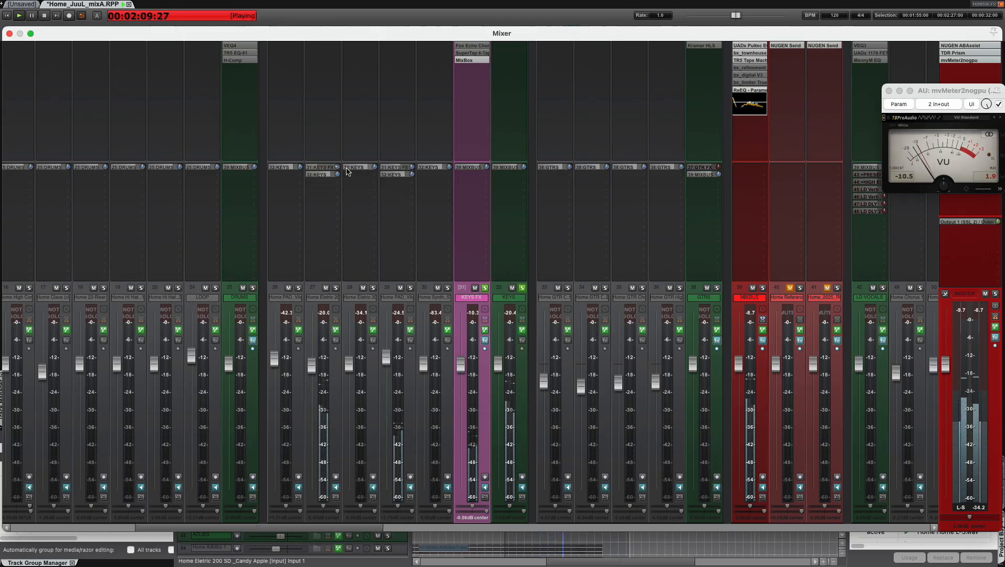
pyautogui.moveTo(337, 167); pyautogui.dragTo(336, 109)
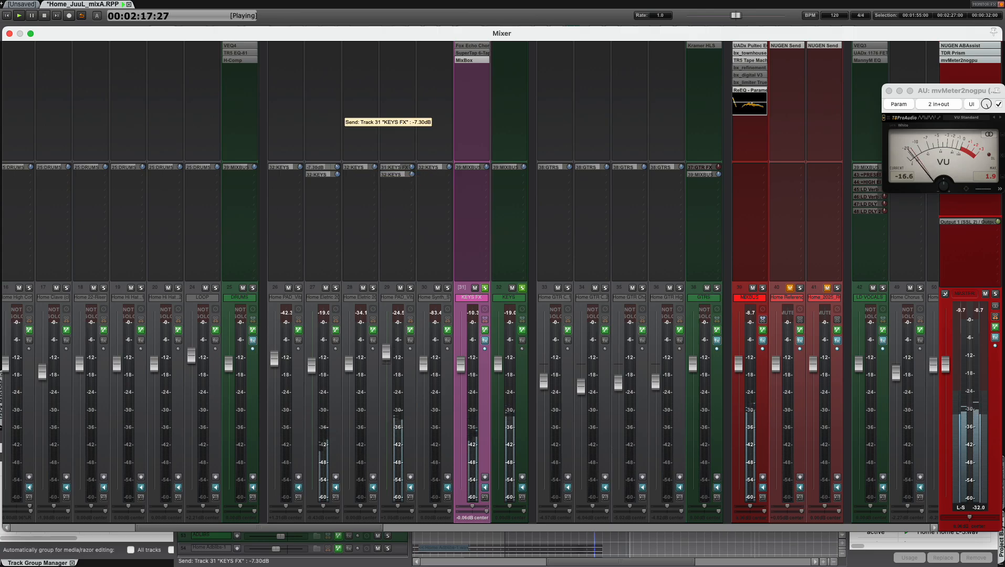
# Step: Clear the solo on the KEYS FX and KEYS tracks and fine-tune both KEYS FX sends against the full mix
pyautogui.click(484, 288)
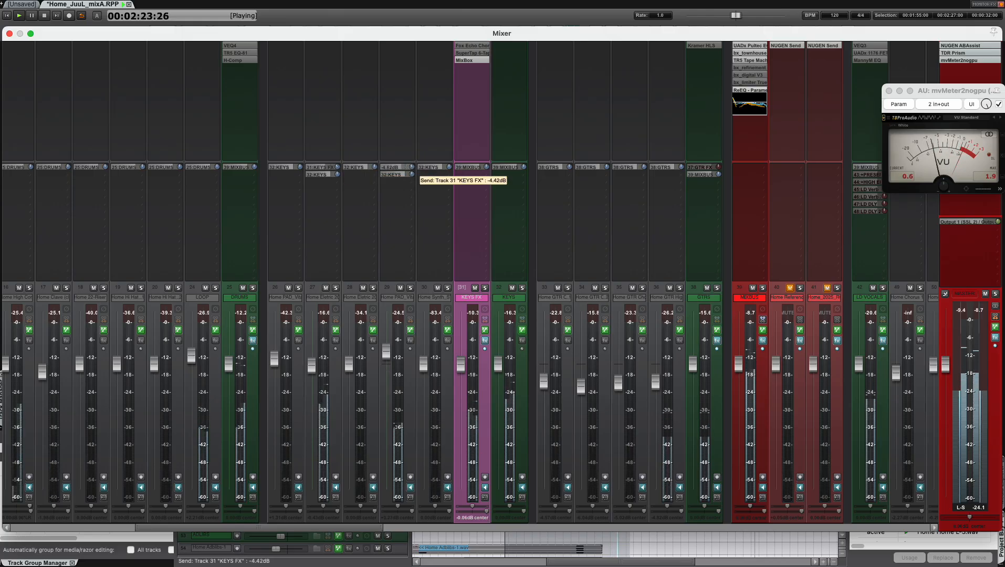
pyautogui.moveTo(410, 169); pyautogui.dragTo(410, 168)
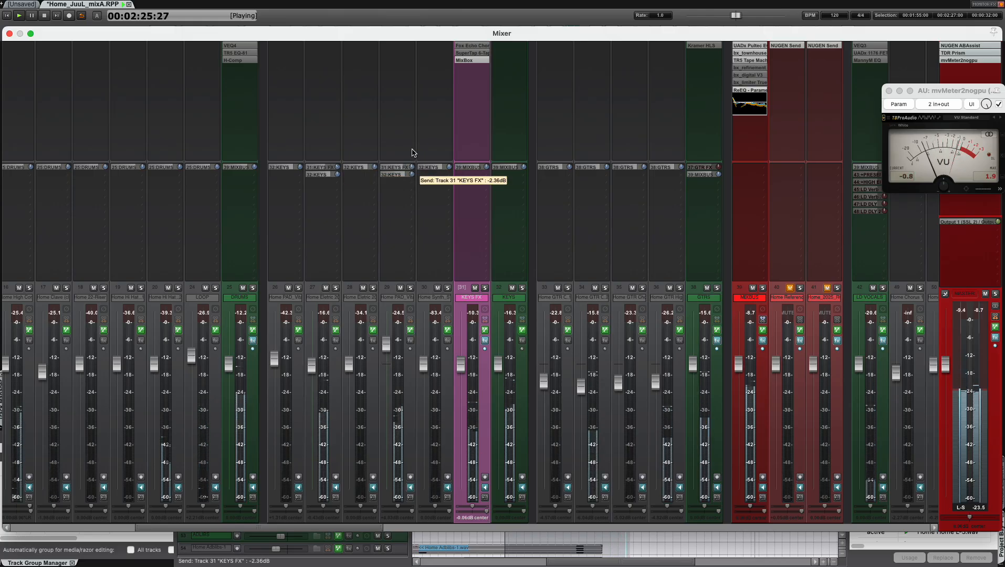
pyautogui.moveTo(337, 167); pyautogui.dragTo(337, 167)
pyautogui.moveTo(410, 167); pyautogui.dragTo(410, 167)
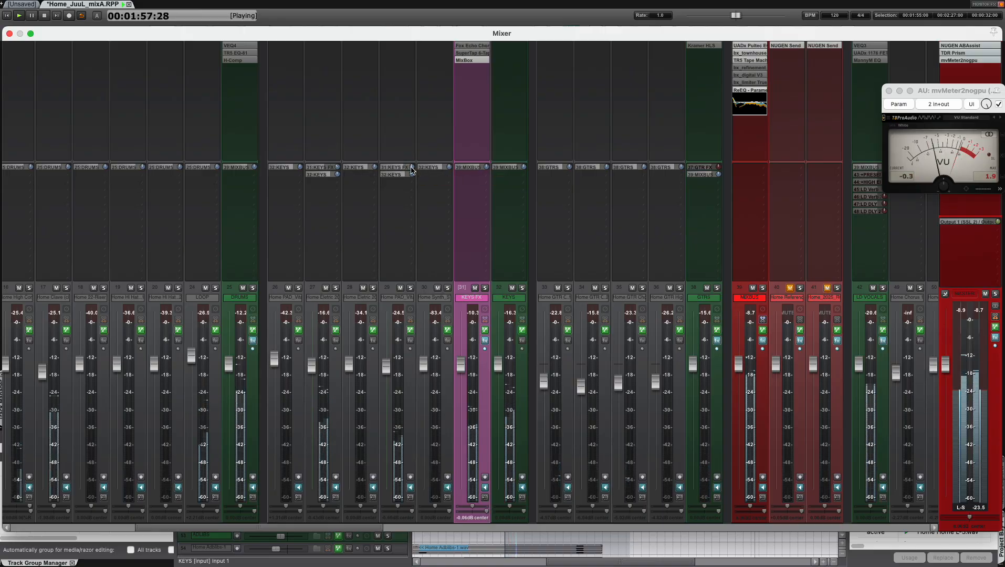
# Step: Save the project and fine-tune the Home PAD_Vital_Long Time Coming track's send to KEYS FX
pyautogui.press('super+s')
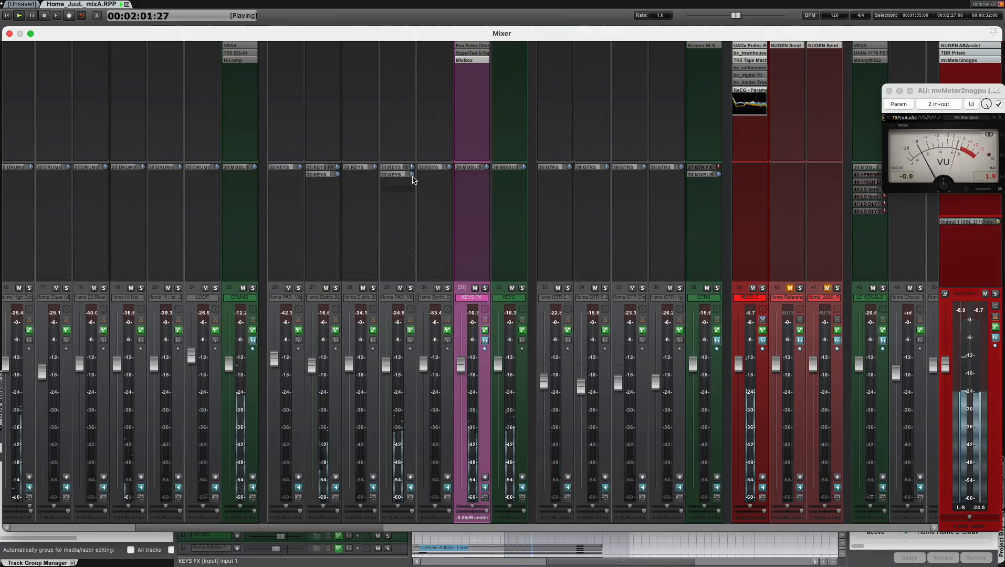
pyautogui.moveTo(411, 167); pyautogui.dragTo(411, 167)
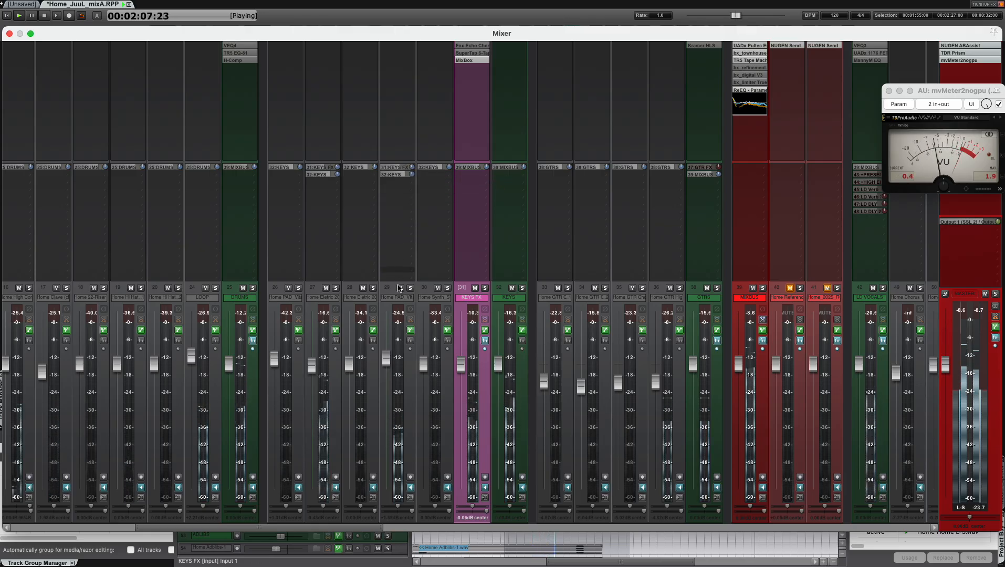
# Step: Solo the KEYS FX and KEYS tracks and reduce the Rotary module's dry/wet mix in MixBox to 61%
pyautogui.click(485, 288)
pyautogui.click(522, 288)
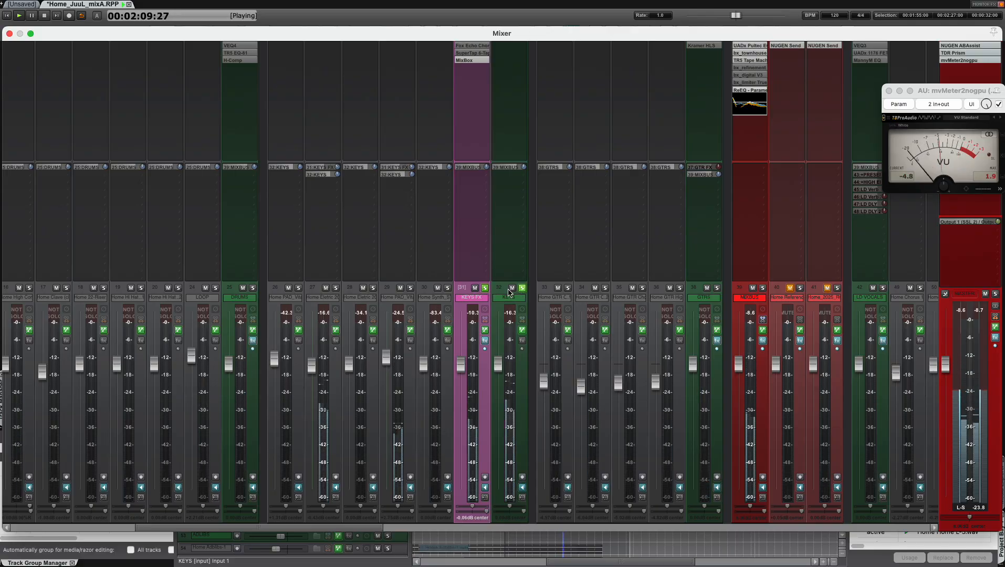
pyautogui.click(472, 60)
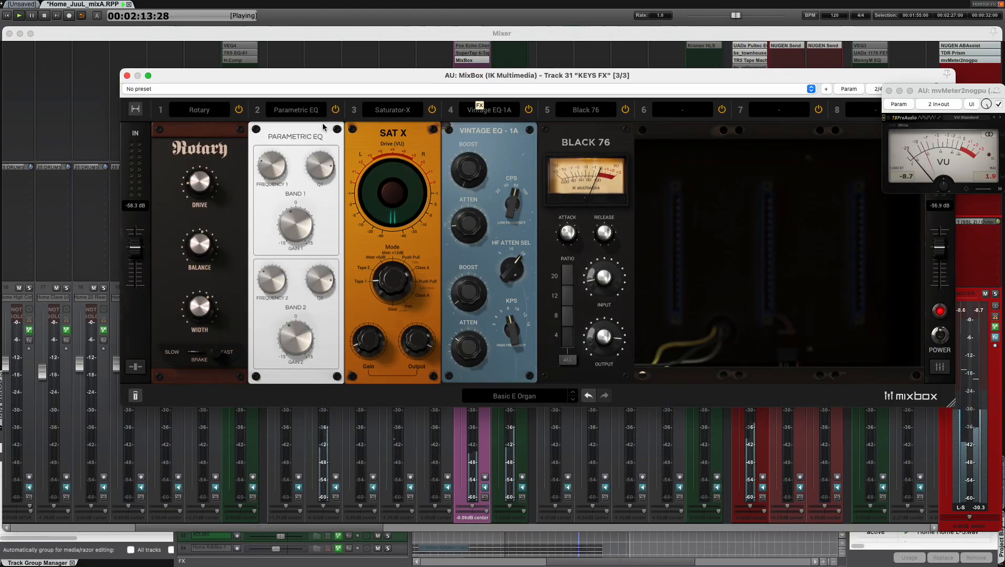
pyautogui.click(140, 370)
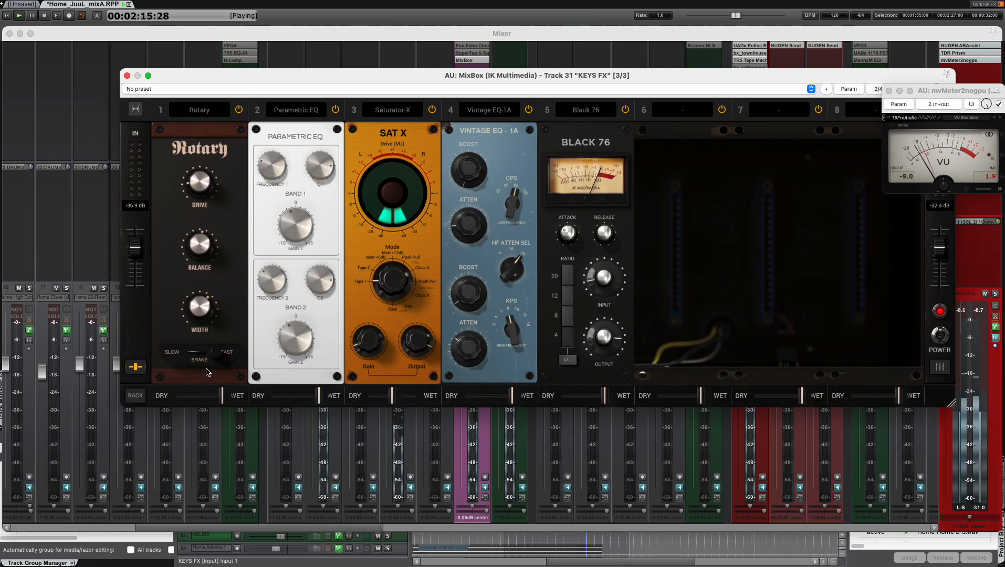
pyautogui.moveTo(223, 401); pyautogui.dragTo(204, 400)
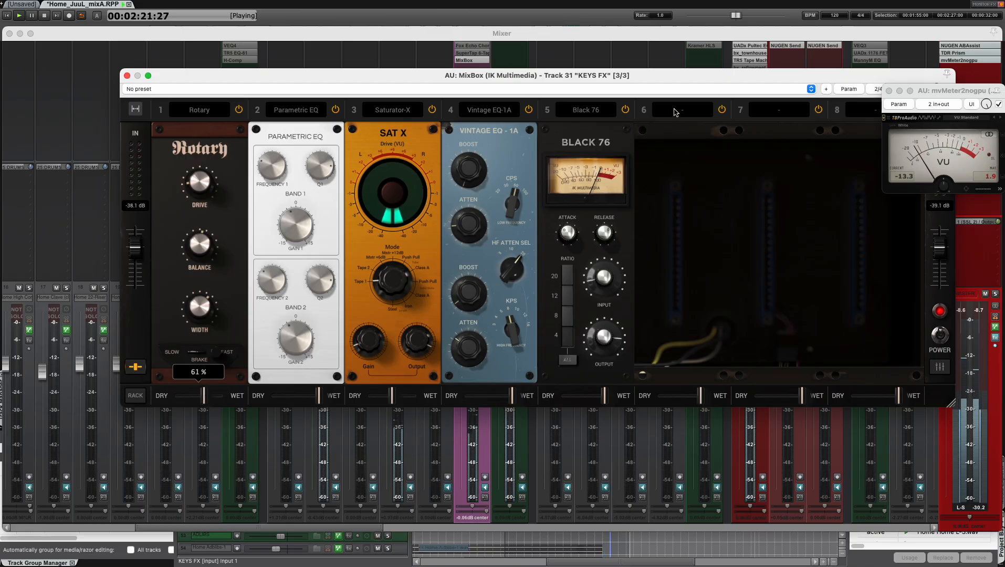
# Step: Load the Sunset Chamber reverb in MixBox slot 6 with a 100% mix and 9 ms pre-delay, closing the plugin window
pyautogui.click(675, 112)
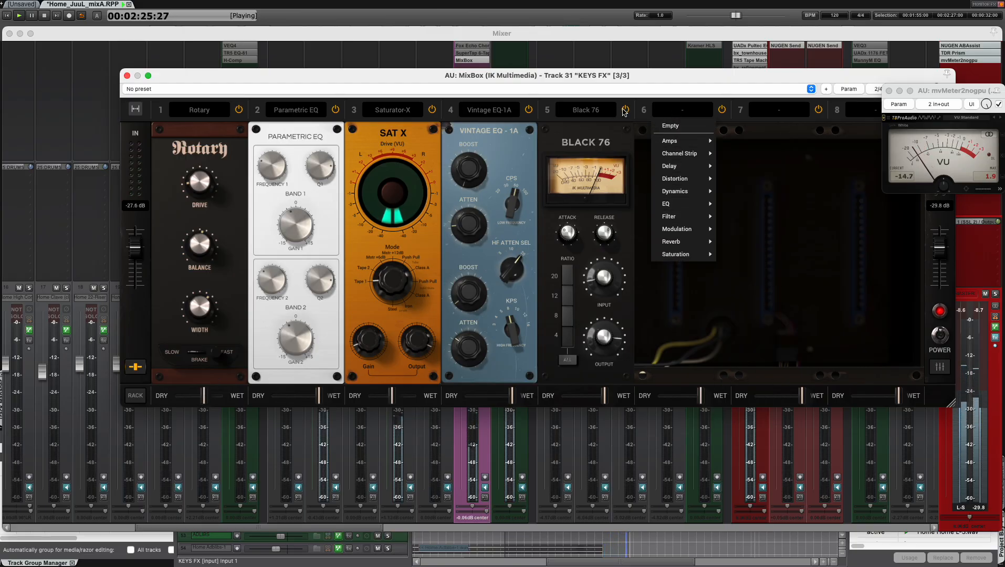
pyautogui.moveTo(683, 242)
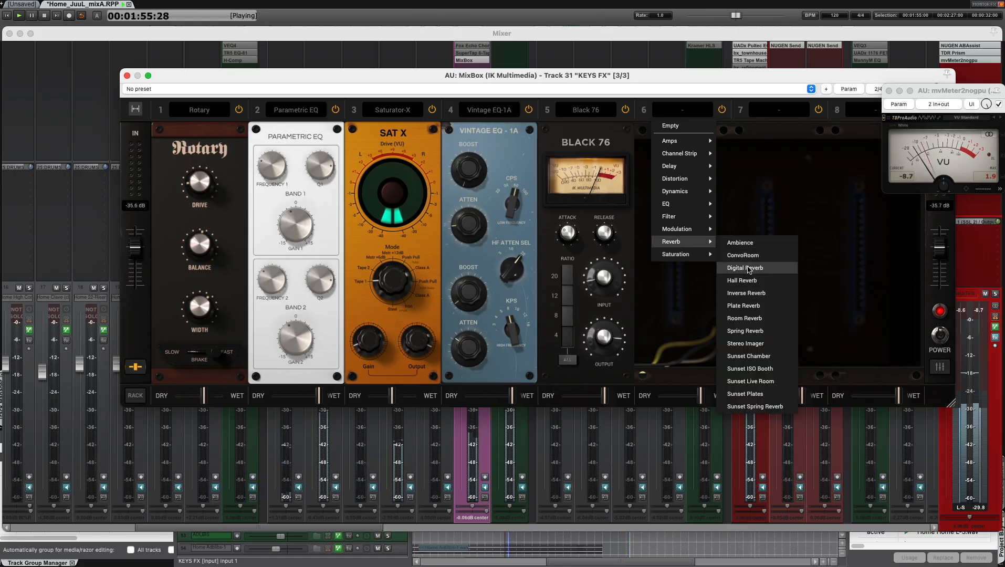
pyautogui.click(749, 356)
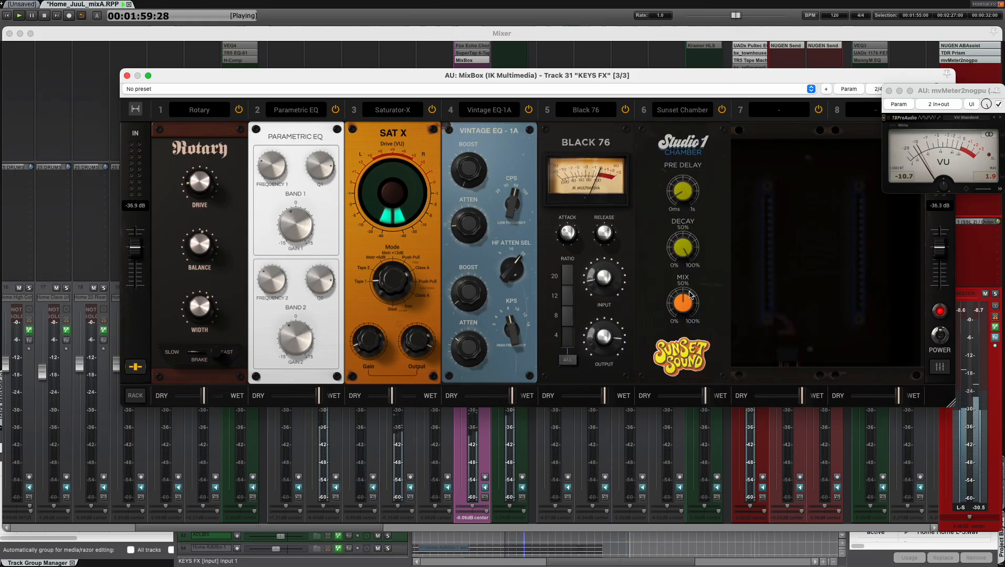
pyautogui.moveTo(690, 294); pyautogui.dragTo(702, 241)
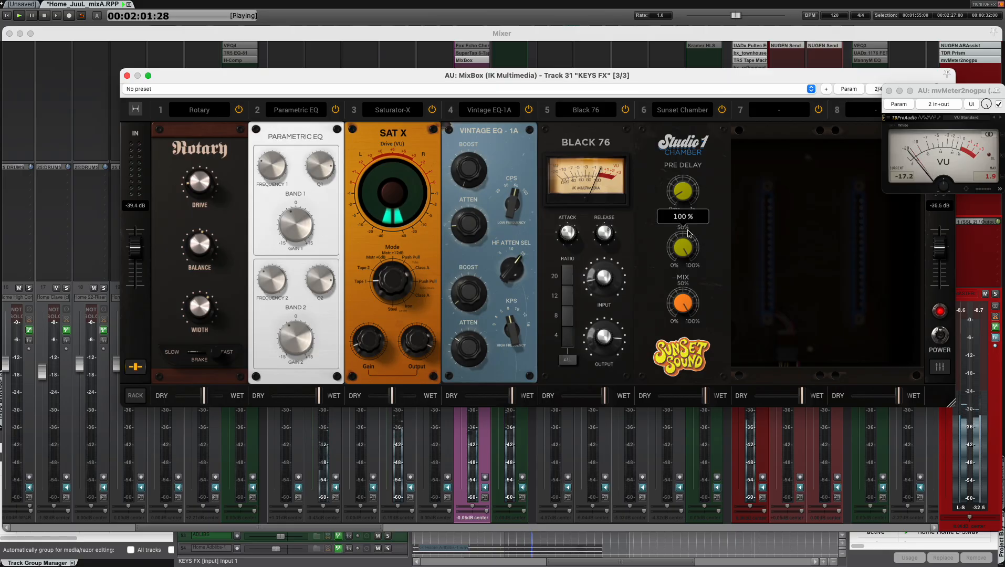
pyautogui.moveTo(690, 194)
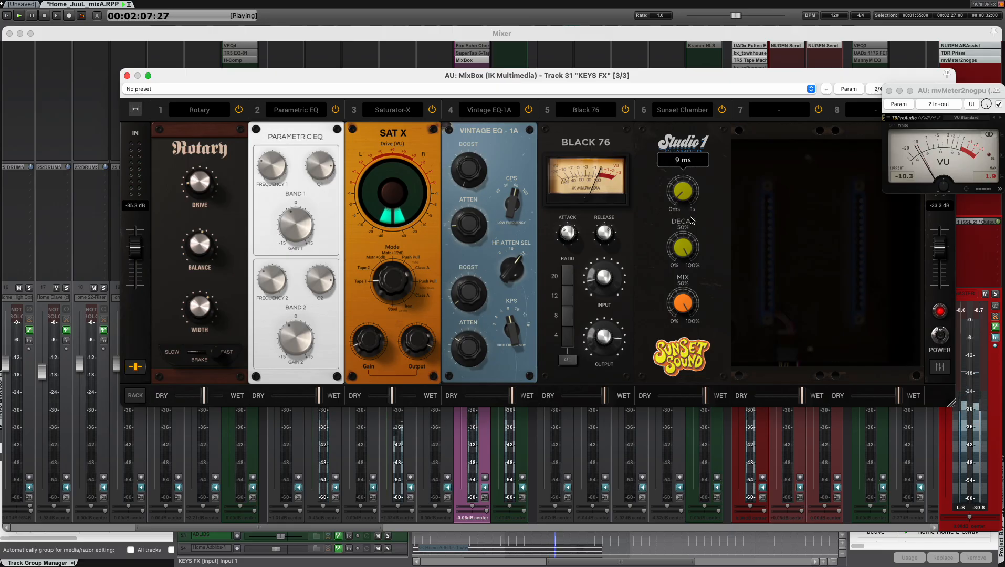
pyautogui.click(127, 76)
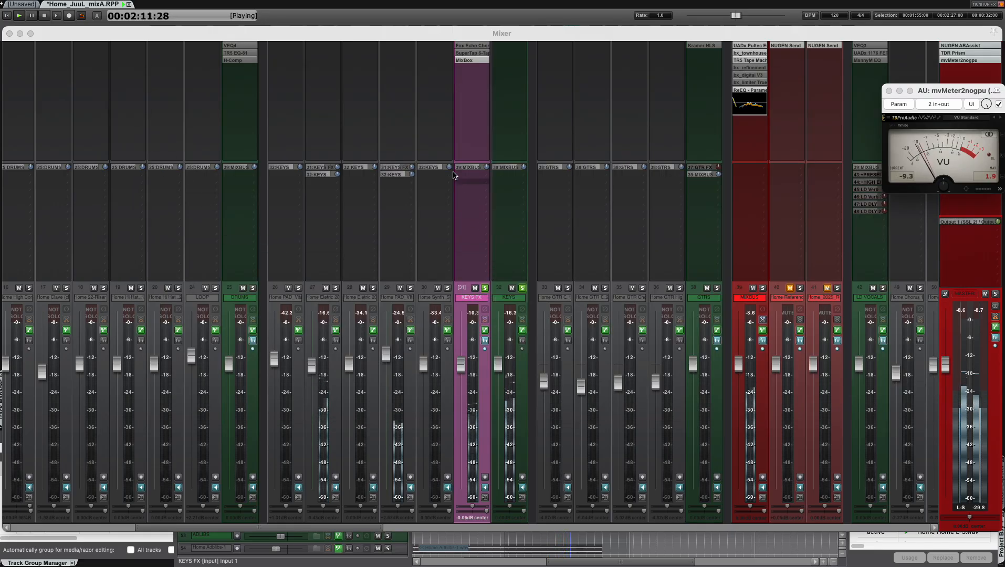
# Step: In the KEYS FX MixBox, set the Rotary mix to 63%, adjust Saturator-X's gain and set its output to -10.3 dB
pyautogui.click(476, 61)
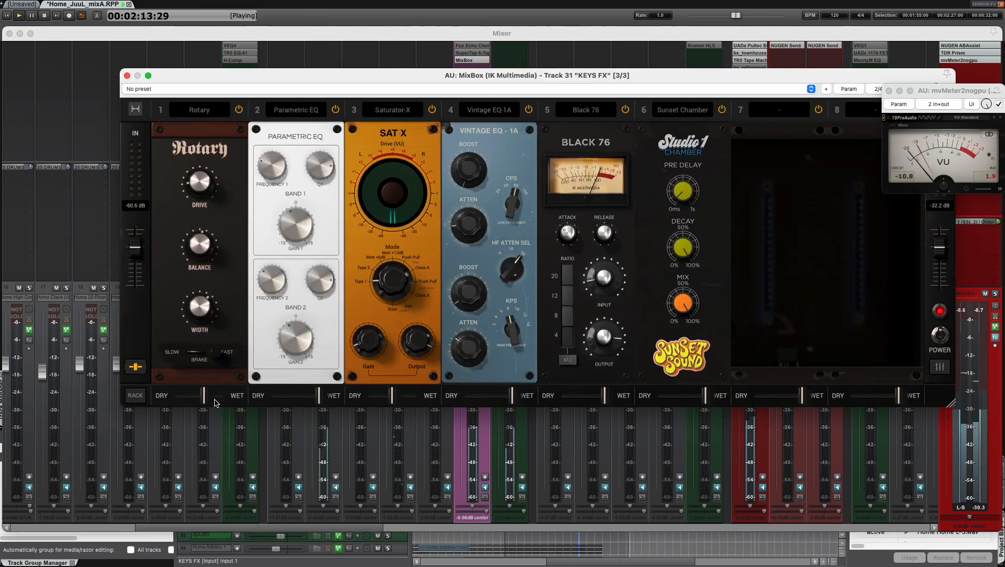
pyautogui.moveTo(215, 402); pyautogui.dragTo(219, 402)
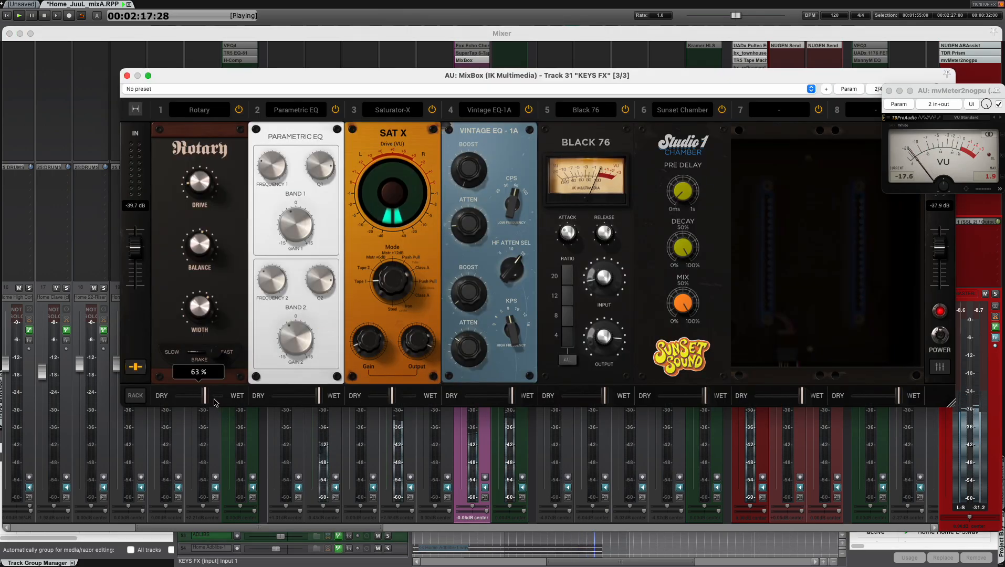
pyautogui.moveTo(366, 342); pyautogui.dragTo(367, 327)
pyautogui.moveTo(410, 359)
pyautogui.moveTo(410, 359); pyautogui.dragTo(414, 367)
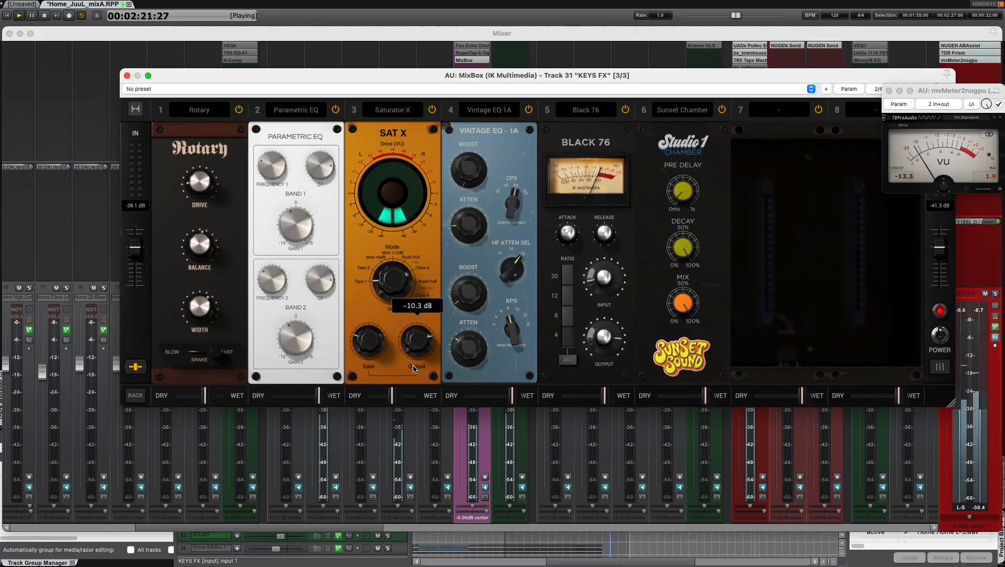
pyautogui.click(126, 75)
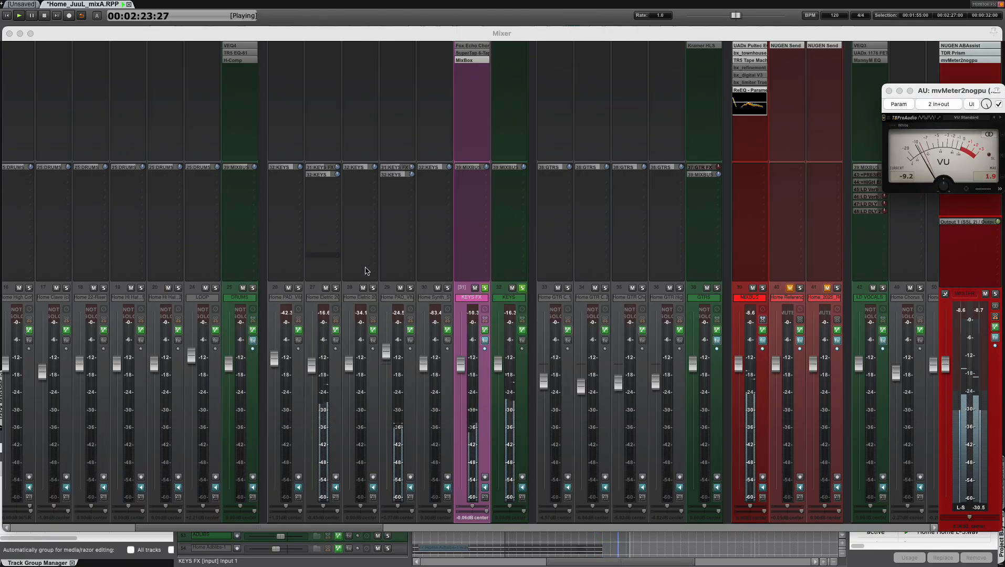
# Step: Clear the solo on KEYS FX and KEYS, then hide the mixer and close the SuperTap window
pyautogui.click(484, 288)
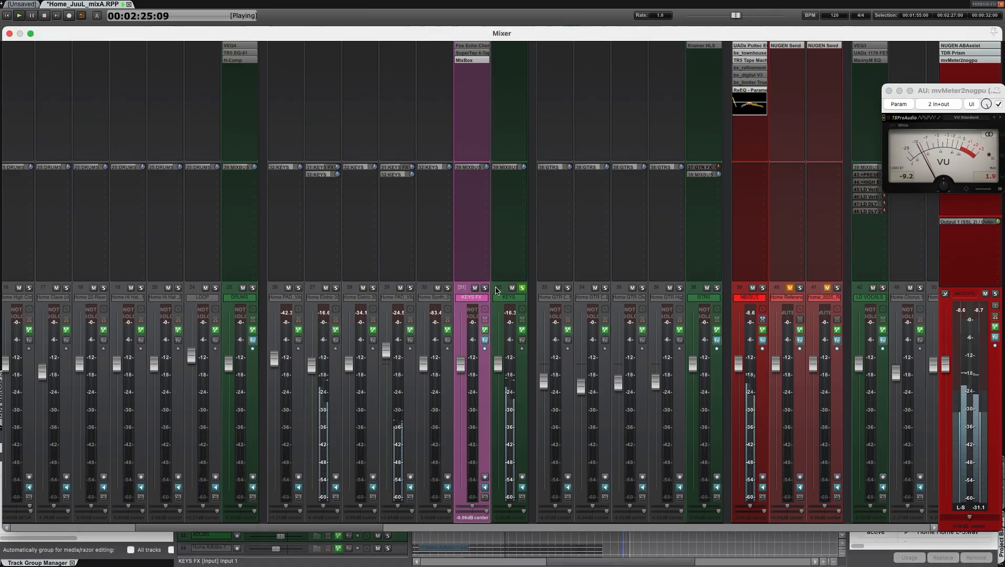
pyautogui.click(522, 289)
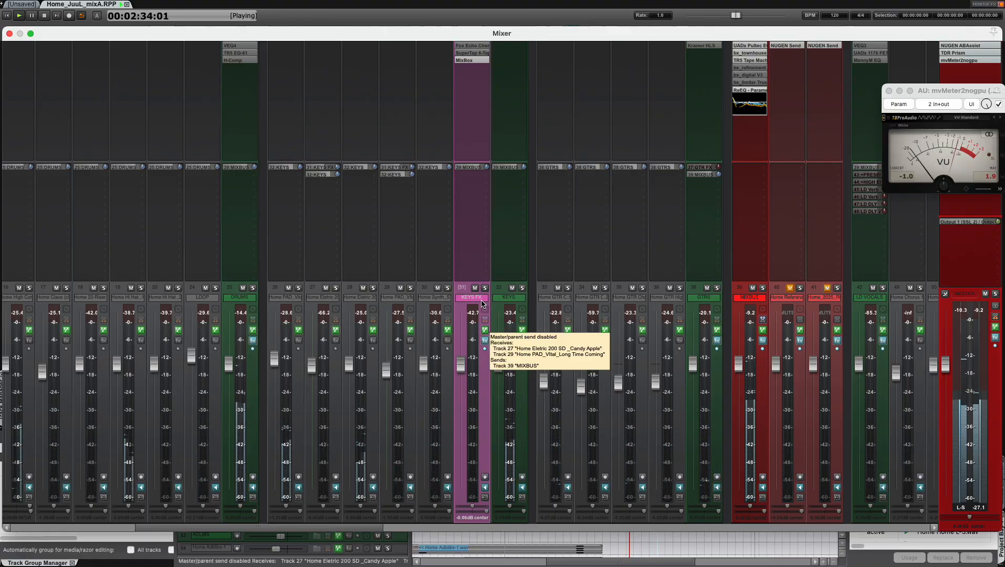
pyautogui.press('super+m')
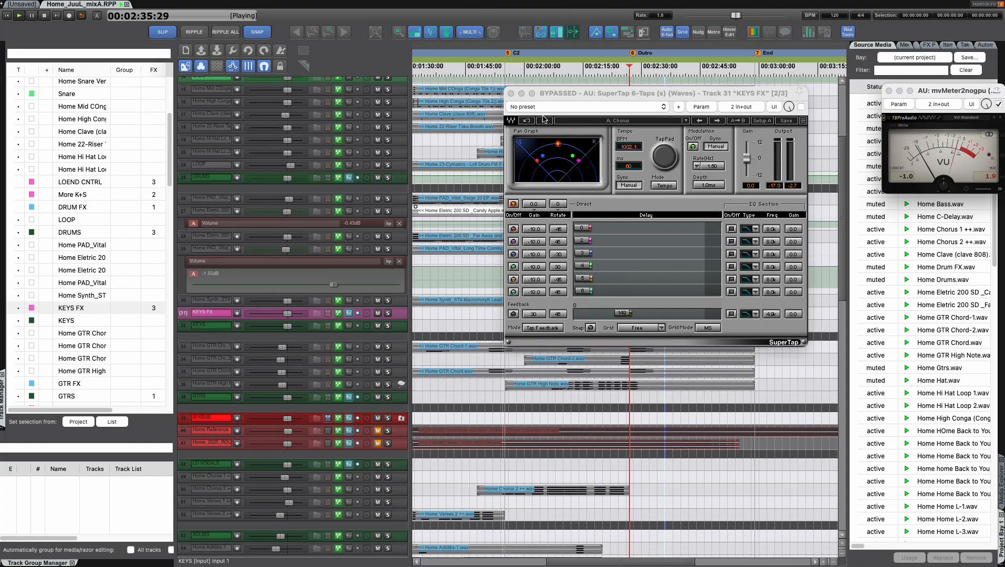
pyautogui.click(510, 95)
# Step: Play the C2 section with a time selection from 00:01:55:00 to 00:02:27:00 and fine-tune the PAD track's KEYS FX send
pyautogui.moveTo(505, 79); pyautogui.dragTo(630, 81)
pyautogui.press('Escape')
pyautogui.press('space')
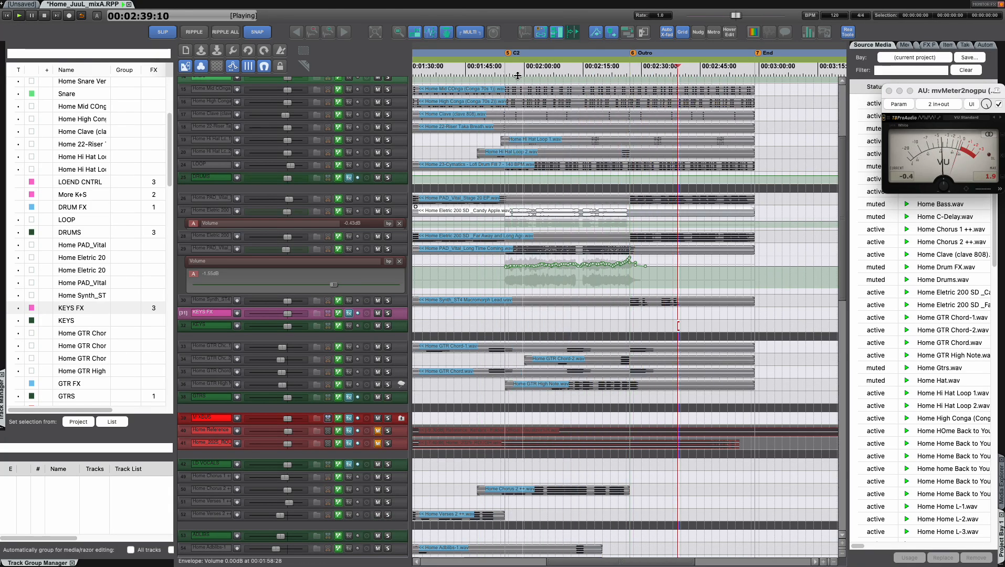
pyautogui.moveTo(503, 69); pyautogui.dragTo(631, 80)
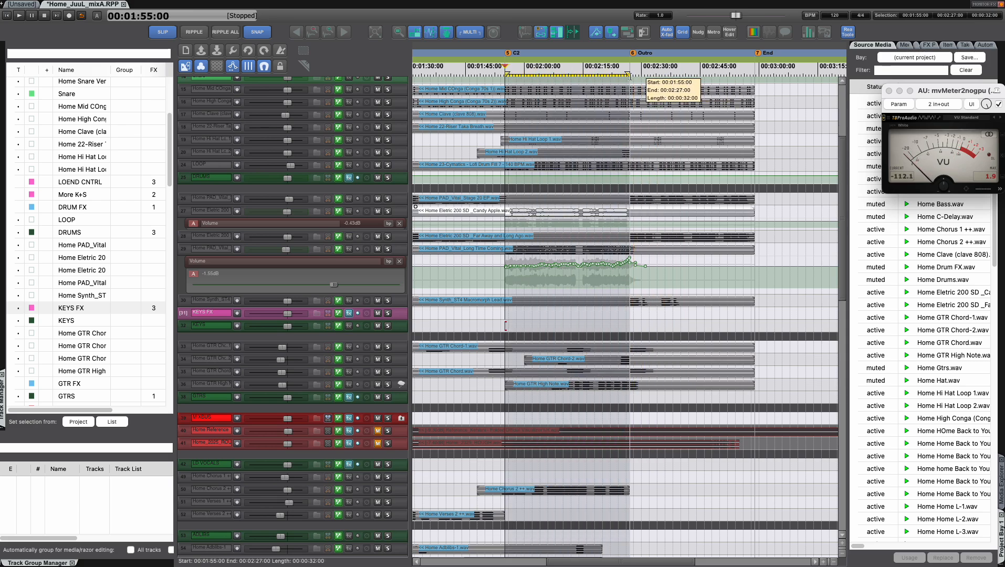
pyautogui.press('space')
pyautogui.hotkey('ctrl', 'm')
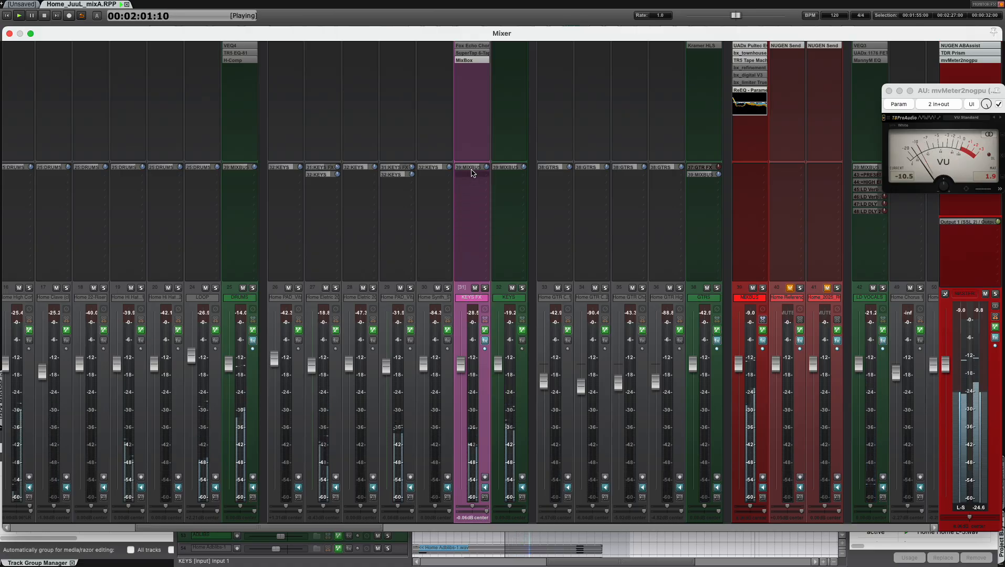
pyautogui.moveTo(404, 168); pyautogui.dragTo(412, 161)
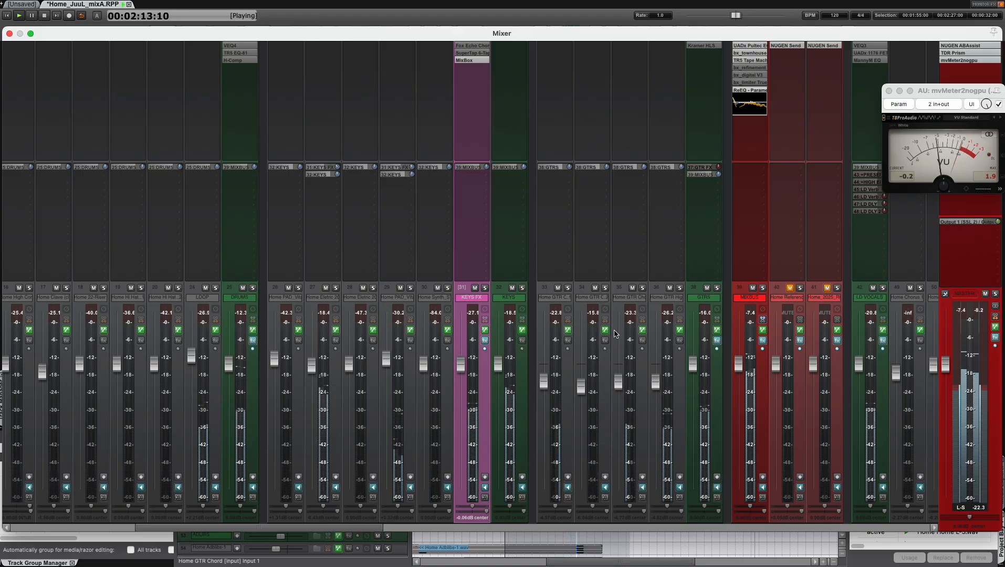
# Step: Move the Home GTR Chord track ahead of Home GTR Chord-2 and pan Home GTR Chord-2 to 55% right
pyautogui.click(619, 385)
pyautogui.moveTo(606, 302); pyautogui.dragTo(585, 301)
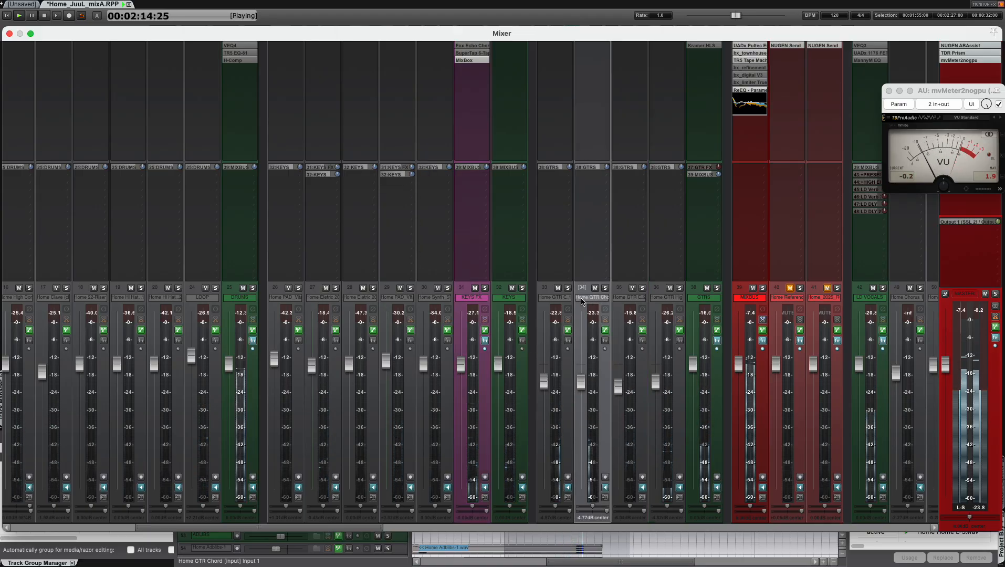
pyautogui.click(625, 300)
pyautogui.moveTo(630, 507); pyautogui.dragTo(636, 510)
# Step: Enlarge the three guitar chord tracks in the arrange view and move Home GTR Chord above Home GTR Chord-1
pyautogui.press('super+m')
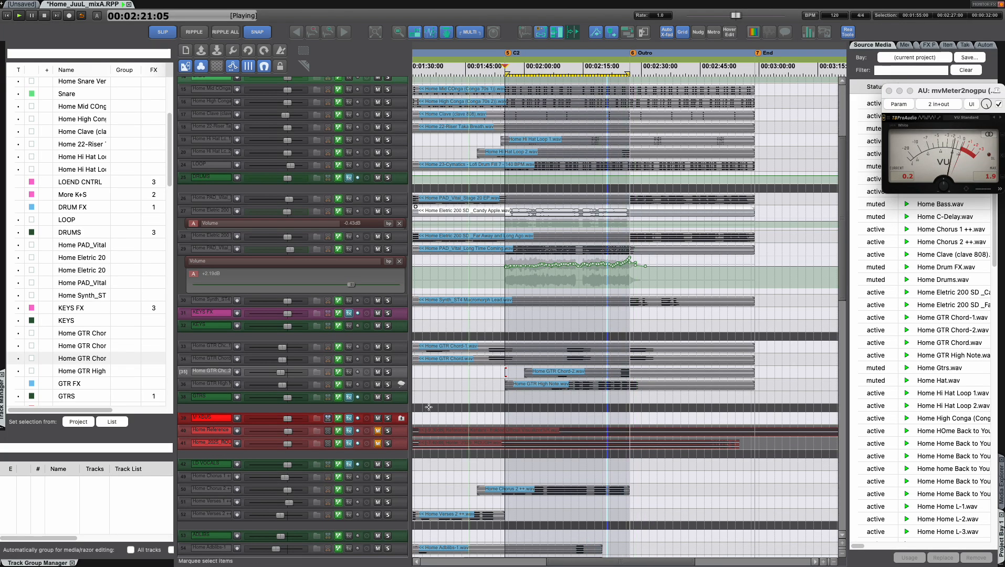
pyautogui.click(214, 347)
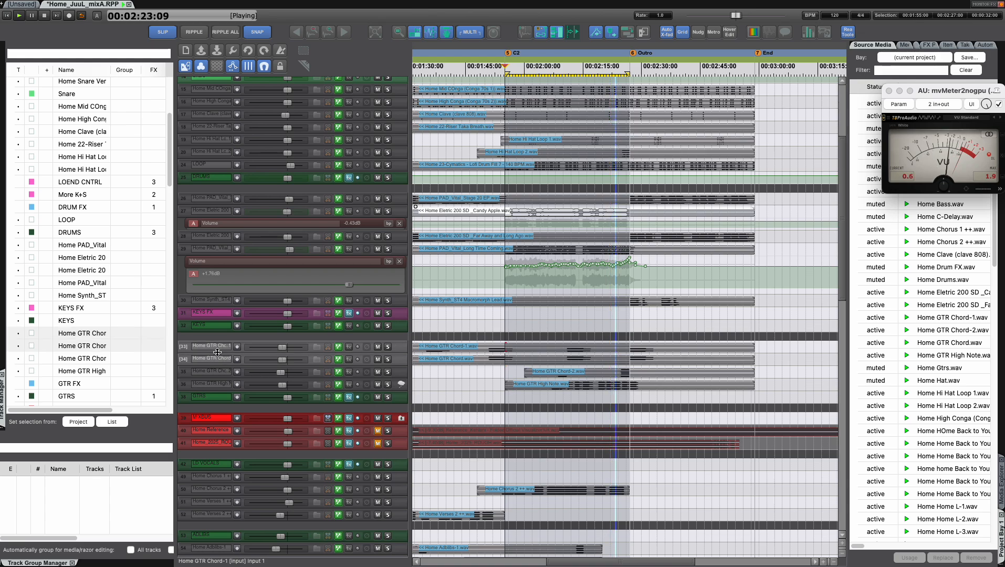
pyautogui.moveTo(215, 353); pyautogui.dragTo(213, 511)
pyautogui.click(215, 414)
pyautogui.click(214, 467)
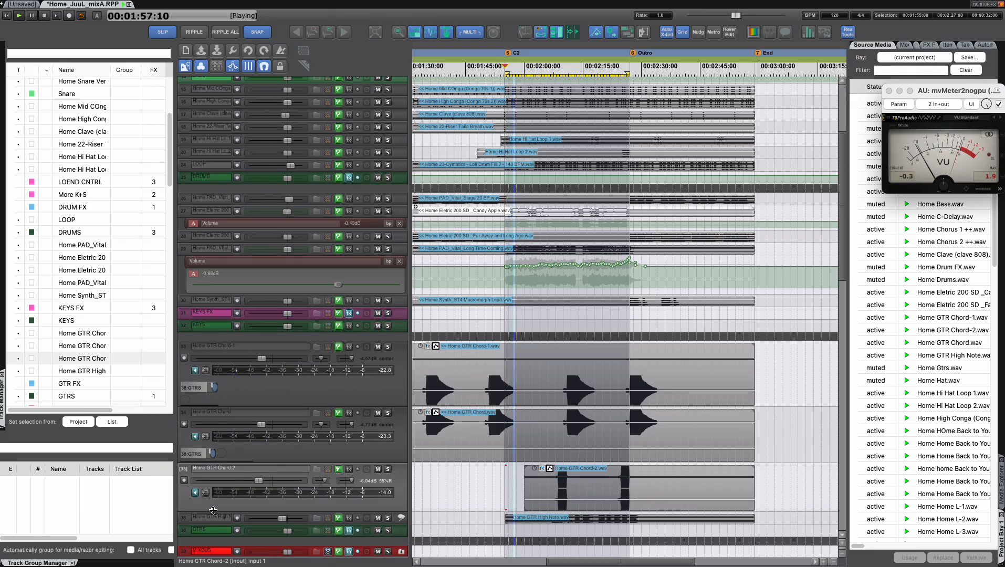
pyautogui.moveTo(228, 455); pyautogui.dragTo(329, 369)
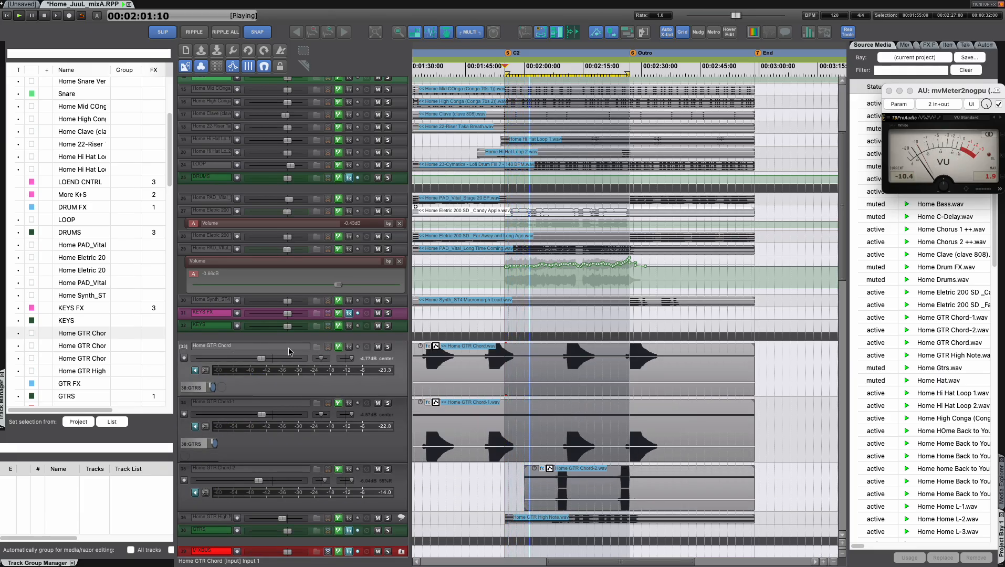
# Step: Stop playback and inspect the three guitar chord tracks' waveforms and pan settings, examining the first chord in Home GTR Chord-2
pyautogui.press('space')
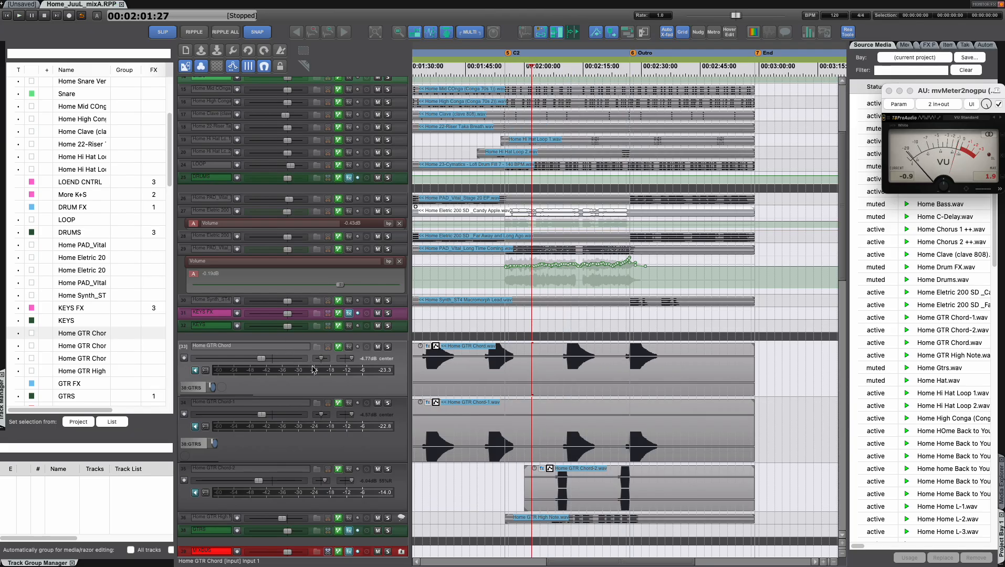
pyautogui.moveTo(250, 360)
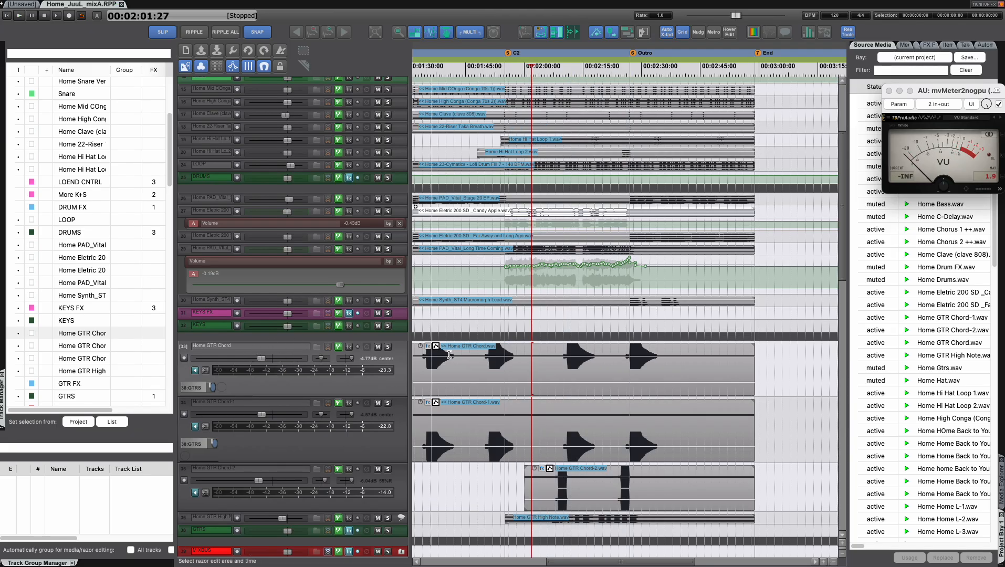
pyautogui.click(266, 410)
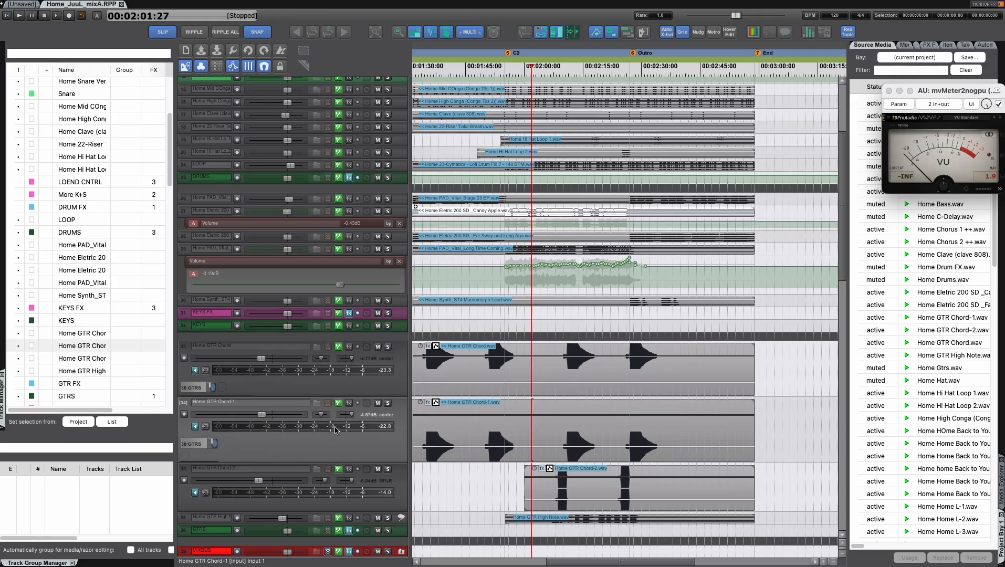
pyautogui.scroll(-1, 335, 430)
pyautogui.click(282, 436)
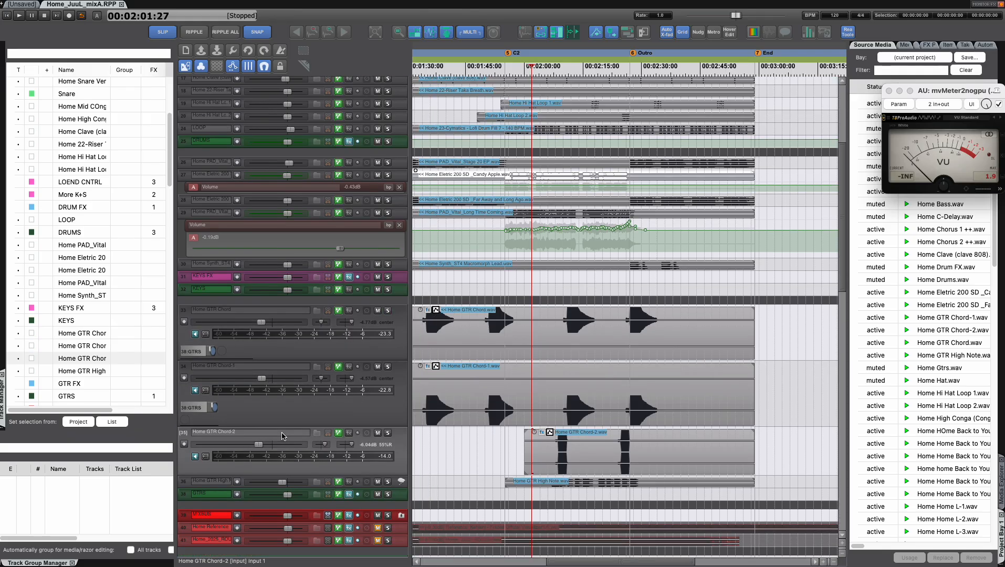
pyautogui.click(555, 452)
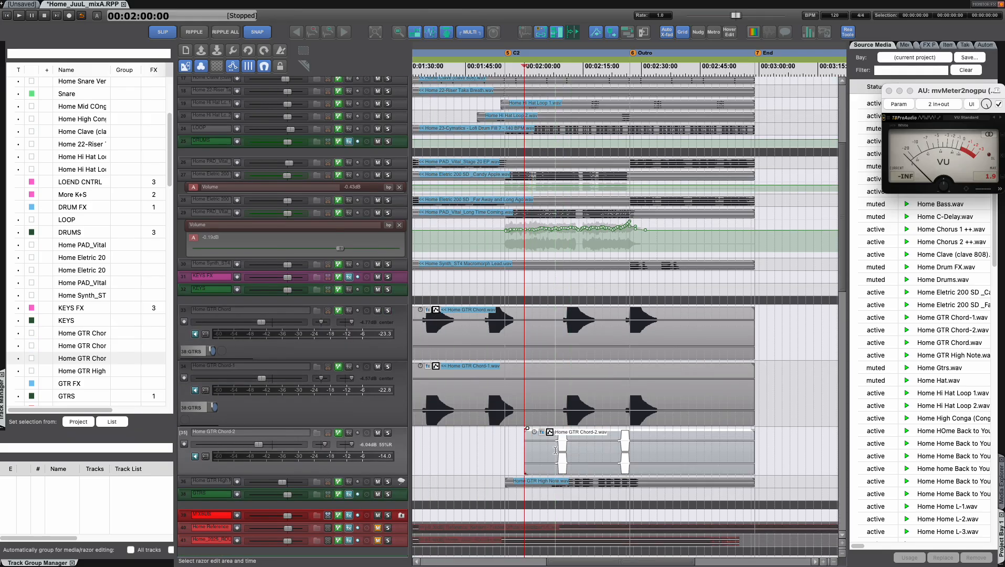
pyautogui.moveTo(555, 443); pyautogui.dragTo(570, 443)
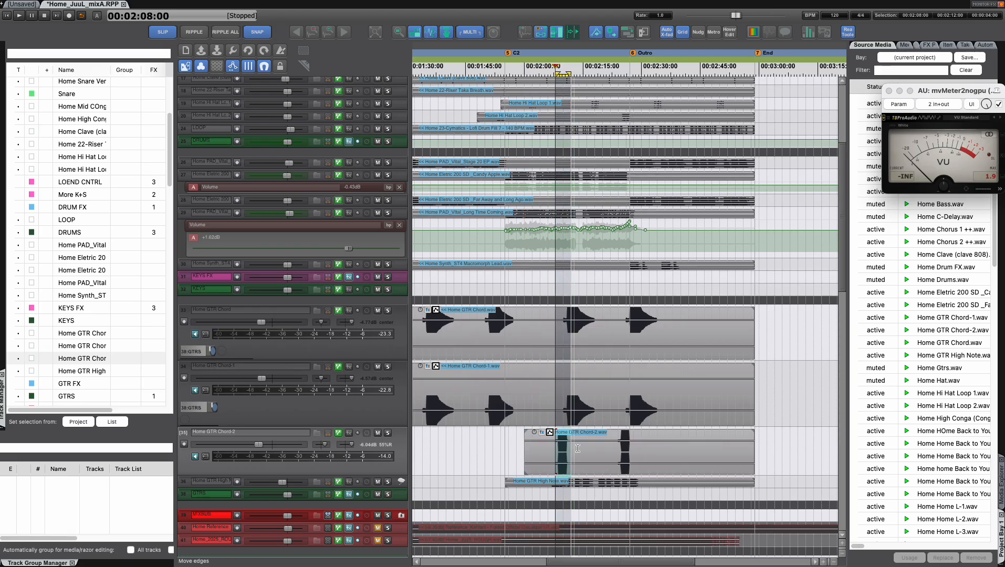
pyautogui.click(579, 448)
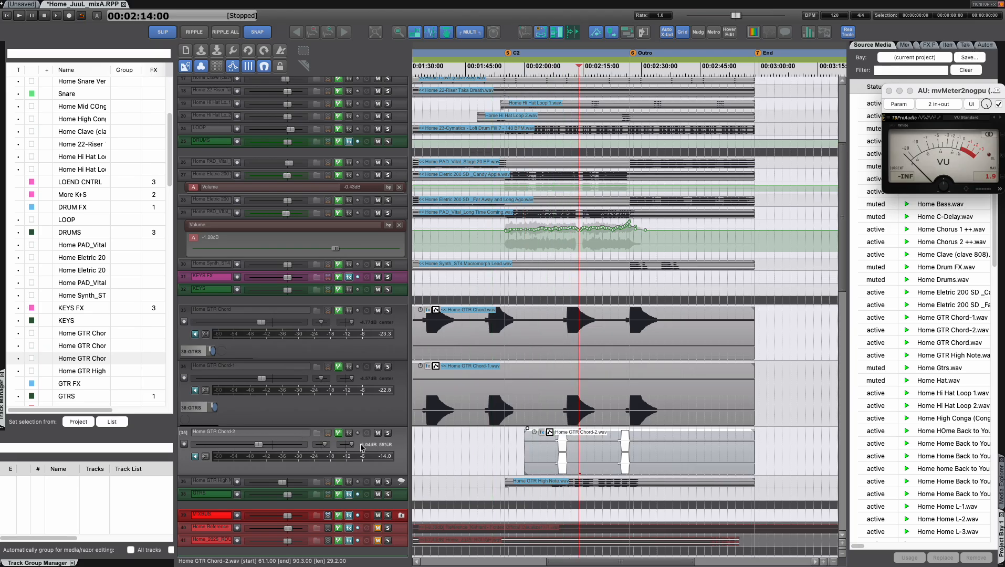
# Step: Pan the Home GTR Chord-2 track closer to center in the mixer, keeping it on the right side, and save the project
pyautogui.hotkey('ctrl', 'm')
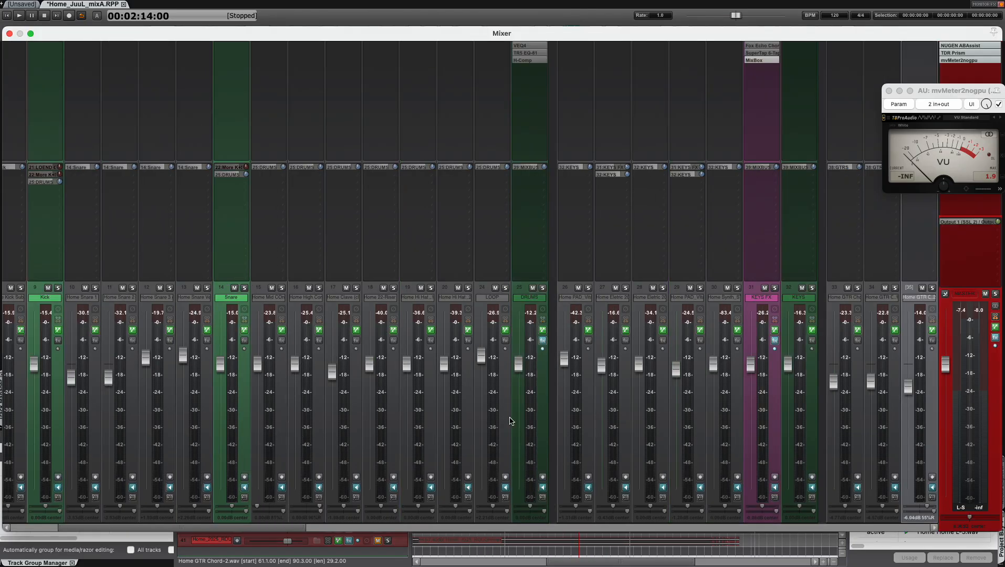
pyautogui.hscroll(10, 472, 446)
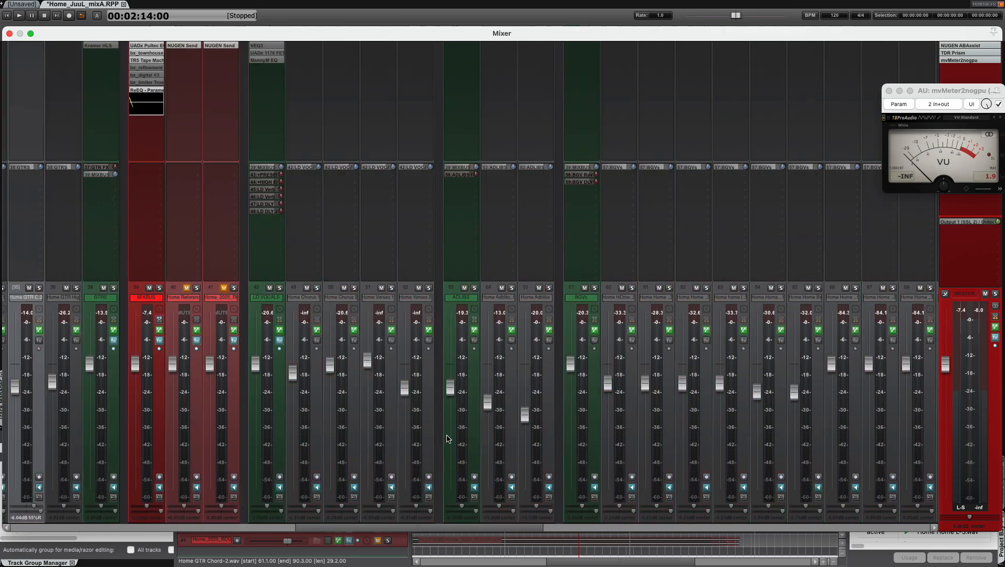
pyautogui.hscroll(-5, 448, 471)
pyautogui.moveTo(446, 509); pyautogui.dragTo(440, 508)
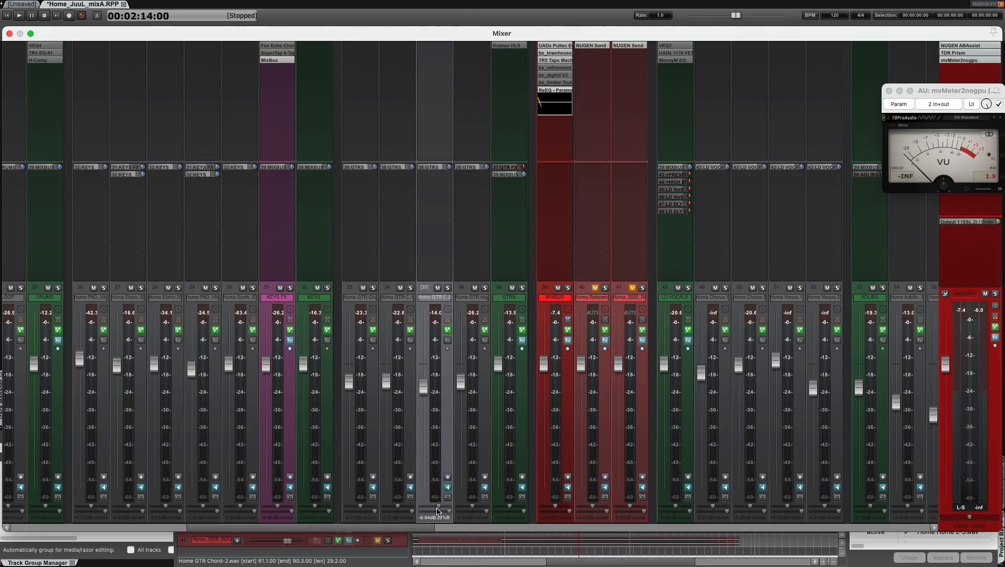
pyautogui.hotkey('ctrl', 's')
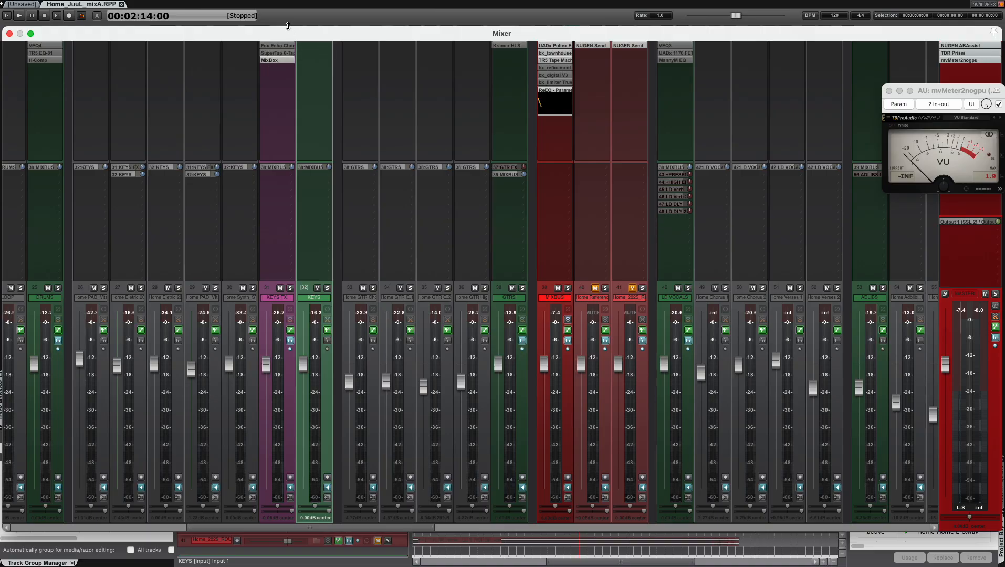
# Step: Move the mixer window up and select the guitar channel strips from Home GTR Chord through GTRS
pyautogui.moveTo(291, 27); pyautogui.dragTo(284, 17)
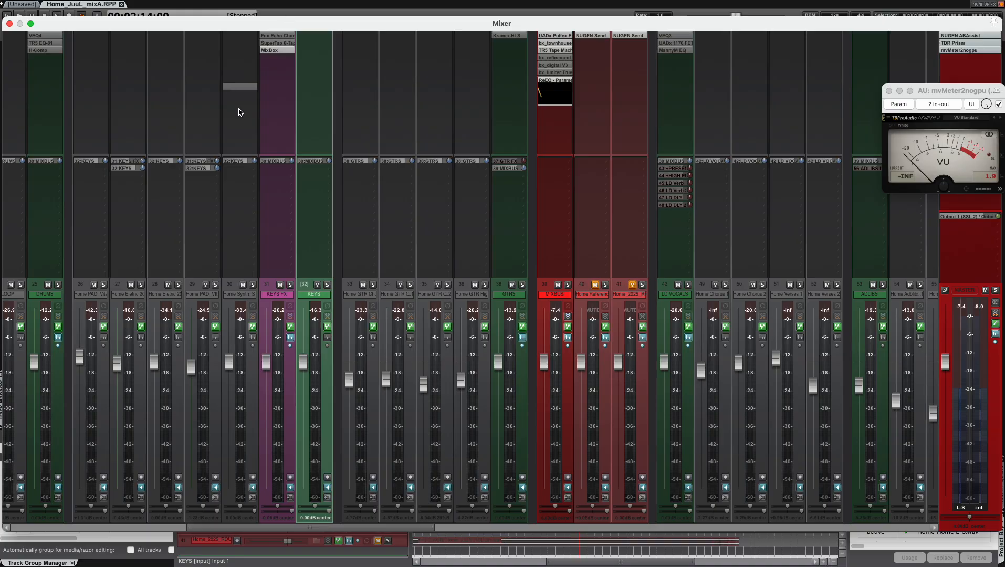
pyautogui.click(369, 296)
pyautogui.click(508, 295)
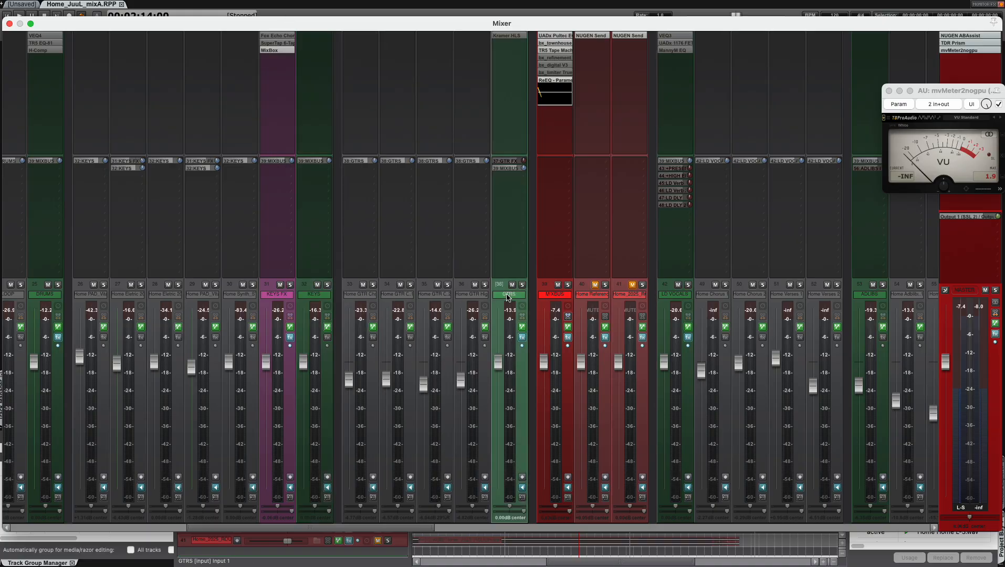
pyautogui.keyDown('shift'); pyautogui.click(369, 297); pyautogui.keyUp('shift')
# Step: Recolor the KEYS FX track with the same Sky blue as the DRUM FX track
pyautogui.click(289, 300)
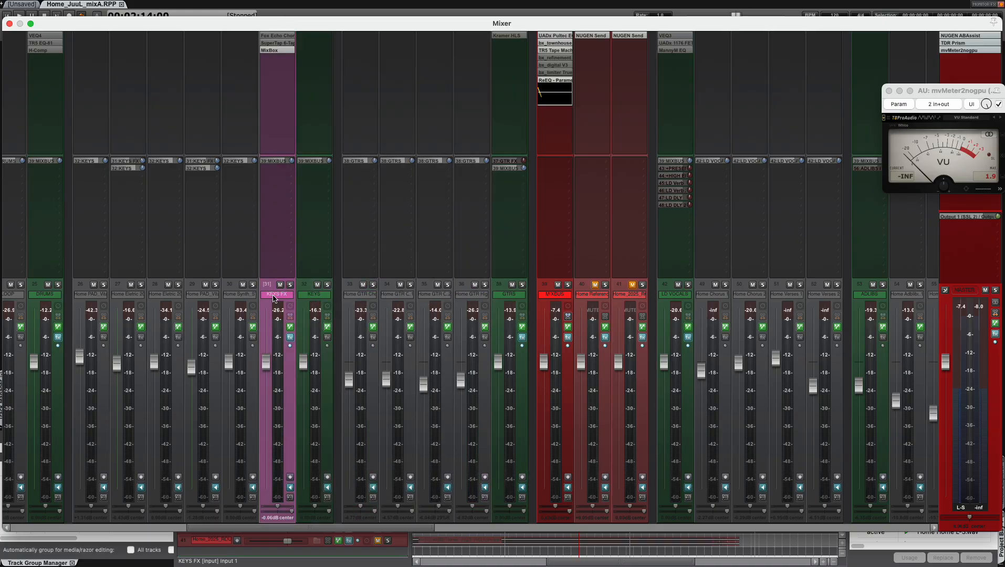
pyautogui.rightClick(272, 295)
pyautogui.click(238, 295)
pyautogui.press('super+m')
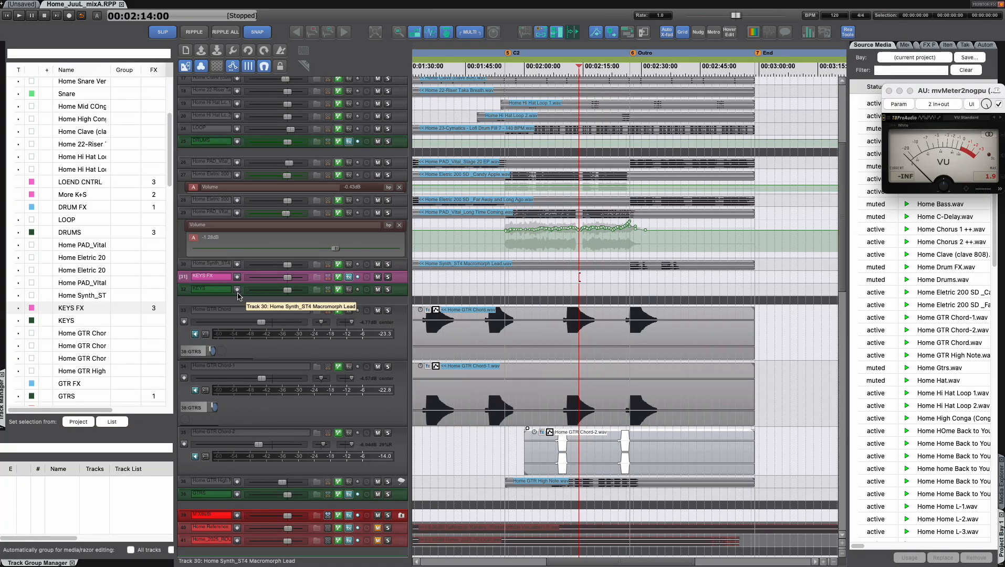
pyautogui.keyDown('super'); pyautogui.click(72, 209); pyautogui.keyUp('super')
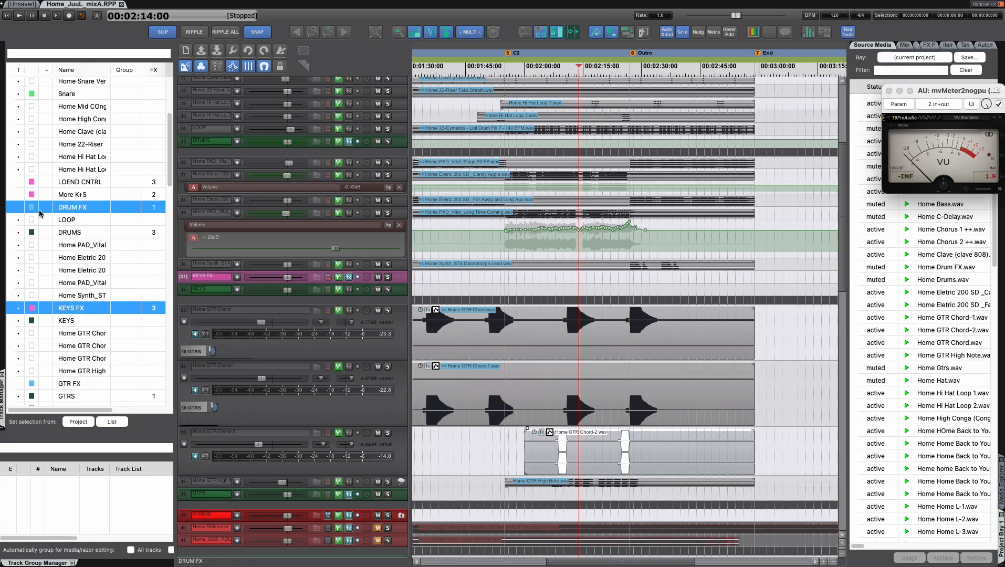
pyautogui.rightClick(32, 207)
pyautogui.click(44, 219)
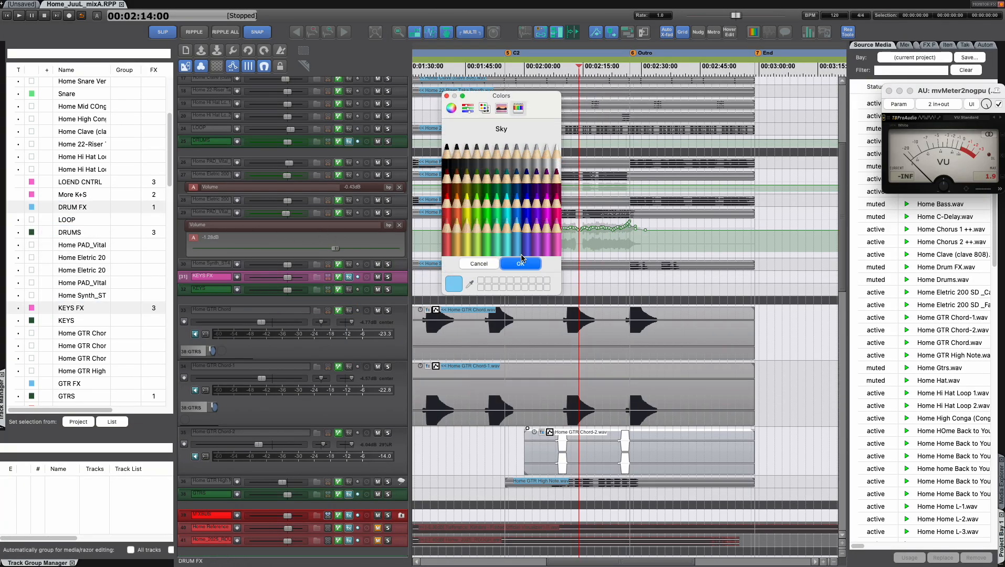
pyautogui.click(521, 264)
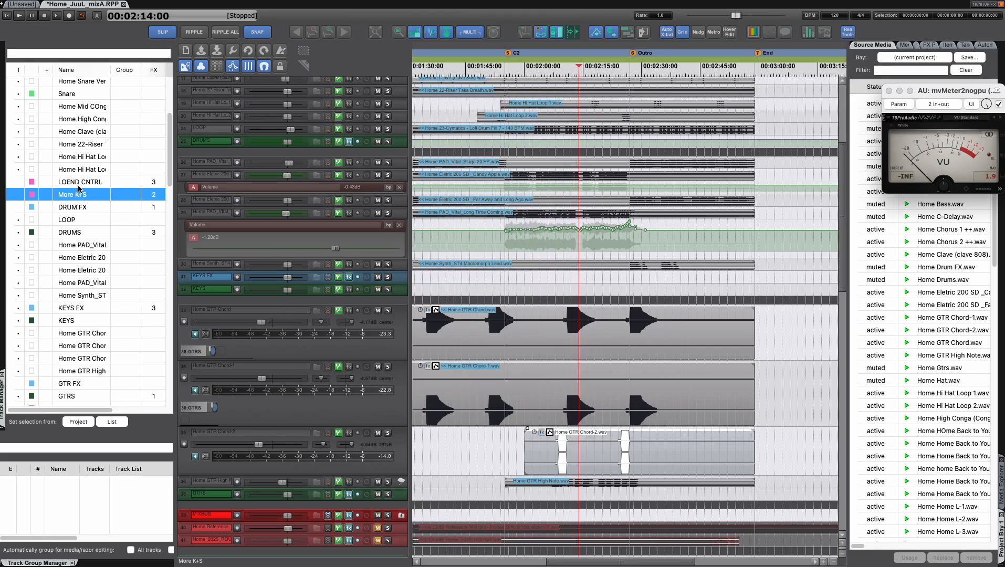
# Step: Make a time selection over the C2 section from 00:01:55:00 to 00:02:27:00 and save the project
pyautogui.press('super+m')
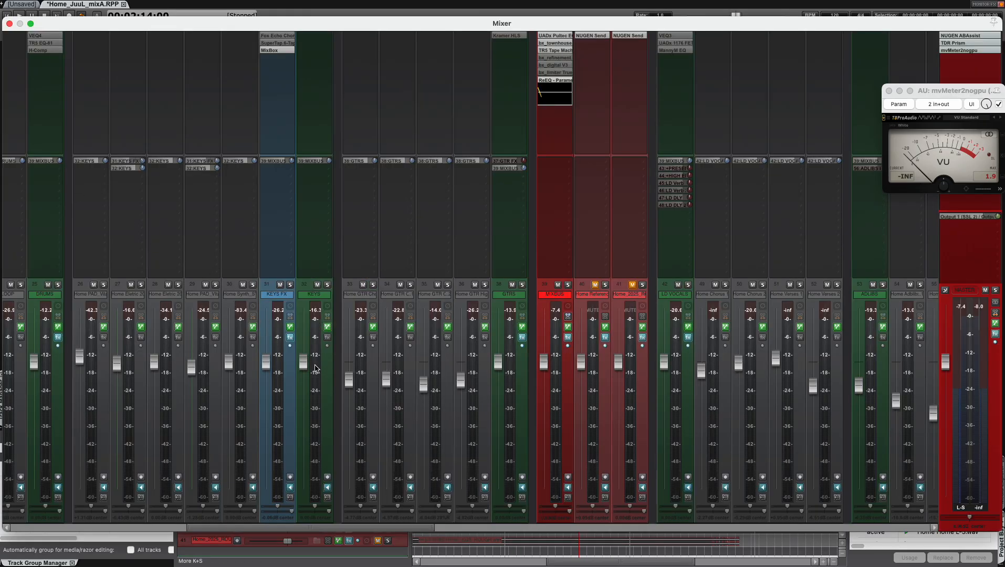
pyautogui.hscroll(8, 315, 367)
pyautogui.press('super+m')
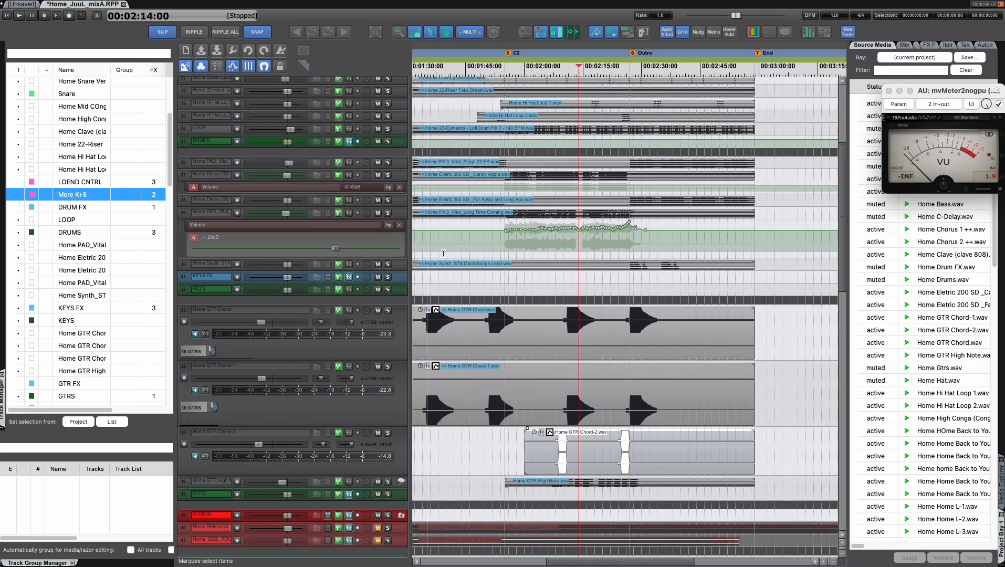
pyautogui.moveTo(505, 68); pyautogui.dragTo(629, 74)
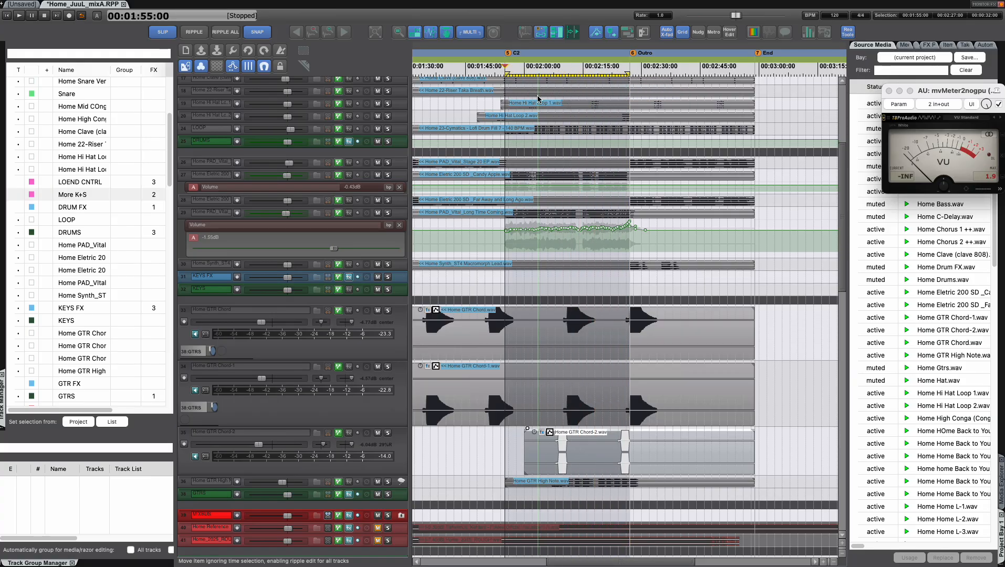
pyautogui.press('super+m')
pyautogui.press('super+m')
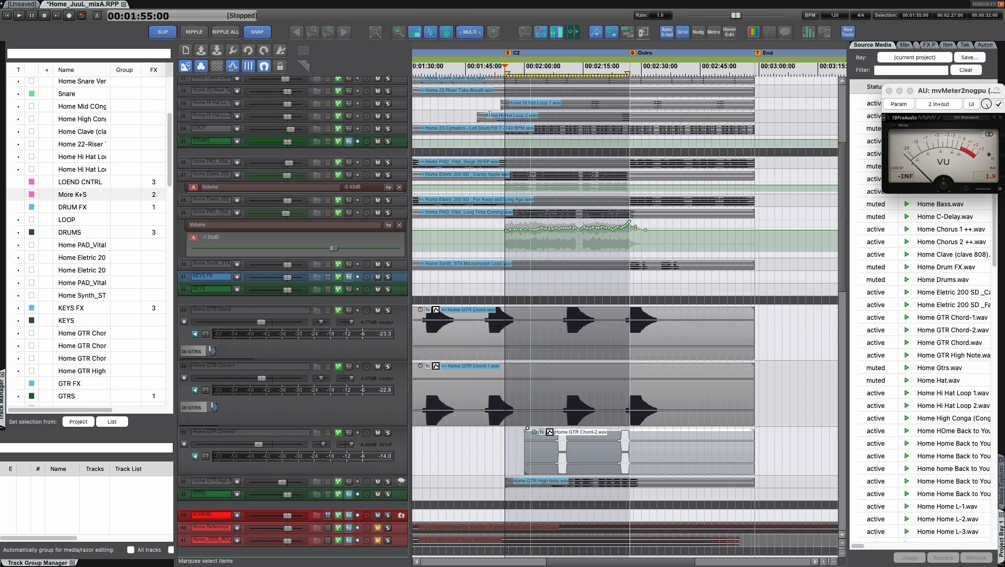
pyautogui.press('super+s')
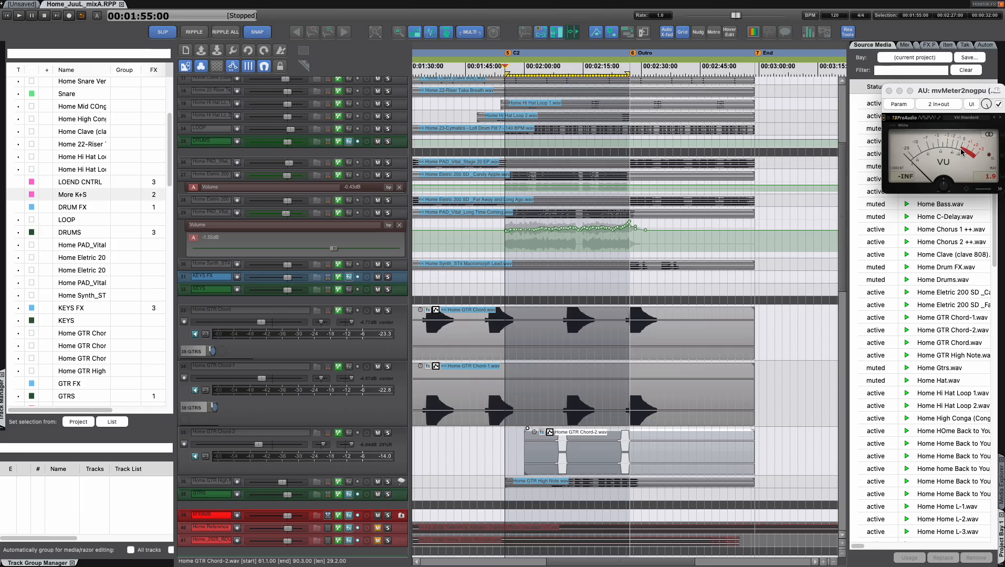
# Step: Inspect the MIXBUS strip's UADx Pultec, bx_townhouse Buss Compressor and TR5 Tape Machine plug-ins in the mixer
pyautogui.press('super+m')
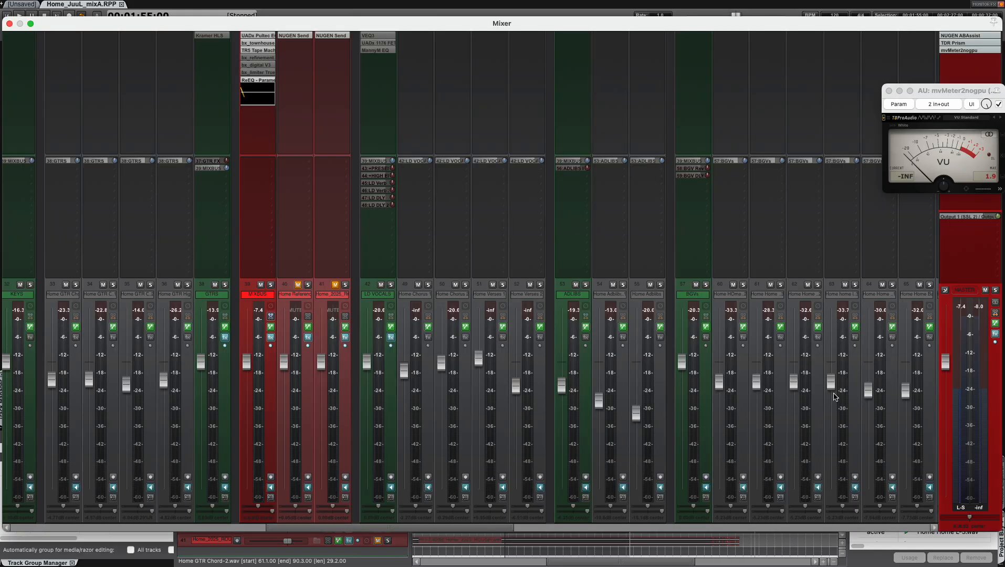
pyautogui.hscroll(2, 803, 397)
pyautogui.hscroll(-9, 803, 398)
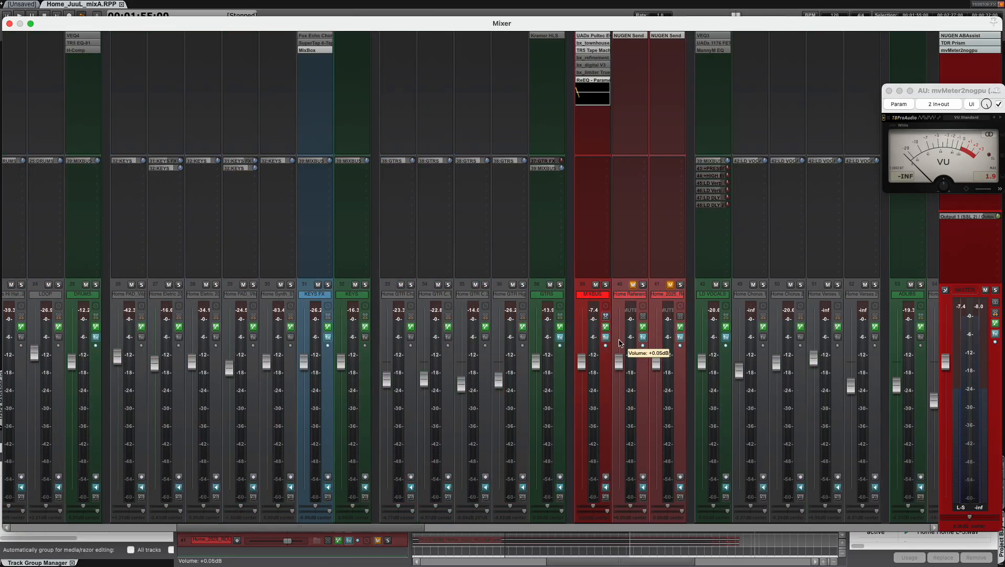
pyautogui.hscroll(5, 646, 352)
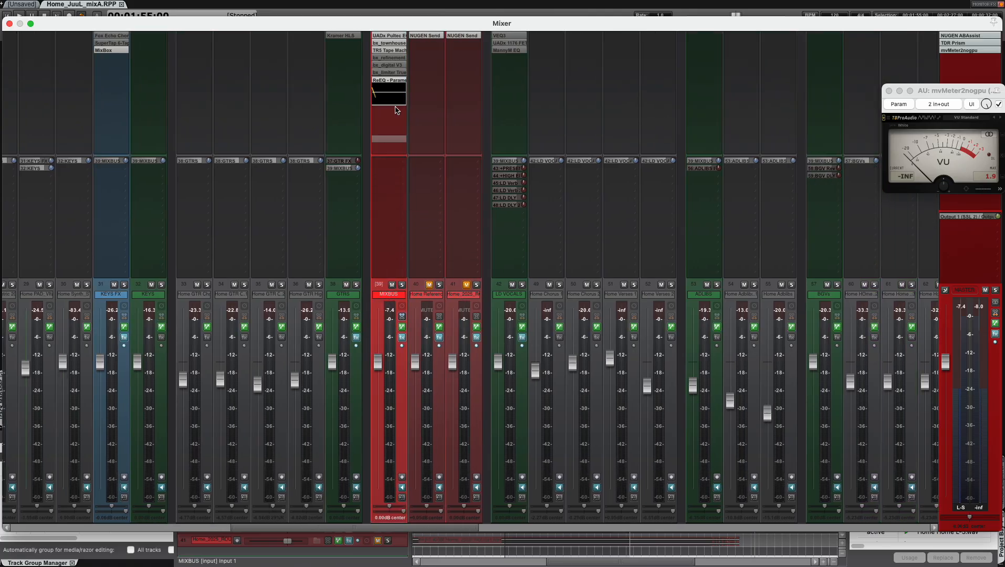
pyautogui.click(387, 36)
pyautogui.click(387, 36)
pyautogui.click(387, 43)
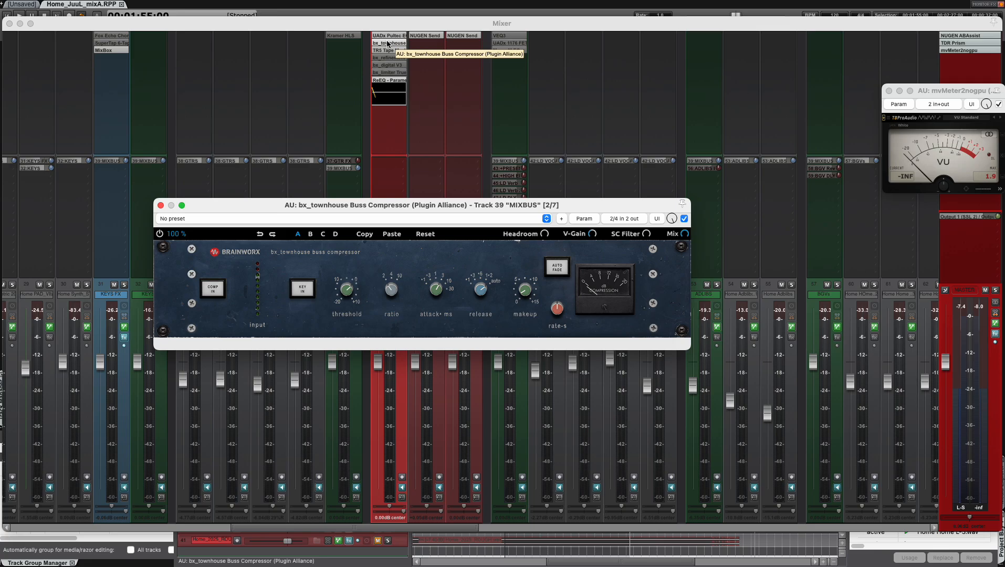
pyautogui.click(387, 43)
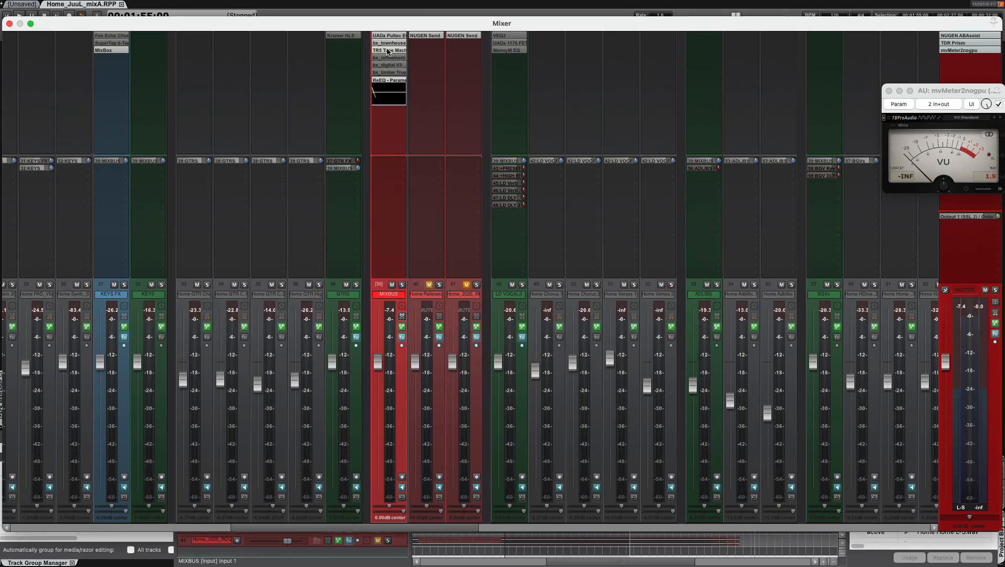
pyautogui.click(388, 51)
pyautogui.click(388, 50)
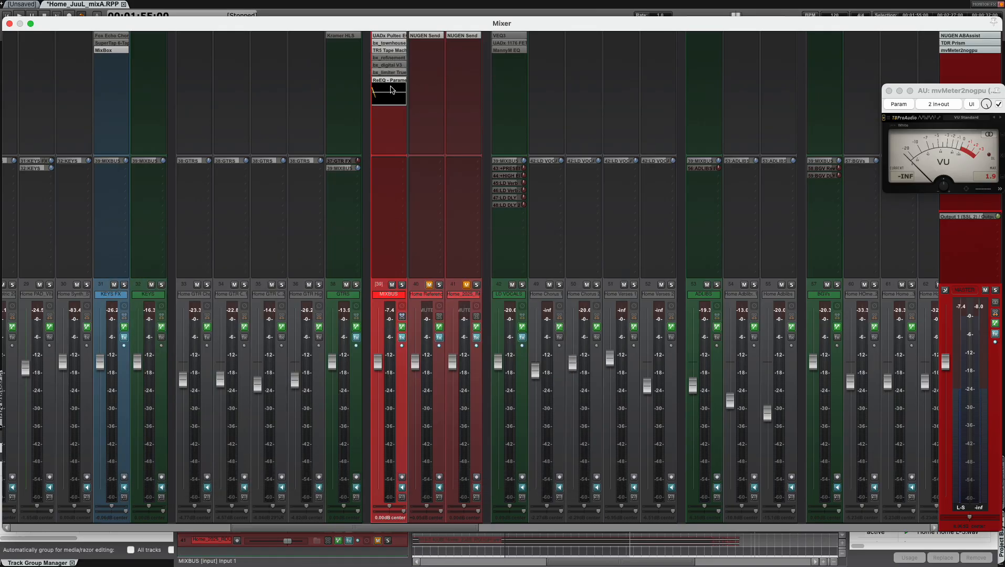
# Step: Inspect the bypassed bx_refinement and bx_digital V3 plug-ins on the MIXBUS track, closing each window after viewing
pyautogui.click(390, 58)
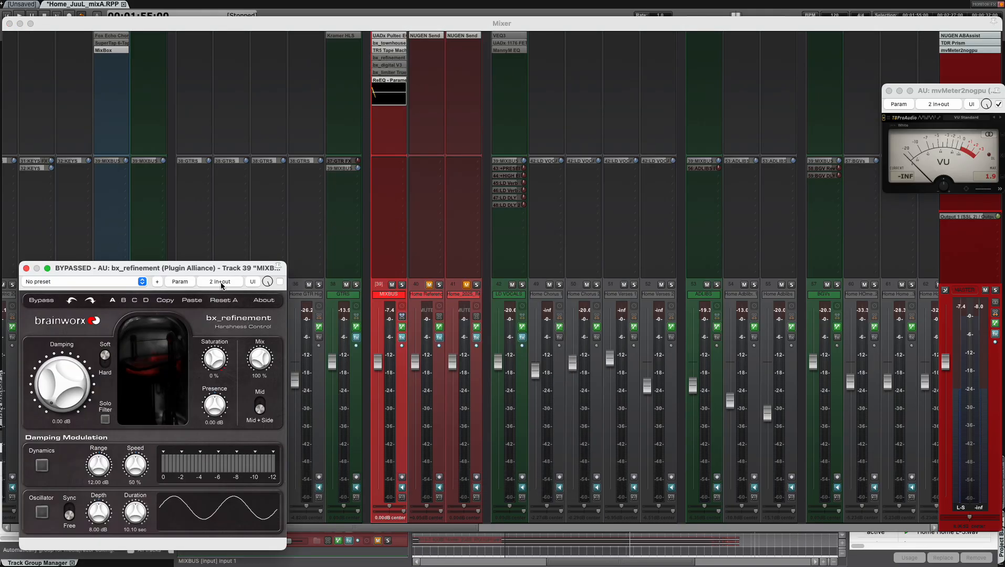
pyautogui.moveTo(224, 268); pyautogui.dragTo(523, 143)
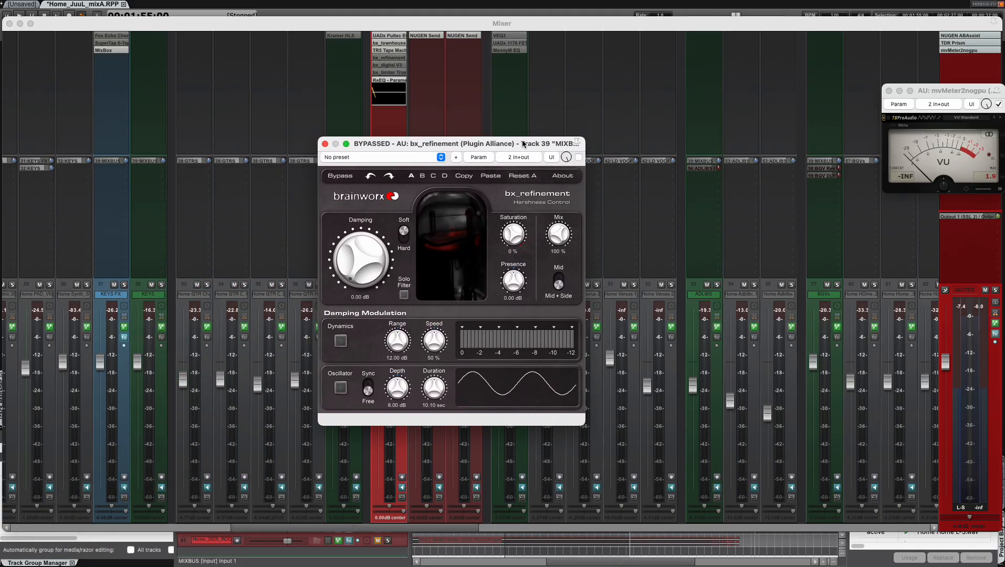
pyautogui.click(325, 144)
pyautogui.click(390, 66)
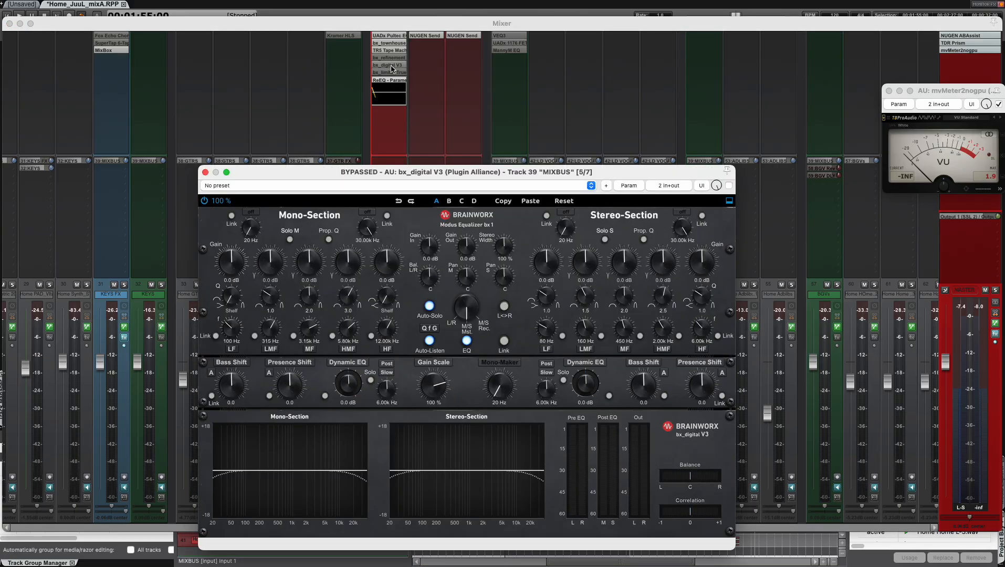
pyautogui.moveTo(418, 172); pyautogui.dragTo(385, 73)
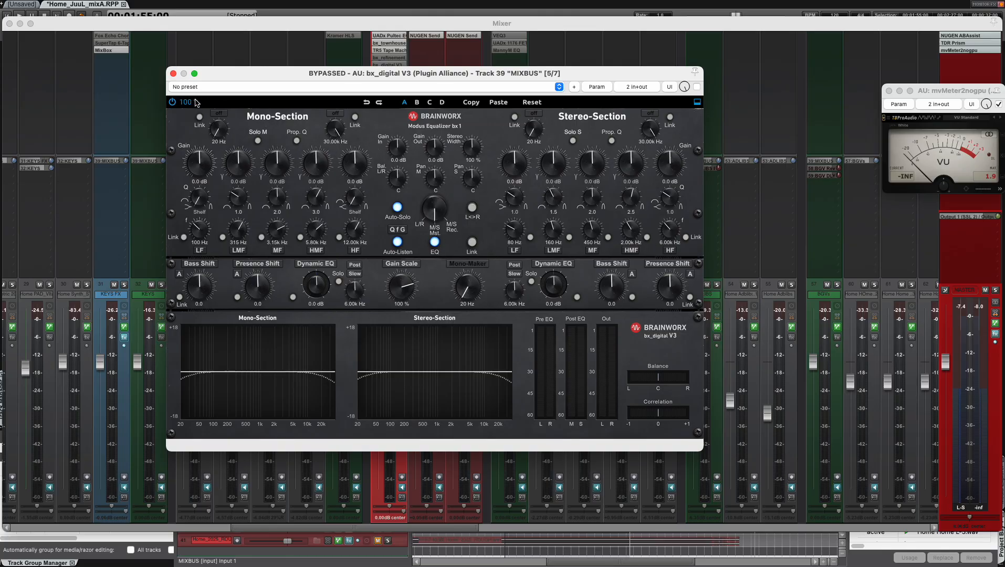
pyautogui.click(174, 74)
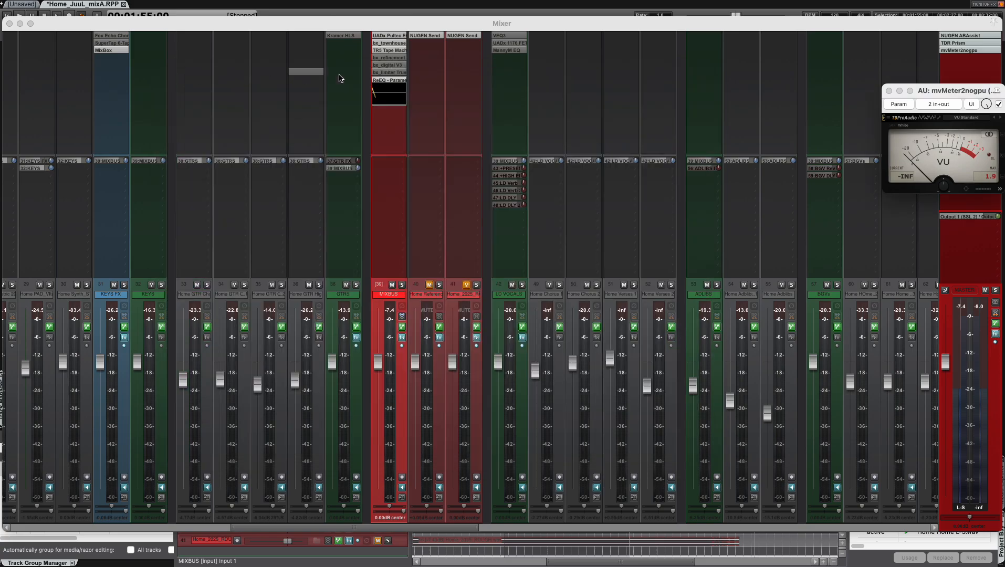
# Step: Inspect the bypassed bx_limiter True Peak plug-in on the MIXBUS track and close its window
pyautogui.click(399, 73)
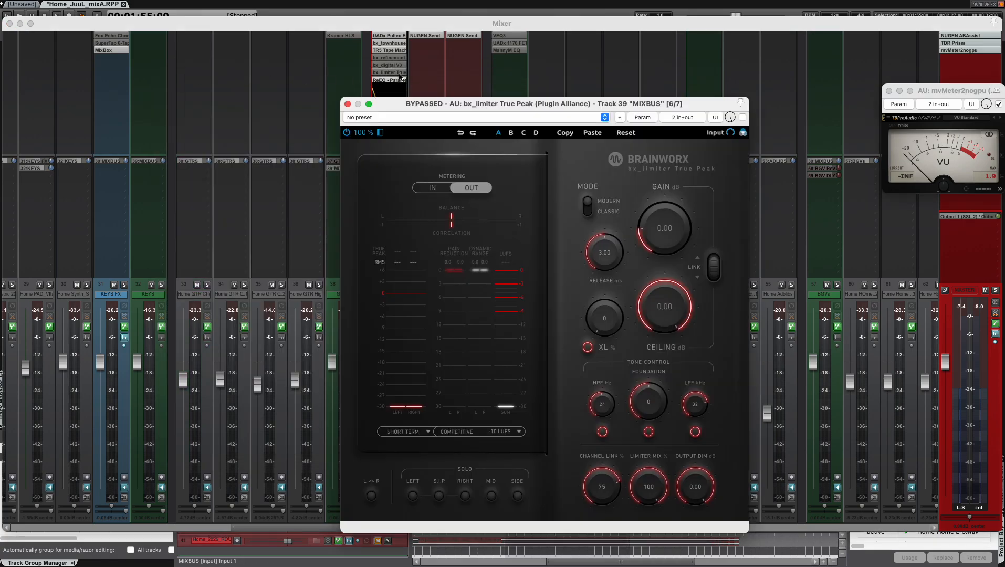
pyautogui.moveTo(438, 102); pyautogui.dragTo(520, 52)
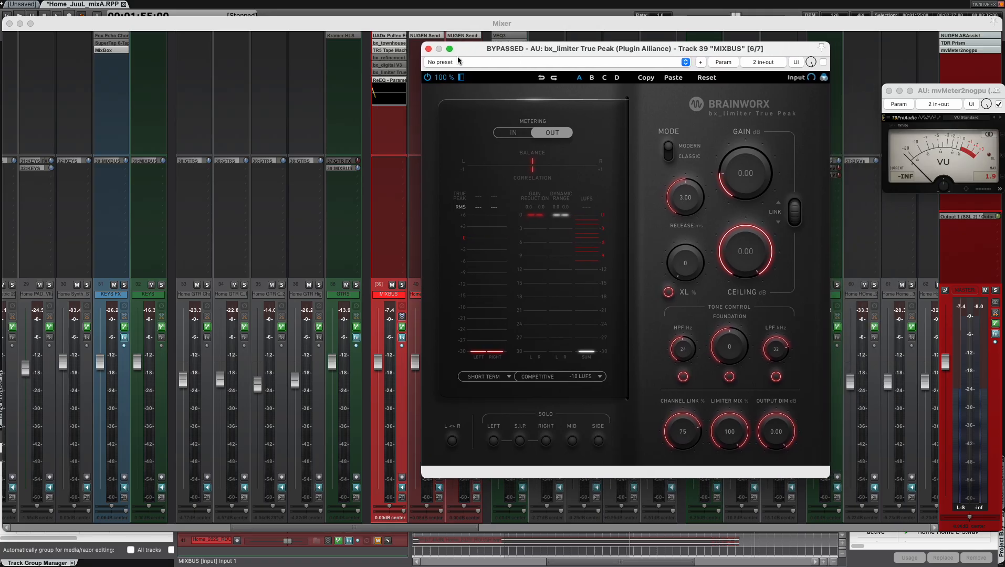
pyautogui.click(429, 52)
pyautogui.click(397, 73)
pyautogui.click(397, 73)
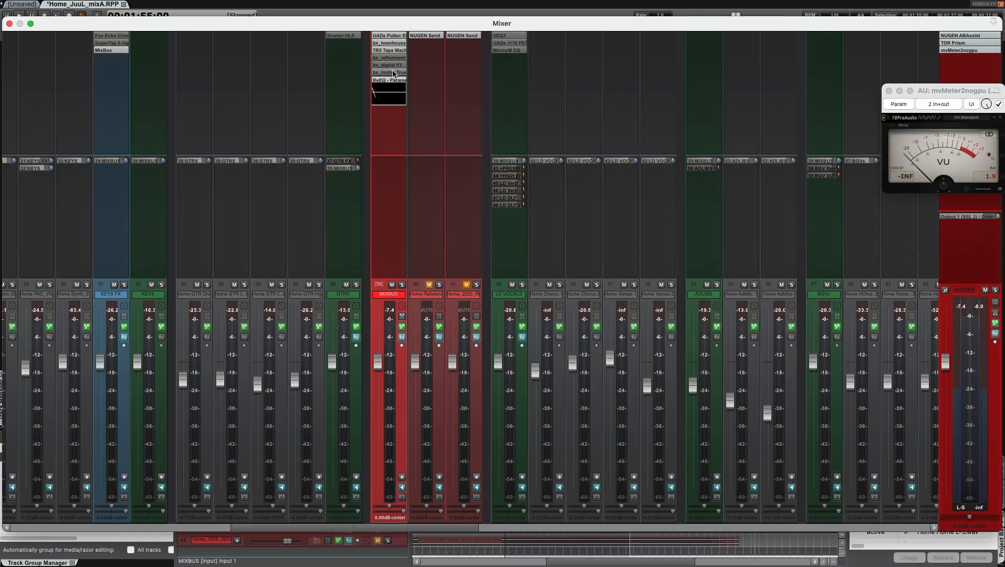
# Step: Find the LVC-Audio limiter among the plug-ins and add AU: Limited-Z_v2 to the MIXBUS track
pyautogui.rightClick(391, 72)
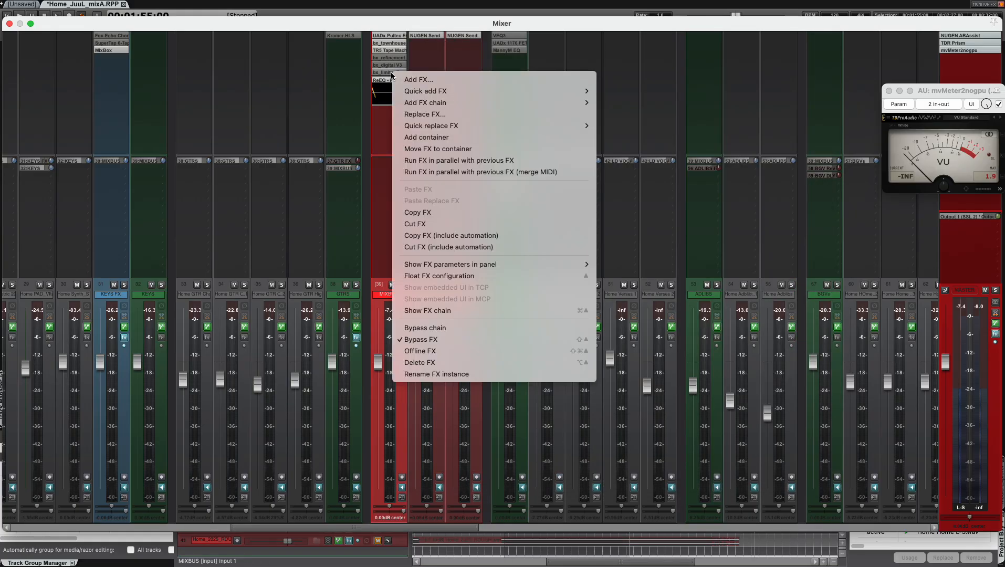
pyautogui.click(389, 115)
pyautogui.doubleClick(389, 115)
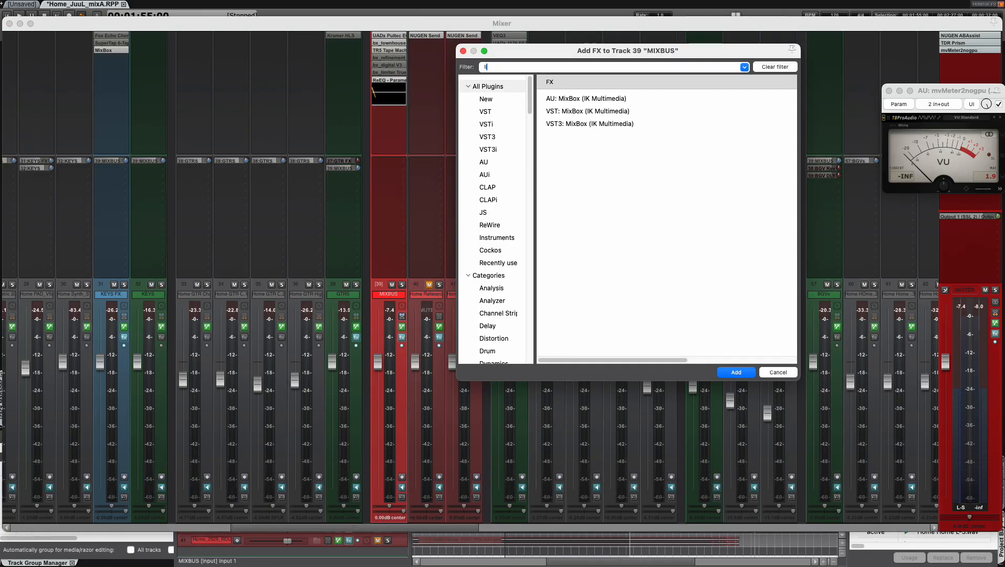
pyautogui.write('limt')
pyautogui.press('BackSpace')
pyautogui.write('i')
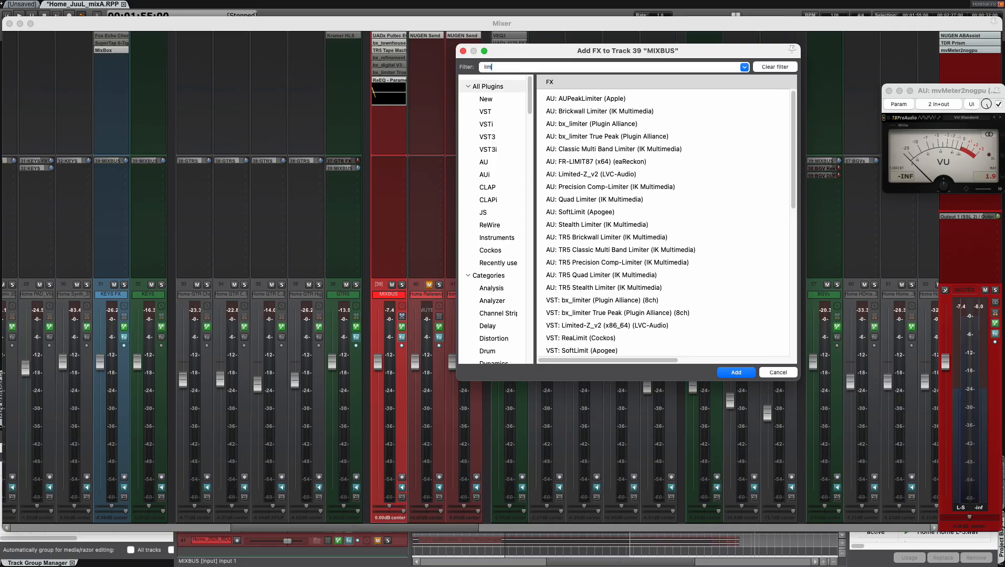
pyautogui.write('ted')
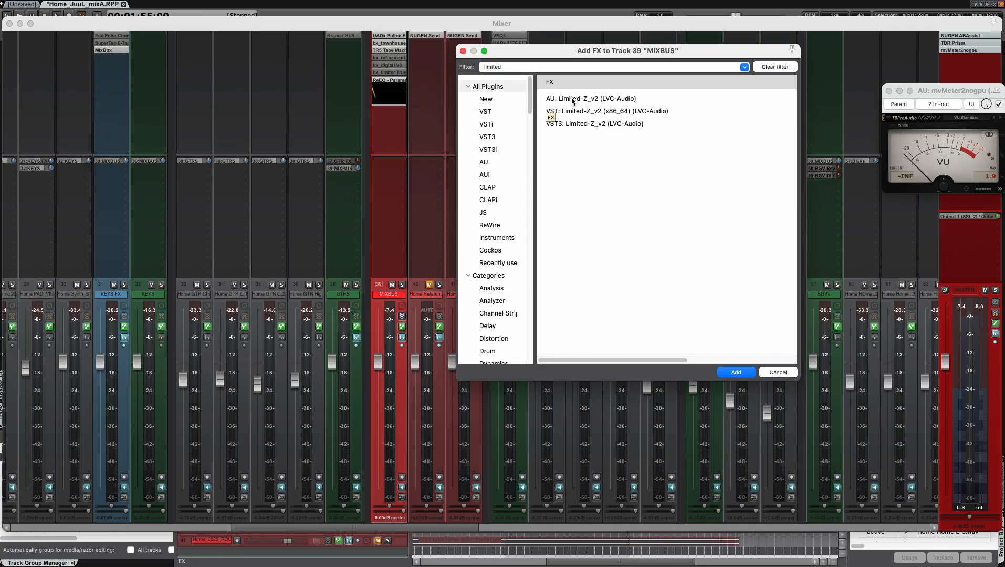
pyautogui.click(572, 100)
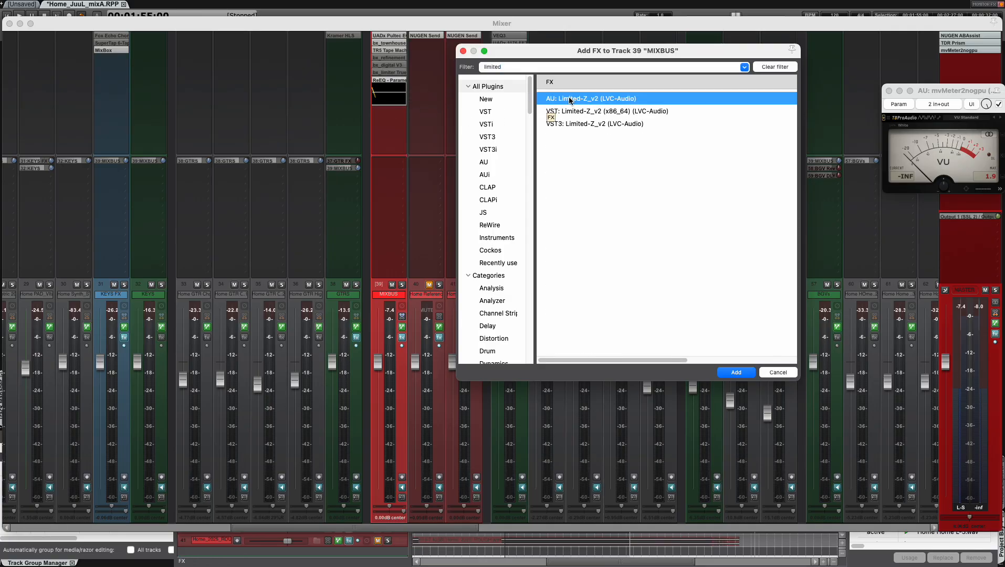
pyautogui.doubleClick(569, 98)
# Step: Shrink and reposition the Limited-Z_v2 window on the MIXBUS track, and close it after viewing
pyautogui.moveTo(425, 165); pyautogui.dragTo(329, 53)
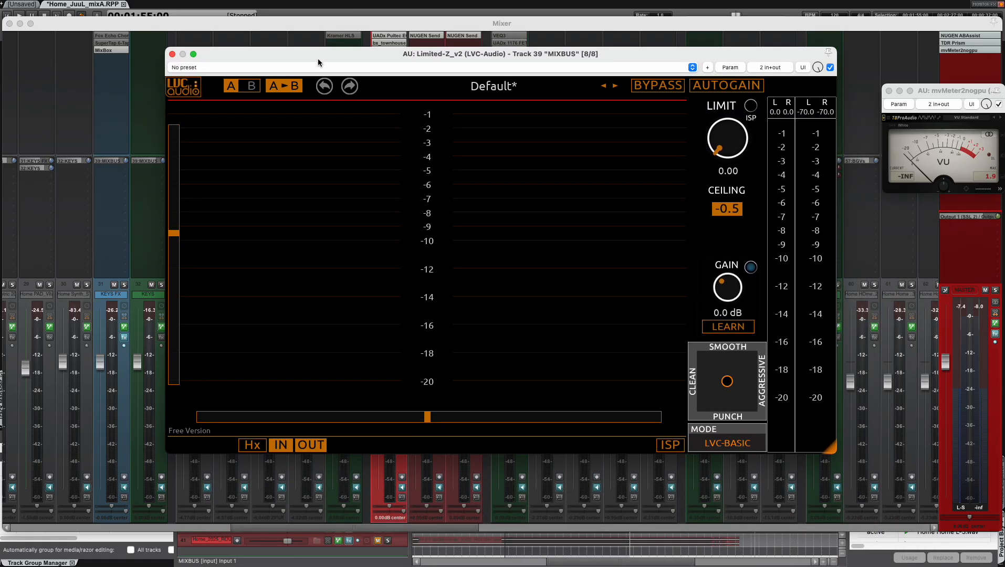
pyautogui.moveTo(829, 450); pyautogui.dragTo(658, 330)
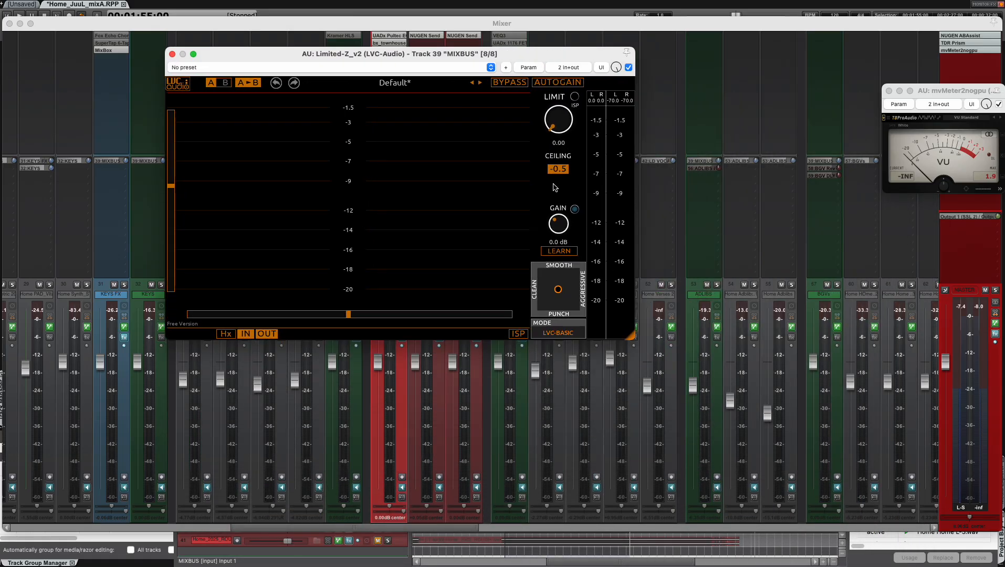
pyautogui.moveTo(471, 54); pyautogui.dragTo(544, 134)
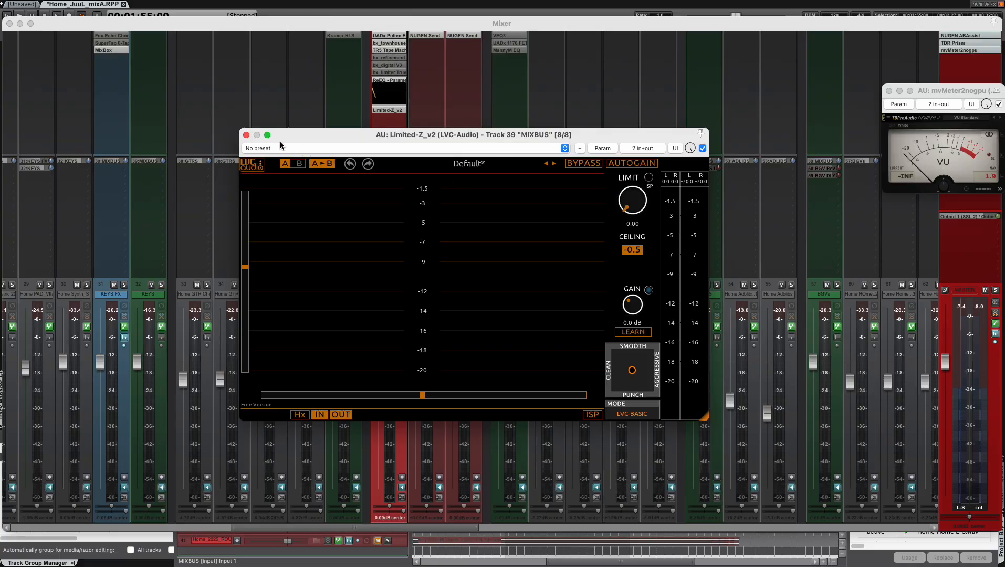
pyautogui.click(246, 135)
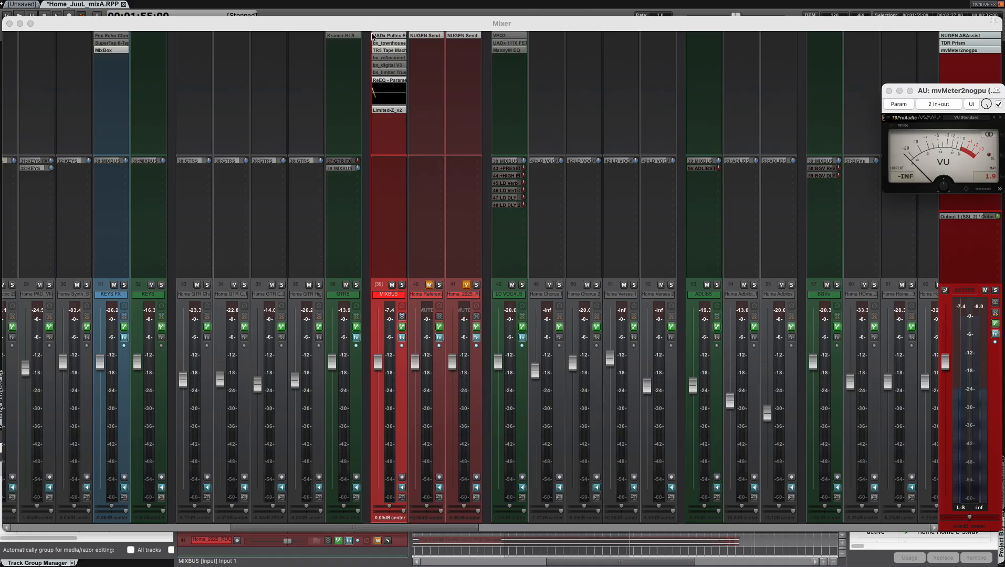
# Step: Try a 12 dB low-cut band at 20.2 Hz in the MIXBUS track's ReEQ equalizer, and close its window
pyautogui.click(388, 81)
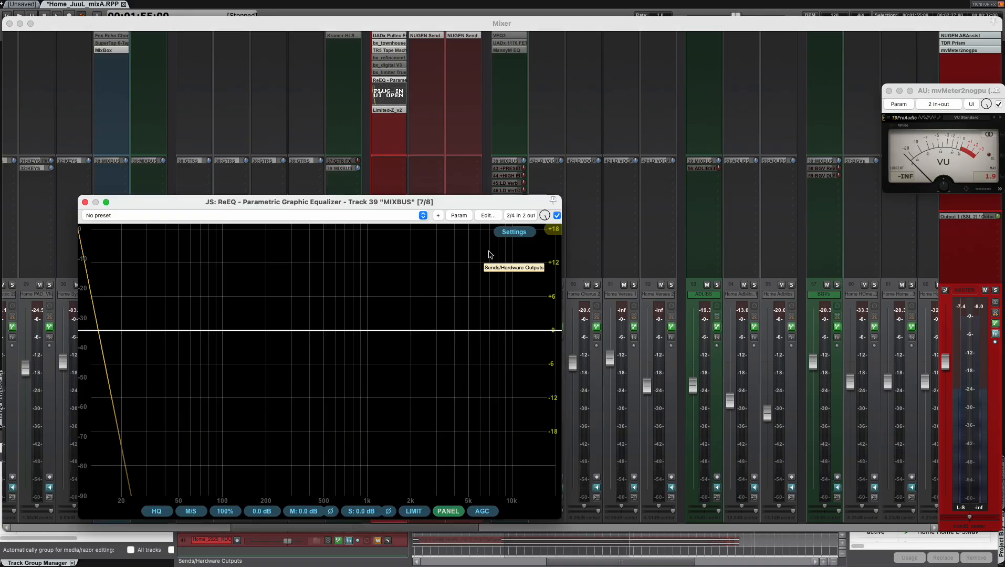
pyautogui.click(100, 331)
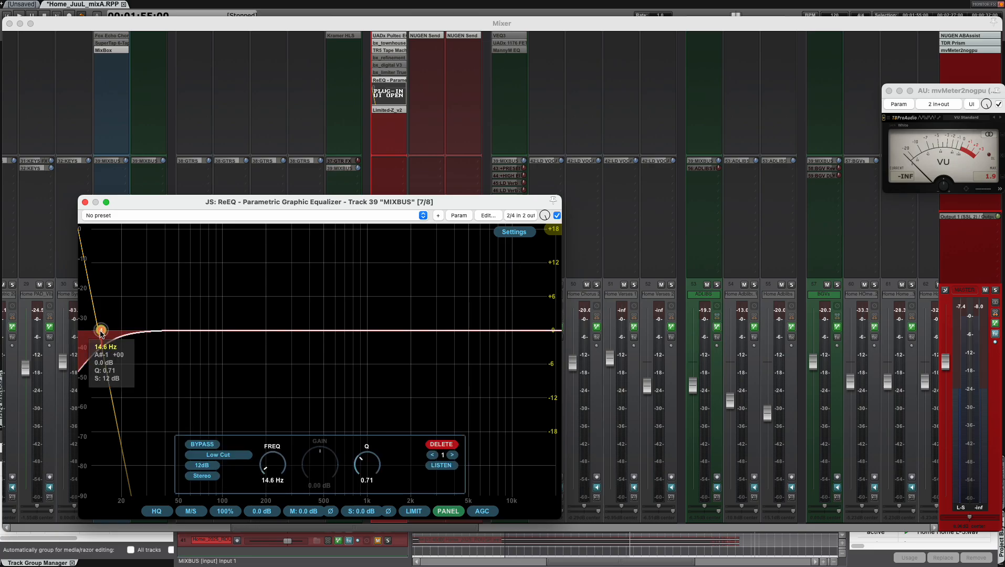
pyautogui.moveTo(100, 331); pyautogui.dragTo(122, 329)
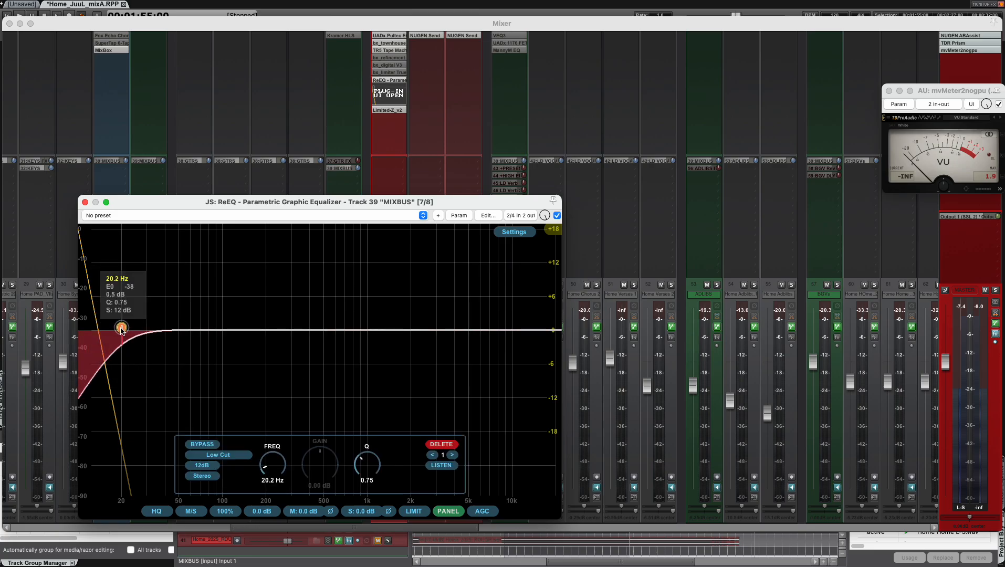
pyautogui.doubleClick(122, 329)
pyautogui.click(85, 201)
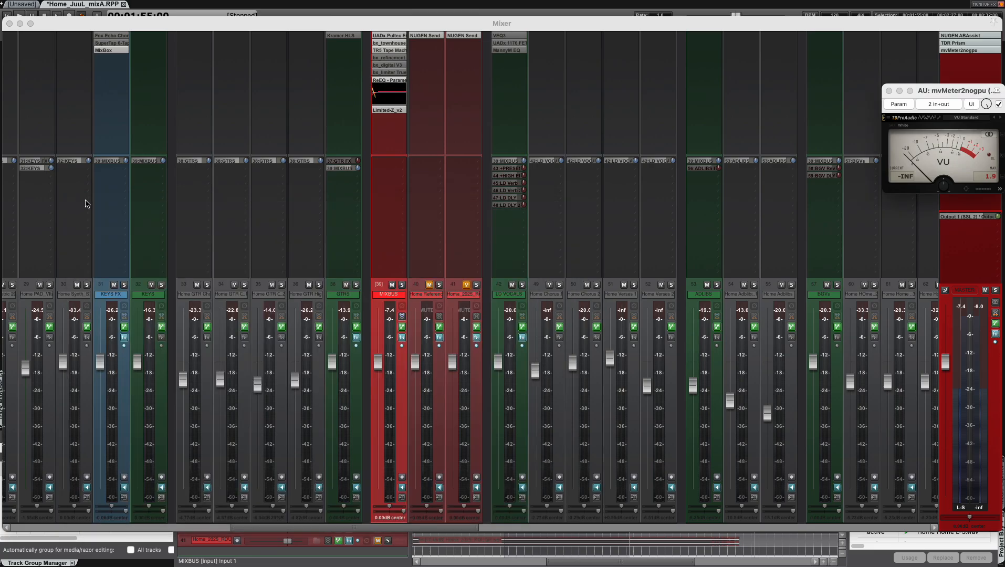
# Step: Replace the MIXBUS track's ReEQ with a fresh ReEQ instance and show its embedded interface in the mixer strip
pyautogui.rightClick(394, 83)
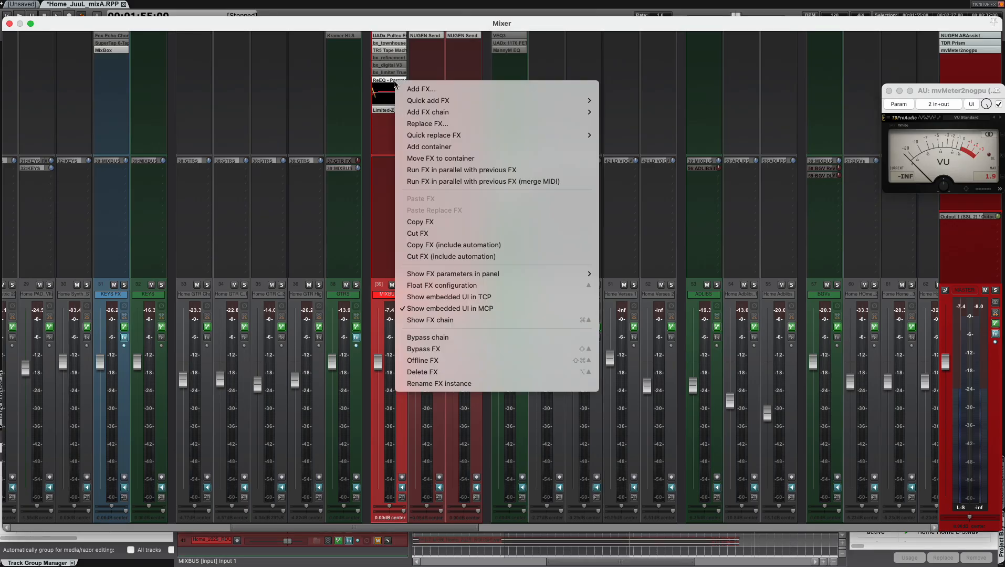
pyautogui.click(428, 124)
pyautogui.write('re')
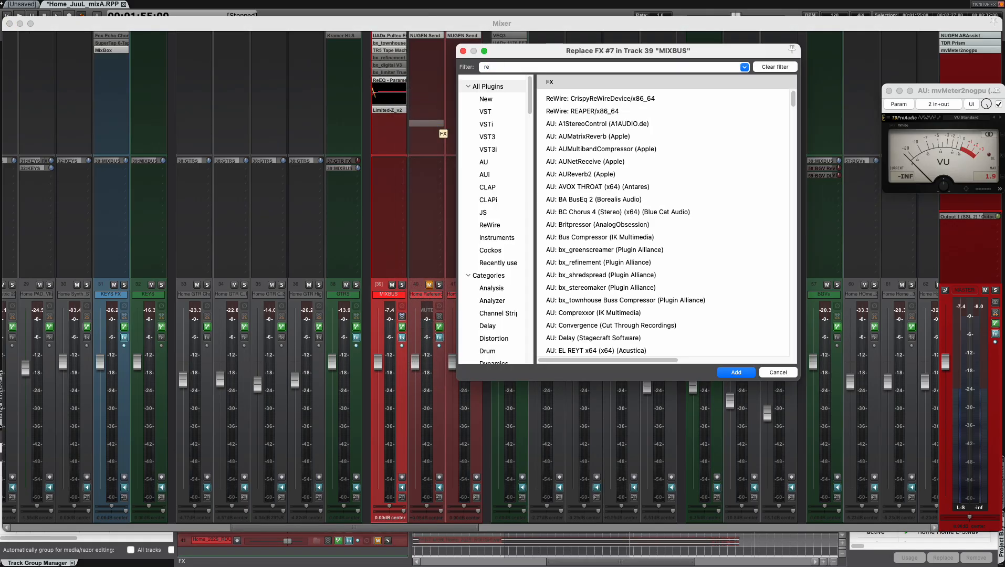
pyautogui.write('eq')
pyautogui.click(596, 98)
pyautogui.doubleClick(596, 99)
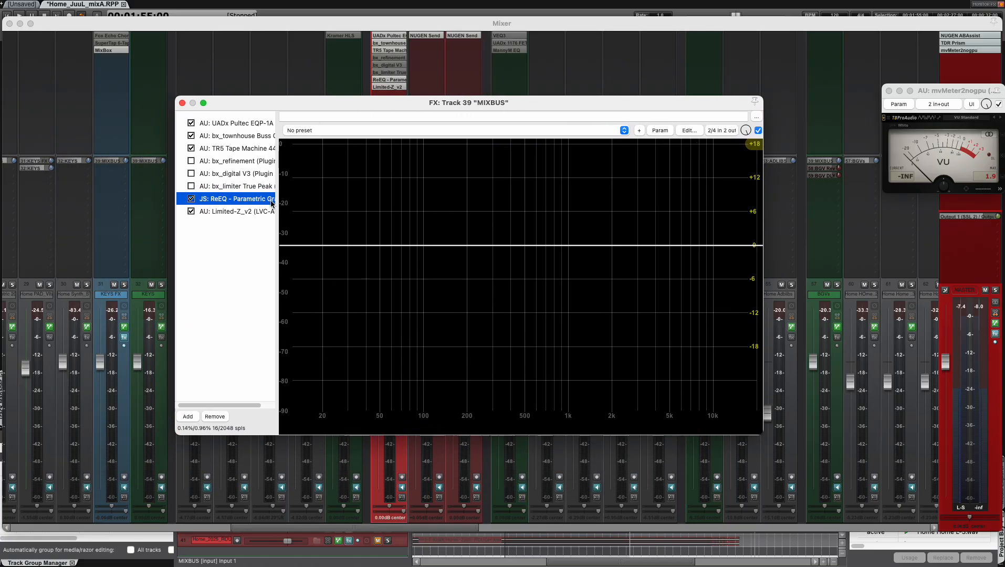
pyautogui.click(182, 102)
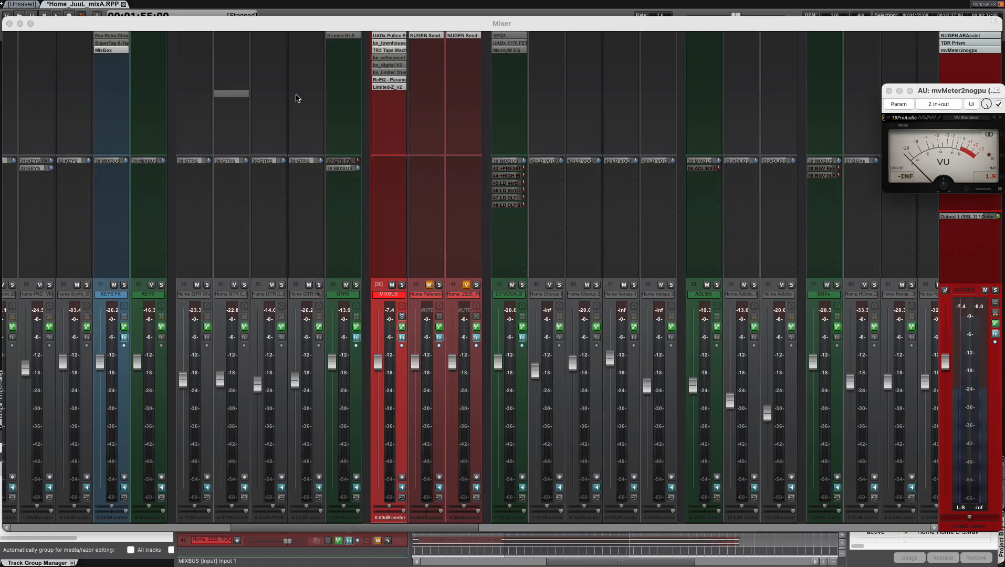
pyautogui.rightClick(391, 80)
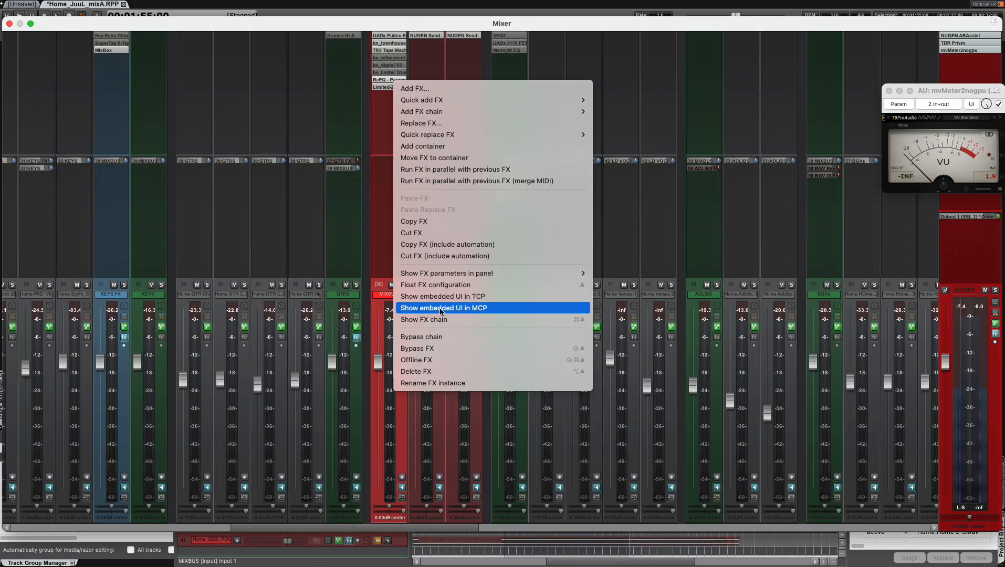
pyautogui.click(482, 309)
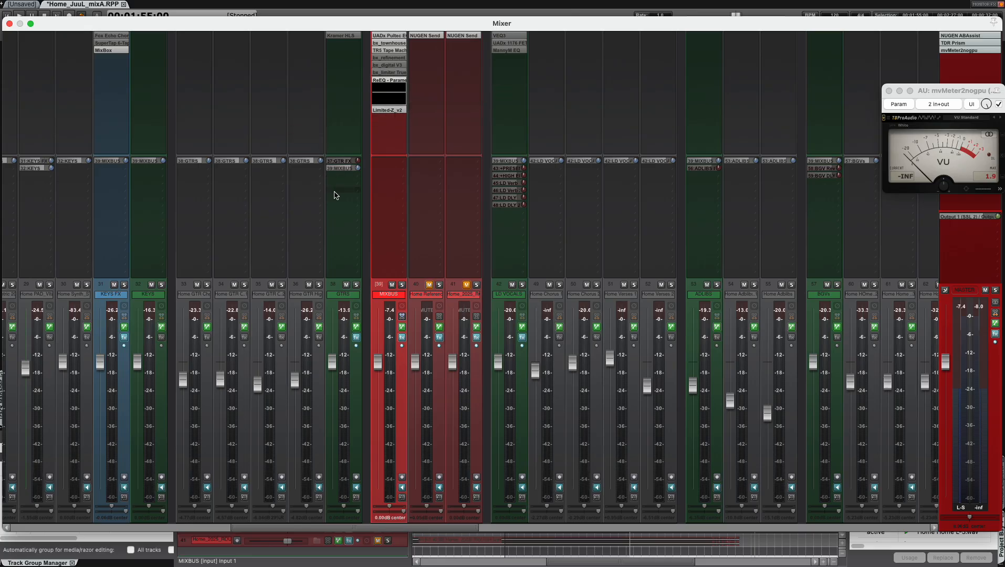
pyautogui.hscroll(-5, 334, 195)
pyautogui.hscroll(7, 334, 196)
pyautogui.hscroll(-3, 338, 191)
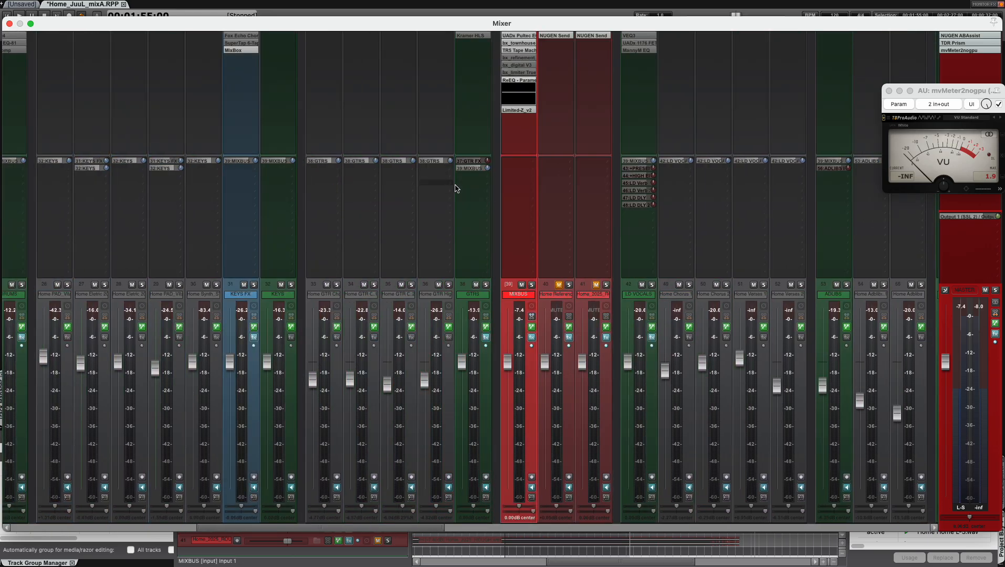
pyautogui.press('super+m')
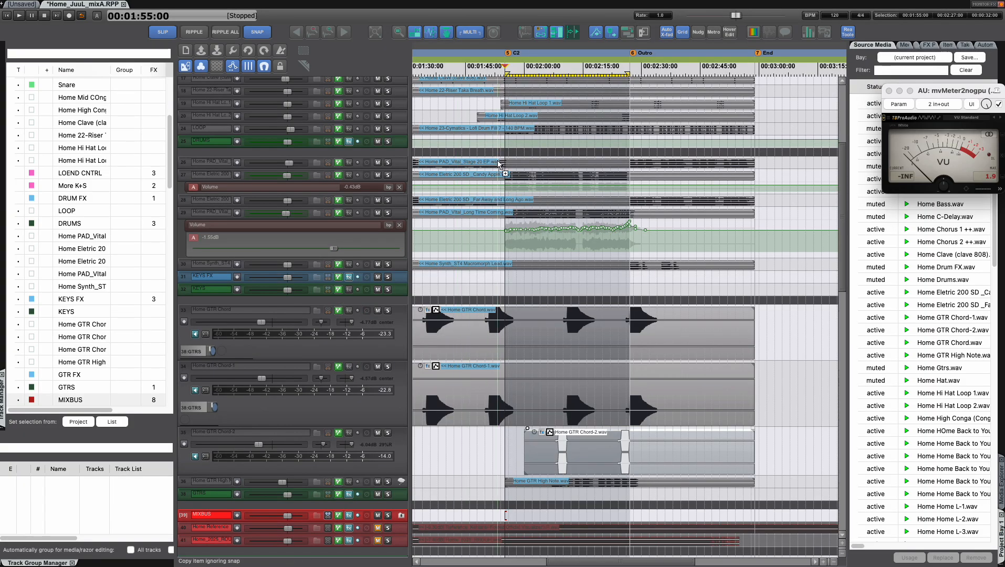
pyautogui.press('super+m')
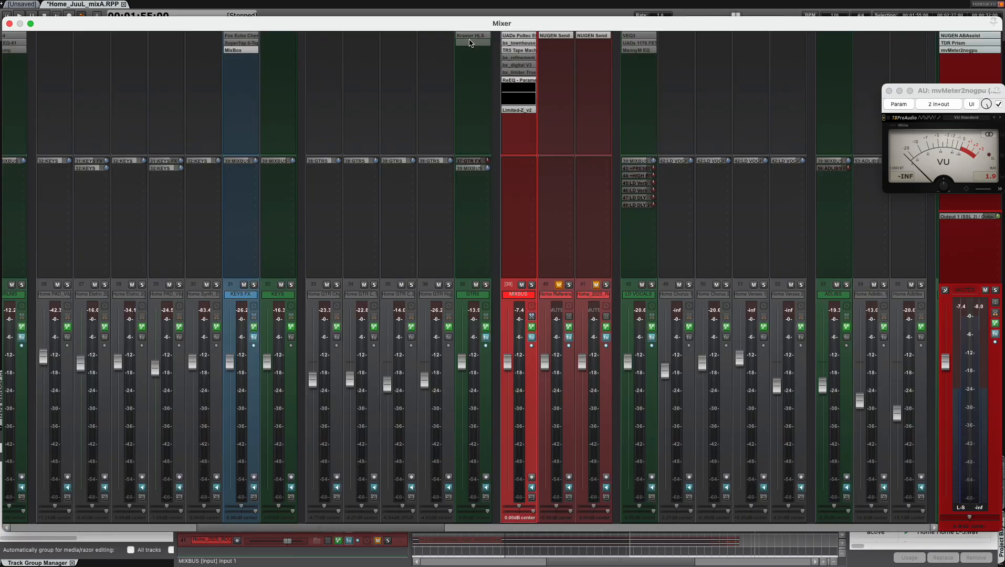
# Step: Open the UADx Pultec EQP-1A on the MIXBUS track and set its low frequency to 60 CPS
pyautogui.click(520, 37)
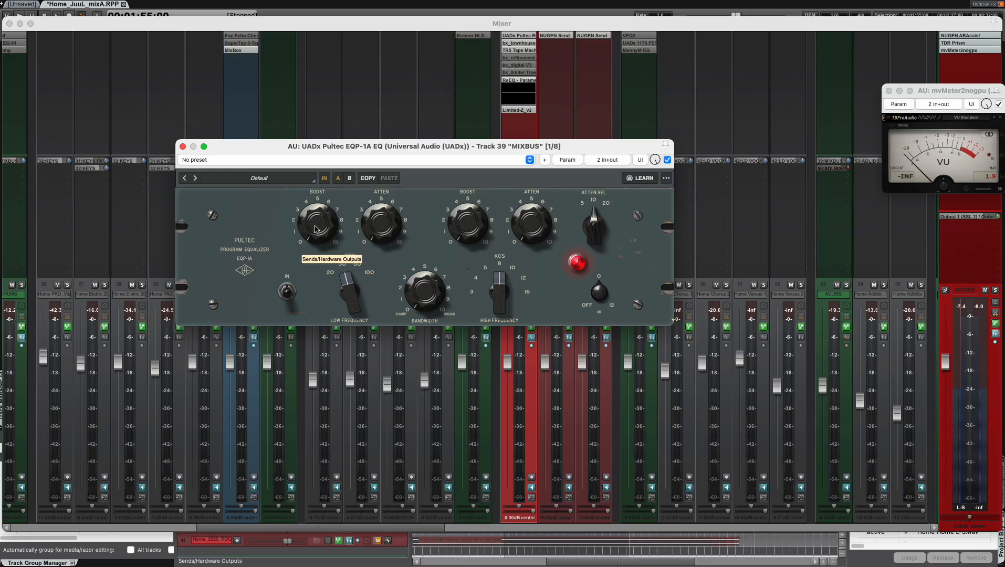
pyautogui.moveTo(346, 277); pyautogui.dragTo(344, 248)
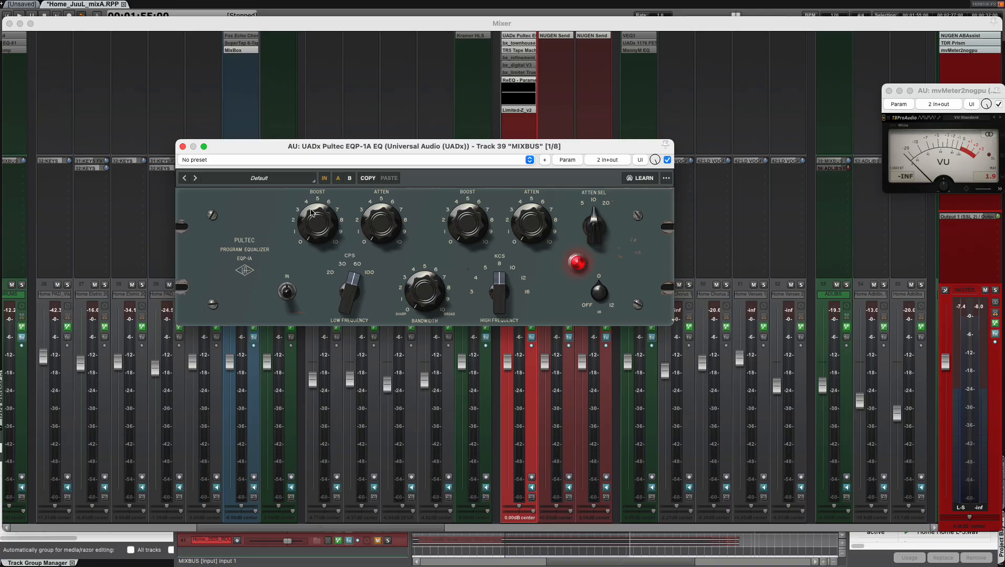
pyautogui.moveTo(502, 293)
pyautogui.mouseDown()
pyautogui.moveTo(497, 255)
pyautogui.moveTo(493, 288)
pyautogui.mouseUp()
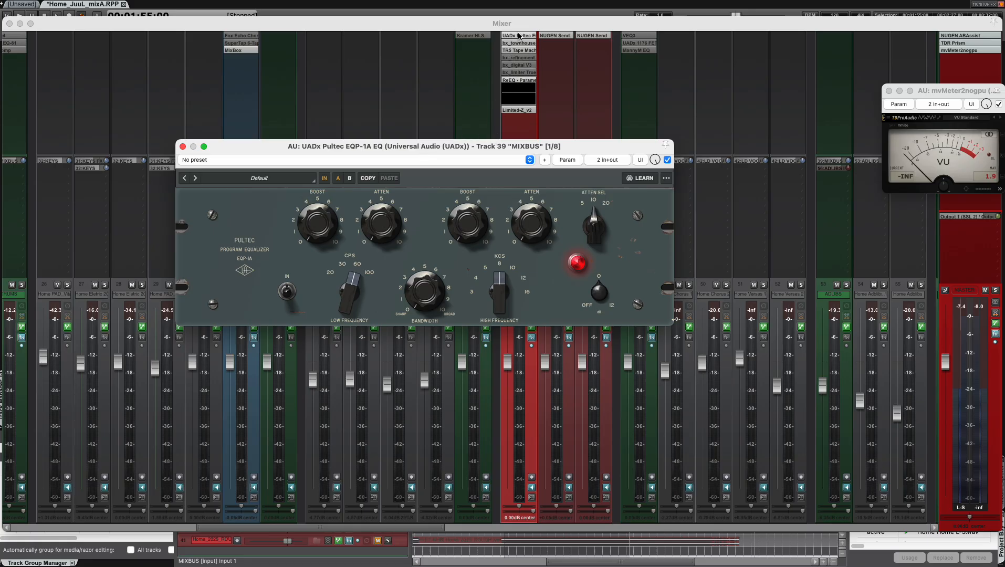
# Step: Compare the Pultec's low frequency at 100 and 60 CPS during playback, leave it at 60, toggle its IN switch and stop playback
pyautogui.press('space')
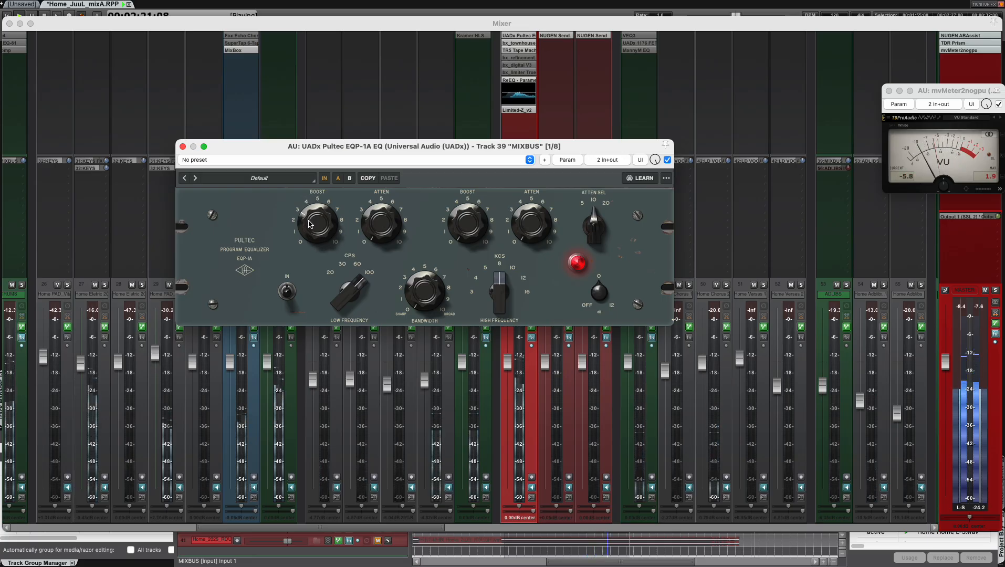
pyautogui.press('space')
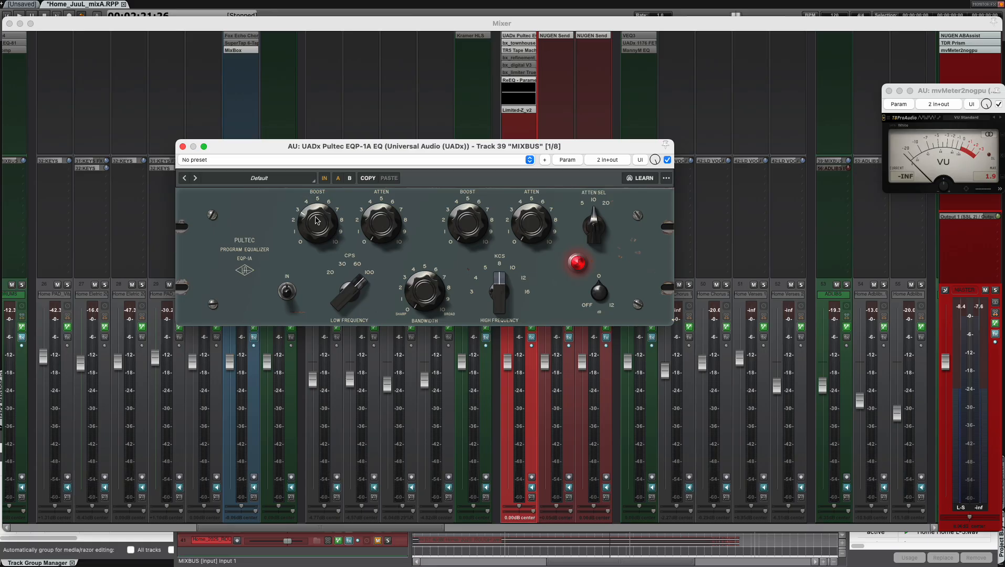
pyautogui.press('space')
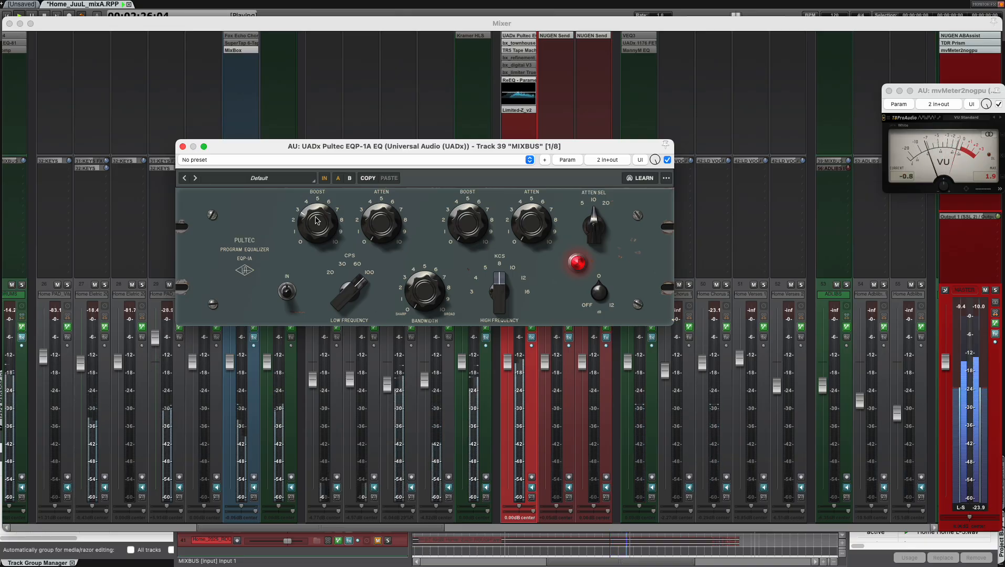
pyautogui.click(340, 288)
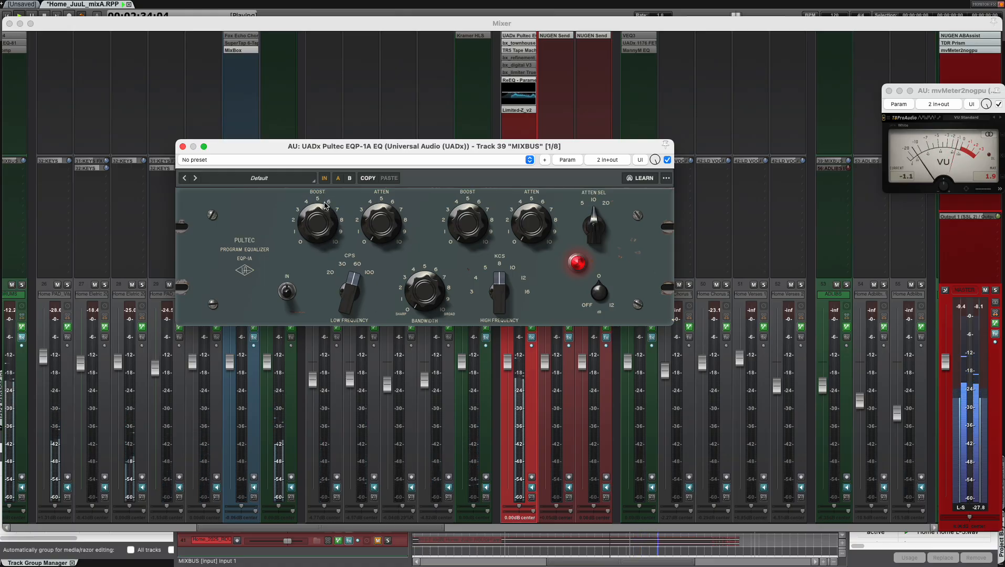
pyautogui.moveTo(344, 266); pyautogui.dragTo(357, 268)
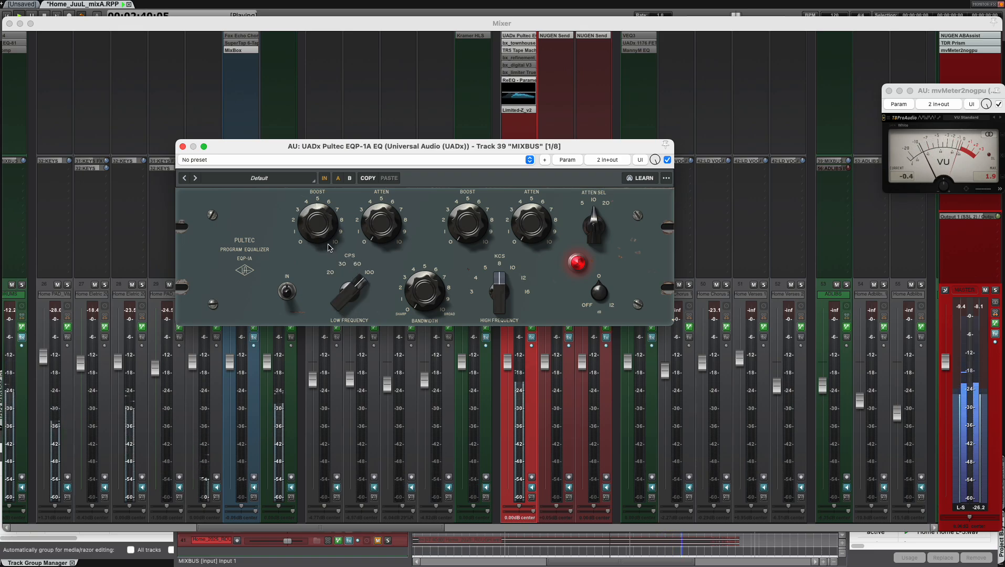
pyautogui.moveTo(347, 286); pyautogui.dragTo(342, 323)
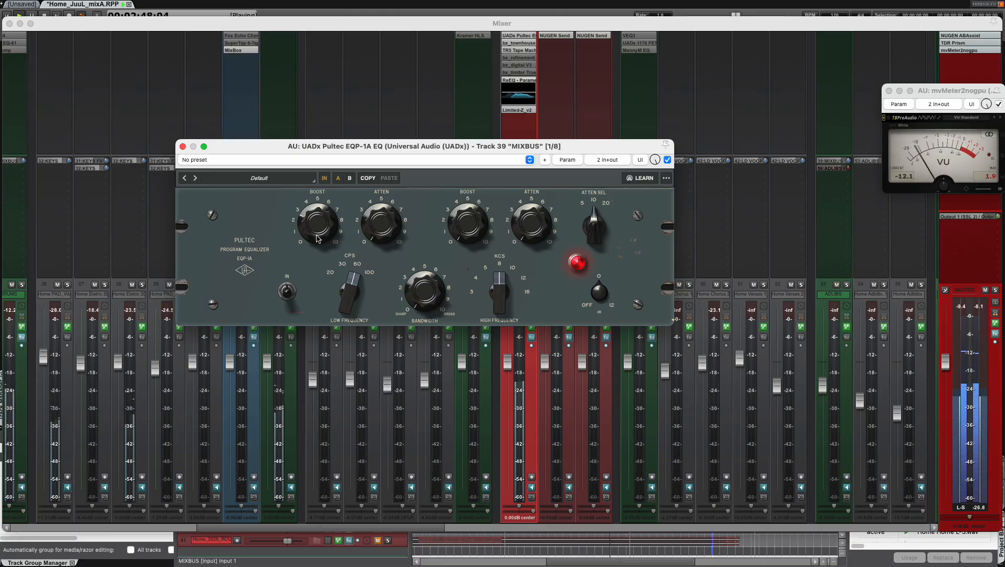
pyautogui.click(288, 289)
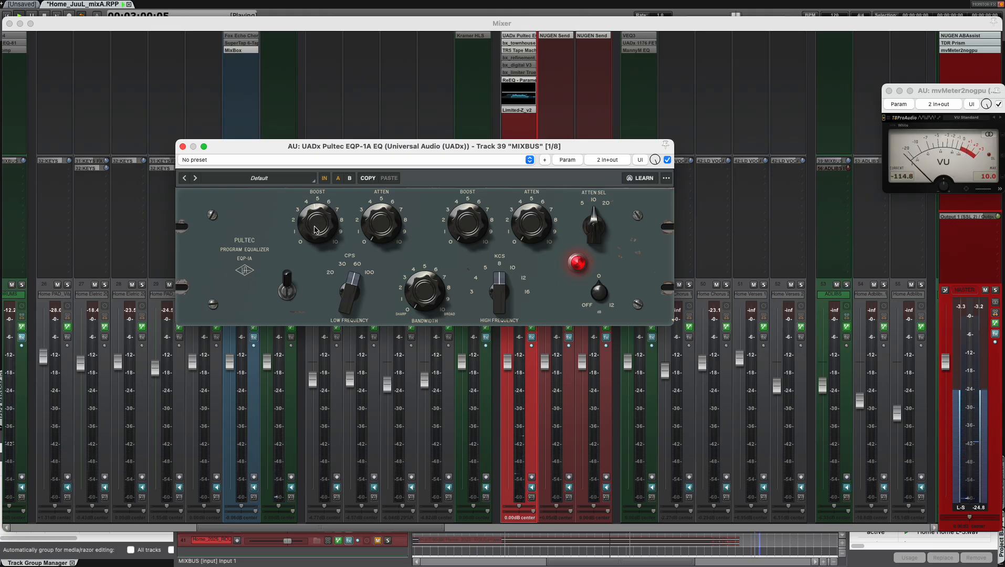
pyautogui.press('space')
# Step: Reselect the C2 section from 00:01:55:00 to 00:02:27:00 in the timeline, start playback and return to the mixer
pyautogui.hotkey('ctrl', 'm')
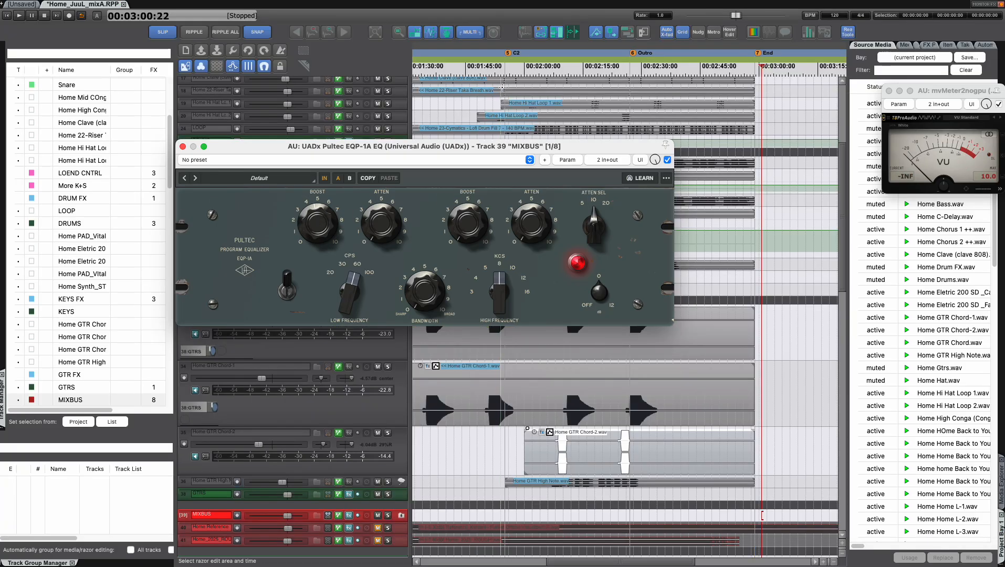
pyautogui.moveTo(503, 74); pyautogui.dragTo(628, 74)
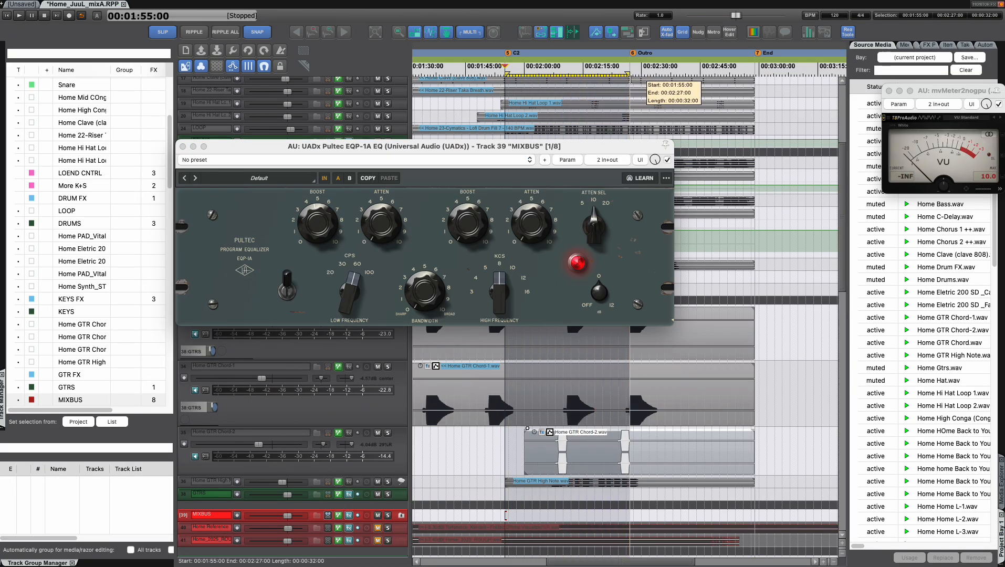
pyautogui.press('space')
pyautogui.hotkey('ctrl', 'm')
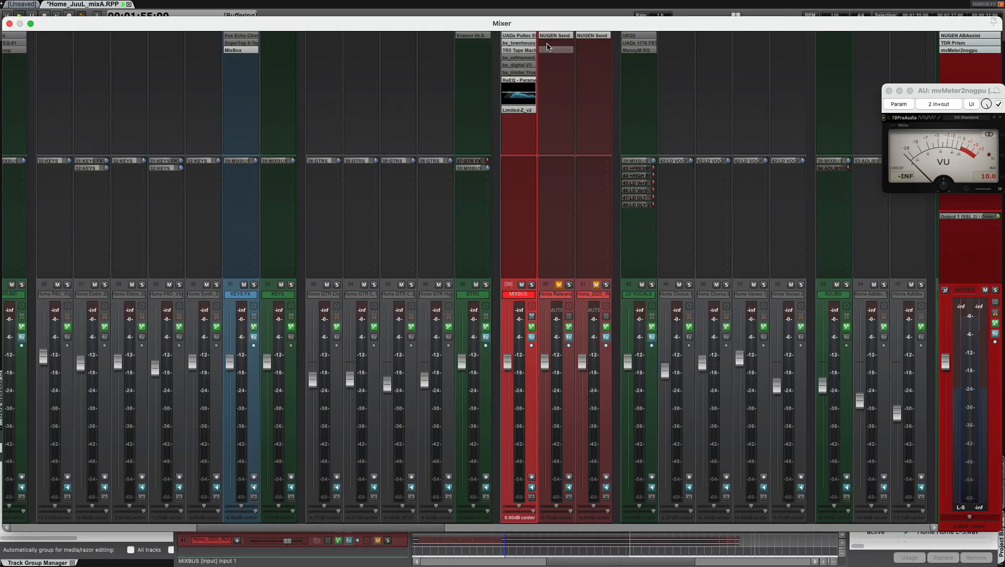
# Step: Reopen the MIXBUS track's Pultec EQP-1A and compare its low frequency at 100 and 60 CPS during playback, leaving it at 60
pyautogui.click(527, 40)
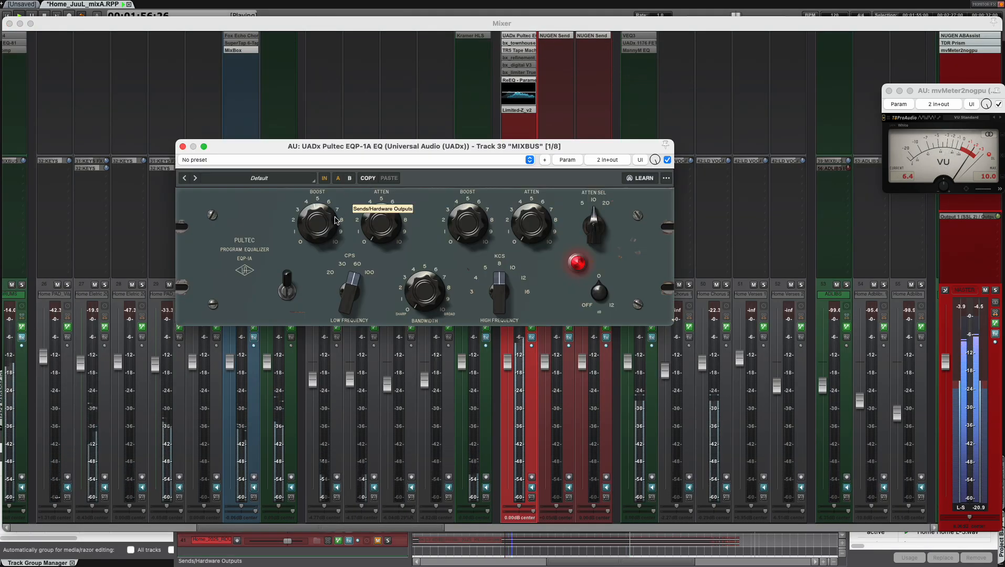
pyautogui.moveTo(354, 292); pyautogui.dragTo(354, 268)
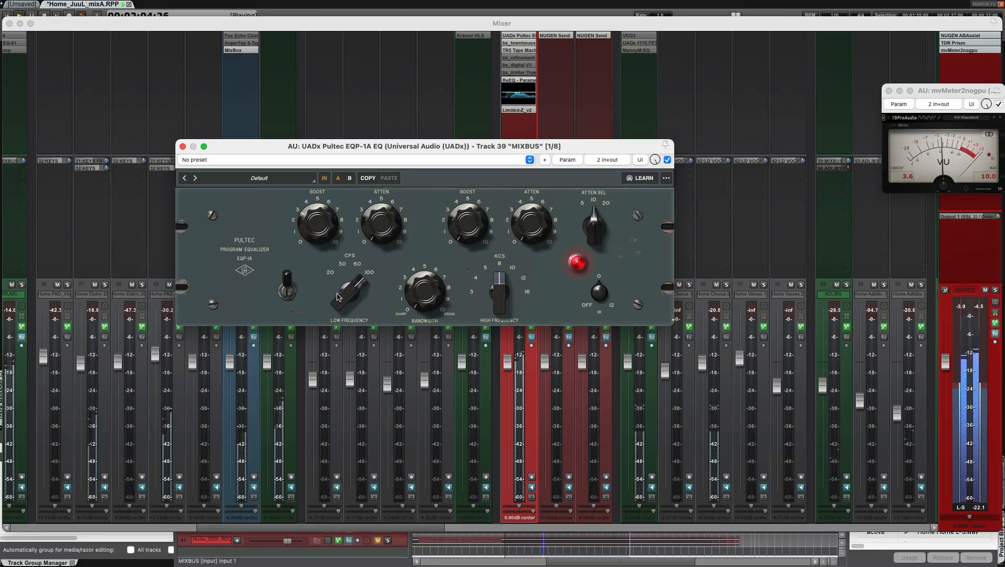
pyautogui.moveTo(345, 294); pyautogui.dragTo(346, 310)
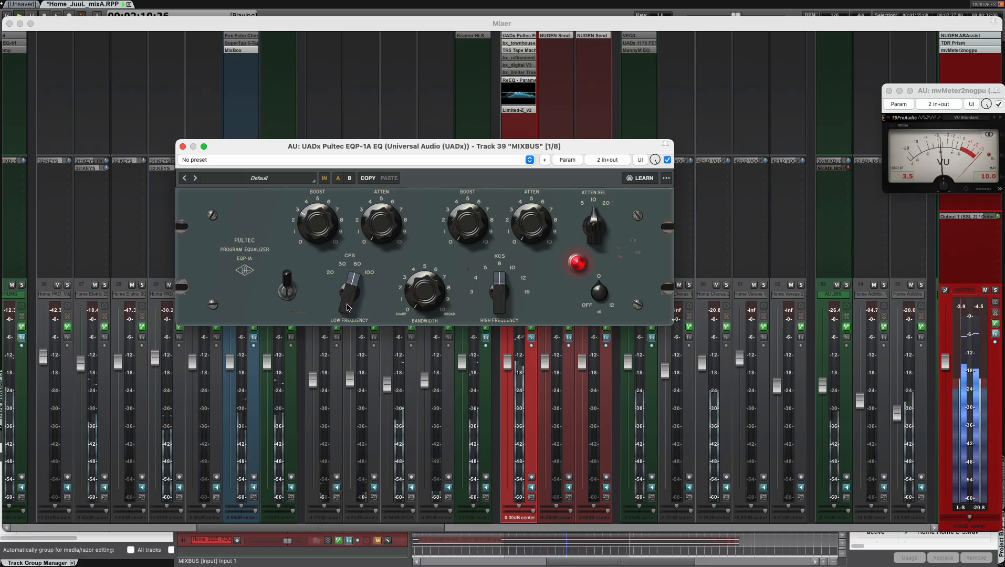
pyautogui.moveTo(347, 307); pyautogui.dragTo(350, 287)
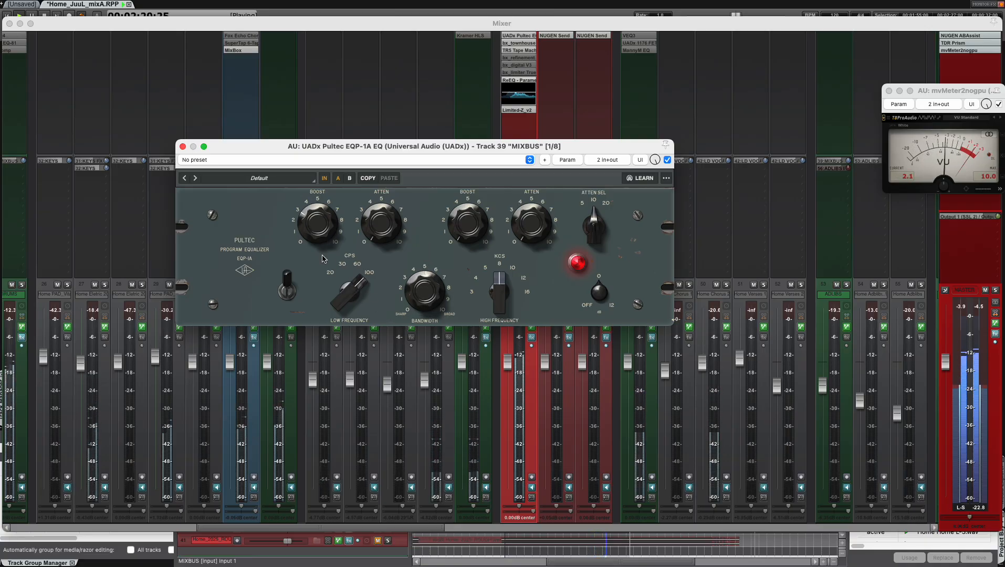
pyautogui.moveTo(351, 289); pyautogui.dragTo(339, 323)
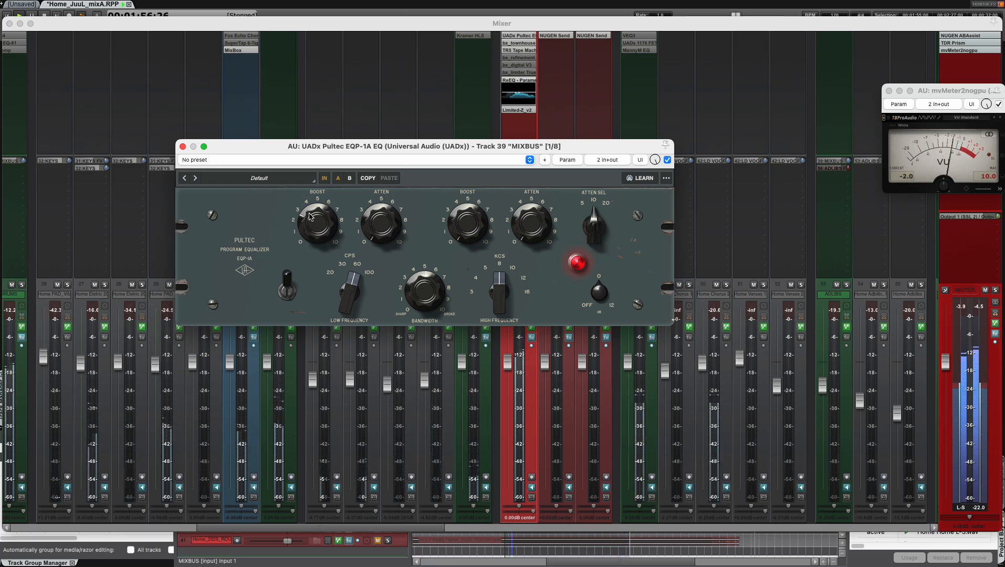
# Step: Restart playback, audition the Pultec's low frequency once more at 100 CPS against 60 CPS, keep 60 and stop playback
pyautogui.press('space')
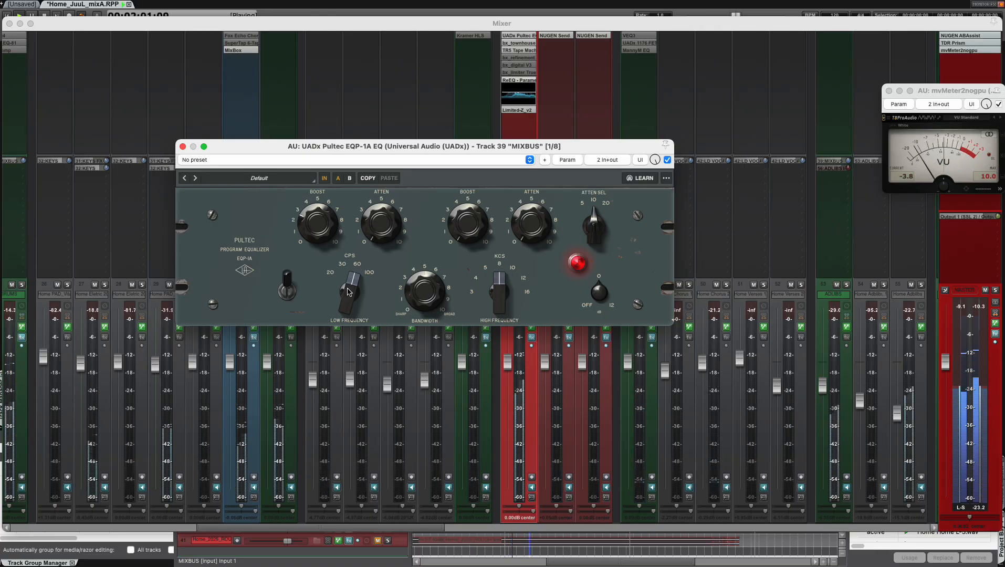
pyautogui.moveTo(350, 310); pyautogui.dragTo(352, 302)
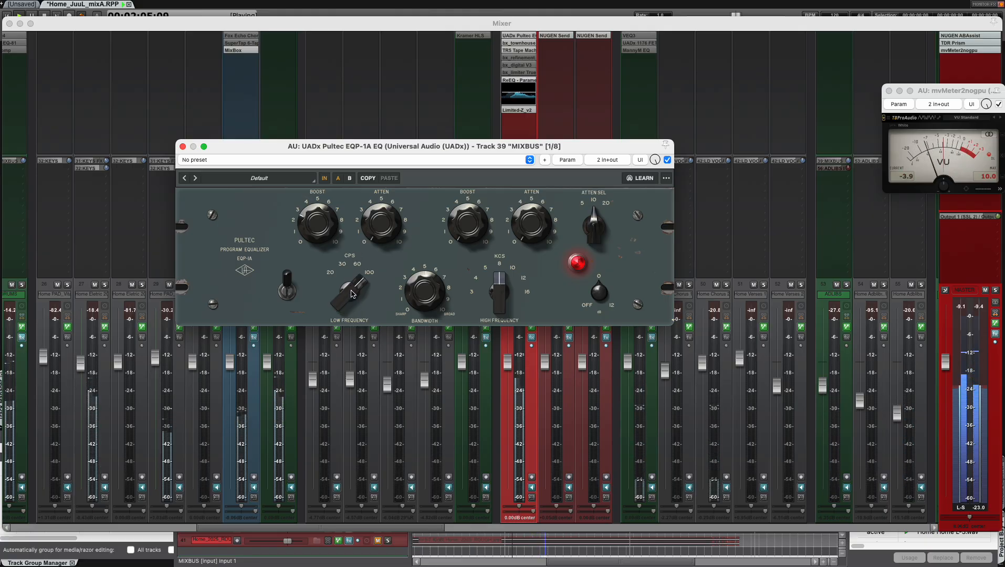
pyautogui.moveTo(351, 292); pyautogui.dragTo(349, 297)
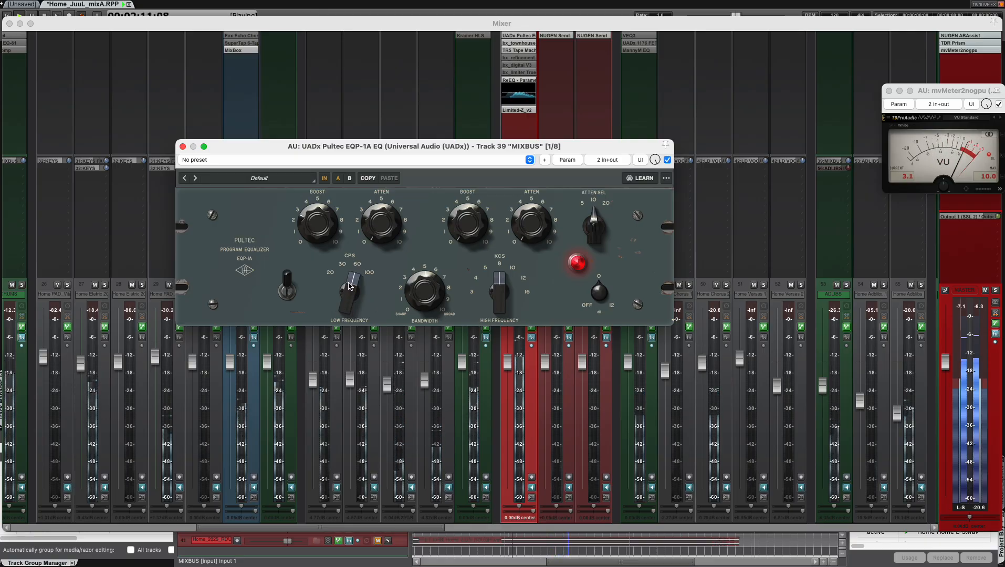
pyautogui.moveTo(350, 286)
pyautogui.mouseDown()
pyautogui.moveTo(352, 267)
pyautogui.moveTo(352, 276)
pyautogui.mouseUp()
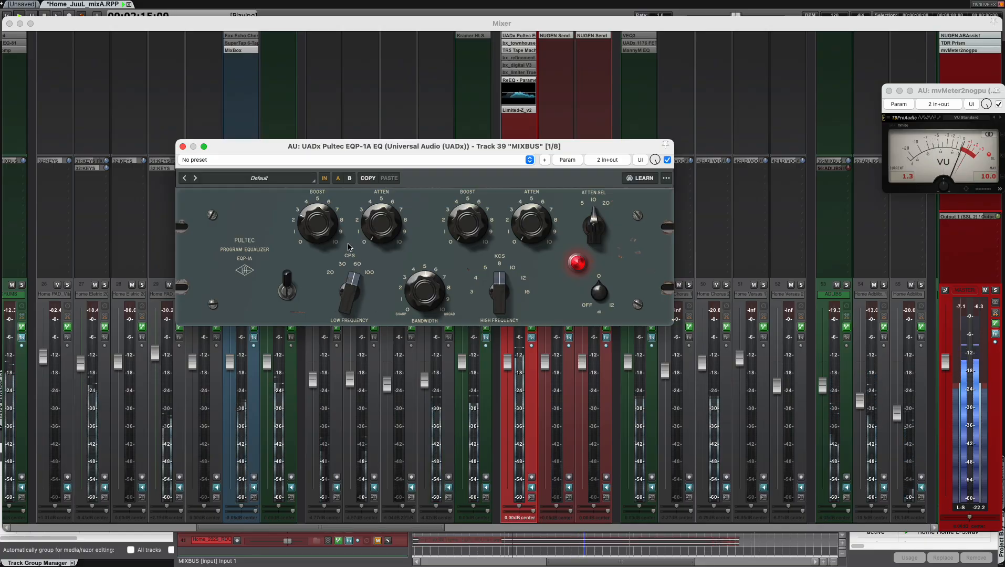
pyautogui.press('space')
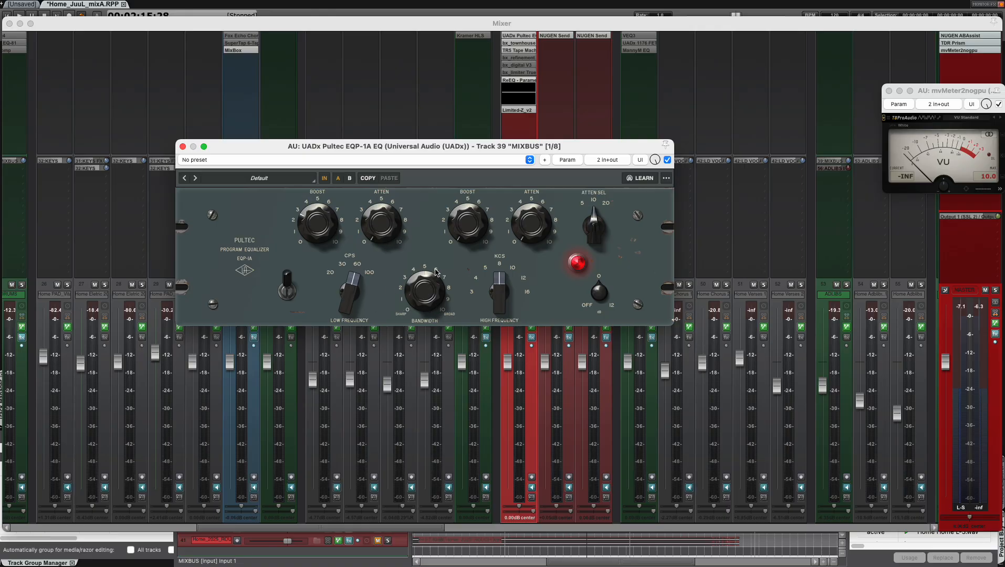
# Step: Try the Pultec's high frequency at 10 and 16 KCS, adjust the high-frequency boost, and set the frequency to 12 KCS
pyautogui.moveTo(506, 292); pyautogui.dragTo(508, 279)
pyautogui.moveTo(509, 296); pyautogui.dragTo(498, 280)
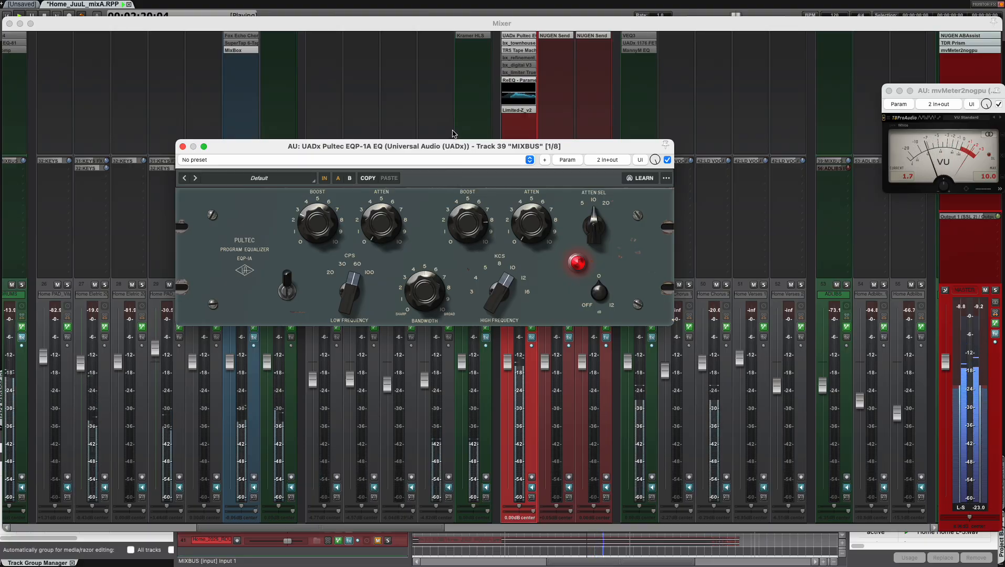
pyautogui.moveTo(510, 304); pyautogui.dragTo(511, 287)
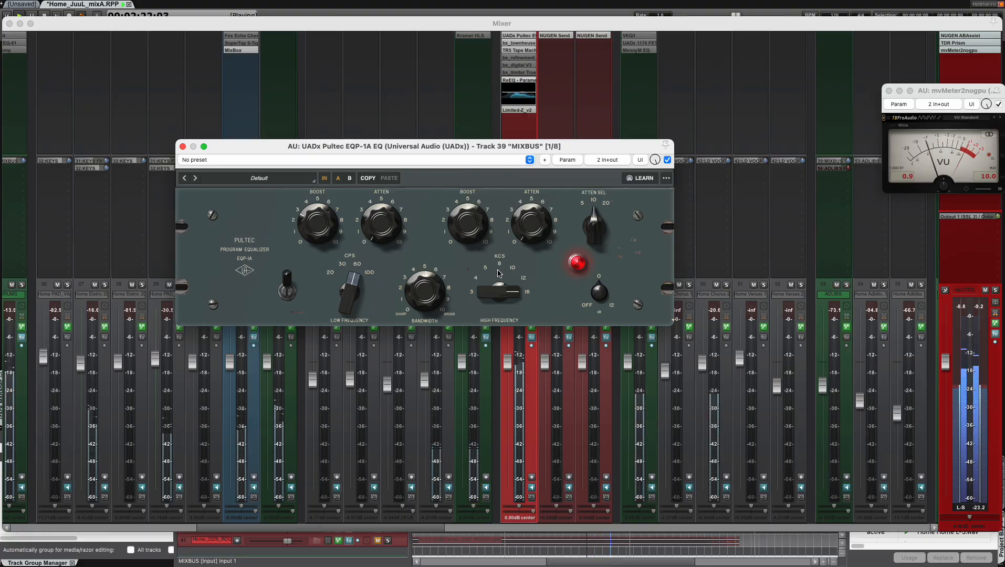
pyautogui.moveTo(472, 239); pyautogui.dragTo(472, 223)
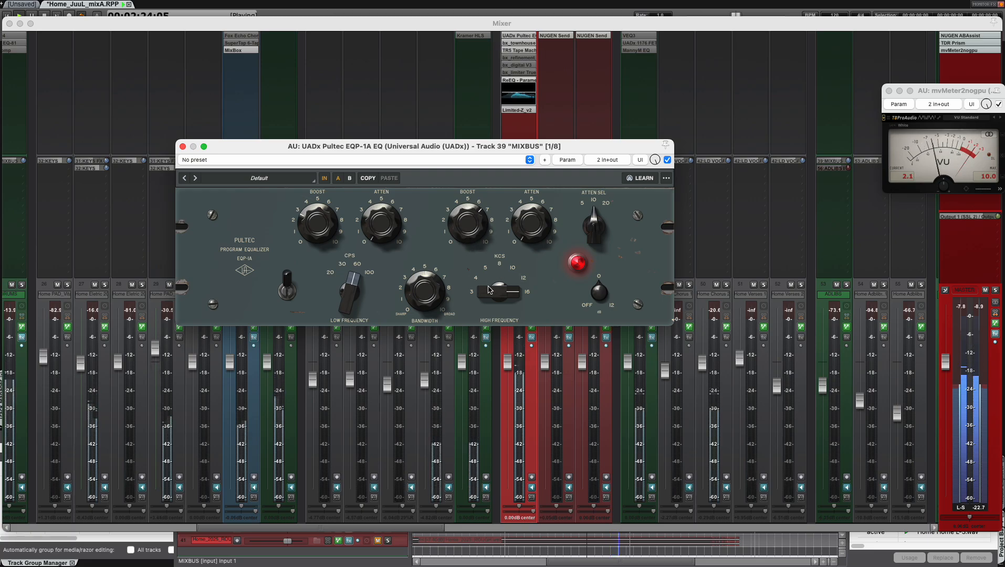
pyautogui.moveTo(501, 291); pyautogui.dragTo(501, 302)
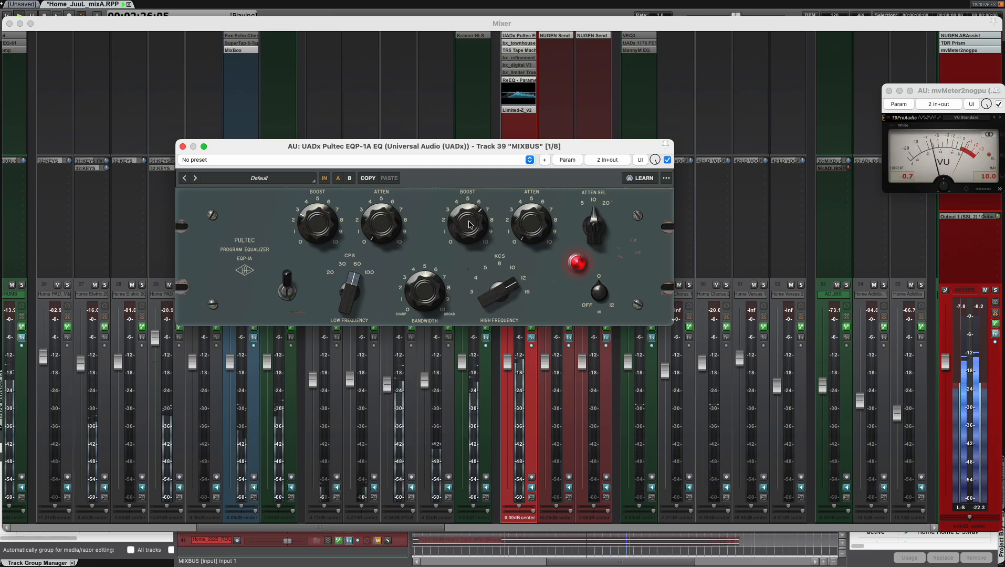
# Step: Return to the timeline, reselect the C2 section, restart playback from just before it and go back to the mixer
pyautogui.press('super+m')
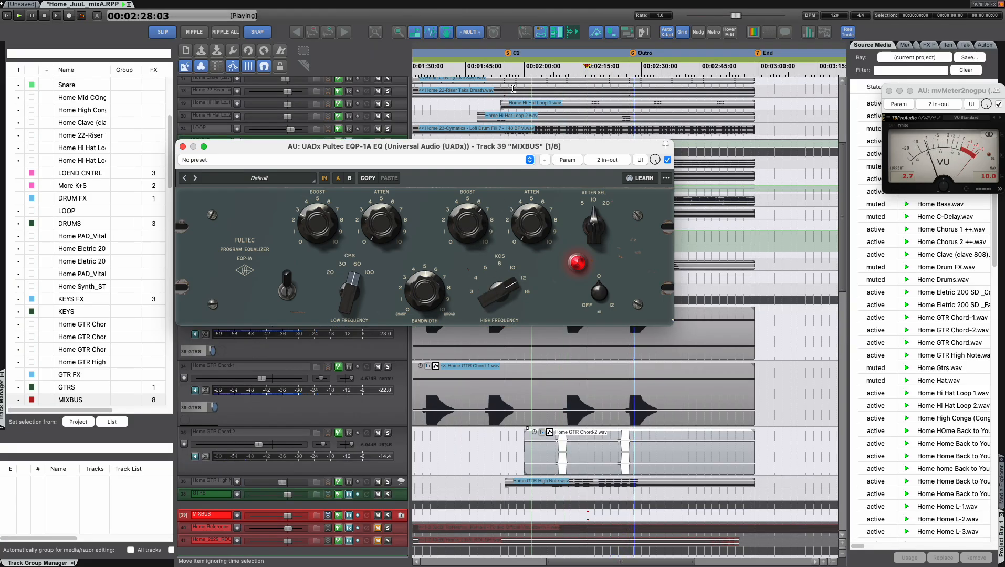
pyautogui.moveTo(505, 68); pyautogui.dragTo(625, 70)
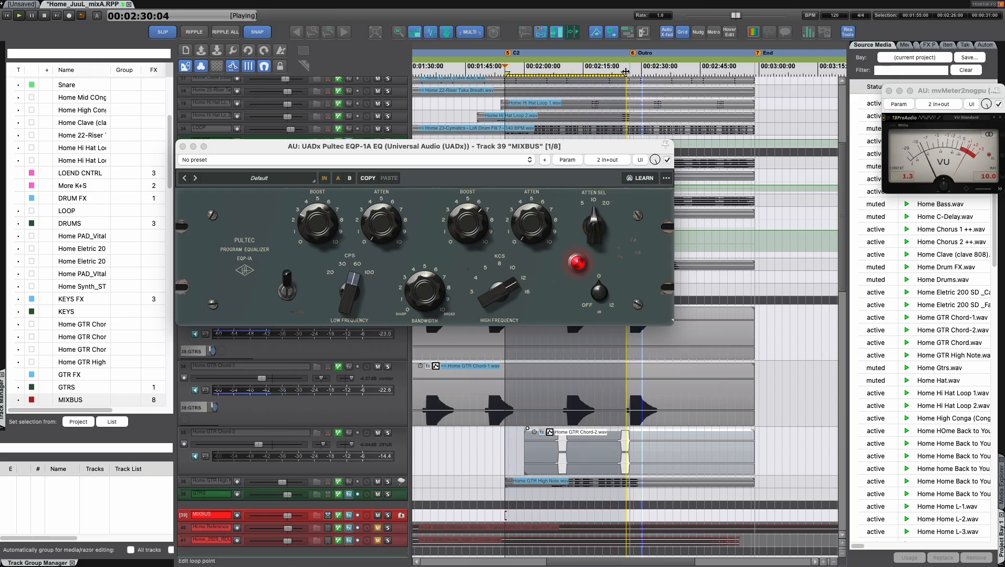
pyautogui.press('space')
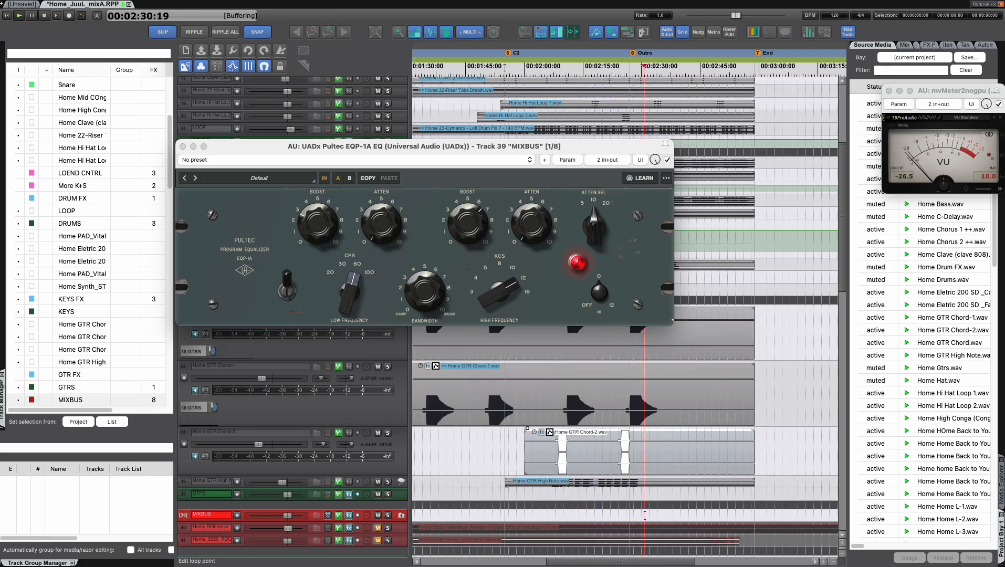
pyautogui.moveTo(504, 68); pyautogui.dragTo(632, 69)
pyautogui.press('space')
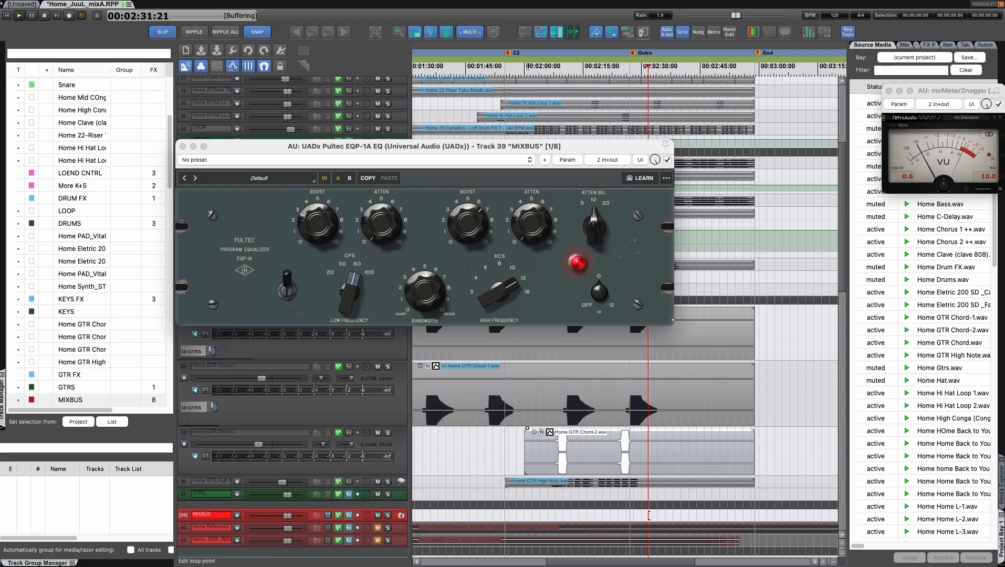
pyautogui.click(493, 67)
pyautogui.moveTo(504, 68); pyautogui.dragTo(627, 73)
pyautogui.press('super+m')
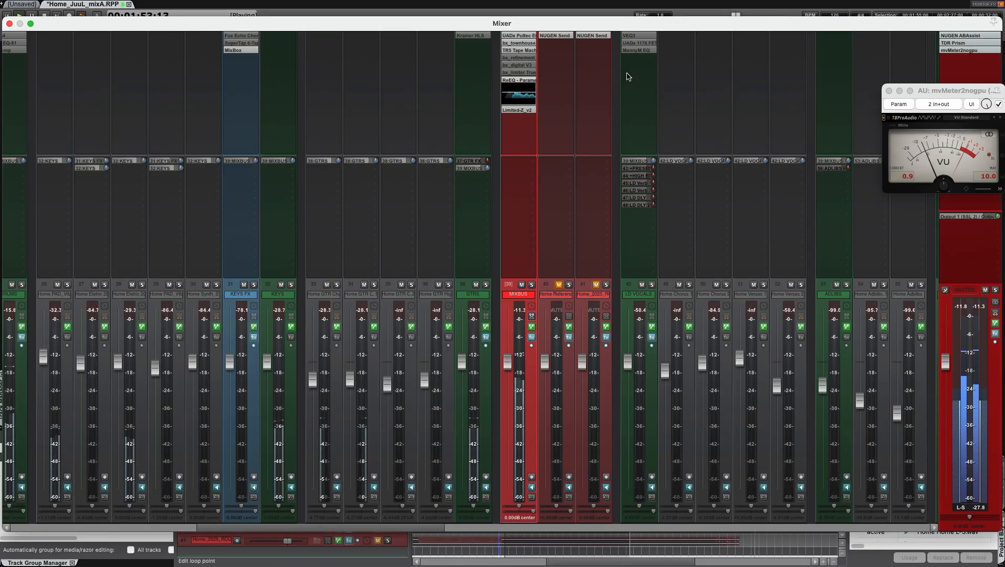
# Step: Reopen the Pultec on the MIXBUS track and compare its high frequency at 8, 10 and 12 KCS during playback
pyautogui.click(518, 35)
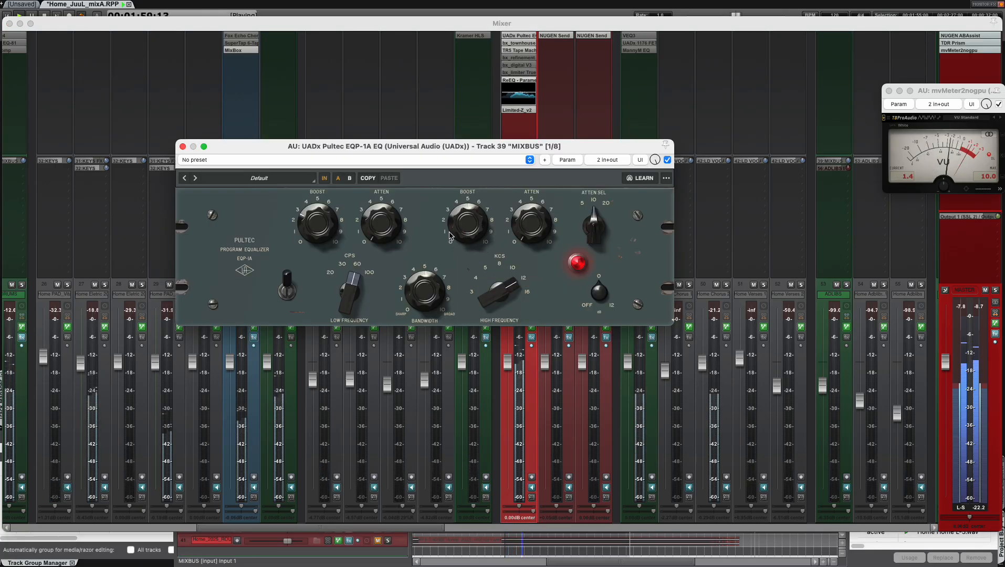
pyautogui.moveTo(480, 301); pyautogui.dragTo(480, 315)
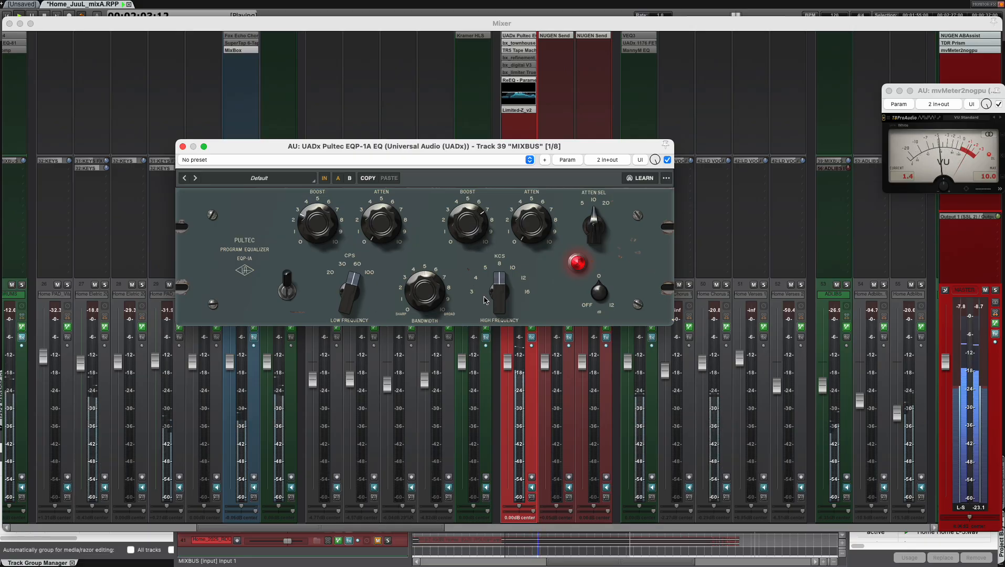
pyautogui.moveTo(495, 305); pyautogui.dragTo(493, 260)
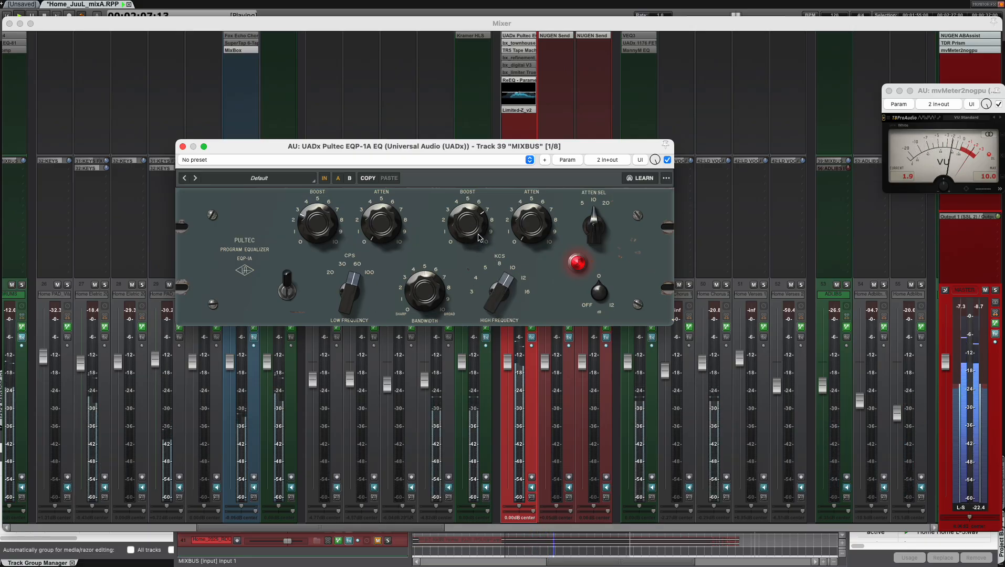
pyautogui.moveTo(498, 293); pyautogui.dragTo(498, 302)
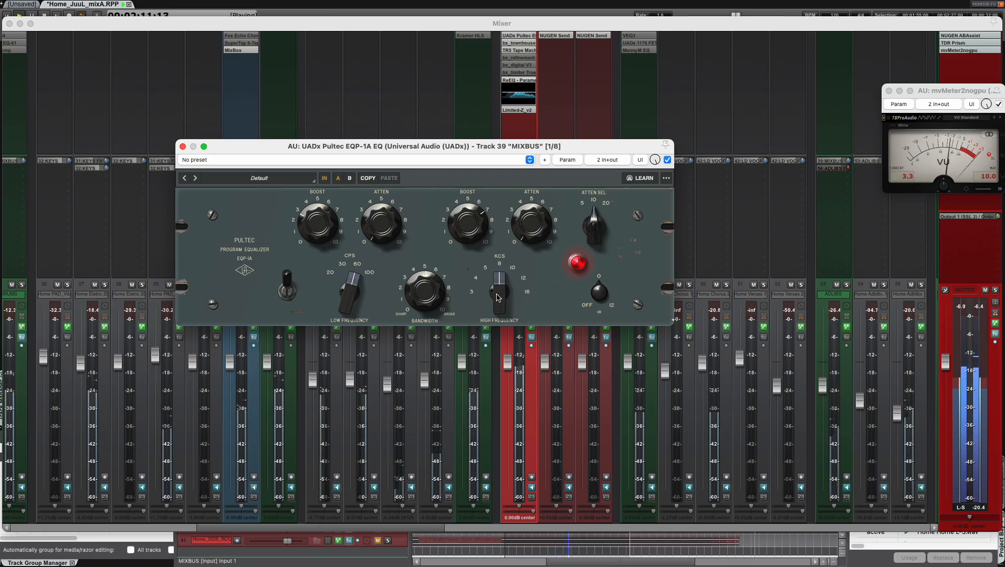
pyautogui.moveTo(498, 302); pyautogui.dragTo(501, 268)
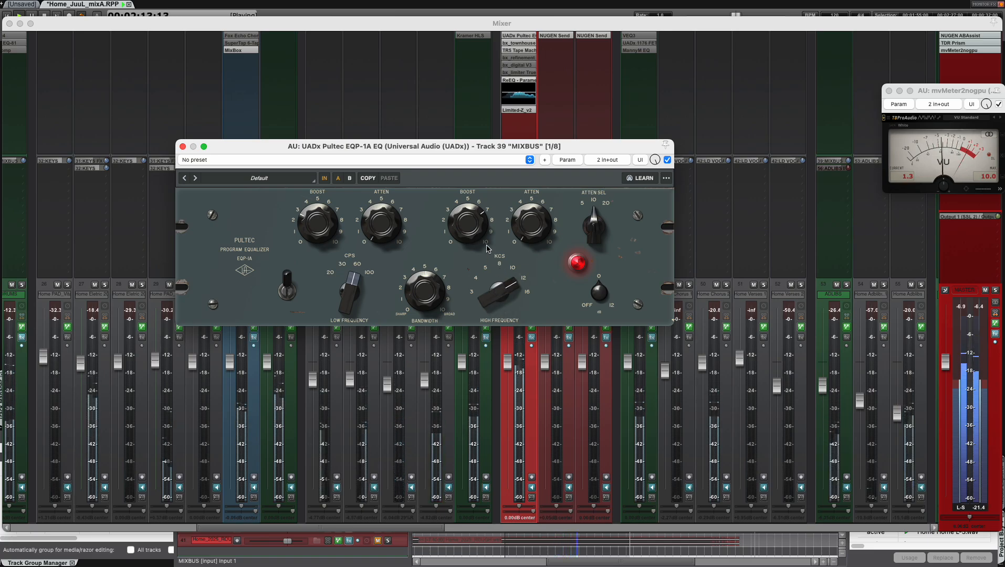
# Step: Readjust the Pultec's high-frequency boost while auditioning 8 KCS, and switch the high frequency to 10 KCS
pyautogui.moveTo(465, 231); pyautogui.dragTo(460, 257)
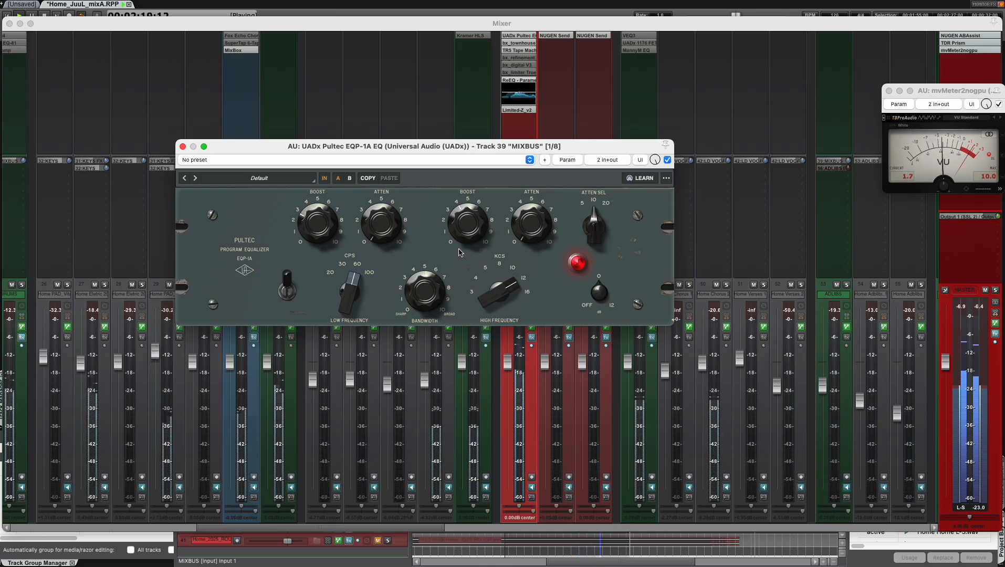
pyautogui.moveTo(490, 297); pyautogui.dragTo(483, 321)
pyautogui.moveTo(466, 225); pyautogui.dragTo(464, 195)
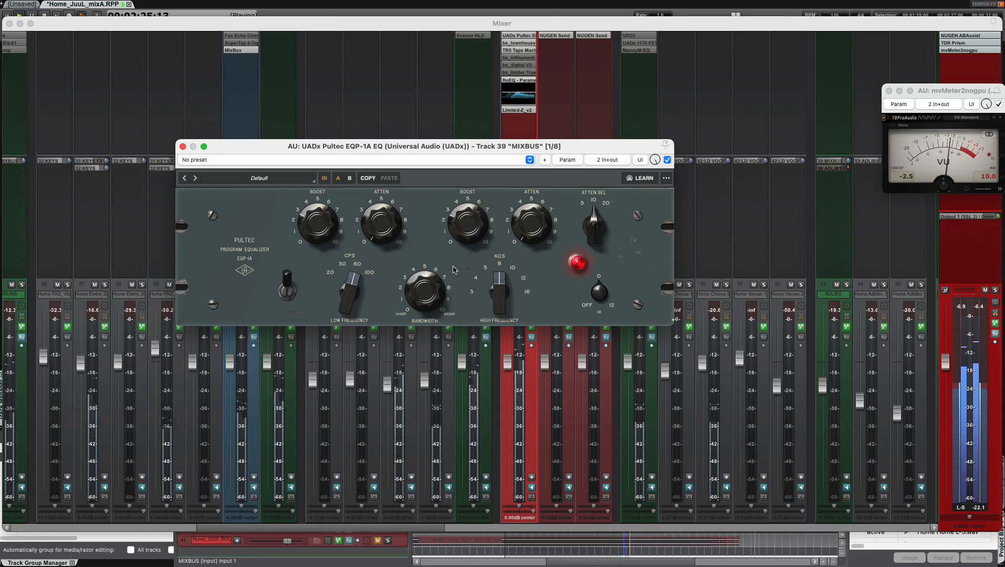
pyautogui.press('Escape')
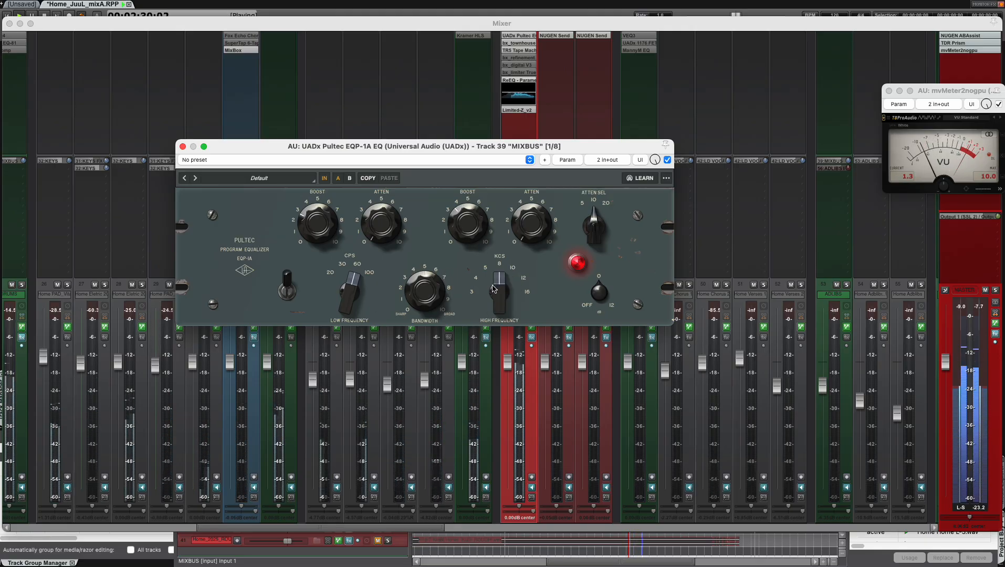
pyautogui.moveTo(493, 289)
pyautogui.mouseDown()
pyautogui.moveTo(498, 257)
pyautogui.moveTo(493, 284)
pyautogui.mouseUp()
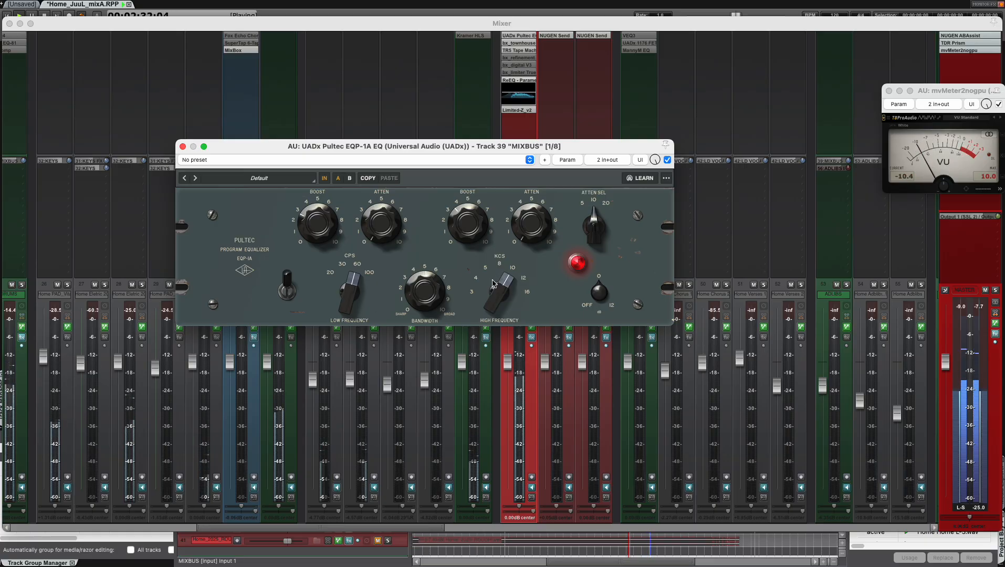
# Step: Select the C2 section from 00:01:55:00 to 00:02:26:00 in the timeline, restart playback and return to the mixer
pyautogui.press('space')
pyautogui.press('super+m')
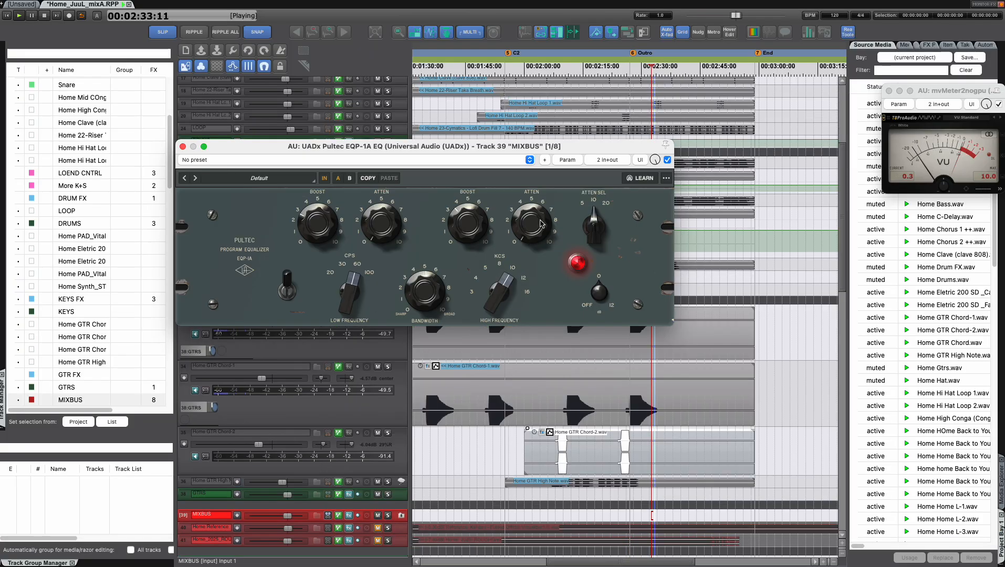
pyautogui.press('space')
pyautogui.moveTo(504, 68); pyautogui.dragTo(626, 73)
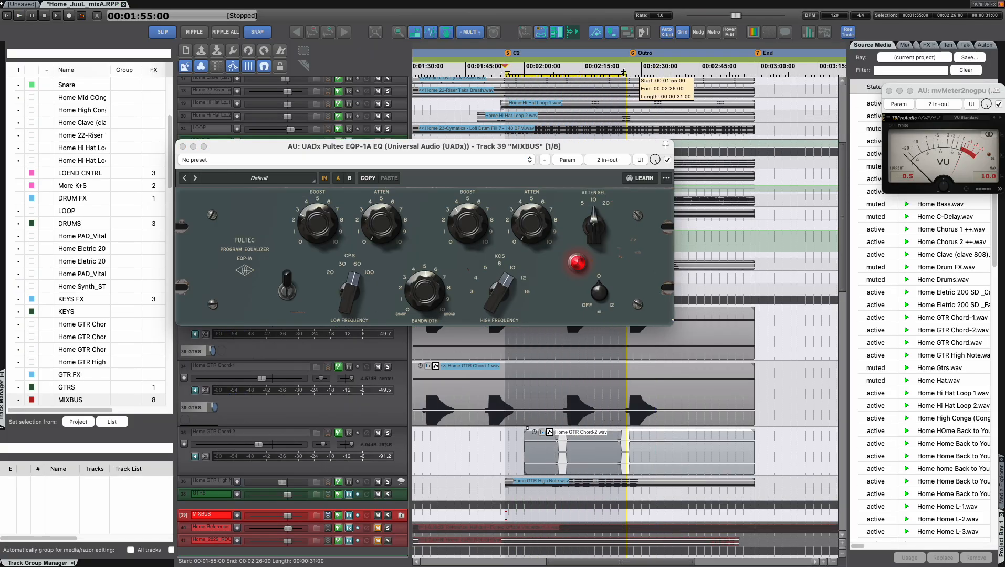
pyautogui.press('space')
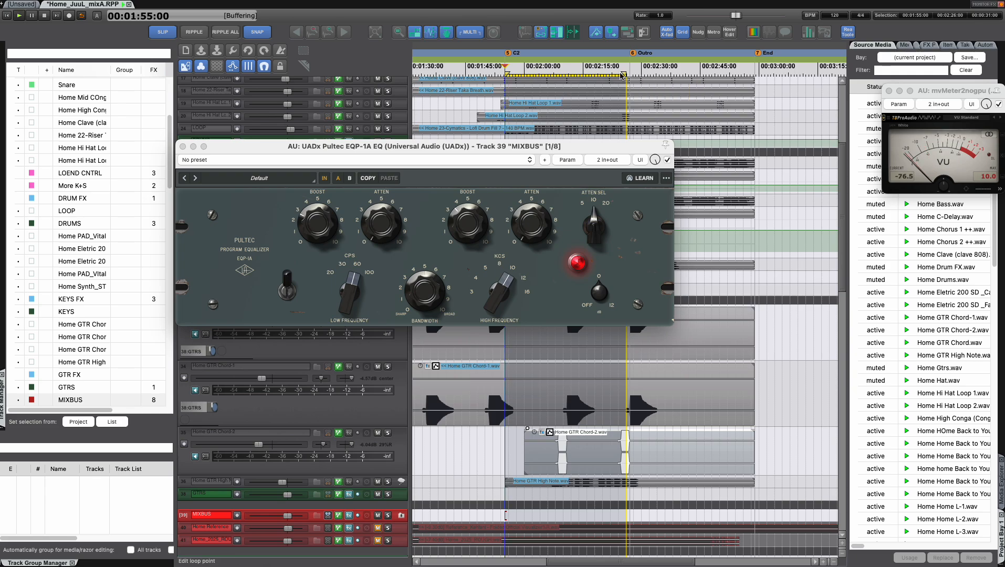
pyautogui.press('super+m')
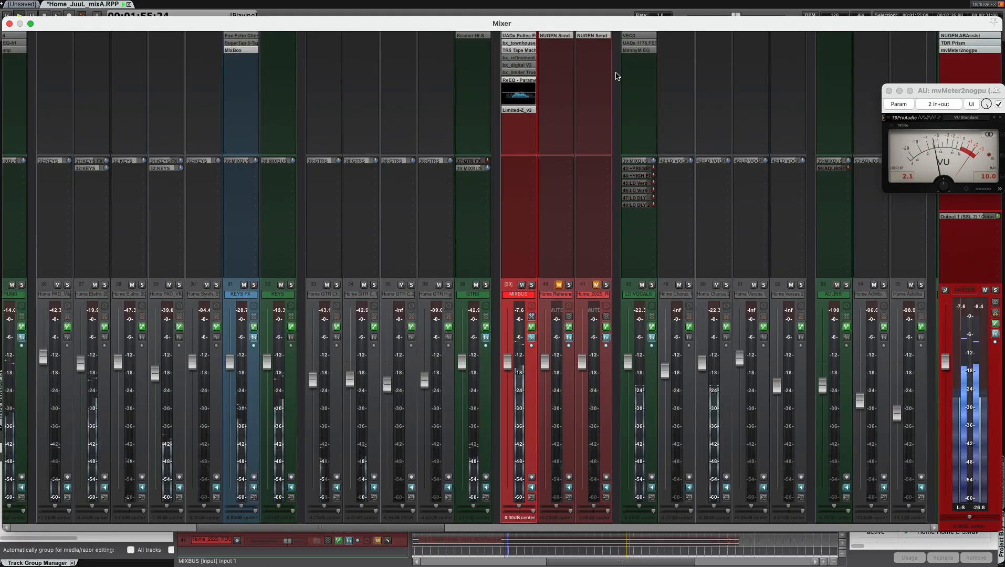
# Step: Reopen the MIXBUS Pultec, set its high frequency to 12 KCS, and switch its IN toggle off and back on for comparison
pyautogui.click(523, 38)
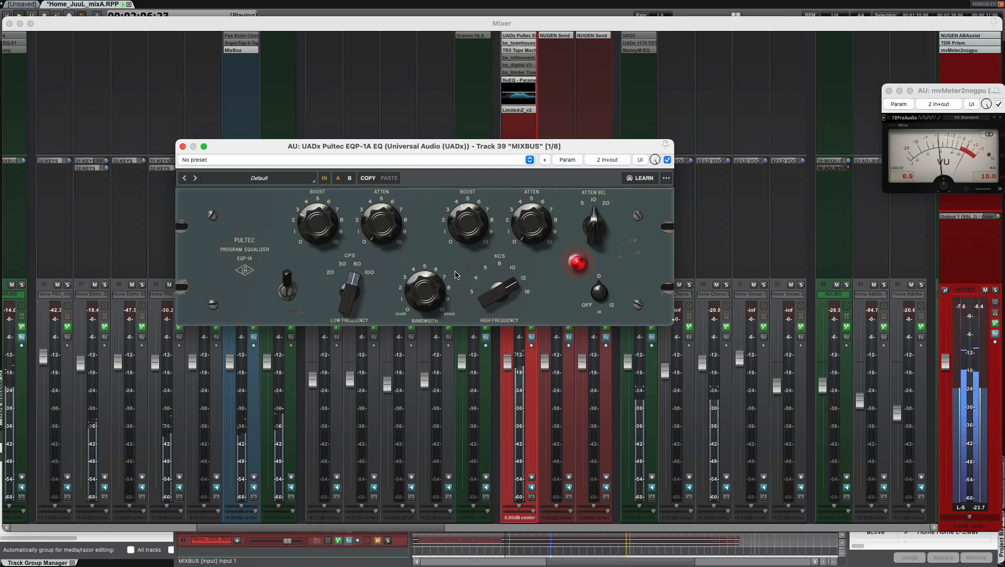
pyautogui.click(287, 304)
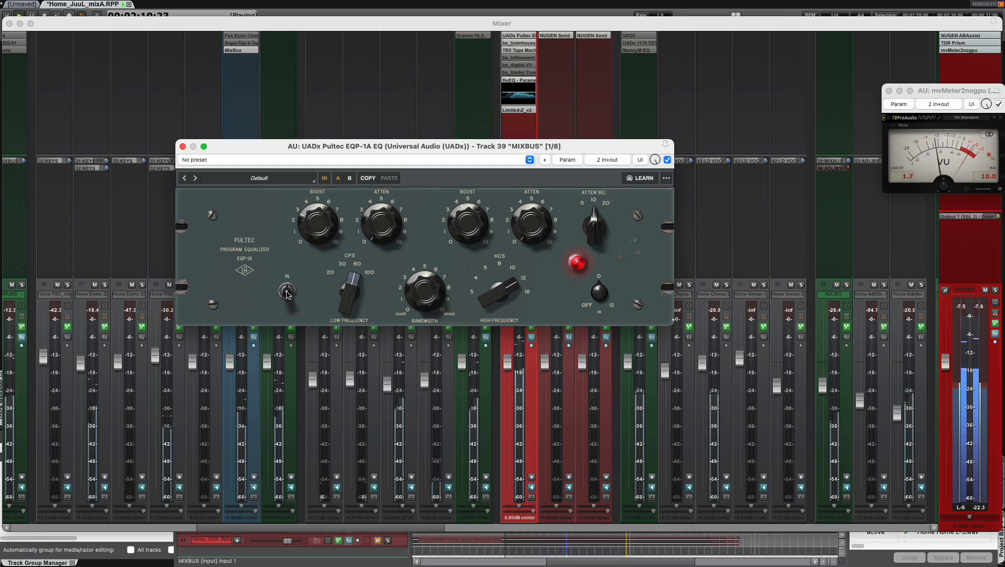
pyautogui.click(288, 294)
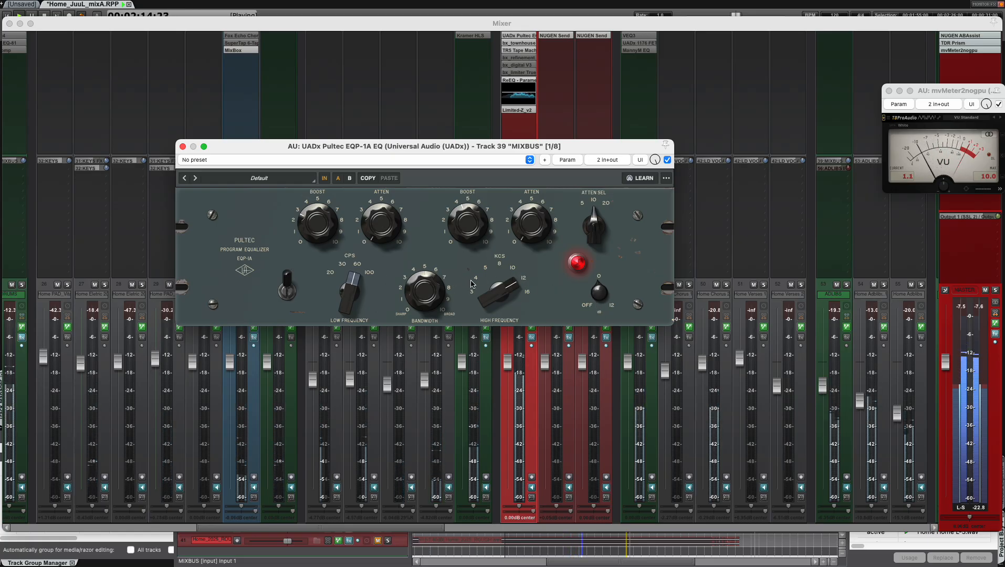
# Step: Stop playback, close the Pultec on the MIXBUS track and open the bx_townhouse Buss Compressor
pyautogui.press('space')
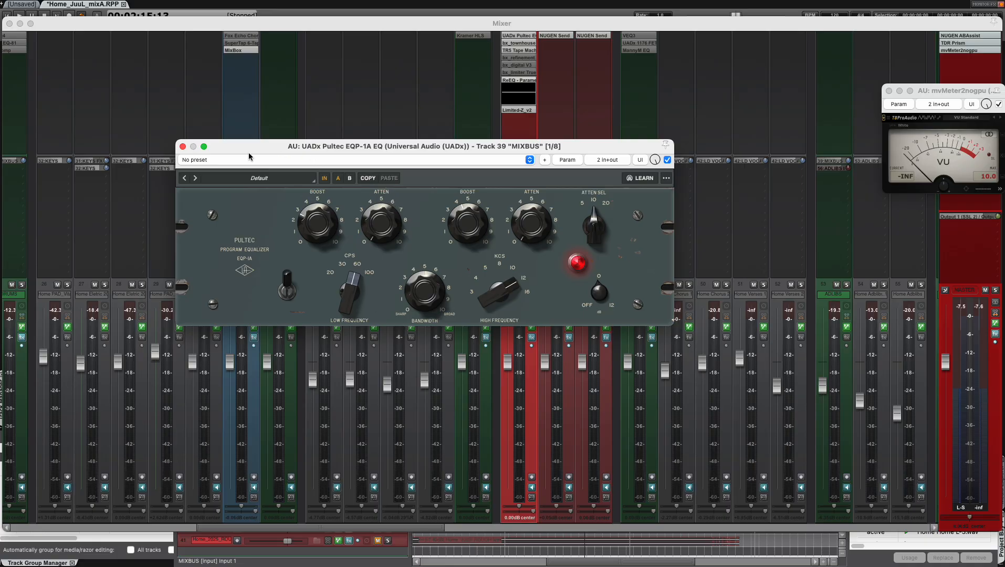
pyautogui.click(182, 146)
pyautogui.click(515, 36)
pyautogui.click(518, 45)
pyautogui.click(518, 50)
pyautogui.click(518, 43)
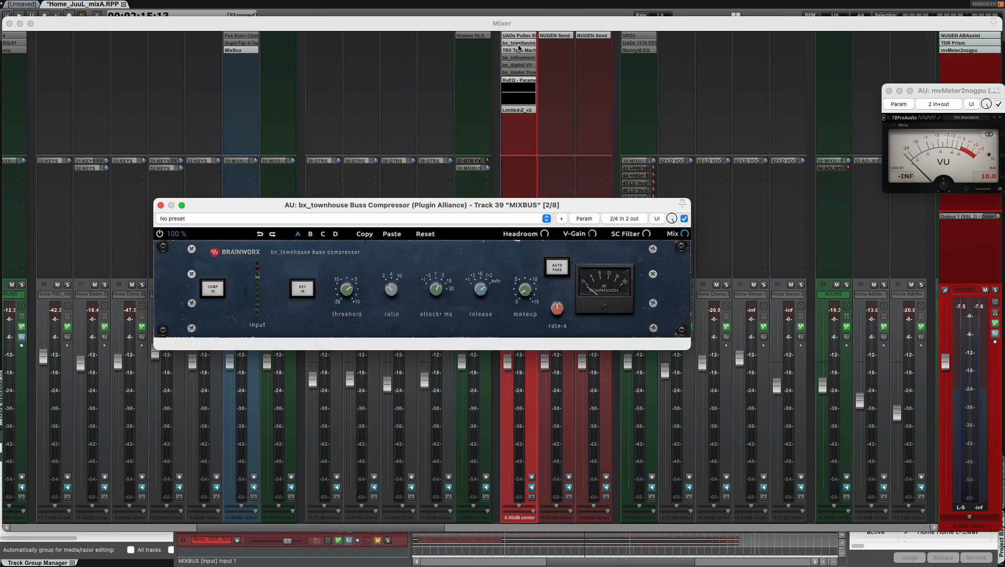
pyautogui.moveTo(519, 179); pyautogui.dragTo(555, 171)
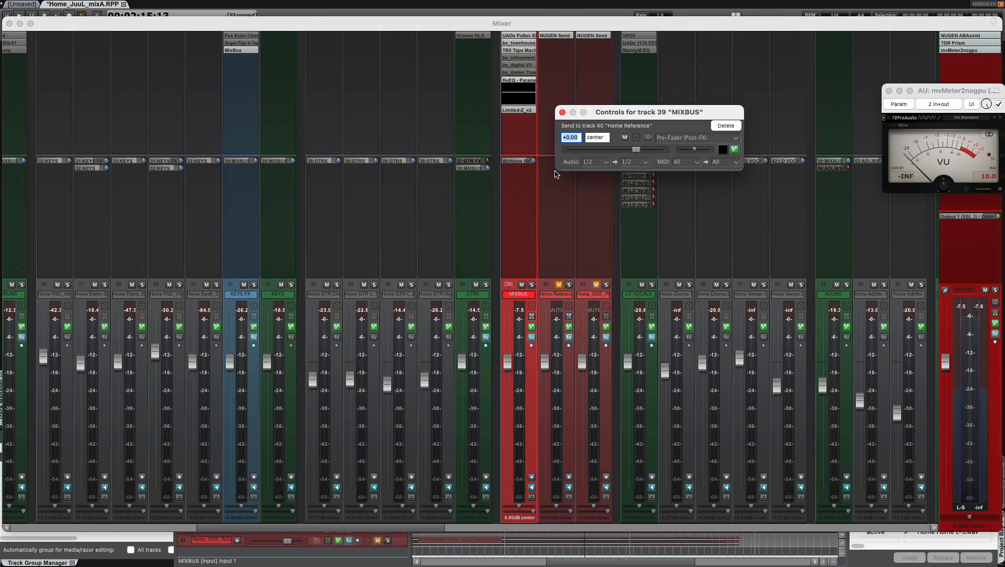
pyautogui.press('Escape')
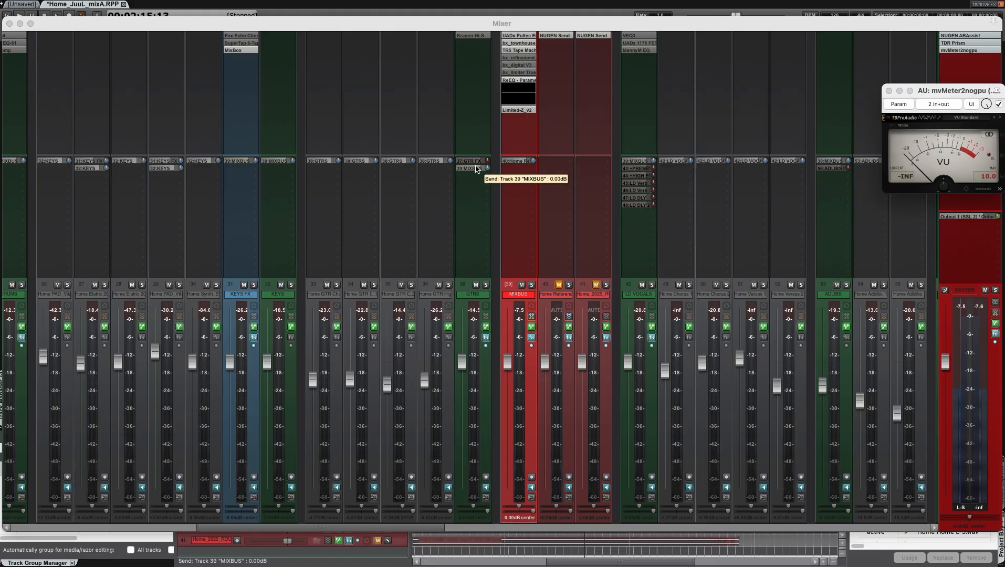
pyautogui.press('super+z')
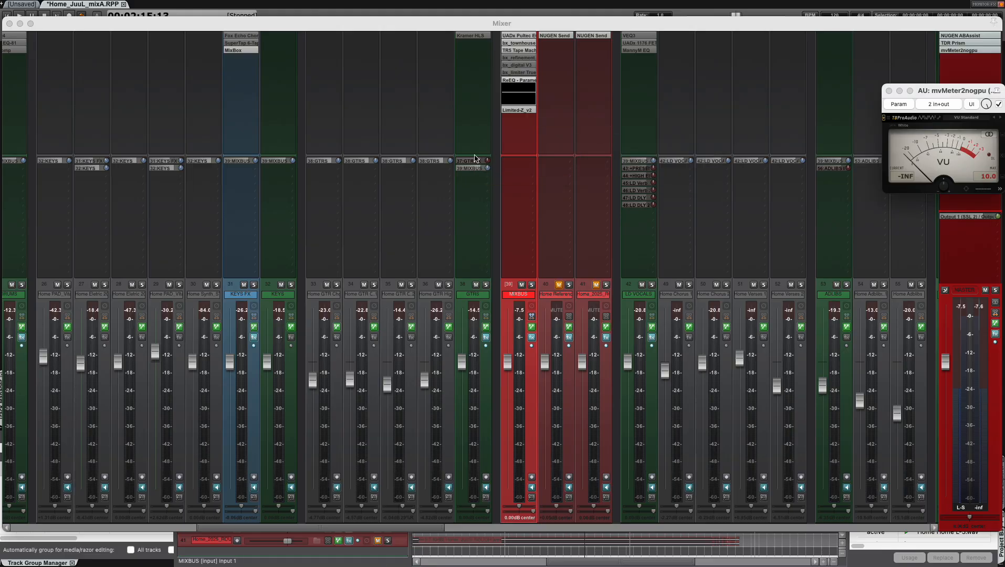
# Step: Reopen the bx_townhouse Buss Compressor on the MIXBUS track and switch its COMP IN on
pyautogui.click(522, 46)
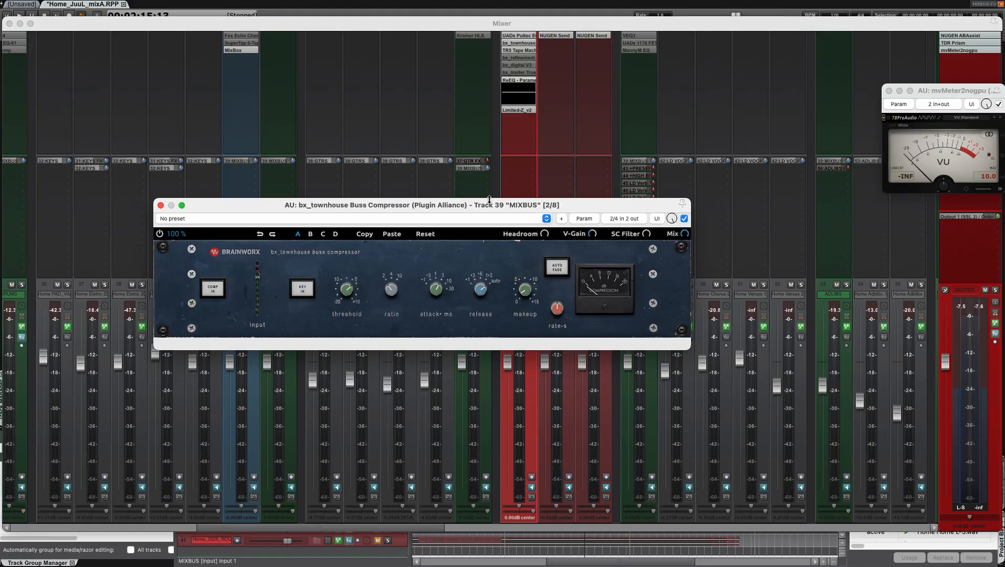
pyautogui.moveTo(491, 205); pyautogui.dragTo(550, 172)
pyautogui.click(272, 257)
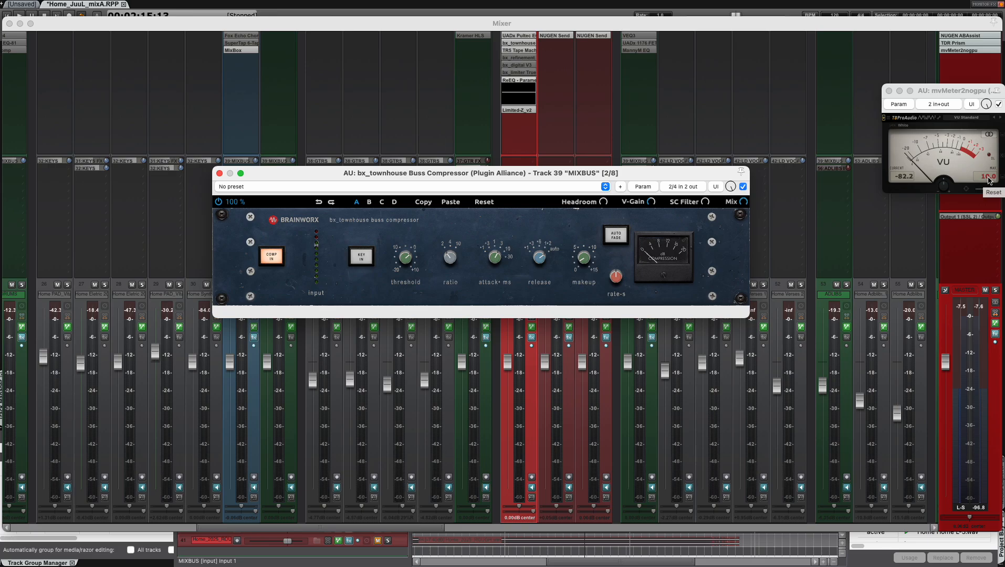
# Step: Reopen the MIXBUS Pultec, reset the VU meter's maximum during playback, and switch the EQ's IN toggle off and back on for comparison
pyautogui.click(519, 42)
pyautogui.click(524, 37)
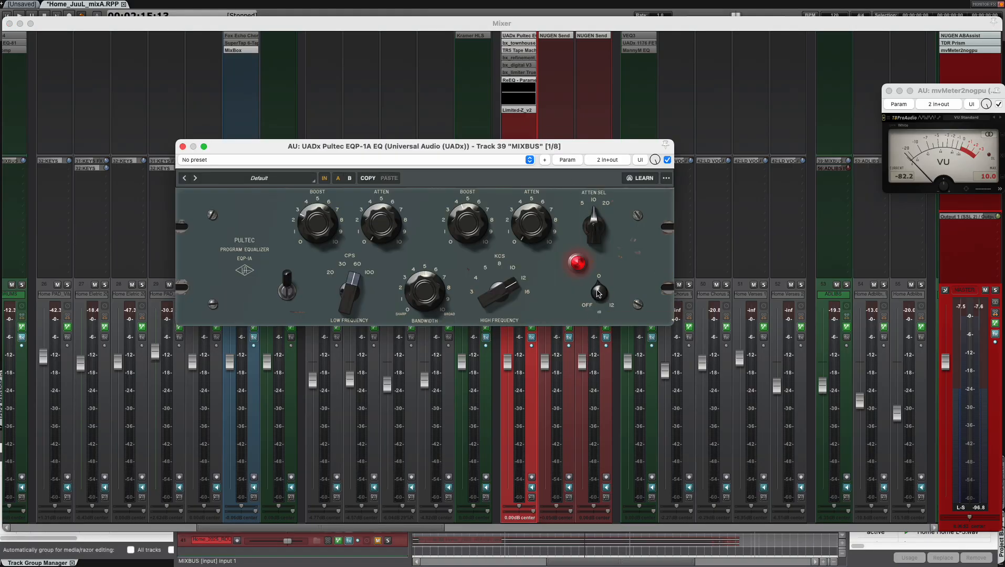
pyautogui.press('space')
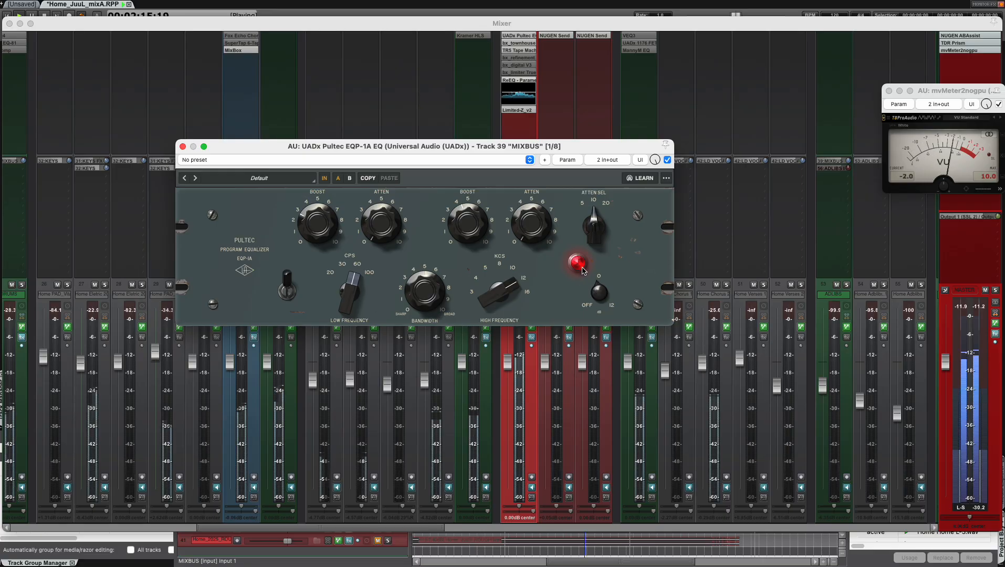
pyautogui.click(980, 176)
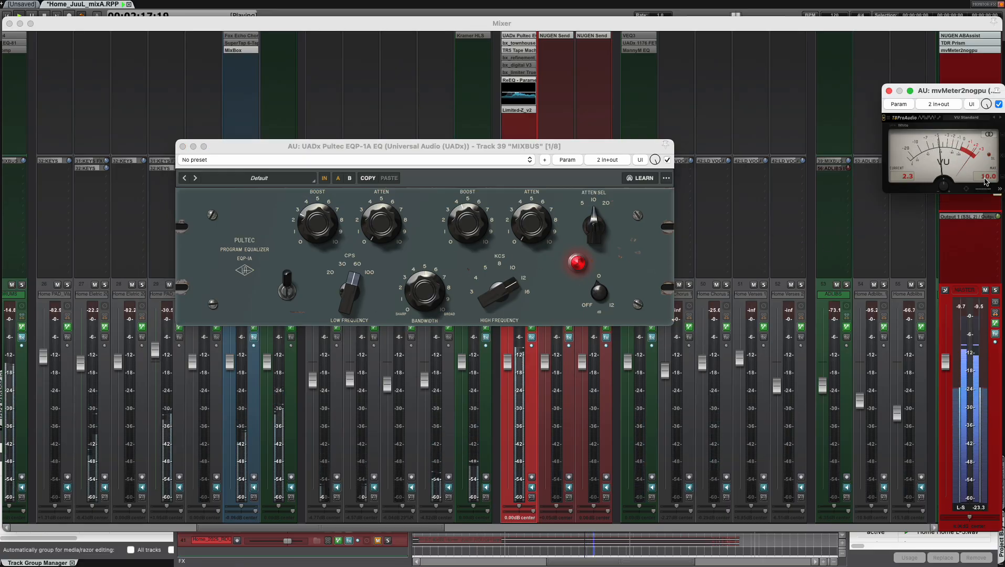
pyautogui.click(290, 294)
pyautogui.click(288, 294)
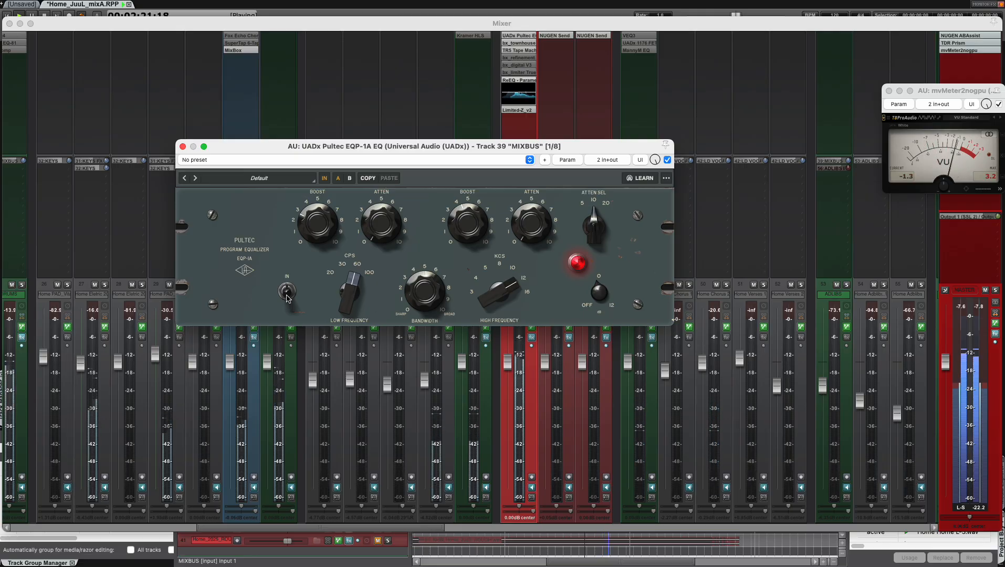
pyautogui.click(288, 294)
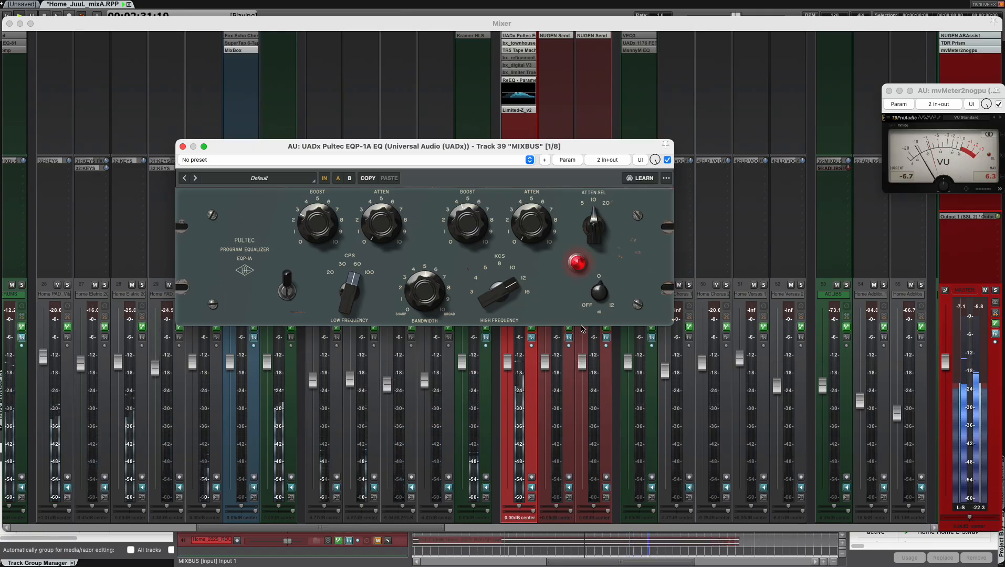
# Step: Stop playback, replace the Pultec window with the bx_townhouse compressor, and reset the VU meter's maximum reading
pyautogui.press('space')
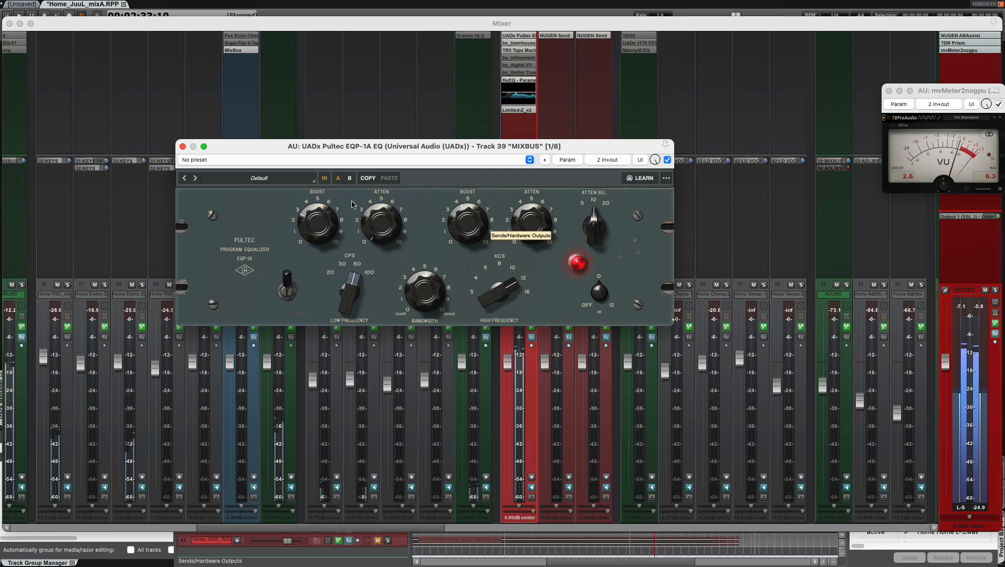
pyautogui.click(181, 148)
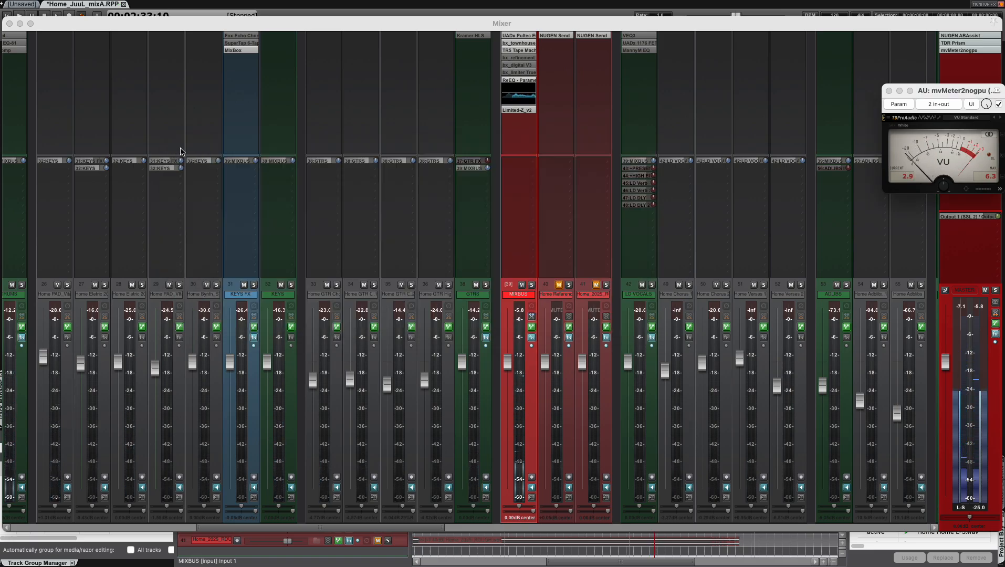
pyautogui.click(519, 44)
pyautogui.moveTo(507, 174); pyautogui.dragTo(492, 170)
pyautogui.moveTo(575, 254)
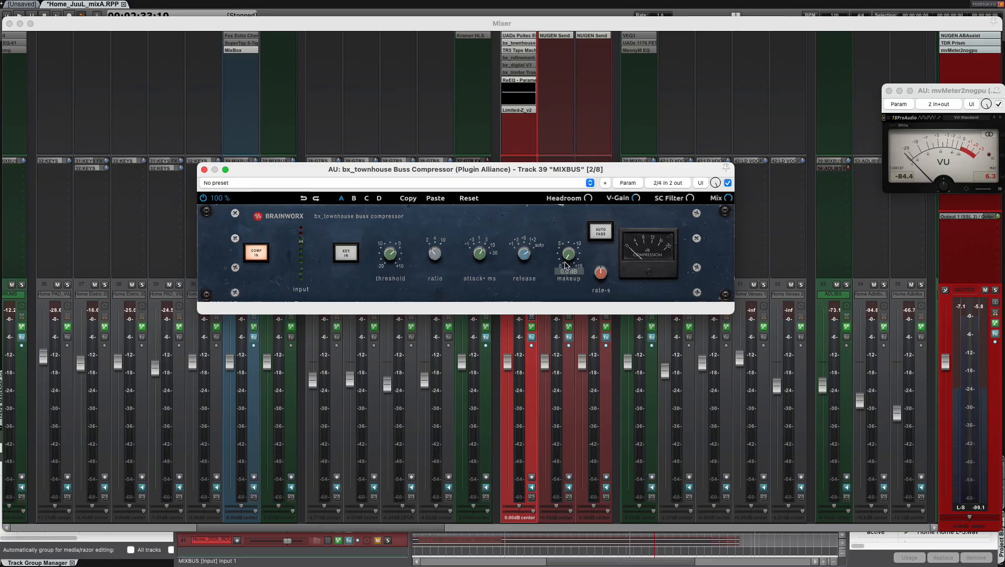
pyautogui.click(991, 178)
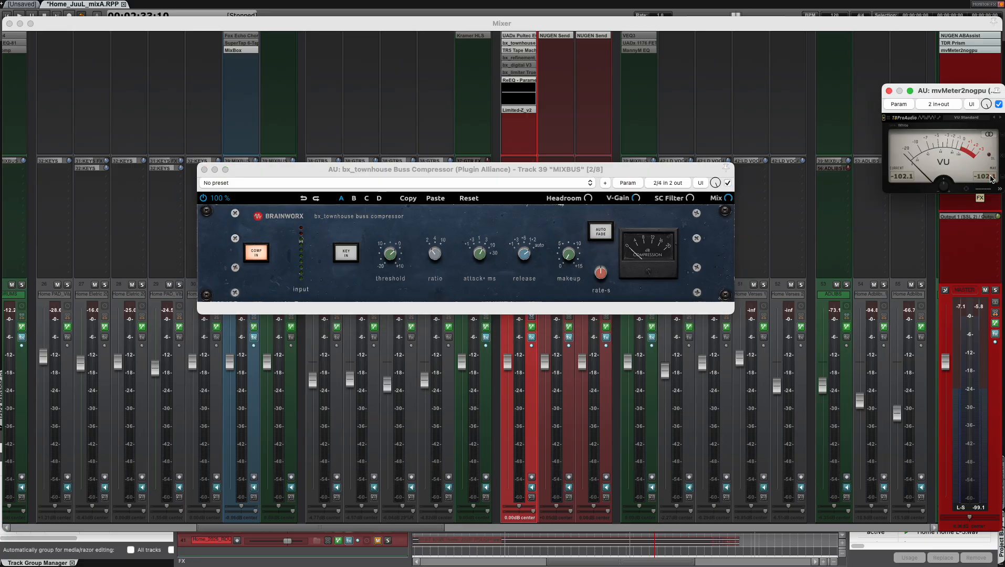
pyautogui.moveTo(617, 169); pyautogui.dragTo(649, 139)
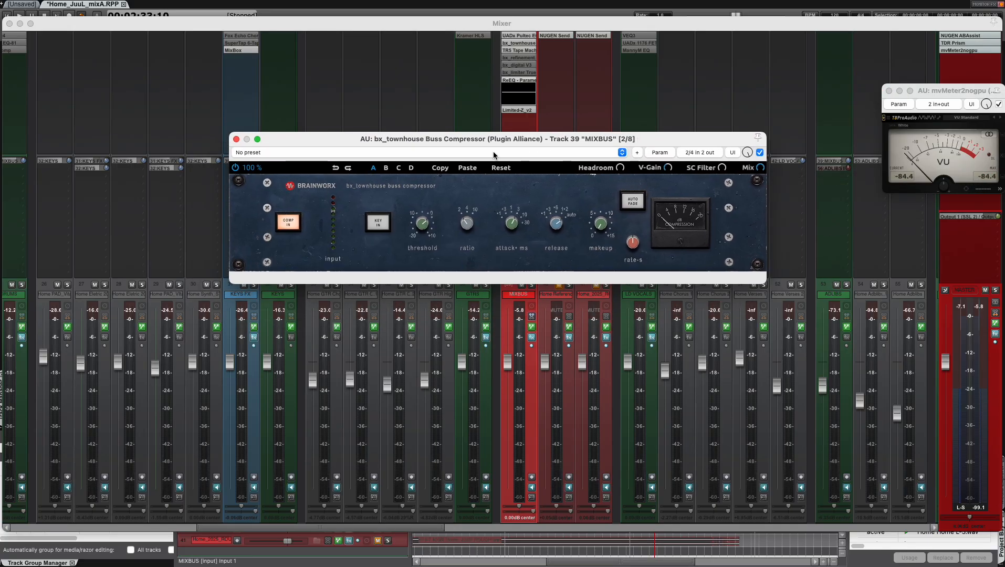
# Step: Select the C2 section from 00:01:55:00 to 00:02:27:00 in the timeline, start playback and return to the mixer's bx_townhouse compressor
pyautogui.press('super+m')
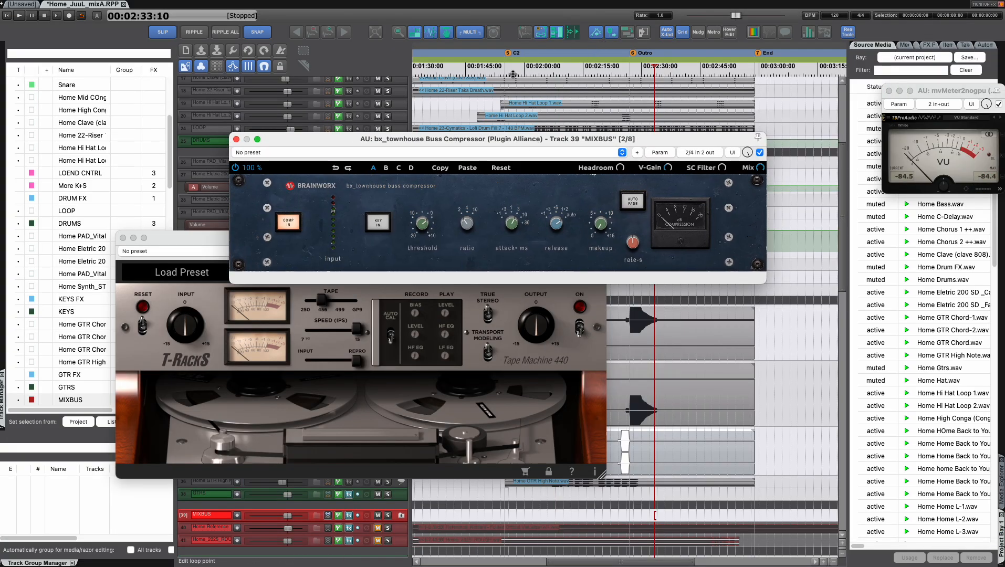
pyautogui.moveTo(506, 68); pyautogui.dragTo(628, 67)
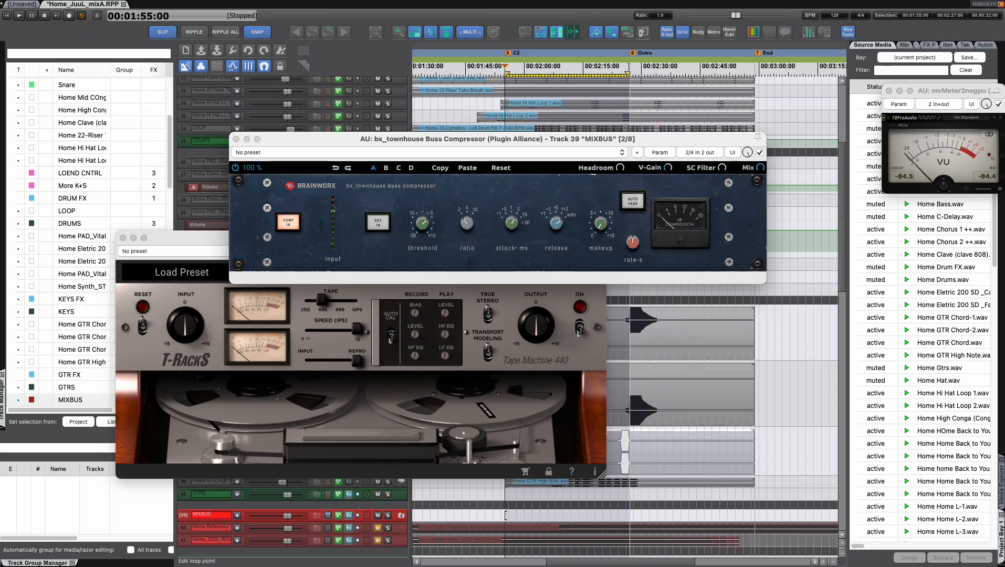
pyautogui.press('space')
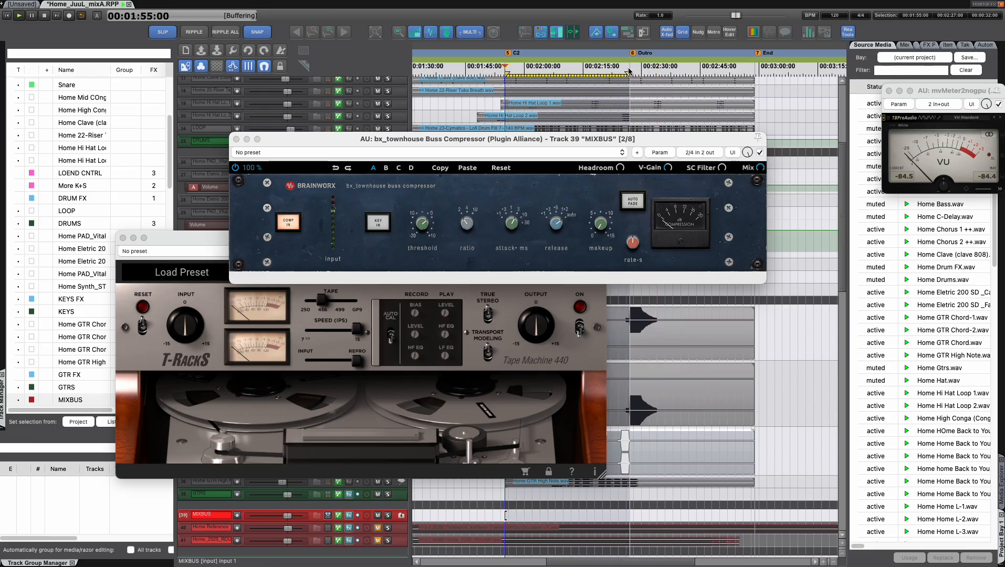
pyautogui.press('super+m')
pyautogui.click(518, 42)
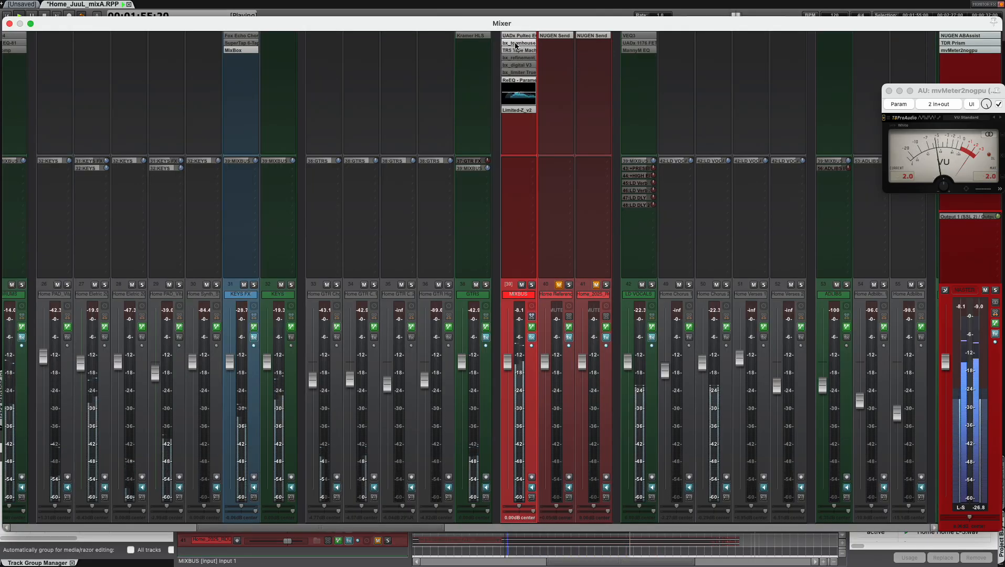
# Step: Adjust the bx_townhouse compressor's threshold and set its attack to 30 ms during playback
pyautogui.moveTo(424, 229)
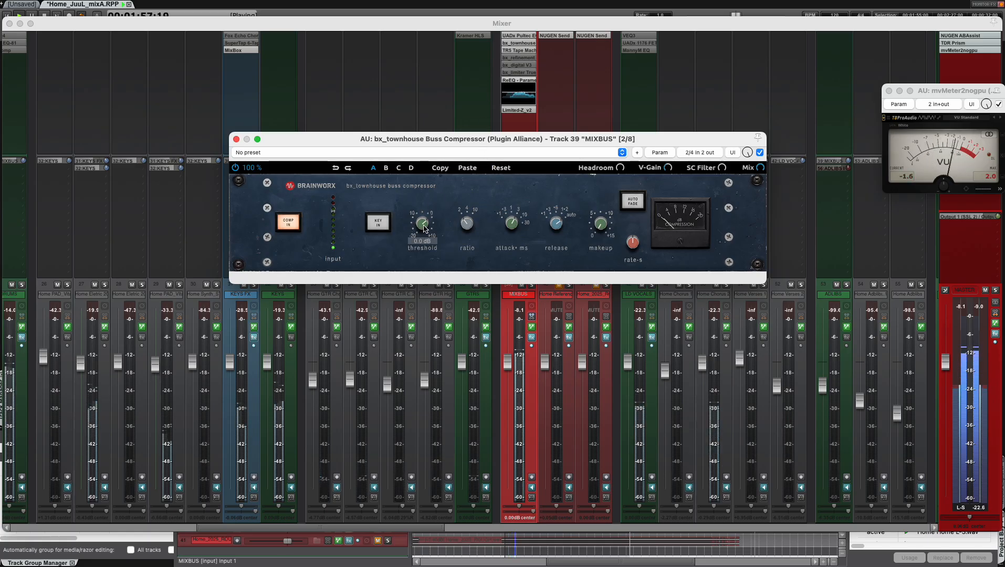
pyautogui.moveTo(425, 228); pyautogui.dragTo(421, 235)
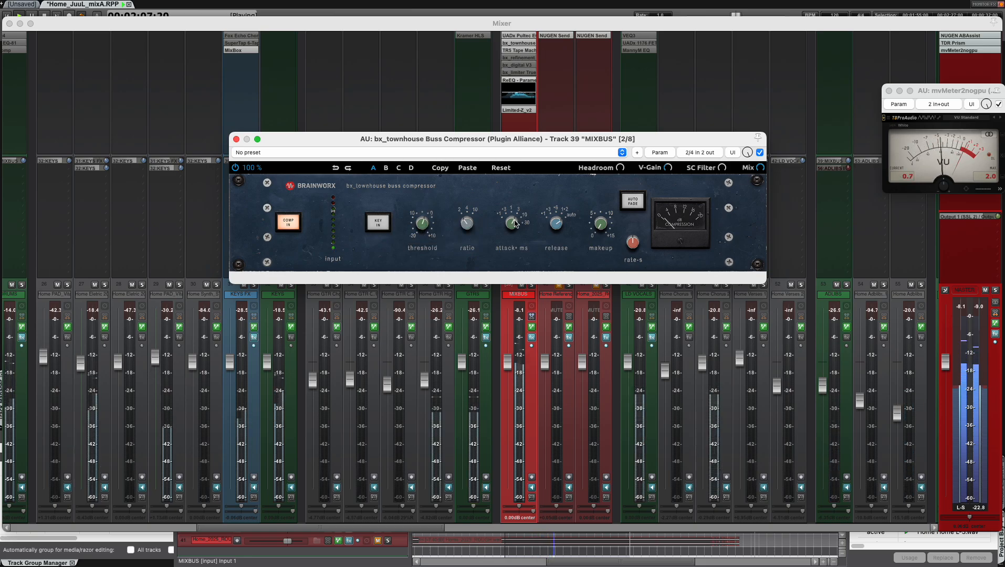
pyautogui.moveTo(514, 223); pyautogui.dragTo(517, 196)
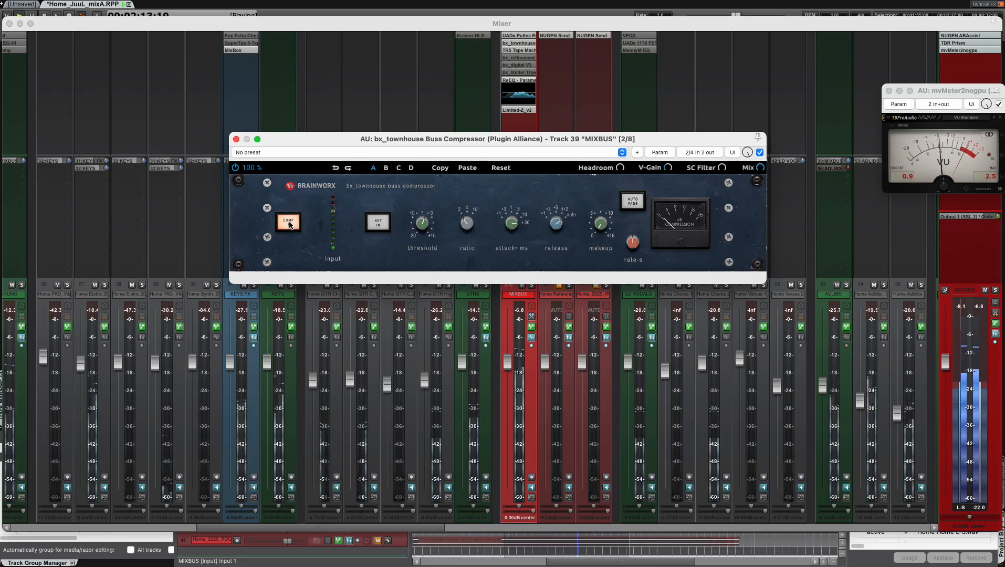
# Step: Switch the bx_townhouse compressor's COMP IN off and on repeatedly for comparison, leave it on and stop playback
pyautogui.click(289, 222)
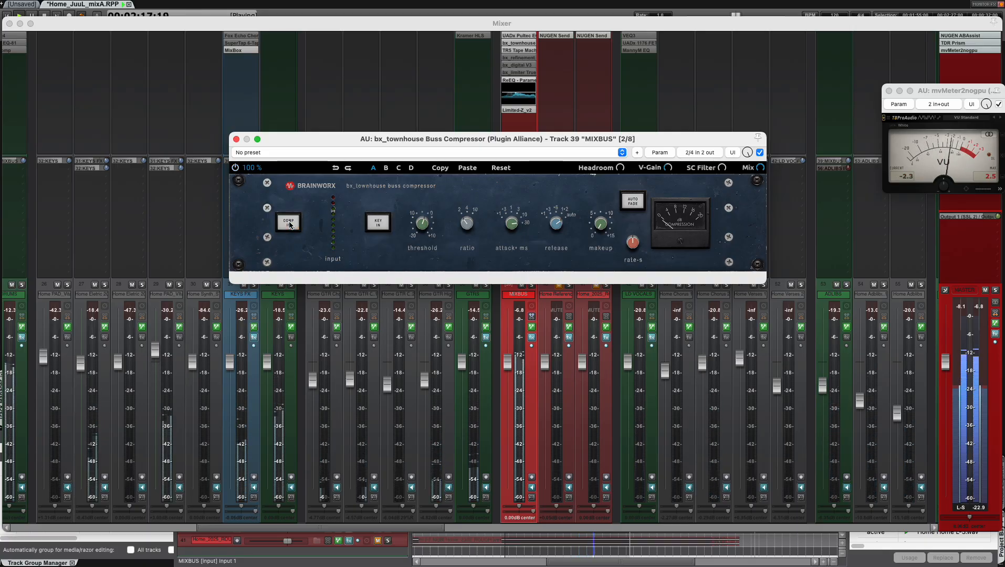
pyautogui.click(289, 223)
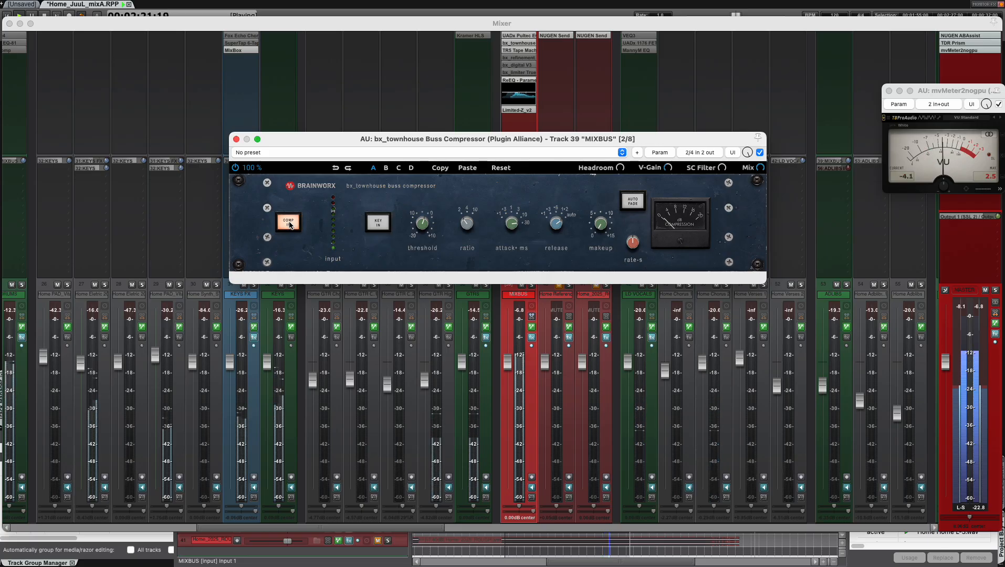
pyautogui.click(290, 222)
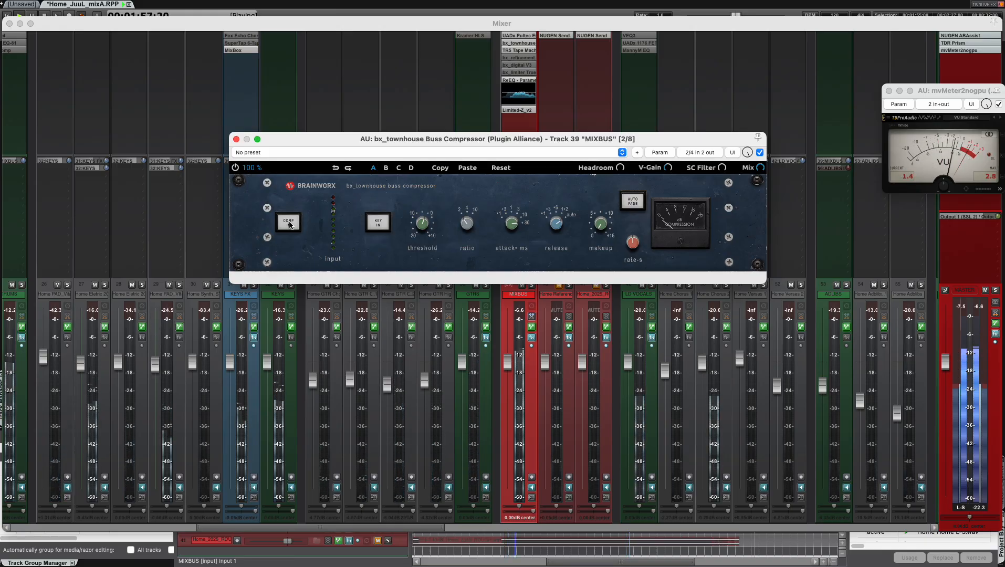
pyautogui.click(288, 223)
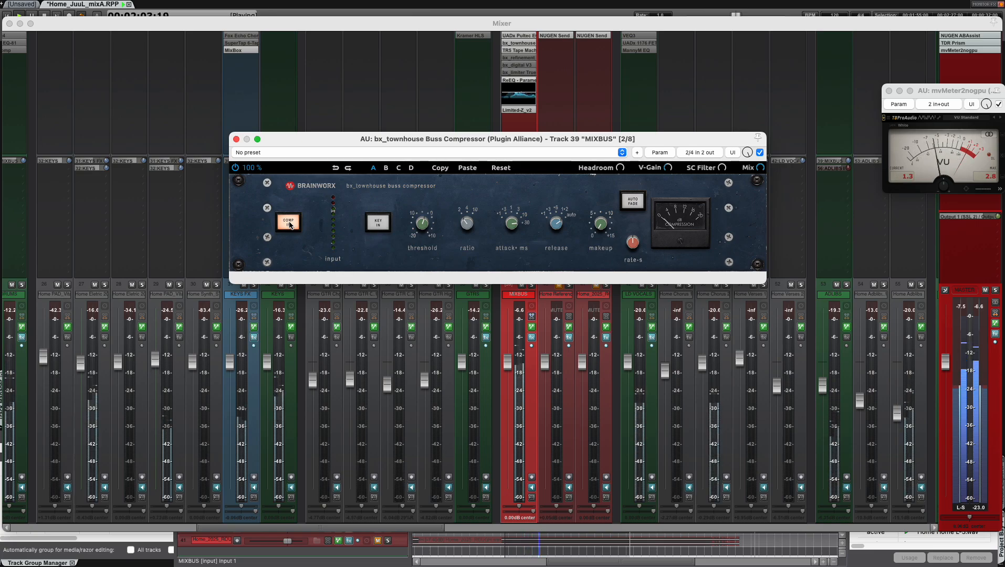
pyautogui.click(289, 222)
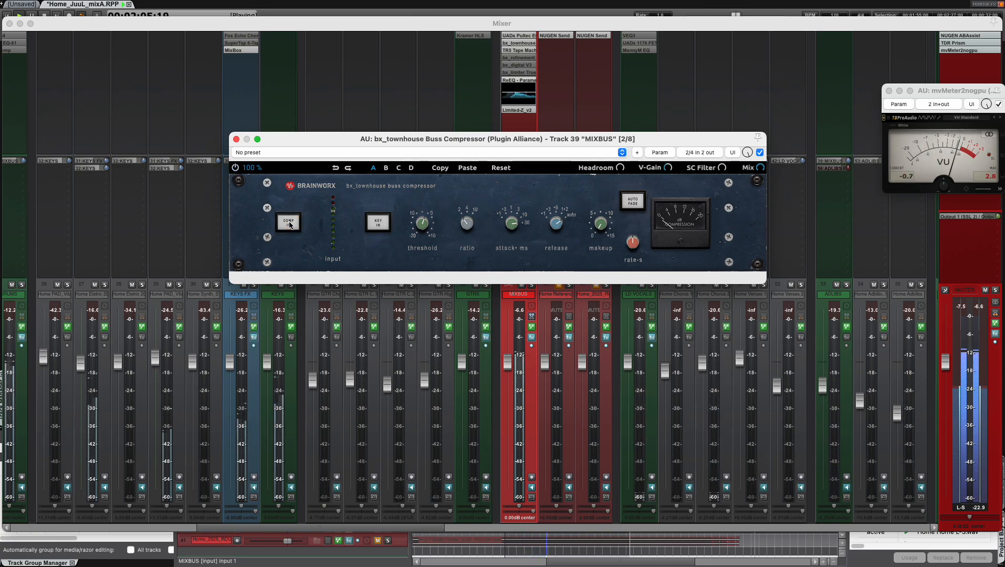
pyautogui.click(289, 223)
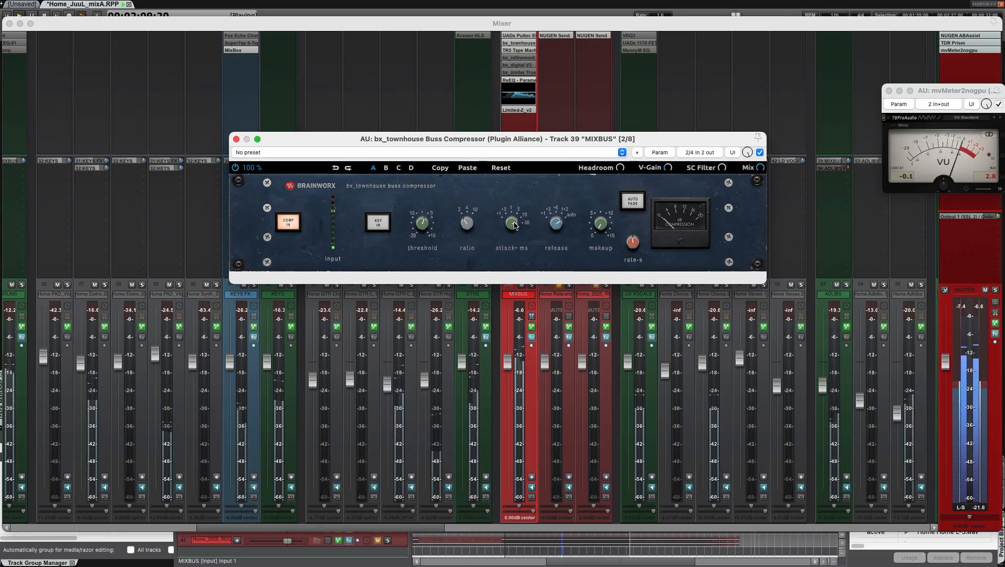
pyautogui.press('space')
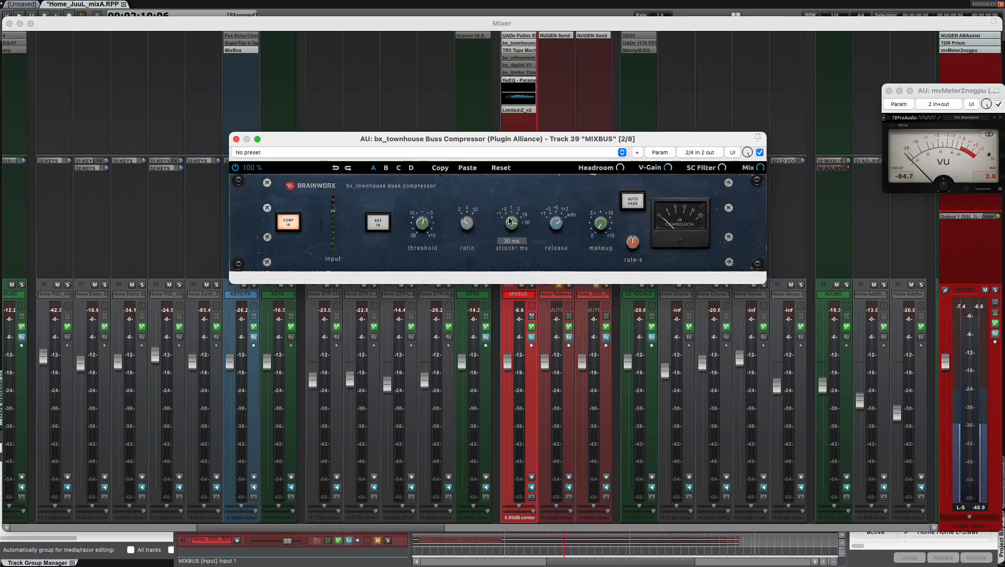
# Step: Try different attack settings on the bx_townhouse compressor, then close its window
pyautogui.moveTo(511, 221); pyautogui.dragTo(507, 226)
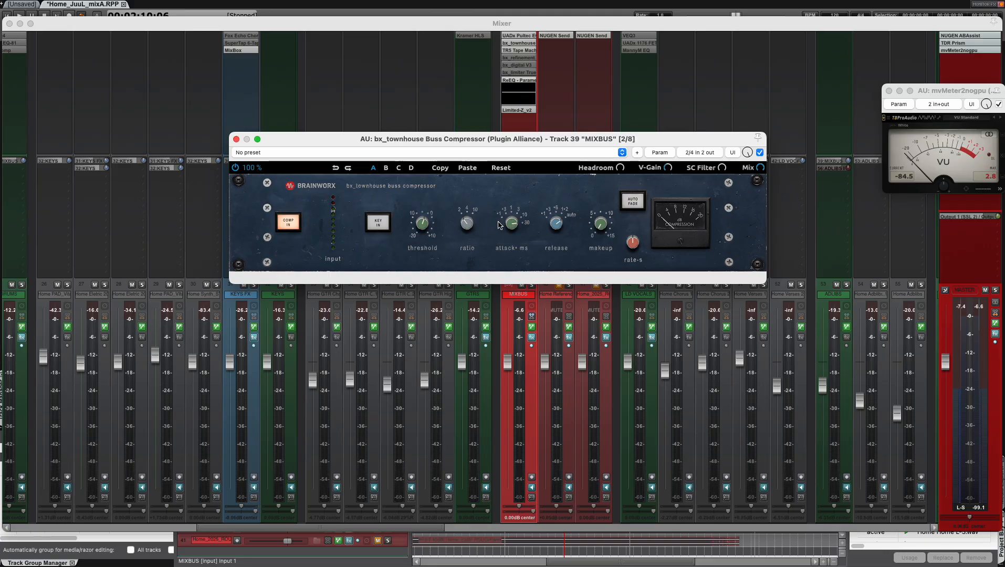
pyautogui.moveTo(512, 223)
pyautogui.moveTo(506, 231); pyautogui.dragTo(512, 211)
pyautogui.click(236, 139)
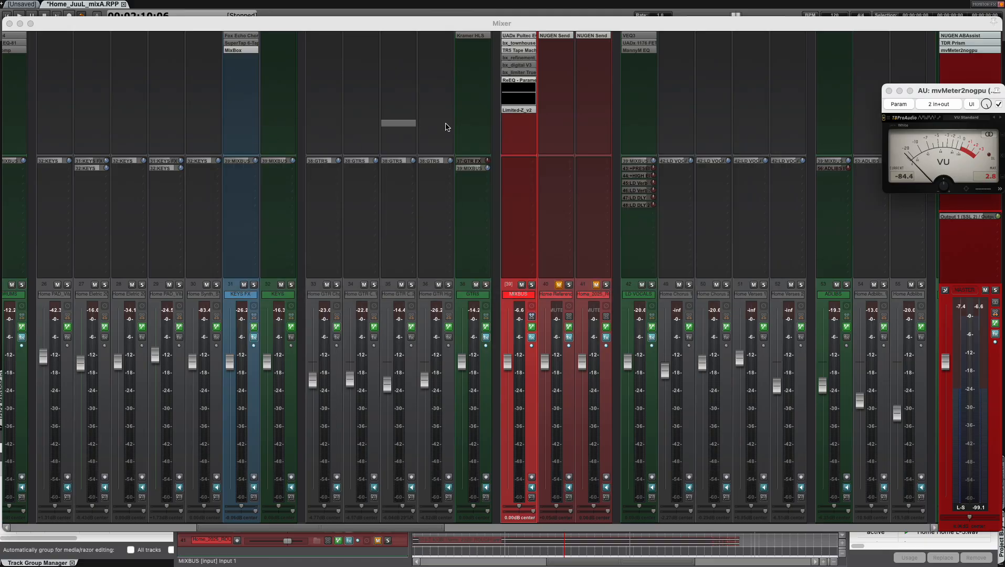
# Step: Add the AU version of TR5 VC-670 to the MIXBUS track and place it directly after bx_townhouse
pyautogui.doubleClick(518, 123)
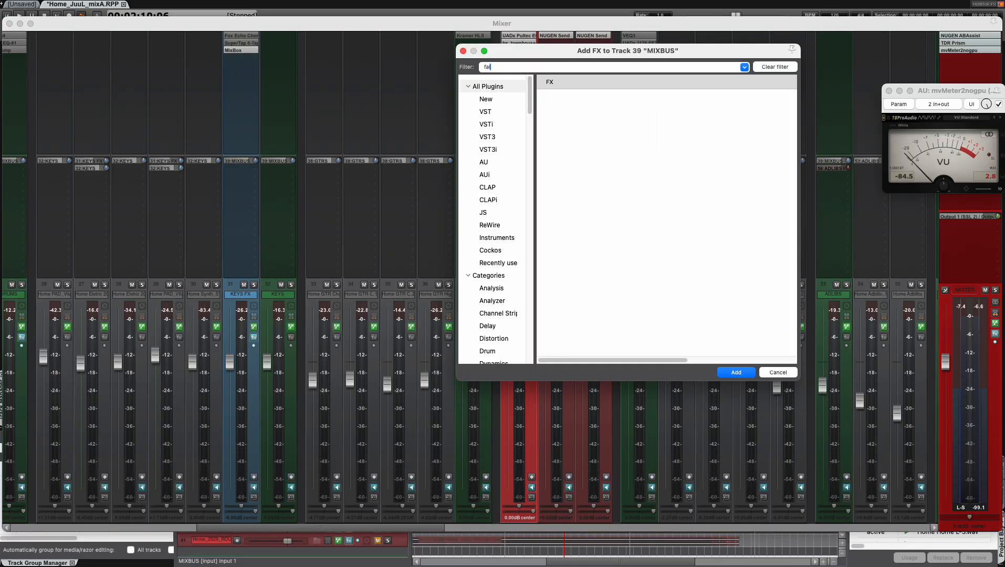
pyautogui.write('670')
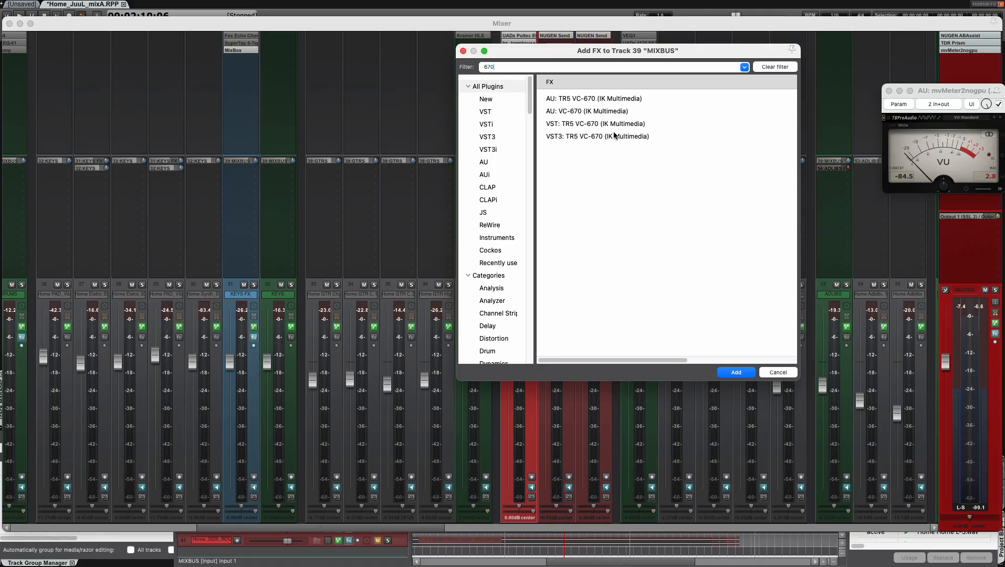
pyautogui.doubleClick(623, 99)
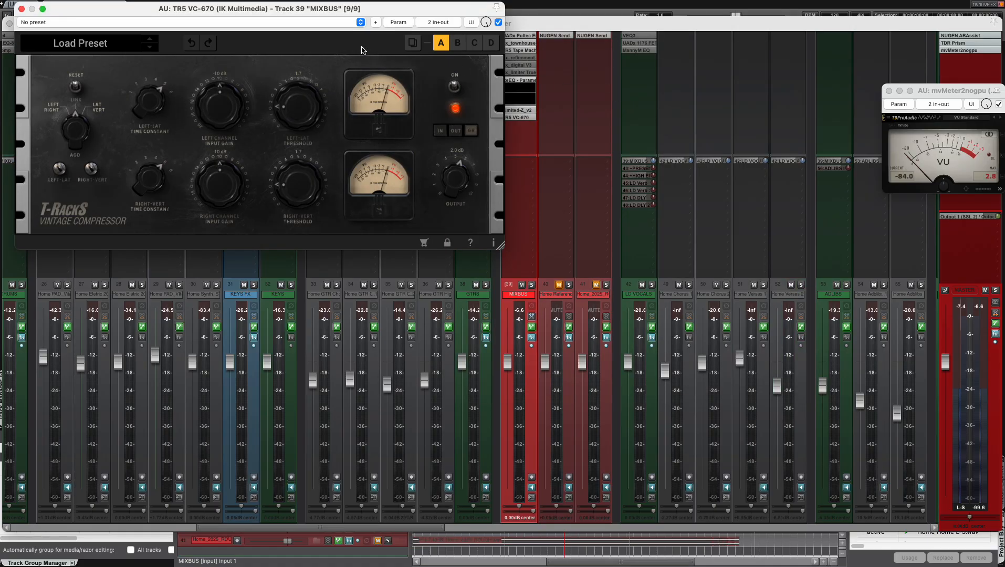
pyautogui.moveTo(358, 8); pyautogui.dragTo(558, 147)
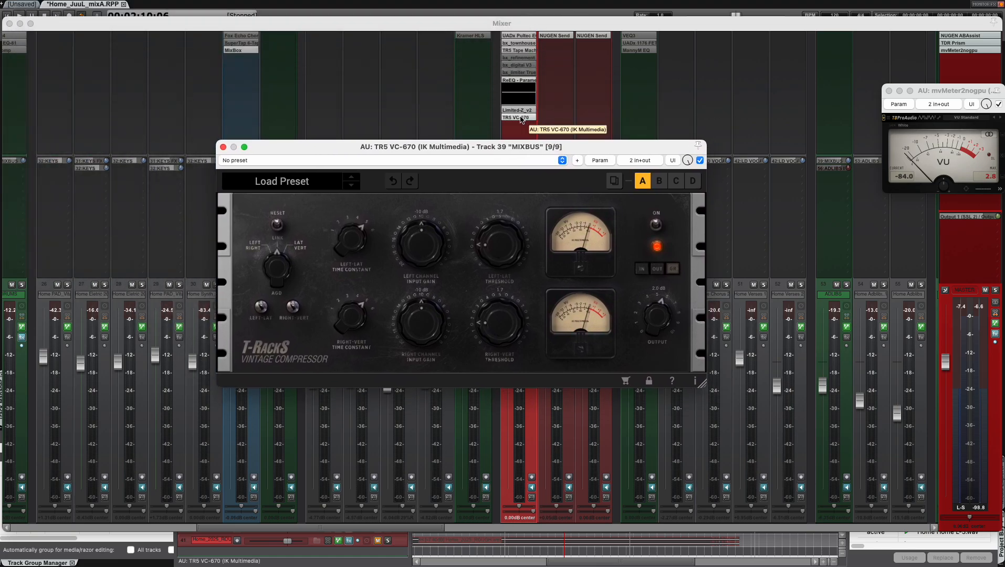
pyautogui.moveTo(521, 119); pyautogui.dragTo(519, 47)
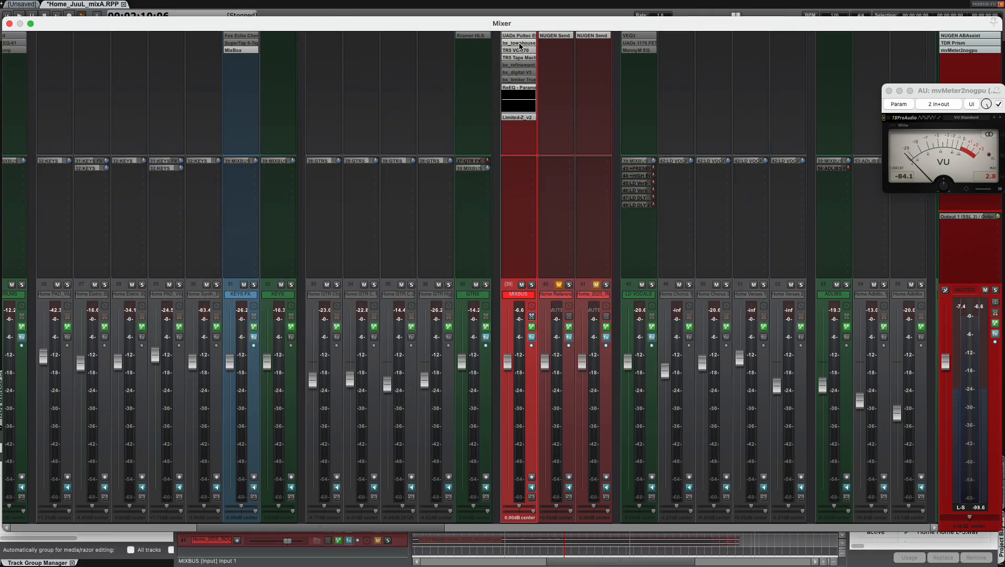
# Step: Bypass bx_townhouse and arrange its window just above the VC-670's so both compressors can be seen
pyautogui.click(518, 51)
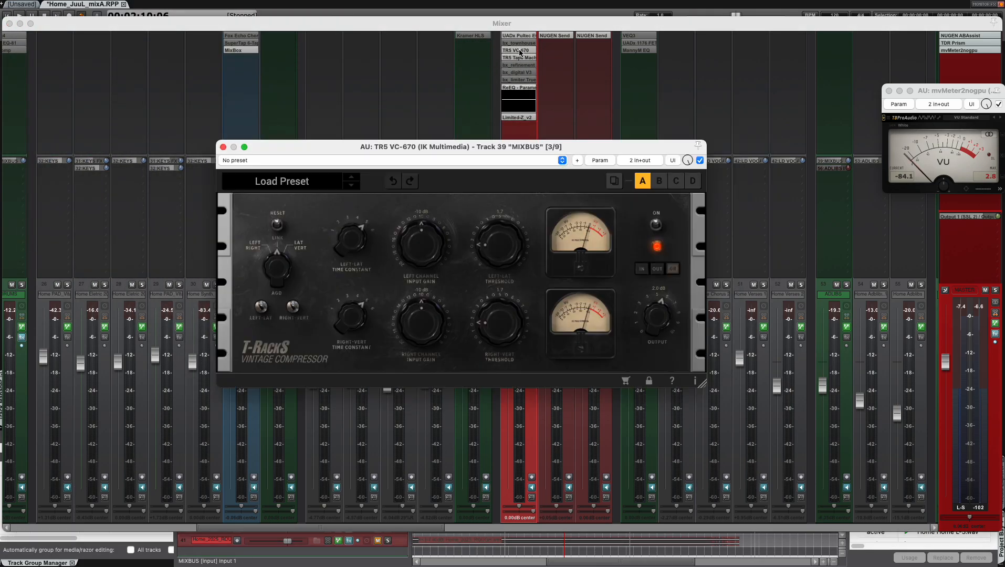
pyautogui.moveTo(700, 146); pyautogui.dragTo(854, 138)
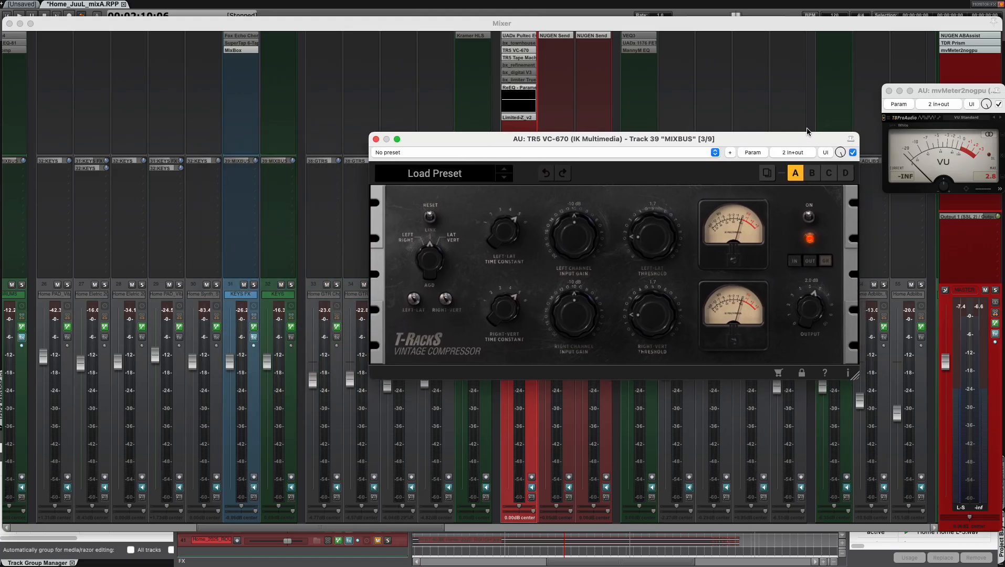
pyautogui.click(512, 45)
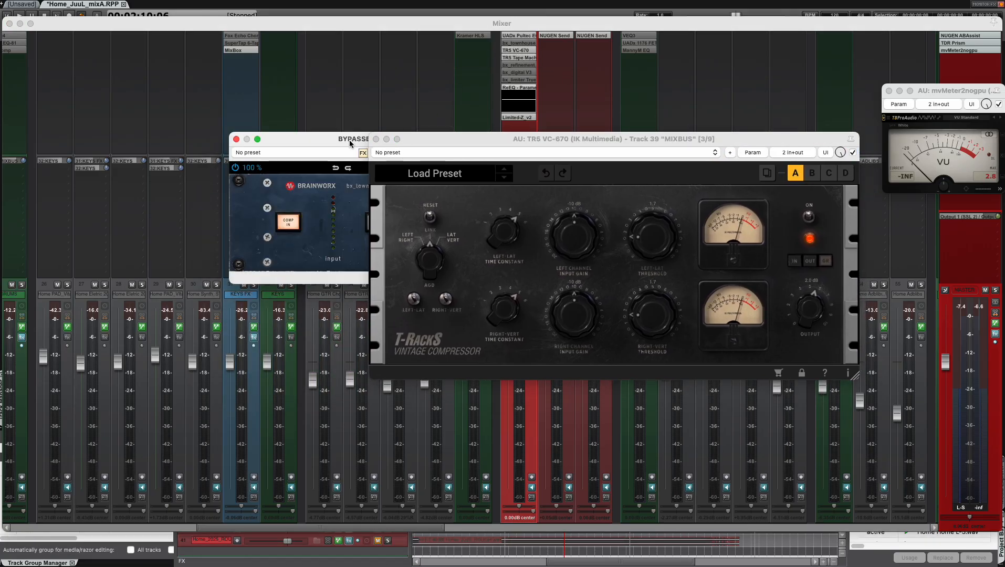
pyautogui.moveTo(352, 141); pyautogui.dragTo(271, 75)
pyautogui.click(675, 68)
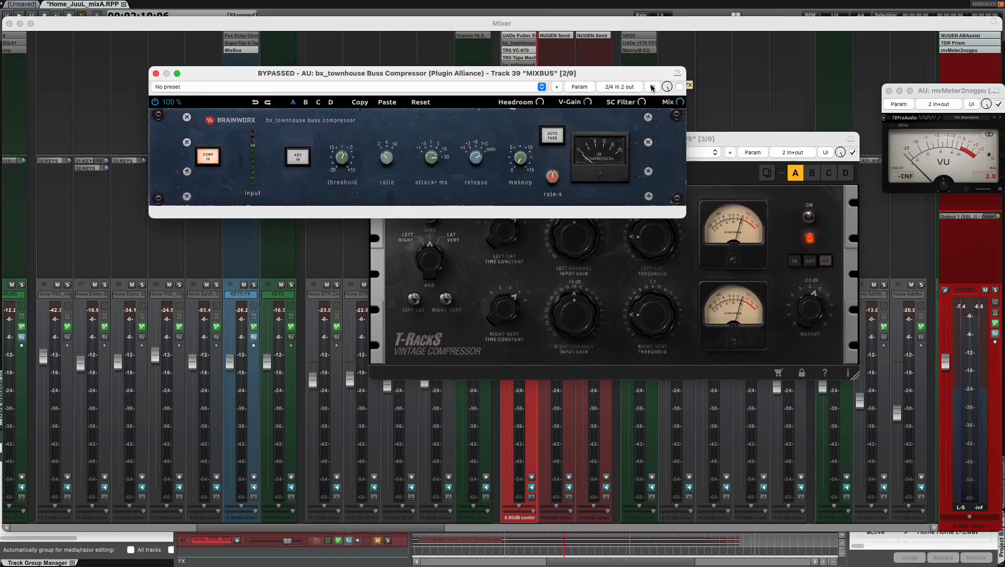
pyautogui.moveTo(711, 138); pyautogui.dragTo(518, 203)
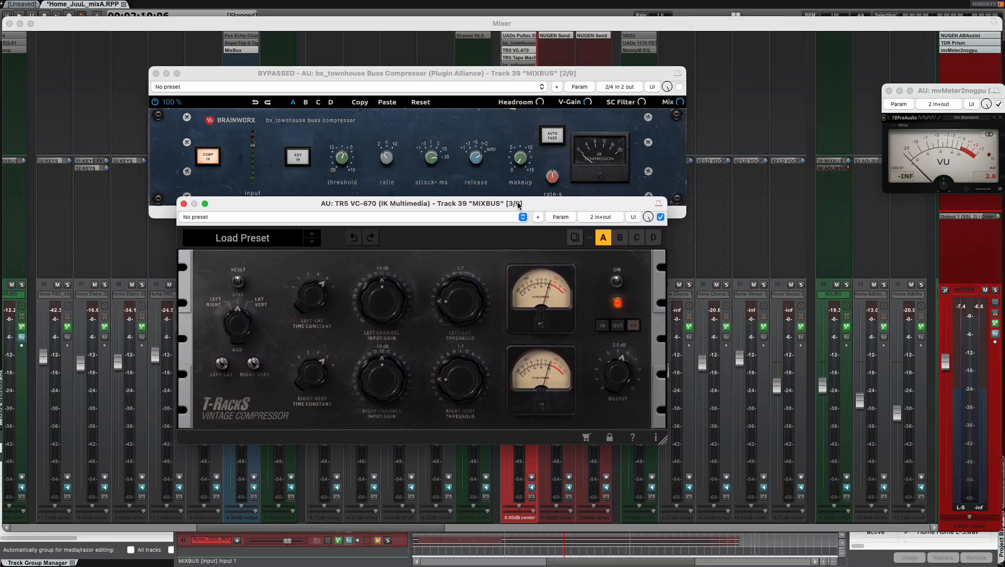
pyautogui.click(434, 152)
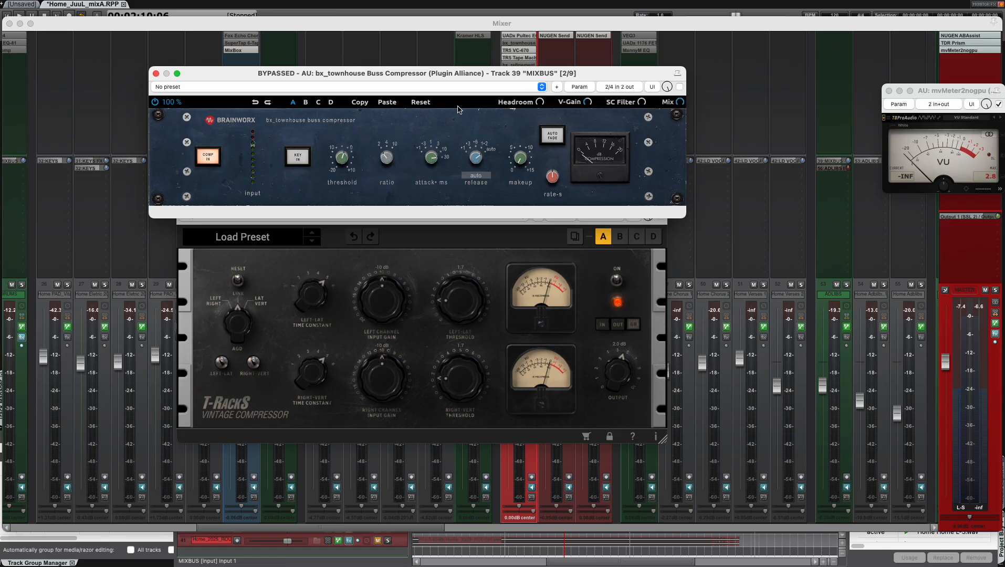
pyautogui.click(470, 239)
pyautogui.moveTo(450, 204); pyautogui.dragTo(449, 212)
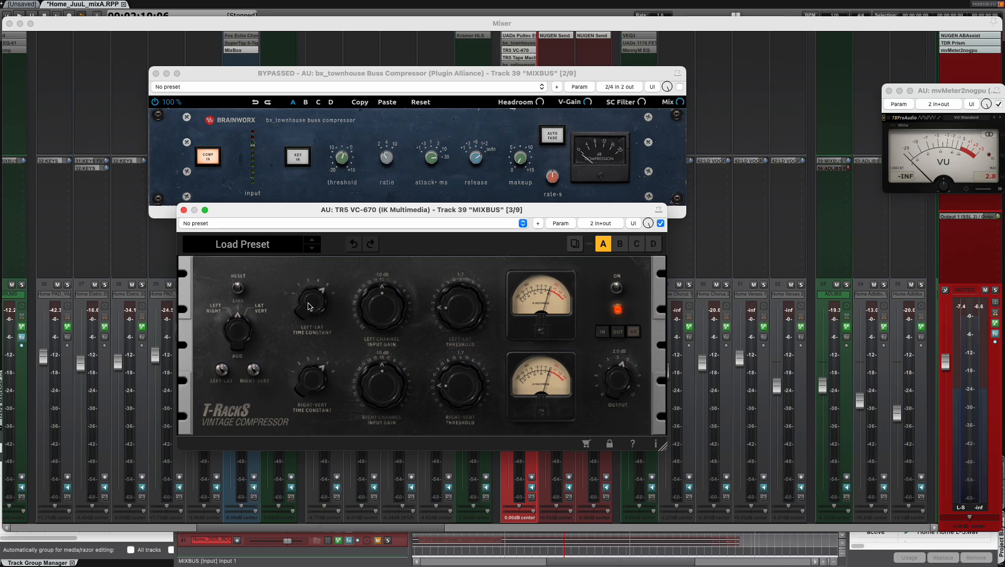
pyautogui.moveTo(307, 293); pyautogui.dragTo(309, 353)
pyautogui.moveTo(309, 409); pyautogui.dragTo(308, 325)
pyautogui.moveTo(306, 282)
pyautogui.mouseDown()
pyautogui.moveTo(290, 342)
pyautogui.moveTo(288, 276)
pyautogui.mouseUp()
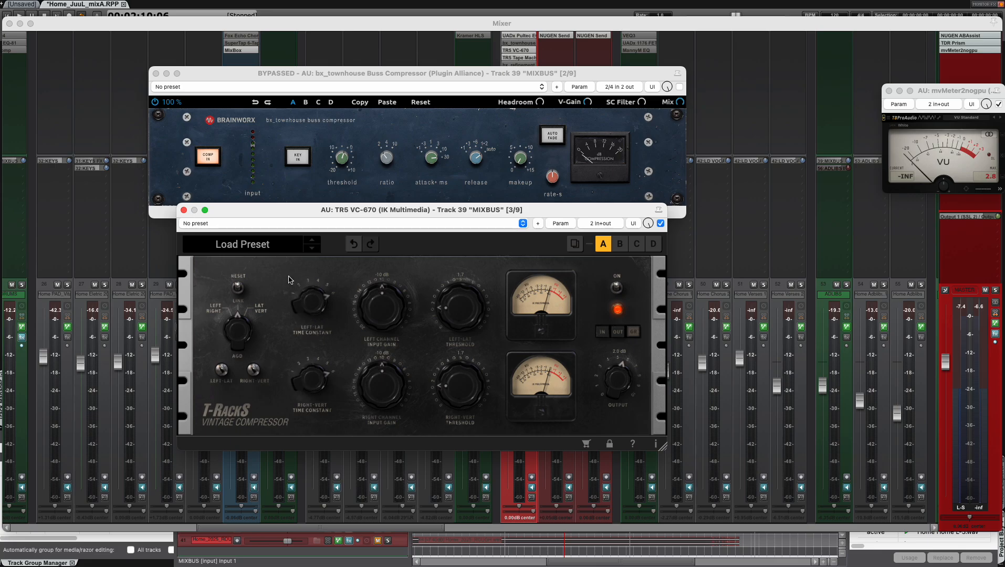
# Step: Select the C2 section from 00:01:55:00 to 00:02:27:00 in the timeline, start playback and return to the mixer
pyautogui.press('super+m')
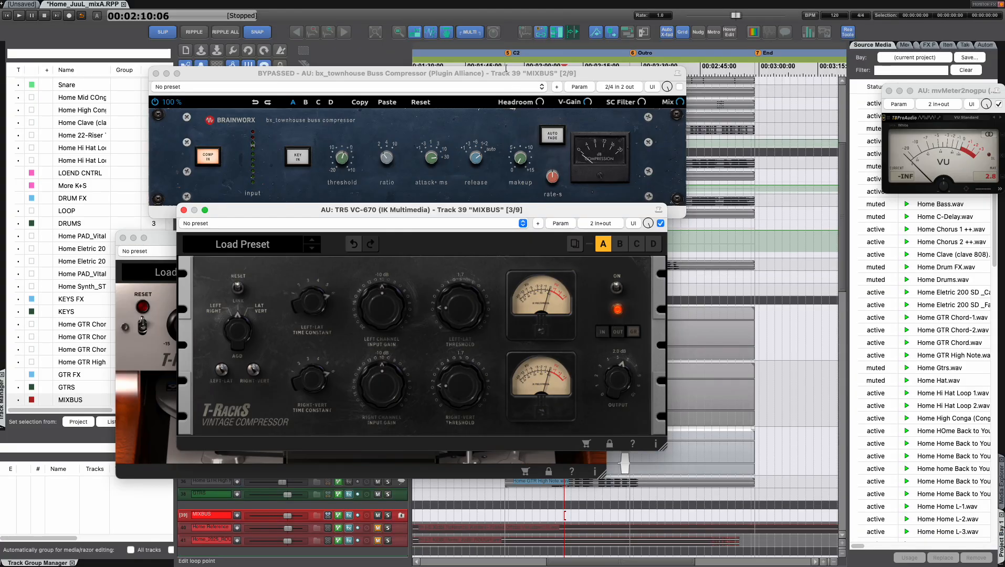
pyautogui.moveTo(506, 73); pyautogui.dragTo(628, 82)
pyautogui.press('space')
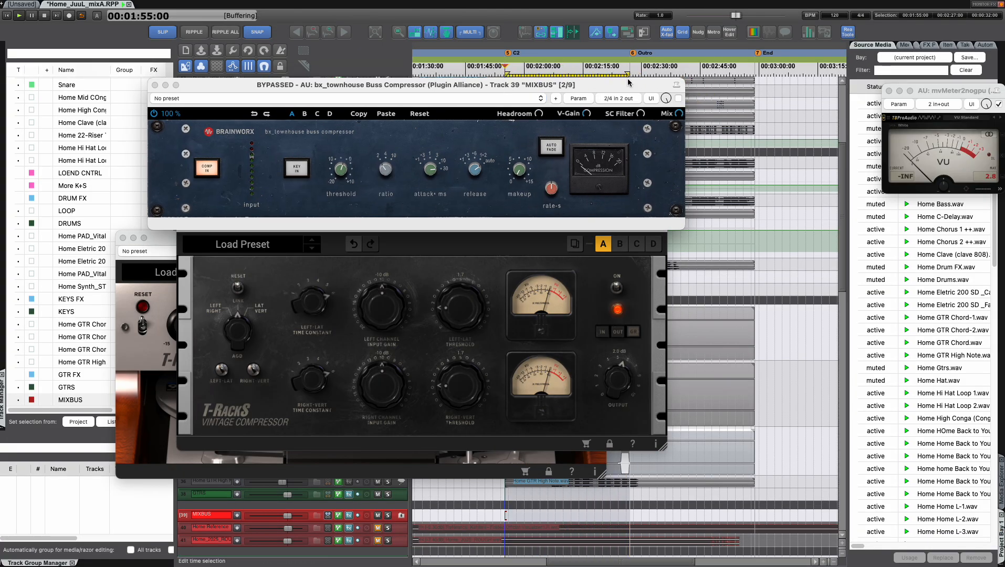
pyautogui.press('super+m')
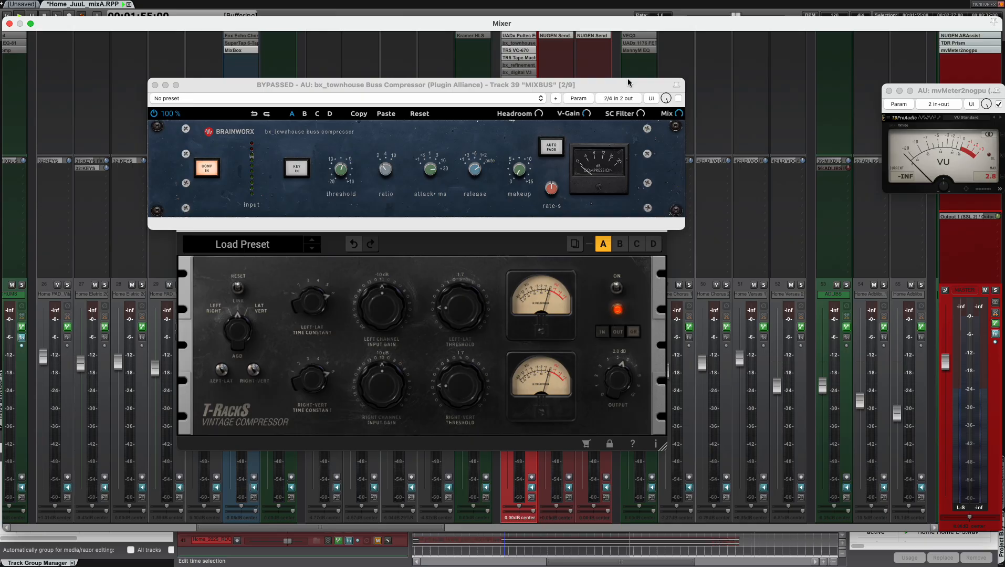
# Step: Set the VC-670's threshold to 4.3, its time constant to the lowest position and its output to 0.0 dB during playback
pyautogui.click(474, 242)
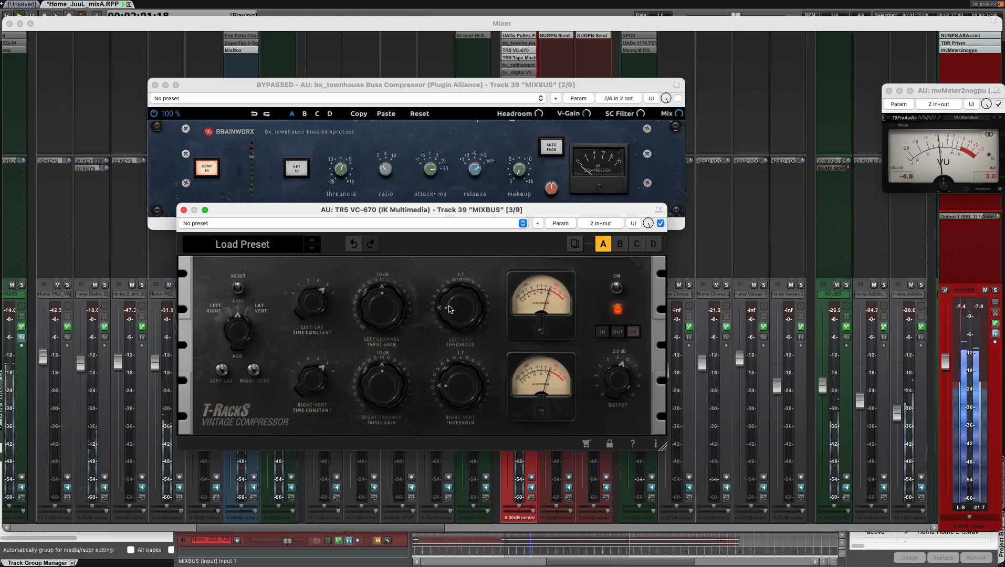
pyautogui.moveTo(450, 309); pyautogui.dragTo(452, 274)
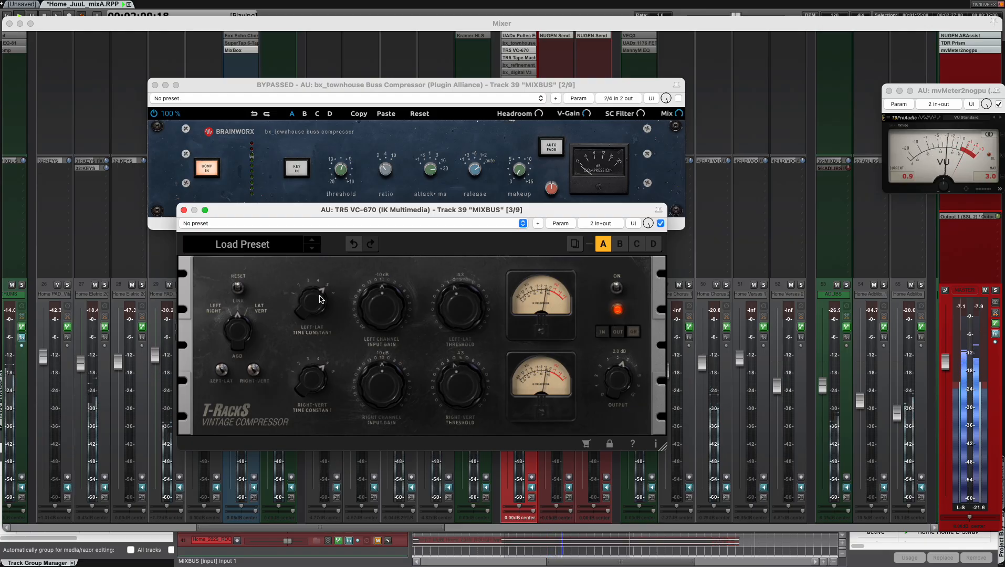
pyautogui.moveTo(314, 301); pyautogui.dragTo(283, 453)
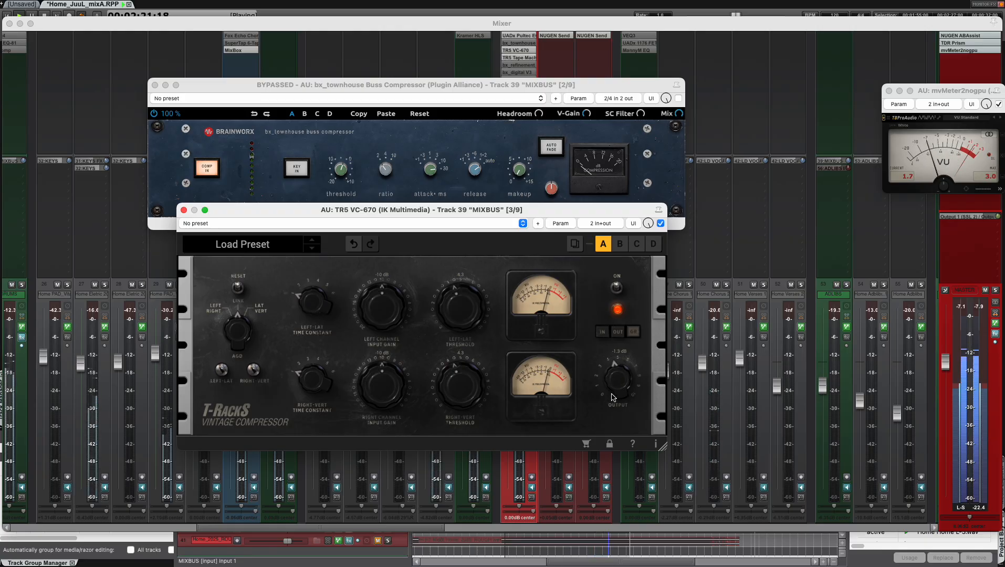
pyautogui.moveTo(616, 379); pyautogui.dragTo(613, 390)
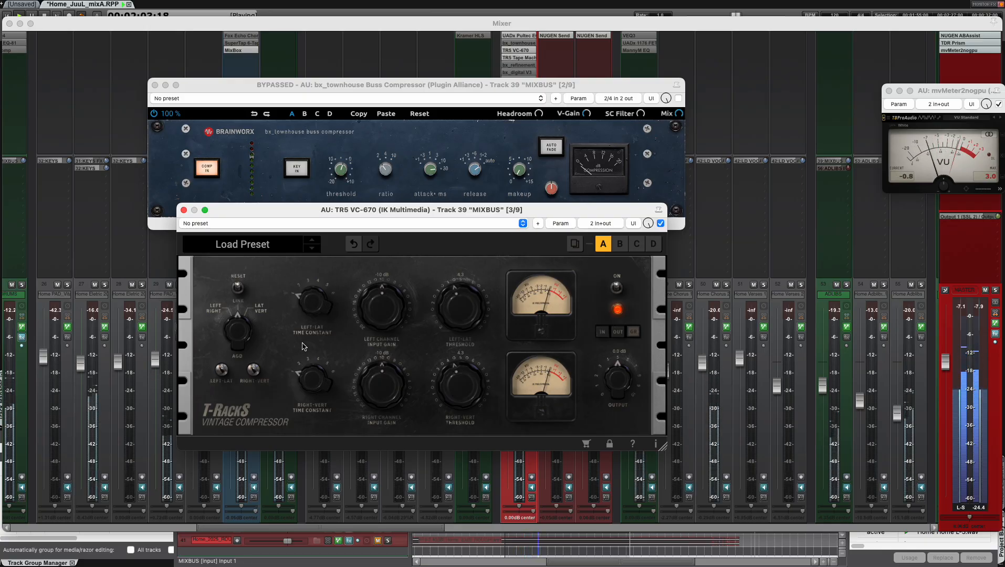
# Step: Switch the VC-670 off and on to compare loudness and set its output to 0.9 dB
pyautogui.click(616, 290)
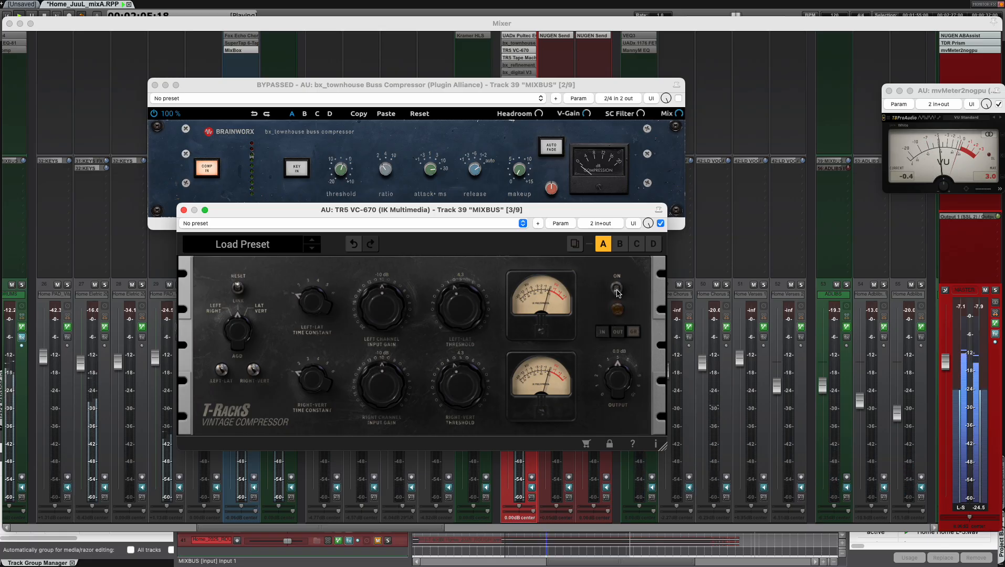
pyautogui.click(616, 289)
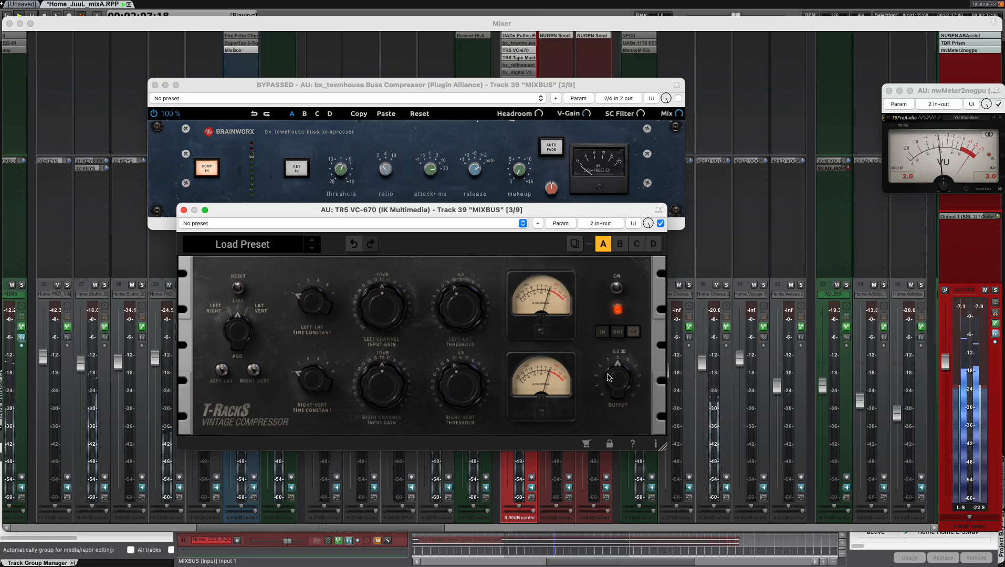
pyautogui.scroll(1, 617, 377)
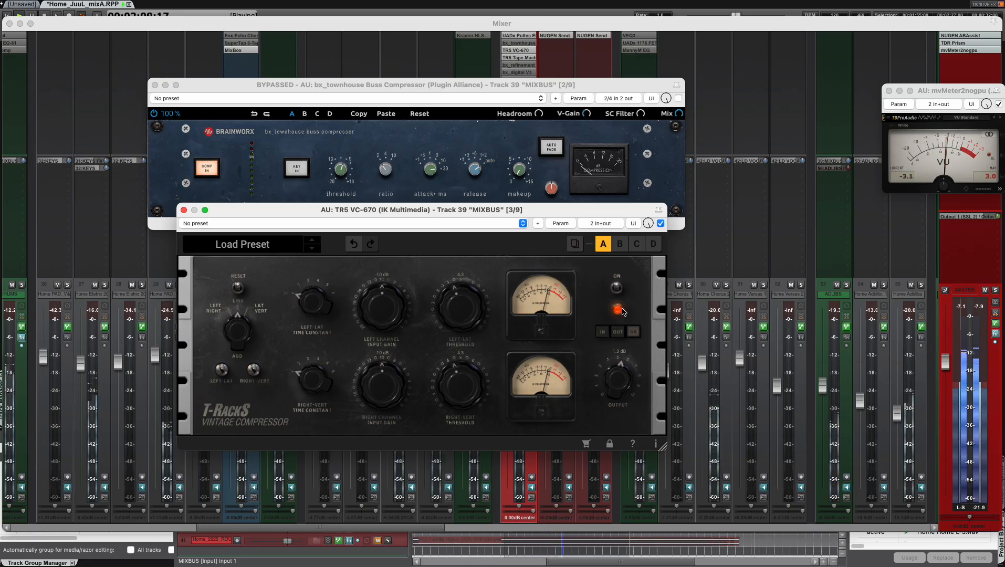
pyautogui.click(617, 290)
pyautogui.click(616, 290)
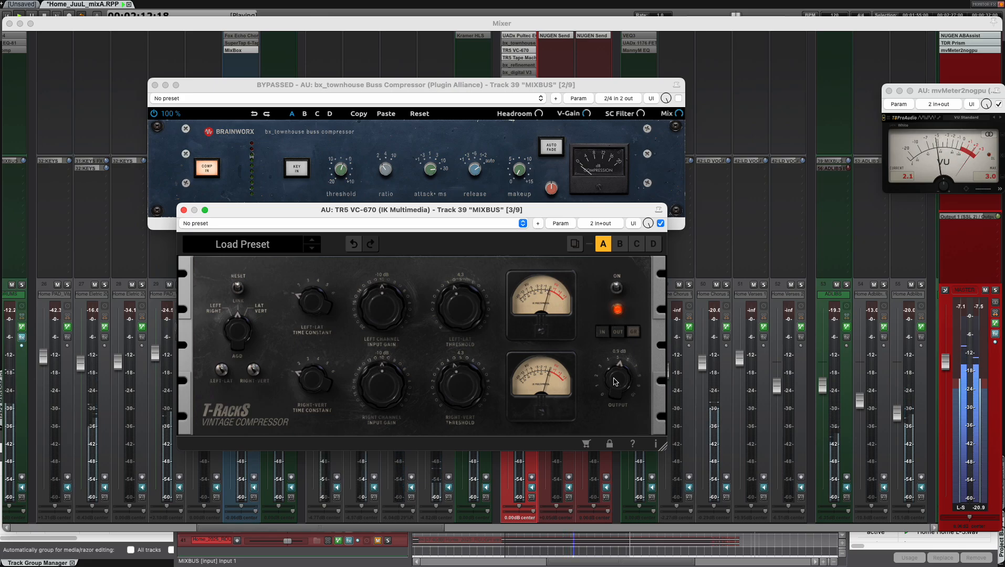
# Step: Raise the VC-670's time constant and switch the unit off and on repeatedly for comparison, leaving it on
pyautogui.click(616, 290)
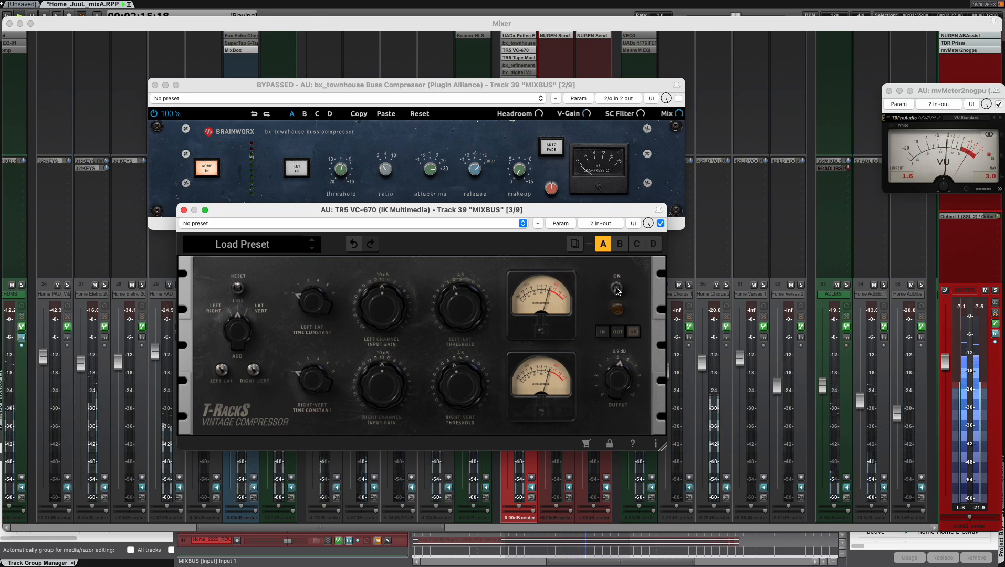
pyautogui.click(617, 290)
pyautogui.click(617, 290)
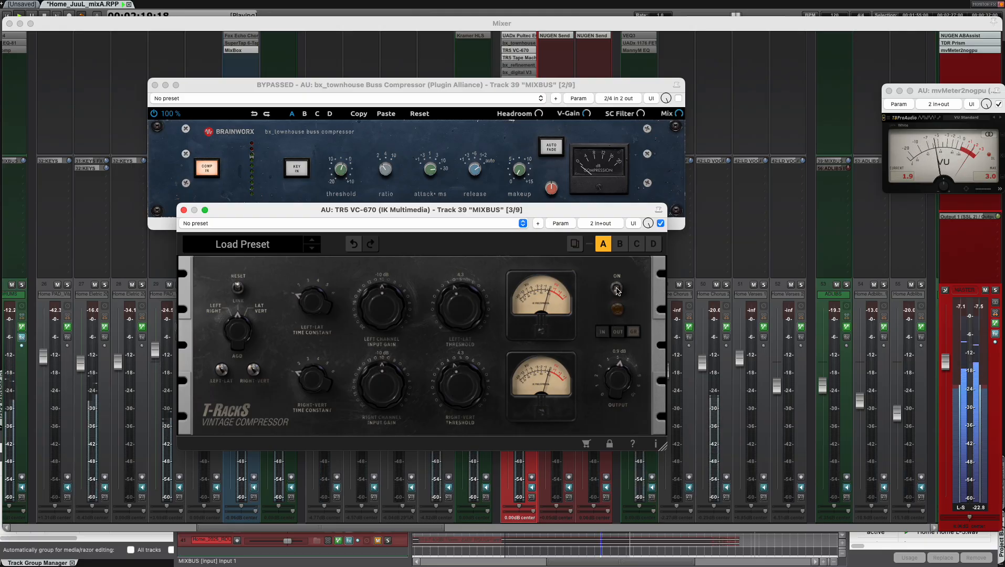
pyautogui.click(617, 290)
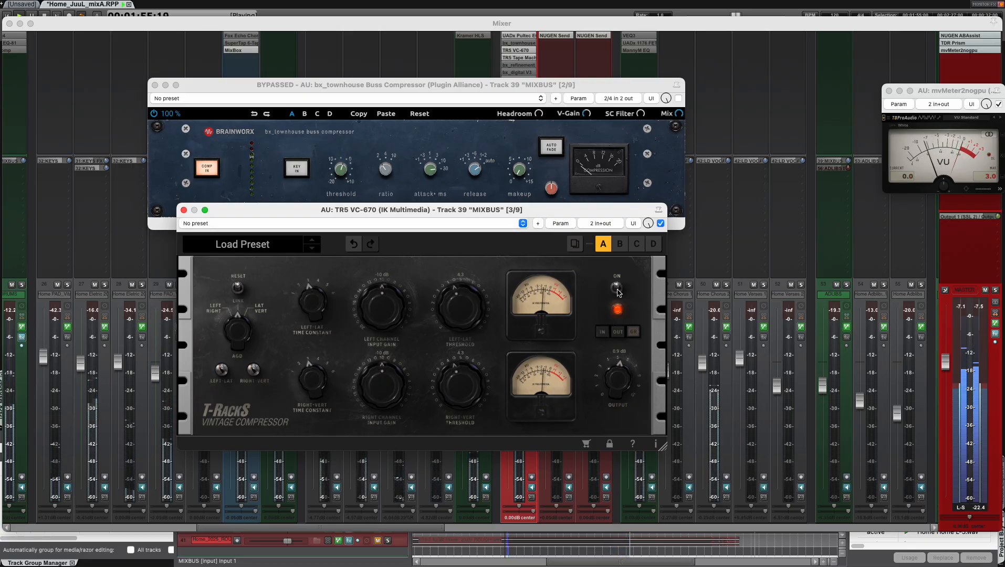
pyautogui.click(618, 290)
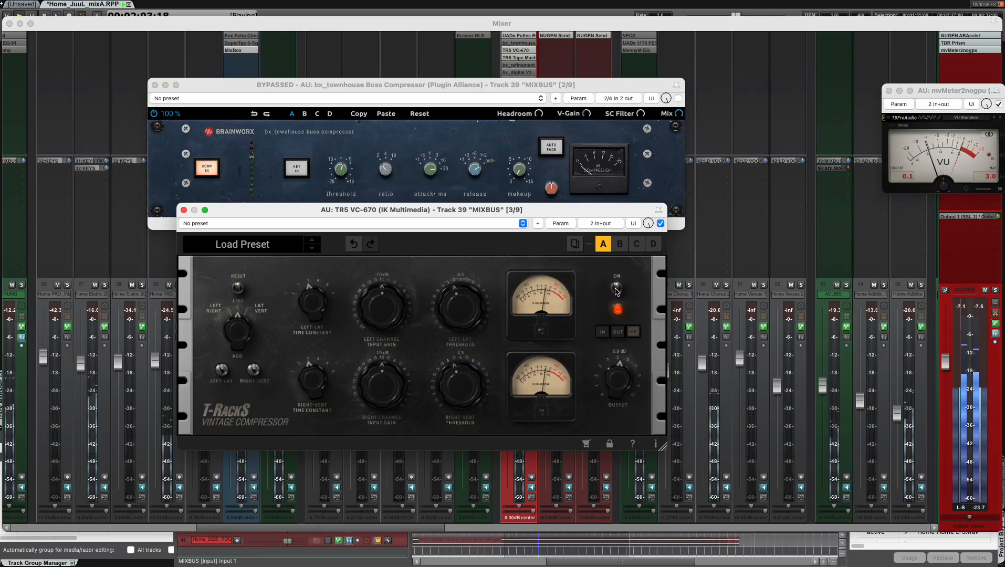
pyautogui.click(616, 290)
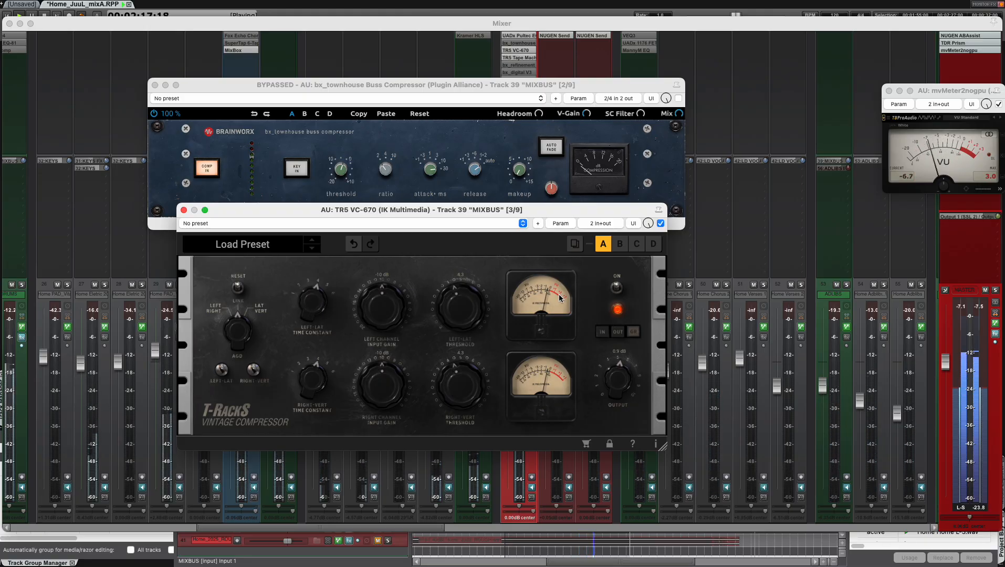
pyautogui.click(617, 289)
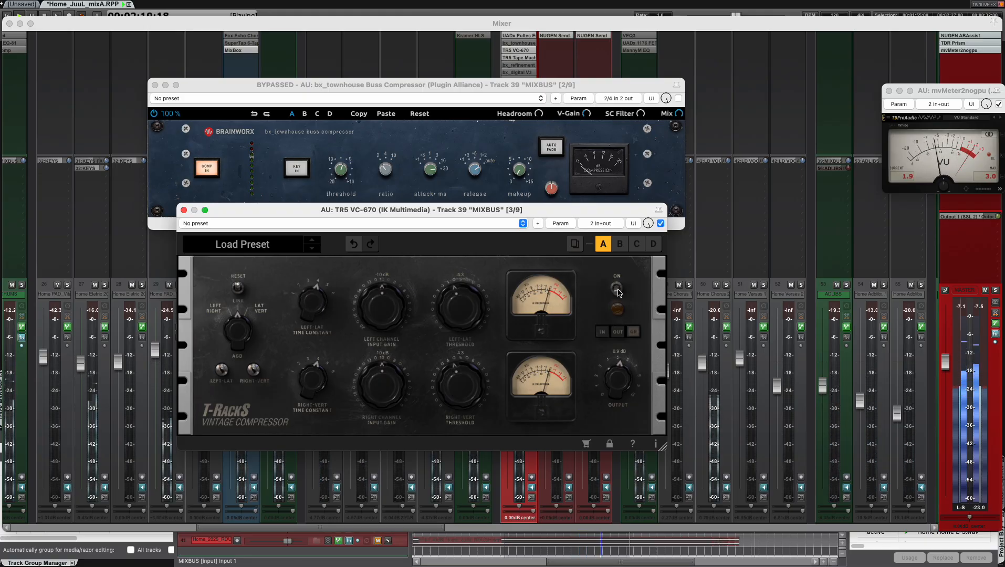
pyautogui.click(617, 290)
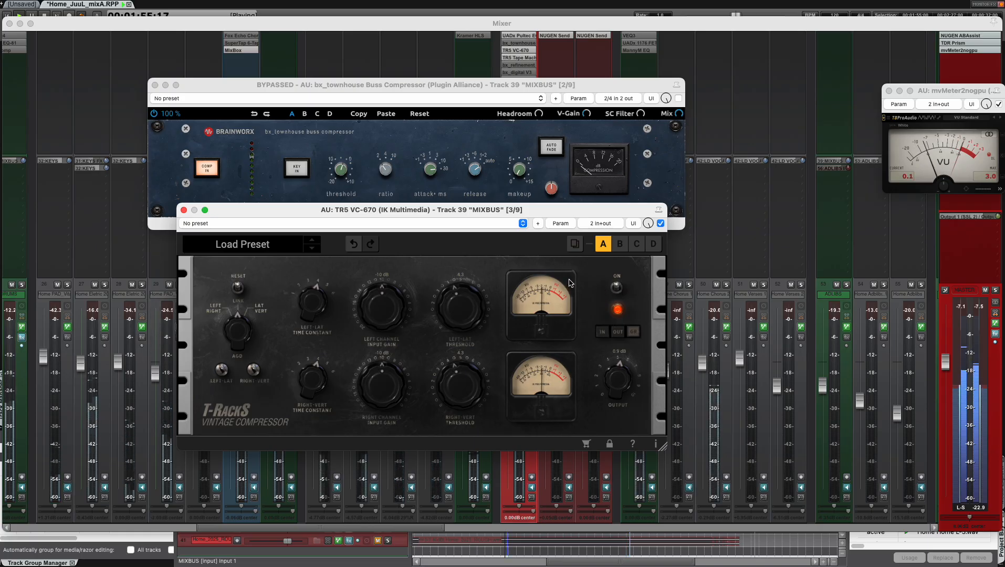
# Step: Alternate between VC-670 and bx_townhouse in the MIXBUS chain, bypass the TR5 Tape Machine and leave VC-670 active
pyautogui.keyDown('shift'); pyautogui.click(520, 51); pyautogui.keyUp('shift')
pyautogui.keyDown('shift'); pyautogui.click(520, 44); pyautogui.keyUp('shift')
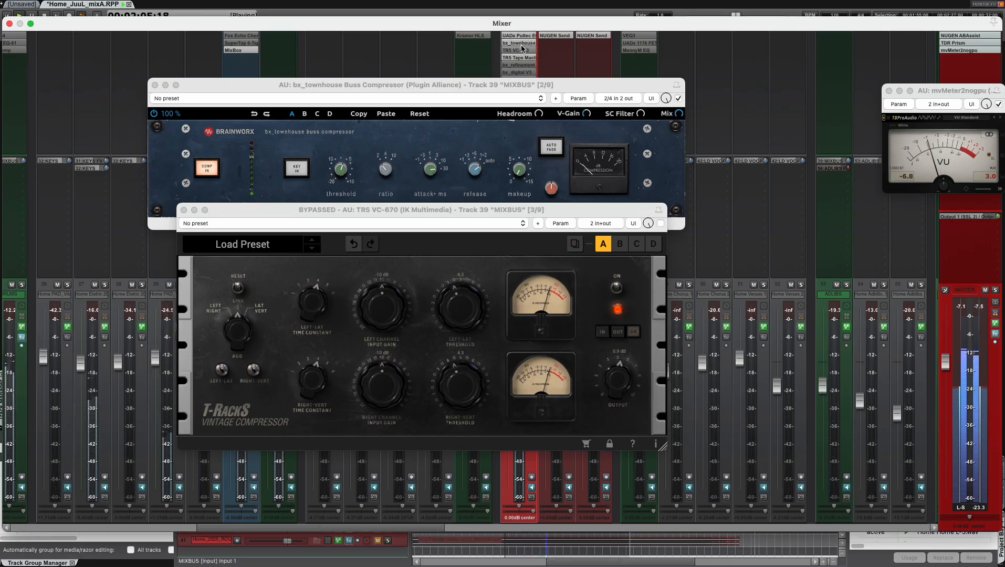
pyautogui.keyDown('shift'); pyautogui.click(521, 44); pyautogui.keyUp('shift')
pyautogui.keyDown('shift'); pyautogui.click(520, 56); pyautogui.keyUp('shift')
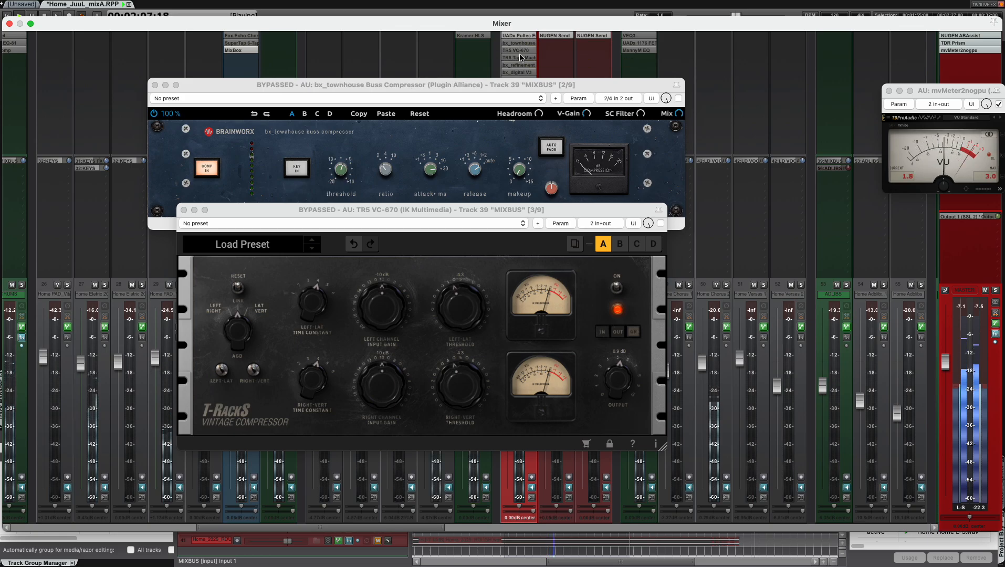
pyautogui.keyDown('shift'); pyautogui.click(520, 51); pyautogui.keyUp('shift')
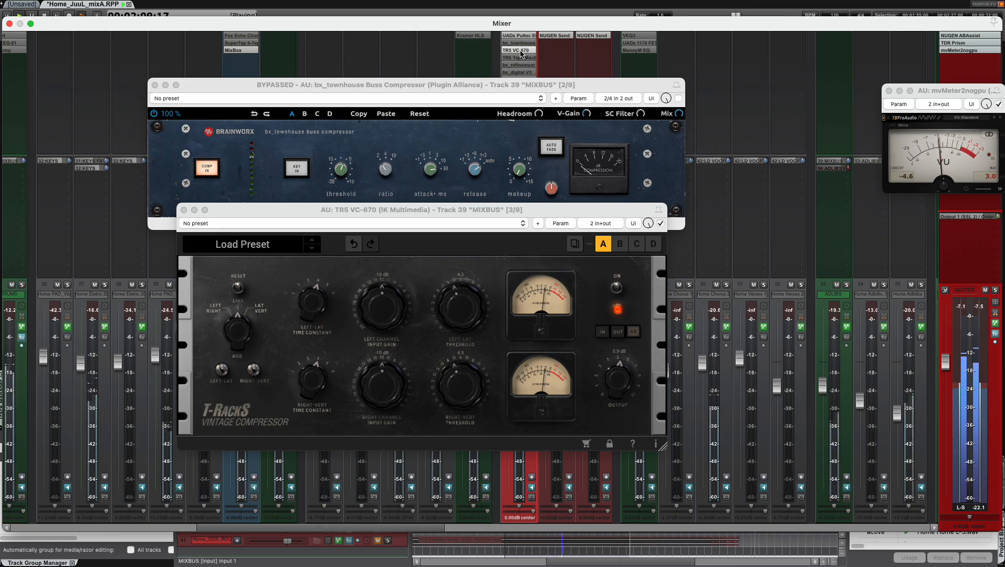
# Step: Move the VC-670 and bx_townhouse windows so their bypass switches sit together, then bypass VC-670 and enable bx_townhouse
pyautogui.moveTo(636, 207); pyautogui.dragTo(658, 102)
pyautogui.click(654, 82)
pyautogui.click(678, 98)
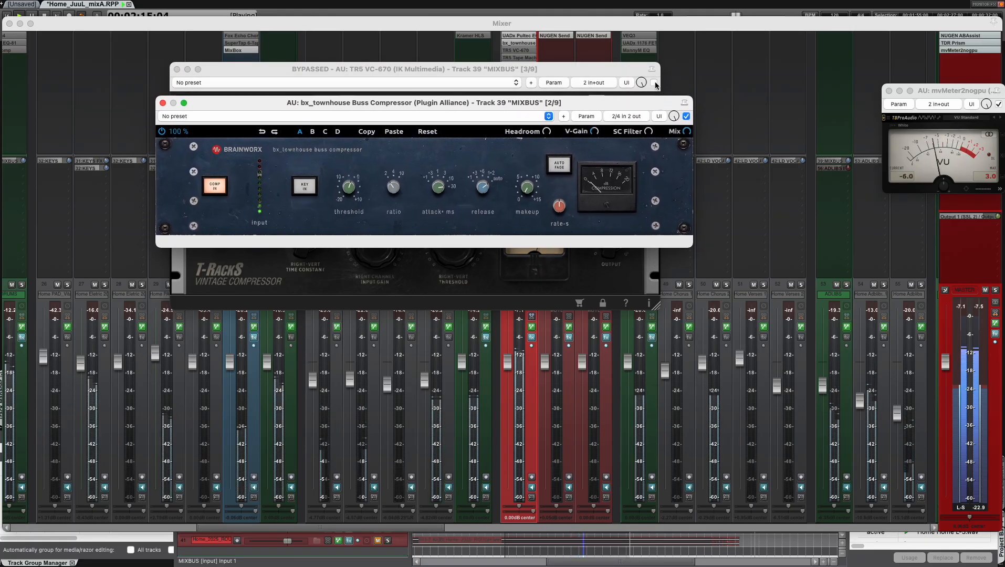
# Step: Bypass bx_townhouse, enable the VC-670 and set its output to 2.1 dB
pyautogui.click(686, 116)
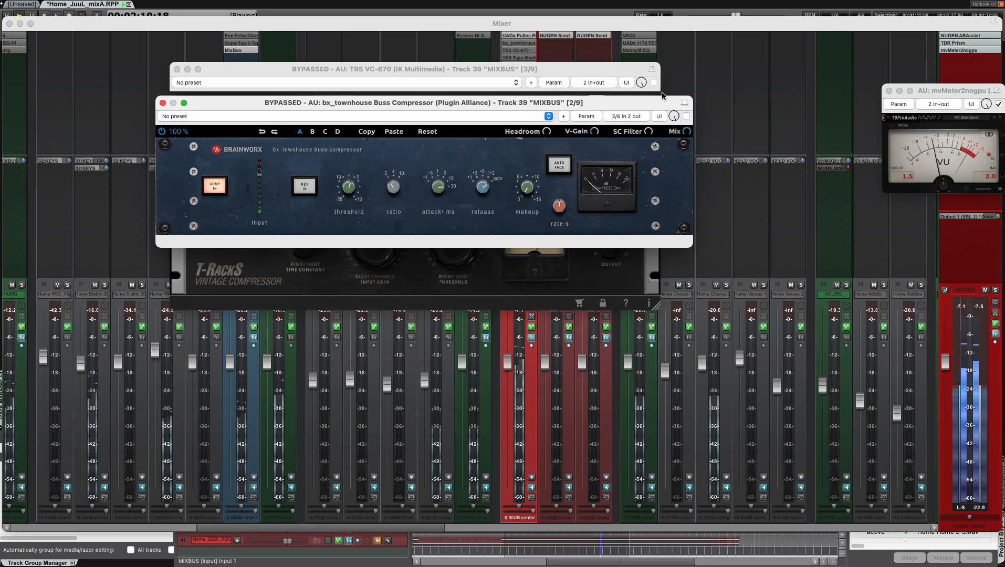
pyautogui.click(654, 83)
pyautogui.moveTo(640, 72); pyautogui.dragTo(640, 70)
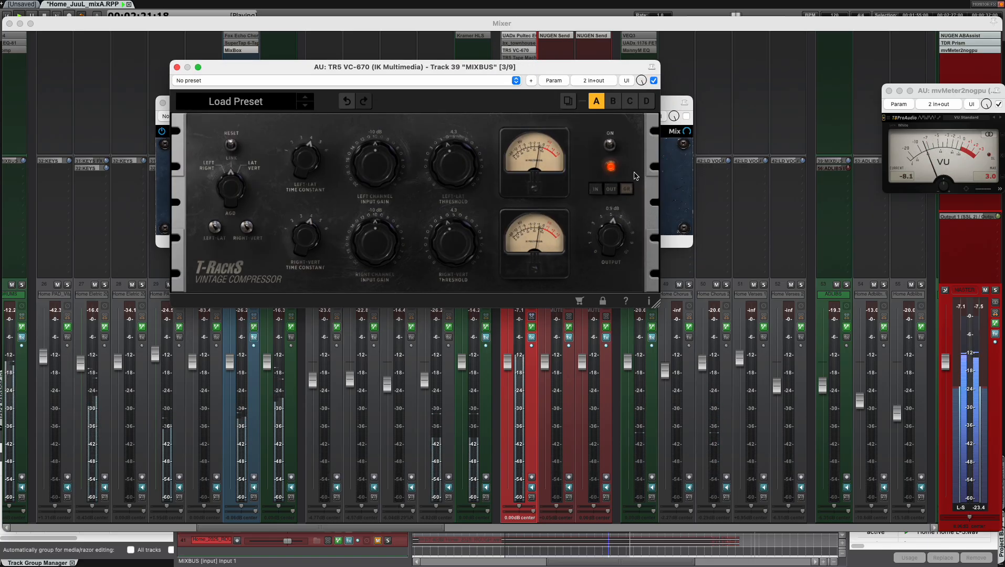
pyautogui.moveTo(615, 234); pyautogui.dragTo(617, 227)
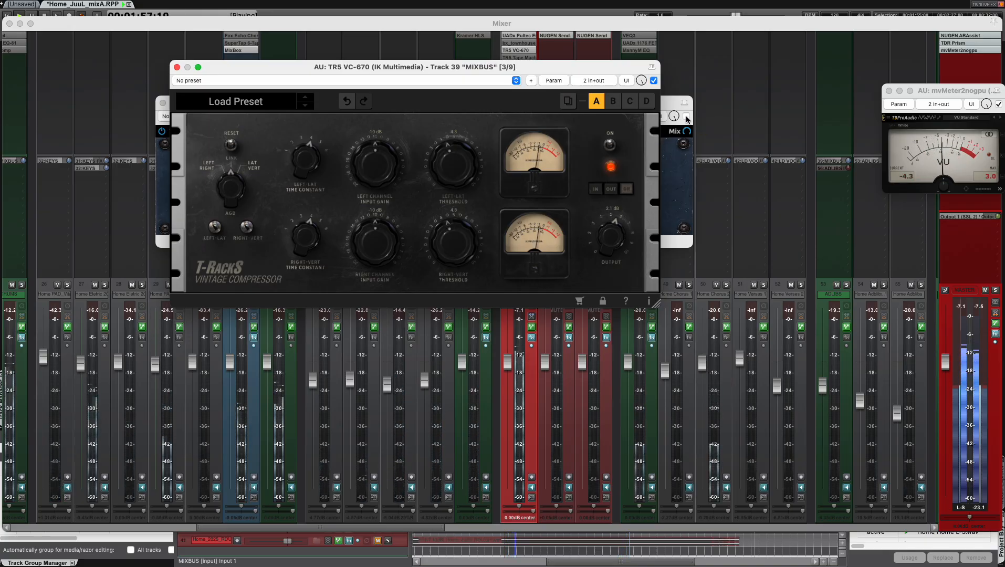
# Step: Switch to bx_townhouse and back to the VC-670 during playback for comparison, stopping playback with the VC-670 active
pyautogui.click(674, 104)
pyautogui.click(656, 80)
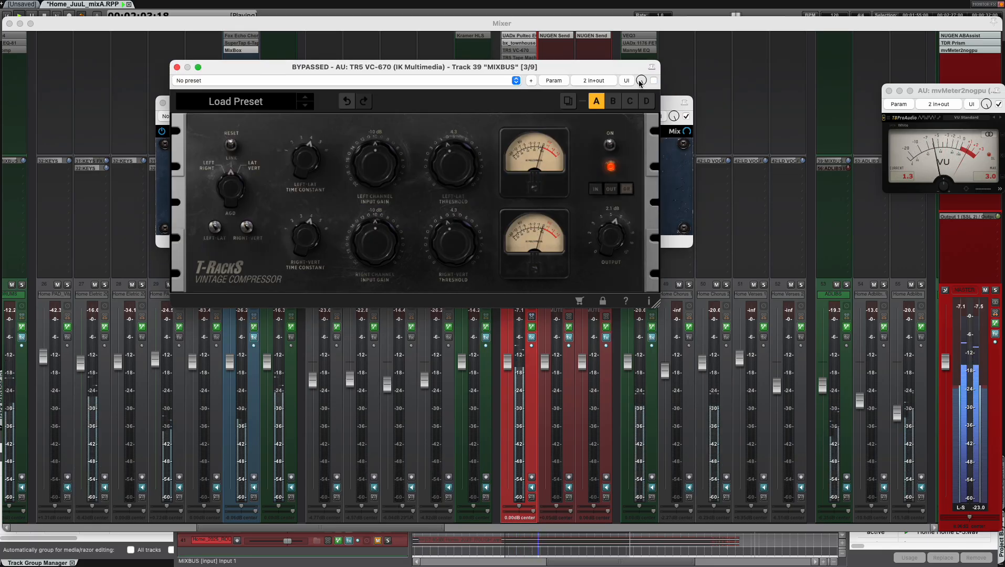
pyautogui.click(687, 118)
pyautogui.click(654, 81)
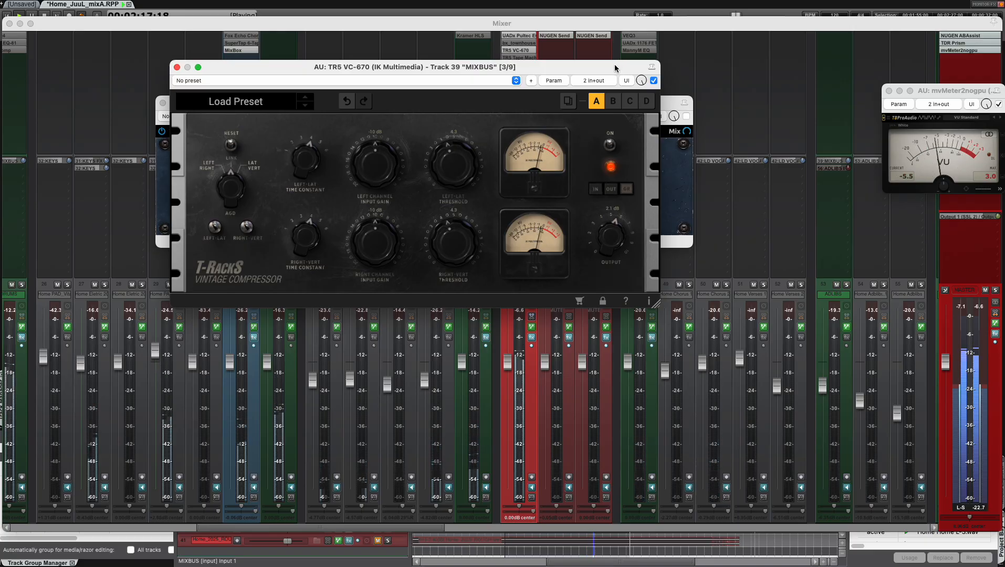
pyautogui.press('space')
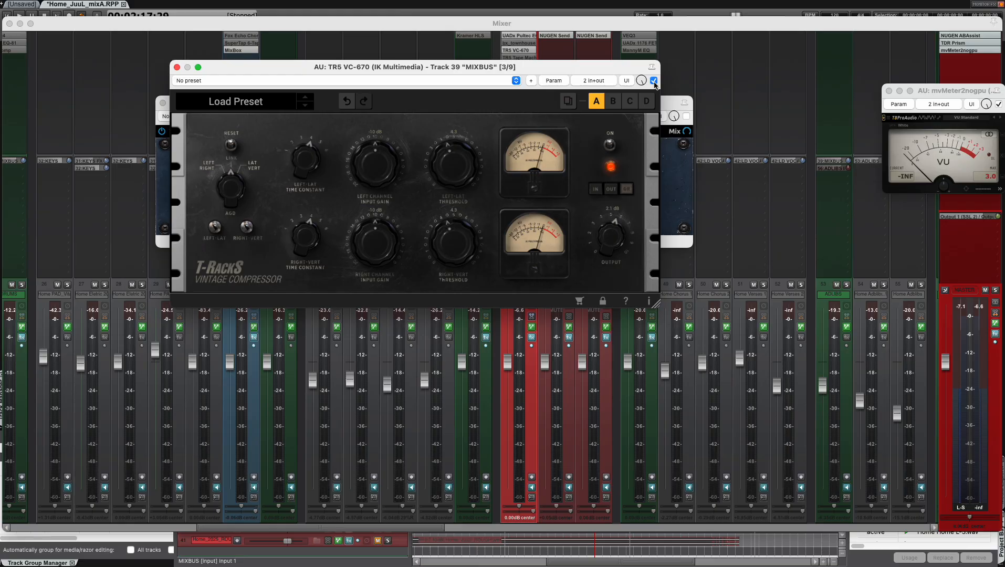
# Step: Bypass the VC-670 and close both compressor windows
pyautogui.click(674, 104)
pyautogui.moveTo(674, 104); pyautogui.dragTo(703, 135)
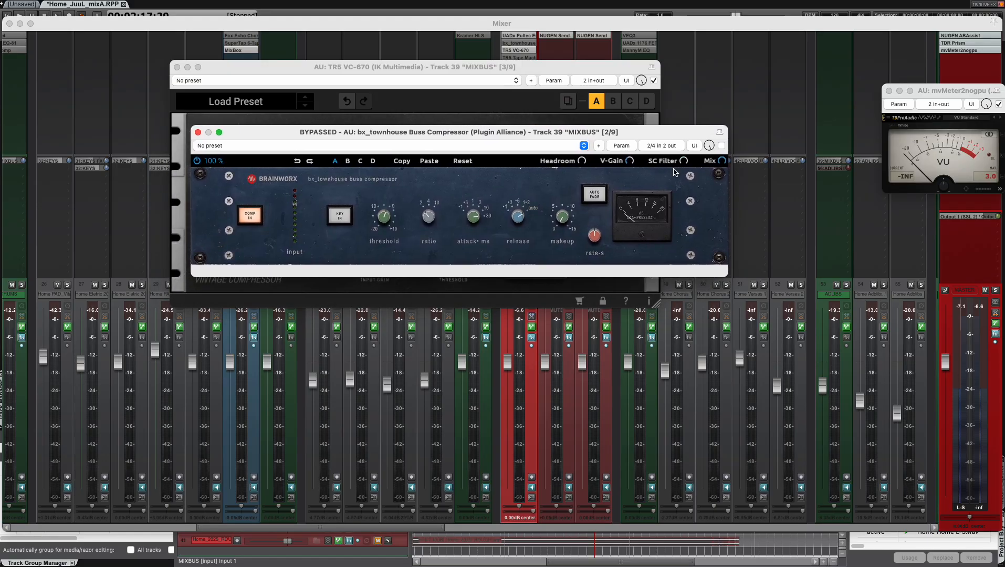
pyautogui.click(605, 73)
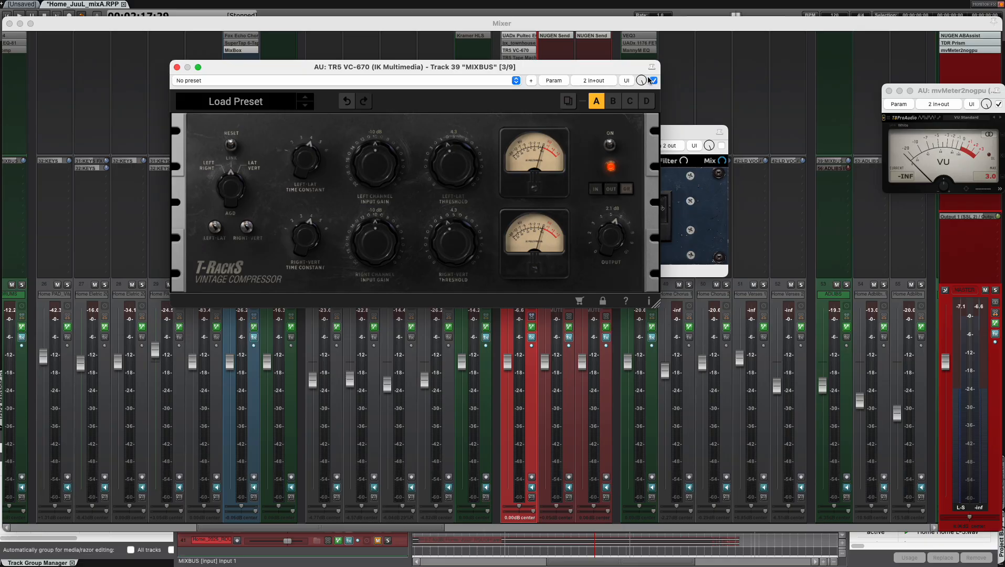
pyautogui.click(703, 137)
pyautogui.moveTo(702, 135); pyautogui.dragTo(704, 146)
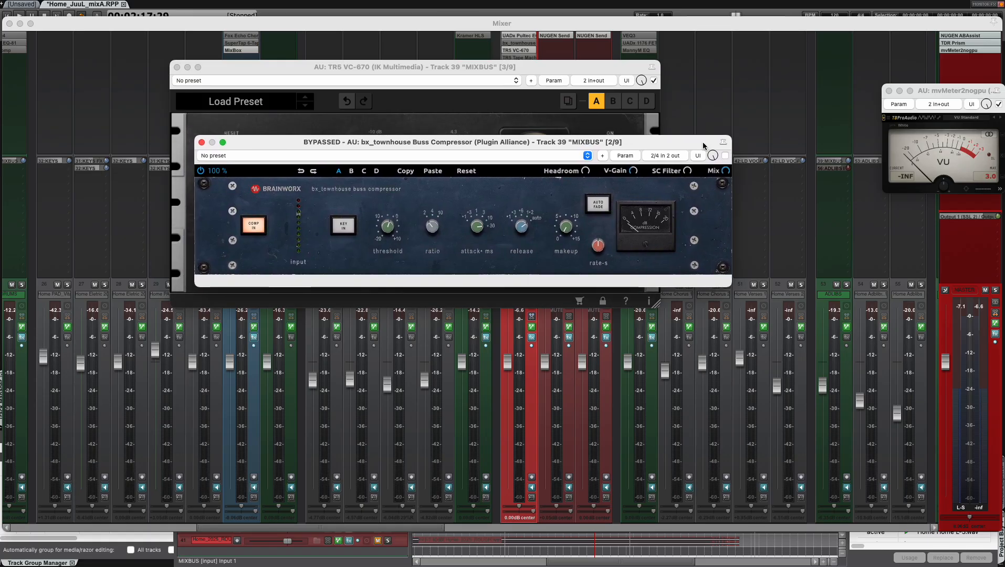
pyautogui.click(633, 71)
pyautogui.click(654, 81)
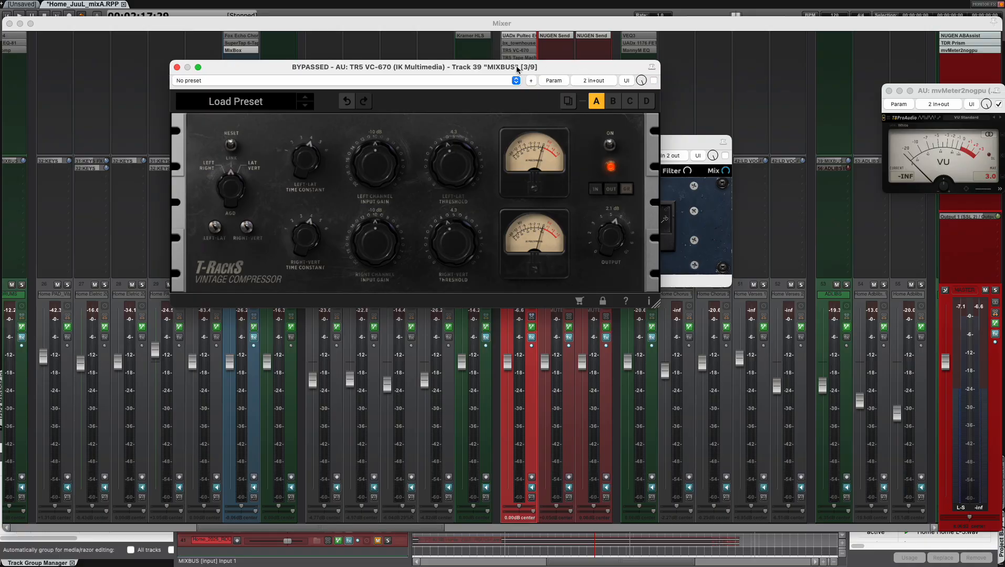
pyautogui.click(177, 68)
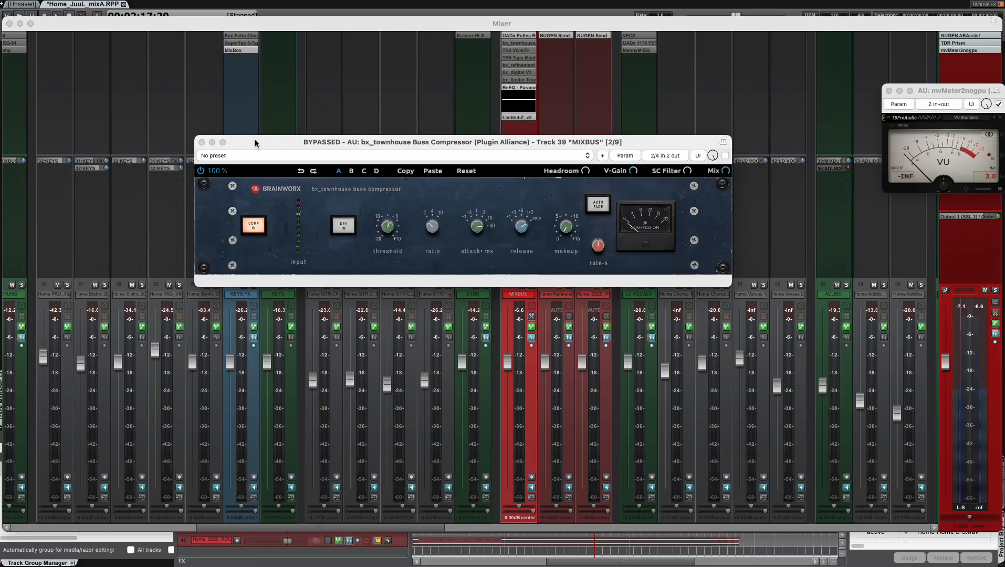
pyautogui.click(202, 143)
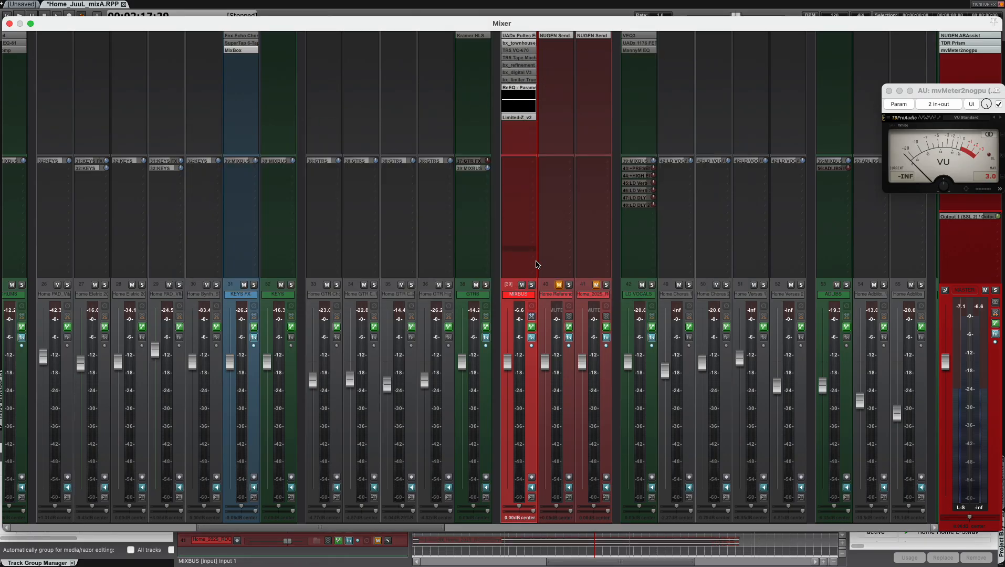
# Step: Insert a new track after MIXBUS and name it "Paralel Mix Bus"
pyautogui.hotkey('ctrl', 't')
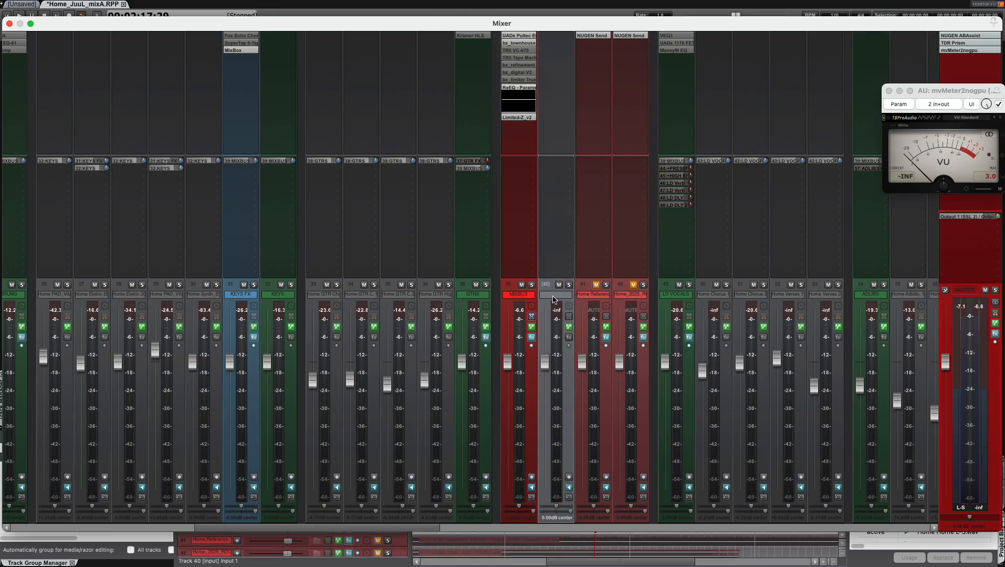
pyautogui.doubleClick(554, 295)
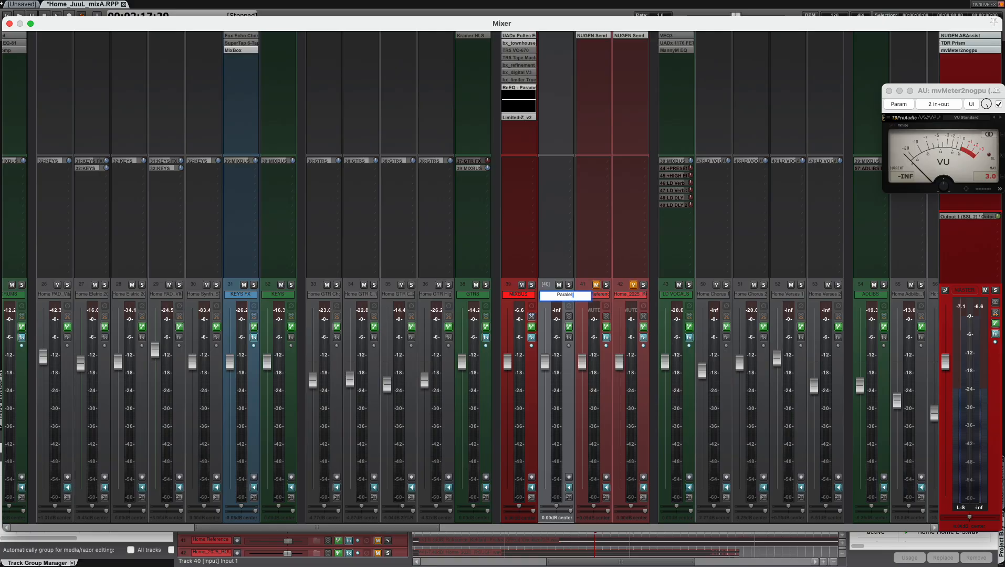
pyautogui.write('Paralel Mix bUs')
pyautogui.press('Return')
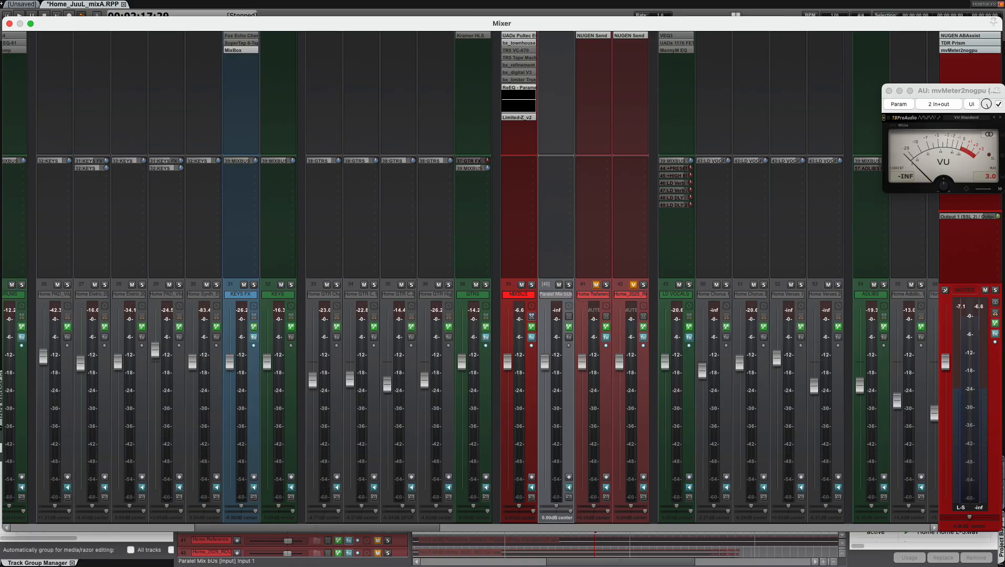
pyautogui.doubleClick(559, 294)
pyautogui.write('P')
pyautogui.press('Return')
# Step: Insert a second new track near MIXBUS for another parallel bus
pyautogui.rightClick(556, 287)
pyautogui.click(524, 299)
pyautogui.click(522, 297)
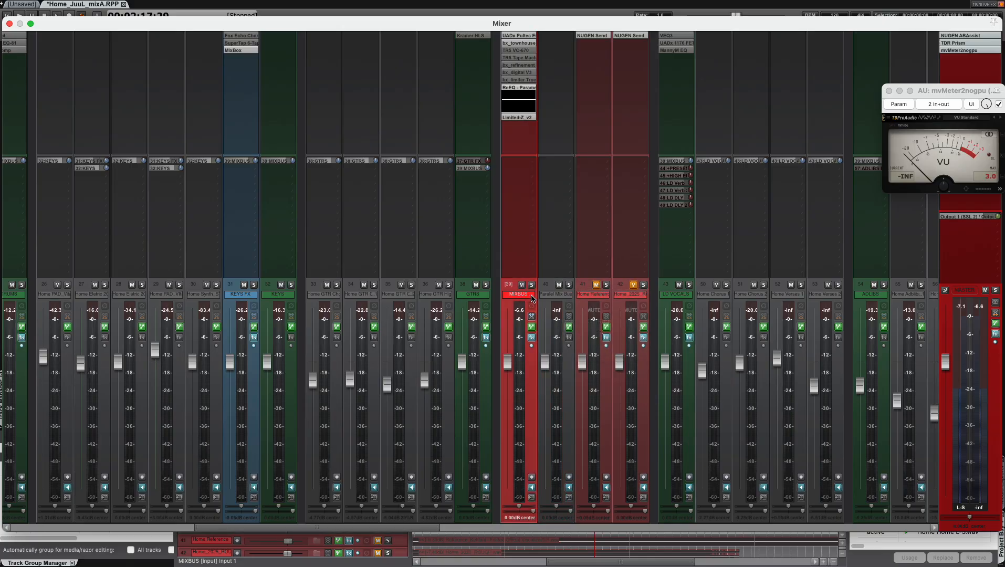
pyautogui.click(559, 298)
pyautogui.click(534, 298)
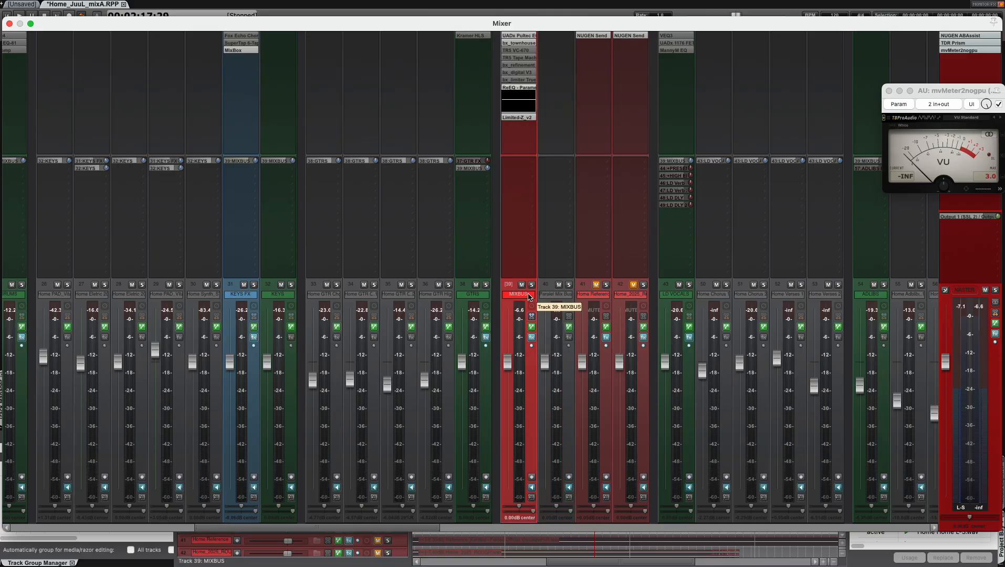
pyautogui.press('super+t')
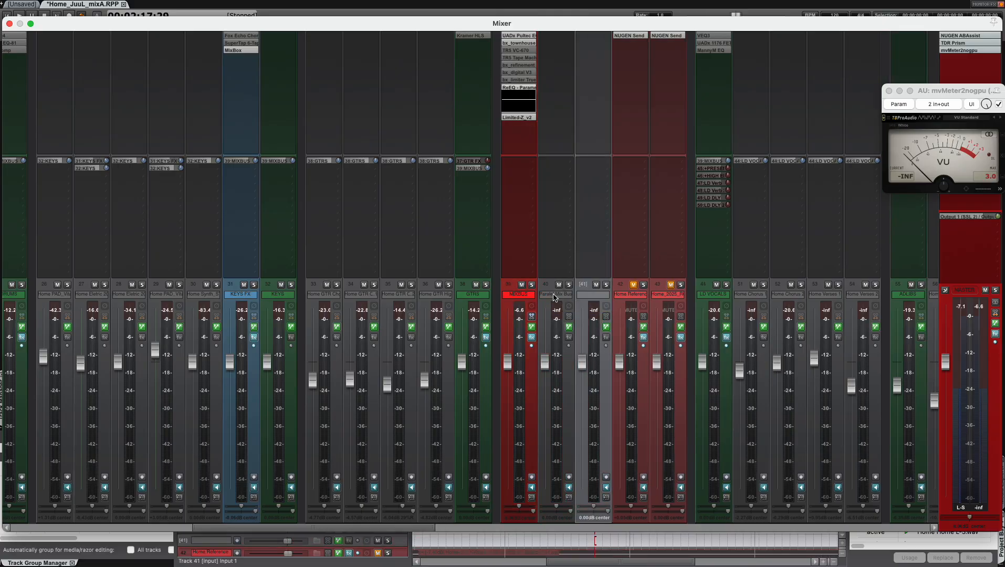
# Step: Name the two new tracks beside MIXBUS "Mix Bus 1" and "Mix Bus 2"
pyautogui.doubleClick(559, 298)
pyautogui.write('MI')
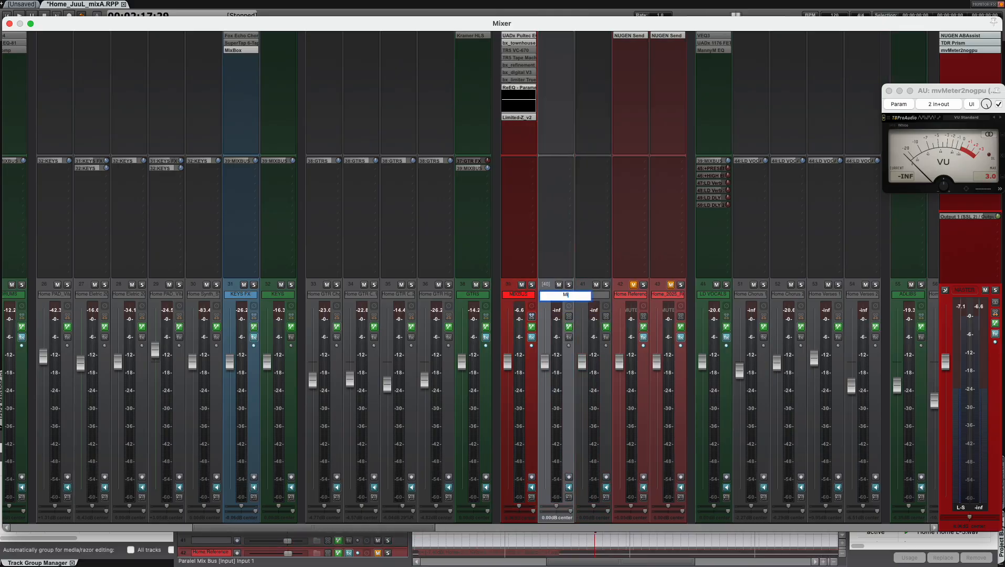
pyautogui.write('x Bus 1')
pyautogui.press('Tab')
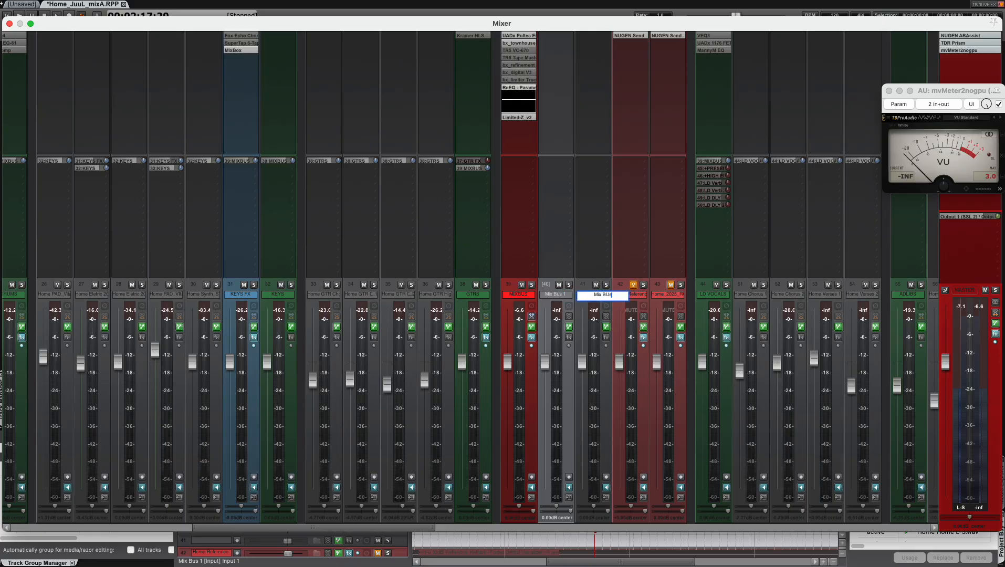
pyautogui.write('Mix Bus 2')
pyautogui.press('Return')
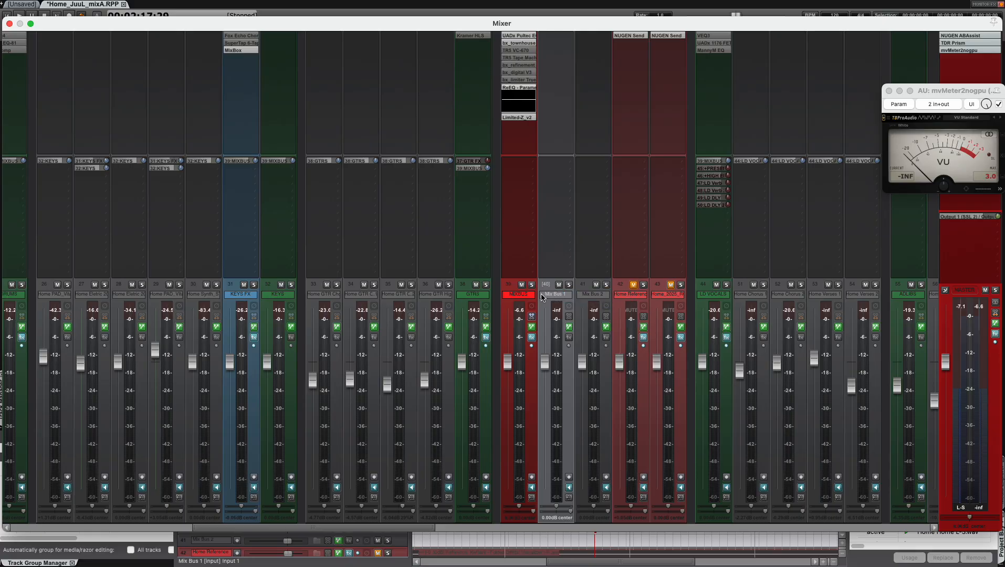
pyautogui.keyDown('shift'); pyautogui.click(588, 295); pyautogui.keyUp('shift')
pyautogui.rightClick(553, 295)
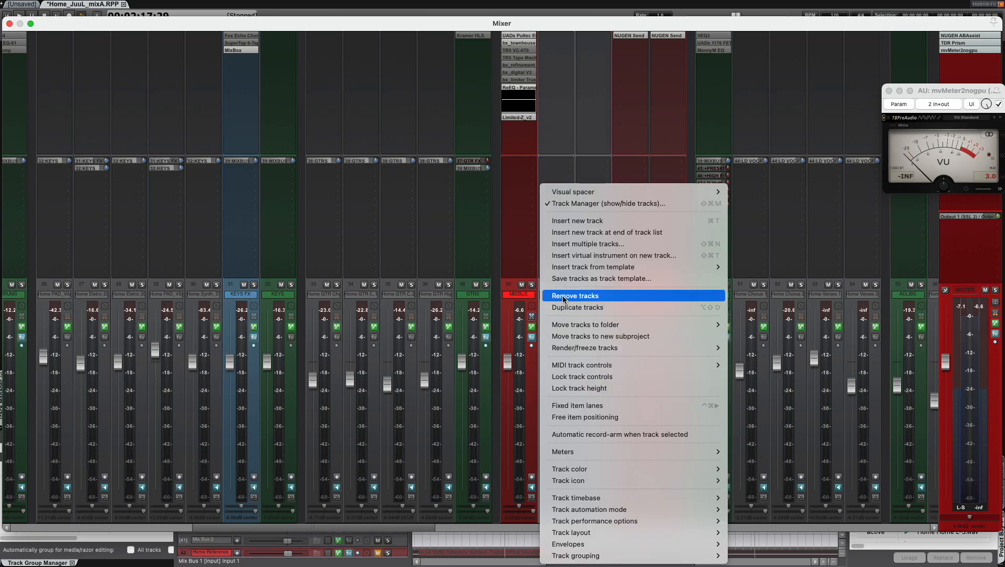
pyautogui.click(525, 295)
pyautogui.click(518, 298)
pyautogui.press('super+r')
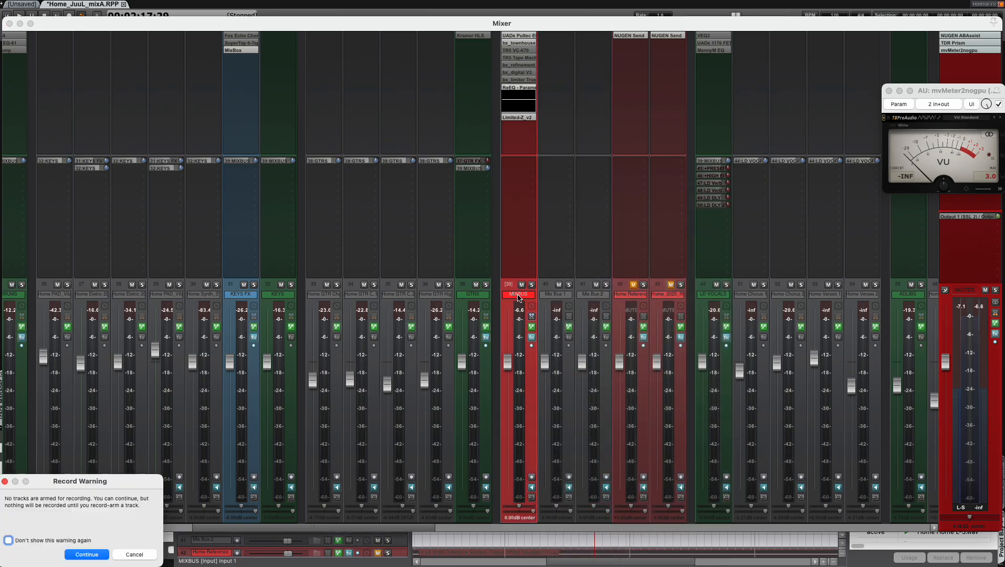
pyautogui.press('Escape')
# Step: Rename the MIXBUS track as "Mix Bus MASTER"
pyautogui.doubleClick(518, 294)
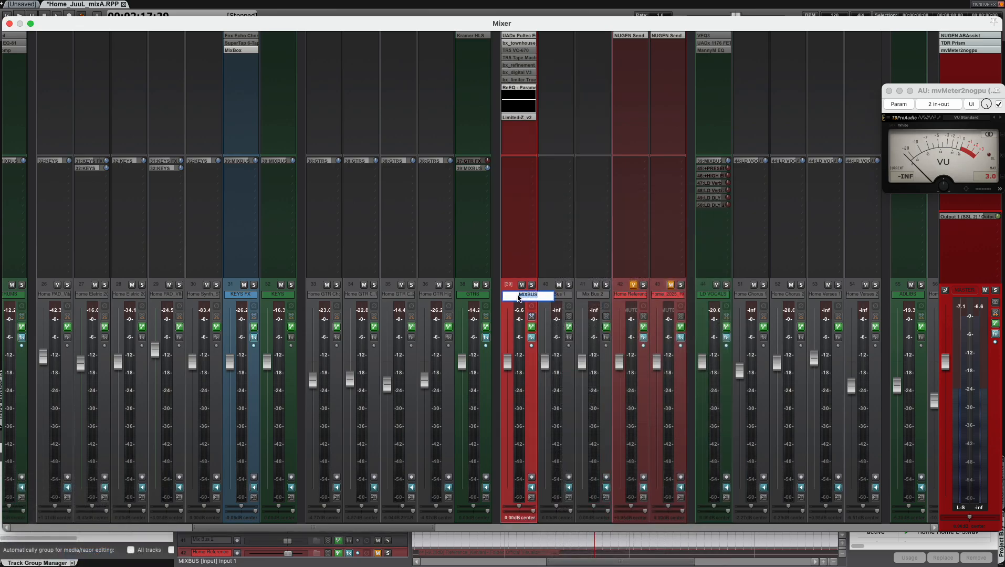
pyautogui.write('Mix Bus MASTER')
pyautogui.press('Return')
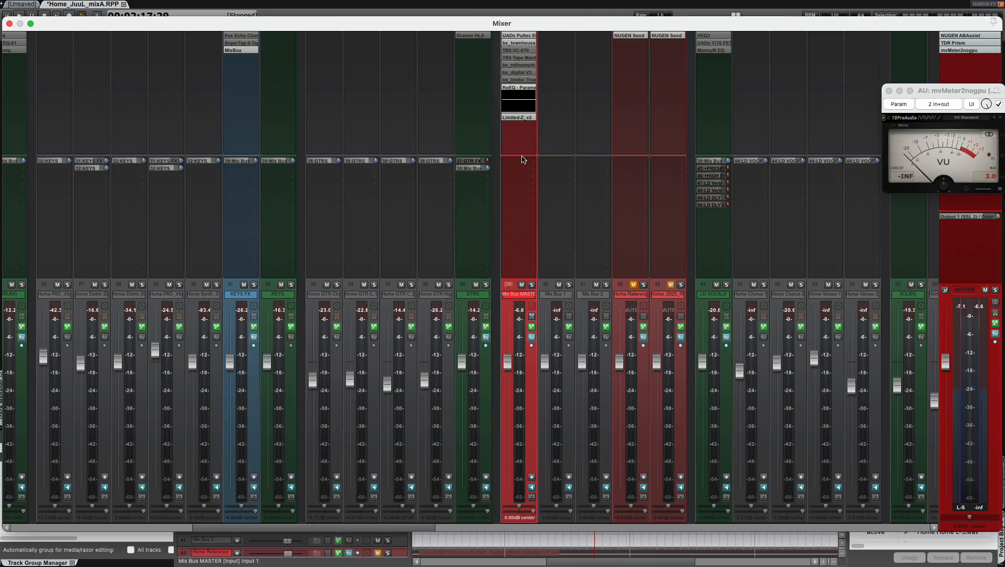
# Step: Create a send from Mix Bus MASTER to Mix Bus 1 and set it to Post-Fader (Post-Pan)
pyautogui.click(523, 159)
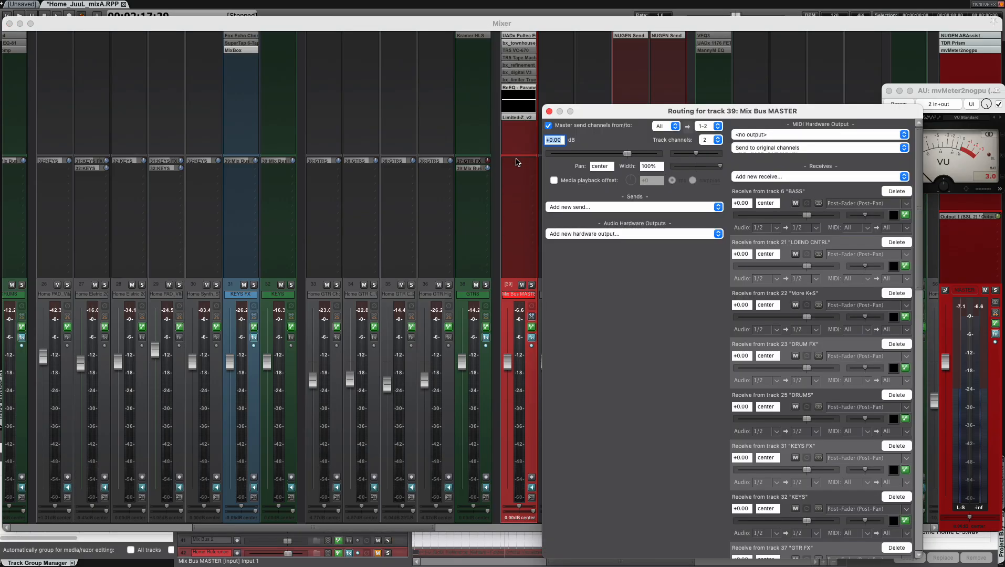
pyautogui.click(549, 111)
pyautogui.moveTo(570, 291); pyautogui.dragTo(568, 292)
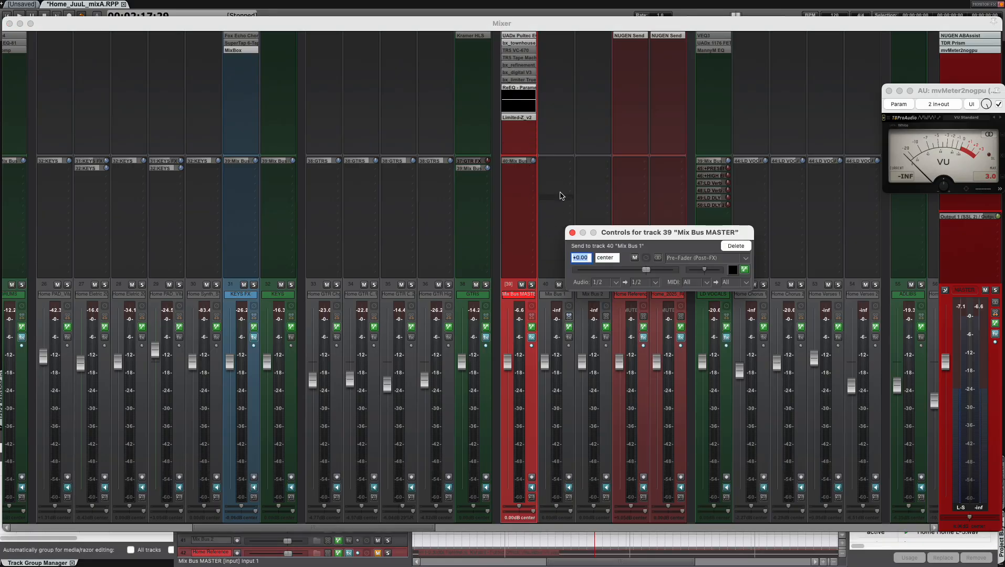
pyautogui.click(521, 159)
pyautogui.click(664, 126)
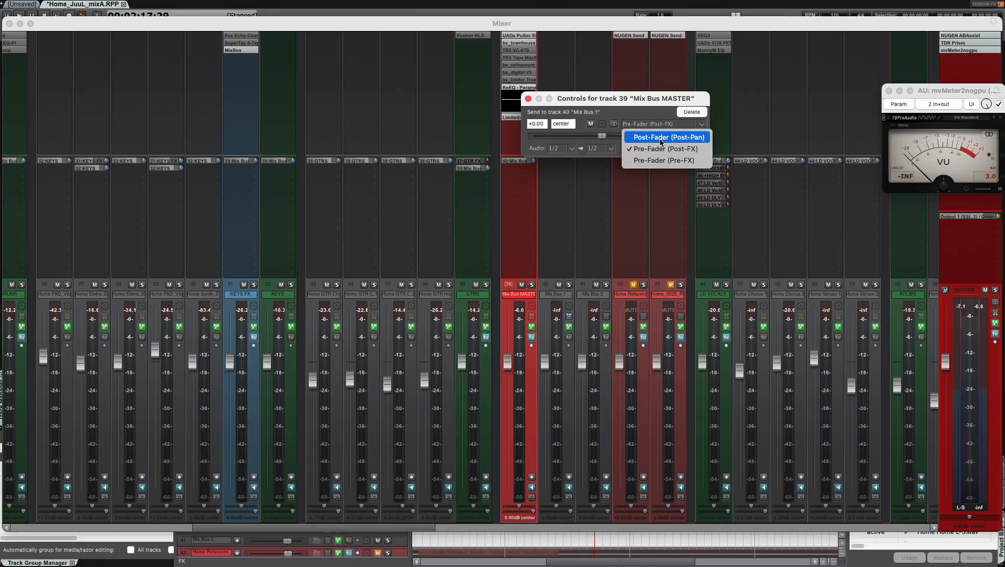
pyautogui.click(666, 137)
pyautogui.click(528, 99)
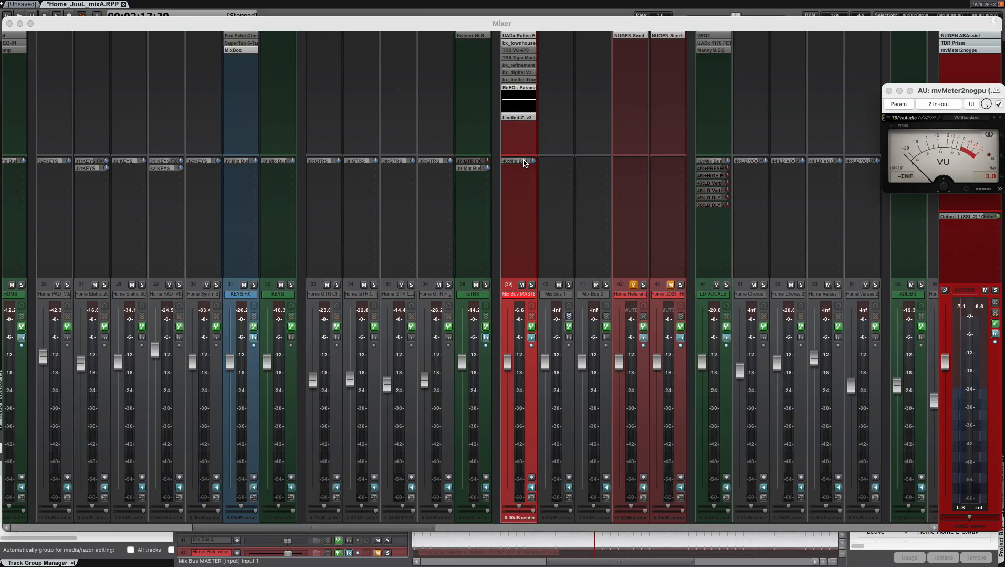
# Step: Try copying the Mix Bus MASTER send onto Mix Bus 2, check its parameters and remove the copied send
pyautogui.moveTo(524, 160); pyautogui.dragTo(588, 160)
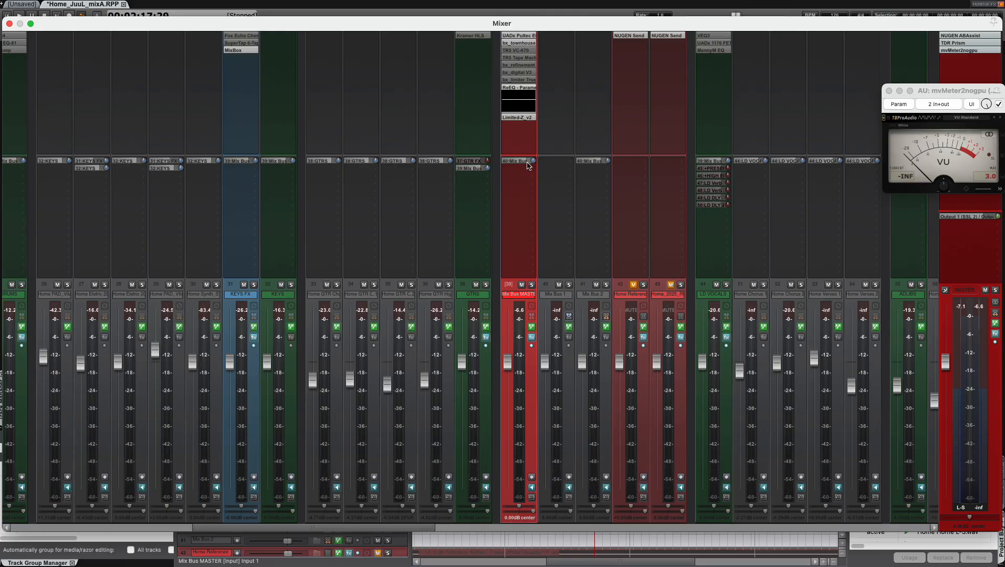
pyautogui.click(591, 165)
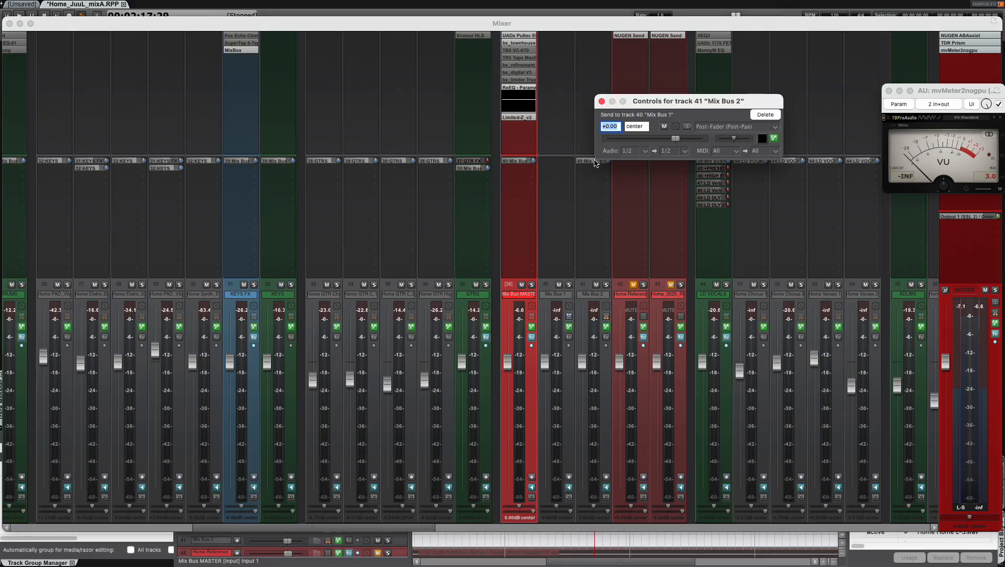
pyautogui.click(591, 165)
pyautogui.rightClick(592, 165)
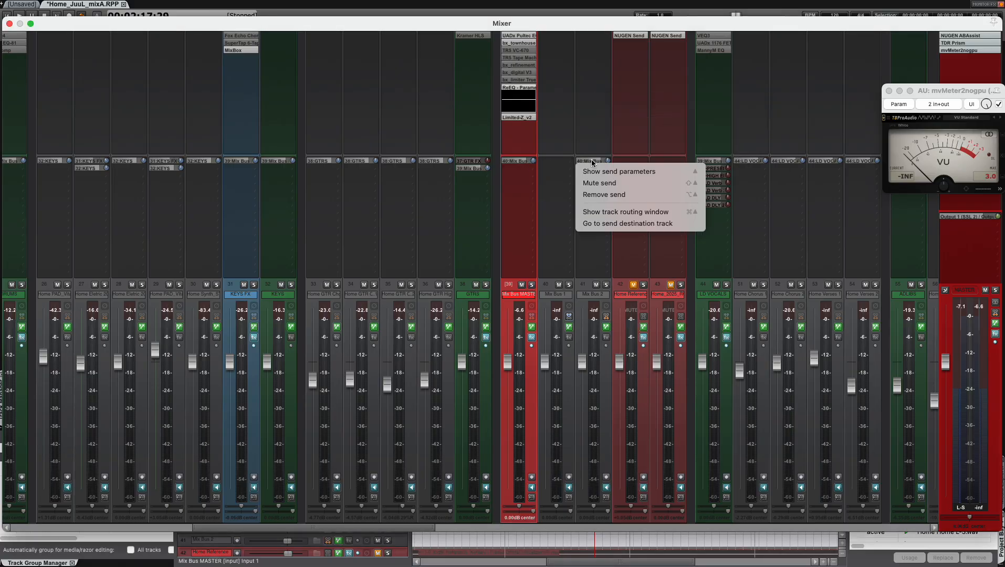
pyautogui.click(604, 194)
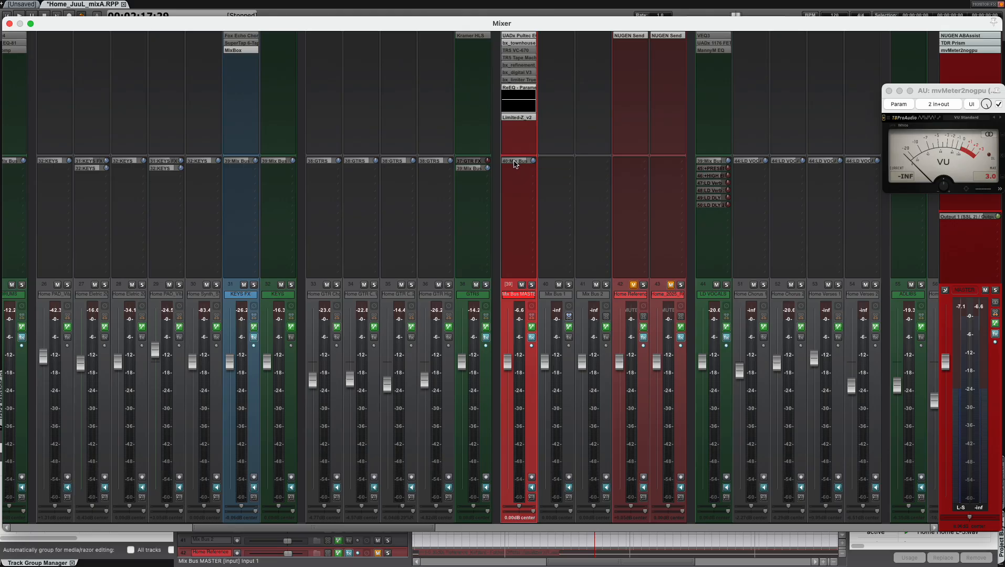
# Step: Create a send from Mix Bus MASTER to Mix Bus 2 and set it to Pre-Fader (Post-FX)
pyautogui.moveTo(517, 168); pyautogui.dragTo(539, 189)
pyautogui.moveTo(597, 295); pyautogui.dragTo(597, 295)
pyautogui.click(704, 262)
pyautogui.click(705, 286)
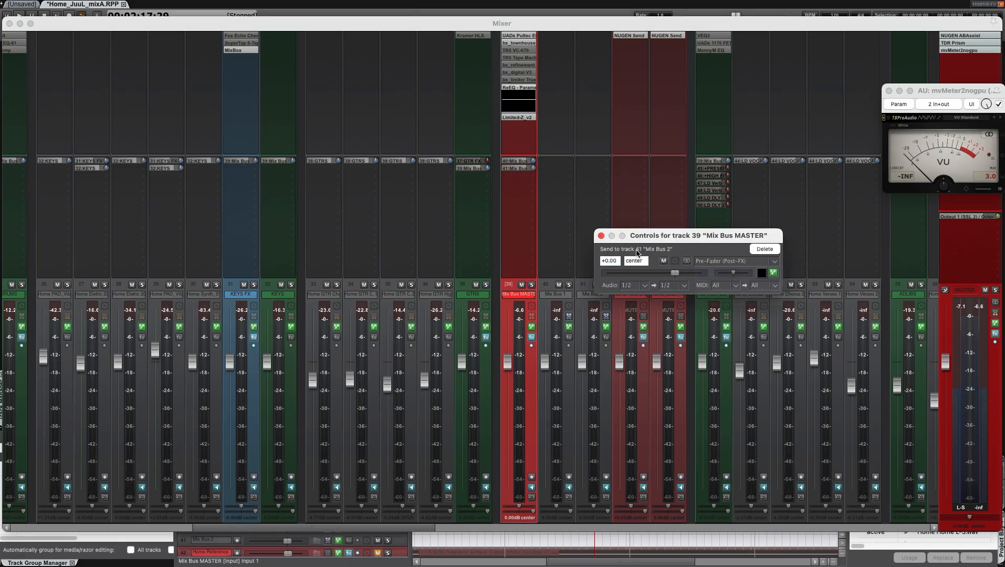
pyautogui.click(601, 235)
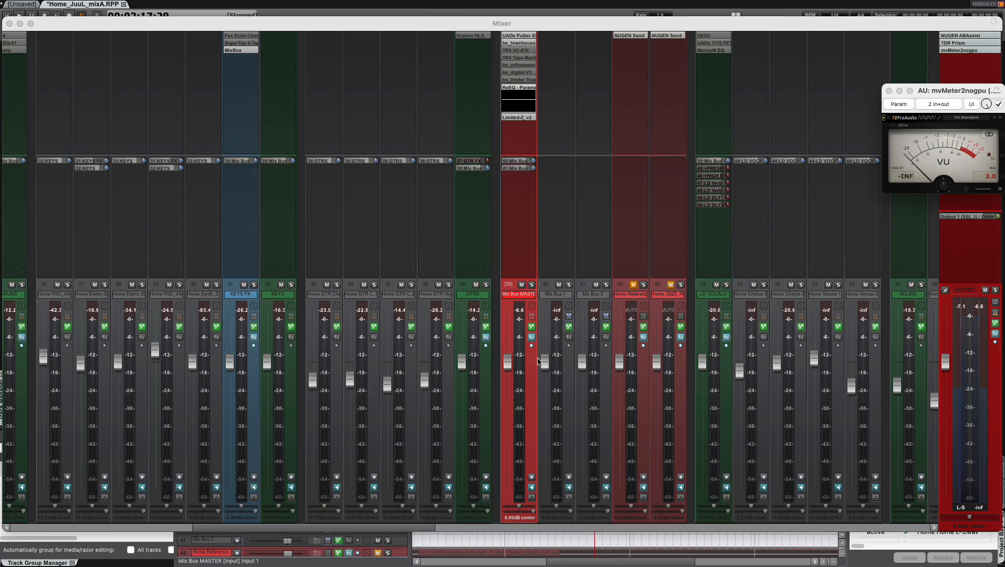
# Step: Lower the Mix Bus 1 and Mix Bus 2 faders together to about -9.3 dB
pyautogui.click(570, 297)
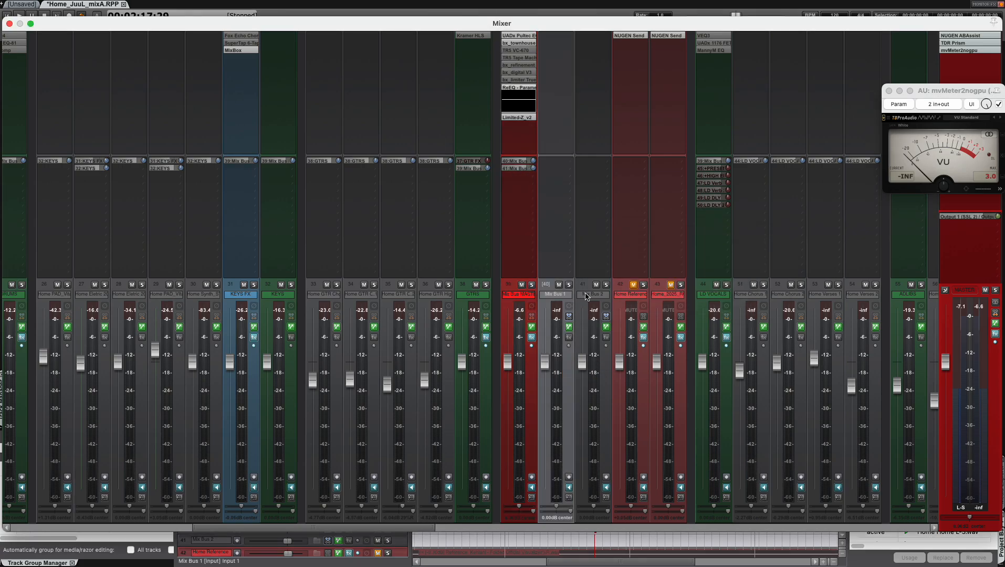
pyautogui.keyDown('shift'); pyautogui.click(587, 297); pyautogui.keyUp('shift')
pyautogui.moveTo(544, 361); pyautogui.dragTo(544, 402)
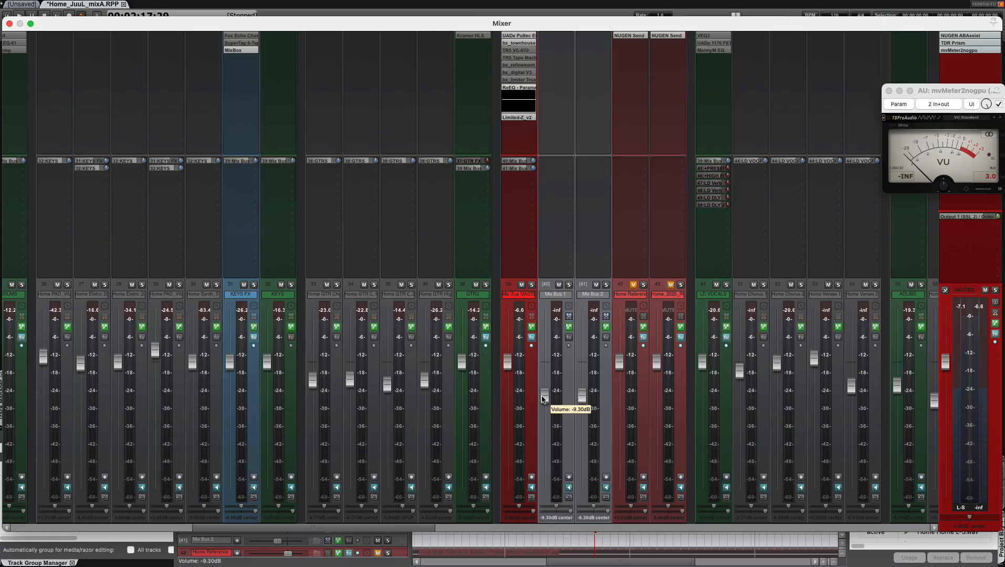
# Step: Copy the VC-670 from Mix Bus MASTER onto Mix Bus 2 and the rest of its plugin chain onto Mix Bus 1
pyautogui.click(546, 295)
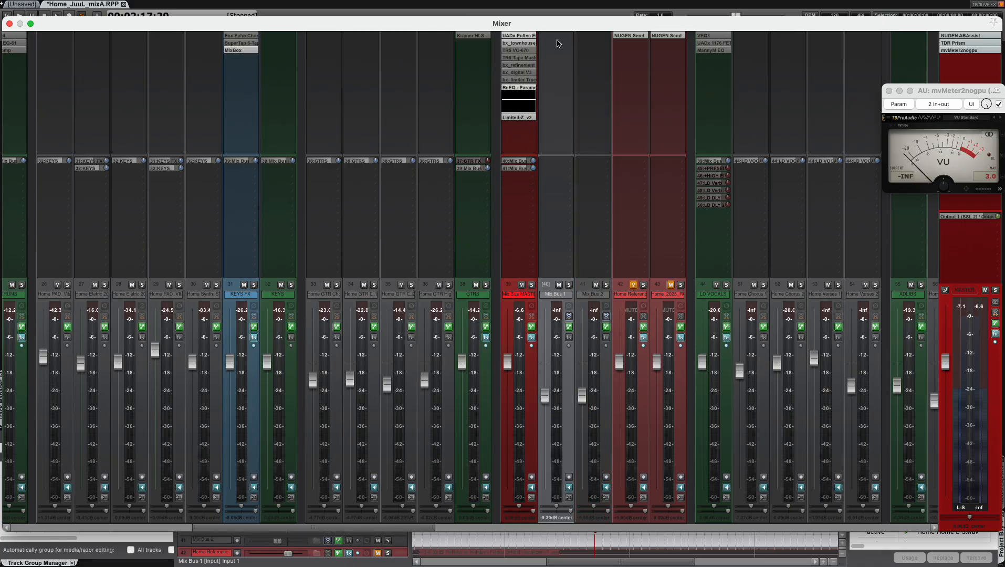
pyautogui.moveTo(557, 40); pyautogui.dragTo(594, 44)
pyautogui.moveTo(518, 57); pyautogui.dragTo(557, 81)
pyautogui.moveTo(561, 124); pyautogui.dragTo(560, 120)
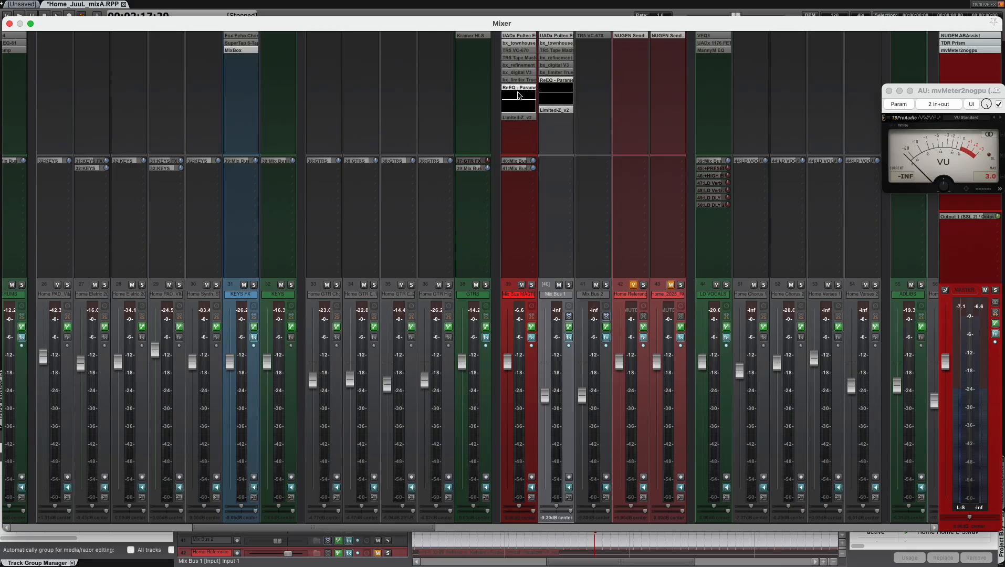
# Step: Remove every plugin from the Mix Bus MASTER track
pyautogui.keyDown('alt'); pyautogui.click(518, 90); pyautogui.keyUp('alt')
pyautogui.keyDown('alt'); pyautogui.click(519, 81); pyautogui.keyUp('alt')
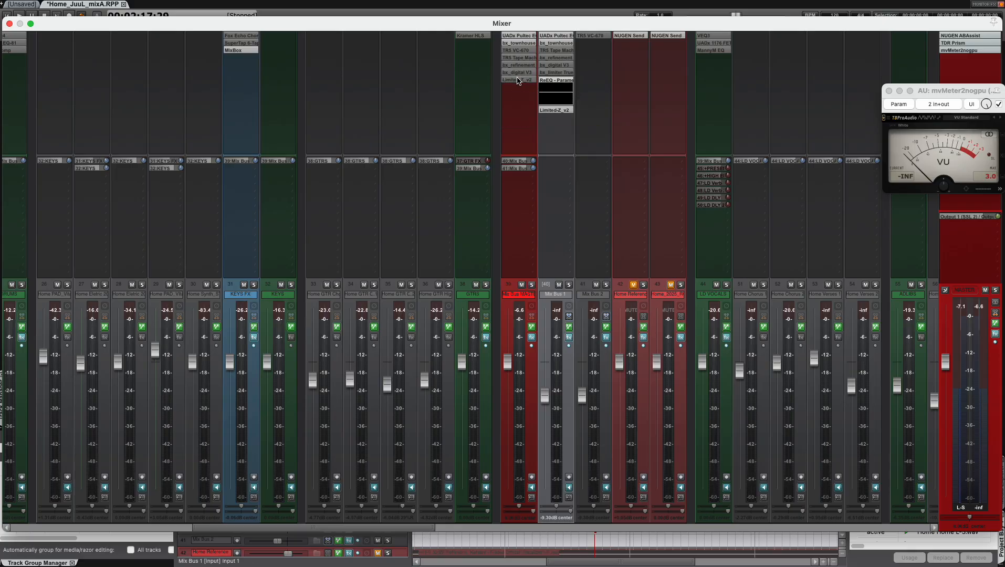
pyautogui.keyDown('alt'); pyautogui.click(518, 38); pyautogui.keyUp('alt')
pyautogui.keyDown('alt'); pyautogui.click(517, 36); pyautogui.keyUp('alt')
pyautogui.keyDown('alt'); pyautogui.click(518, 35); pyautogui.keyUp('alt')
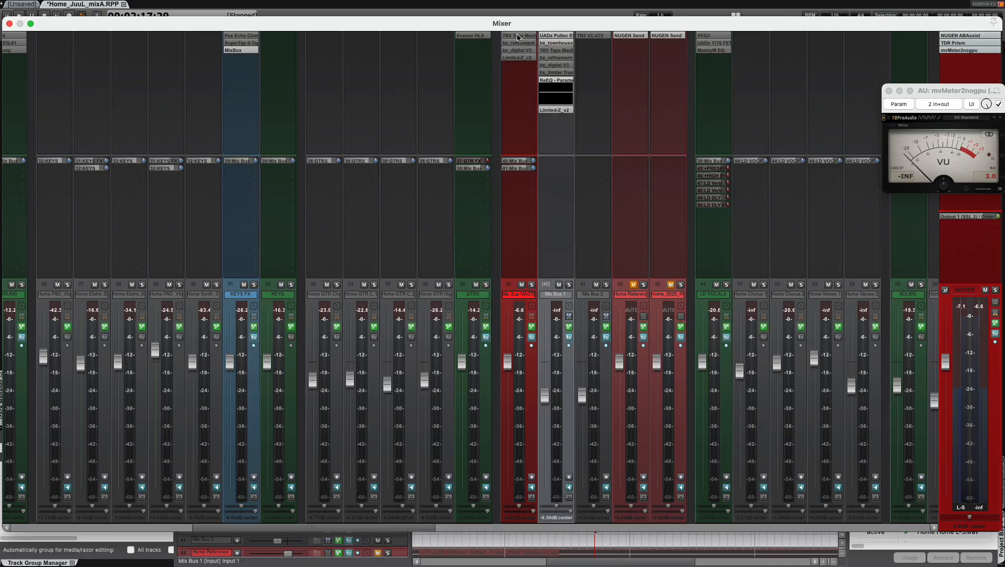
pyautogui.keyDown('alt'); pyautogui.click(517, 36); pyautogui.keyUp('alt')
pyautogui.keyDown('alt'); pyautogui.click(518, 36); pyautogui.keyUp('alt')
pyautogui.keyDown('alt'); pyautogui.click(517, 35); pyautogui.keyUp('alt')
pyautogui.keyDown('alt'); pyautogui.click(518, 36); pyautogui.keyUp('alt')
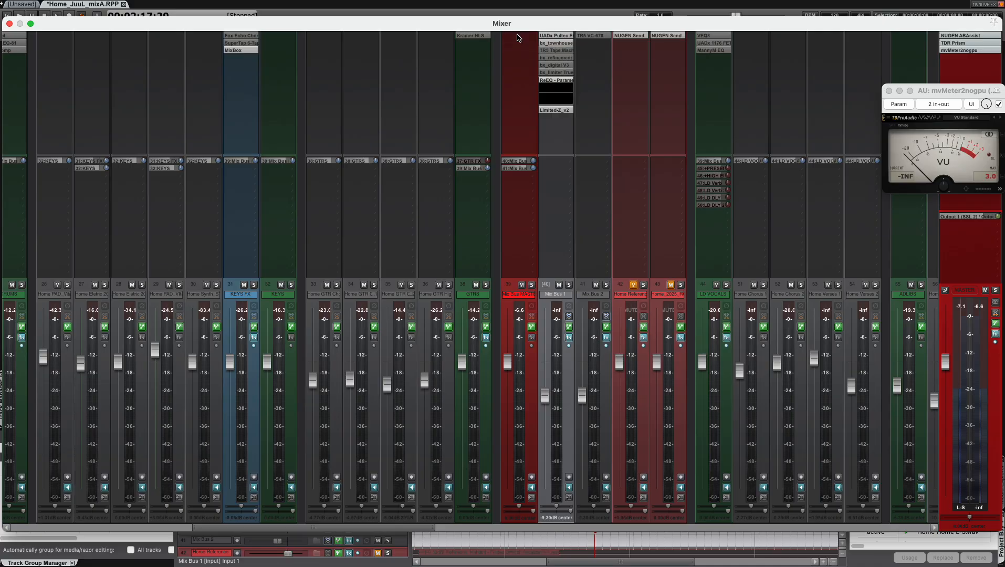
# Step: Set the Mix Bus MASTER track color to Mocha
pyautogui.click(518, 297)
pyautogui.press('super+m')
pyautogui.scroll(-5, 20, 342)
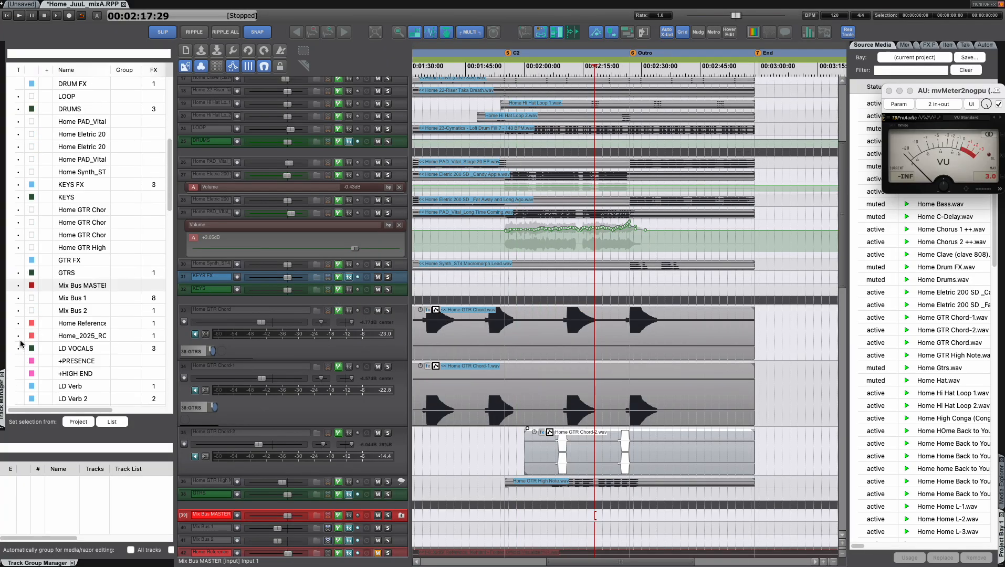
pyautogui.click(32, 226)
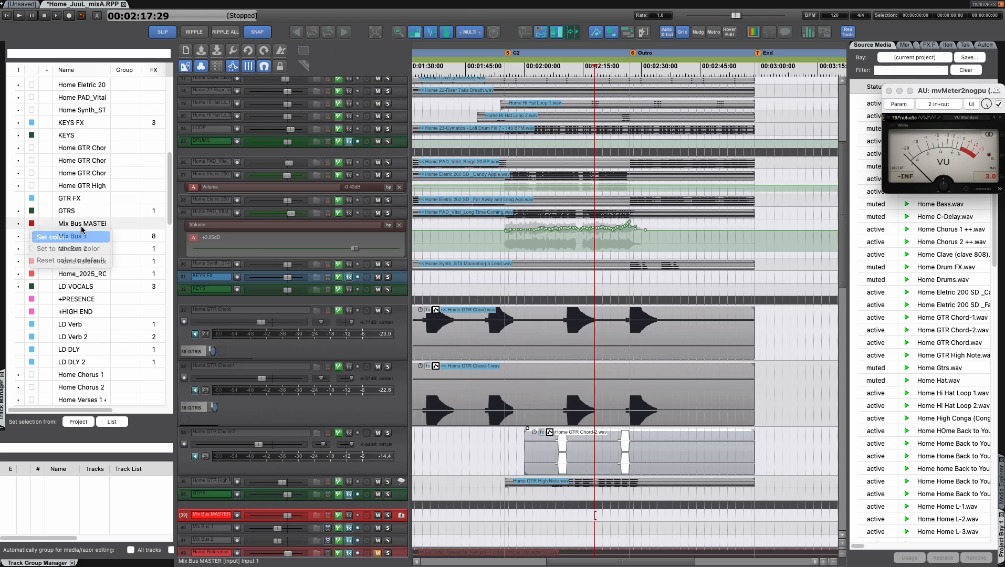
pyautogui.click(47, 241)
pyautogui.click(456, 173)
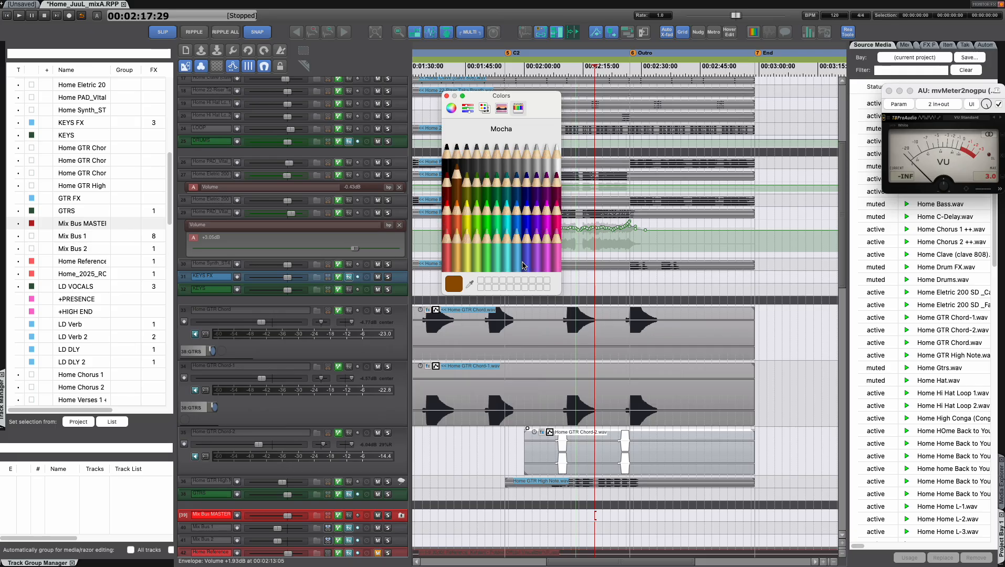
pyautogui.click(522, 264)
# Step: Set the color of the Mix Bus 1 and Mix Bus 2 tracks to Maraschino
pyautogui.click(75, 240)
pyautogui.keyDown('shift'); pyautogui.click(76, 248); pyautogui.keyUp('shift')
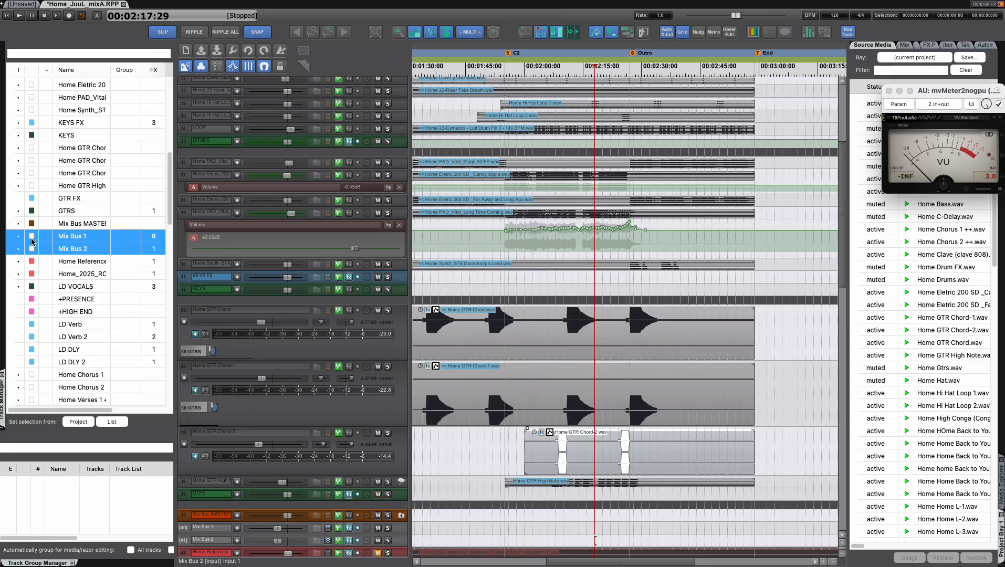
pyautogui.click(33, 239)
pyautogui.click(42, 250)
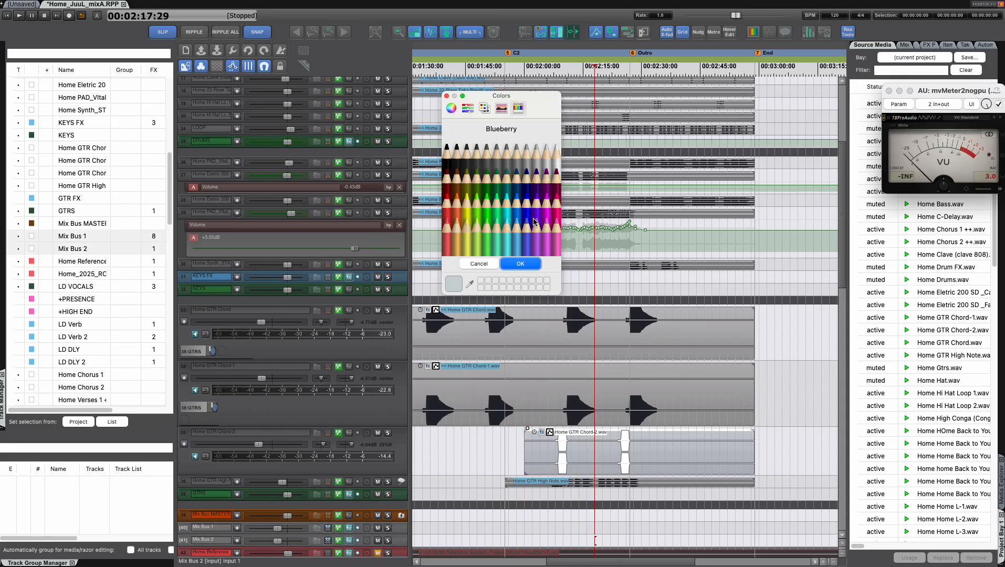
pyautogui.click(451, 219)
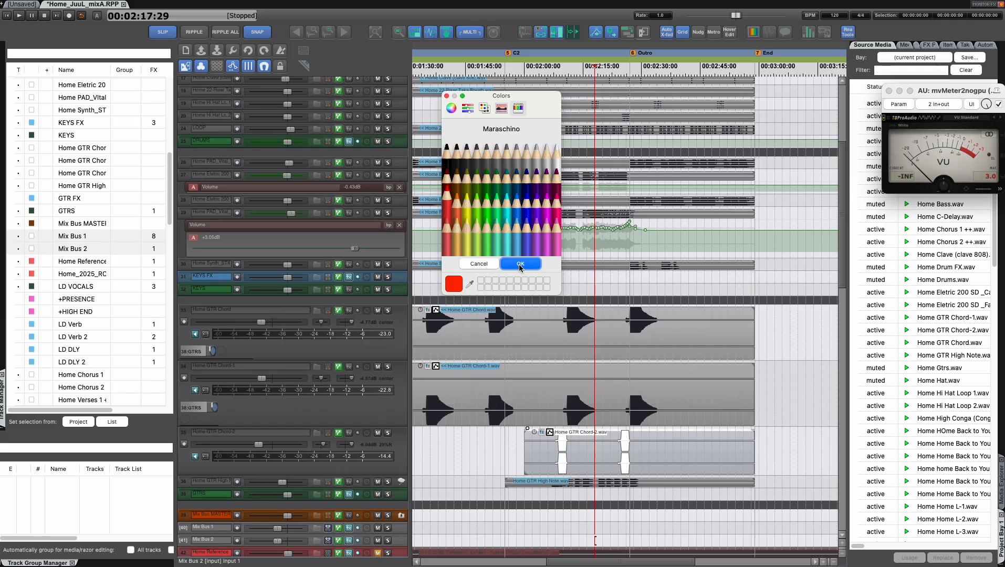
pyautogui.click(518, 264)
# Step: Raise the Mix Bus 1 fader to about 0 dB and pull the Mix Bus 2 fader all the way down
pyautogui.scroll(-5, 341, 323)
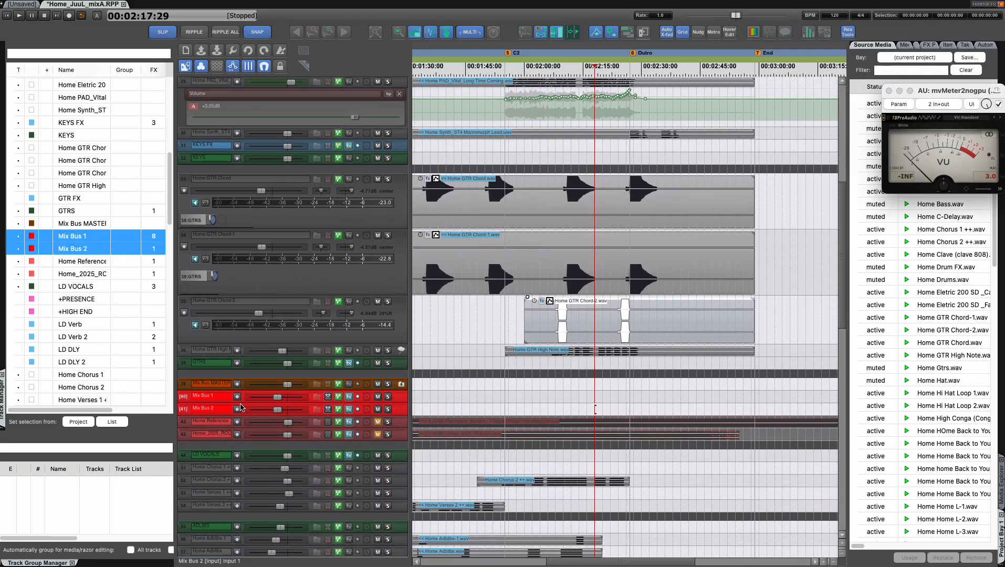
pyautogui.click(222, 403)
pyautogui.click(222, 406)
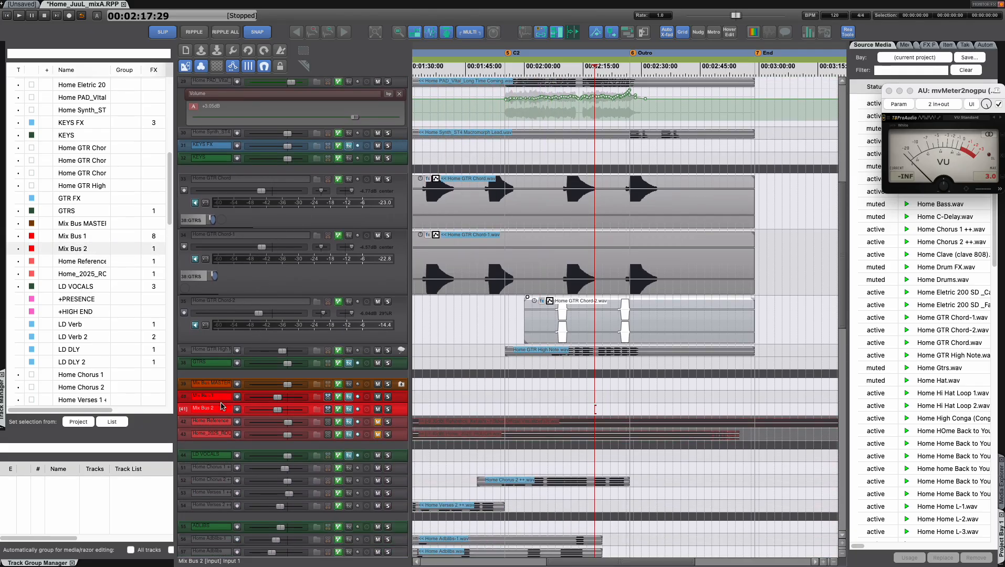
pyautogui.press('super+m')
pyautogui.click(554, 301)
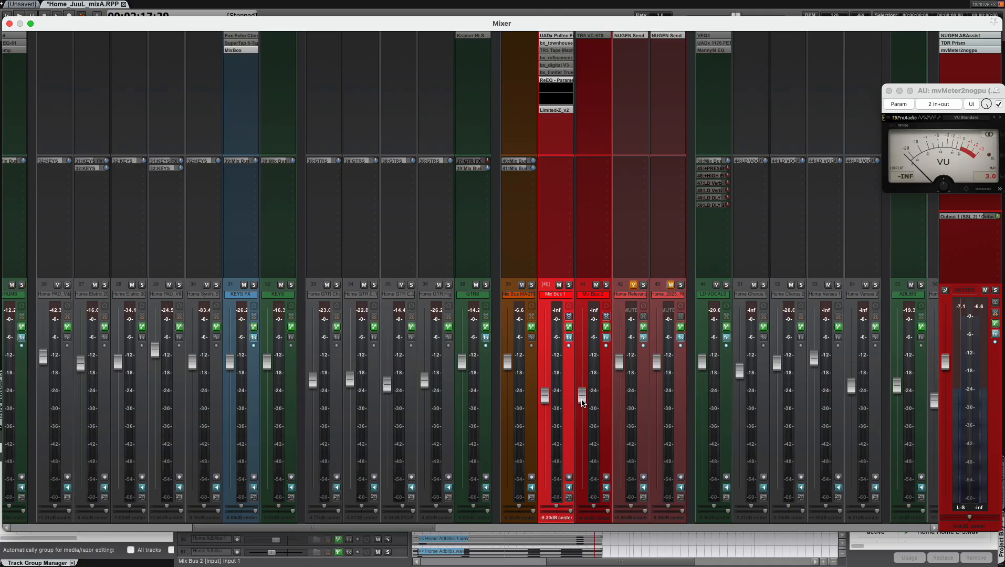
pyautogui.moveTo(545, 397)
pyautogui.moveTo(545, 397); pyautogui.dragTo(546, 361)
pyautogui.moveTo(590, 400); pyautogui.dragTo(582, 497)
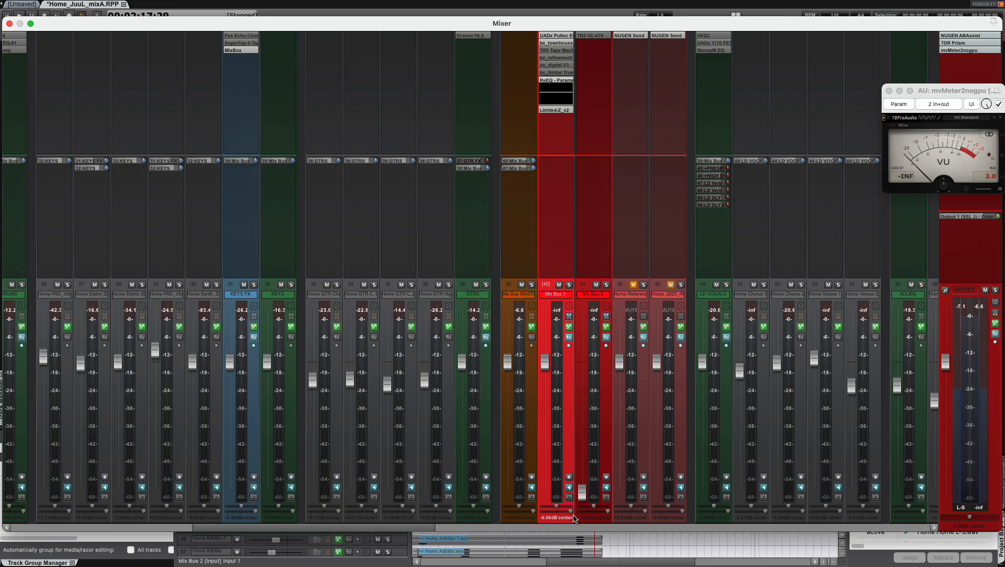
# Step: Check the VC-670 on Mix Bus 2, leave it bypassed and mute the track
pyautogui.click(596, 37)
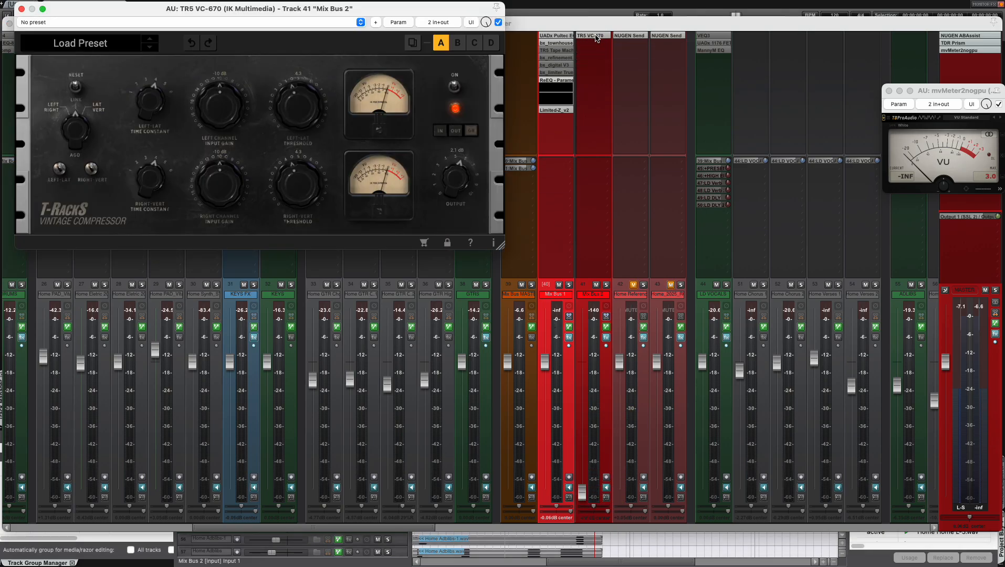
pyautogui.click(22, 9)
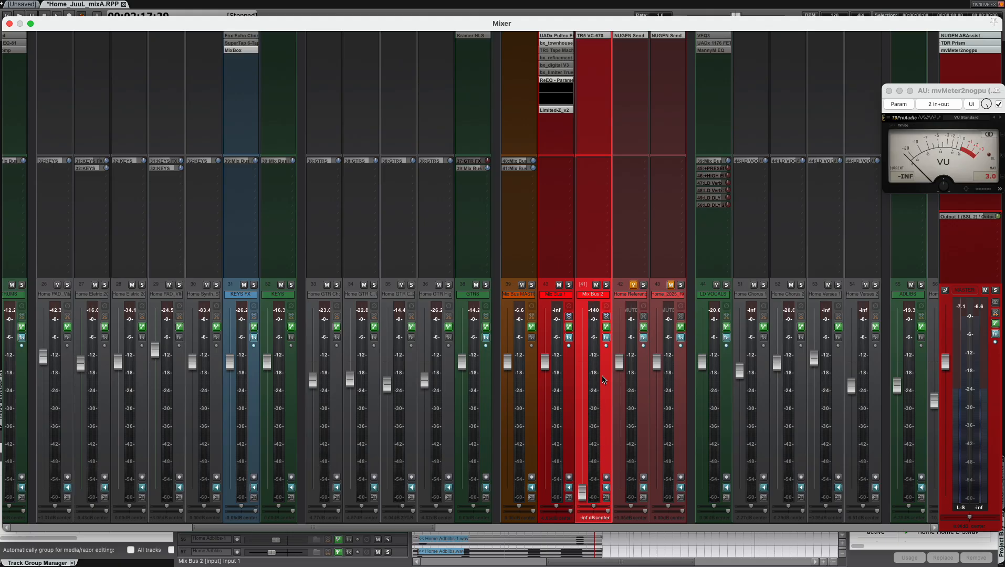
pyautogui.keyDown('shift'); pyautogui.click(590, 38); pyautogui.keyUp('shift')
pyautogui.click(547, 297)
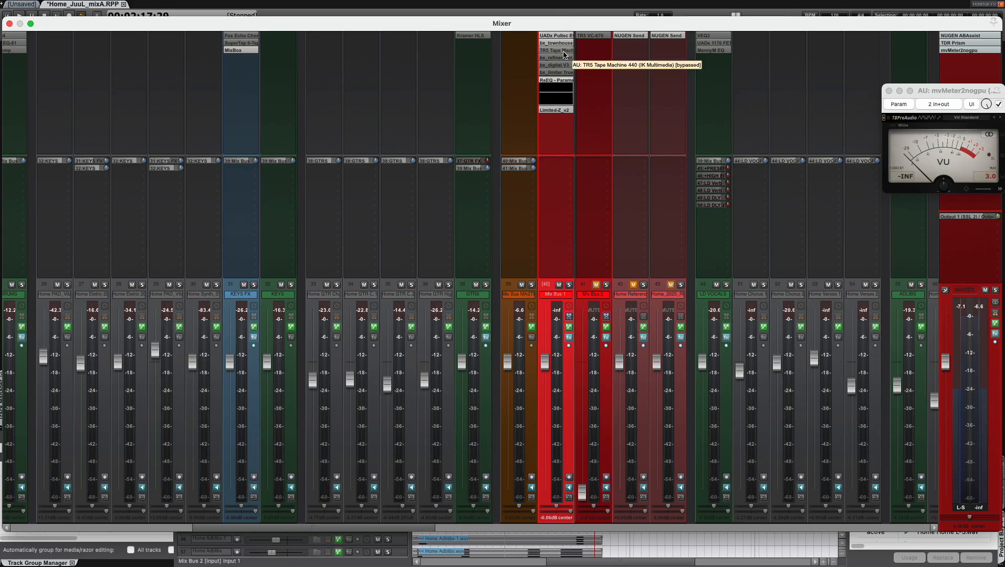
# Step: Select the C2 section from 1:55 to 2:27 on the timeline and play it back
pyautogui.press('super+m')
pyautogui.moveTo(505, 67); pyautogui.dragTo(630, 74)
pyautogui.press('space')
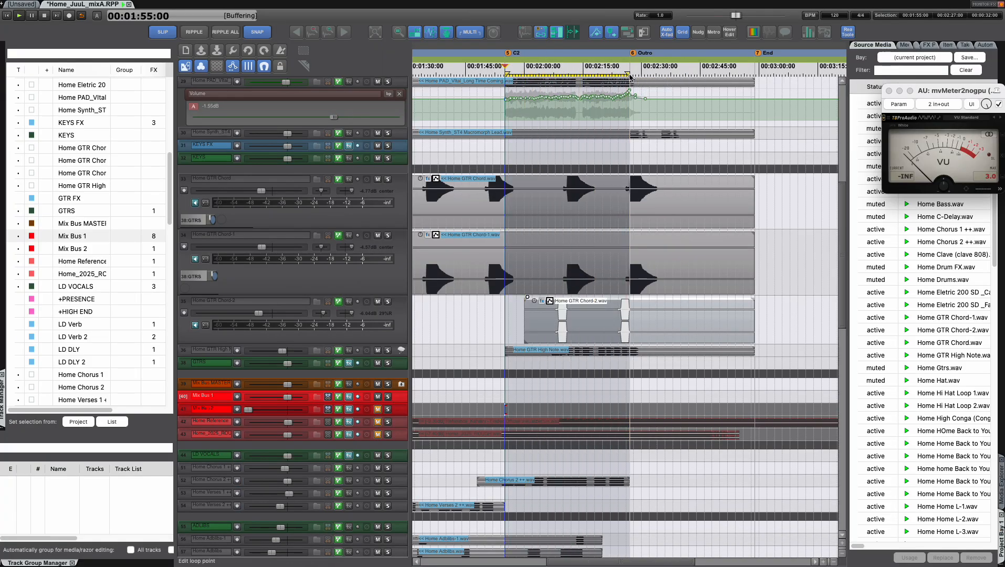
pyautogui.press('super+m')
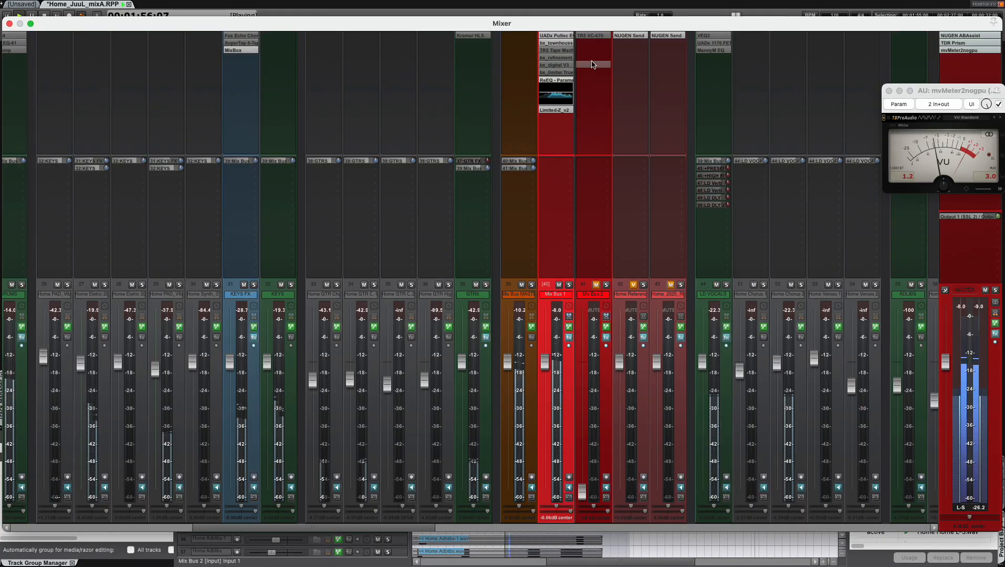
# Step: Enable the Tape Machine 440 on Mix Bus 1 and compare the playing mix with its processing on and off
pyautogui.click(551, 51)
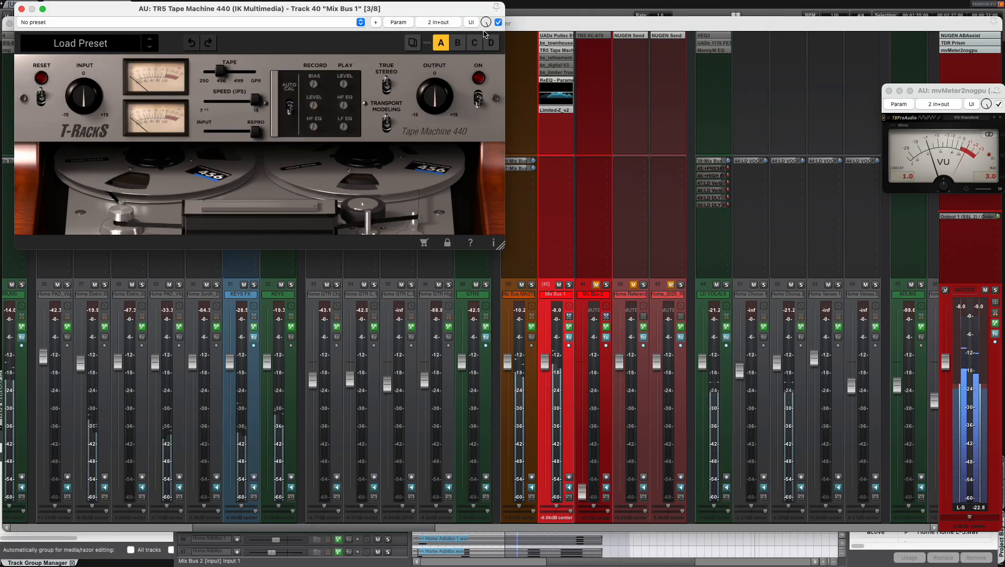
pyautogui.moveTo(484, 98); pyautogui.dragTo(621, 189)
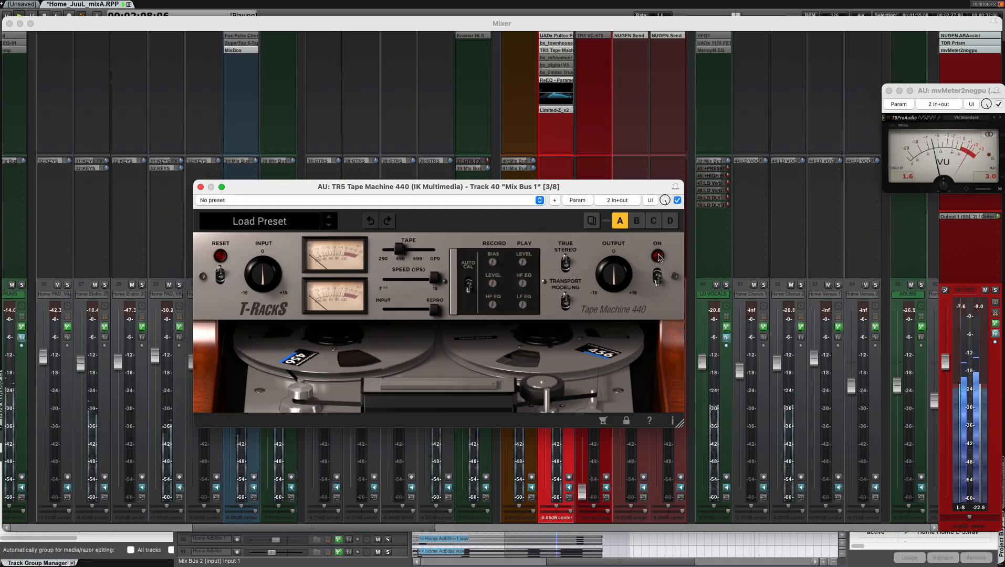
pyautogui.click(657, 277)
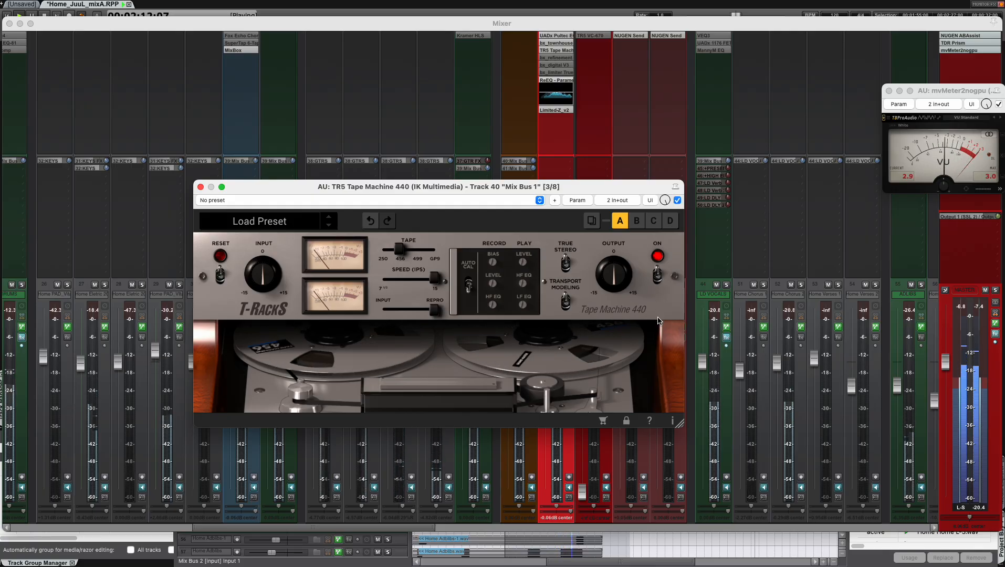
pyautogui.click(657, 277)
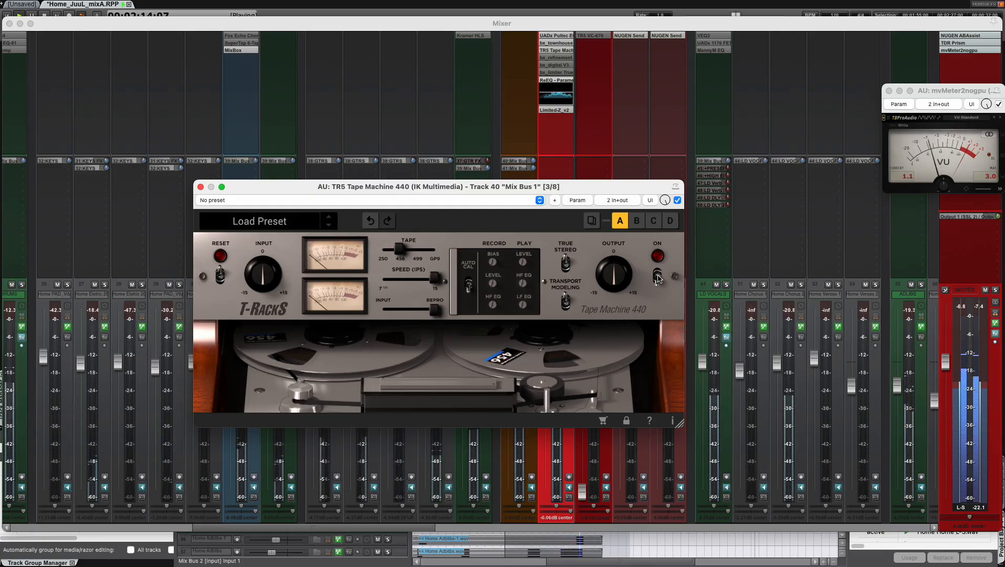
pyautogui.click(658, 277)
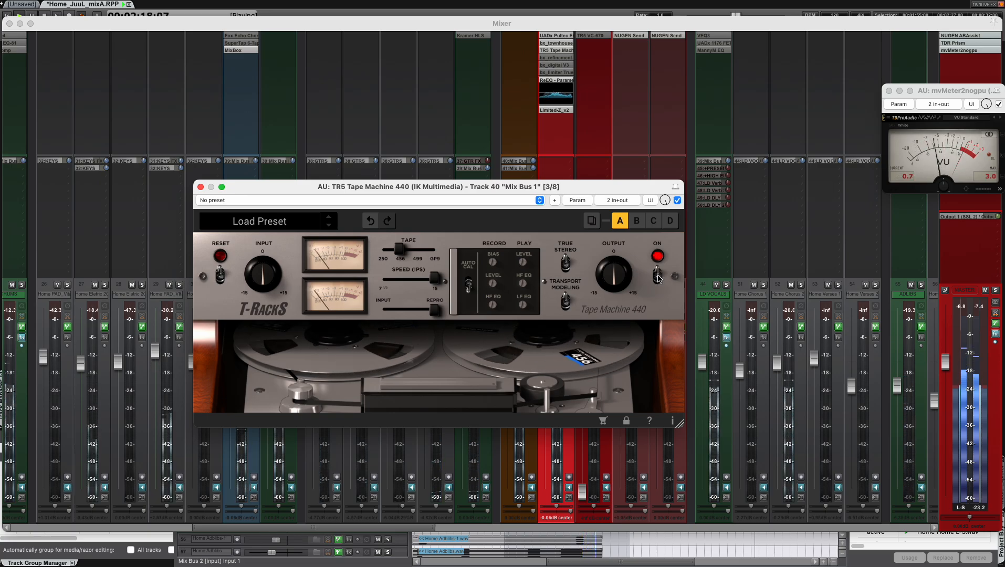
# Step: Set the Tape Machine 440 output to about -0.9 dB, compare it on and off again, and stop playback
pyautogui.moveTo(615, 277); pyautogui.dragTo(617, 282)
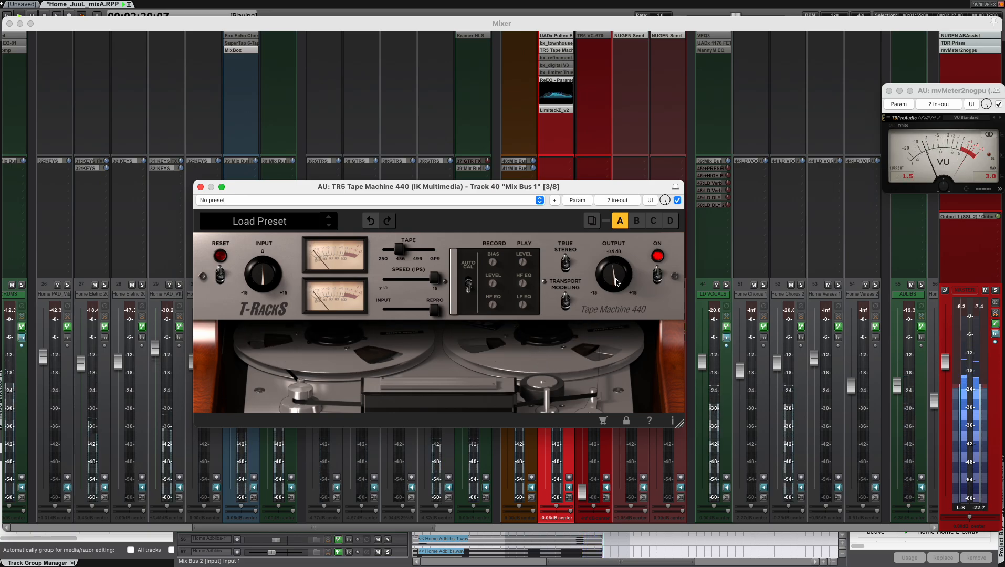
pyautogui.click(656, 277)
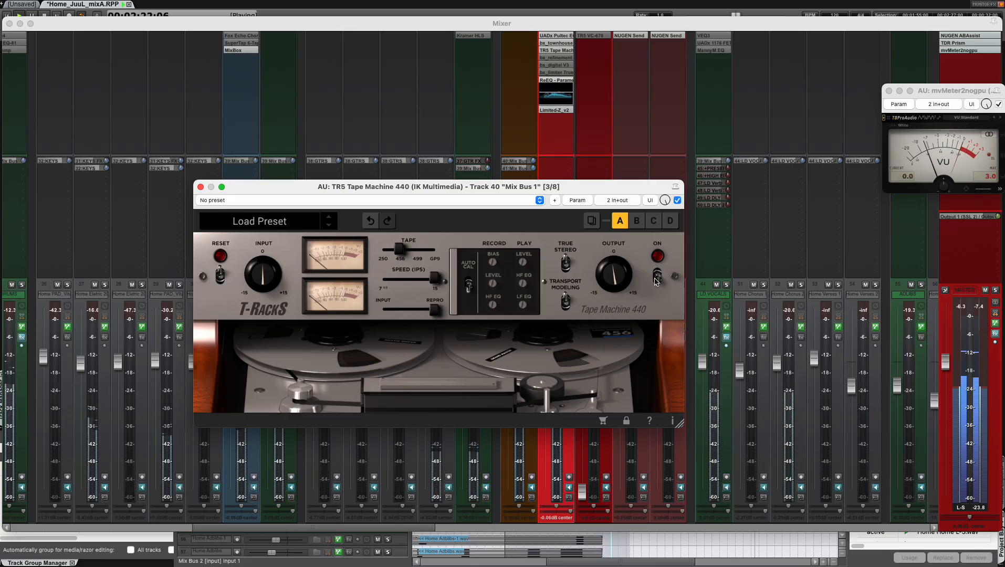
pyautogui.click(657, 276)
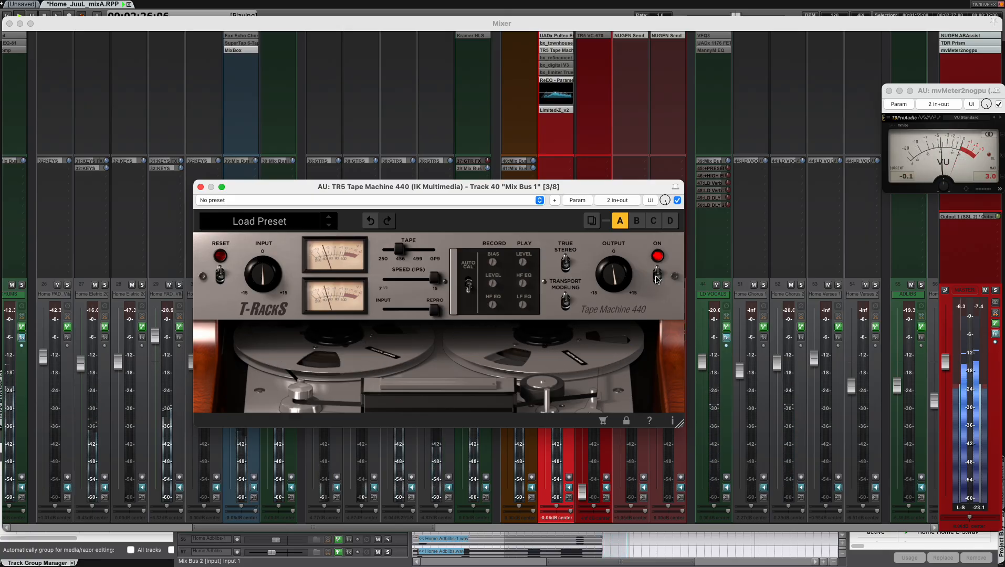
pyautogui.press('space')
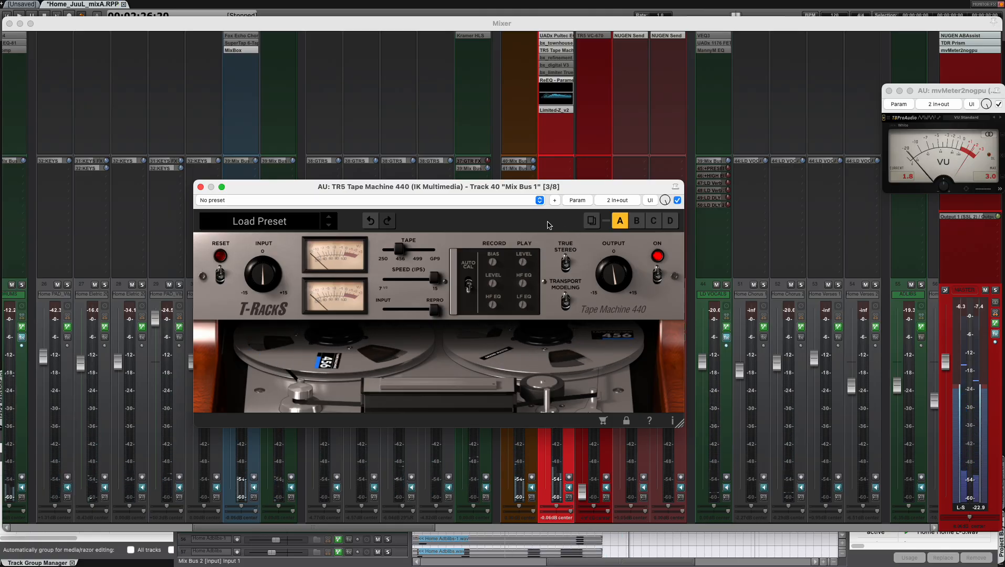
# Step: Try the 250 tape type on the Tape Machine 440, switch it to GP9 and resume playback
pyautogui.moveTo(520, 188); pyautogui.dragTo(536, 210)
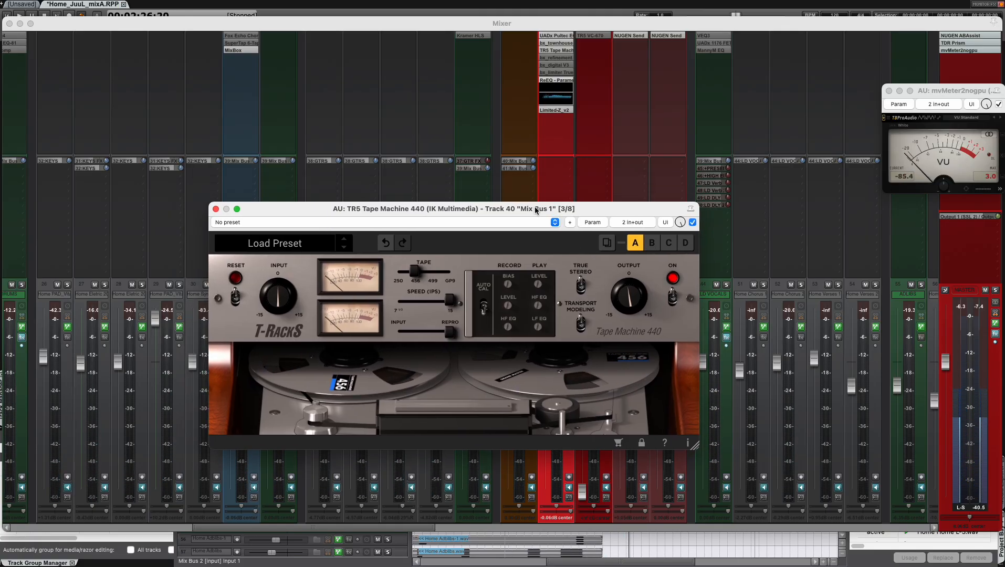
pyautogui.moveTo(418, 269); pyautogui.dragTo(385, 272)
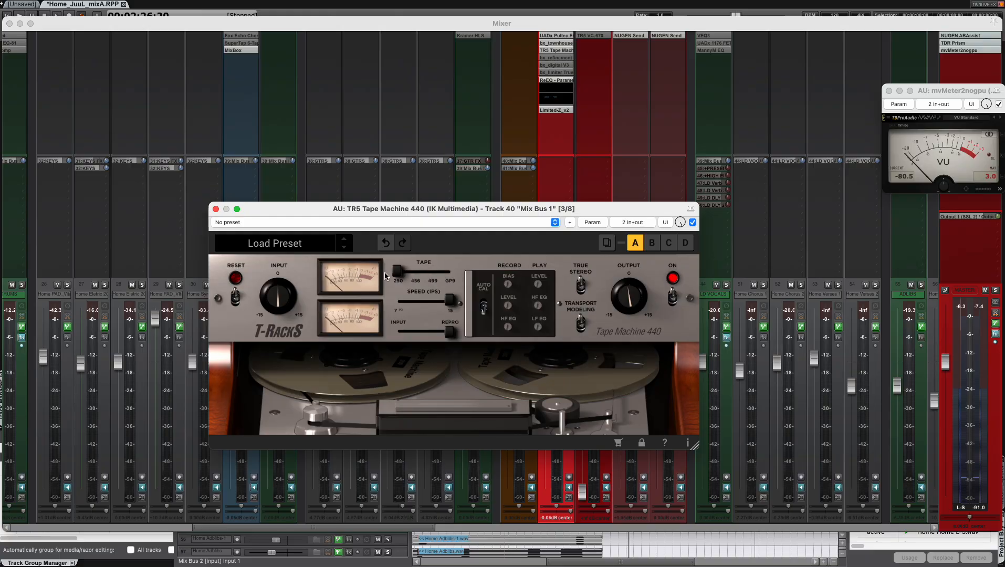
pyautogui.moveTo(276, 309)
pyautogui.moveTo(408, 272); pyautogui.dragTo(451, 272)
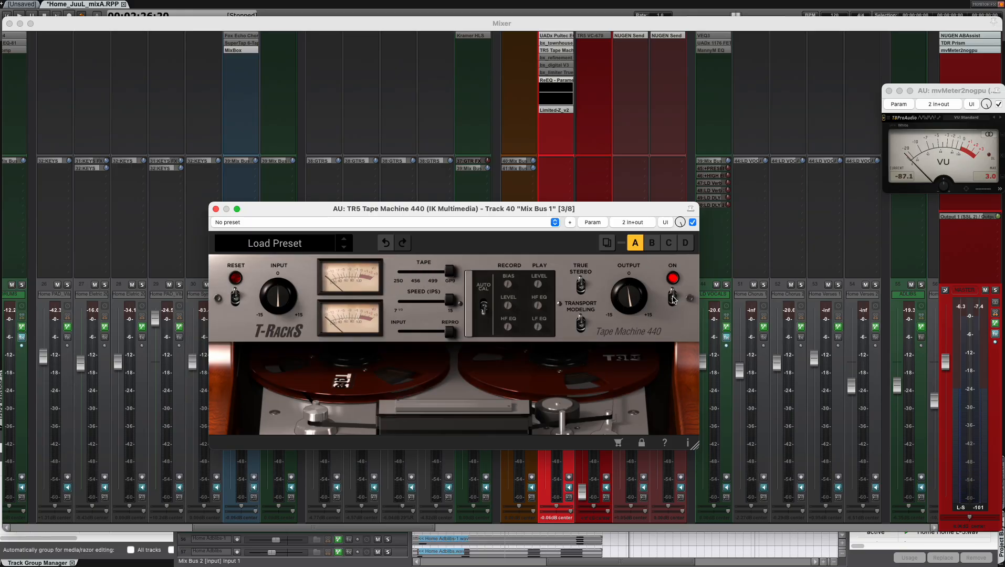
pyautogui.press('space')
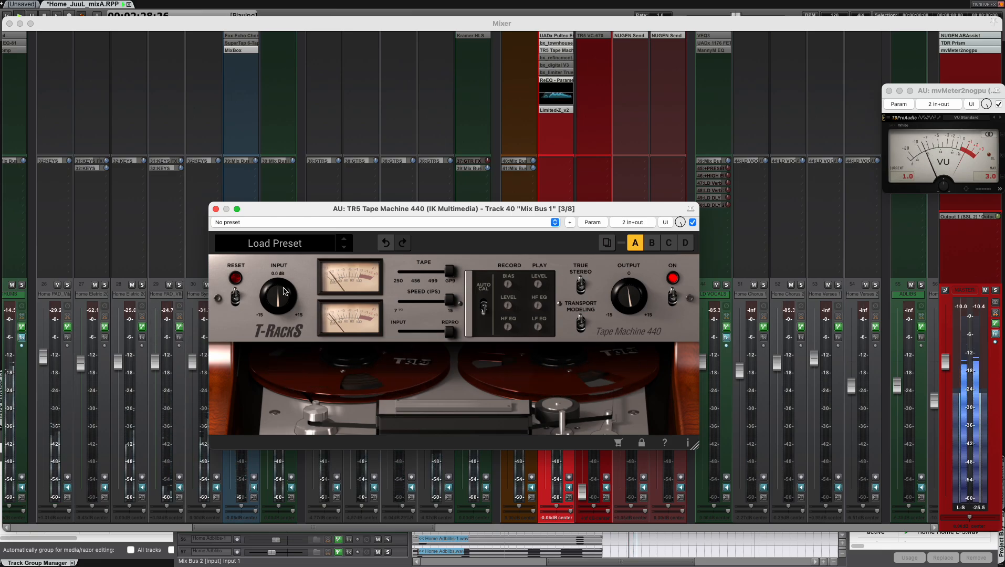
# Step: Hide the mixer, reselect the C2 section from 1:55 to 2:27 on the timeline and play it back
pyautogui.press('super+m')
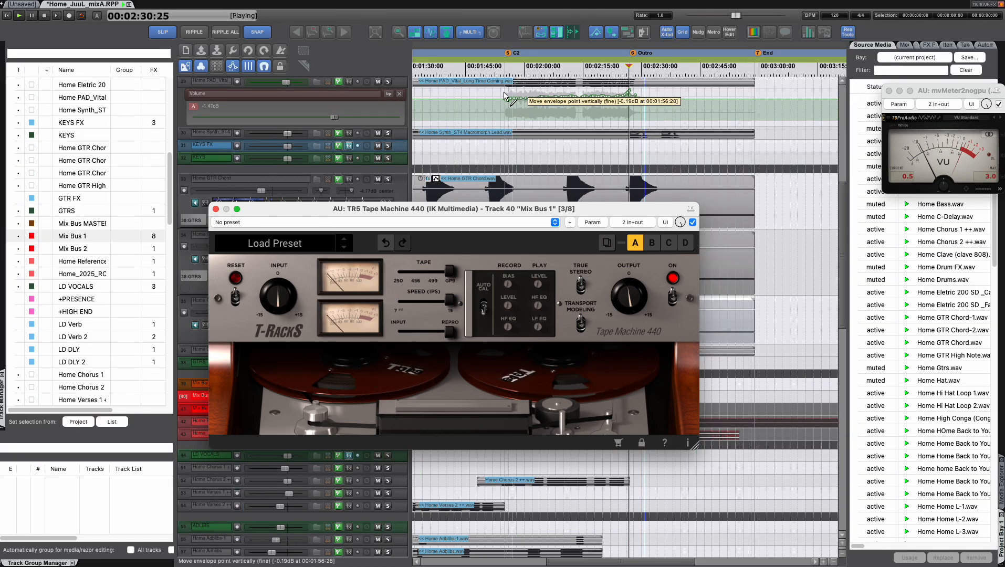
pyautogui.moveTo(506, 66); pyautogui.dragTo(632, 69)
pyautogui.press('space')
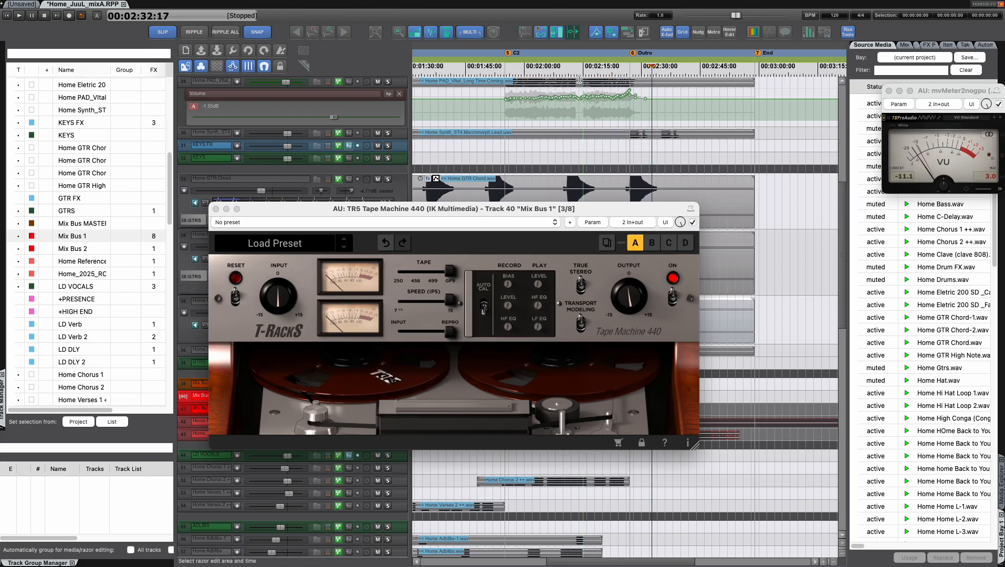
pyautogui.press('space')
pyautogui.click(506, 67)
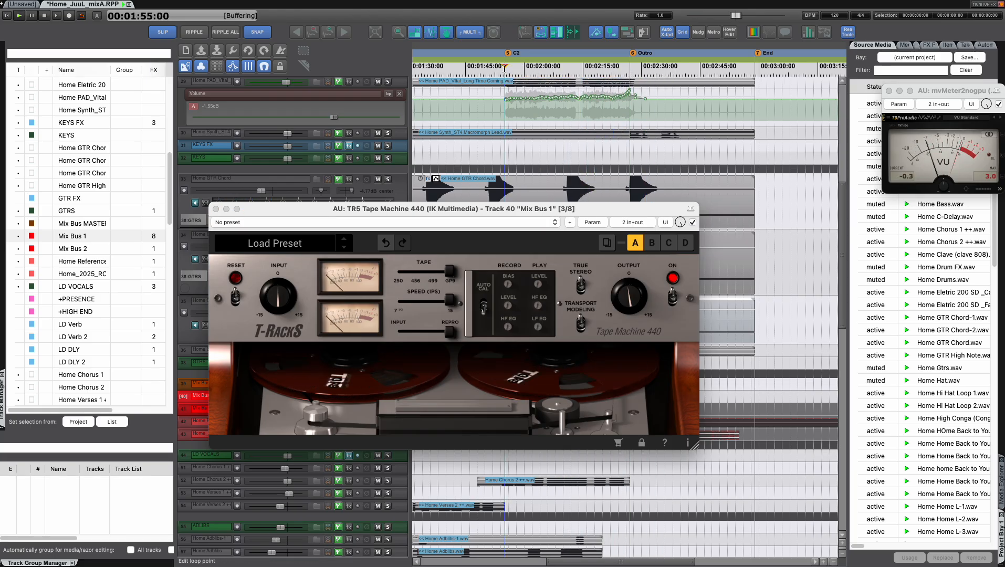
pyautogui.press('space')
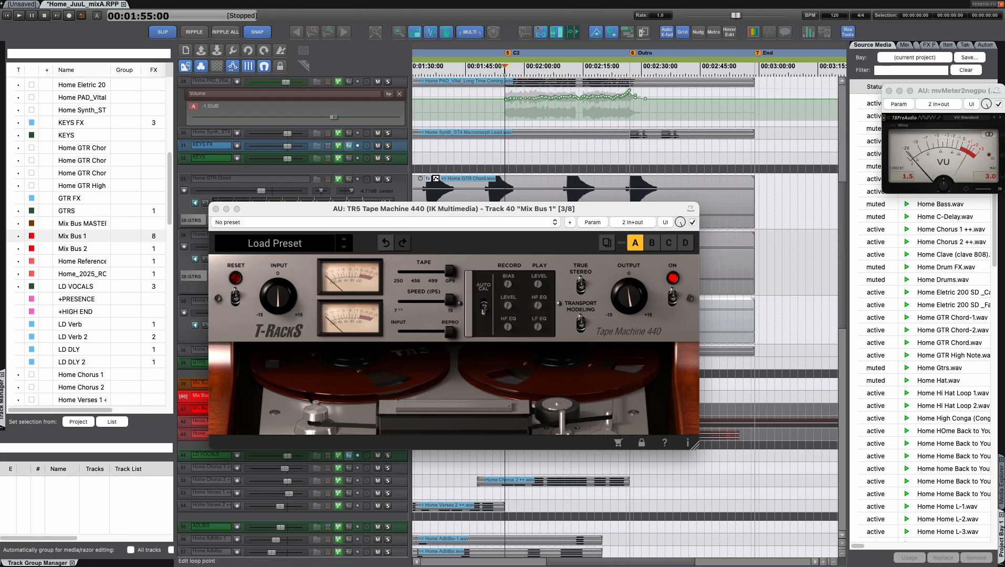
pyautogui.moveTo(505, 68); pyautogui.dragTo(629, 76)
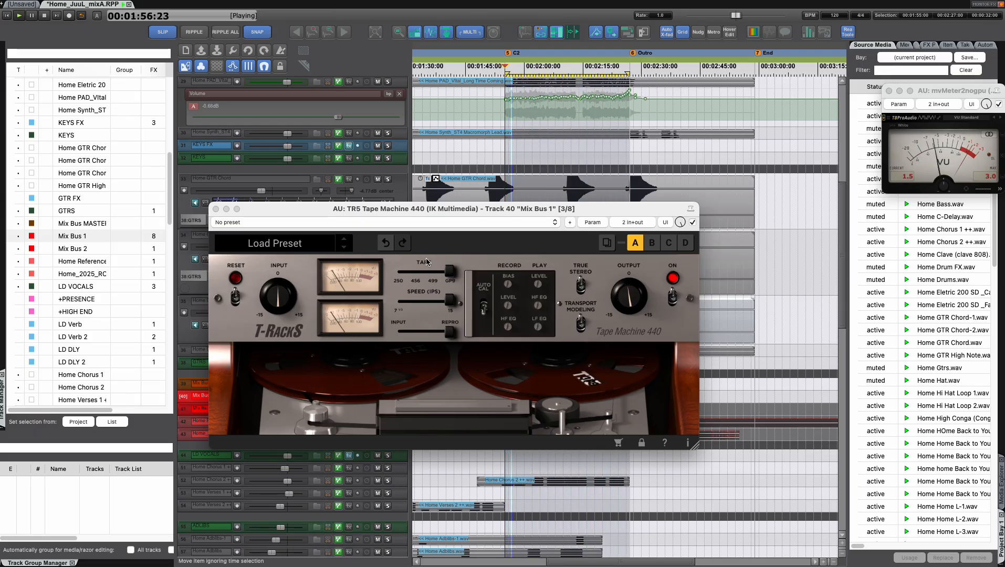
# Step: Raise the Tape Machine 440 input to about 6 dB and turn its output down to compensate
pyautogui.moveTo(280, 297); pyautogui.dragTo(279, 260)
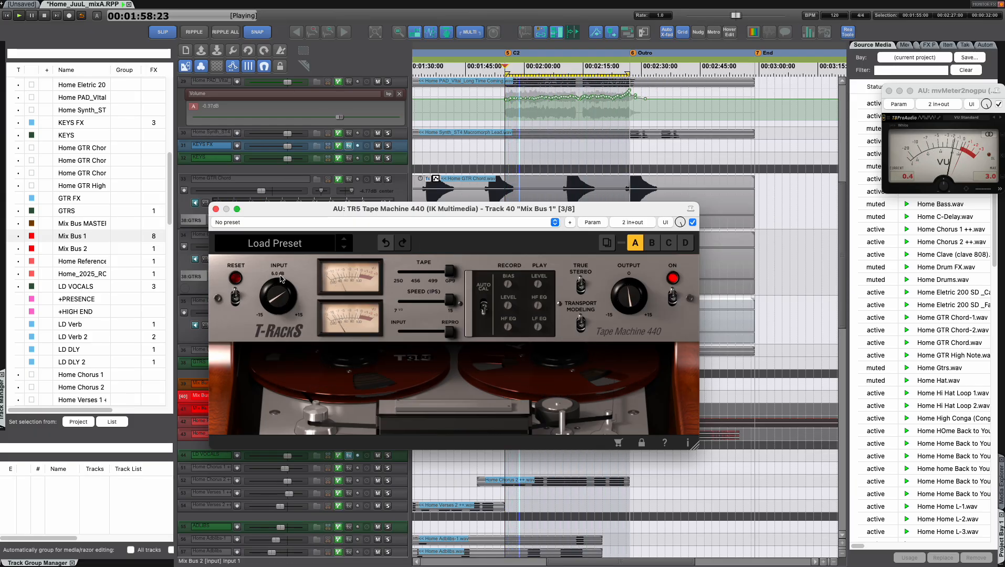
pyautogui.moveTo(609, 299); pyautogui.dragTo(618, 318)
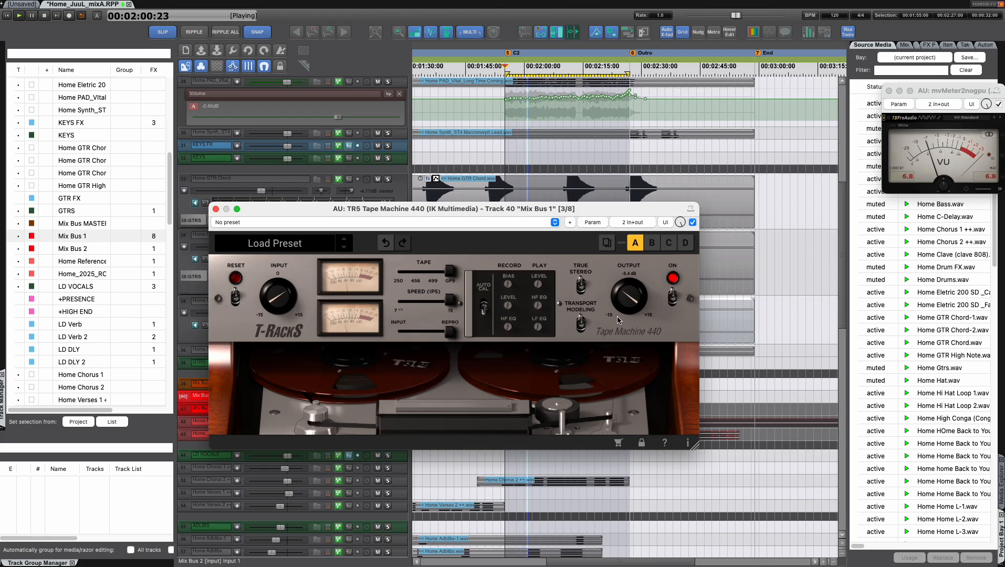
# Step: Try the 250 tape type and the slower tape speed on the Tape Machine 440, ending on GP9 at 15 ips
pyautogui.moveTo(449, 271); pyautogui.dragTo(402, 275)
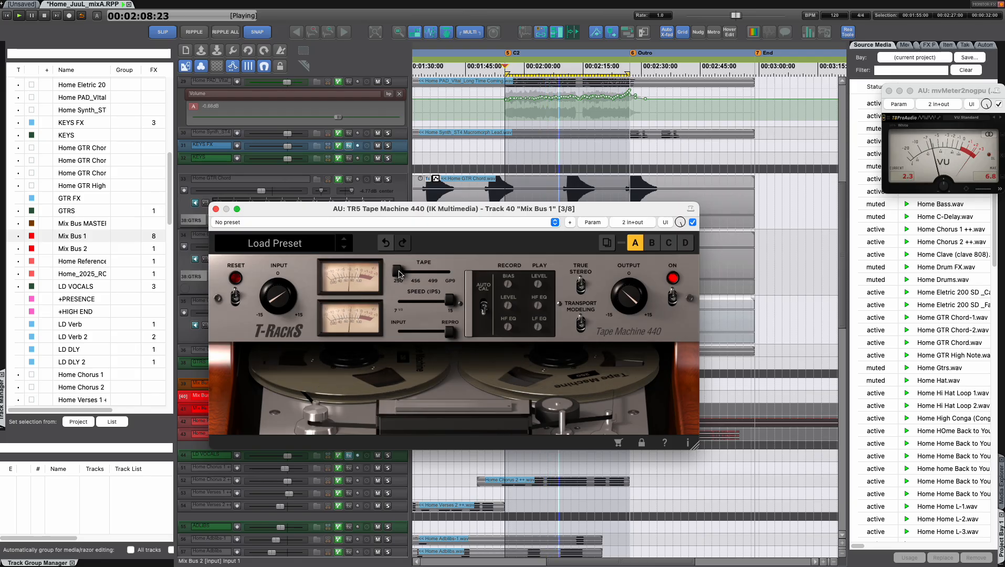
pyautogui.moveTo(450, 331); pyautogui.dragTo(419, 299)
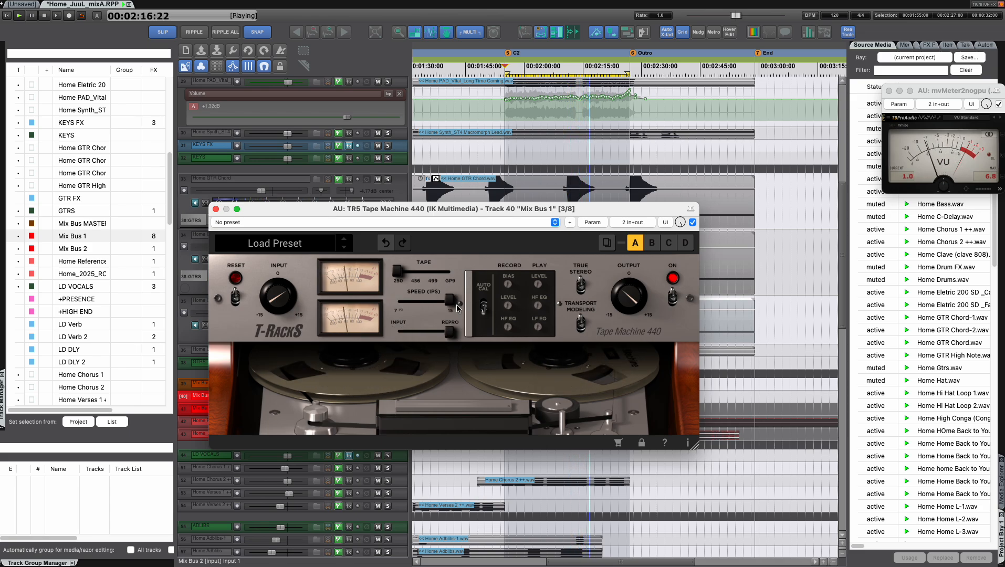
pyautogui.click(396, 301)
pyautogui.moveTo(407, 277); pyautogui.dragTo(448, 274)
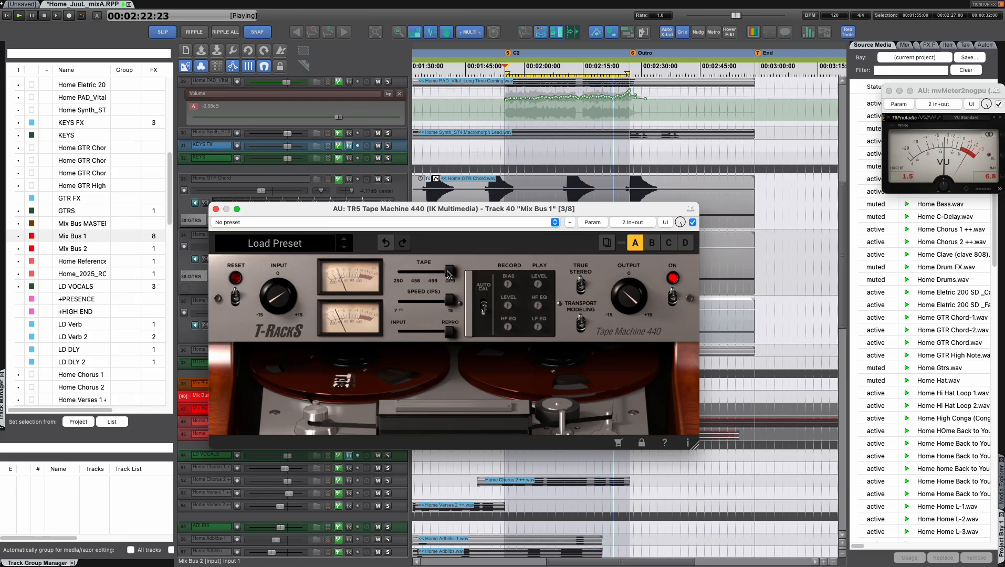
# Step: Compare the 499, 250, 456 and GP9 tape types during playback and settle on 499
pyautogui.moveTo(449, 273); pyautogui.dragTo(432, 274)
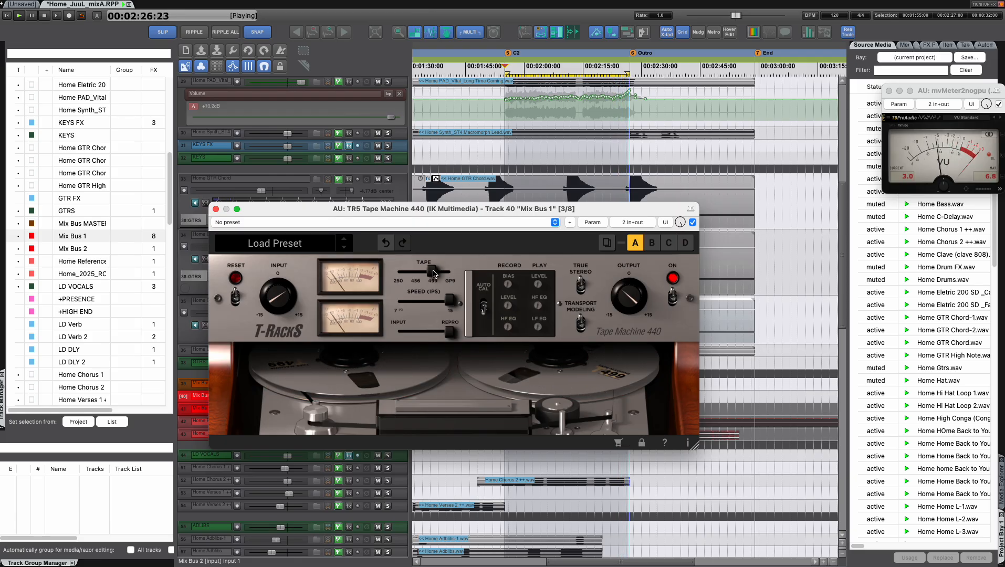
pyautogui.moveTo(432, 273); pyautogui.dragTo(401, 272)
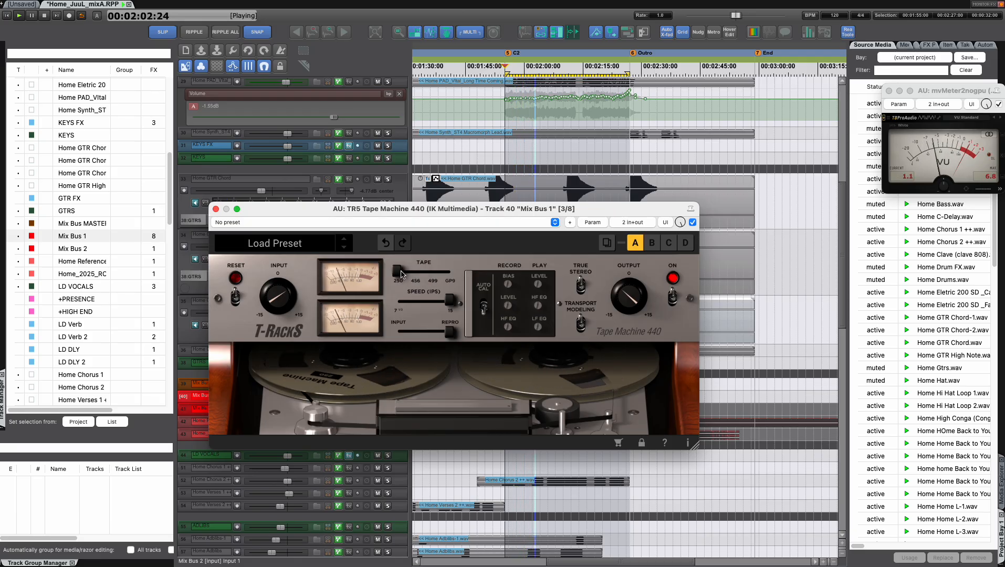
pyautogui.moveTo(401, 274); pyautogui.dragTo(417, 275)
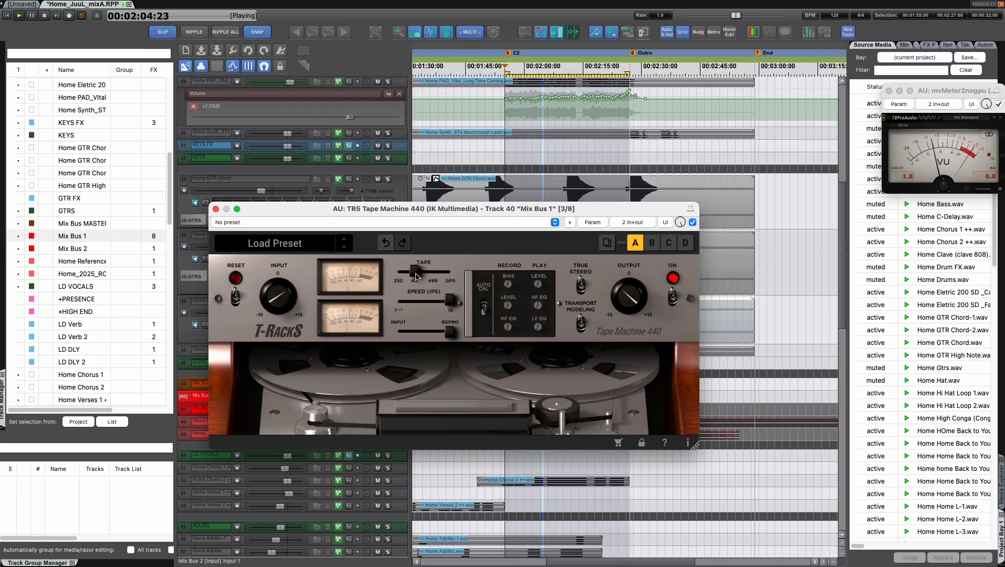
pyautogui.moveTo(417, 276); pyautogui.dragTo(431, 279)
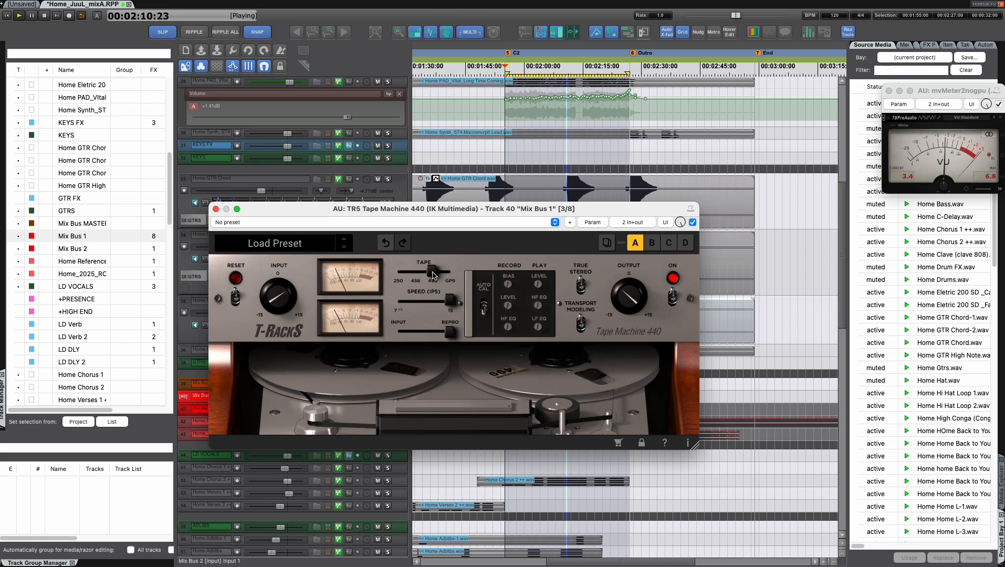
pyautogui.moveTo(432, 274); pyautogui.dragTo(453, 278)
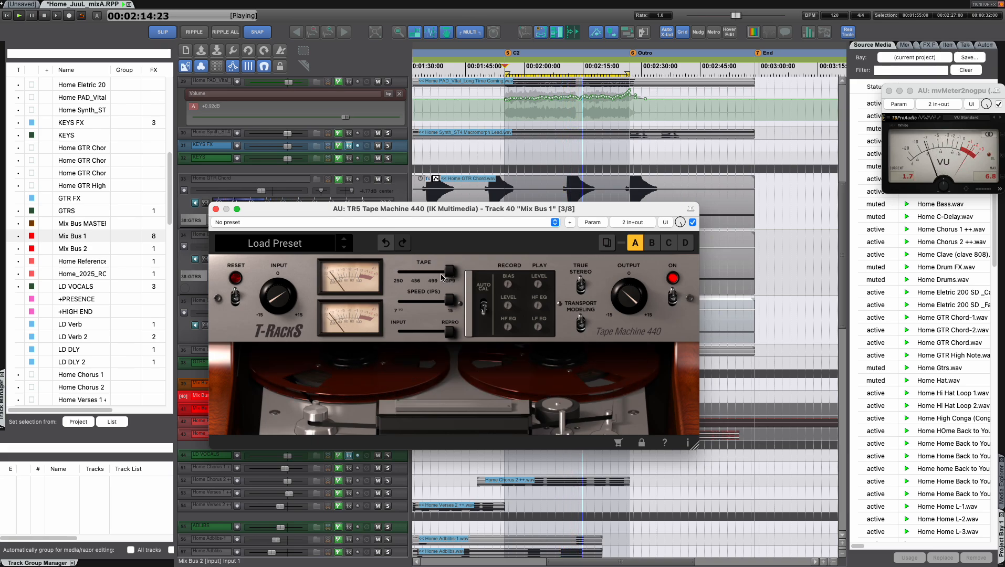
pyautogui.click(432, 274)
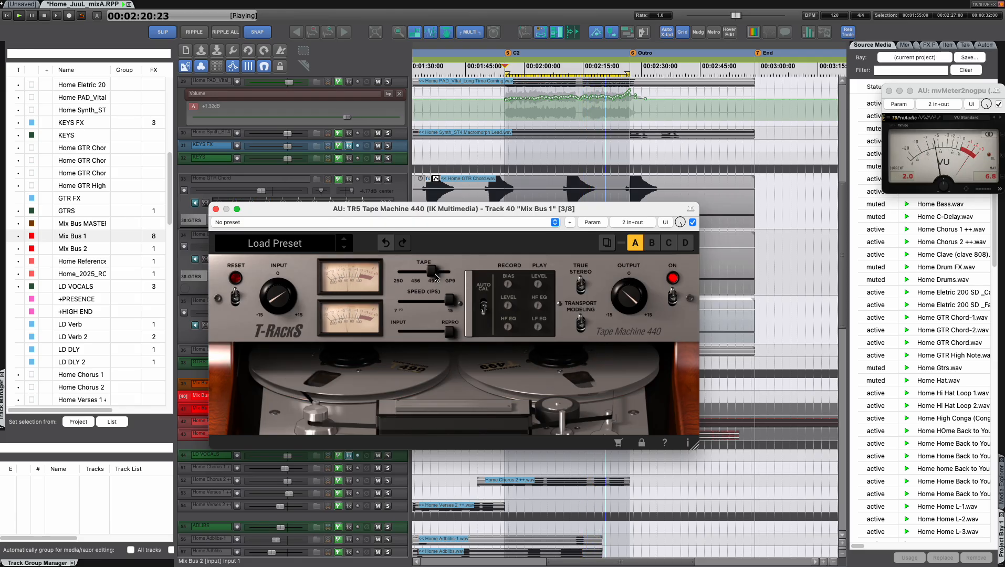
pyautogui.moveTo(434, 273)
pyautogui.mouseDown()
pyautogui.moveTo(396, 272)
pyautogui.moveTo(434, 273)
pyautogui.mouseUp()
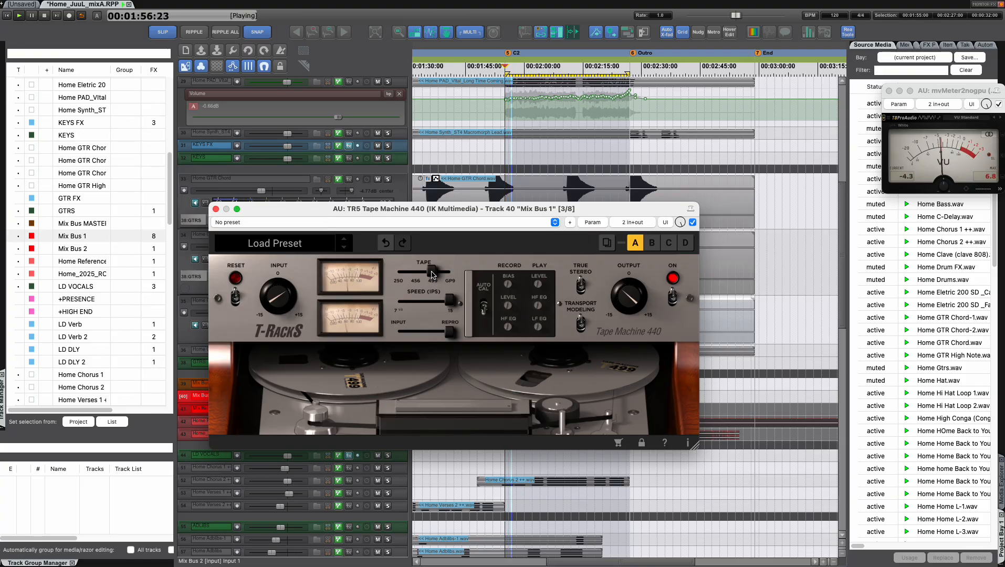
pyautogui.moveTo(431, 274)
pyautogui.mouseDown()
pyautogui.moveTo(391, 273)
pyautogui.moveTo(431, 273)
pyautogui.mouseUp()
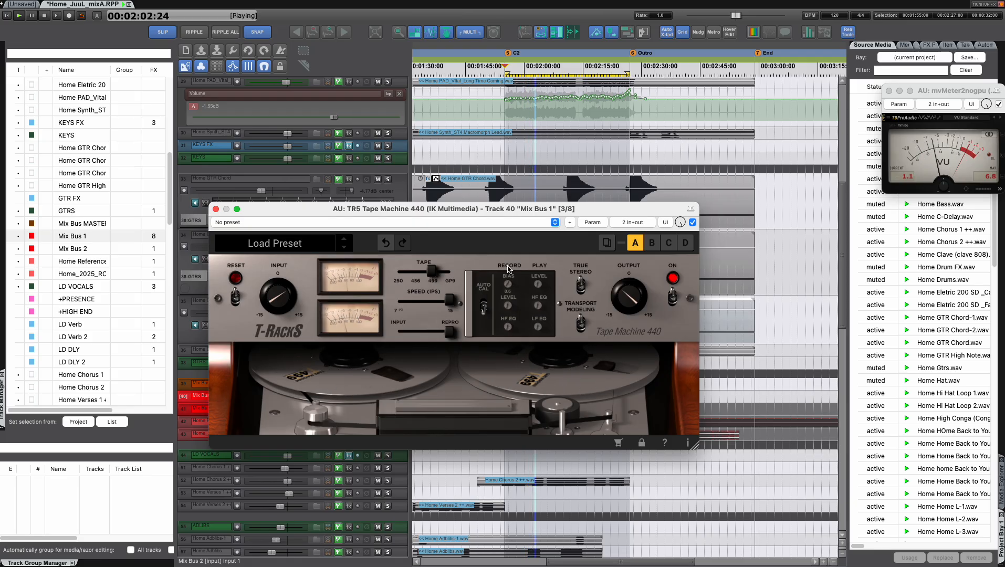
# Step: Examine the Tape Machine 440's auto calibration, record and play calibration controls
pyautogui.moveTo(508, 269); pyautogui.dragTo(488, 296)
pyautogui.click(484, 306)
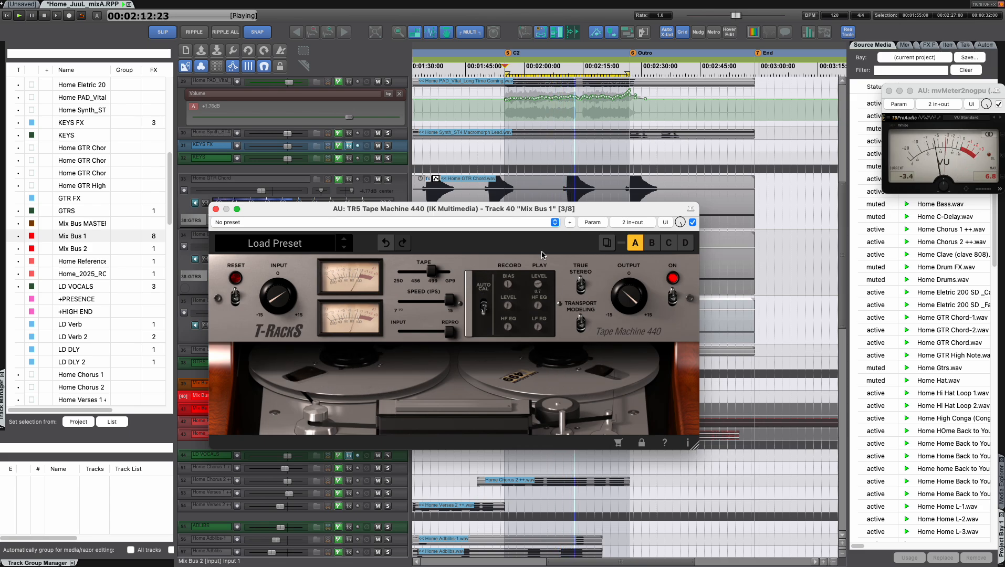
pyautogui.moveTo(532, 318); pyautogui.dragTo(535, 303)
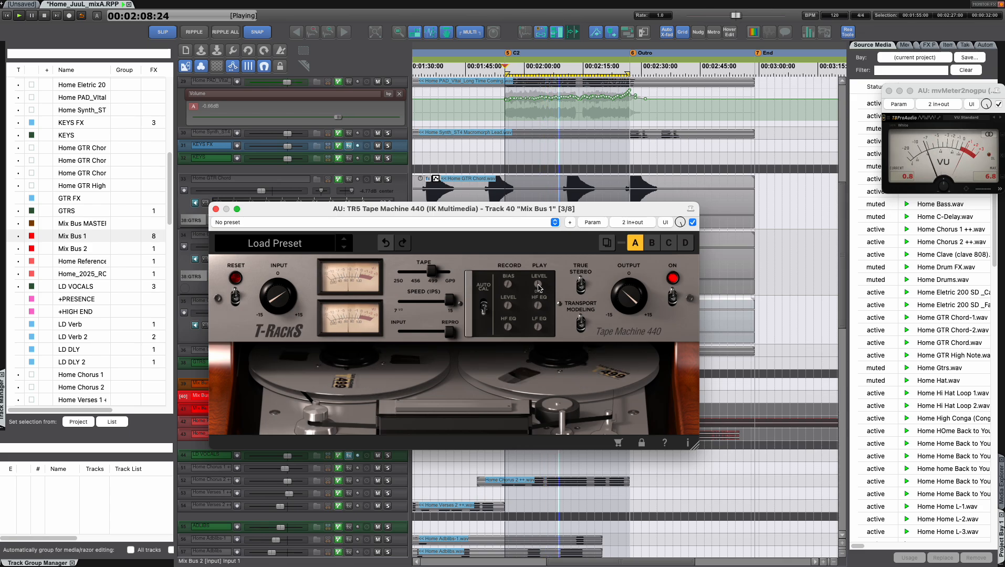
# Step: Reduce the Tape Machine 440 input, set its output to about -2.4 dB and compare the processing on and off
pyautogui.click(674, 301)
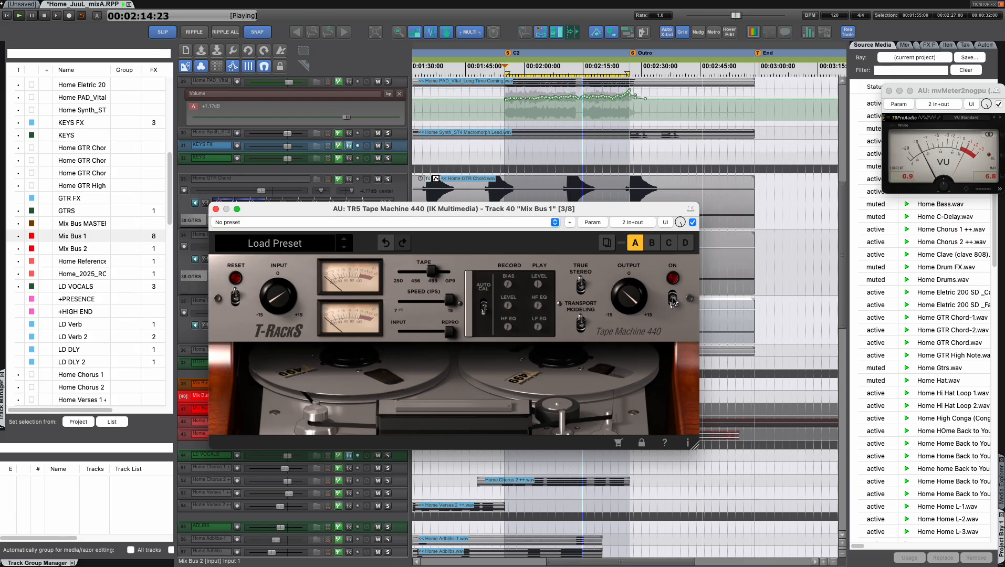
pyautogui.click(672, 300)
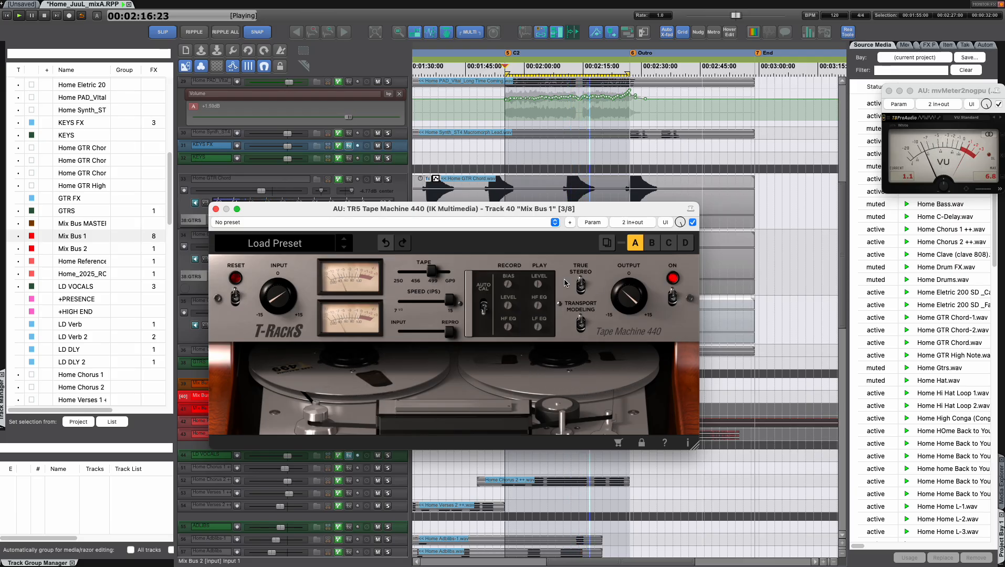
pyautogui.moveTo(279, 301); pyautogui.dragTo(277, 317)
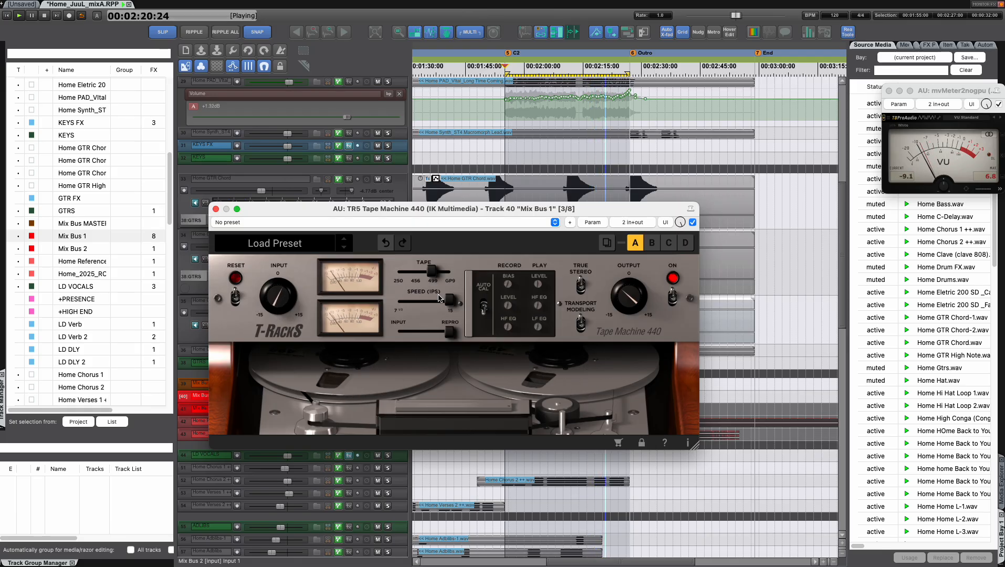
pyautogui.moveTo(631, 293); pyautogui.dragTo(632, 285)
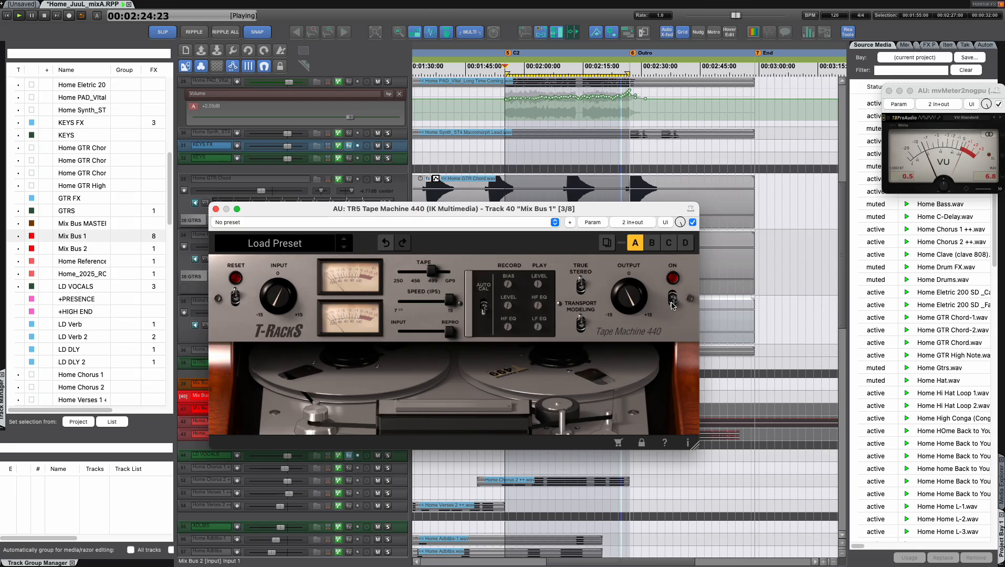
pyautogui.moveTo(629, 296)
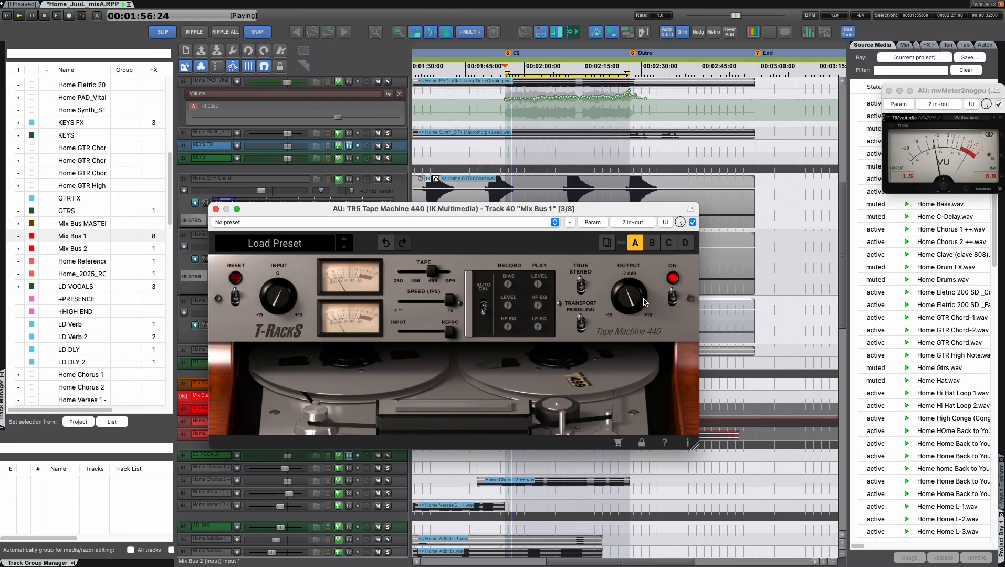
pyautogui.click(673, 297)
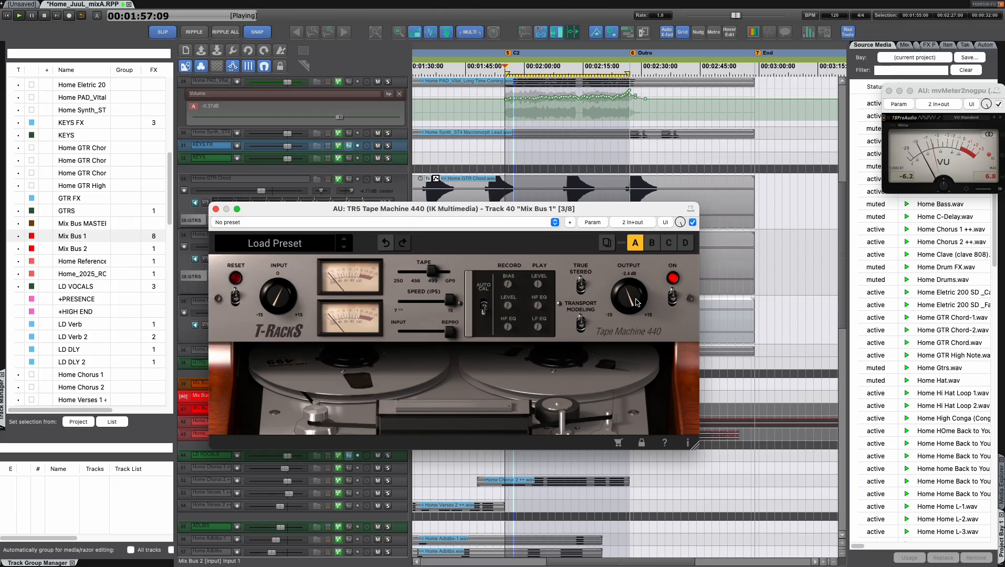
pyautogui.click(672, 300)
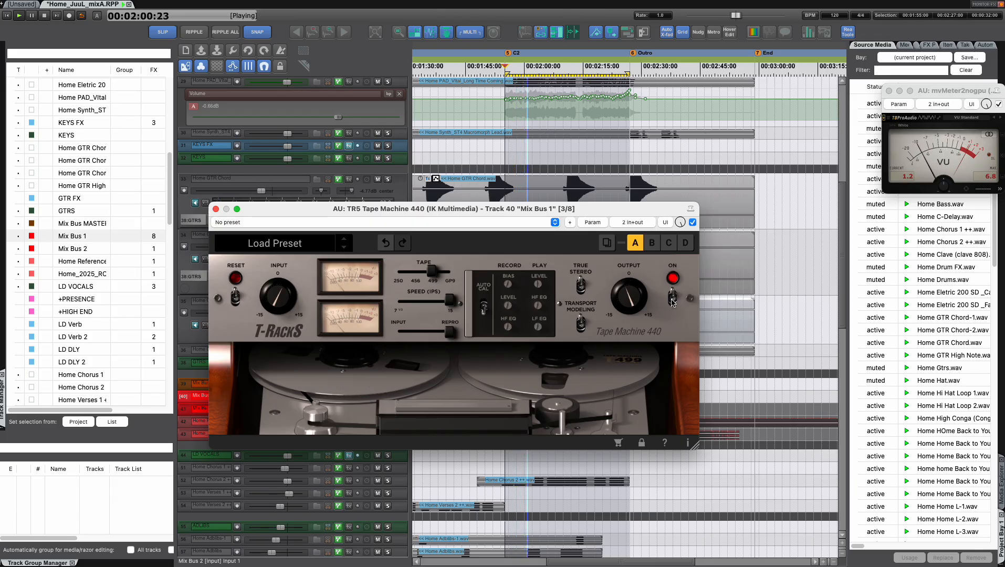
# Step: Bring back the mixer and open the Tape Machine 440 and Pultec EQP-1A windows from the Mix Bus 1 effects
pyautogui.click(216, 209)
pyautogui.hotkey('ctrl', 'm')
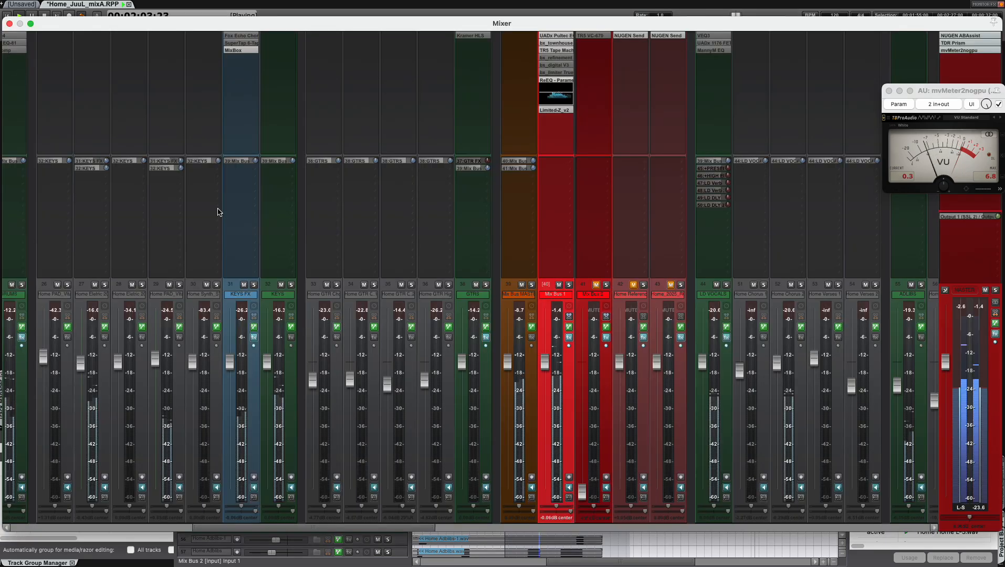
pyautogui.click(558, 50)
pyautogui.click(561, 45)
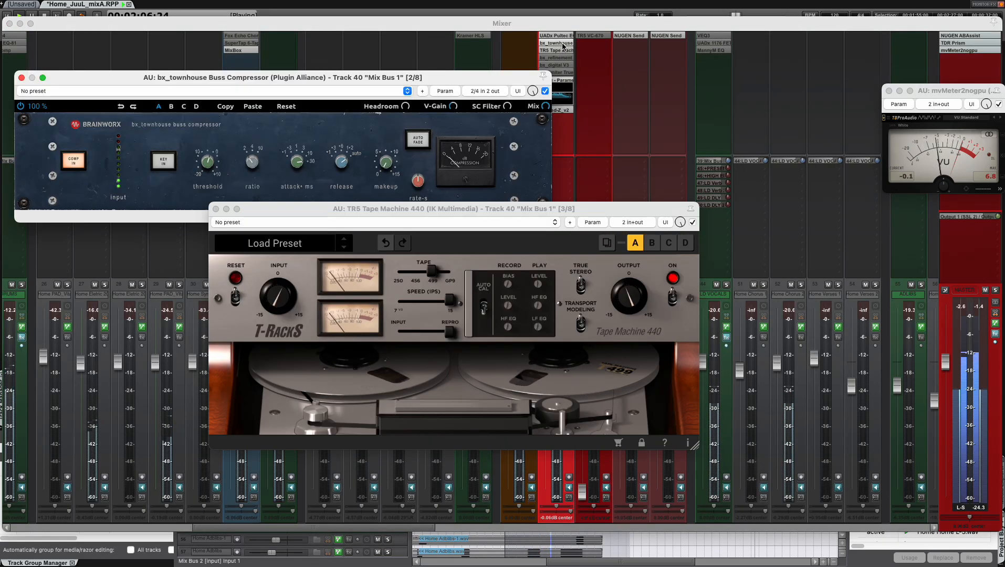
pyautogui.click(562, 45)
pyautogui.moveTo(563, 35); pyautogui.dragTo(563, 44)
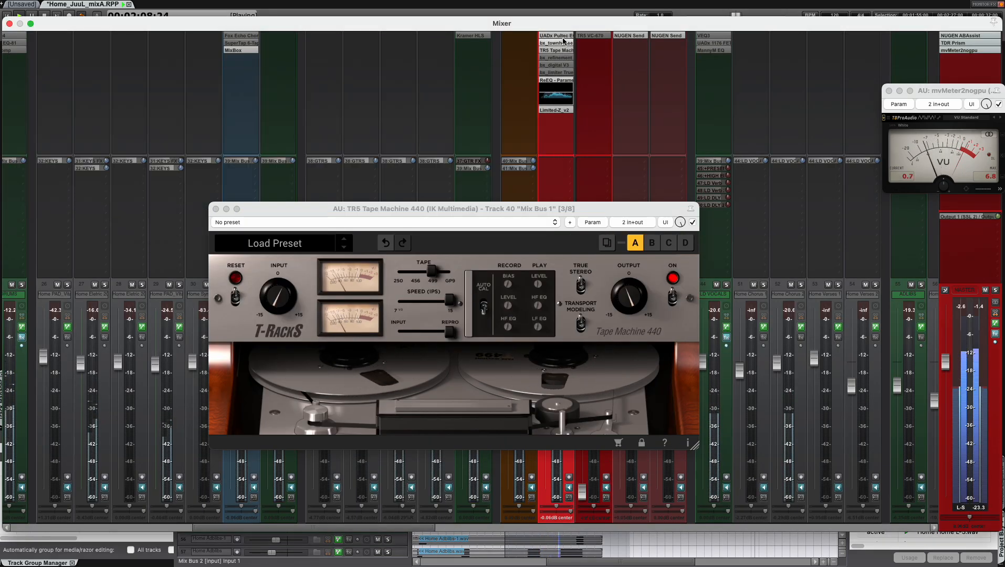
pyautogui.click(562, 36)
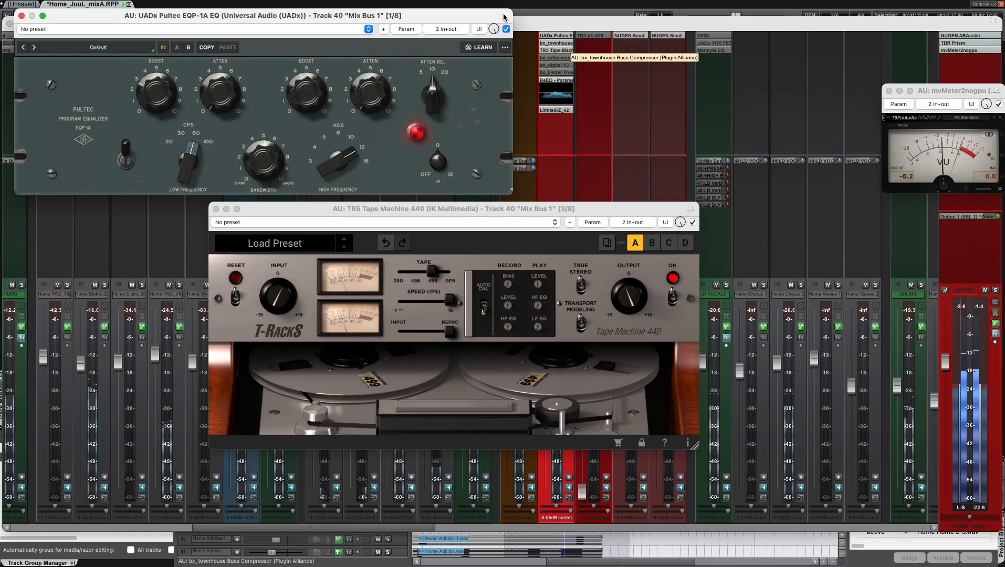
# Step: Bypass the Pultec EQ, bx_townhouse compressor and Tape Machine 440 on Mix Bus 1, and re-enable all three to compare
pyautogui.click(556, 43)
pyautogui.keyDown('shift'); pyautogui.click(555, 51); pyautogui.keyUp('shift')
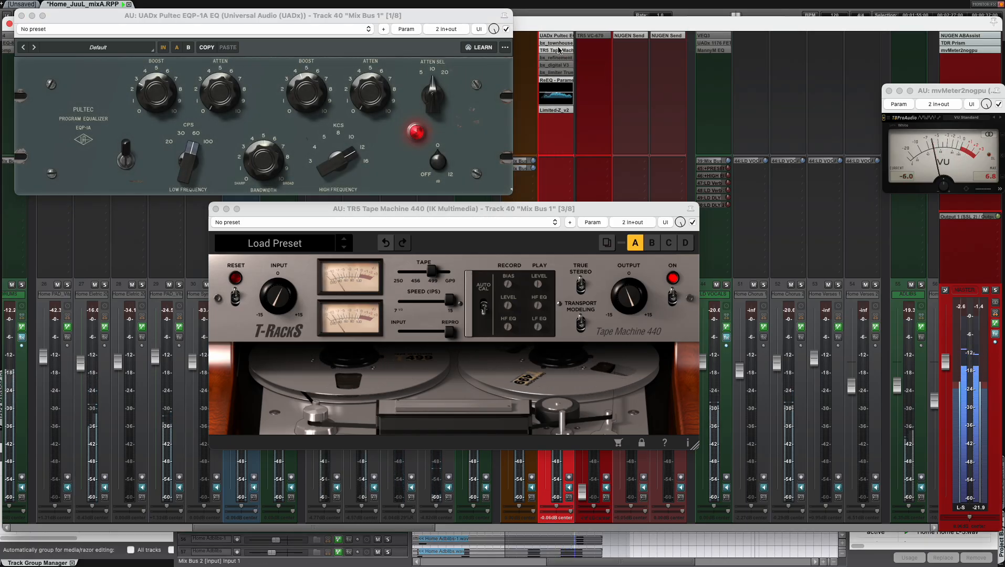
pyautogui.keyDown('shift'); pyautogui.click(557, 43); pyautogui.keyUp('shift')
pyautogui.keyDown('shift'); pyautogui.click(558, 37); pyautogui.keyUp('shift')
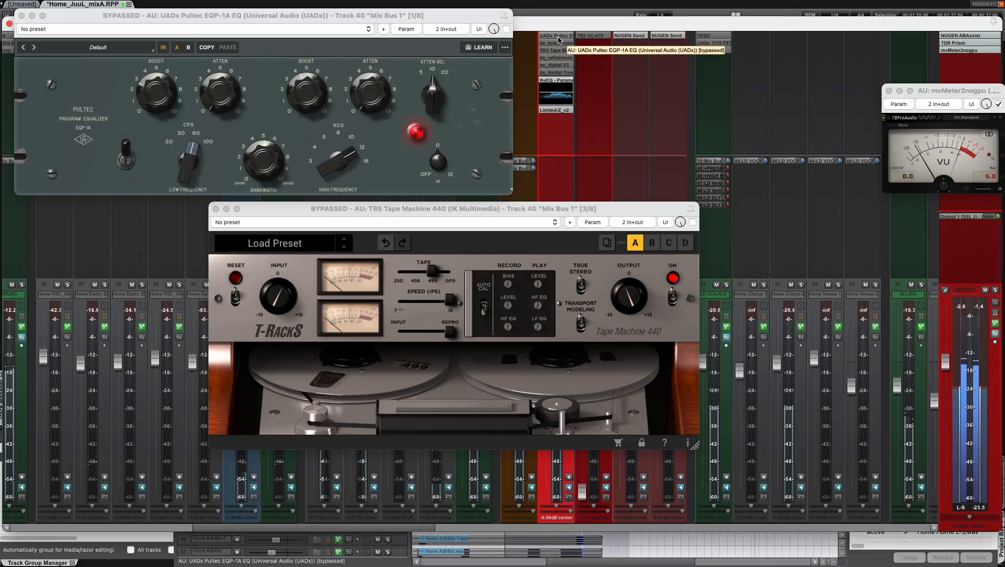
pyautogui.keyDown('shift'); pyautogui.click(558, 38); pyautogui.keyUp('shift')
pyautogui.keyDown('shift'); pyautogui.click(558, 44); pyautogui.keyUp('shift')
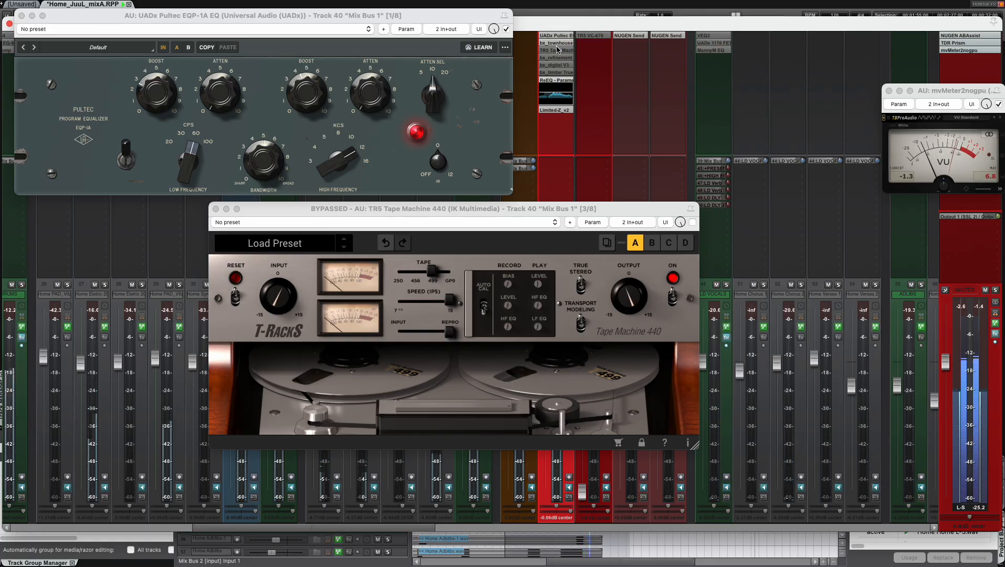
pyautogui.keyDown('shift'); pyautogui.click(557, 51); pyautogui.keyUp('shift')
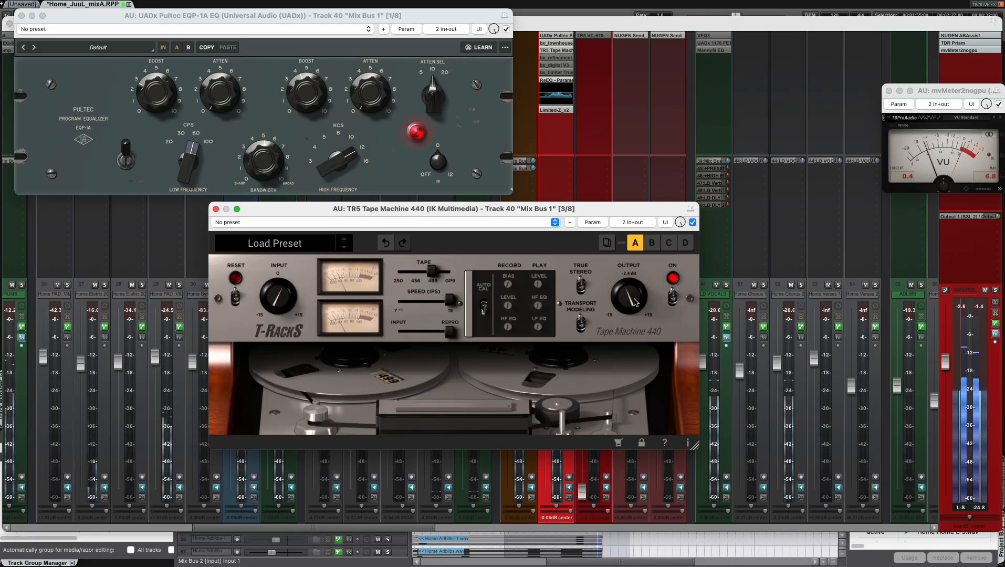
# Step: Fine-tune the Tape Machine 440 output, then bypass and re-enable the Pultec EQ, bx_townhouse and Tape Machine on Mix Bus 1 to compare levels
pyautogui.moveTo(632, 299); pyautogui.dragTo(629, 311)
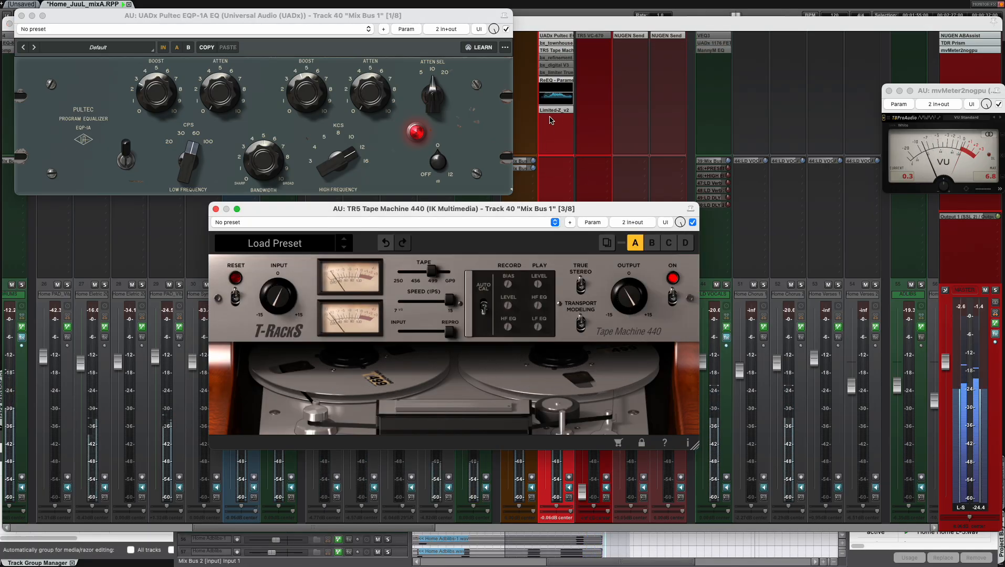
pyautogui.keyDown('shift'); pyautogui.click(557, 44); pyautogui.keyUp('shift')
pyautogui.keyDown('shift'); pyautogui.click(557, 50); pyautogui.keyUp('shift')
pyautogui.keyDown('shift'); pyautogui.click(555, 38); pyautogui.keyUp('shift')
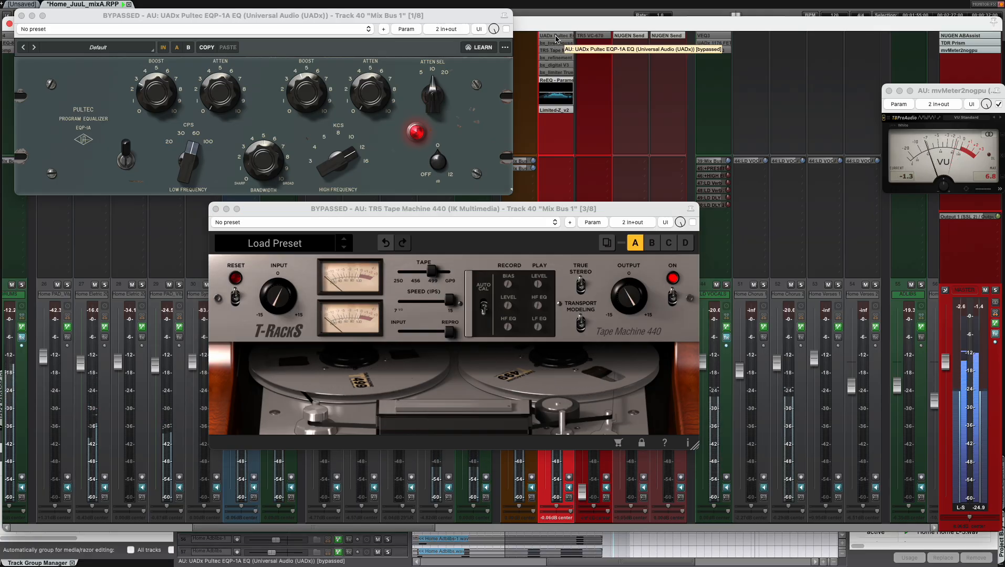
pyautogui.keyDown('shift'); pyautogui.click(556, 38); pyautogui.keyUp('shift')
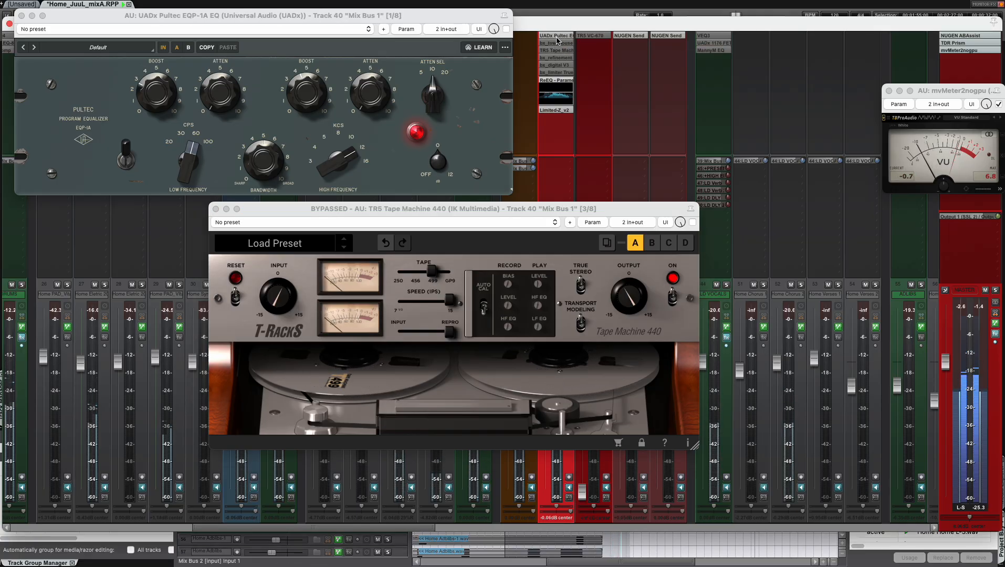
pyautogui.keyDown('shift'); pyautogui.click(556, 44); pyautogui.keyUp('shift')
pyautogui.keyDown('shift'); pyautogui.click(556, 51); pyautogui.keyUp('shift')
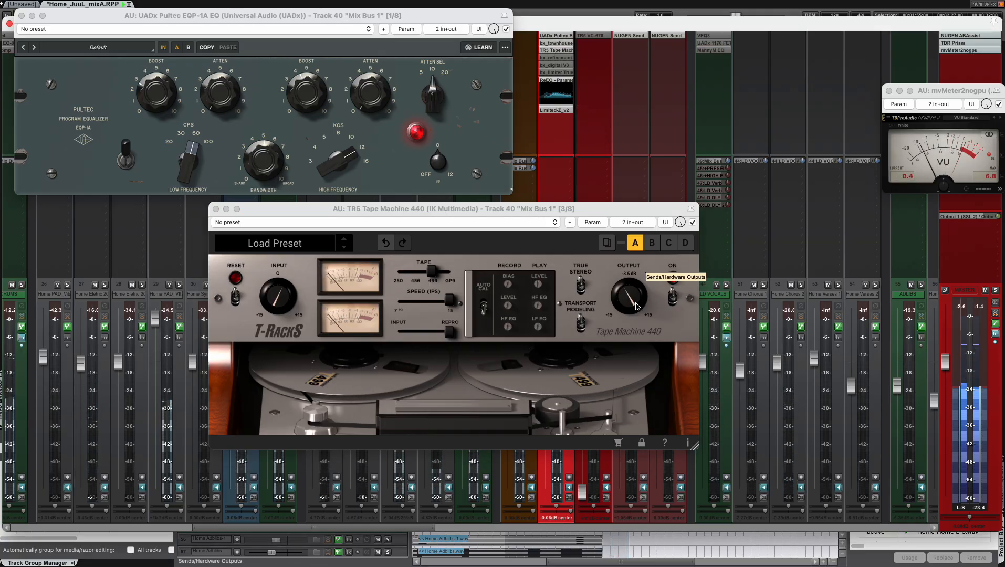
# Step: Save the project with playback stopped and close the Tape Machine 440 and Pultec EQP-1A windows
pyautogui.press('Escape')
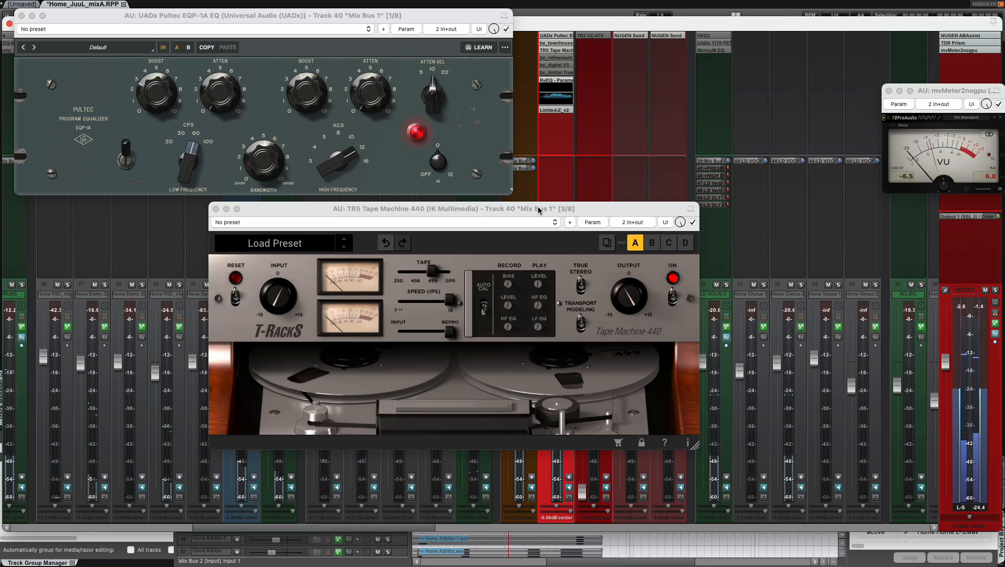
pyautogui.press('super+s')
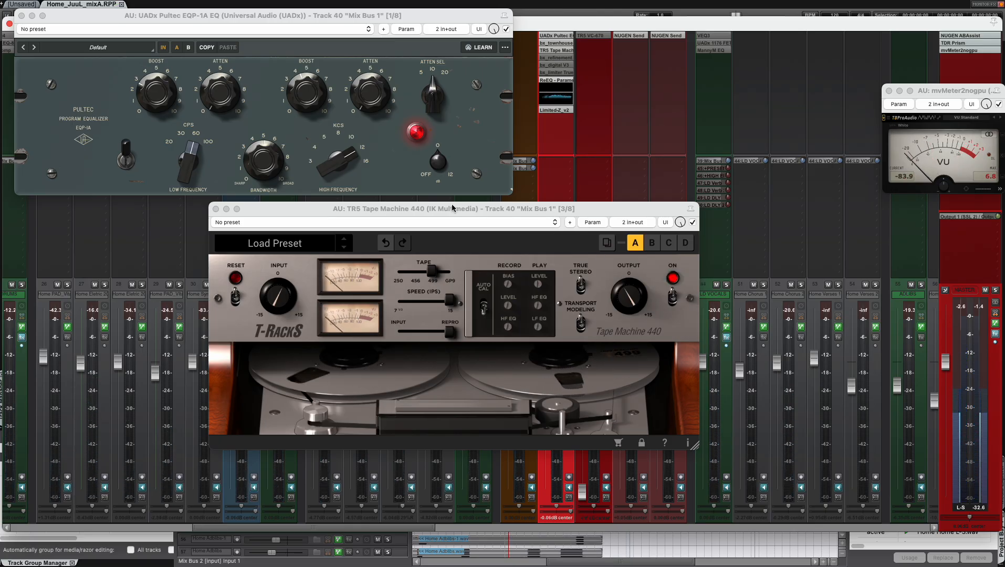
pyautogui.click(216, 209)
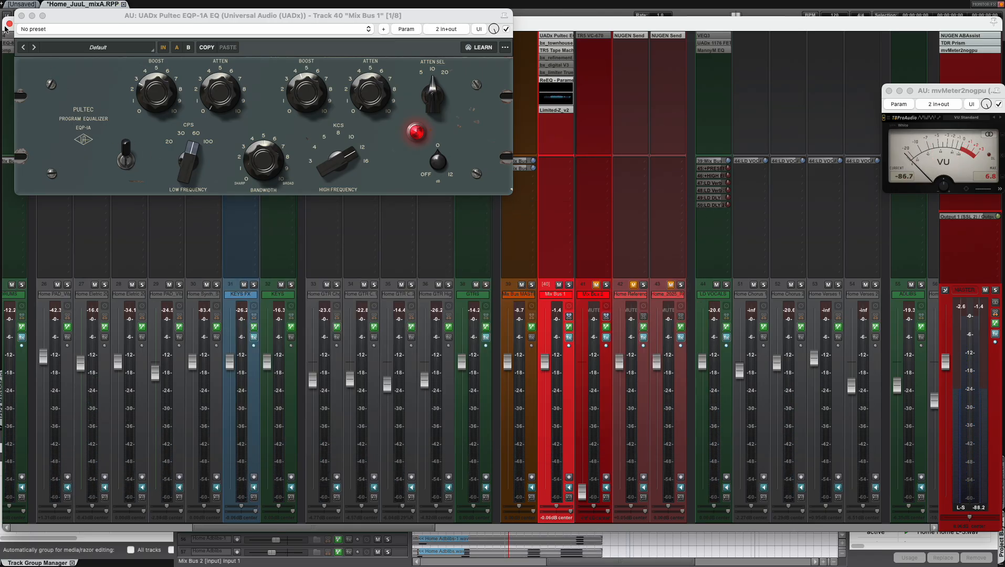
pyautogui.click(22, 15)
# Step: Reopen the Tape Machine 440 from Mix Bus 1 and briefly view the bypassed TR5 VC-670 compressor on Mix Bus 2
pyautogui.click(553, 52)
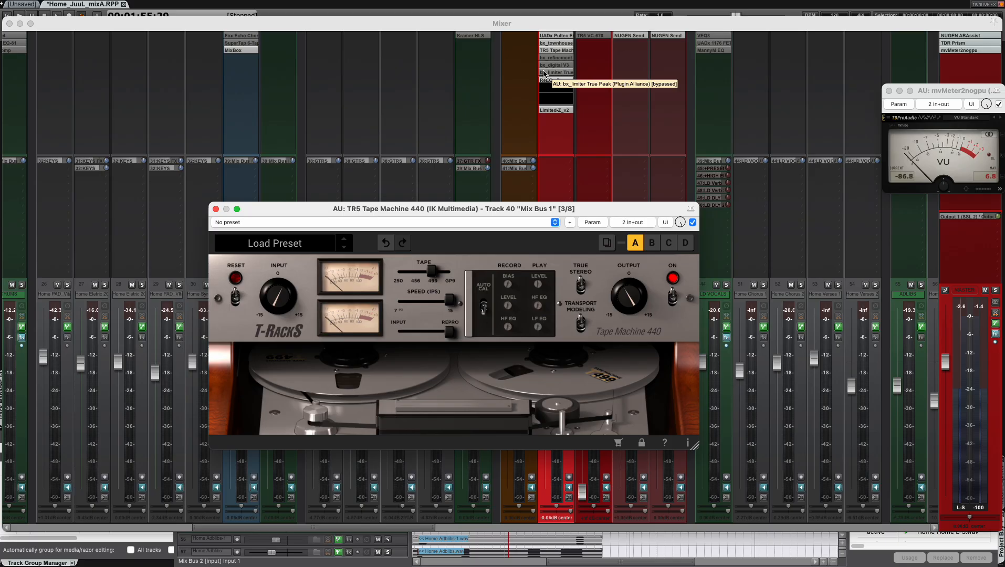
pyautogui.click(600, 43)
pyautogui.press('Escape')
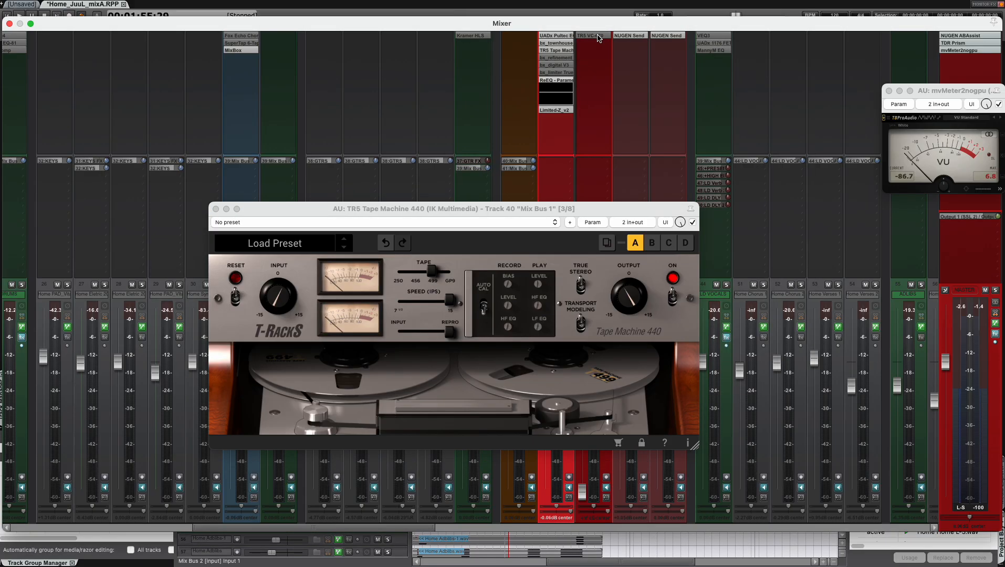
pyautogui.click(598, 38)
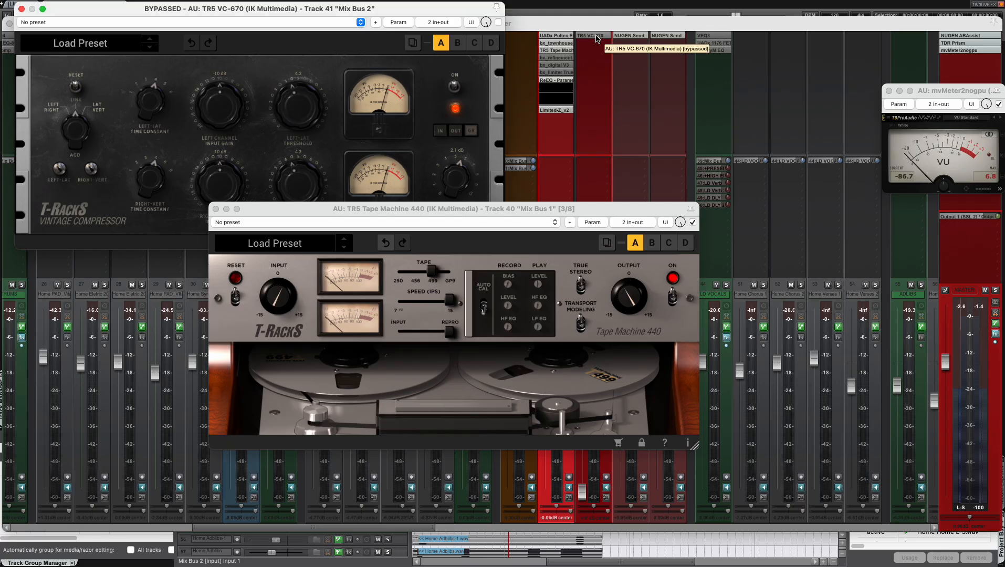
pyautogui.click(597, 38)
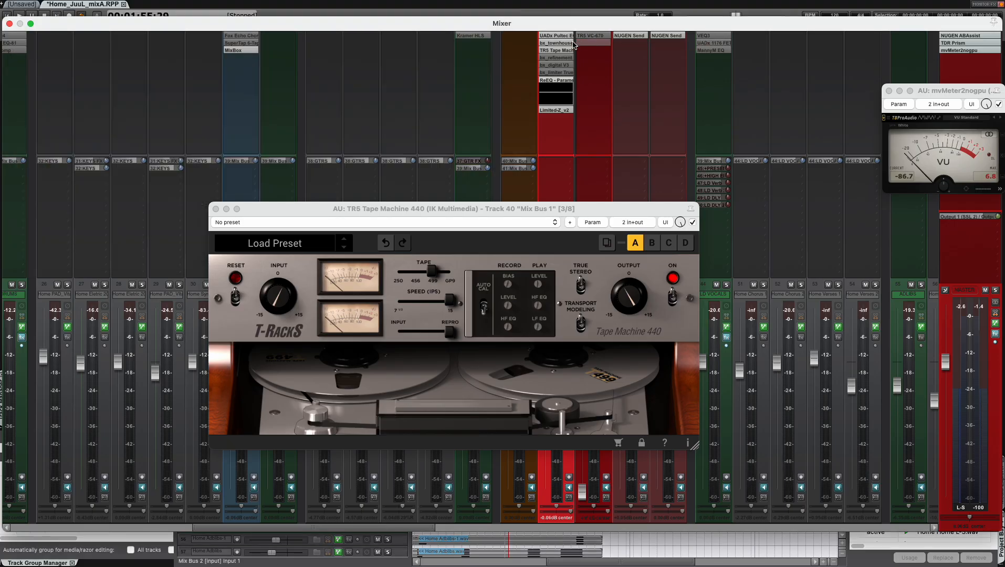
# Step: Open the bx_townhouse Buss Compressor on Mix Bus 1, examine its Mix control and close its window
pyautogui.click(557, 44)
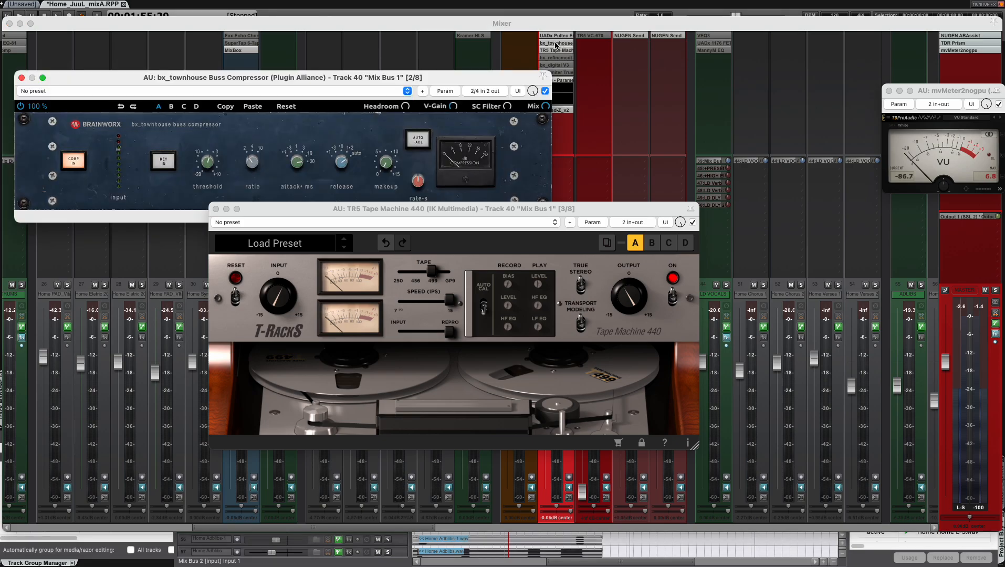
pyautogui.click(38, 107)
pyautogui.click(92, 112)
pyautogui.moveTo(223, 74); pyautogui.dragTo(230, 45)
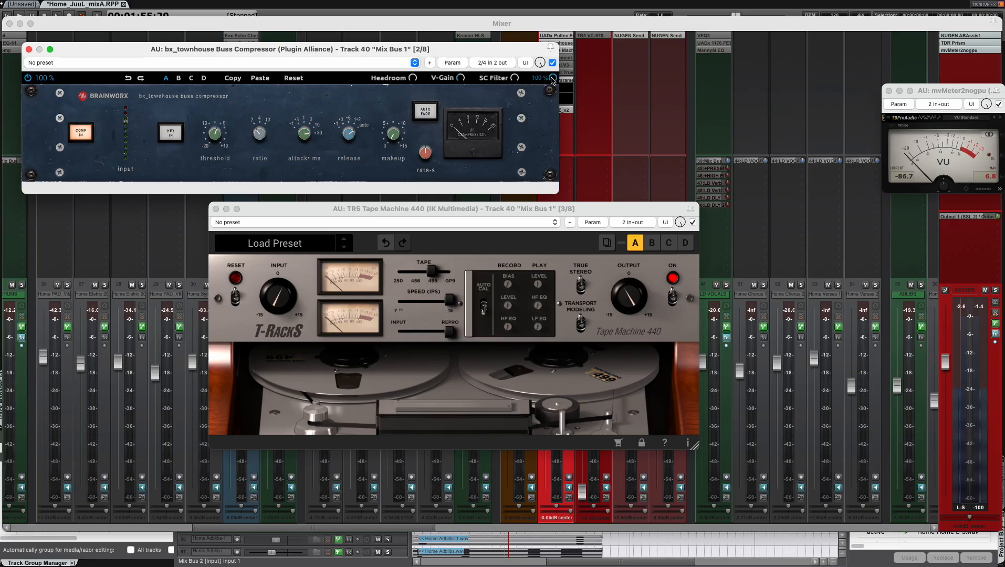
pyautogui.moveTo(552, 79); pyautogui.dragTo(543, 159)
pyautogui.moveTo(537, 102); pyautogui.dragTo(538, 46)
pyautogui.click(29, 49)
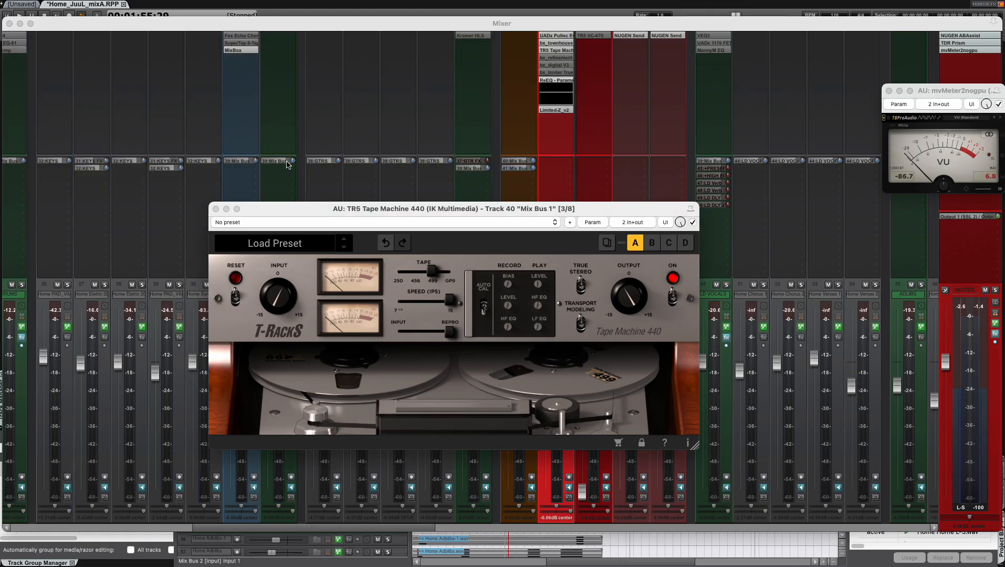
# Step: Review the Pultec EQP-1A and bx_townhouse compressor alongside the Tape Machine 440, and close all three windows
pyautogui.moveTo(269, 212); pyautogui.dragTo(284, 127)
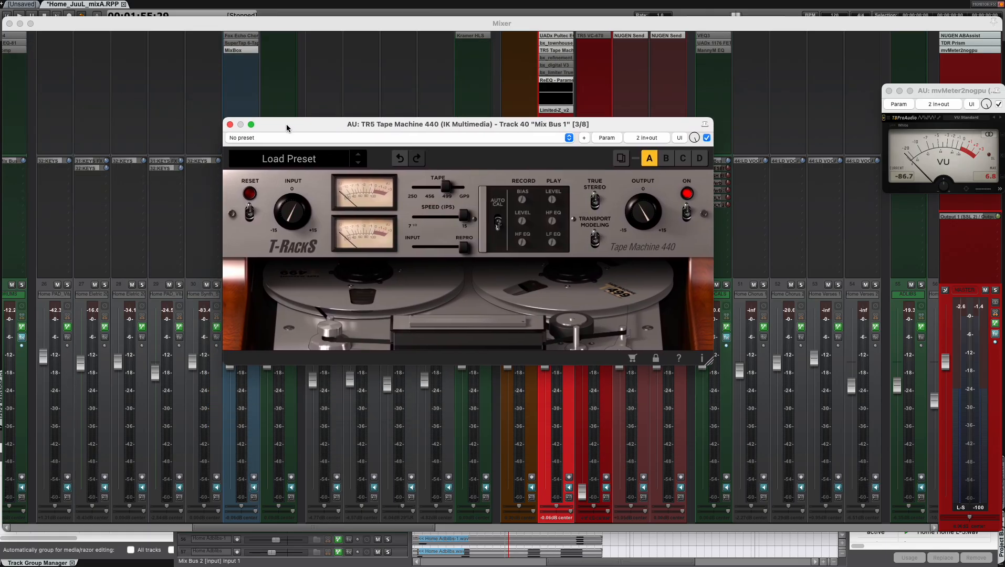
pyautogui.click(560, 37)
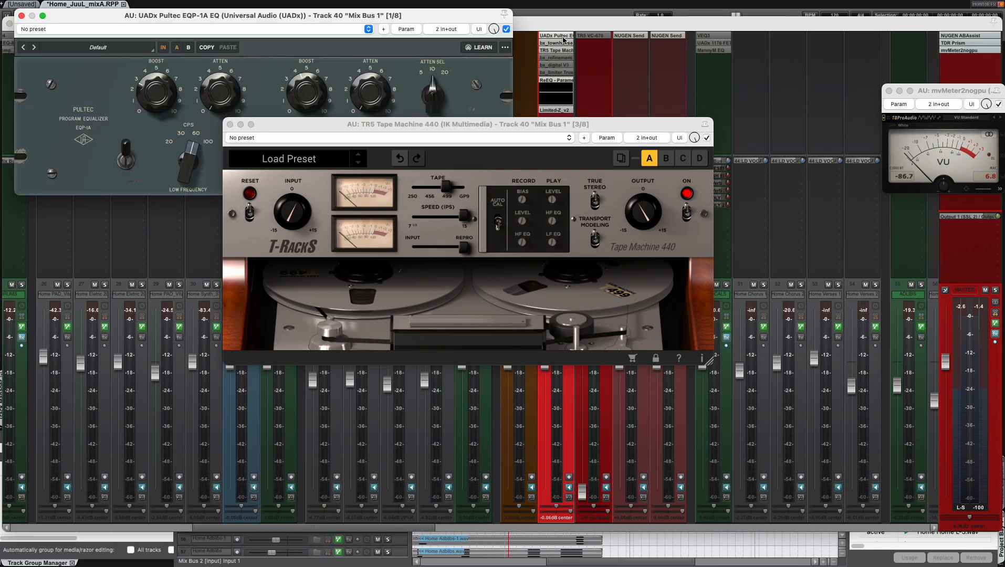
pyautogui.click(561, 44)
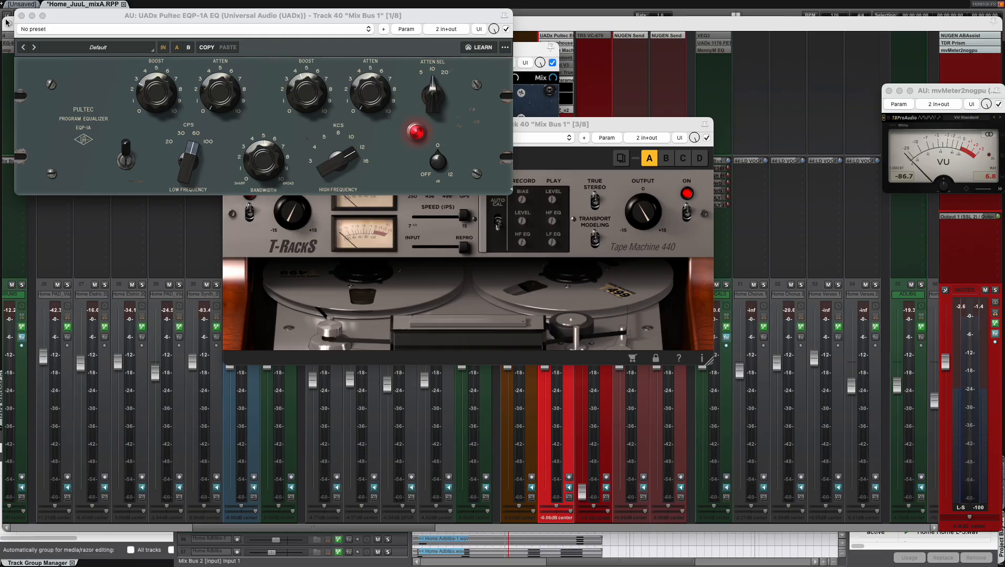
pyautogui.click(21, 16)
pyautogui.click(29, 50)
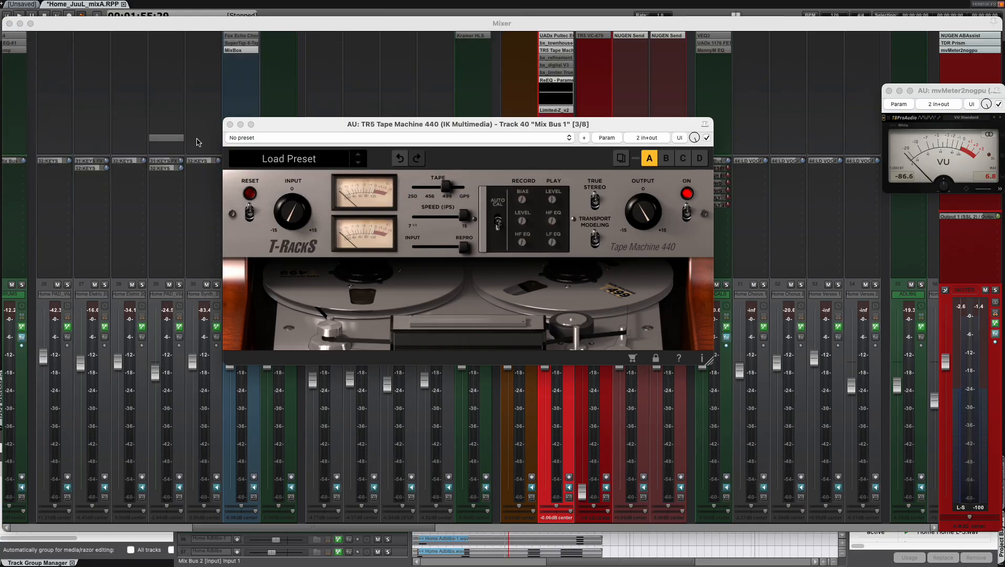
pyautogui.click(230, 125)
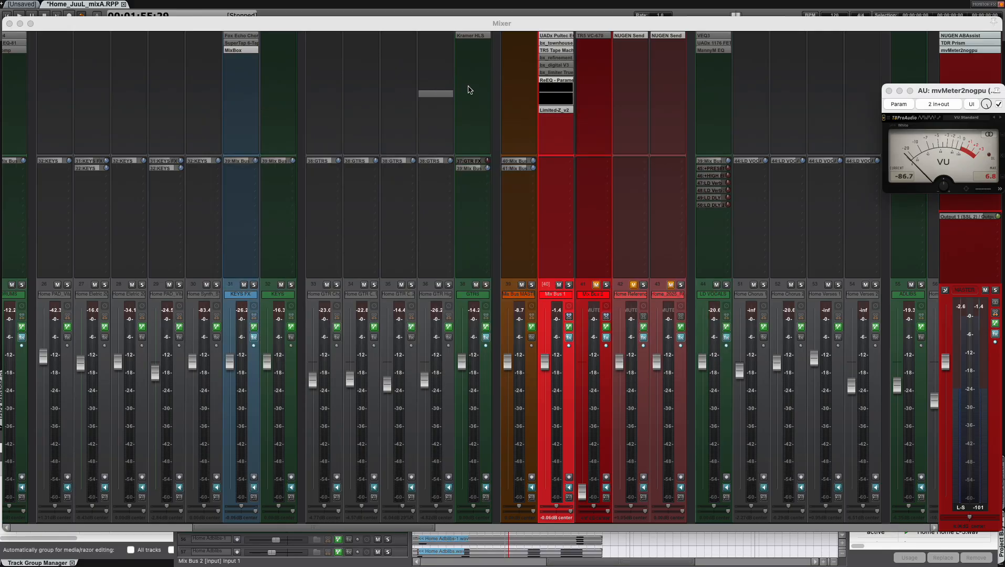
# Step: View the Pultec EQP-1A and bx_townhouse compressor on Mix Bus 1 once more and close their windows
pyautogui.click(564, 37)
pyautogui.click(563, 36)
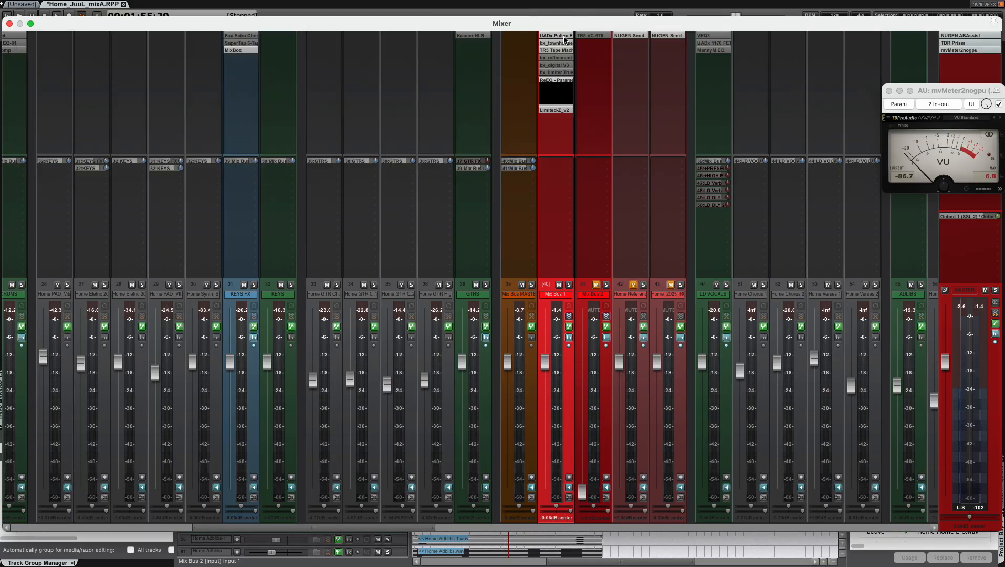
pyautogui.click(561, 44)
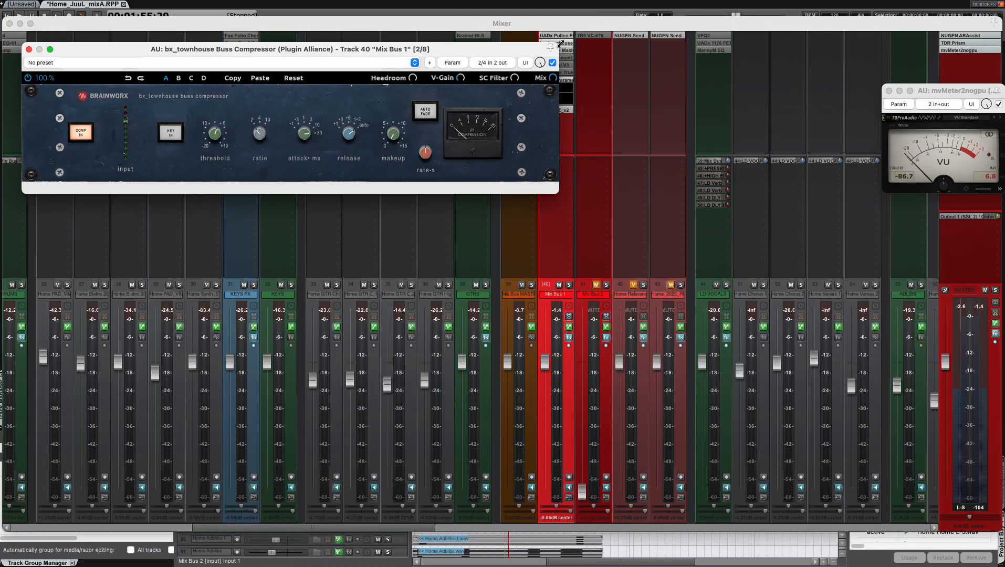
pyautogui.click(28, 49)
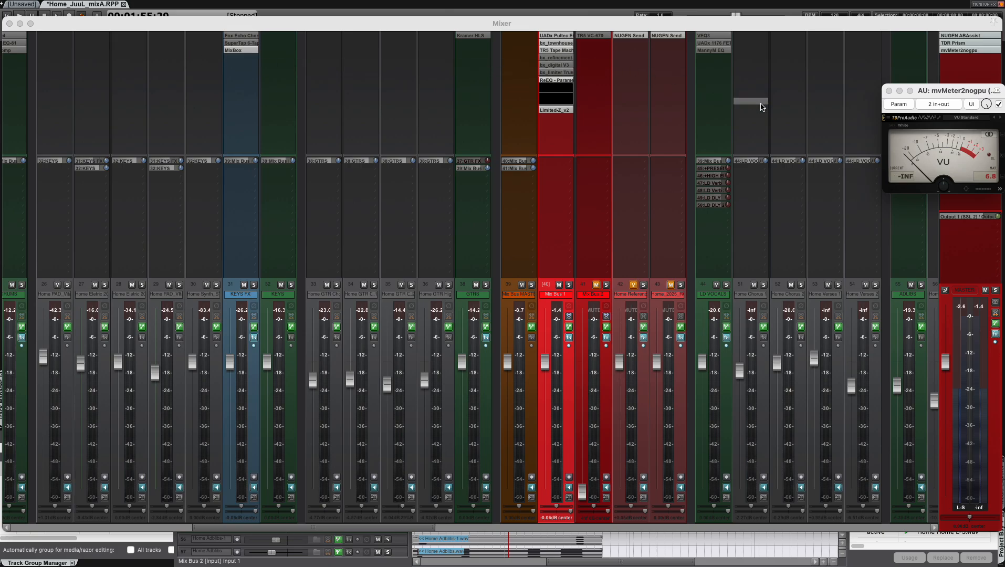
# Step: Reset the maximum level reading of the mvMeter2 VU meter
pyautogui.click(989, 178)
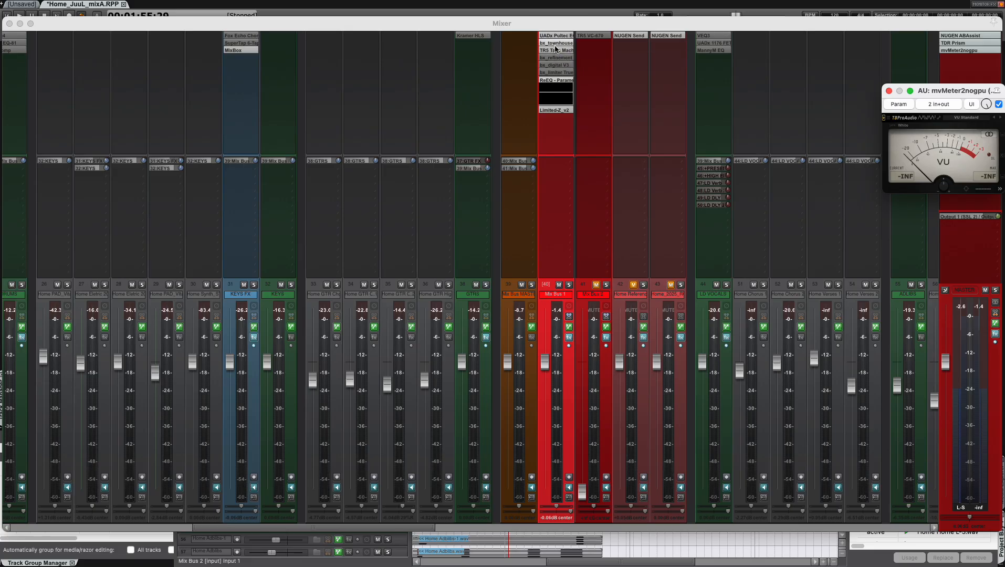
pyautogui.moveTo(563, 3)
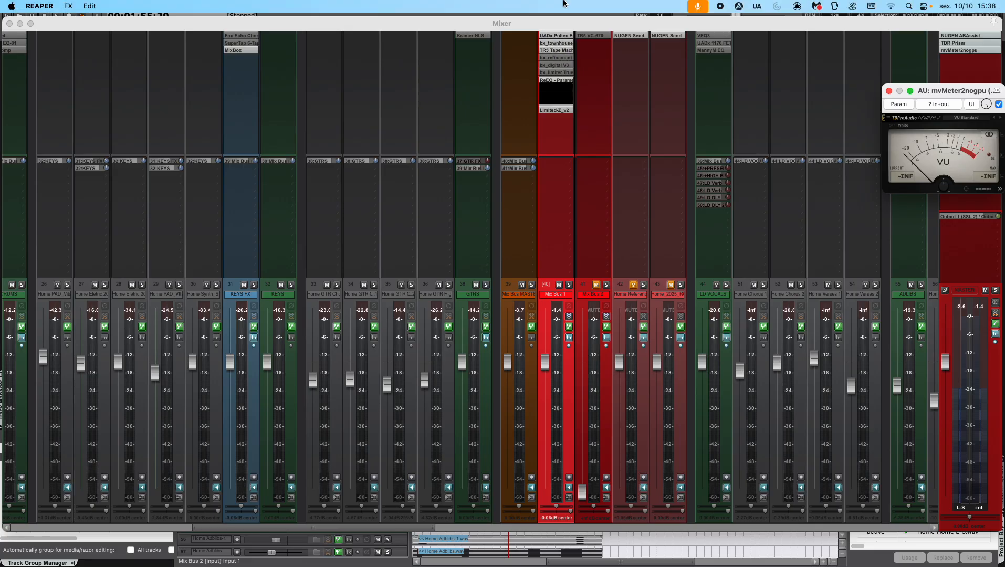